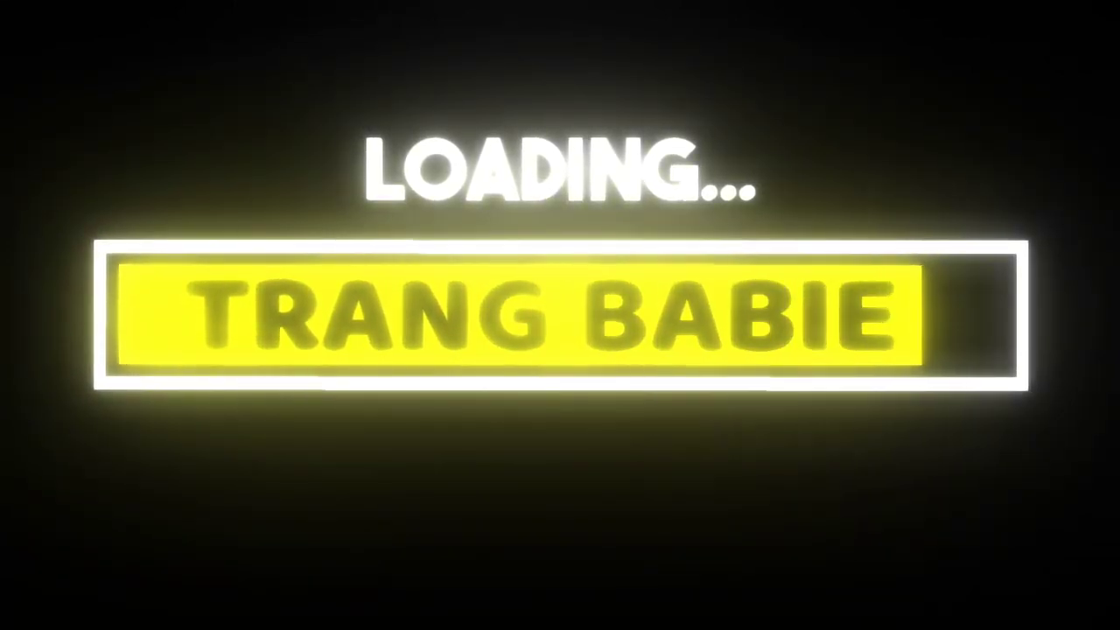
# Paint the teapot's body as a solid dark grey silhouette with the brush beside the reference photo
pyautogui.moveTo(646, 355)
pyautogui.mouseDown()
pyautogui.moveTo(703, 251)
pyautogui.moveTo(759, 348)
pyautogui.moveTo(647, 349)
pyautogui.moveTo(706, 361)
pyautogui.moveTo(759, 345)
pyautogui.moveTo(758, 269)
pyautogui.moveTo(670, 307)
pyautogui.mouseUp()
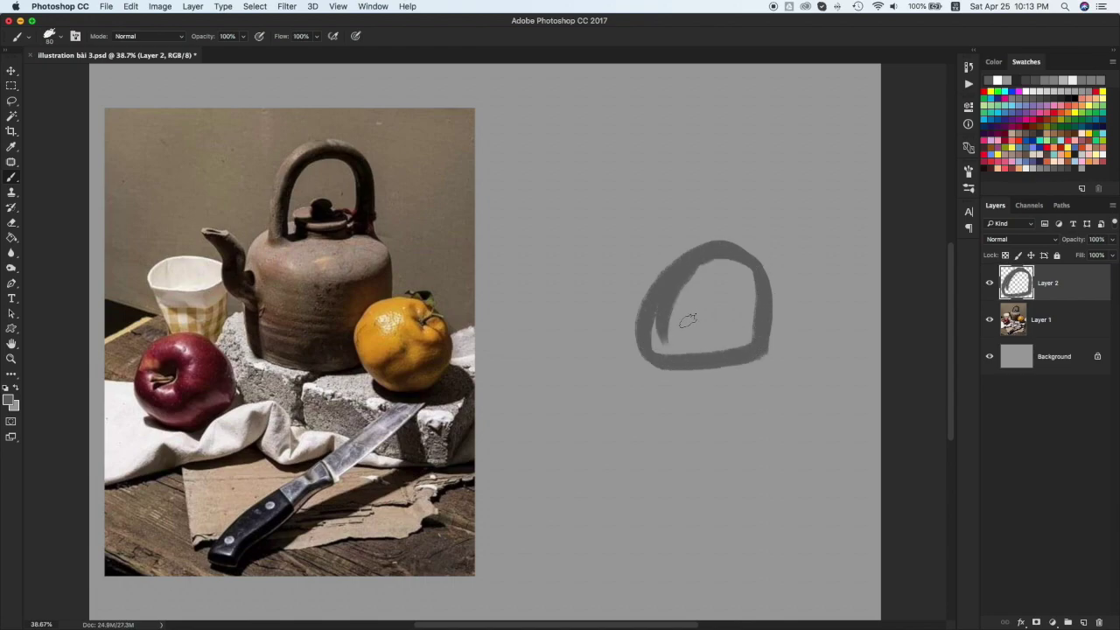
pyautogui.moveTo(767, 262); pyautogui.dragTo(764, 348)
pyautogui.moveTo(656, 292)
pyautogui.mouseDown()
pyautogui.moveTo(727, 234)
pyautogui.moveTo(768, 305)
pyautogui.mouseUp()
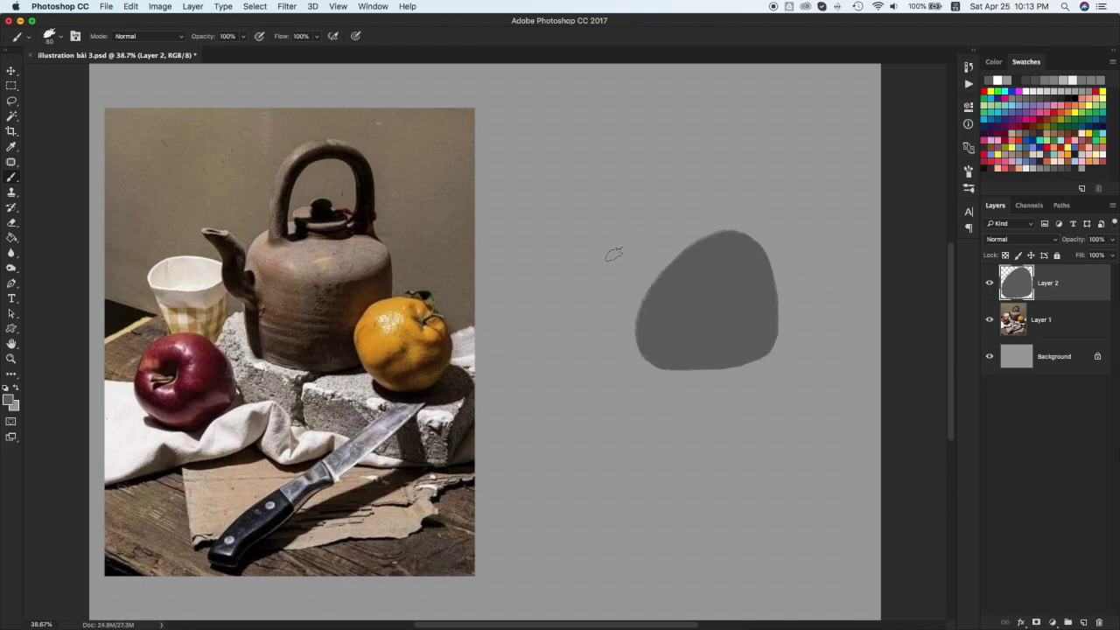
pyautogui.press('super+z')
# Paint the teapot's curved spout in dark grey, thicken its base, and enlarge the body around it
pyautogui.moveTo(646, 314)
pyautogui.mouseDown()
pyautogui.moveTo(604, 237)
pyautogui.moveTo(594, 253)
pyautogui.moveTo(648, 305)
pyautogui.mouseUp()
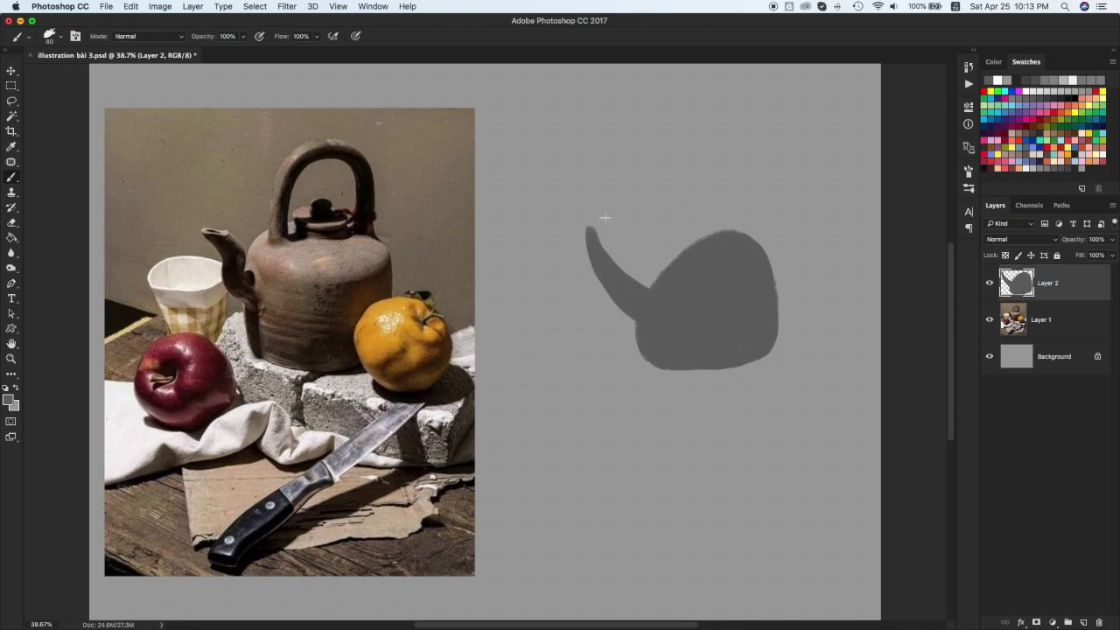
pyautogui.moveTo(655, 292)
pyautogui.mouseDown()
pyautogui.moveTo(671, 269)
pyautogui.moveTo(758, 230)
pyautogui.moveTo(784, 343)
pyautogui.moveTo(777, 320)
pyautogui.moveTo(650, 348)
pyautogui.moveTo(744, 364)
pyautogui.moveTo(764, 283)
pyautogui.mouseUp()
pyautogui.moveTo(600, 235); pyautogui.dragTo(652, 276)
pyautogui.moveTo(597, 244); pyautogui.dragTo(656, 279)
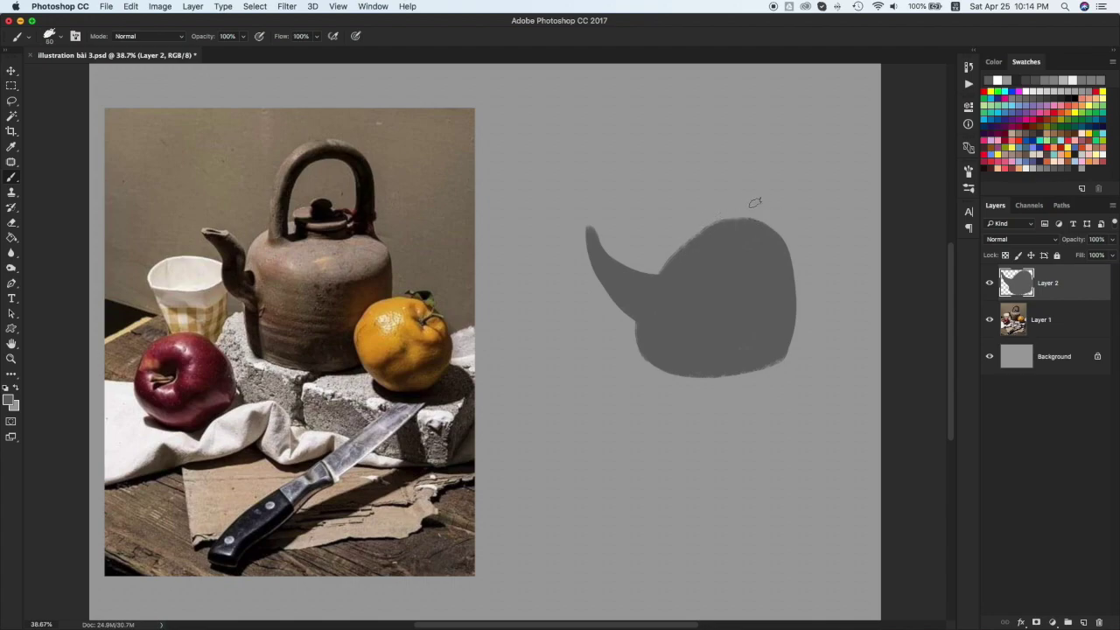
# Paint the teapot's rounded lid with its small knob above the body in the same dark grey
pyautogui.moveTo(701, 230)
pyautogui.mouseDown()
pyautogui.moveTo(759, 204)
pyautogui.moveTo(737, 207)
pyautogui.moveTo(772, 224)
pyautogui.mouseUp()
pyautogui.press('super+z')
pyautogui.moveTo(742, 217)
pyautogui.mouseDown()
pyautogui.moveTo(696, 230)
pyautogui.moveTo(723, 224)
pyautogui.moveTo(696, 223)
pyautogui.moveTo(733, 202)
pyautogui.moveTo(773, 192)
pyautogui.moveTo(718, 215)
pyautogui.moveTo(739, 199)
pyautogui.moveTo(716, 211)
pyautogui.moveTo(777, 193)
pyautogui.moveTo(787, 204)
pyautogui.moveTo(760, 231)
pyautogui.moveTo(783, 219)
pyautogui.mouseUp()
pyautogui.press('super+z')
pyautogui.moveTo(707, 210)
pyautogui.mouseDown()
pyautogui.moveTo(782, 185)
pyautogui.moveTo(769, 200)
pyautogui.moveTo(739, 199)
pyautogui.moveTo(780, 199)
pyautogui.mouseUp()
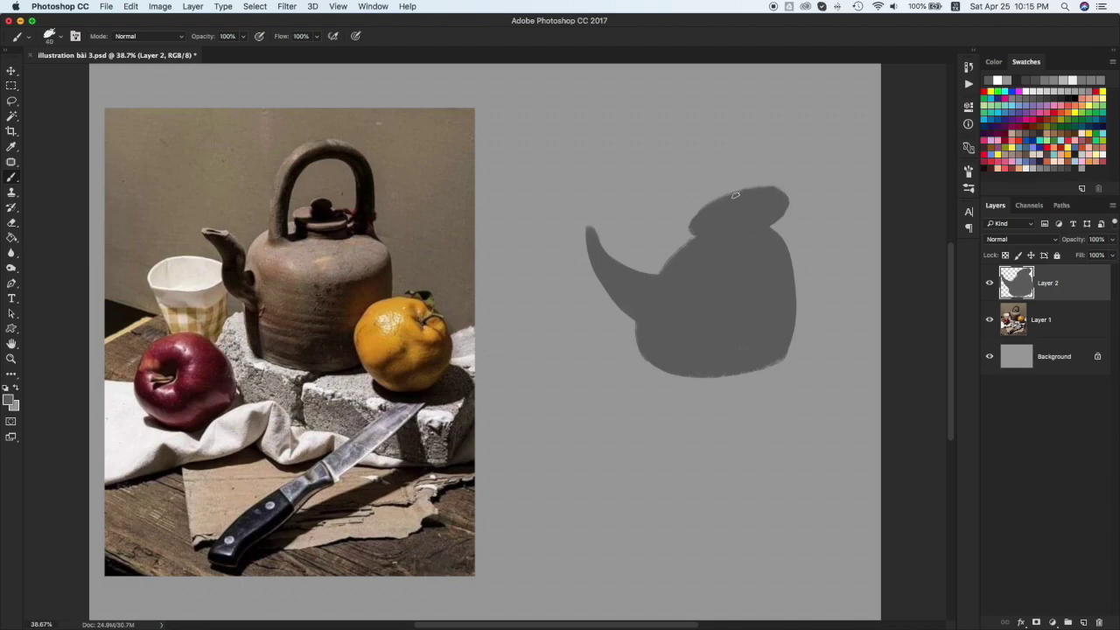
pyautogui.moveTo(728, 194)
pyautogui.mouseDown()
pyautogui.moveTo(716, 174)
pyautogui.moveTo(751, 185)
pyautogui.moveTo(719, 175)
pyautogui.moveTo(752, 158)
pyautogui.moveTo(745, 171)
pyautogui.mouseUp()
pyautogui.press('super+z')
pyautogui.press('super+z')
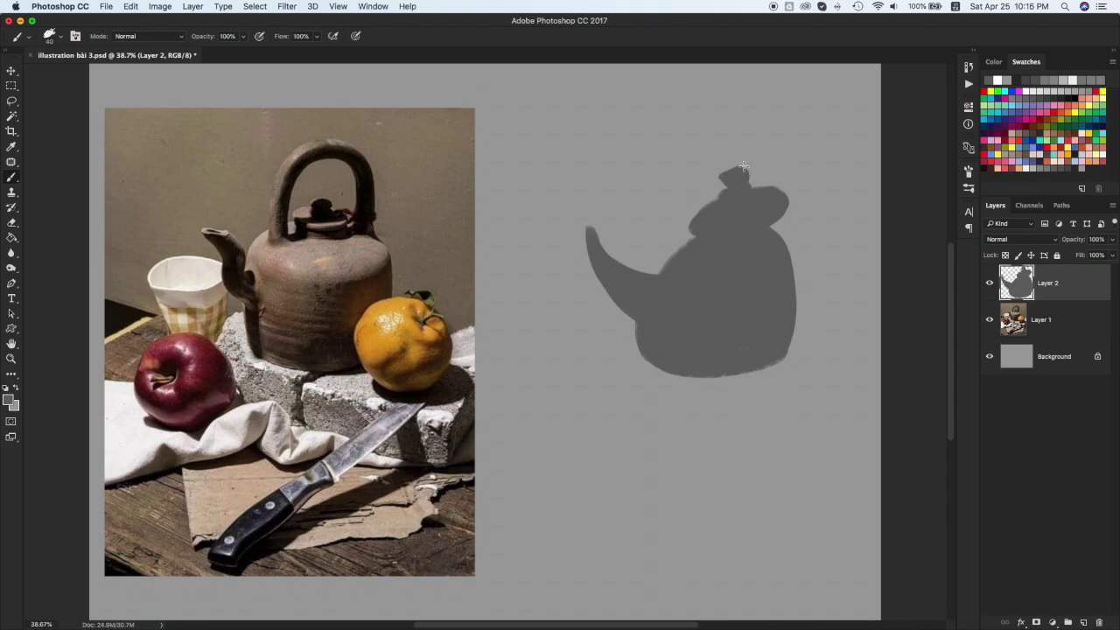
# Widen the teapot body's edge opposite the spout with brush strokes
pyautogui.moveTo(786, 236); pyautogui.dragTo(799, 315)
pyautogui.press('super+z')
pyautogui.moveTo(771, 226)
pyautogui.mouseDown()
pyautogui.moveTo(791, 236)
pyautogui.moveTo(800, 302)
pyautogui.mouseUp()
pyautogui.moveTo(783, 356); pyautogui.dragTo(784, 241)
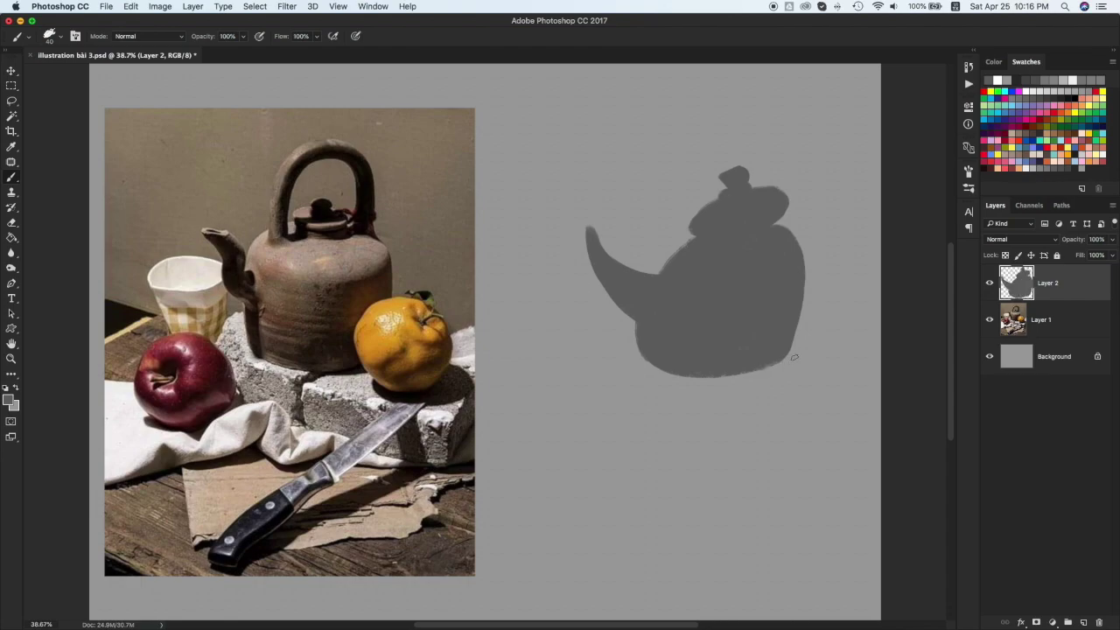
pyautogui.press('e')
pyautogui.press('b')
# Undo the thin handle outline and paint a thicker dark grey arched handle on a new layer beneath the teapot body
pyautogui.moveTo(675, 255)
pyautogui.mouseDown()
pyautogui.moveTo(662, 212)
pyautogui.moveTo(785, 129)
pyautogui.moveTo(838, 163)
pyautogui.moveTo(800, 245)
pyautogui.mouseUp()
pyautogui.press('super+z')
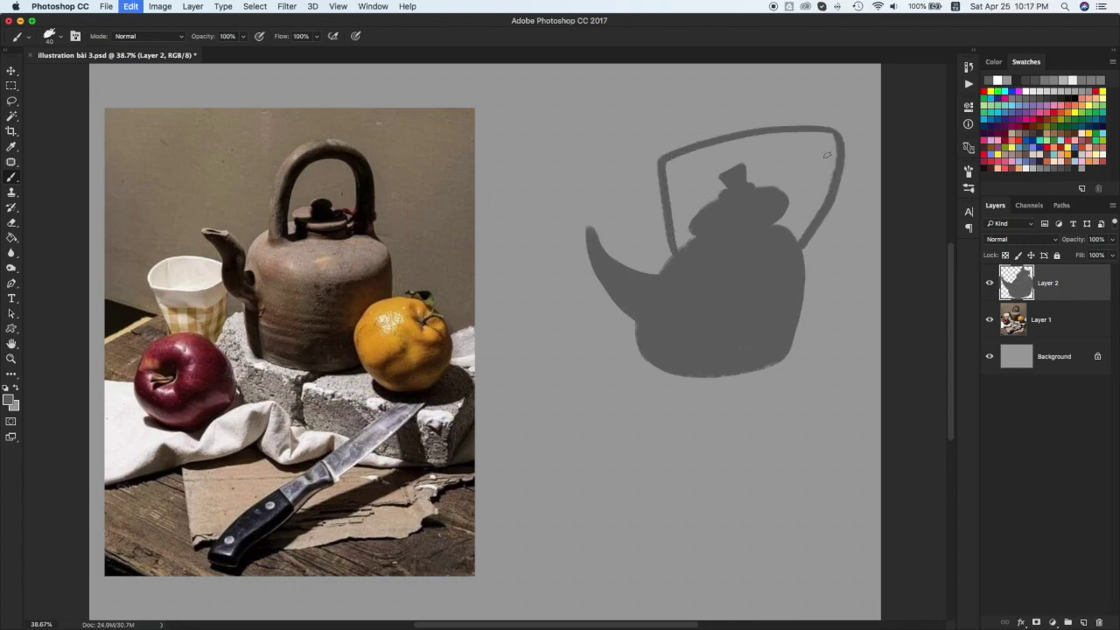
pyautogui.click(1034, 320)
pyautogui.press('alt+shift+super+n')
pyautogui.press(']')
pyautogui.press(']')
pyautogui.moveTo(679, 252)
pyautogui.mouseDown()
pyautogui.moveTo(673, 169)
pyautogui.moveTo(742, 135)
pyautogui.moveTo(818, 126)
pyautogui.mouseUp()
pyautogui.press('super+z')
pyautogui.moveTo(675, 253)
pyautogui.mouseDown()
pyautogui.moveTo(639, 132)
pyautogui.moveTo(662, 129)
pyautogui.mouseUp()
pyautogui.moveTo(795, 131)
pyautogui.mouseDown()
pyautogui.moveTo(817, 156)
pyautogui.moveTo(806, 151)
pyautogui.moveTo(790, 229)
pyautogui.mouseUp()
pyautogui.press('super+z')
pyautogui.moveTo(812, 133); pyautogui.dragTo(792, 234)
pyautogui.moveTo(650, 127)
pyautogui.mouseDown()
pyautogui.moveTo(774, 117)
pyautogui.moveTo(815, 133)
pyautogui.moveTo(823, 155)
pyautogui.moveTo(813, 132)
pyautogui.moveTo(799, 213)
pyautogui.moveTo(644, 136)
pyautogui.moveTo(670, 249)
pyautogui.mouseUp()
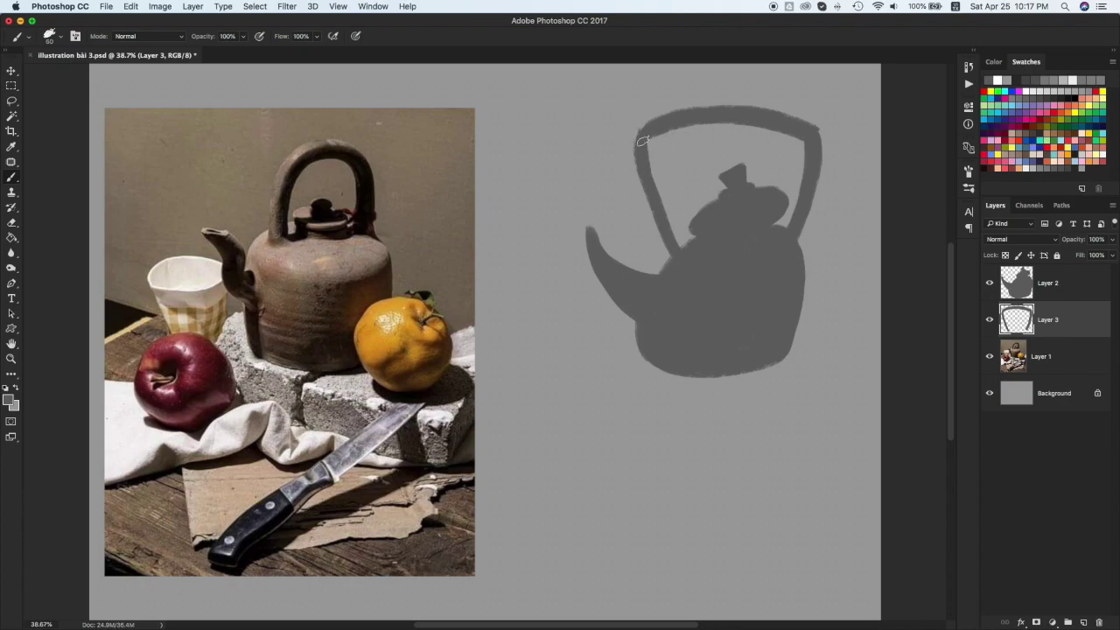
# Smooth the handle's inner corners and trim its two sides with the eraser
pyautogui.moveTo(784, 133); pyautogui.dragTo(815, 141)
pyautogui.press('e')
pyautogui.press('super+z')
pyautogui.moveTo(652, 143)
pyautogui.mouseDown()
pyautogui.moveTo(680, 243)
pyautogui.moveTo(654, 188)
pyautogui.moveTo(680, 243)
pyautogui.mouseUp()
pyautogui.press('super+z')
pyautogui.press('super+z')
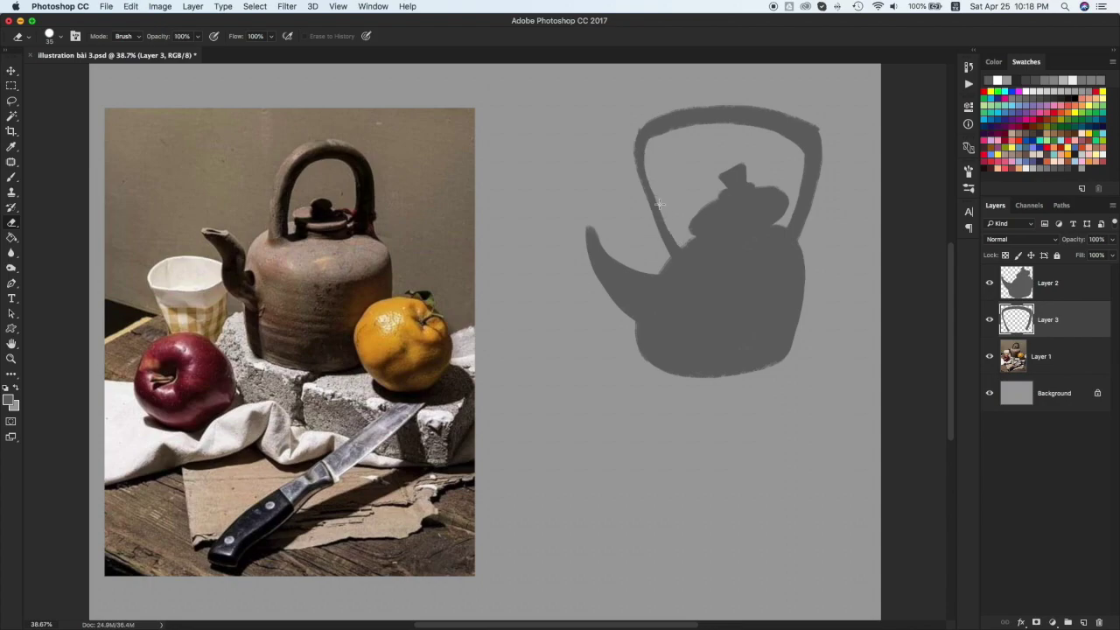
pyautogui.moveTo(826, 162); pyautogui.dragTo(800, 238)
# Outline the teapot lid with a pen path on Layer 2, turn it into a selection, and cut it to a new layer
pyautogui.press('p')
pyautogui.click(1043, 287)
pyautogui.click(691, 235)
pyautogui.moveTo(737, 235); pyautogui.dragTo(761, 229)
pyautogui.click(748, 146)
pyautogui.click(690, 178)
pyautogui.click(692, 235)
pyautogui.press('super+Return')
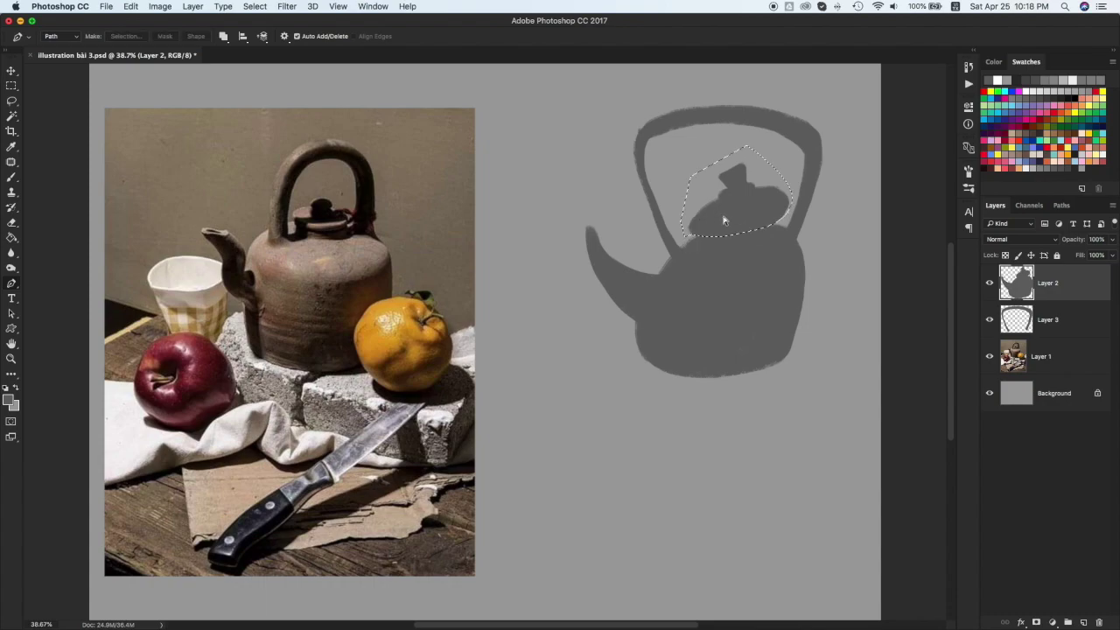
pyautogui.press('super+shift+j')
# Scale the lid up slightly and shift it right so it sits centred on the teapot body
pyautogui.press('v')
pyautogui.press('super+t')
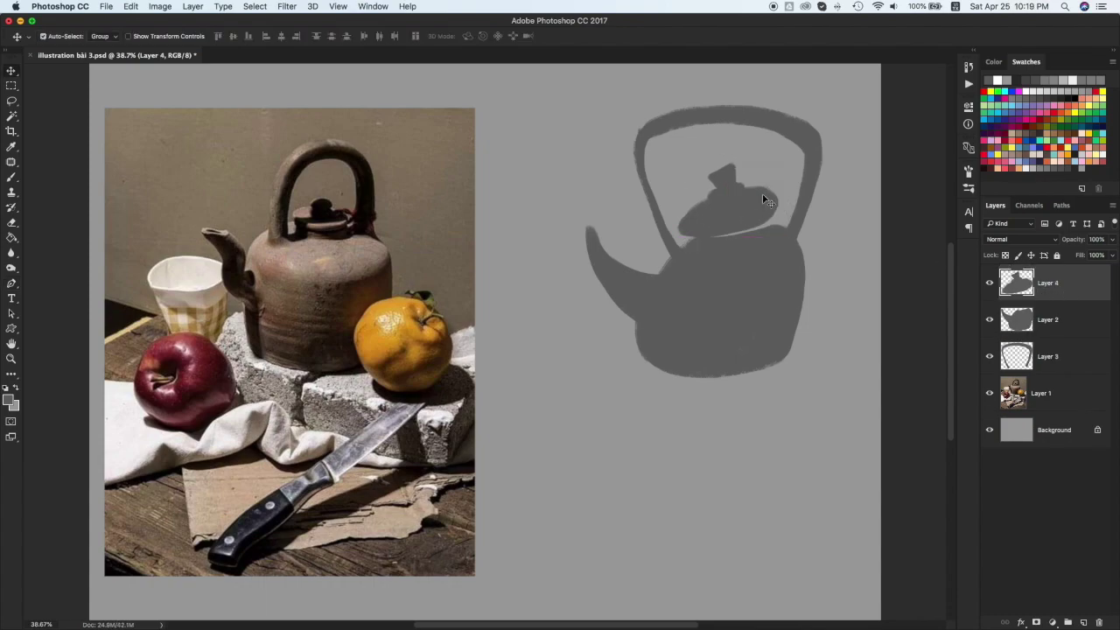
pyautogui.moveTo(806, 232); pyautogui.dragTo(811, 220)
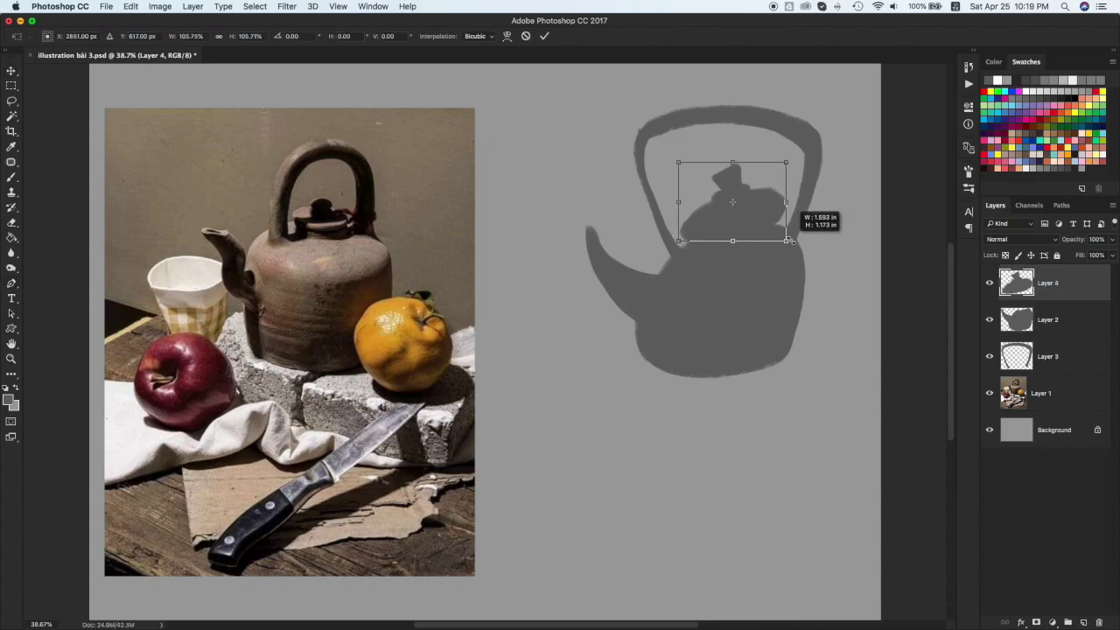
pyautogui.press('Return')
pyautogui.hotkey('shift', 'Right')
pyautogui.hotkey('shift', 'Right')
pyautogui.hotkey('shift', 'Right')
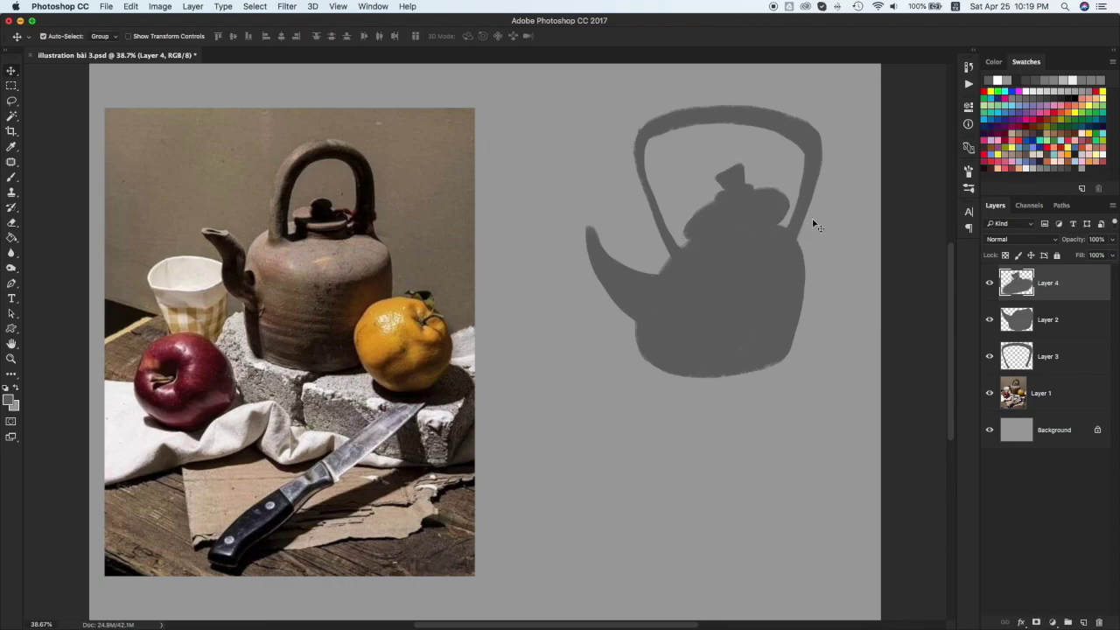
# Fill in the upper joint between the spout and the teapot body with dark grey brush strokes
pyautogui.click(645, 268)
pyautogui.press('b')
pyautogui.moveTo(661, 274); pyautogui.dragTo(691, 260)
pyautogui.moveTo(622, 300)
pyautogui.mouseDown()
pyautogui.moveTo(612, 303)
pyautogui.moveTo(635, 323)
pyautogui.mouseUp()
pyautogui.press('super+z')
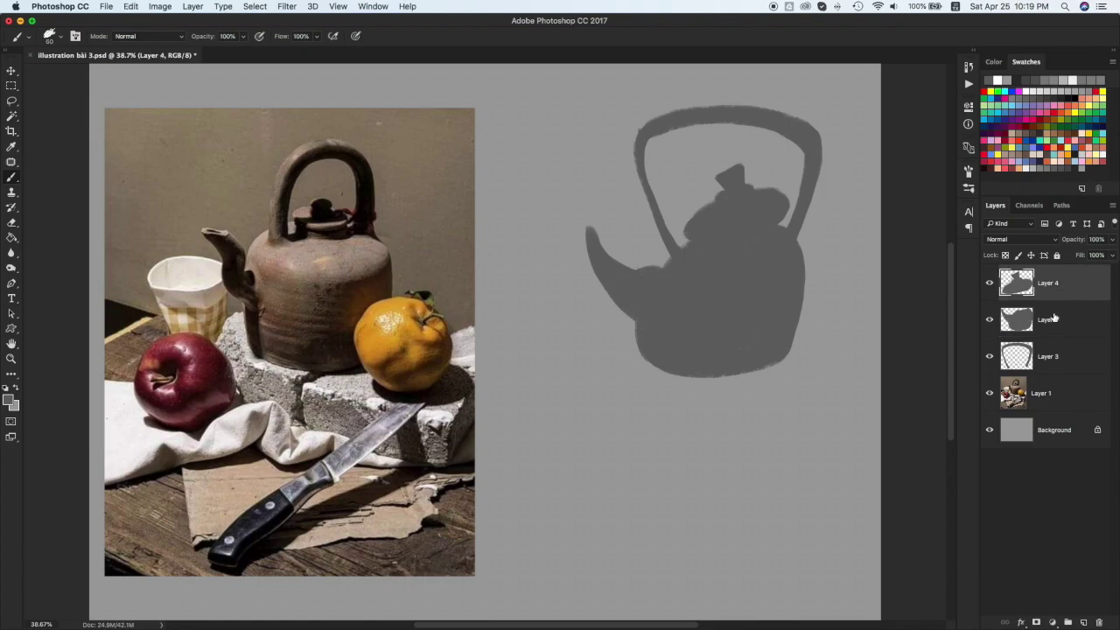
# Paint a light grey lip on the spout's tip on a new layer above the body layer
pyautogui.press('super+alt+shift+n')
pyautogui.click(1047, 168)
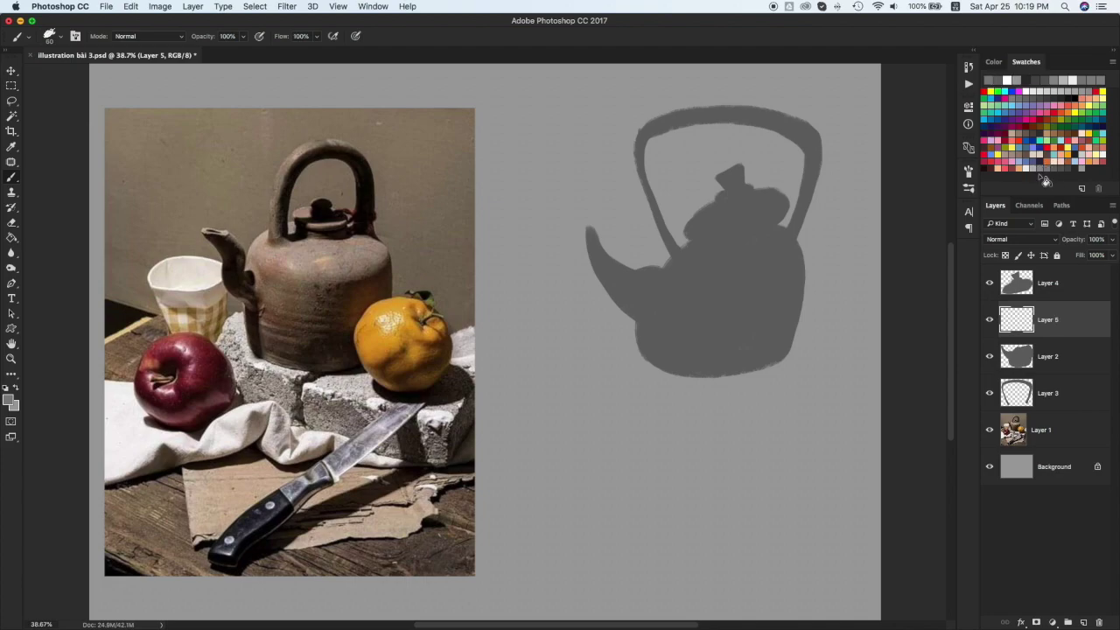
pyautogui.click(1037, 162)
pyautogui.moveTo(586, 229); pyautogui.dragTo(598, 233)
pyautogui.click(582, 229)
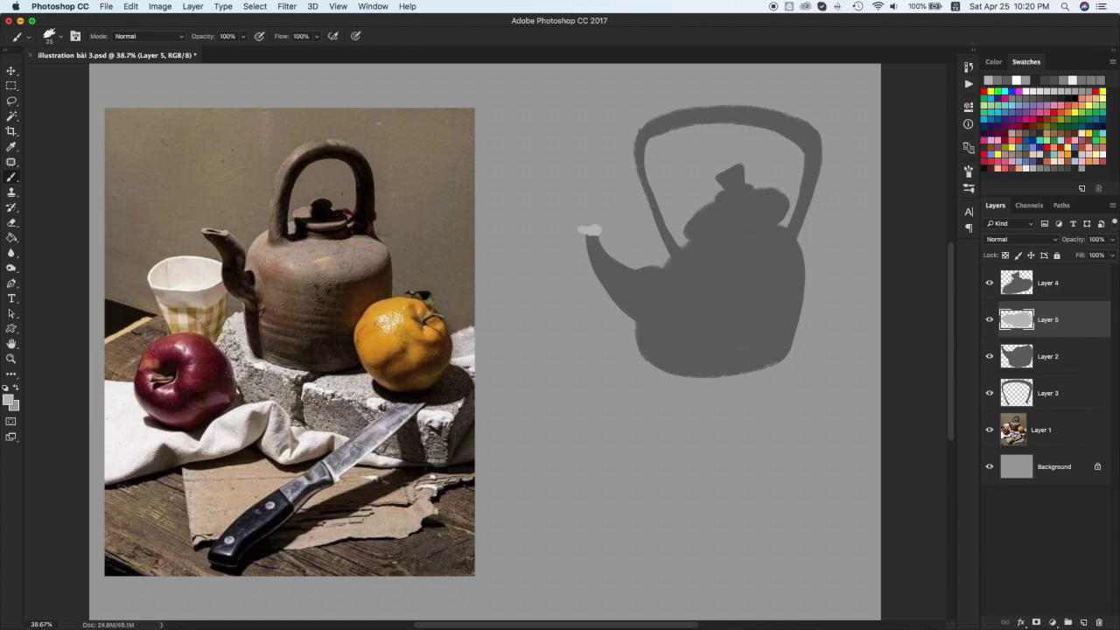
pyautogui.press('e')
pyautogui.press('super+z')
pyautogui.press('[')
pyautogui.moveTo(584, 225); pyautogui.dragTo(596, 223)
pyautogui.press('super+z')
# Paint a dark grey opening inside the spout's lip and tilt the lip with Free Transform
pyautogui.click(1077, 161)
pyautogui.press('b')
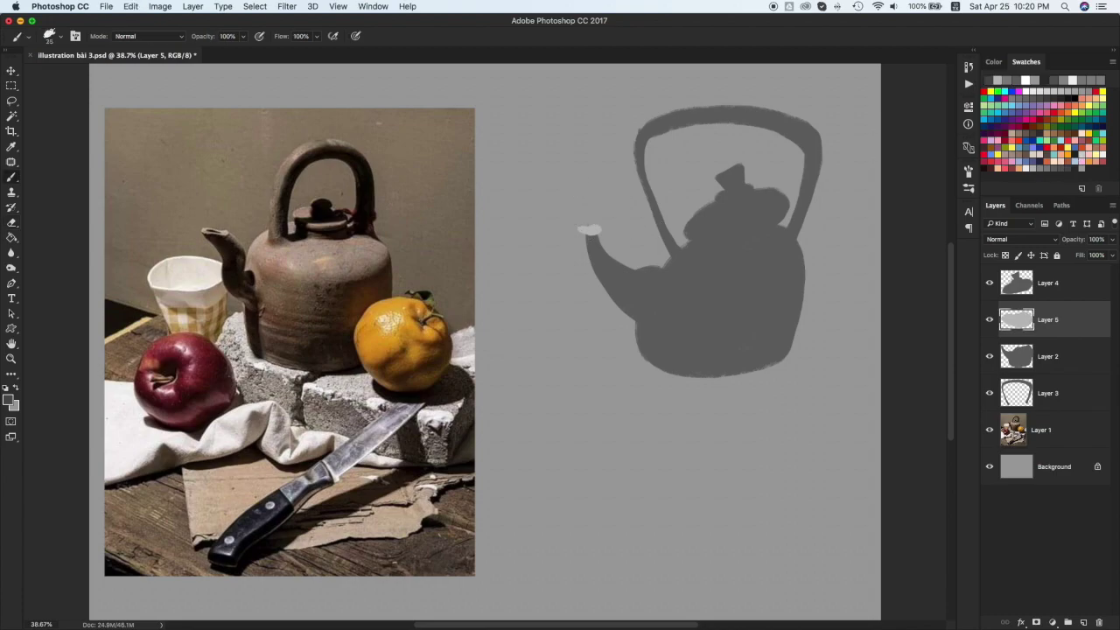
pyautogui.moveTo(584, 230); pyautogui.dragTo(618, 220)
pyautogui.press('super+t')
pyautogui.press('Return')
# Reshape the spout's outer edge below the lip on the body layer using the brush and eraser
pyautogui.keyDown('super'); pyautogui.click(632, 242); pyautogui.keyUp('super')
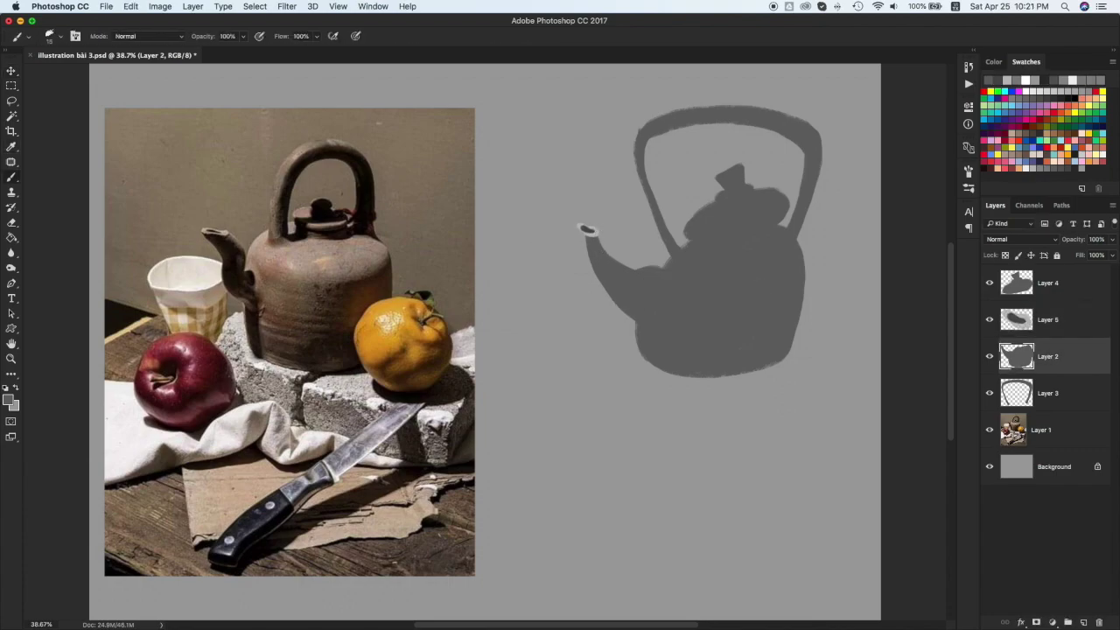
pyautogui.moveTo(581, 228); pyautogui.dragTo(598, 251)
pyautogui.moveTo(635, 321); pyautogui.dragTo(636, 323)
pyautogui.press('super+z')
pyautogui.moveTo(587, 246); pyautogui.dragTo(634, 319)
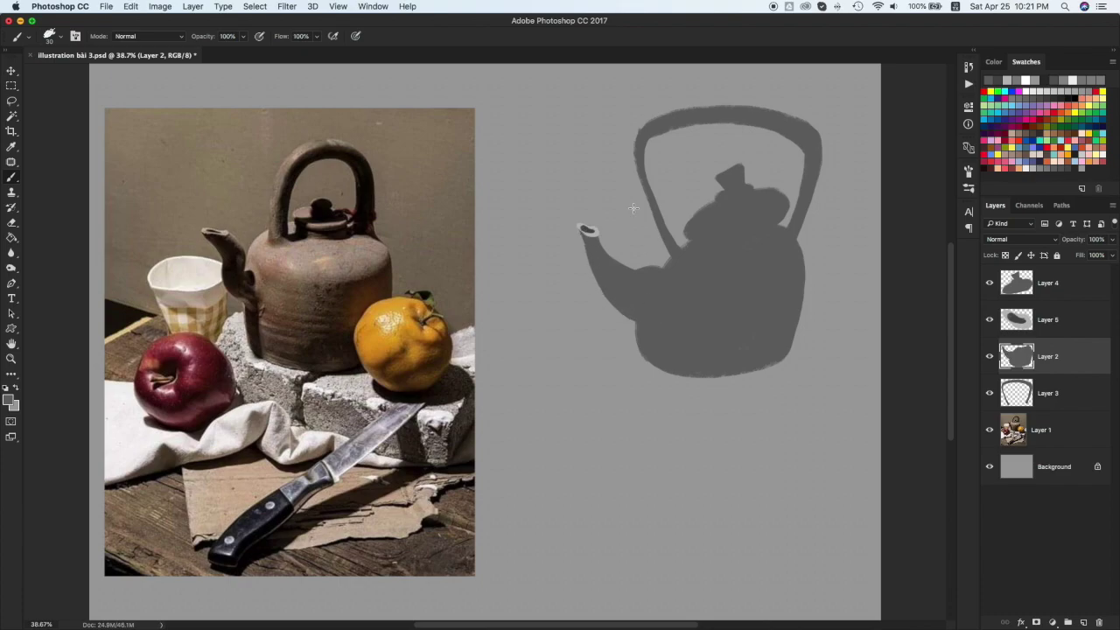
pyautogui.press('e')
pyautogui.press('super+z')
pyautogui.moveTo(591, 260)
pyautogui.mouseDown()
pyautogui.moveTo(576, 235)
pyautogui.moveTo(629, 324)
pyautogui.mouseUp()
pyautogui.press('super+z')
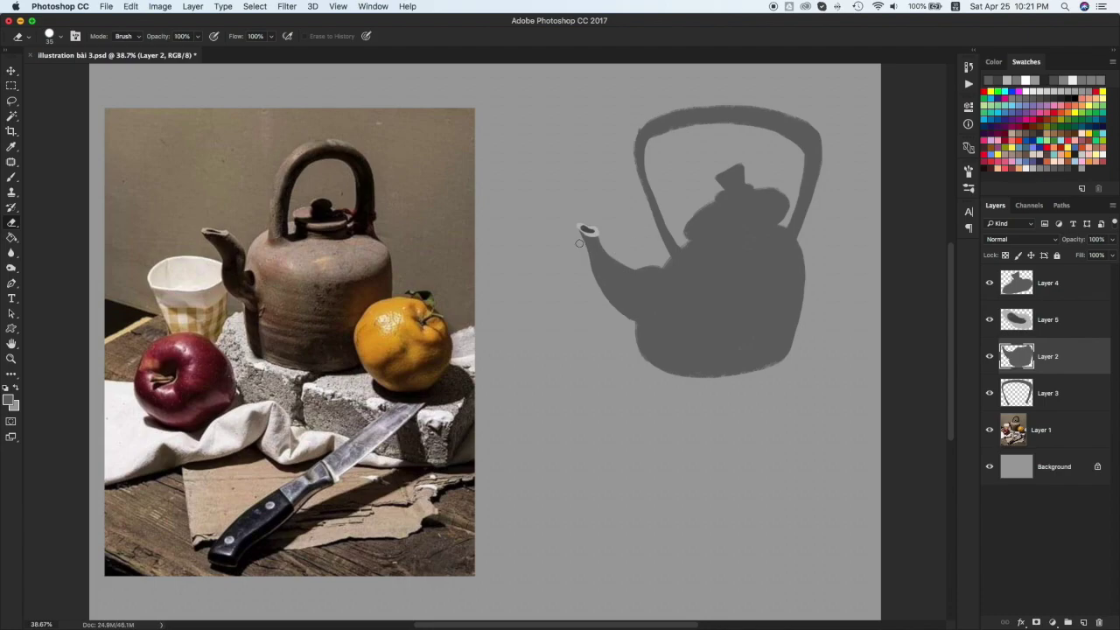
# Select the four teapot layers together and move the whole teapot left and slightly down
pyautogui.press('v')
pyautogui.keyDown('super'); pyautogui.click(1063, 393); pyautogui.keyUp('super')
pyautogui.keyDown('shift'); pyautogui.click(1067, 282); pyautogui.keyUp('shift')
pyautogui.moveTo(721, 304); pyautogui.dragTo(678, 302)
pyautogui.press('super+t')
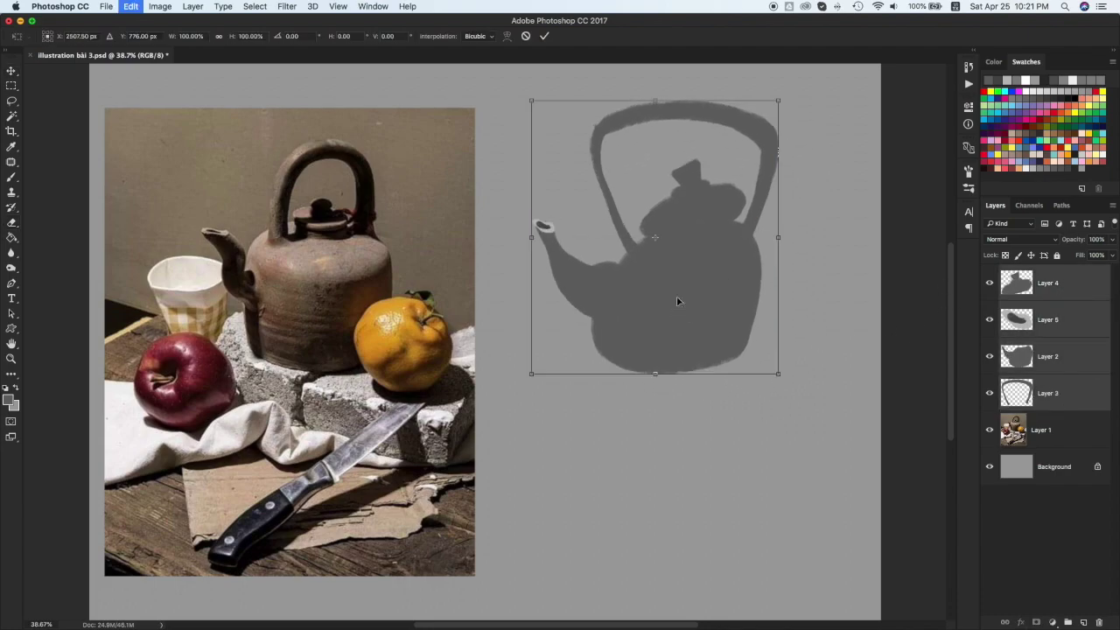
pyautogui.moveTo(725, 330); pyautogui.dragTo(737, 358)
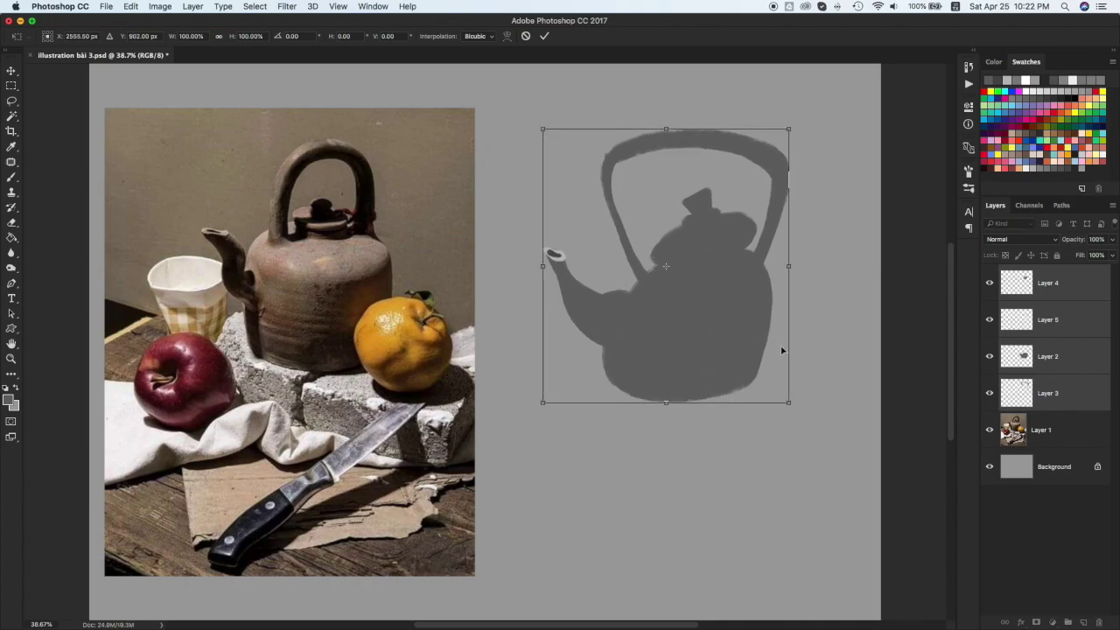
pyautogui.press('Return')
# Lock the transparent pixels of the four teapot layers
pyautogui.click(1066, 292)
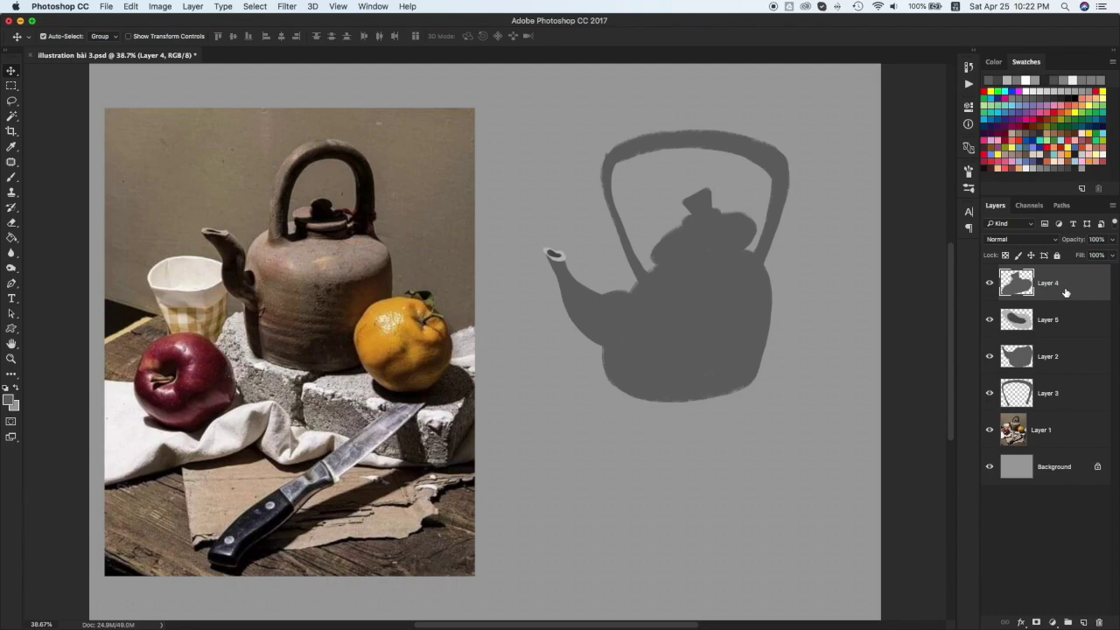
pyautogui.keyDown('shift'); pyautogui.click(1063, 391); pyautogui.keyUp('shift')
pyautogui.click(1005, 256)
# Paint a round, darker grey apple overlapping the teapot's lower left on a new layer above the lid, trimming its edge
pyautogui.click(1051, 298)
pyautogui.press('super+alt+shift+n')
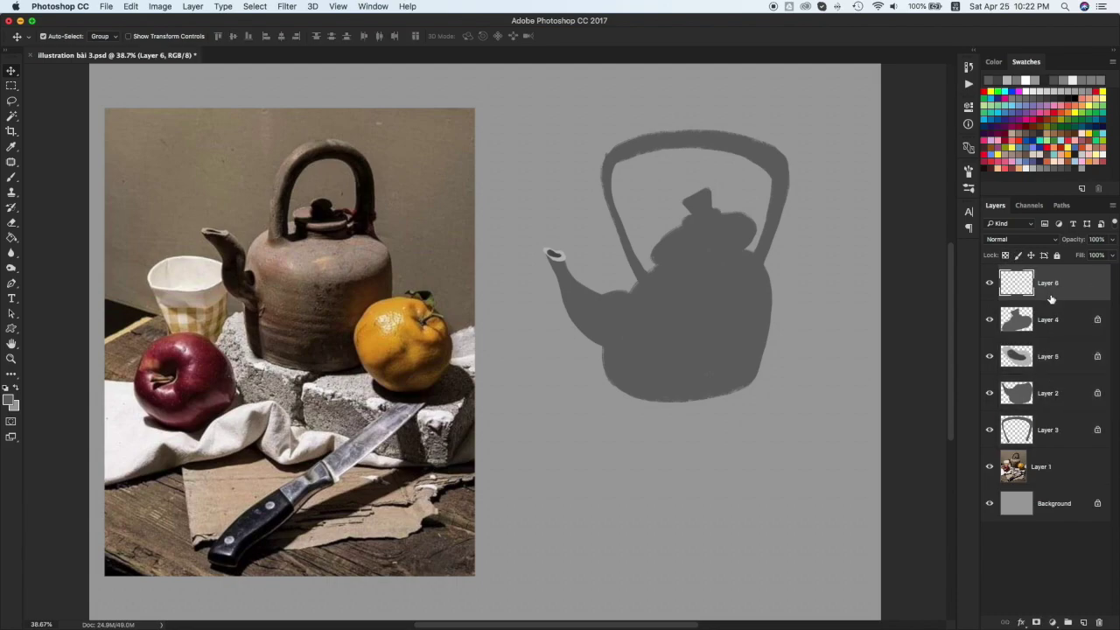
pyautogui.press('b')
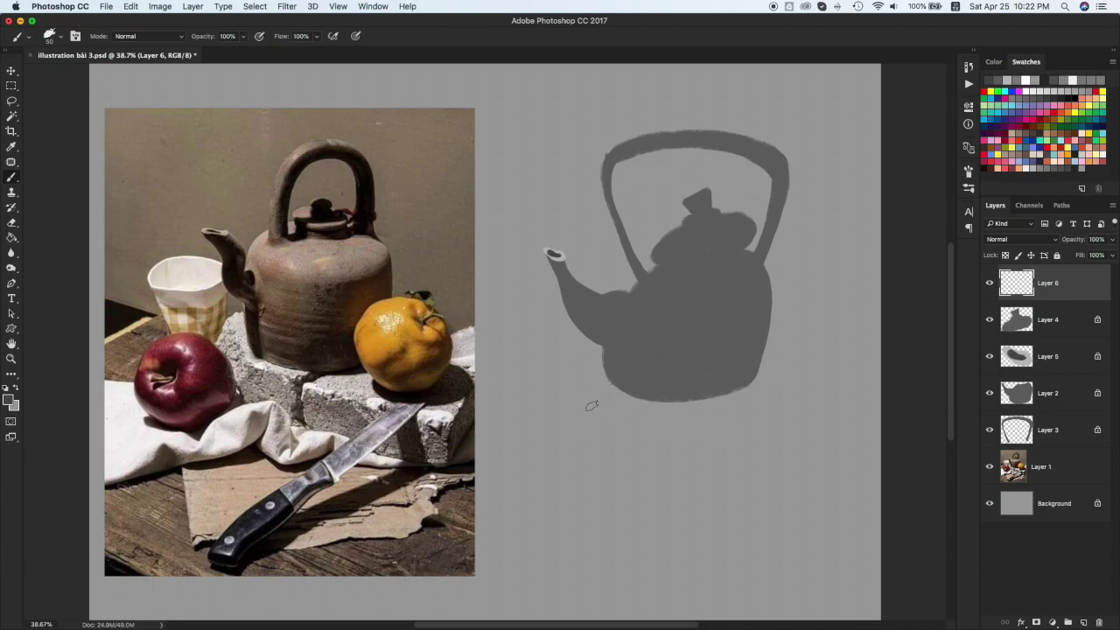
pyautogui.moveTo(586, 417)
pyautogui.mouseDown()
pyautogui.moveTo(598, 389)
pyautogui.moveTo(632, 417)
pyautogui.moveTo(593, 444)
pyautogui.moveTo(591, 410)
pyautogui.moveTo(621, 429)
pyautogui.moveTo(625, 416)
pyautogui.moveTo(601, 408)
pyautogui.moveTo(593, 423)
pyautogui.moveTo(582, 408)
pyautogui.moveTo(618, 383)
pyautogui.mouseUp()
pyautogui.moveTo(643, 422)
pyautogui.mouseDown()
pyautogui.moveTo(595, 426)
pyautogui.moveTo(577, 412)
pyautogui.moveTo(575, 377)
pyautogui.moveTo(612, 373)
pyautogui.mouseUp()
pyautogui.press('e')
pyautogui.moveTo(581, 424)
pyautogui.mouseDown()
pyautogui.moveTo(612, 448)
pyautogui.moveTo(640, 419)
pyautogui.moveTo(633, 376)
pyautogui.moveTo(643, 420)
pyautogui.moveTo(651, 391)
pyautogui.moveTo(603, 409)
pyautogui.moveTo(679, 340)
pyautogui.moveTo(585, 419)
pyautogui.moveTo(561, 398)
pyautogui.moveTo(592, 372)
pyautogui.moveTo(591, 425)
pyautogui.moveTo(612, 410)
pyautogui.moveTo(587, 429)
pyautogui.moveTo(598, 417)
pyautogui.moveTo(615, 438)
pyautogui.moveTo(632, 396)
pyautogui.mouseUp()
pyautogui.press('b')
pyautogui.moveTo(580, 422)
pyautogui.mouseDown()
pyautogui.moveTo(591, 424)
pyautogui.moveTo(579, 429)
pyautogui.mouseUp()
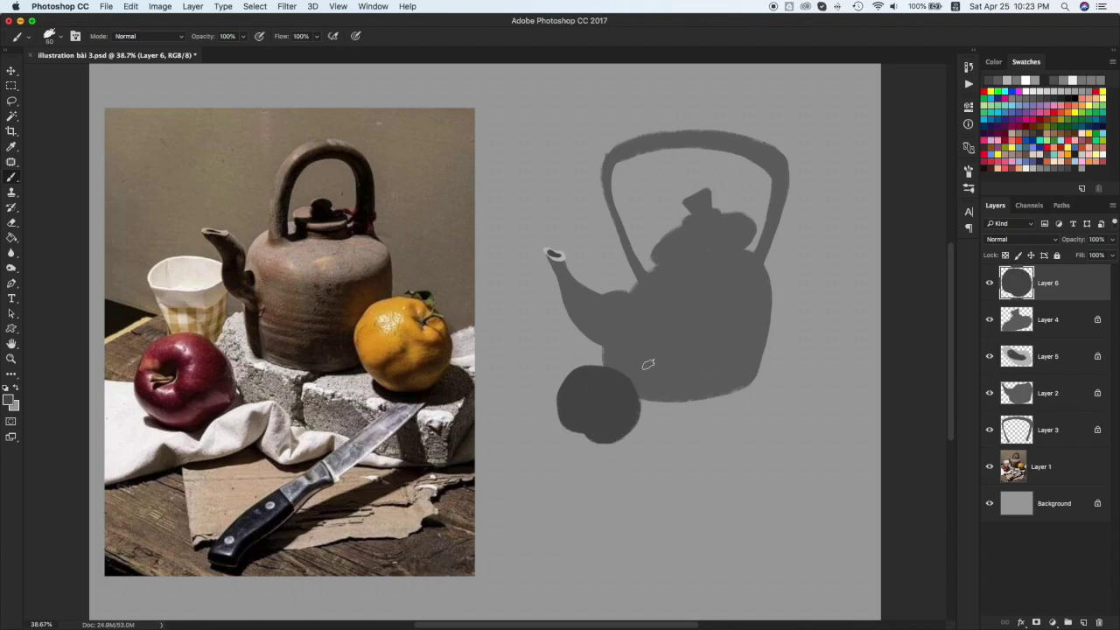
# Paint a darker grey stem hollow near the apple's lower edge on a new layer
pyautogui.press('super+shift+alt+n')
pyautogui.click(994, 61)
pyautogui.click(1008, 163)
pyautogui.moveTo(589, 413); pyautogui.dragTo(595, 424)
# Paint a curved lighter grey stem coming out of the apple's hollow with a smaller brush on a new layer
pyautogui.click(1025, 61)
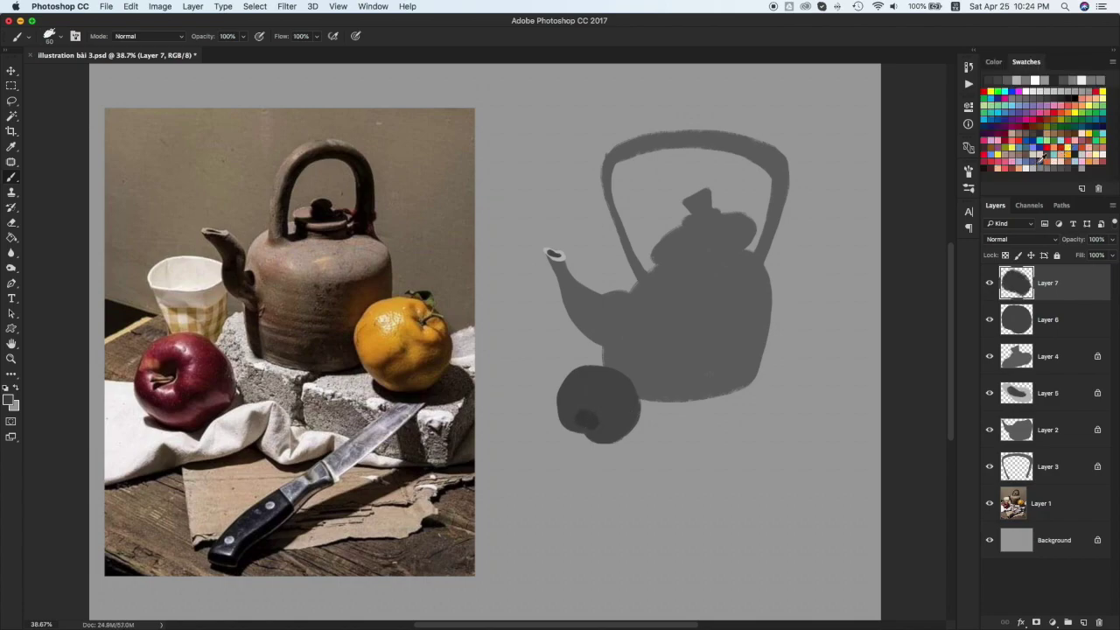
pyautogui.press('super+shift+alt+n')
pyautogui.press('[')
pyautogui.press('[')
pyautogui.press('[')
pyautogui.press('[')
pyautogui.moveTo(588, 420); pyautogui.dragTo(580, 453)
pyautogui.press('super+z')
pyautogui.press('e')
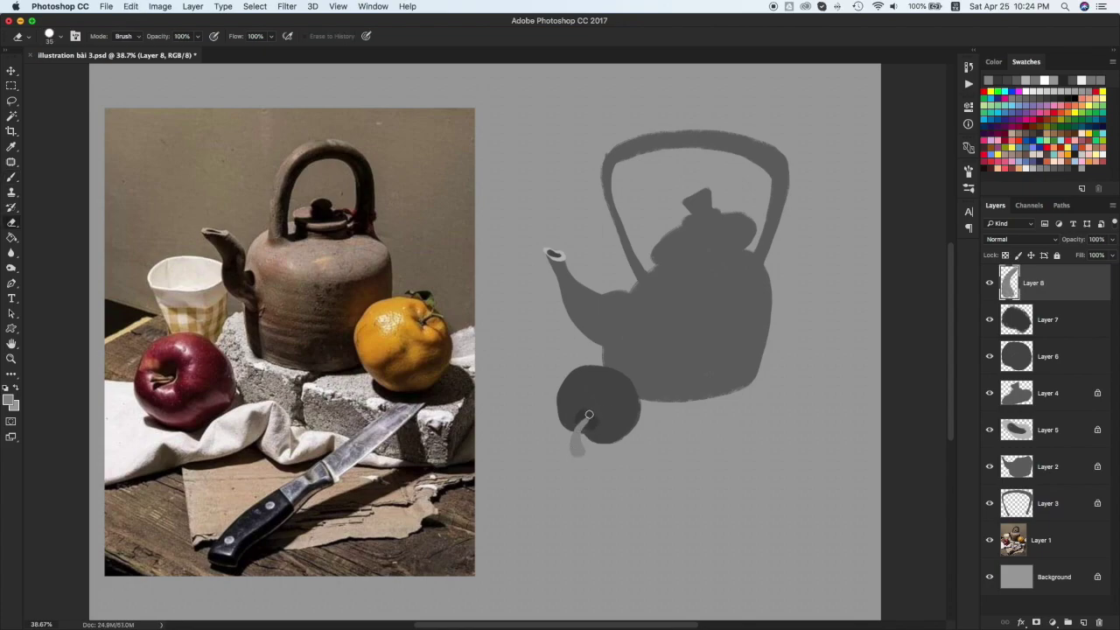
pyautogui.press('v')
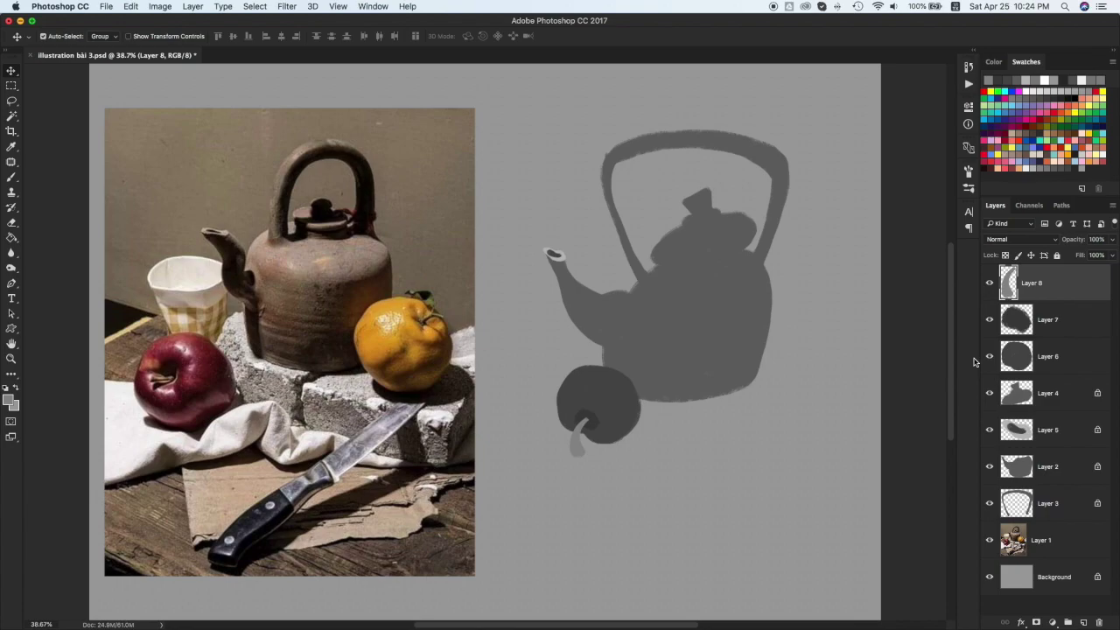
# Paint the orange as a mid-grey rounded shape over the teapot's lower right on a new layer and trim its edges
pyautogui.press('super+shift+alt+n')
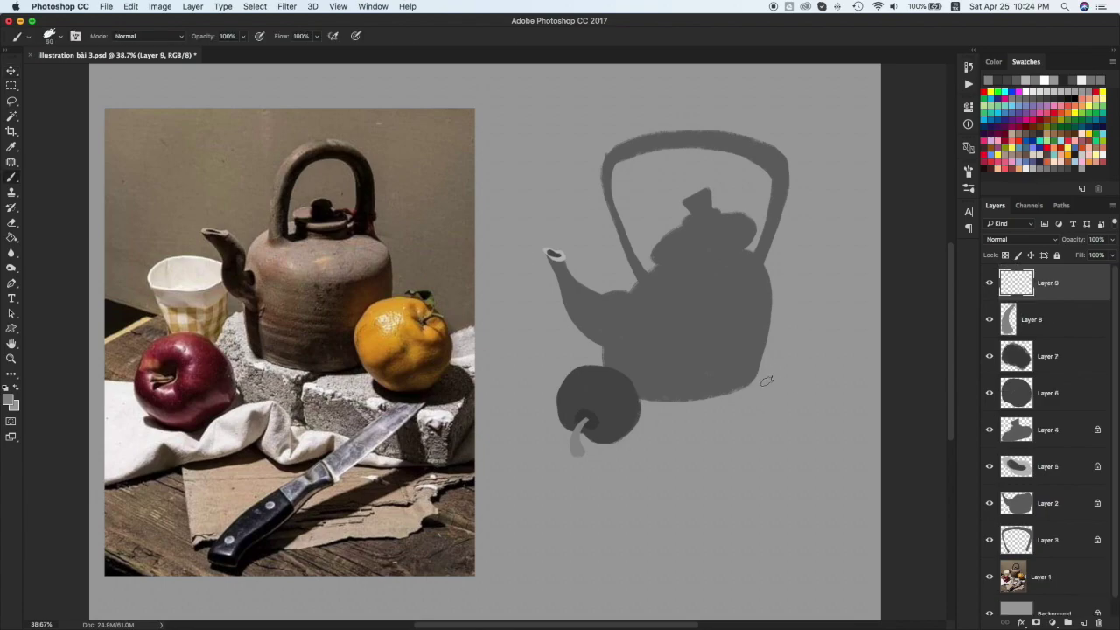
pyautogui.moveTo(753, 375)
pyautogui.mouseDown()
pyautogui.moveTo(785, 389)
pyautogui.moveTo(758, 375)
pyautogui.moveTo(775, 370)
pyautogui.moveTo(743, 404)
pyautogui.moveTo(790, 403)
pyautogui.moveTo(797, 391)
pyautogui.moveTo(773, 402)
pyautogui.moveTo(801, 380)
pyautogui.moveTo(760, 407)
pyautogui.moveTo(732, 374)
pyautogui.moveTo(812, 352)
pyautogui.moveTo(818, 374)
pyautogui.moveTo(812, 395)
pyautogui.moveTo(781, 410)
pyautogui.moveTo(771, 369)
pyautogui.moveTo(815, 386)
pyautogui.moveTo(809, 396)
pyautogui.moveTo(755, 388)
pyautogui.moveTo(752, 334)
pyautogui.moveTo(757, 415)
pyautogui.moveTo(802, 373)
pyautogui.moveTo(760, 347)
pyautogui.moveTo(791, 346)
pyautogui.moveTo(765, 348)
pyautogui.mouseUp()
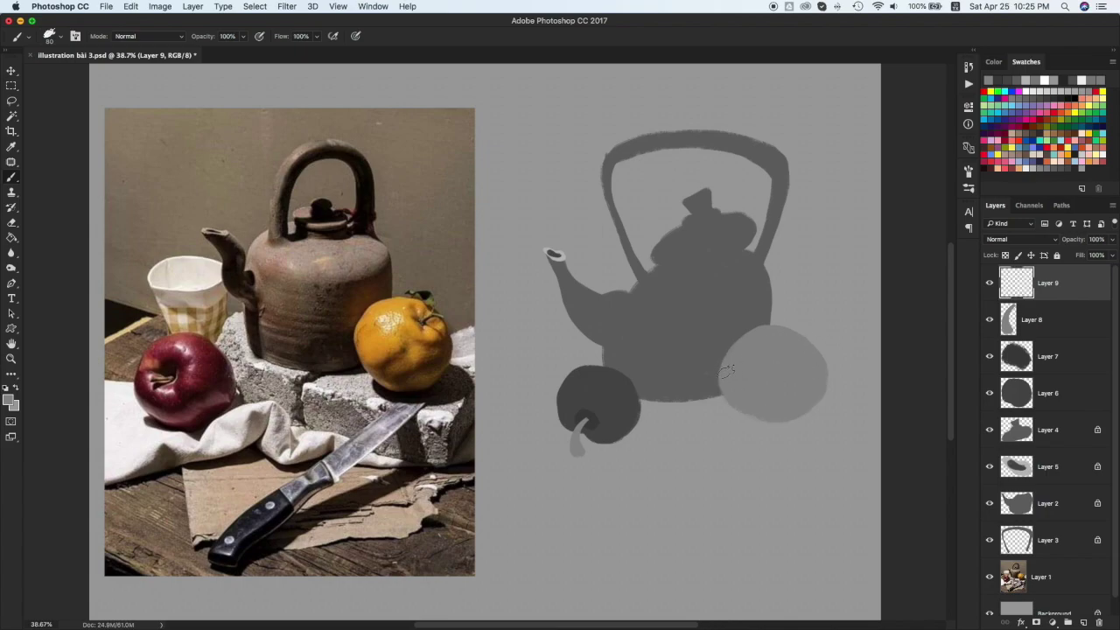
pyautogui.moveTo(800, 345)
pyautogui.mouseDown()
pyautogui.moveTo(738, 359)
pyautogui.moveTo(823, 349)
pyautogui.moveTo(793, 318)
pyautogui.moveTo(817, 347)
pyautogui.moveTo(793, 325)
pyautogui.mouseUp()
pyautogui.press('e')
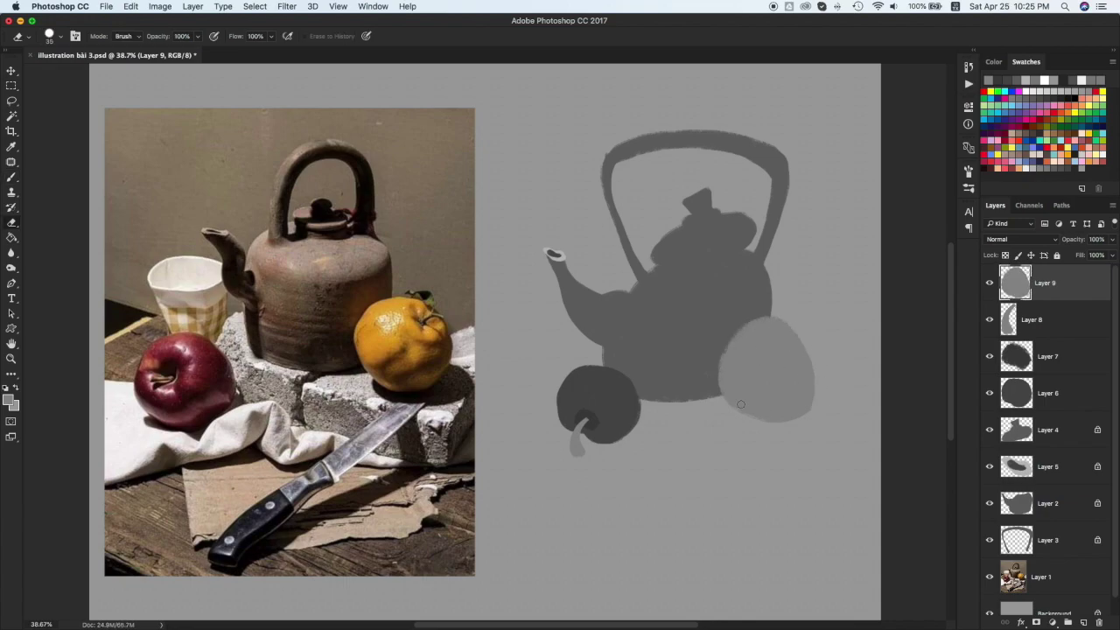
# Move the orange and the apple down so both sit clear below the teapot
pyautogui.press('v')
pyautogui.moveTo(803, 390); pyautogui.dragTo(805, 464)
pyautogui.moveTo(612, 409)
pyautogui.mouseDown()
pyautogui.moveTo(600, 489)
pyautogui.moveTo(604, 468)
pyautogui.mouseUp()
pyautogui.click(1040, 371)
pyautogui.click(789, 453)
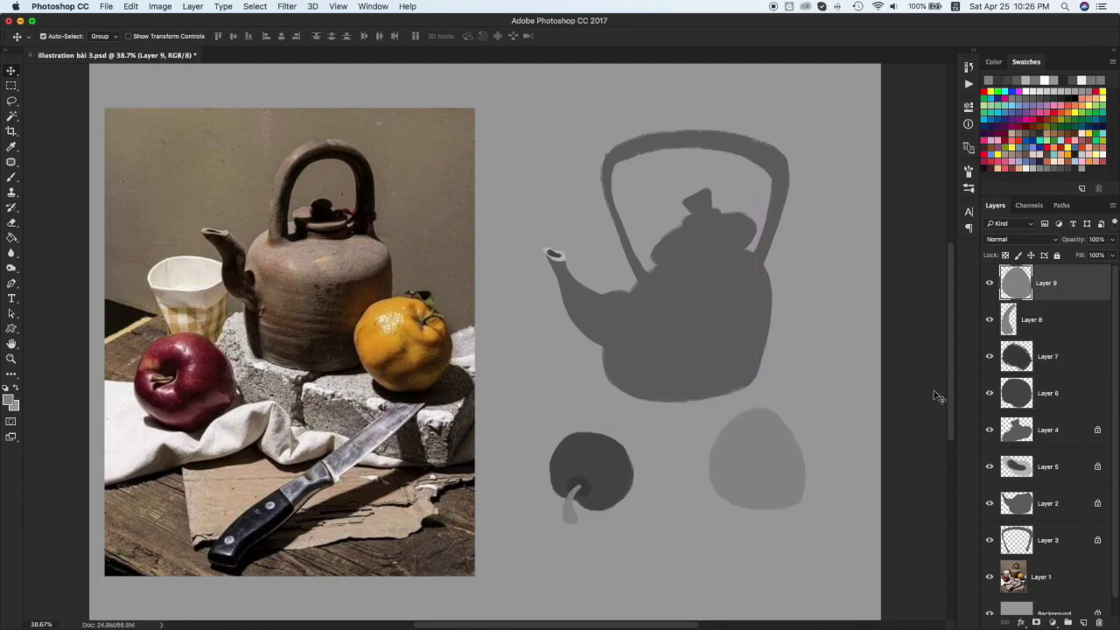
# Paint a bent dark grey stem at the orange's upper right on a new layer
pyautogui.press('super+shift+alt+n')
pyautogui.press('b')
pyautogui.moveTo(786, 419)
pyautogui.mouseDown()
pyautogui.moveTo(820, 414)
pyautogui.moveTo(781, 434)
pyautogui.moveTo(824, 411)
pyautogui.moveTo(775, 445)
pyautogui.mouseUp()
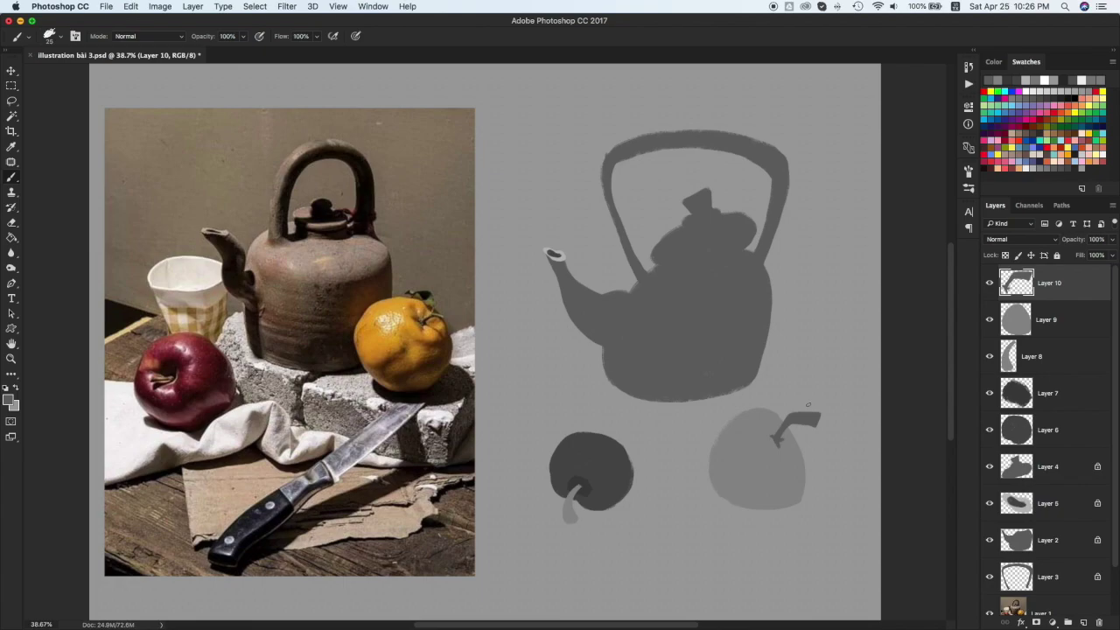
# Move the teapot up and to the left and place the orange with its stem beside the teapot's handle
pyautogui.press('v')
pyautogui.click(771, 465)
pyautogui.keyDown('shift'); pyautogui.click(816, 422); pyautogui.keyUp('shift')
pyautogui.moveTo(766, 456); pyautogui.dragTo(823, 363)
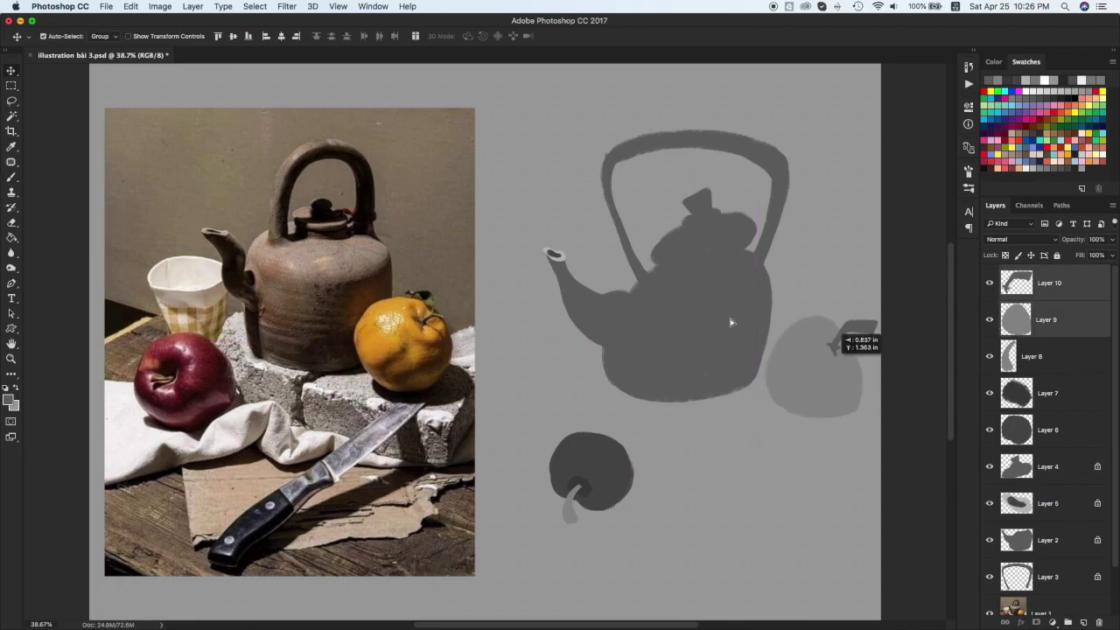
pyautogui.click(731, 320)
pyautogui.keyDown('shift'); pyautogui.click(1050, 467); pyautogui.keyUp('shift')
pyautogui.moveTo(666, 275); pyautogui.dragTo(600, 216)
pyautogui.click(825, 360)
pyautogui.keyDown('shift'); pyautogui.click(854, 326); pyautogui.keyUp('shift')
pyautogui.moveTo(854, 326); pyautogui.dragTo(821, 114)
# Move the apple together with its hollow and stem up to sit below the orange
pyautogui.click(596, 468)
pyautogui.keyDown('shift'); pyautogui.click(569, 507); pyautogui.keyUp('shift')
pyautogui.moveTo(569, 507); pyautogui.dragTo(764, 312)
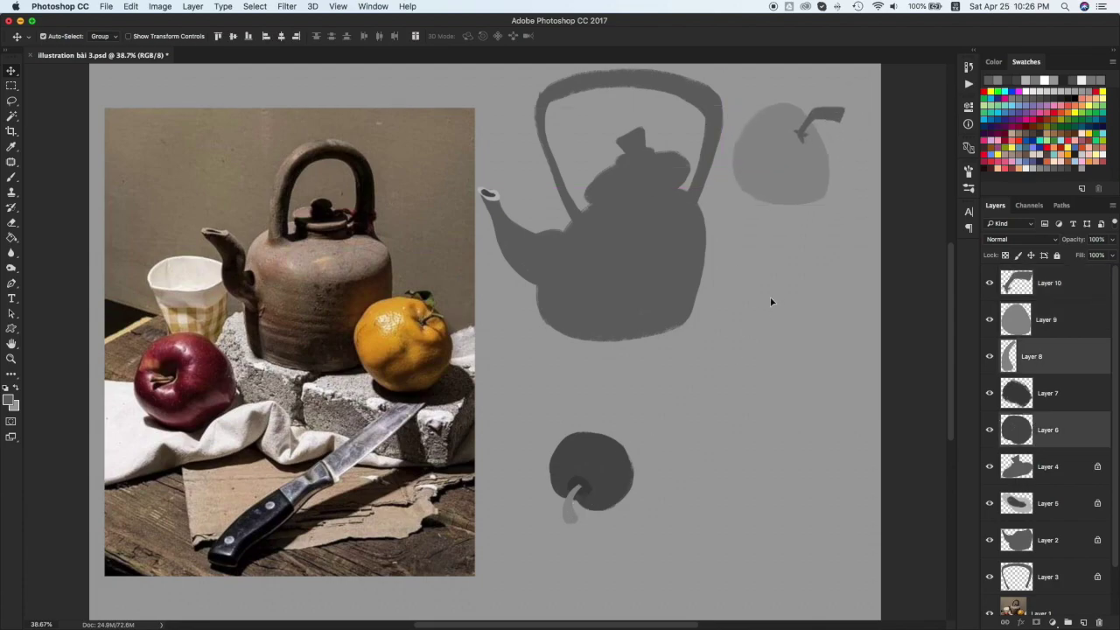
pyautogui.press('super+z')
pyautogui.keyDown('shift'); pyautogui.click(590, 485); pyautogui.keyUp('shift')
pyautogui.moveTo(590, 485); pyautogui.dragTo(779, 294)
# Paint and fill a curved dark grey knife handle below the teapot on a new layer and trim its ends
pyautogui.click(1059, 293)
pyautogui.press('super+alt+shift+n')
pyautogui.press('i')
pyautogui.click(1073, 166)
pyautogui.press('b')
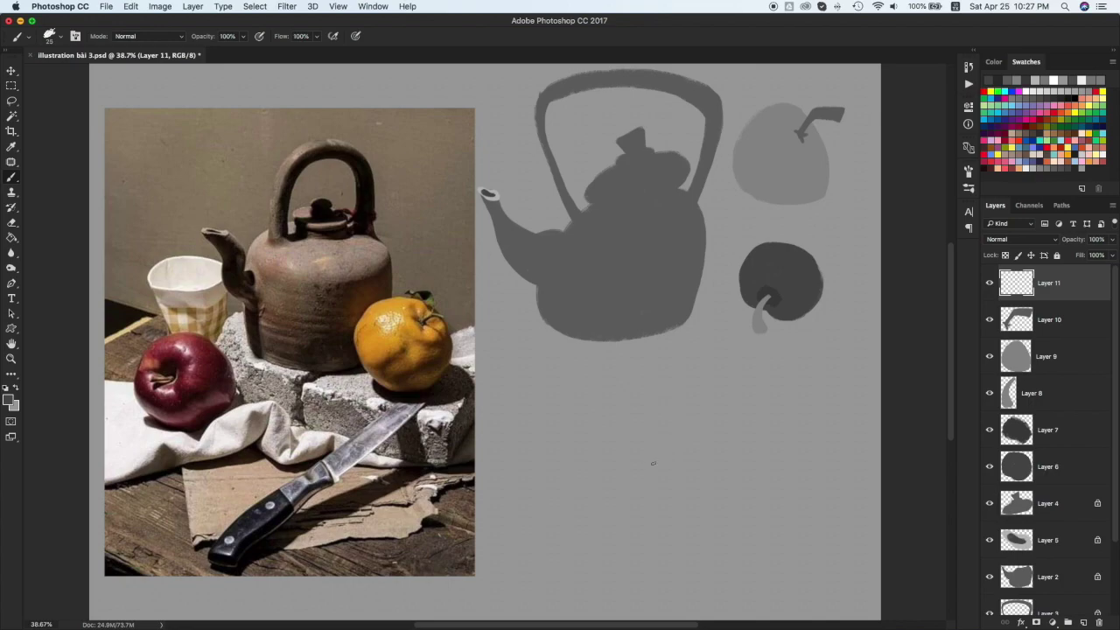
pyautogui.moveTo(642, 470)
pyautogui.mouseDown()
pyautogui.moveTo(592, 544)
pyautogui.moveTo(653, 484)
pyautogui.moveTo(649, 465)
pyautogui.mouseUp()
pyautogui.press('g')
pyautogui.click(616, 490)
pyautogui.press('b')
pyautogui.press(']')
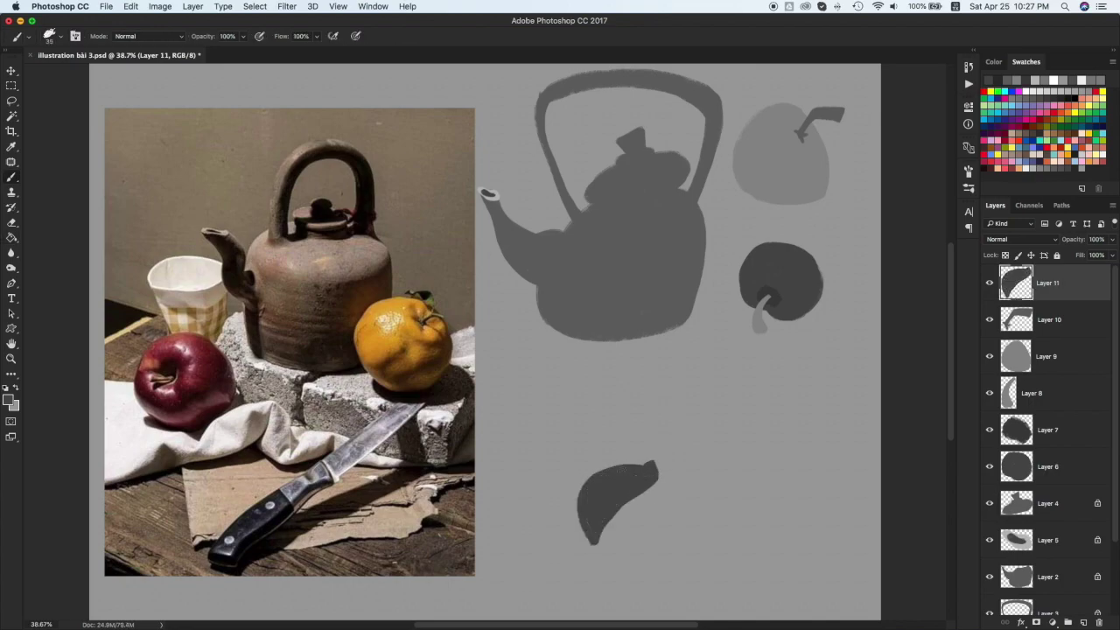
pyautogui.press('e')
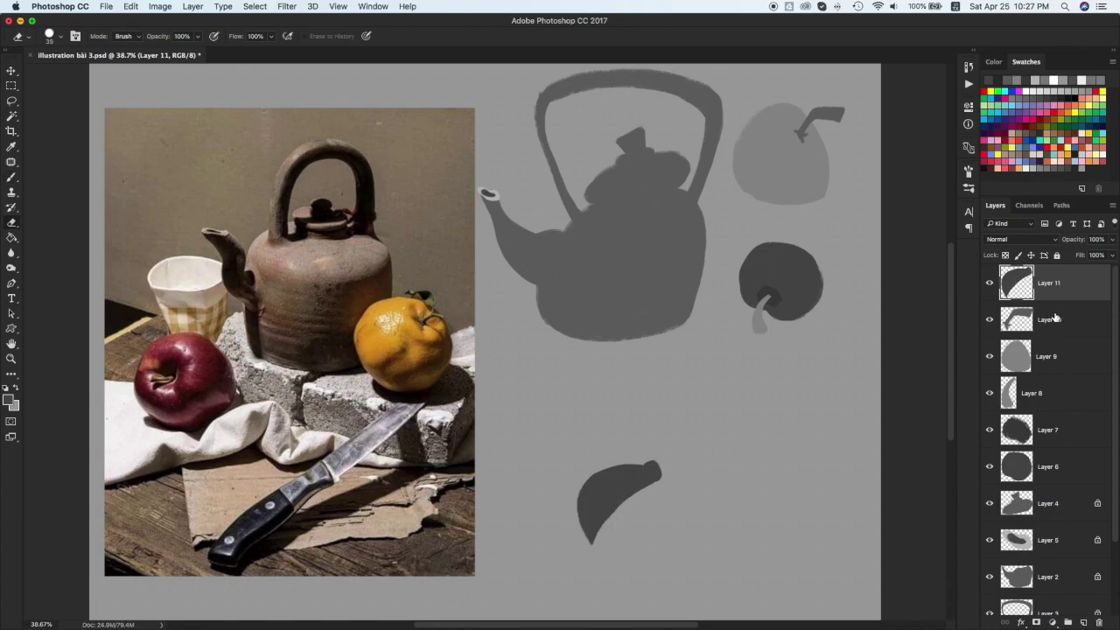
# Paint a small mid-grey bolster at the knife handle's upper end on a new layer beneath the handle
pyautogui.click(1054, 318)
pyautogui.press('super+shift+alt+n')
pyautogui.press('b')
pyautogui.moveTo(654, 464)
pyautogui.mouseDown()
pyautogui.moveTo(694, 445)
pyautogui.moveTo(676, 468)
pyautogui.moveTo(692, 449)
pyautogui.mouseUp()
pyautogui.press('super+z')
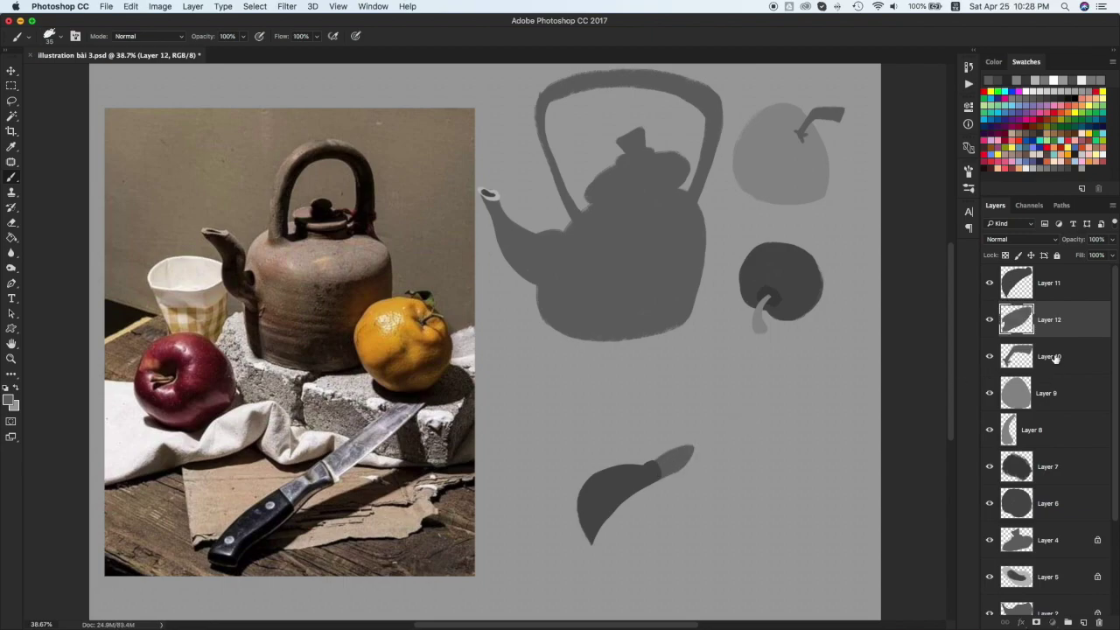
# Paint a long light grey knife blade rising diagonally from the bolster on a new layer beneath it
pyautogui.click(1055, 358)
pyautogui.click(1083, 622)
pyautogui.click(1035, 81)
pyautogui.moveTo(690, 444); pyautogui.dragTo(809, 381)
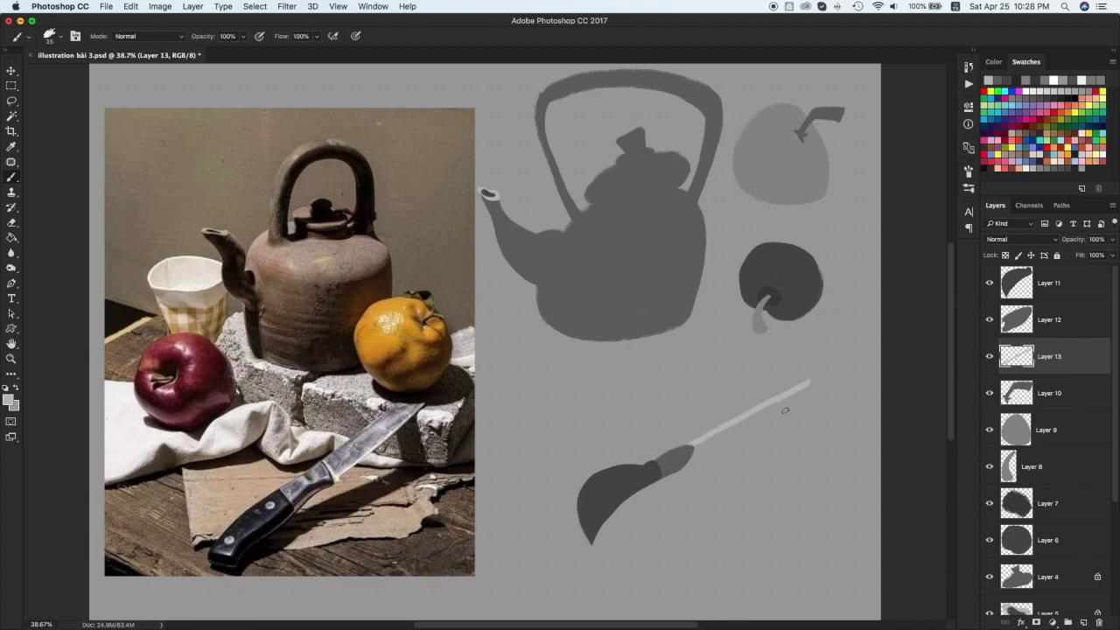
pyautogui.moveTo(701, 452); pyautogui.dragTo(818, 376)
pyautogui.moveTo(695, 451); pyautogui.dragTo(804, 385)
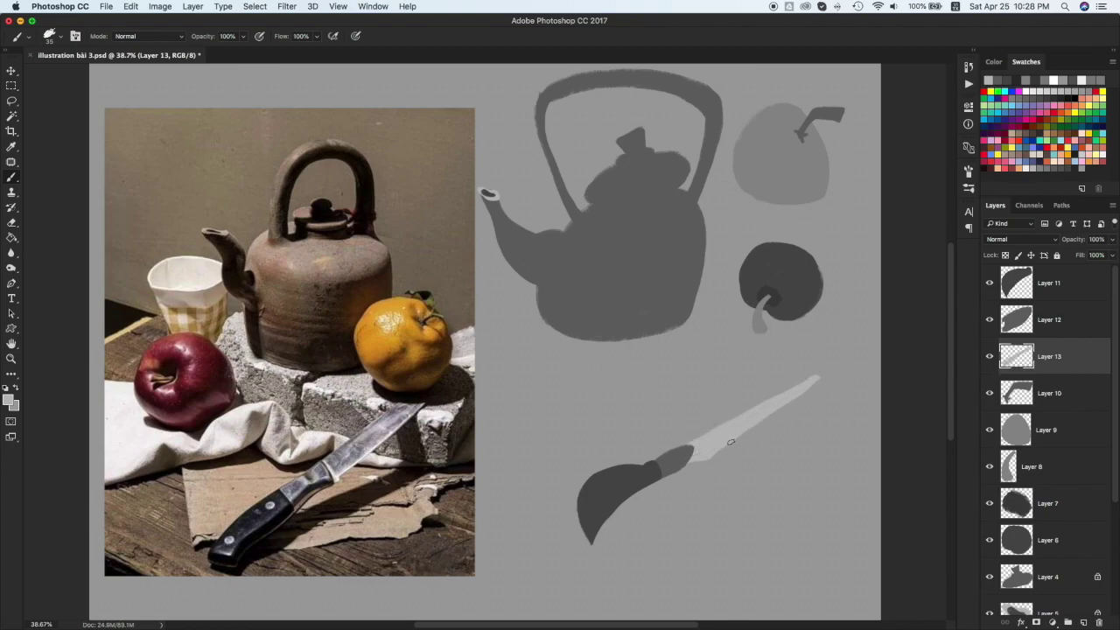
pyautogui.moveTo(723, 452); pyautogui.dragTo(842, 364)
# Erase along the knife blade's lower edge to taper it towards the tip
pyautogui.press('e')
pyautogui.moveTo(724, 462); pyautogui.dragTo(853, 361)
pyautogui.press('super+z')
pyautogui.moveTo(763, 429); pyautogui.dragTo(870, 359)
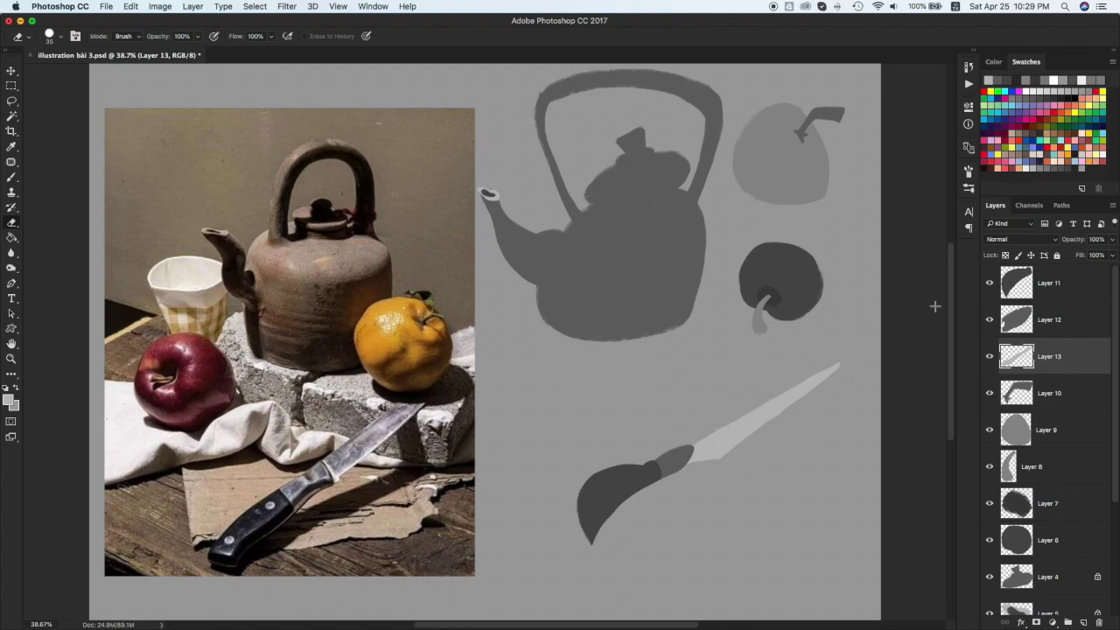
# Reshape the knife blade's lower edge with brush and eraser strokes, and check the eraser's tip settings
pyautogui.press('v')
pyautogui.moveTo(709, 448)
pyautogui.mouseDown()
pyautogui.moveTo(723, 456)
pyautogui.moveTo(809, 393)
pyautogui.mouseUp()
pyautogui.press('e')
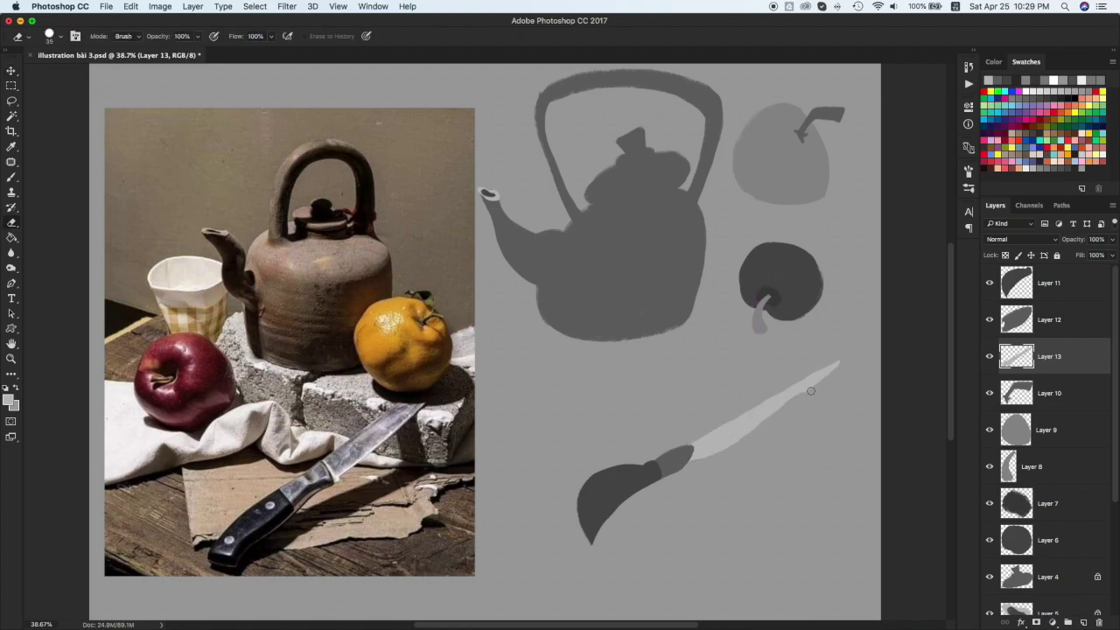
pyautogui.press('b')
pyautogui.moveTo(696, 457)
pyautogui.mouseDown()
pyautogui.moveTo(731, 446)
pyautogui.moveTo(835, 366)
pyautogui.mouseUp()
pyautogui.press('e')
pyautogui.click(79, 38)
pyautogui.click(791, 205)
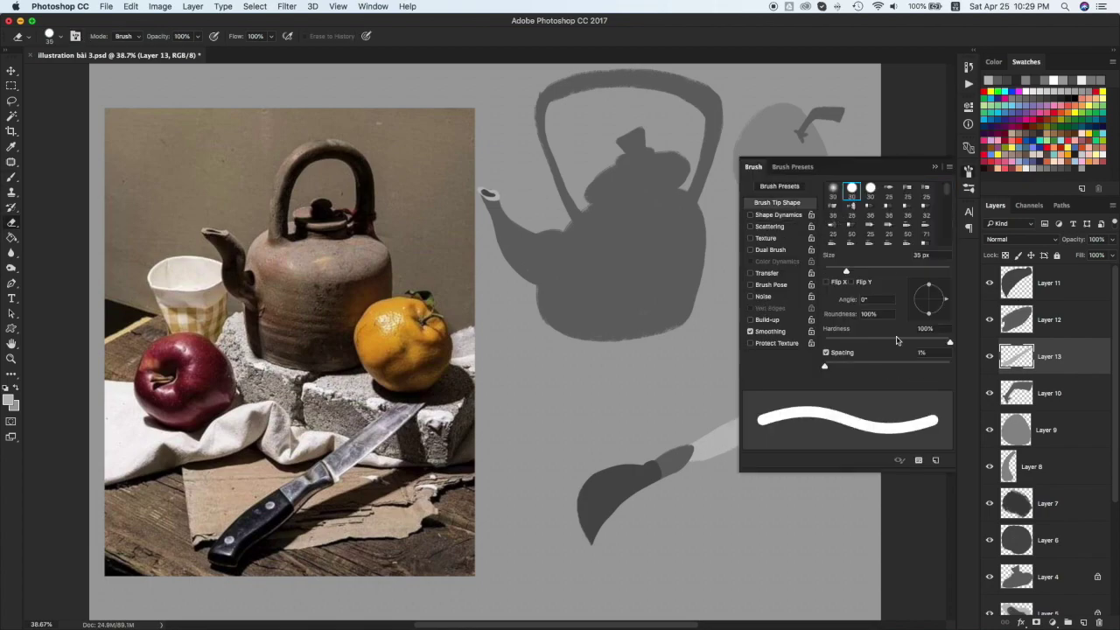
pyautogui.click(937, 168)
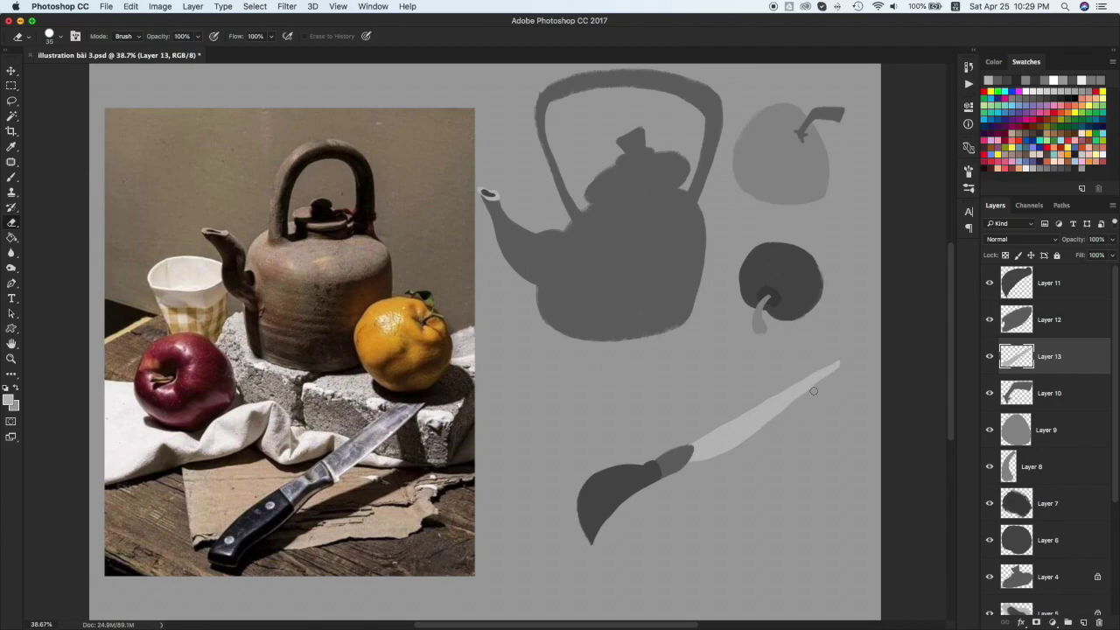
# Enlarge the curved knife handle slightly, and delete its layer
pyautogui.press('v')
pyautogui.click(608, 511)
pyautogui.press('super+t')
pyautogui.moveTo(577, 546); pyautogui.dragTo(568, 553)
pyautogui.press('Return')
pyautogui.press('Delete')
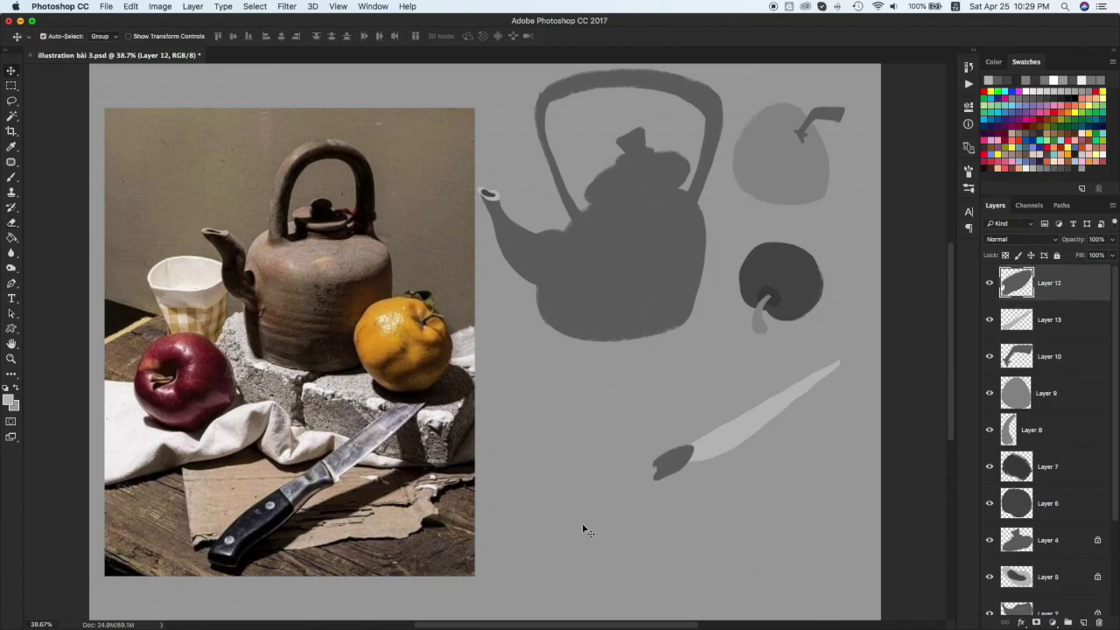
# Paint and fill a straighter dark grey knife handle with a small guard at the bolster on a new layer
pyautogui.click(1063, 166)
pyautogui.press('alt+shift+super+n')
pyautogui.press('b')
pyautogui.moveTo(656, 466)
pyautogui.mouseDown()
pyautogui.moveTo(620, 472)
pyautogui.moveTo(659, 464)
pyautogui.moveTo(663, 479)
pyautogui.moveTo(651, 462)
pyautogui.moveTo(665, 469)
pyautogui.moveTo(651, 472)
pyautogui.moveTo(679, 463)
pyautogui.moveTo(654, 457)
pyautogui.moveTo(661, 483)
pyautogui.moveTo(566, 479)
pyautogui.moveTo(581, 523)
pyautogui.moveTo(568, 470)
pyautogui.moveTo(568, 525)
pyautogui.moveTo(649, 484)
pyautogui.mouseUp()
pyautogui.press('super+z')
pyautogui.press('super+z')
pyautogui.press('super+z')
pyautogui.press('super+z')
pyautogui.press('super+z')
pyautogui.moveTo(569, 470)
pyautogui.mouseDown()
pyautogui.moveTo(553, 519)
pyautogui.moveTo(651, 487)
pyautogui.mouseUp()
pyautogui.press('g')
pyautogui.click(573, 490)
pyautogui.press('b')
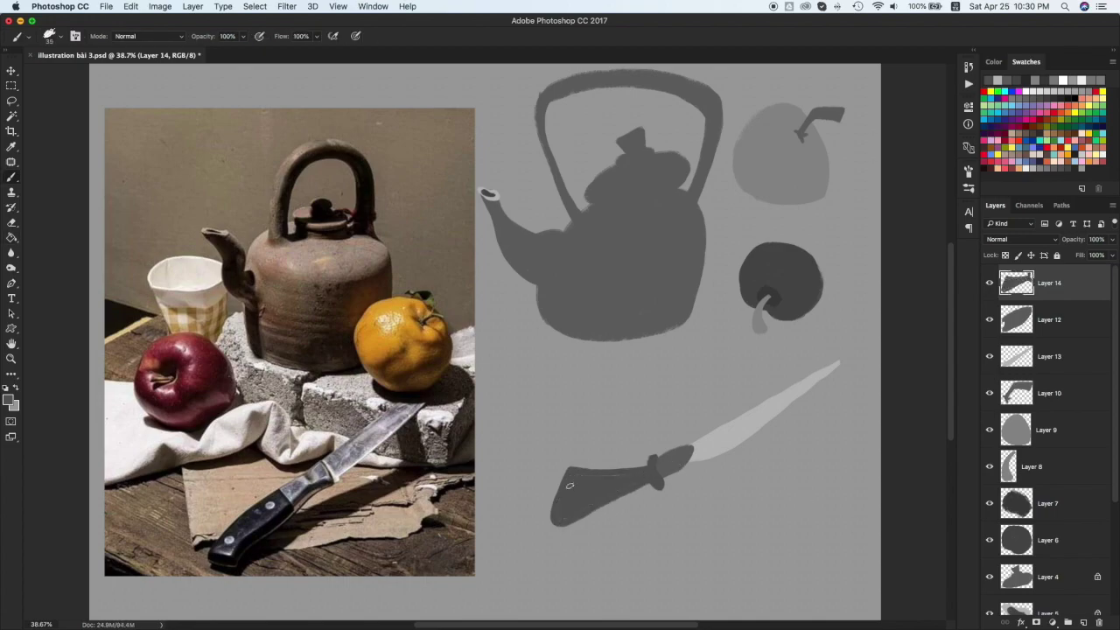
# Touch up the knife handle's upper edge, rotate the handle to line up with the blade, and nudge it into place
pyautogui.moveTo(575, 469); pyautogui.dragTo(647, 468)
pyautogui.press('v')
pyautogui.press('super+t')
pyautogui.moveTo(738, 445)
pyautogui.mouseDown()
pyautogui.moveTo(747, 432)
pyautogui.moveTo(729, 429)
pyautogui.mouseUp()
pyautogui.press('Return')
pyautogui.press('super+t')
pyautogui.press('Return')
pyautogui.hotkey('shift', 'Down')
pyautogui.hotkey('shift', 'Down')
pyautogui.hotkey('shift', 'Down')
pyautogui.hotkey('shift', 'Up')
# Repaint and trim the bolster into an angular shape joining the knife's guard to the blade
pyautogui.click(672, 469)
pyautogui.press('b')
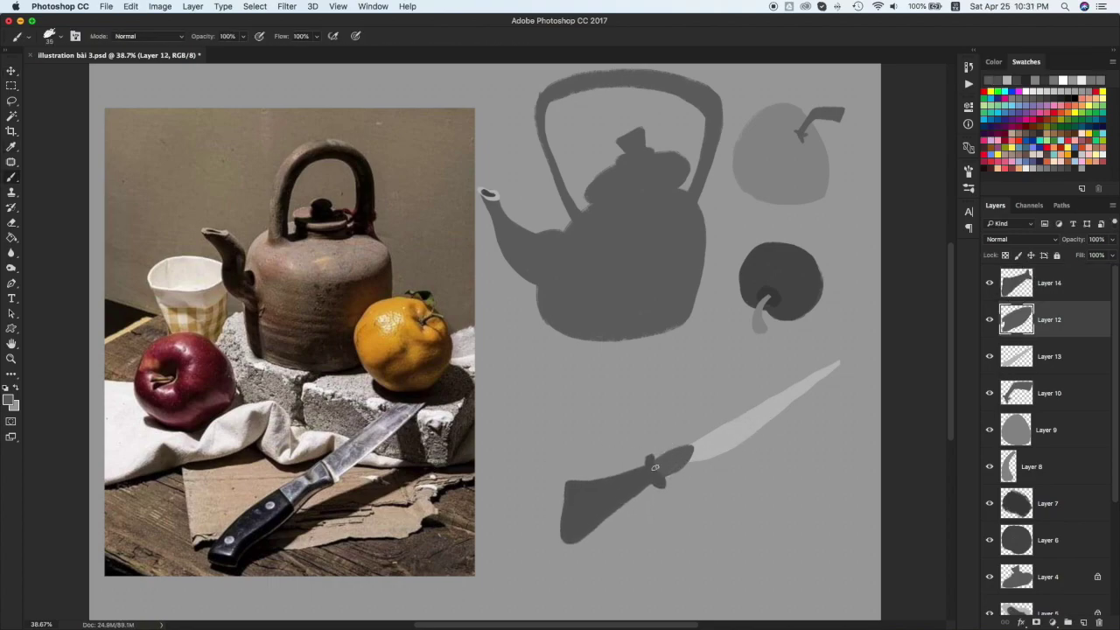
pyautogui.moveTo(690, 453)
pyautogui.mouseDown()
pyautogui.moveTo(695, 441)
pyautogui.moveTo(658, 452)
pyautogui.mouseUp()
pyautogui.press('e')
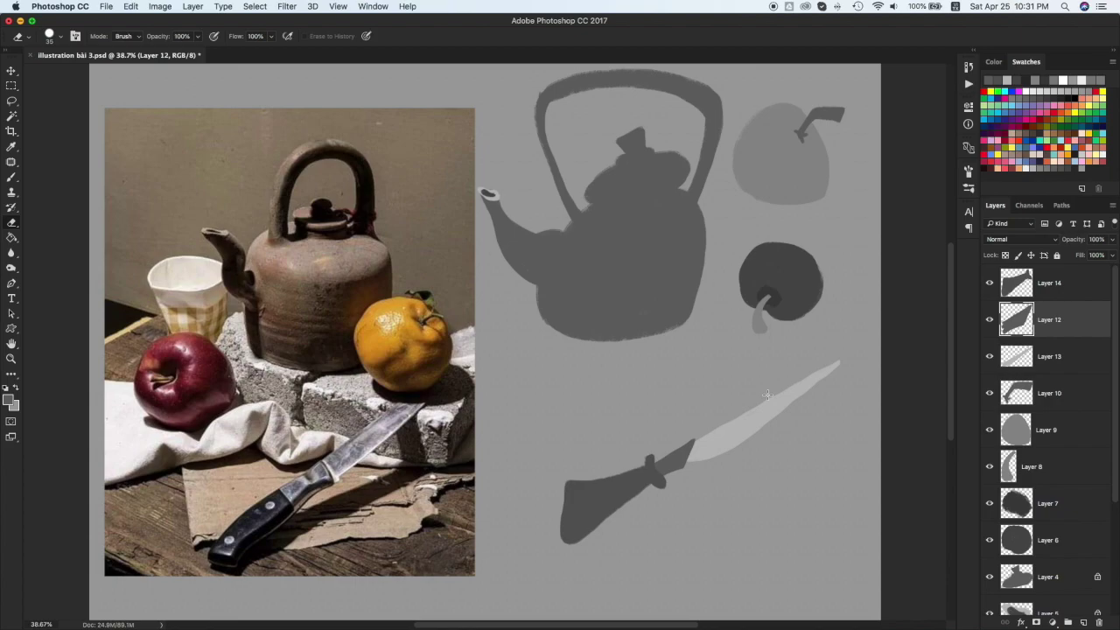
# Scale the knife blade up to about 104% and nudge it against the bolster
pyautogui.press('v')
pyautogui.click(731, 447)
pyautogui.press('super+t')
pyautogui.moveTo(841, 461); pyautogui.dragTo(846, 465)
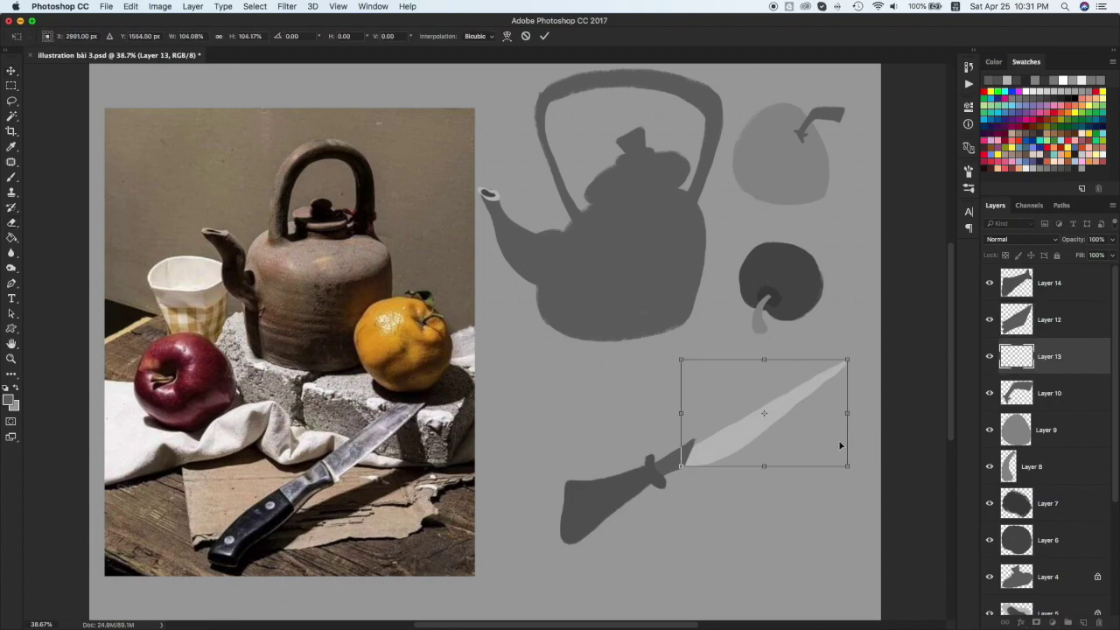
pyautogui.press('Return')
pyautogui.moveTo(712, 456); pyautogui.dragTo(710, 449)
pyautogui.hotkey('shift', 'Down')
pyautogui.hotkey('shift', 'Down')
# Cut the knife blade's lower edge straight by deleting the area inside a closed Pen path, and clear the selection
pyautogui.press('p')
pyautogui.click(680, 466)
pyautogui.click(720, 455)
pyautogui.click(846, 358)
pyautogui.click(854, 348)
pyautogui.click(844, 406)
pyautogui.click(703, 501)
pyautogui.click(680, 465)
pyautogui.press('super+Return')
pyautogui.press('Delete')
pyautogui.press('super+d')
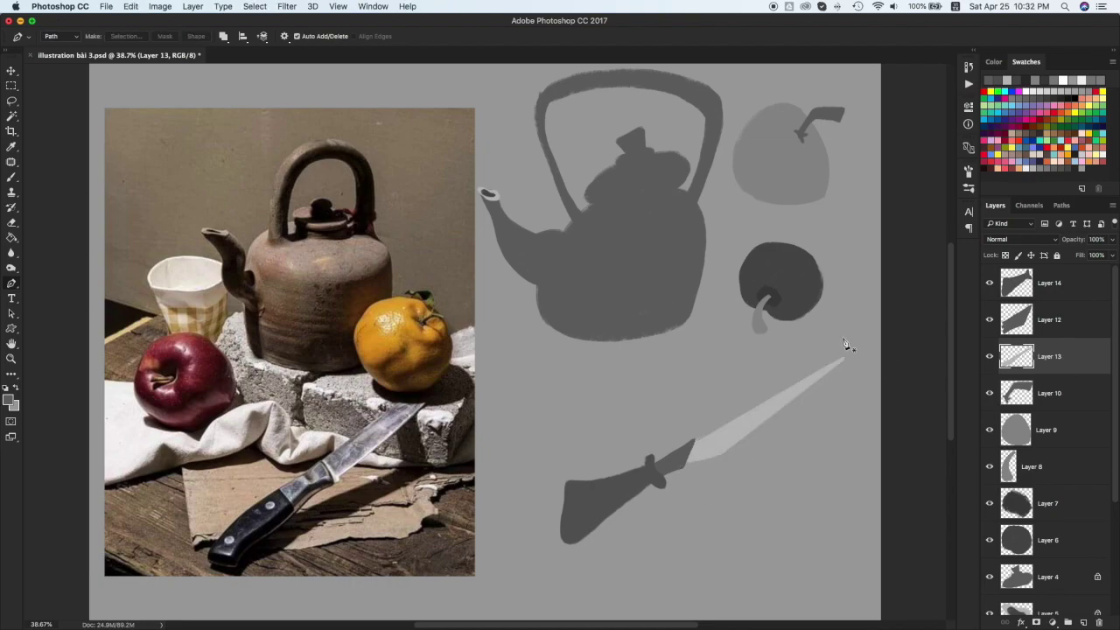
# Erase both ends of the knife's guard to make it slimmer and pointed
pyautogui.press('e')
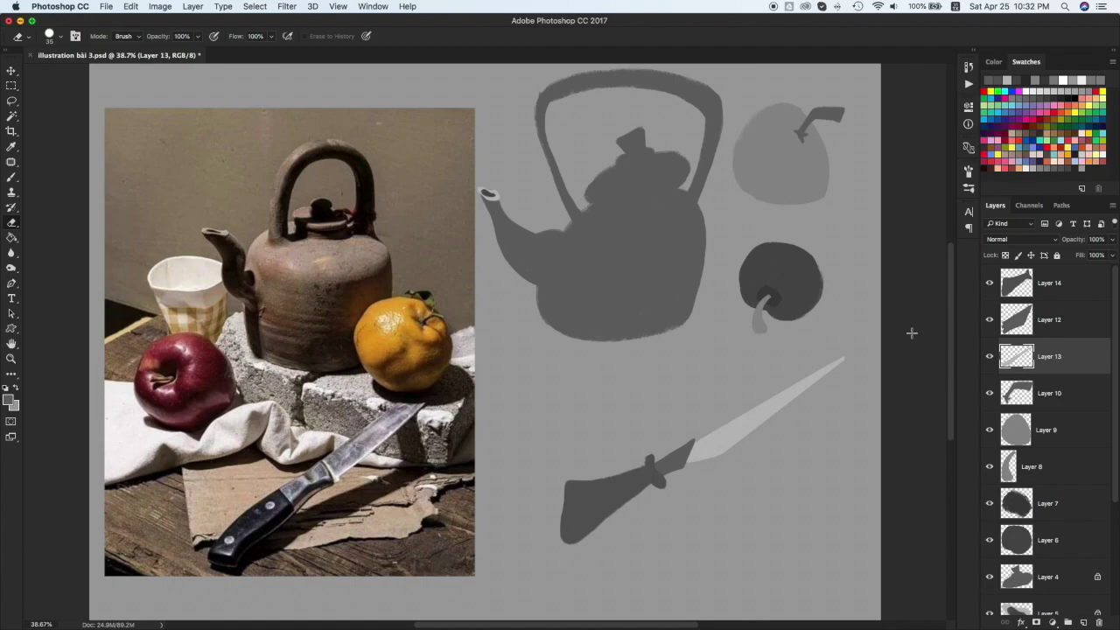
pyautogui.keyDown('super'); pyautogui.click(649, 472); pyautogui.keyUp('super')
pyautogui.press('super+z')
pyautogui.moveTo(645, 451)
pyautogui.mouseDown()
pyautogui.moveTo(642, 464)
pyautogui.moveTo(656, 465)
pyautogui.mouseUp()
pyautogui.moveTo(662, 477); pyautogui.dragTo(665, 488)
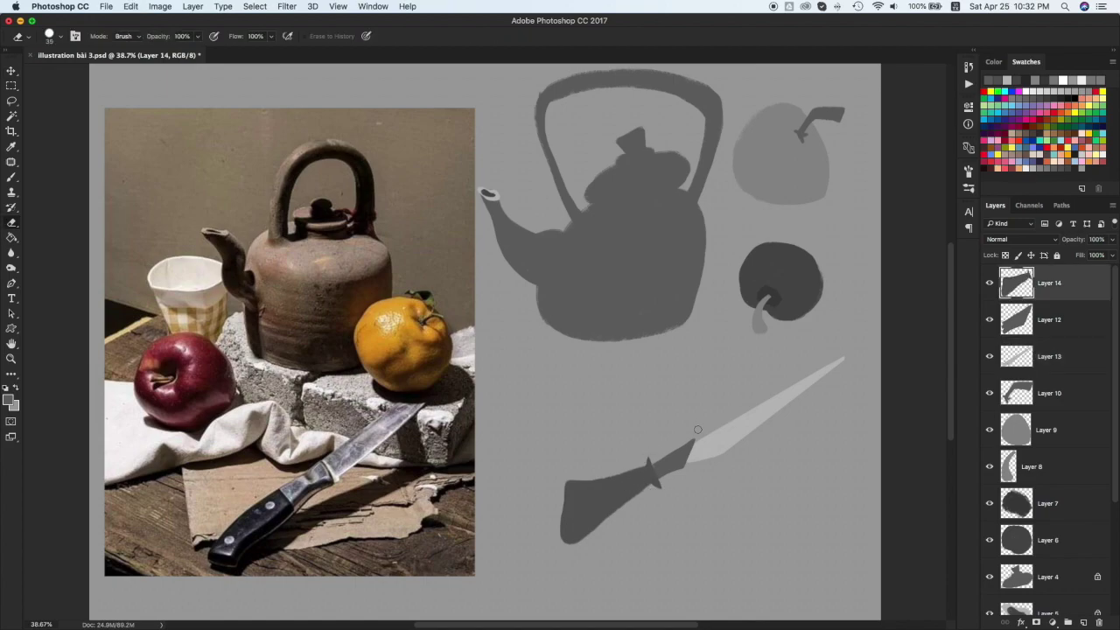
# Hide the reference photo, move the teapot to the canvas's upper left, and scale it down
pyautogui.press('v')
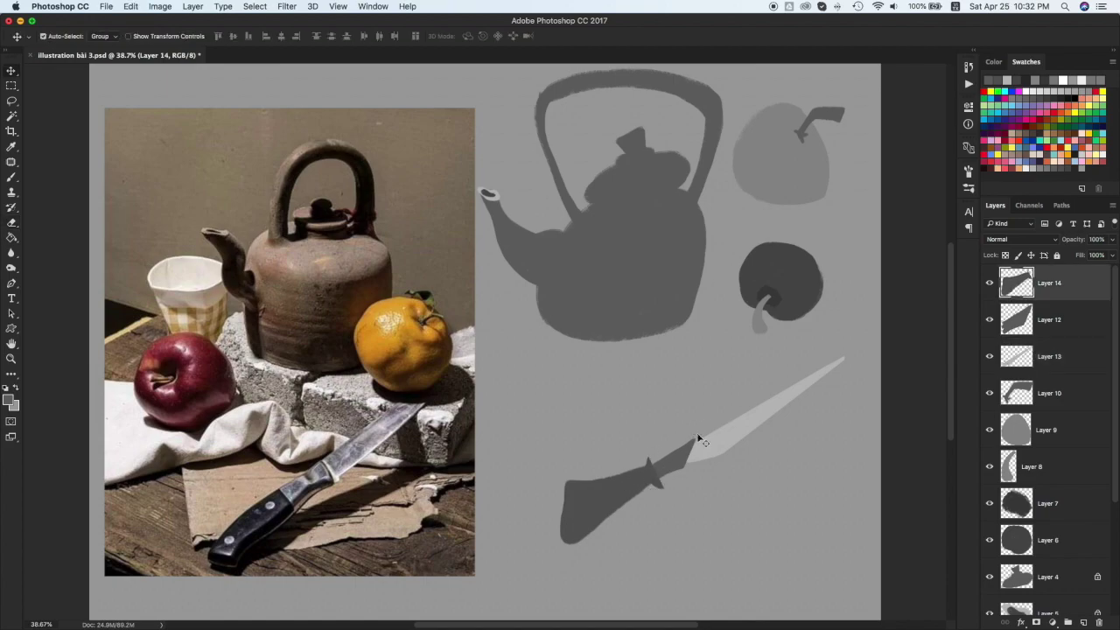
pyautogui.scroll(-3, 1050, 437)
pyautogui.click(989, 587)
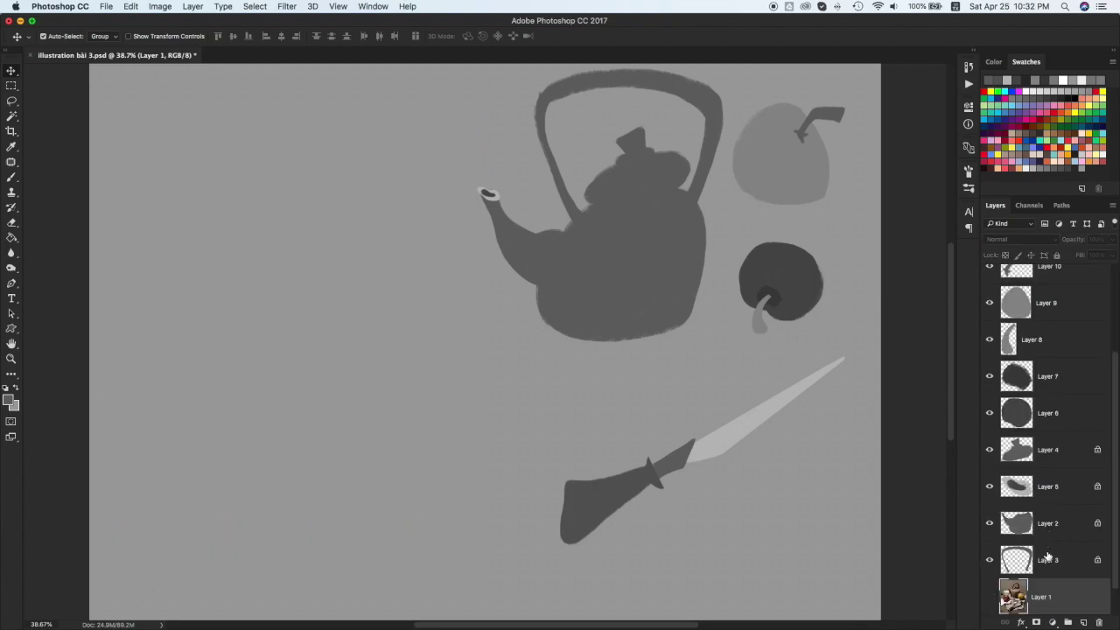
pyautogui.moveTo(635, 268); pyautogui.dragTo(262, 278)
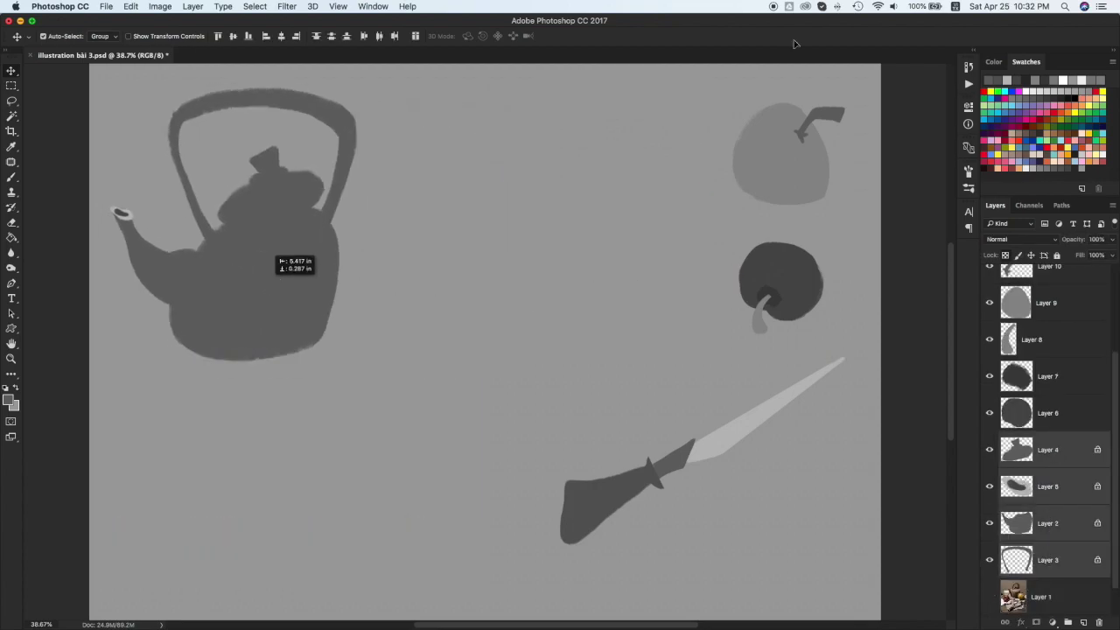
pyautogui.hotkey('ctrl', 't')
pyautogui.moveTo(233, 87)
pyautogui.mouseDown()
pyautogui.moveTo(233, 116)
pyautogui.moveTo(233, 106)
pyautogui.mouseUp()
pyautogui.moveTo(354, 106); pyautogui.dragTo(334, 106)
pyautogui.moveTo(233, 360); pyautogui.dragTo(233, 329)
pyautogui.press('Return')
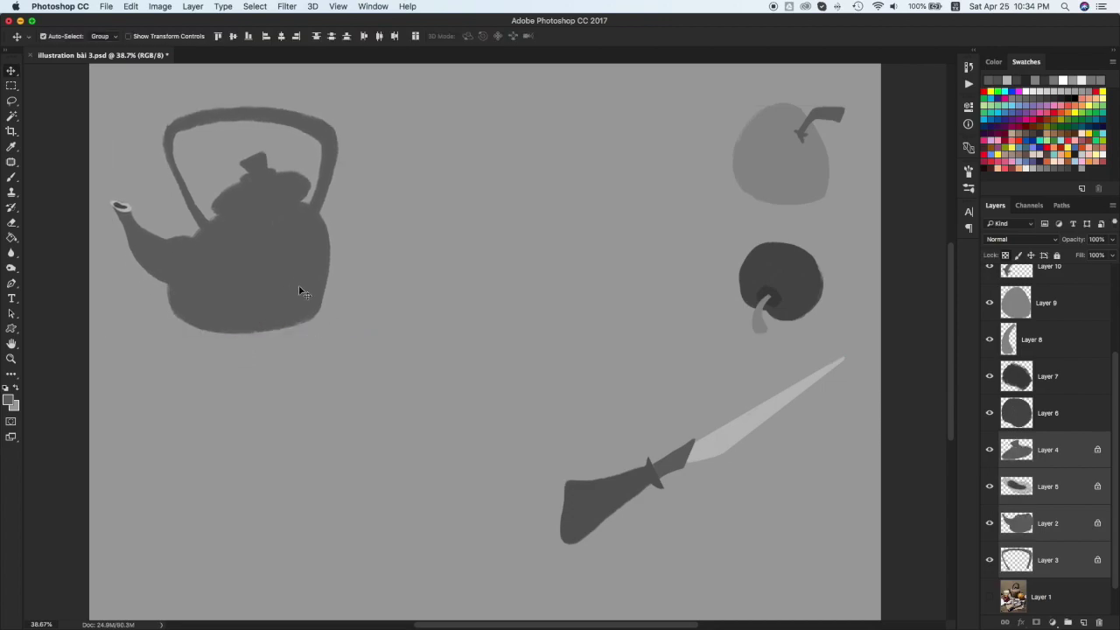
# Arrange the orange and apple beside the teapot and the knife below it, and place the visible photo at the canvas's right side
pyautogui.moveTo(300, 289); pyautogui.dragTo(311, 274)
pyautogui.moveTo(790, 145); pyautogui.dragTo(460, 153)
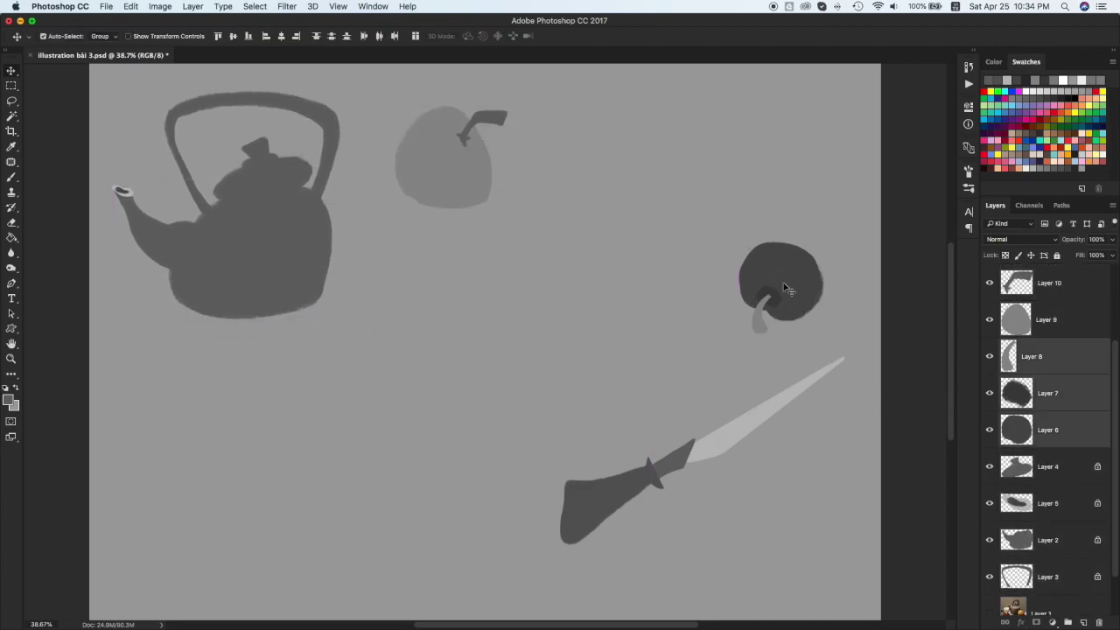
pyautogui.moveTo(775, 292); pyautogui.dragTo(450, 280)
pyautogui.moveTo(650, 451); pyautogui.dragTo(199, 406)
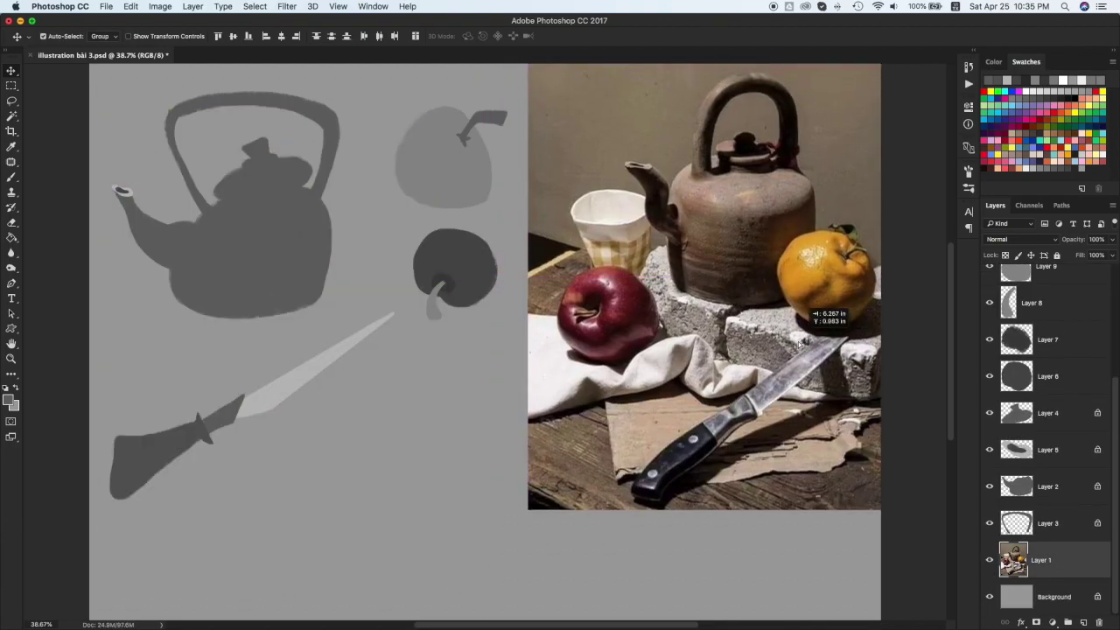
# Select all the object layers and lock their transparent pixels
pyautogui.click(262, 181)
pyautogui.click(1061, 377)
pyautogui.scroll(5, 1062, 329)
pyautogui.keyDown('shift'); pyautogui.click(1021, 273); pyautogui.keyUp('shift')
pyautogui.click(1005, 255)
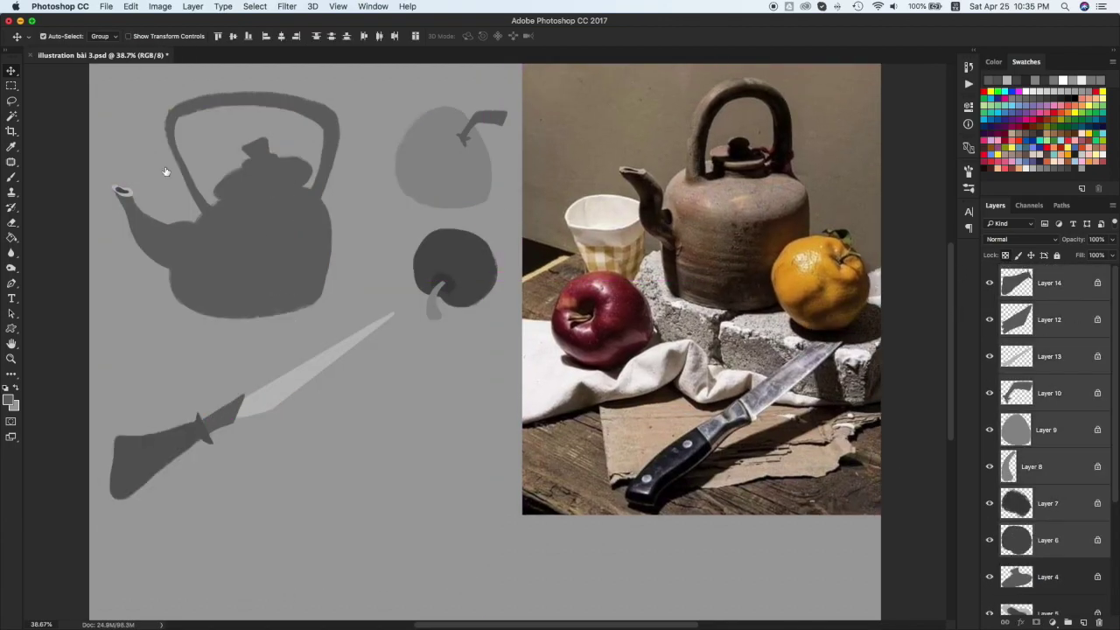
# Paint darker grey shading on the teapot lid's knob and a dark diagonal band across the lid
pyautogui.click(162, 450)
pyautogui.click(263, 180)
pyautogui.press('b')
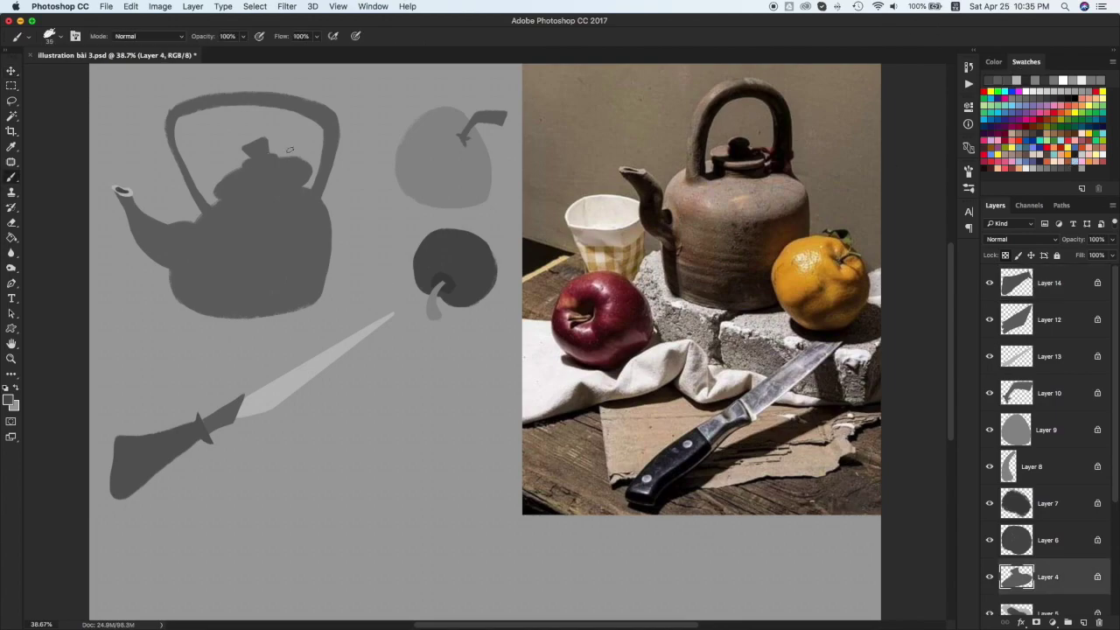
pyautogui.moveTo(257, 148); pyautogui.dragTo(274, 142)
pyautogui.moveTo(227, 199); pyautogui.dragTo(273, 163)
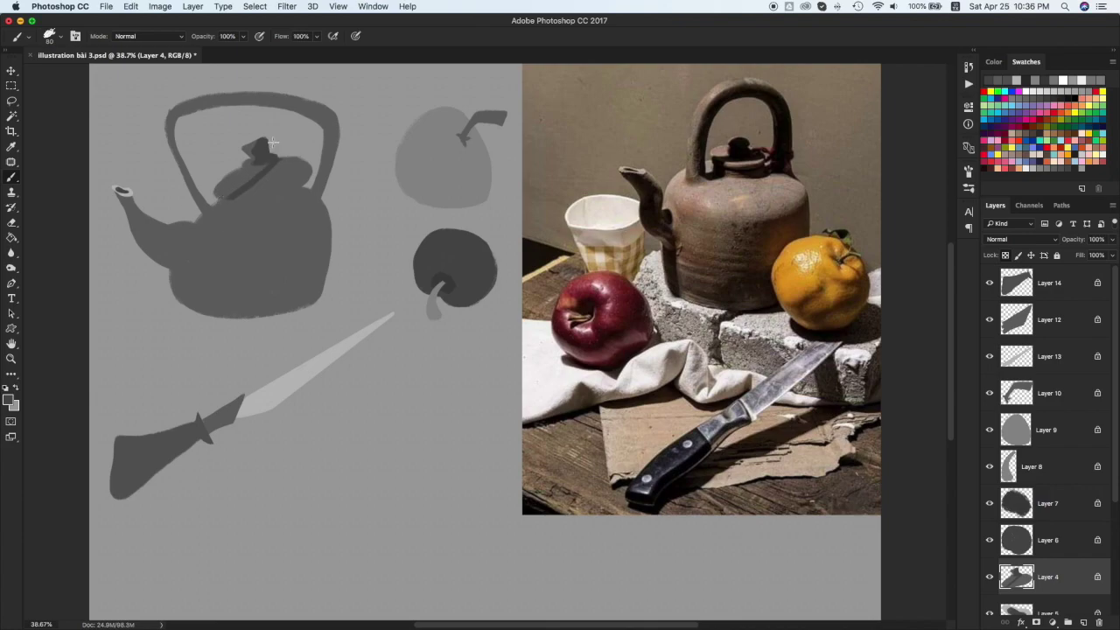
# Hide the reference photo, darken the lid's upper surface, and paint a thin dark line along its rim with a smaller brush
pyautogui.scroll(-4, 999, 573)
pyautogui.click(989, 560)
pyautogui.scroll(3, 237, 245)
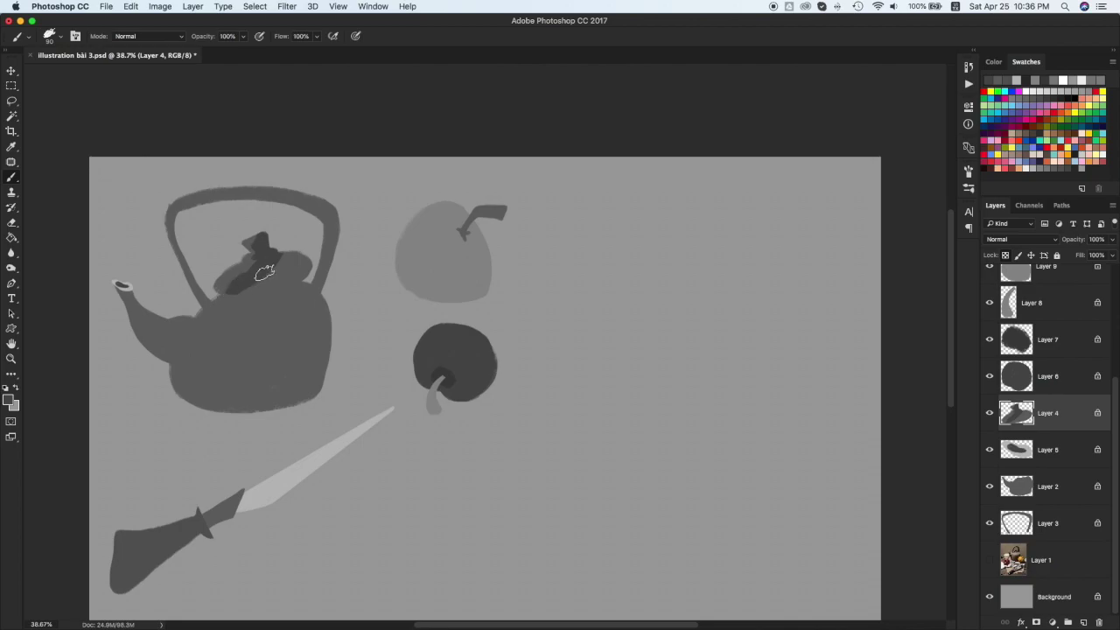
pyautogui.moveTo(301, 255); pyautogui.dragTo(283, 262)
pyautogui.press('[')
pyautogui.press('[')
pyautogui.press('[')
pyautogui.press('[')
pyautogui.press('[')
pyautogui.moveTo(242, 294); pyautogui.dragTo(314, 264)
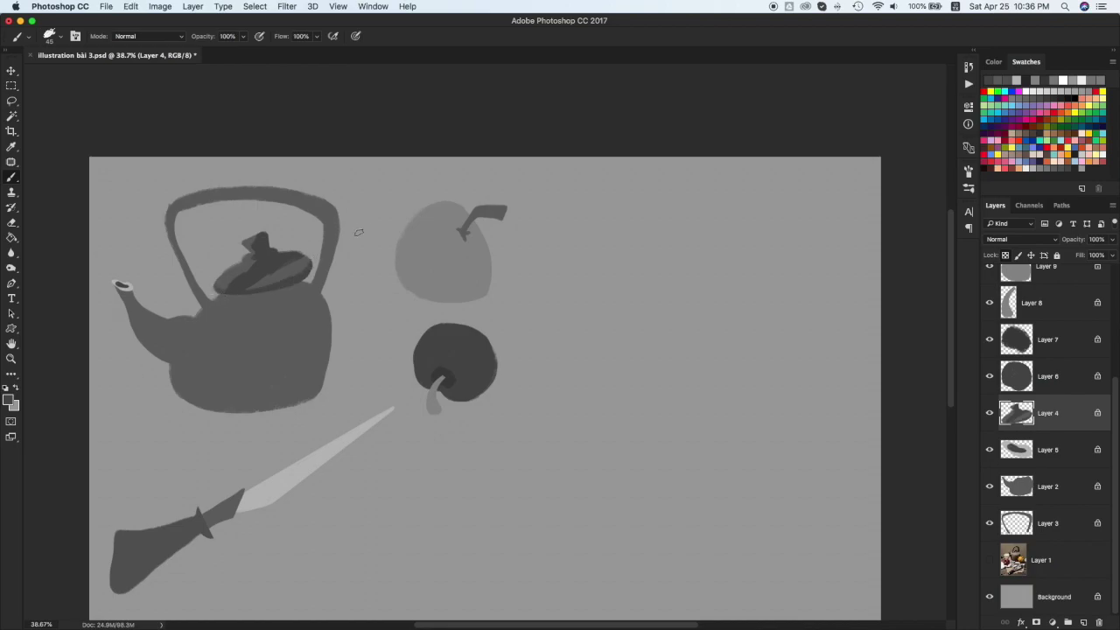
# Refine the boundary between the lid's dark top and lighter rim, and sample the rim's grey
pyautogui.moveTo(248, 285); pyautogui.dragTo(306, 259)
pyautogui.press('super+z')
pyautogui.moveTo(307, 260)
pyautogui.mouseDown()
pyautogui.moveTo(213, 288)
pyautogui.moveTo(237, 296)
pyautogui.moveTo(297, 279)
pyautogui.mouseUp()
pyautogui.keyDown('alt'); pyautogui.click(273, 280); pyautogui.keyUp('alt')
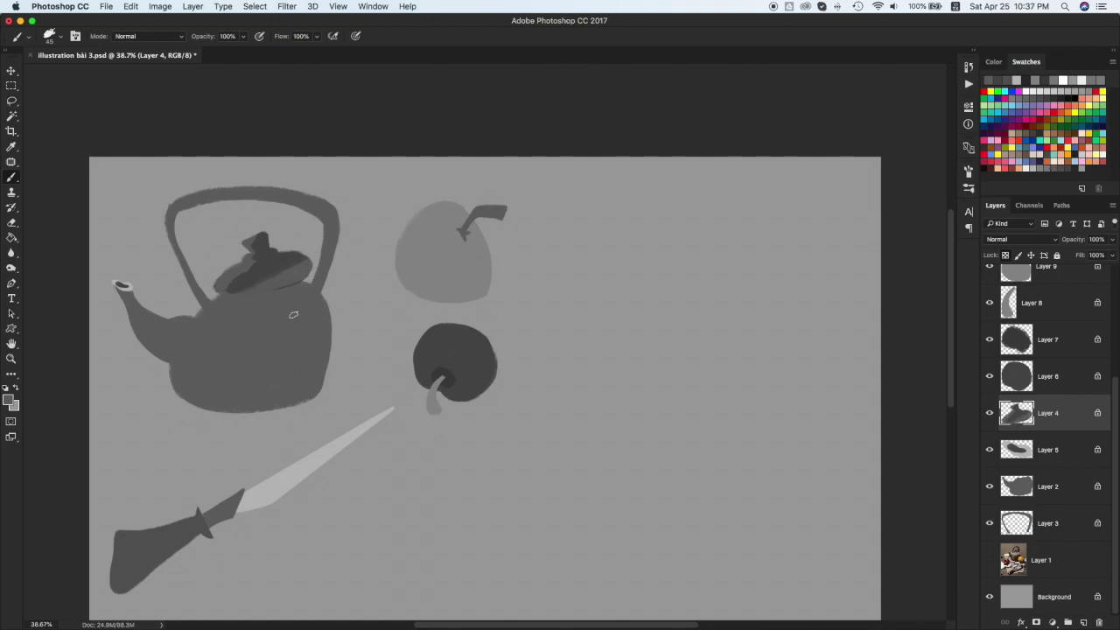
# Select the teapot handle's layer and paint darker grey shading along its inner edge and down its right arm
pyautogui.press('i')
pyautogui.keyDown('super'); pyautogui.click(306, 212); pyautogui.keyUp('super')
pyautogui.click(1061, 168)
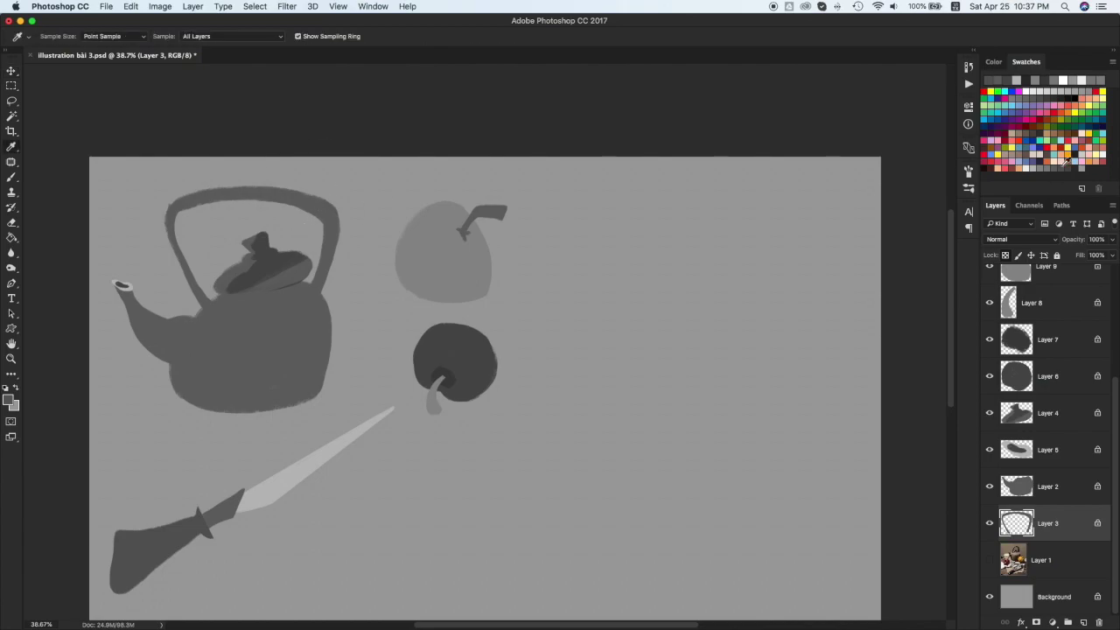
pyautogui.press('b')
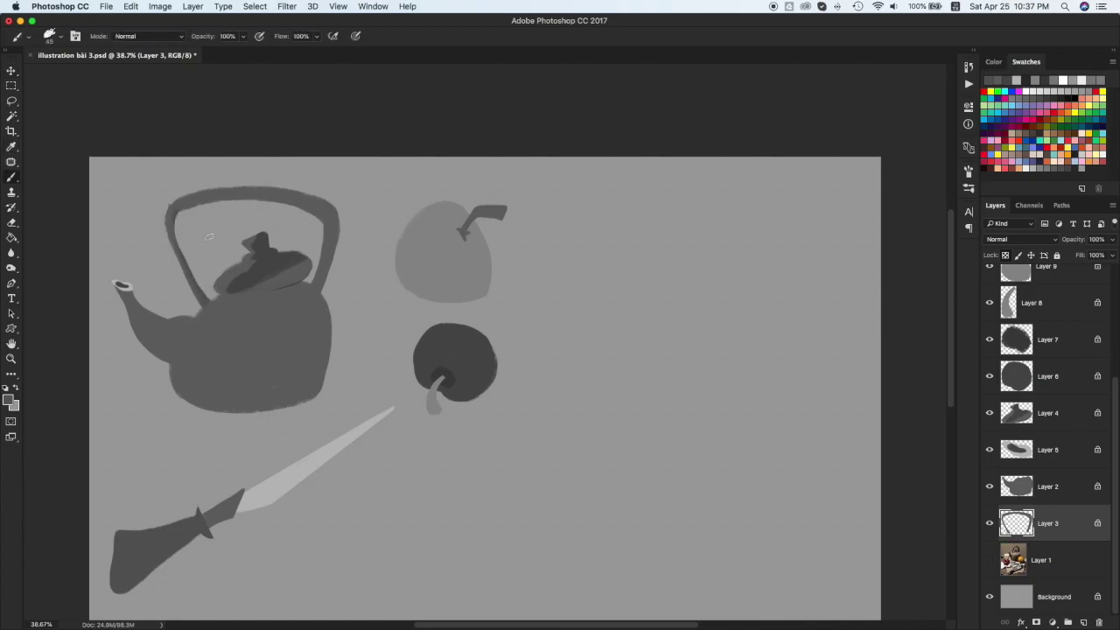
pyautogui.moveTo(210, 200)
pyautogui.mouseDown()
pyautogui.moveTo(249, 195)
pyautogui.moveTo(320, 220)
pyautogui.mouseUp()
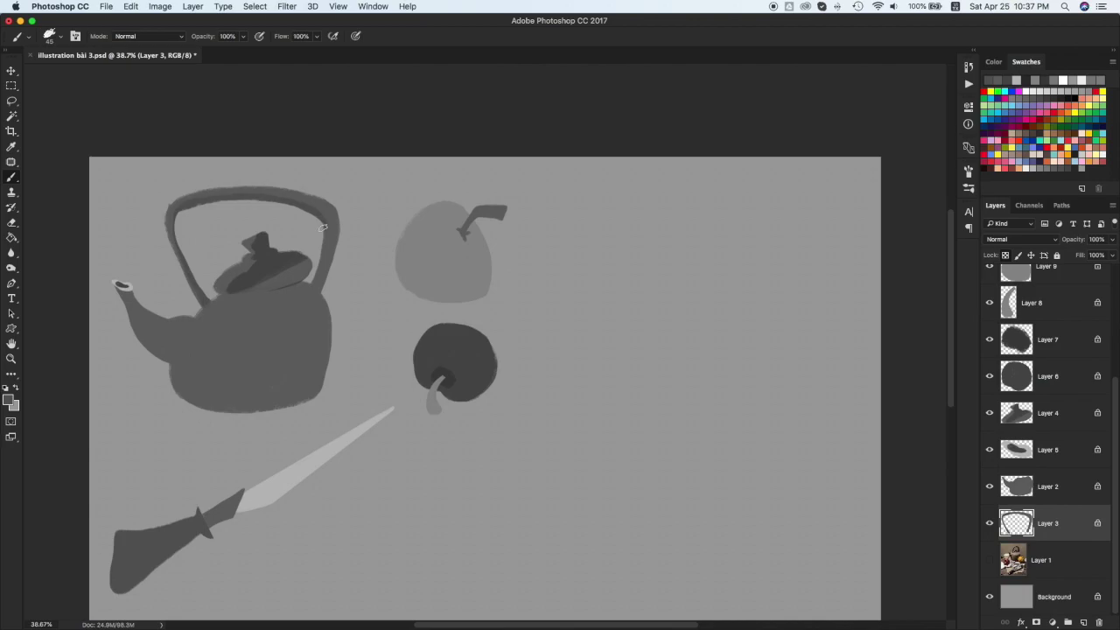
pyautogui.moveTo(332, 231); pyautogui.dragTo(319, 280)
pyautogui.moveTo(342, 220); pyautogui.dragTo(335, 259)
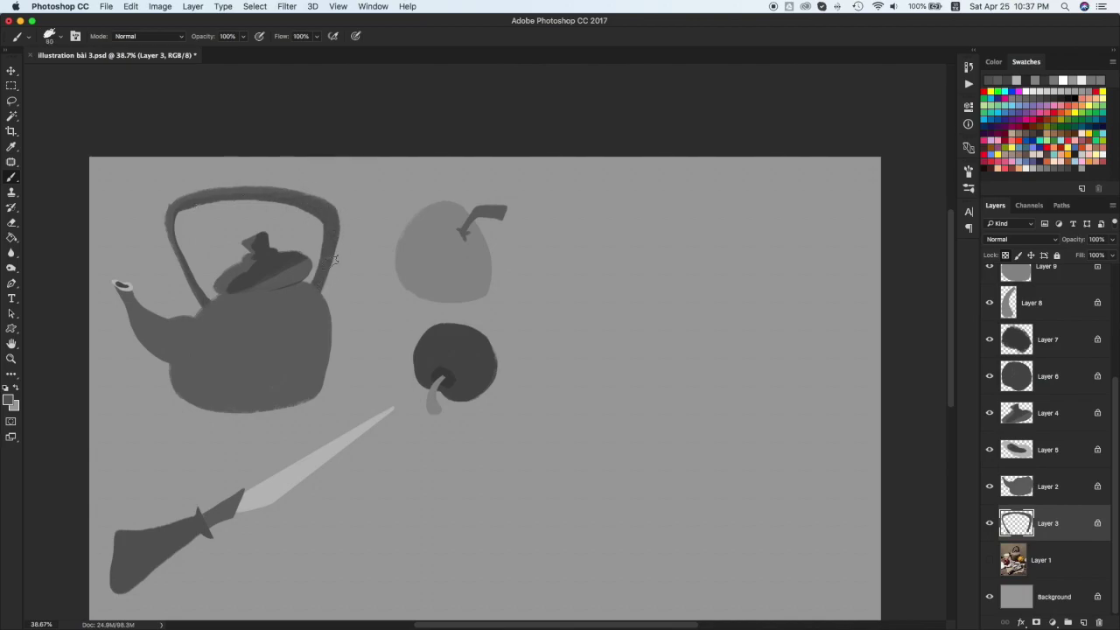
# Pick a darker grey and deepen the shading on the handle's right arm and along the underside of its top bar
pyautogui.click(993, 61)
pyautogui.click(1008, 159)
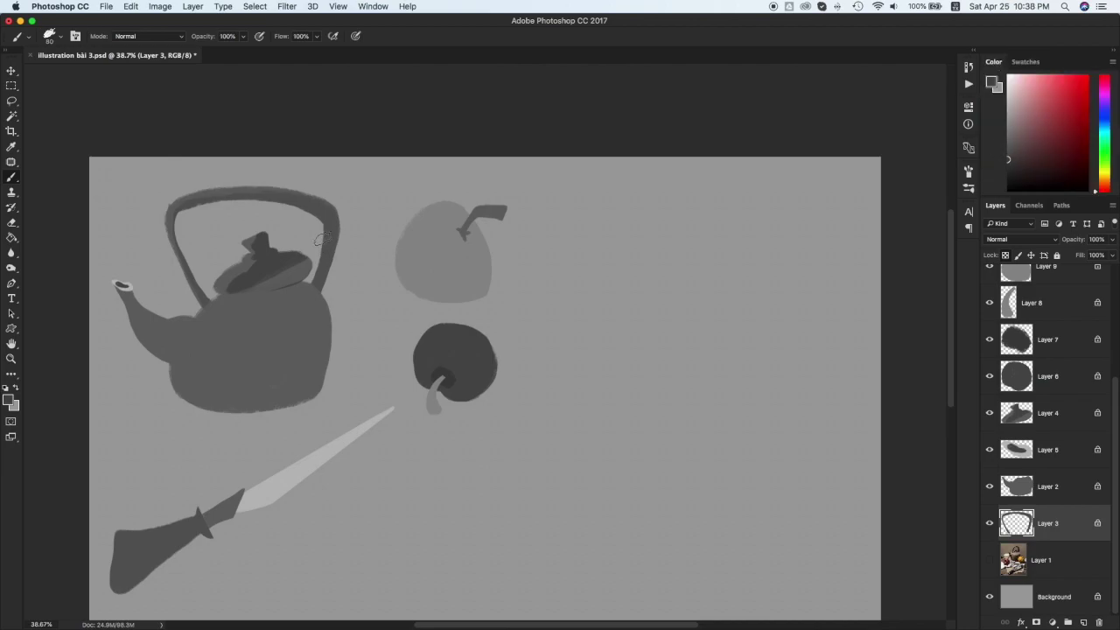
pyautogui.moveTo(332, 229); pyautogui.dragTo(324, 289)
pyautogui.press('[')
pyautogui.press('[')
pyautogui.moveTo(182, 212); pyautogui.dragTo(308, 211)
# Select the lid's layer and deepen the dark shading on its upper surface beside the knob at 80% brush opacity
pyautogui.press('8')
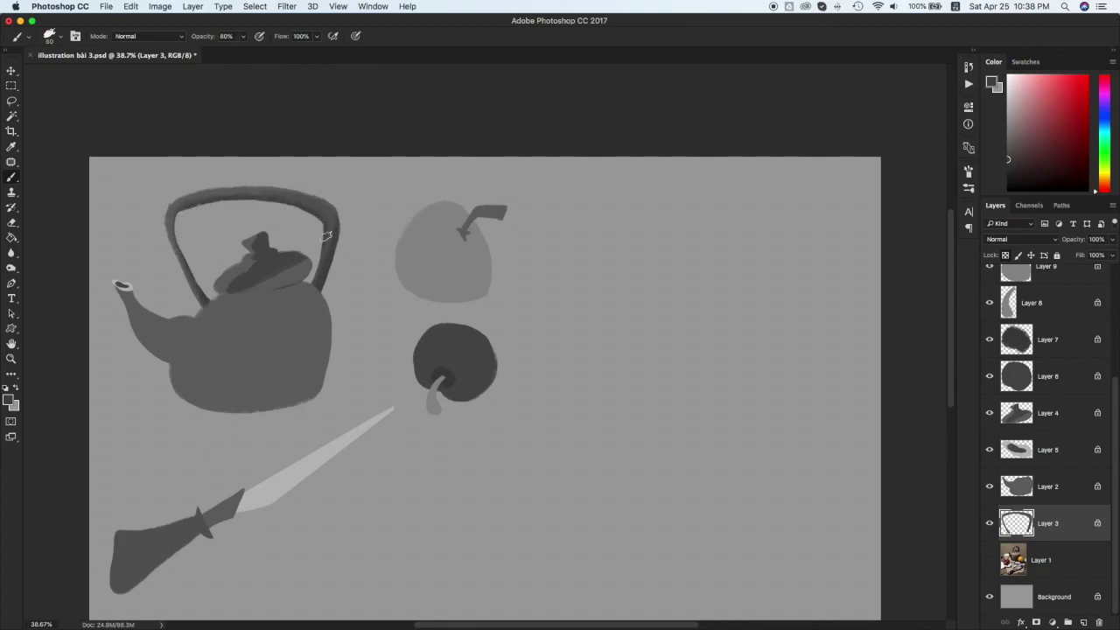
pyautogui.press('v')
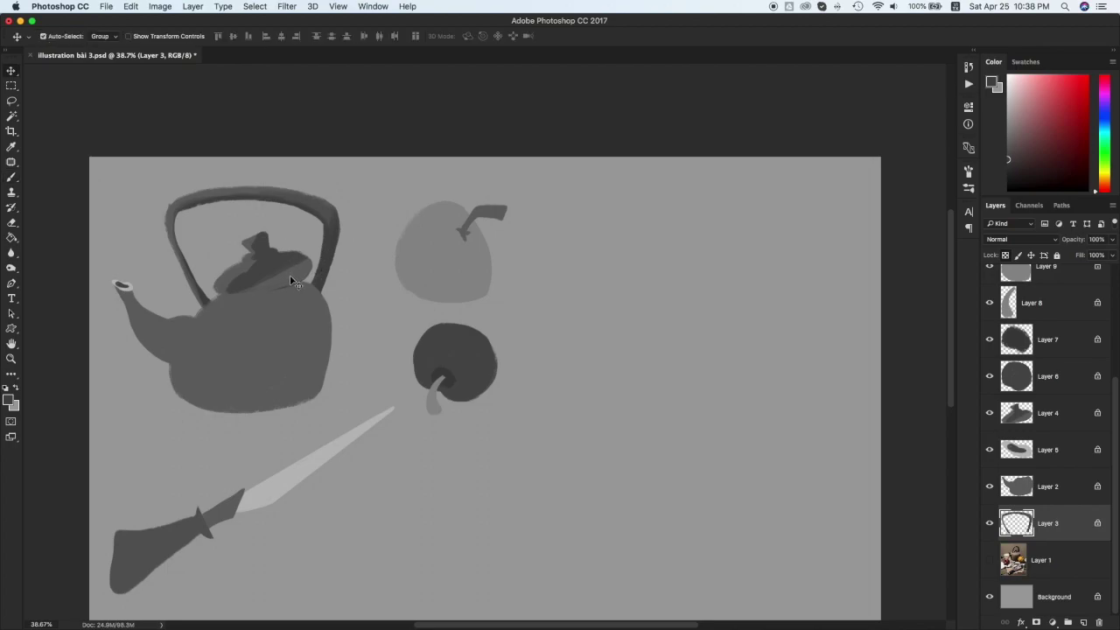
pyautogui.click(282, 285)
pyautogui.press('b')
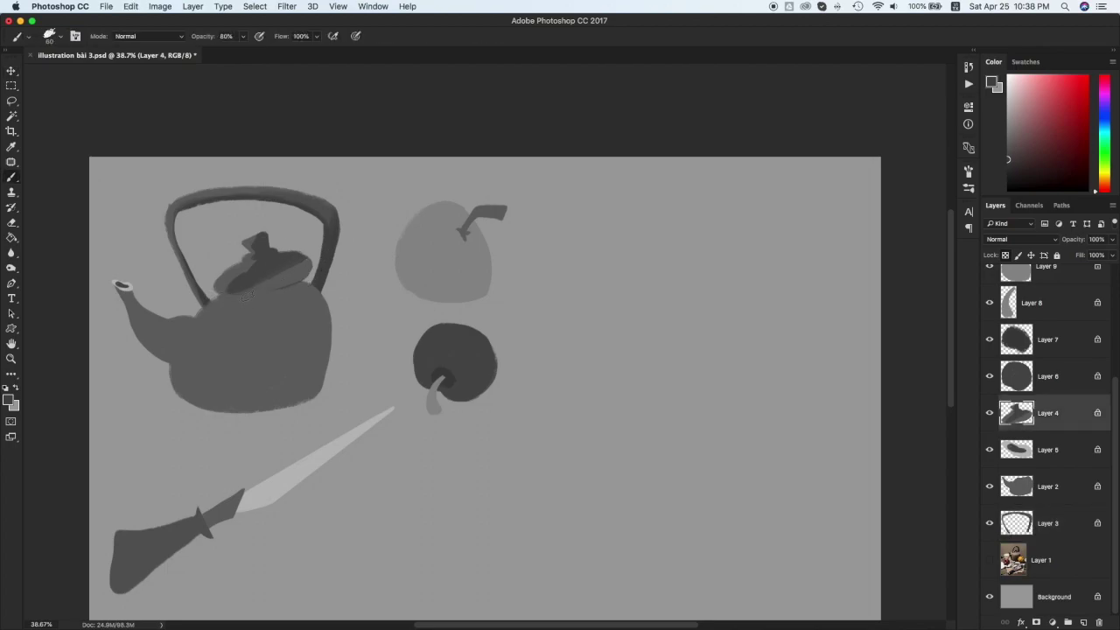
pyautogui.moveTo(310, 253); pyautogui.dragTo(258, 254)
# Select the teapot body's layer and paint dark shading along the spout's underside and its joint with the body, using a smaller brush
pyautogui.press('[')
pyautogui.press('v')
pyautogui.click(164, 329)
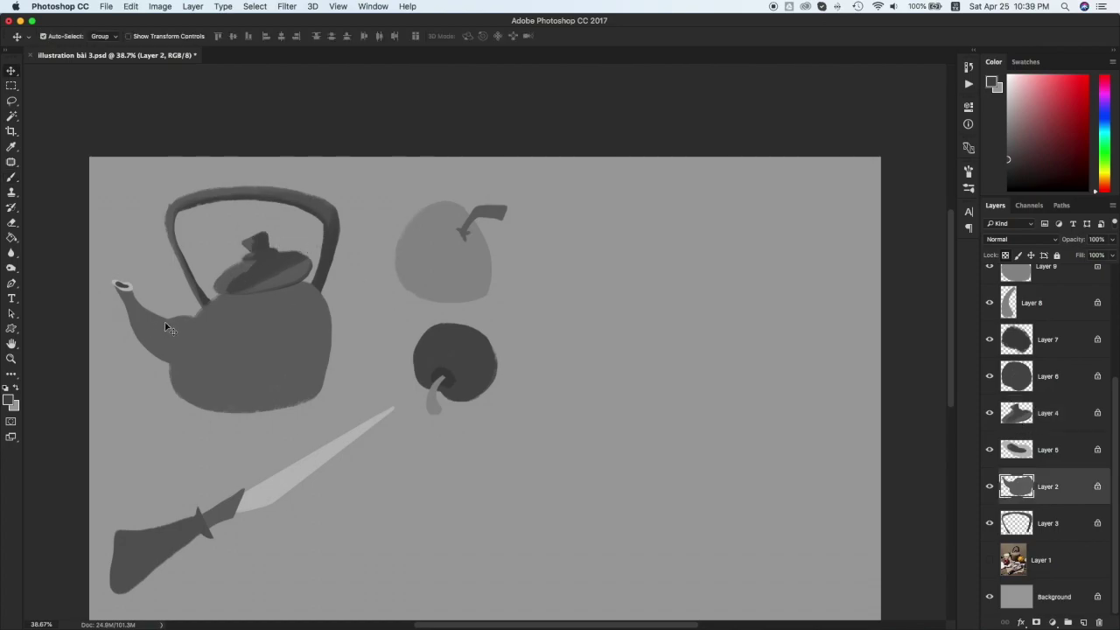
pyautogui.press('b')
pyautogui.moveTo(120, 296); pyautogui.dragTo(167, 368)
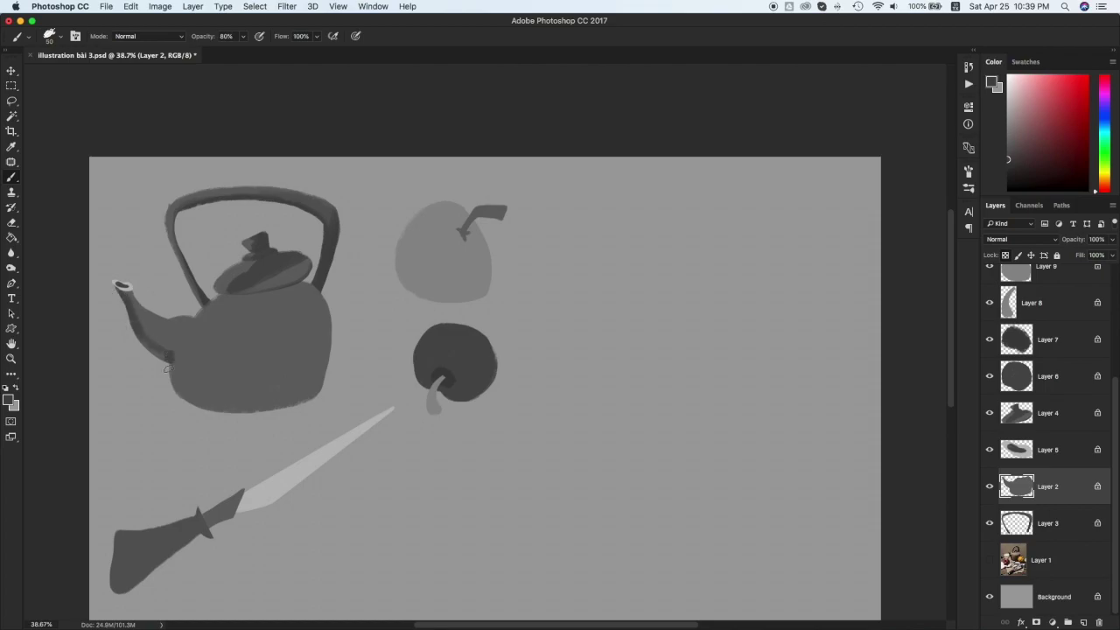
pyautogui.moveTo(134, 313); pyautogui.dragTo(175, 346)
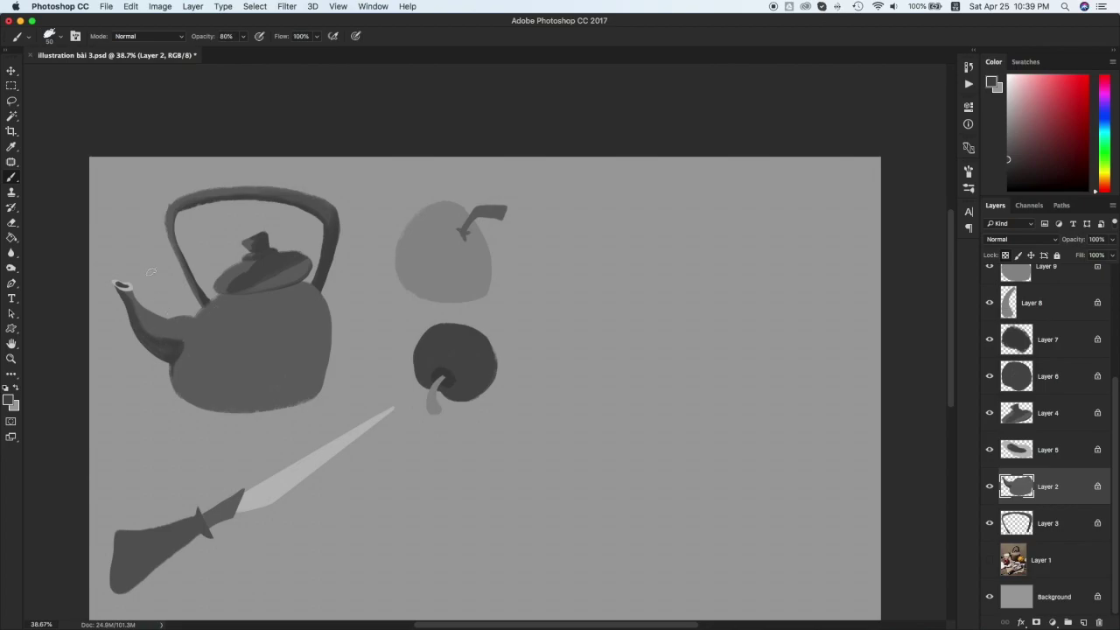
pyautogui.moveTo(122, 285)
pyautogui.mouseDown()
pyautogui.moveTo(171, 339)
pyautogui.moveTo(181, 340)
pyautogui.moveTo(163, 334)
pyautogui.moveTo(183, 342)
pyautogui.moveTo(194, 306)
pyautogui.moveTo(173, 363)
pyautogui.moveTo(189, 351)
pyautogui.moveTo(181, 402)
pyautogui.moveTo(202, 341)
pyautogui.mouseUp()
# Try to darken the teapot body's lower left side and base with a large brush at 40% opacity
pyautogui.press(']')
pyautogui.press(']')
pyautogui.press(']')
pyautogui.press(']')
pyautogui.press(']')
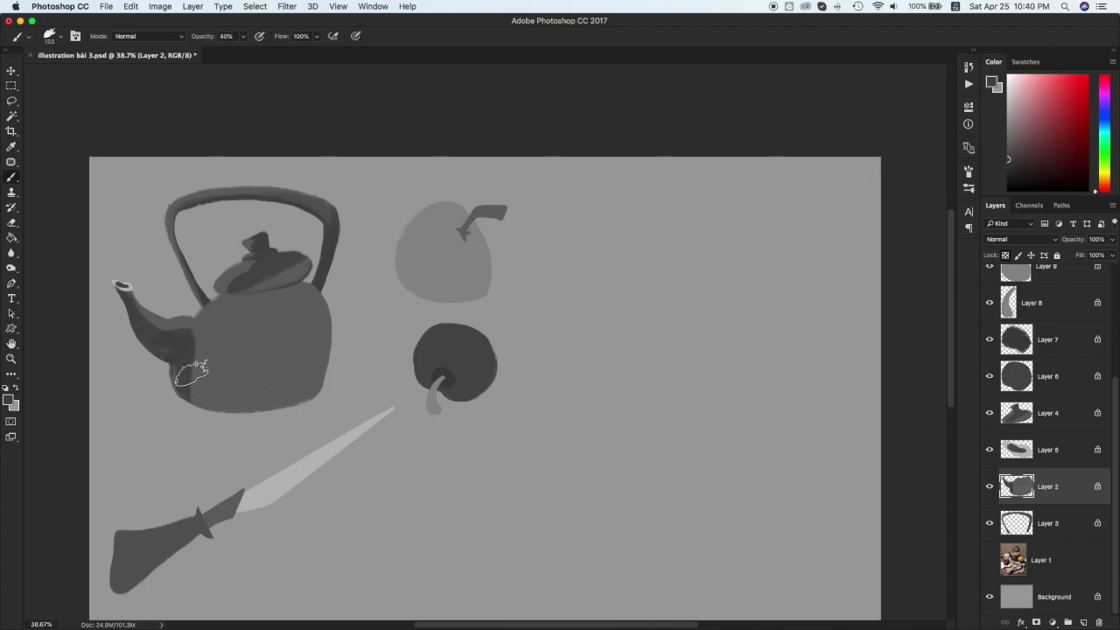
pyautogui.moveTo(184, 351); pyautogui.dragTo(247, 400)
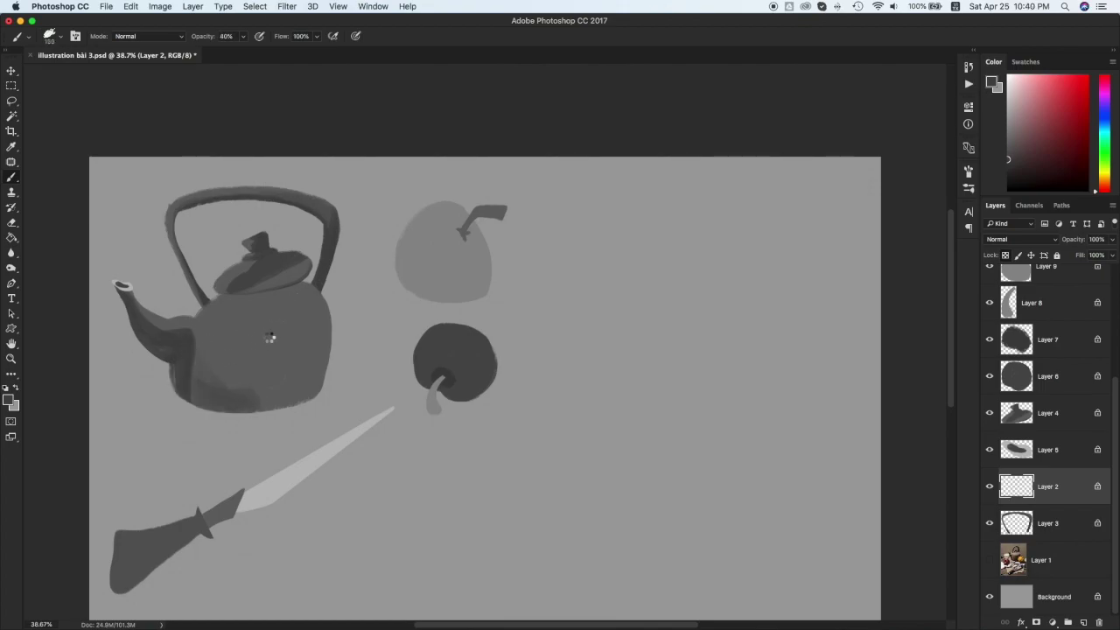
# Undo the dark shading strokes on the teapot body
pyautogui.press('alt+super+z')
pyautogui.press('alt+super+z')
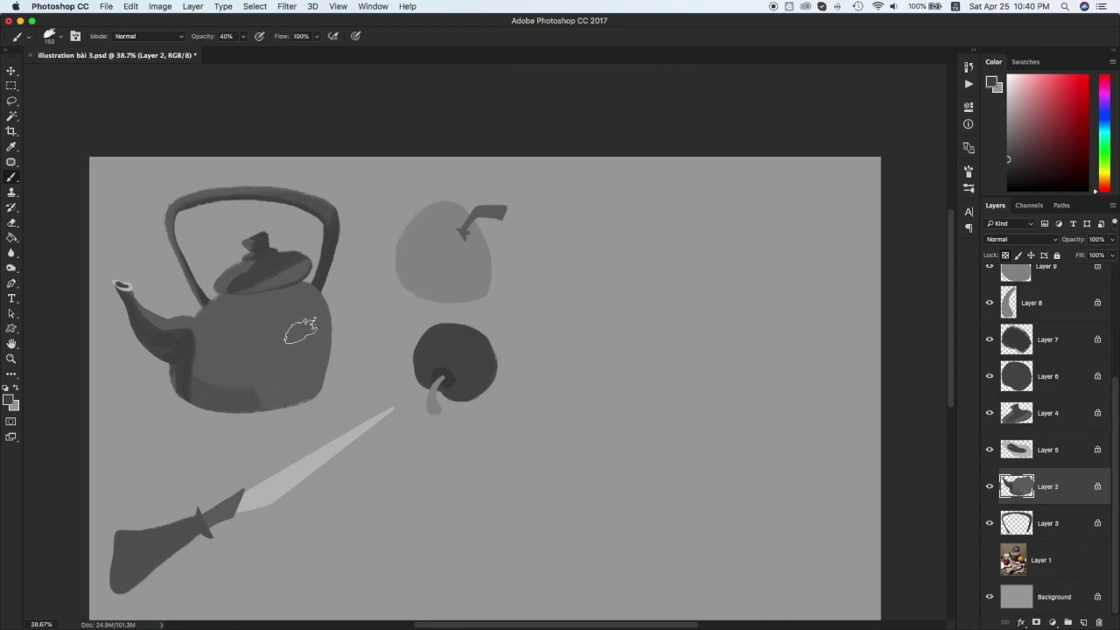
pyautogui.press('super+alt+z')
pyautogui.press('super+alt+z')
# Select the teapot body's layer, sample its mid-grey, and ready the Brush tool at a smaller size
pyautogui.press('v')
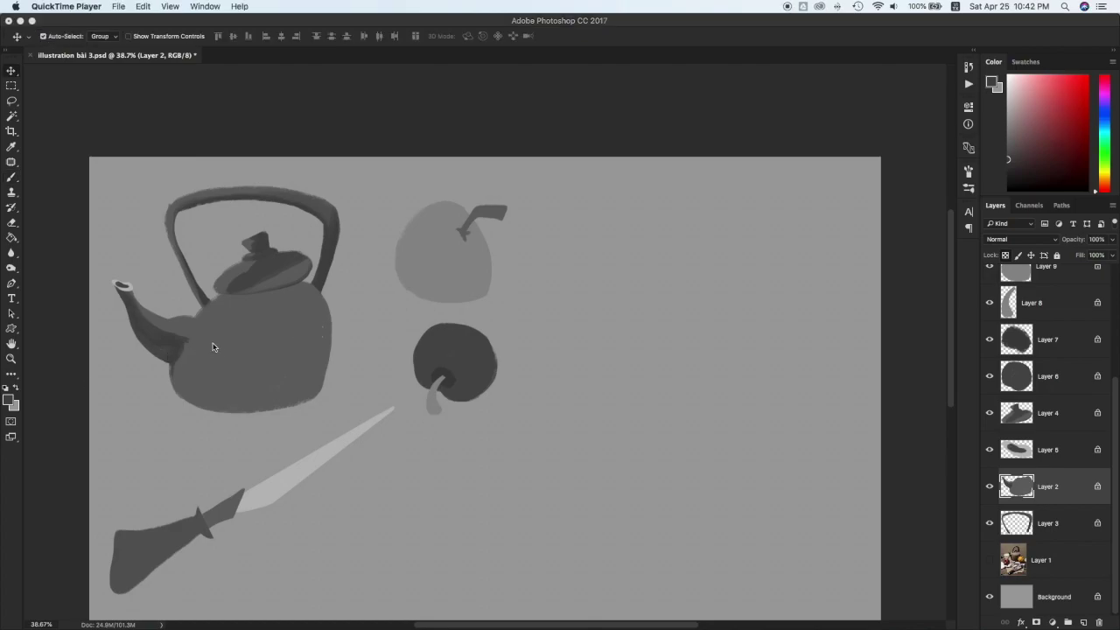
pyautogui.click(213, 347)
pyautogui.press('i')
pyautogui.click(222, 345)
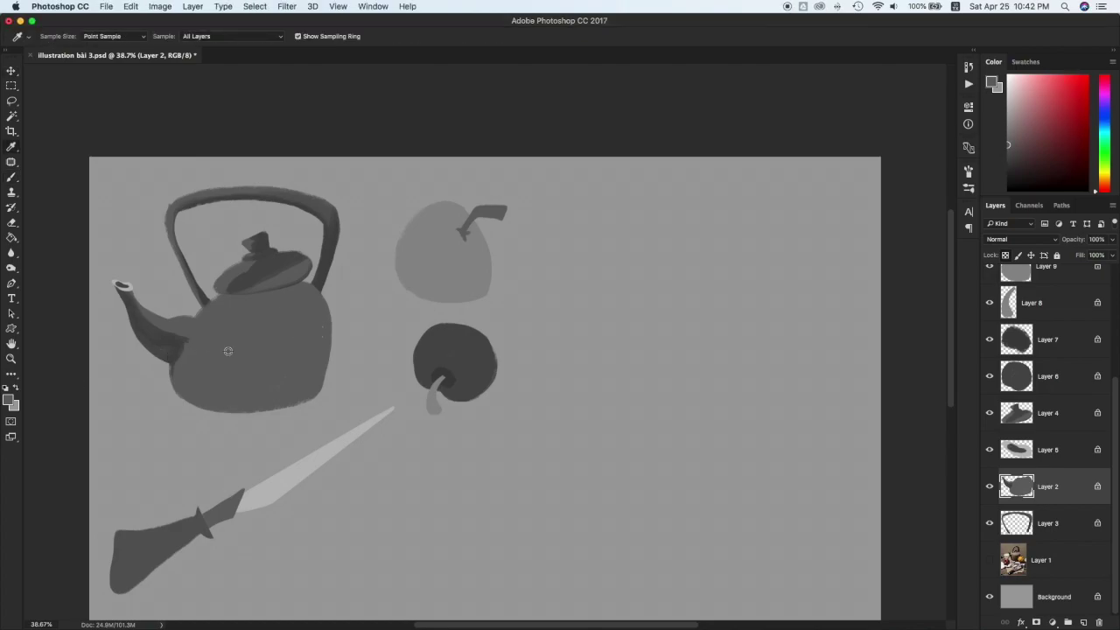
pyautogui.press('b')
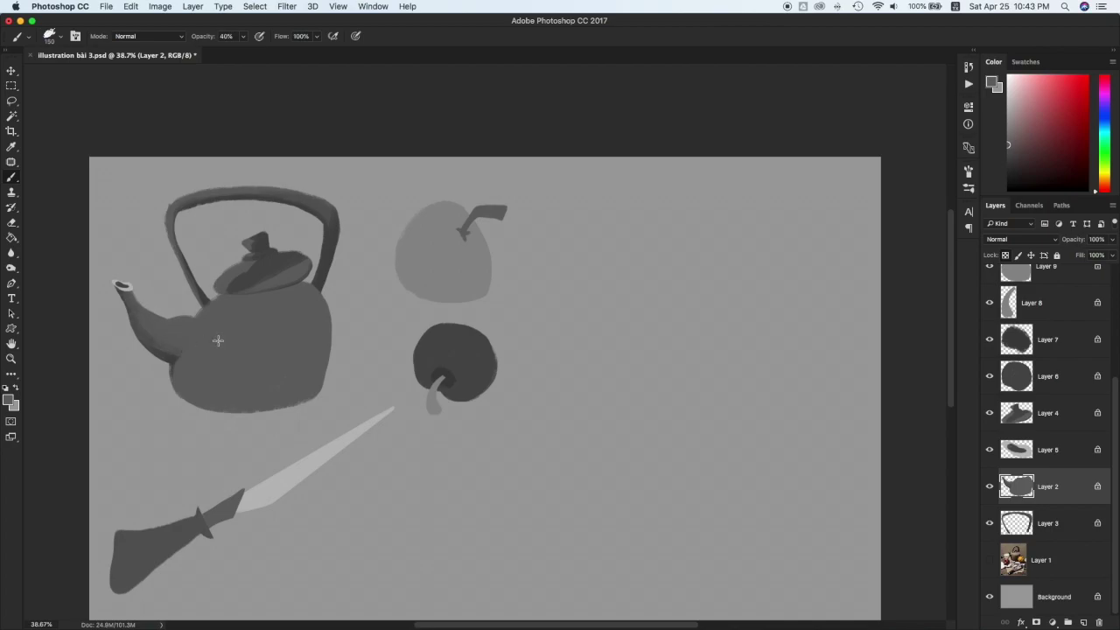
pyautogui.press('[')
pyautogui.press('[')
pyautogui.press('[')
pyautogui.rightClick(12, 178)
pyautogui.click(68, 175)
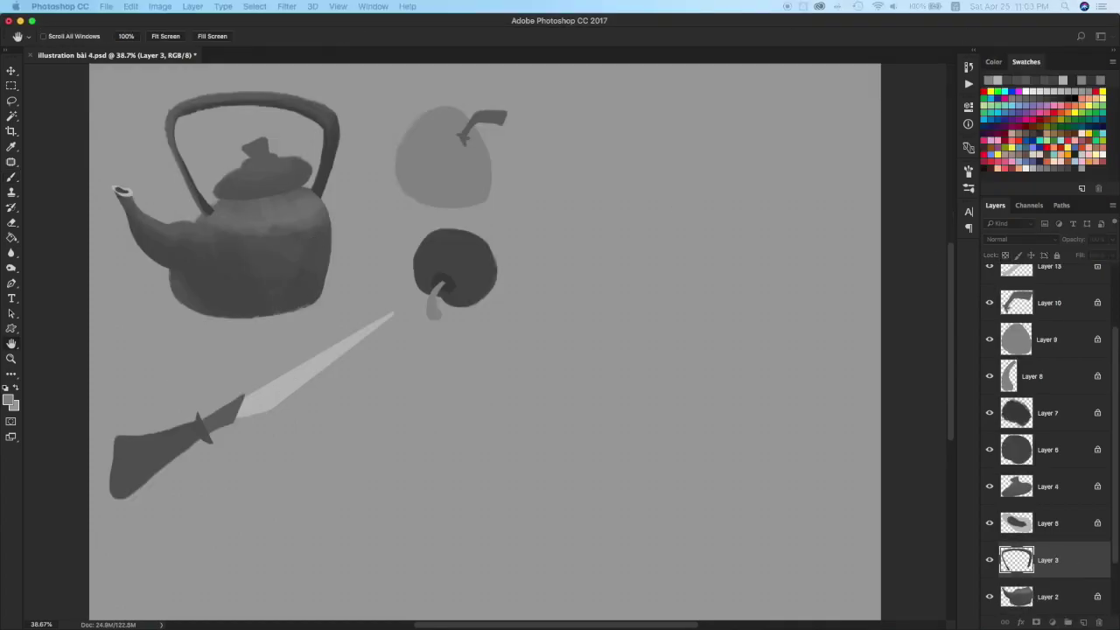
# On the teapot body's layer, paint soft lighter grey along the spout's upper side at 30% opacity
pyautogui.click(1061, 592)
pyautogui.press('[')
pyautogui.moveTo(149, 209); pyautogui.dragTo(191, 221)
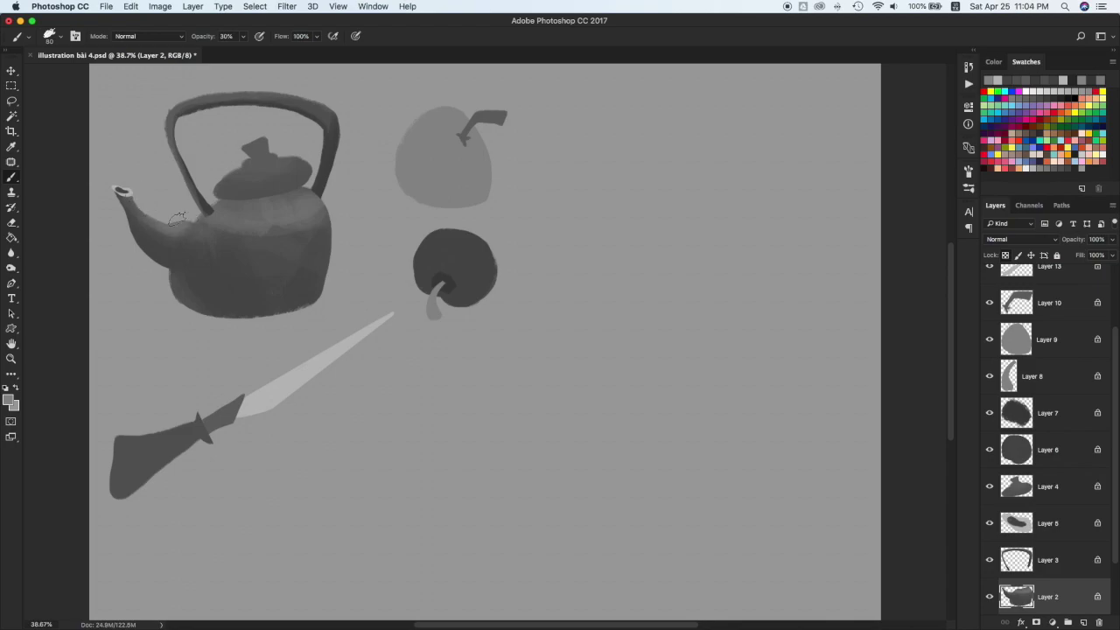
# Select the lid's layer and paint lighter grey highlights across the right side of the lid
pyautogui.keyDown('super'); pyautogui.click(267, 156); pyautogui.keyUp('super')
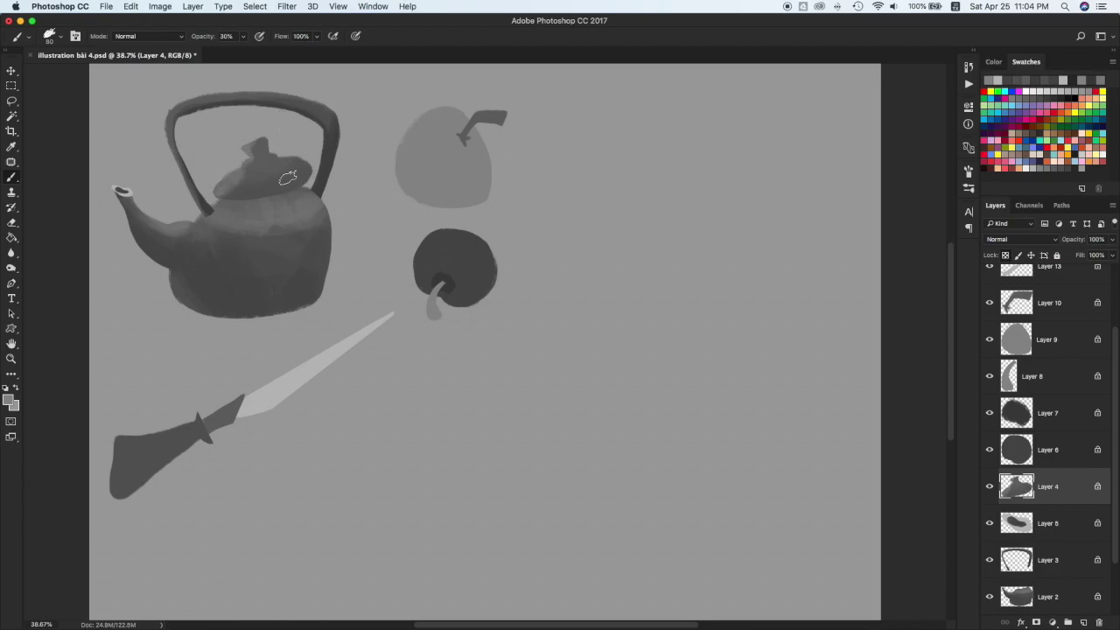
pyautogui.moveTo(268, 188)
pyautogui.mouseDown()
pyautogui.moveTo(305, 157)
pyautogui.moveTo(289, 174)
pyautogui.mouseUp()
pyautogui.moveTo(302, 166)
pyautogui.mouseDown()
pyautogui.moveTo(269, 188)
pyautogui.moveTo(293, 155)
pyautogui.mouseUp()
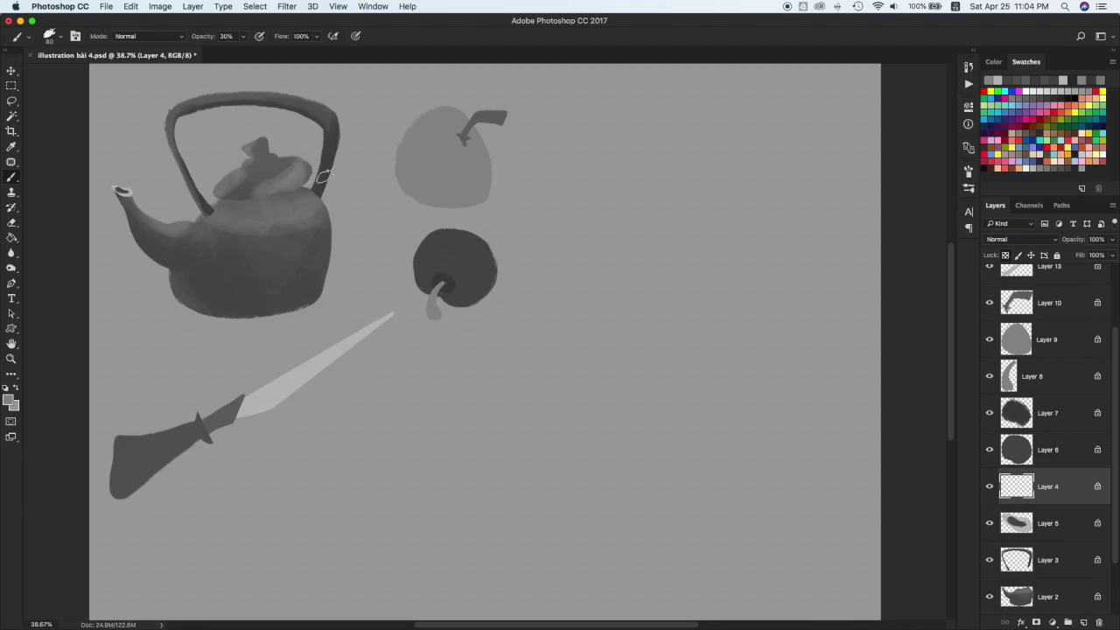
# Select the handle's layer and paint lighter grey along the outer edge of its top and right arm
pyautogui.press('v')
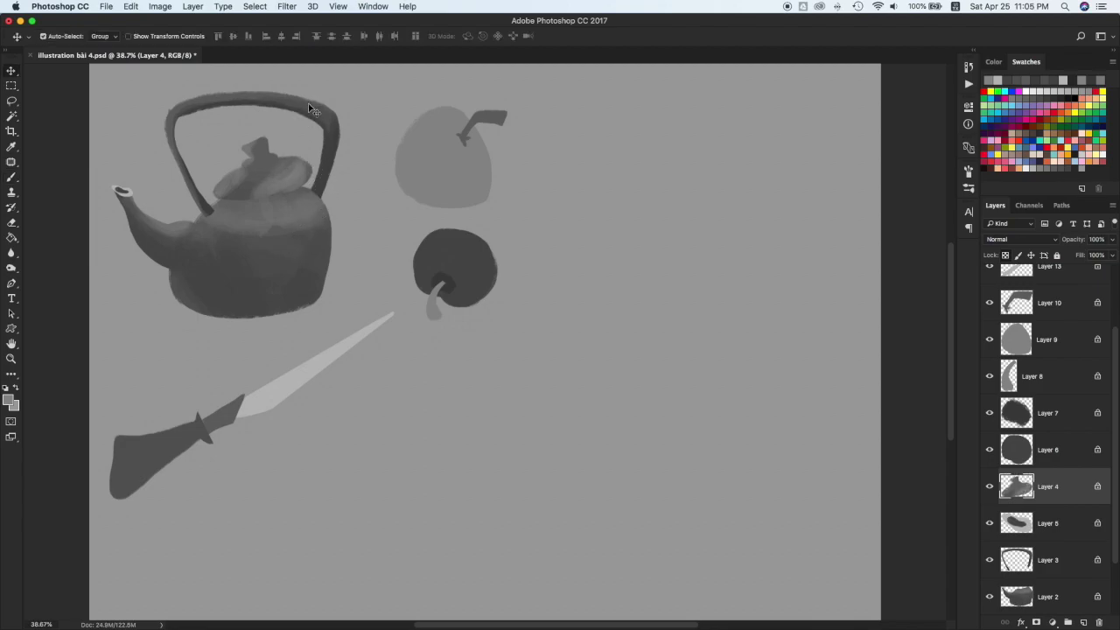
pyautogui.click(311, 108)
pyautogui.press('b')
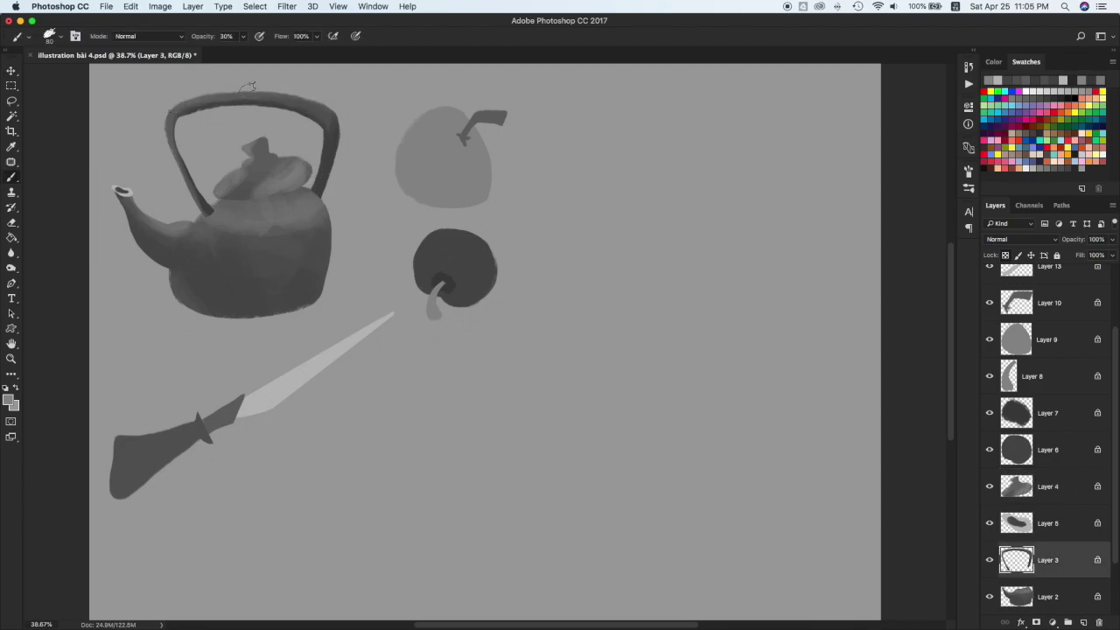
pyautogui.press('BackSpace')
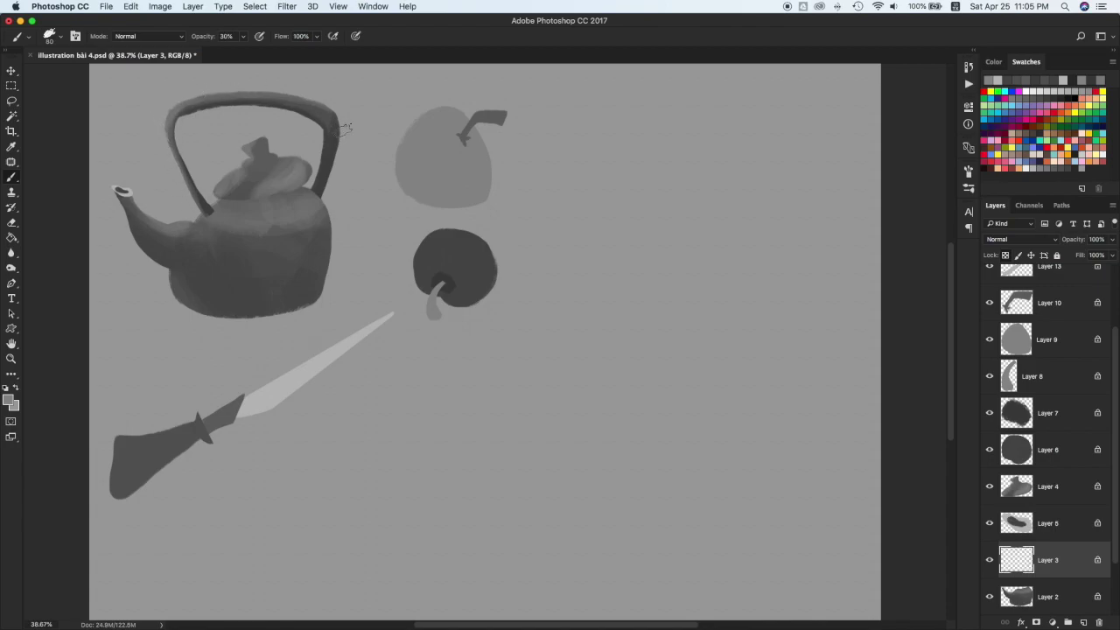
pyautogui.moveTo(341, 146); pyautogui.dragTo(327, 199)
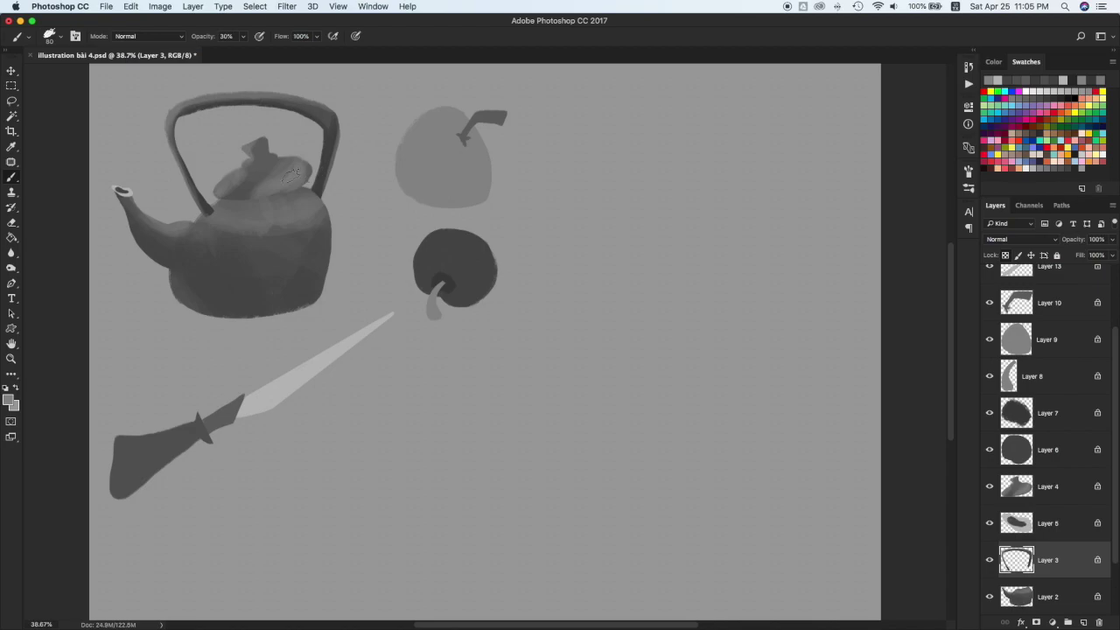
# Return to the lid's layer and shade the knob and its base with darker grey strokes
pyautogui.keyDown('super'); pyautogui.click(293, 175); pyautogui.keyUp('super')
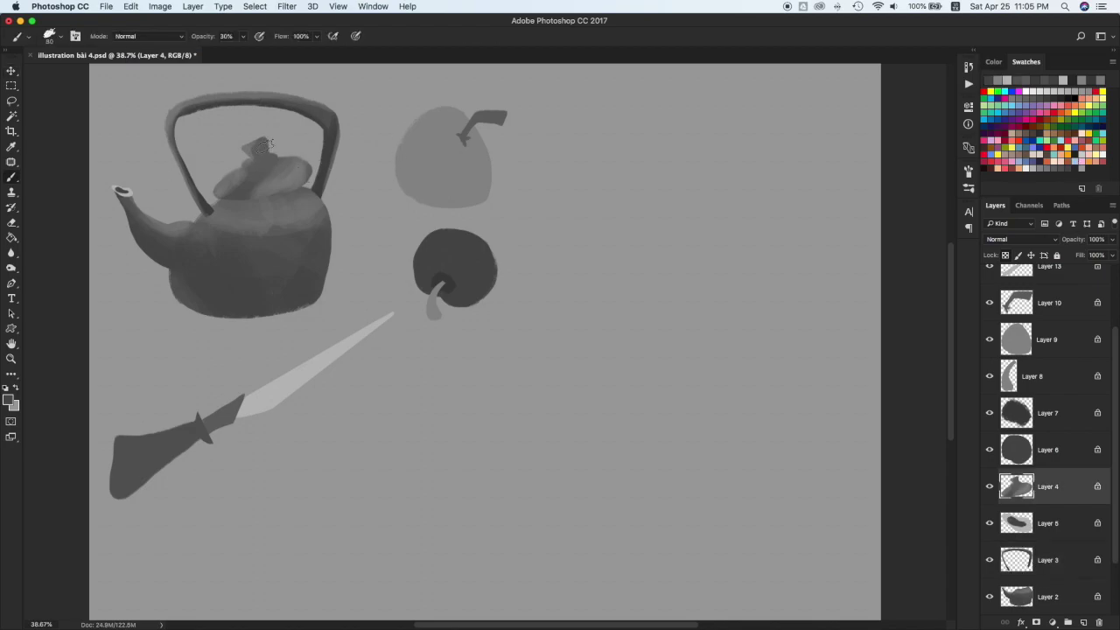
pyautogui.moveTo(269, 142); pyautogui.dragTo(259, 152)
pyautogui.moveTo(259, 136); pyautogui.dragTo(255, 150)
pyautogui.click(296, 148)
# Select the teapot body's layer and blend dark grey over its right side with a size 200 brush at 30% opacity
pyautogui.press('v')
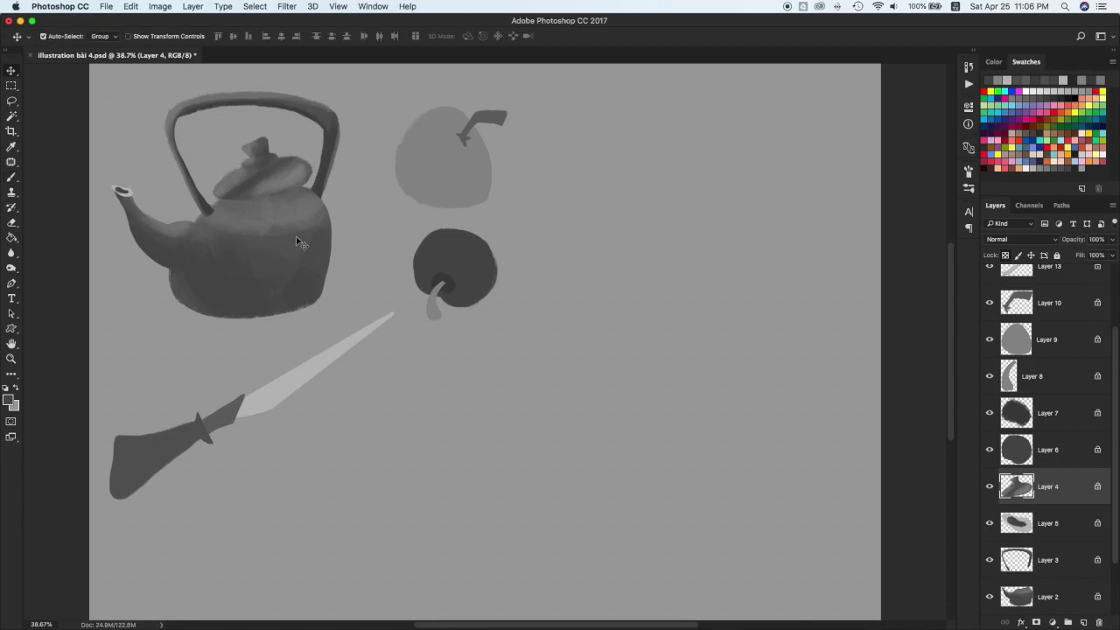
pyautogui.click(298, 255)
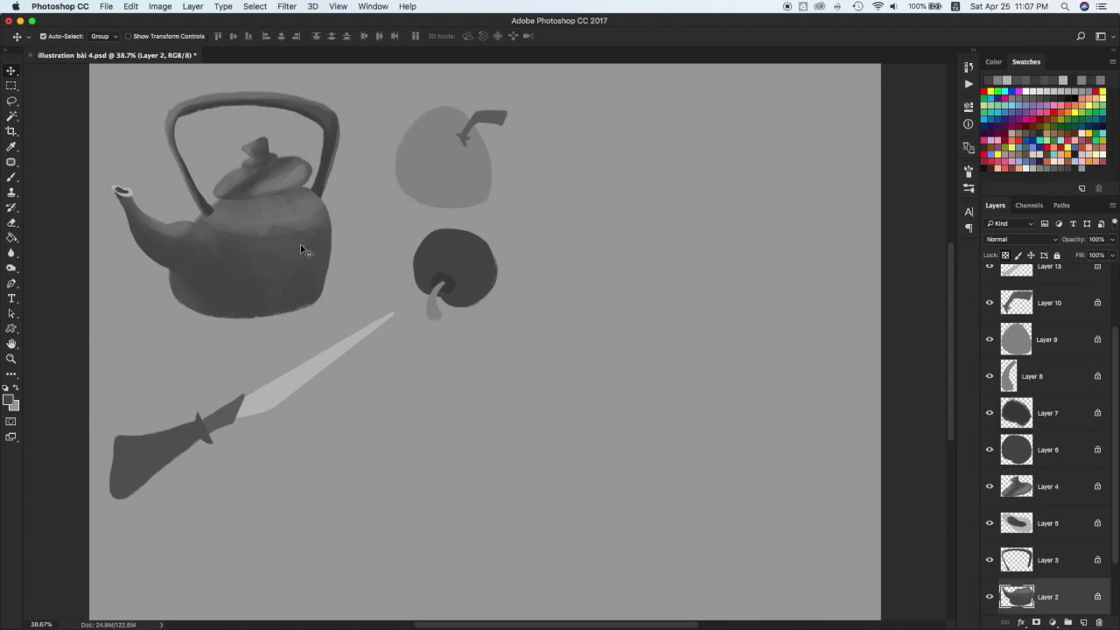
pyautogui.press('b')
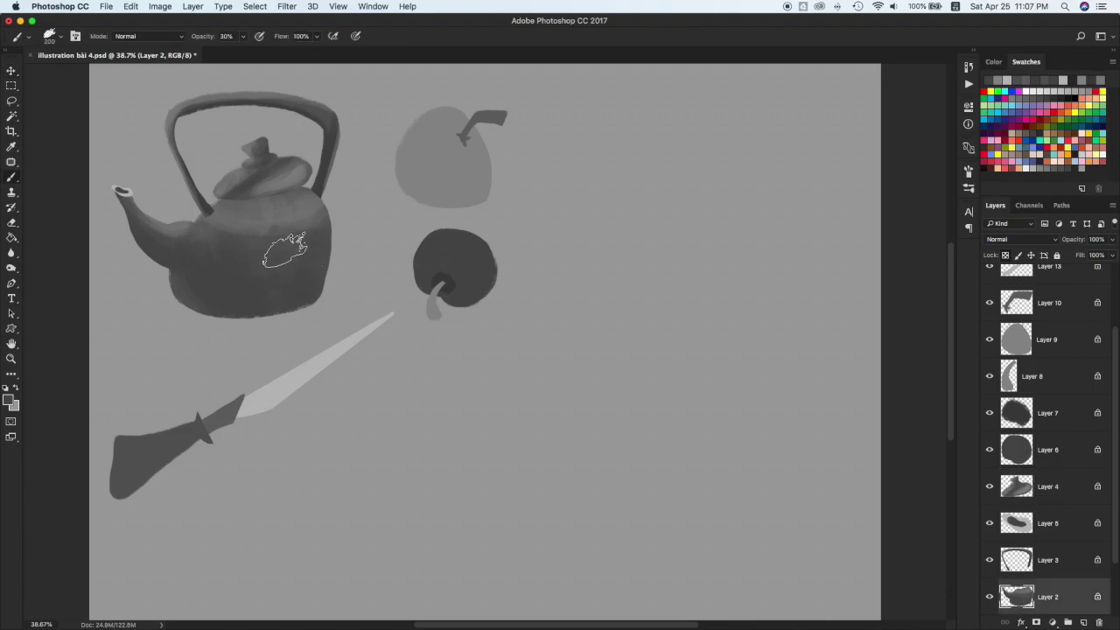
pyautogui.moveTo(270, 250); pyautogui.dragTo(308, 278)
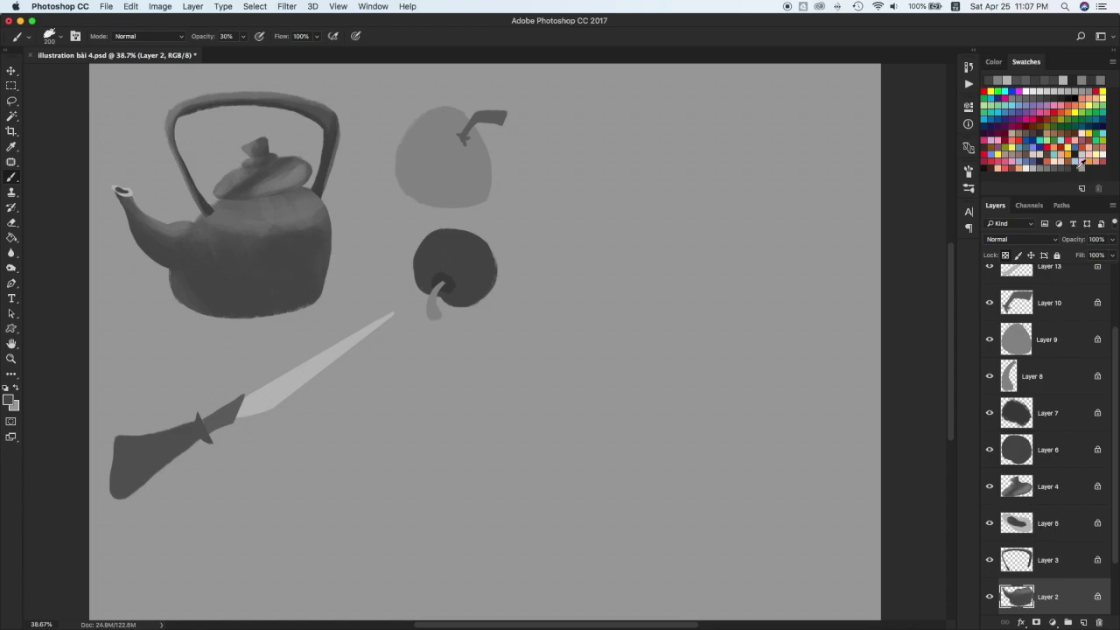
# Choose a darker grey swatch and deepen the shadow on the right side of the teapot body
pyautogui.click(1075, 169)
pyautogui.moveTo(295, 250); pyautogui.dragTo(278, 255)
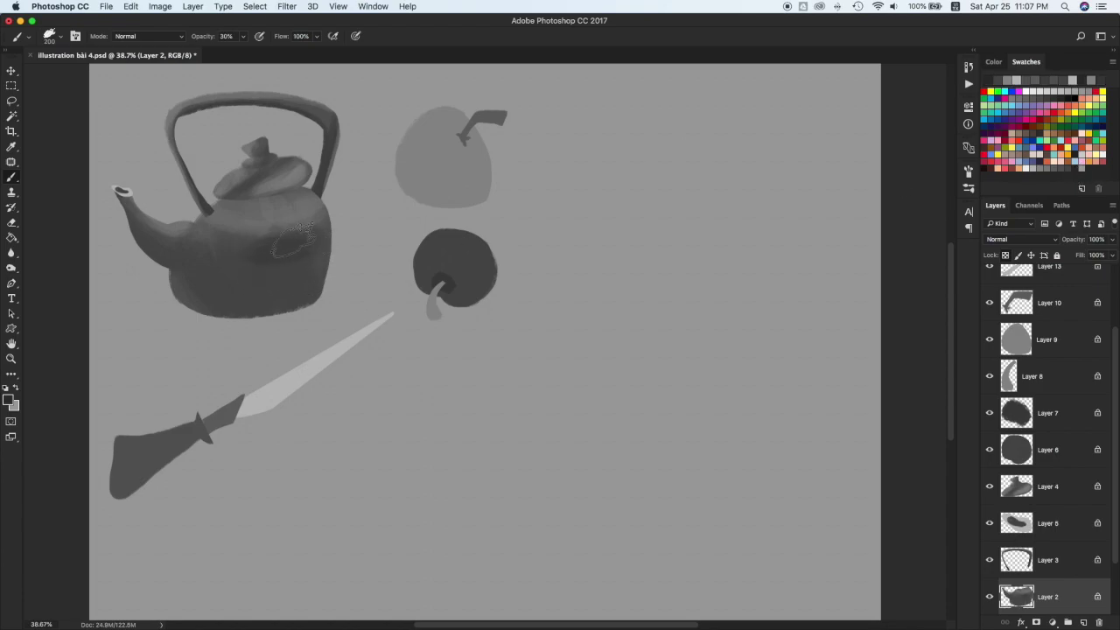
pyautogui.moveTo(297, 275); pyautogui.dragTo(321, 271)
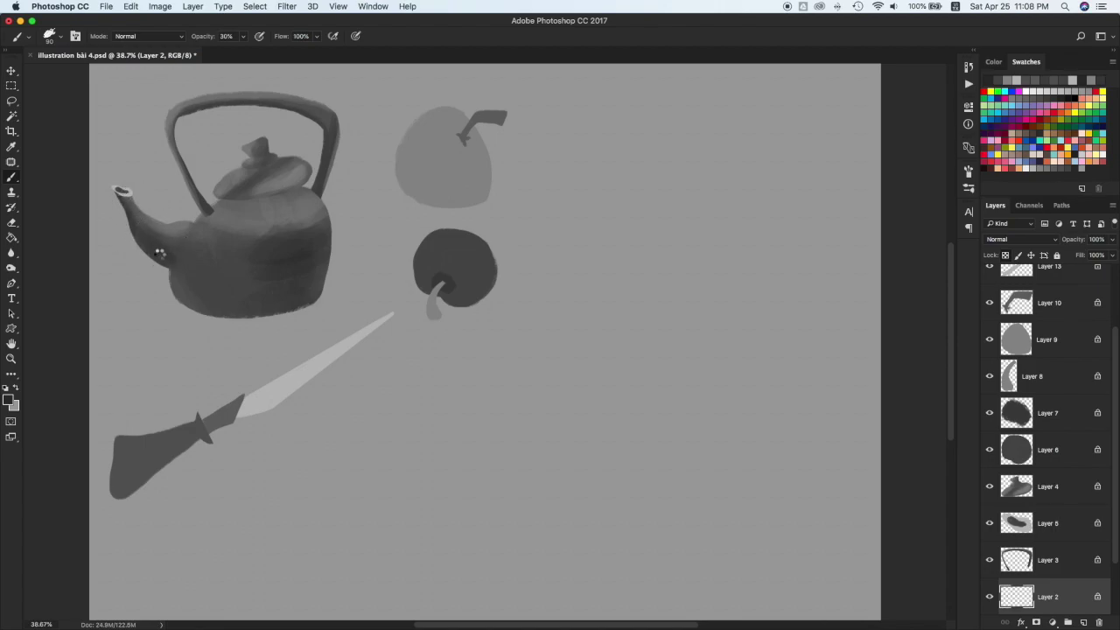
# Darken the spout's base and the body's left edge with a smaller brush, and paint a shadow on the body beneath the lid
pyautogui.moveTo(175, 254); pyautogui.dragTo(182, 282)
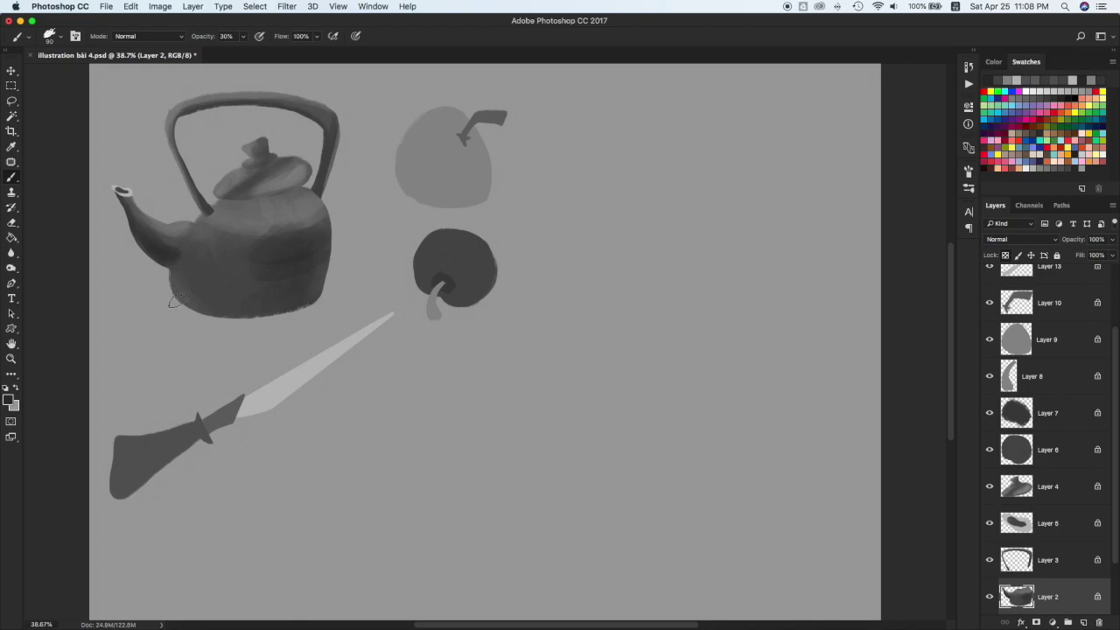
pyautogui.moveTo(177, 254); pyautogui.dragTo(181, 296)
pyautogui.moveTo(198, 263); pyautogui.dragTo(194, 240)
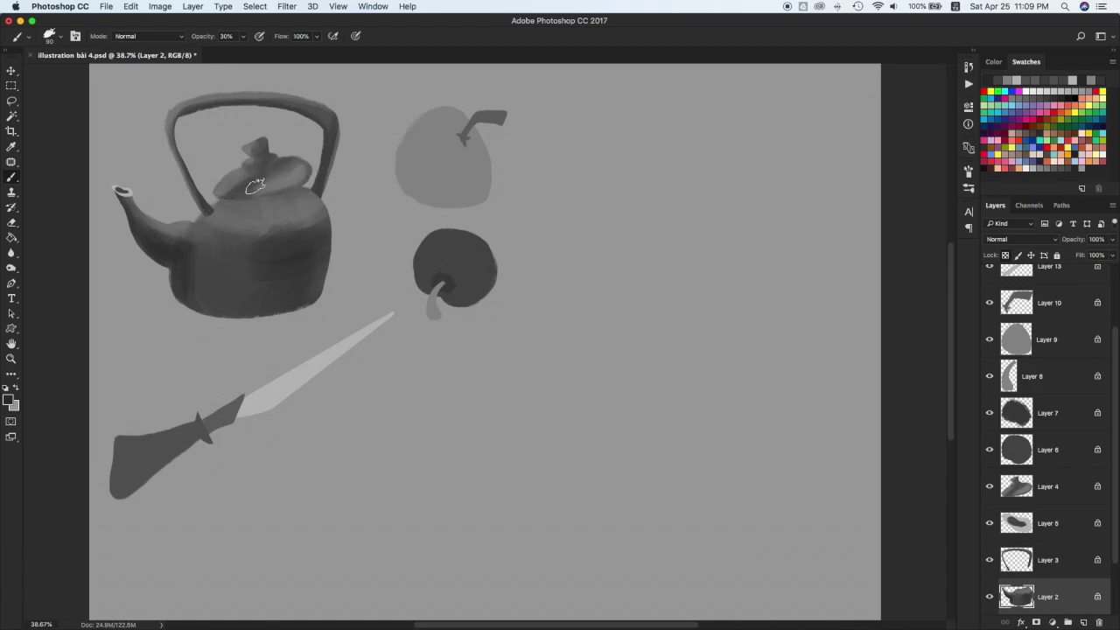
pyautogui.moveTo(224, 208)
pyautogui.mouseDown()
pyautogui.moveTo(211, 210)
pyautogui.moveTo(330, 189)
pyautogui.mouseUp()
pyautogui.press('v')
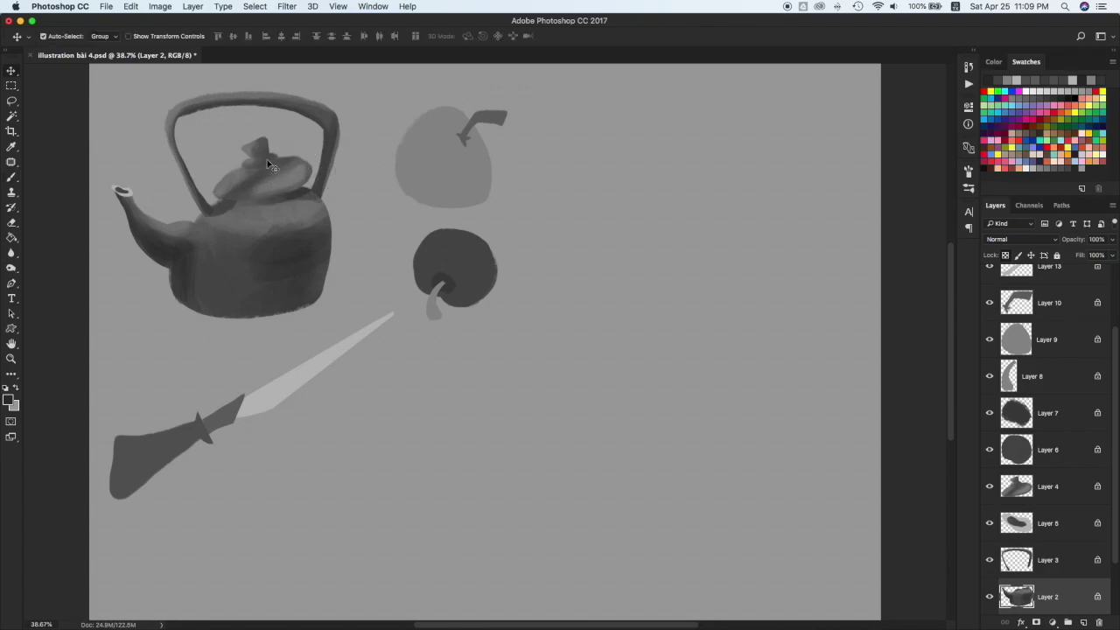
# Select the lid's layer and darken the knob's right side and the lid around its base with a size 50 brush
pyautogui.click(260, 155)
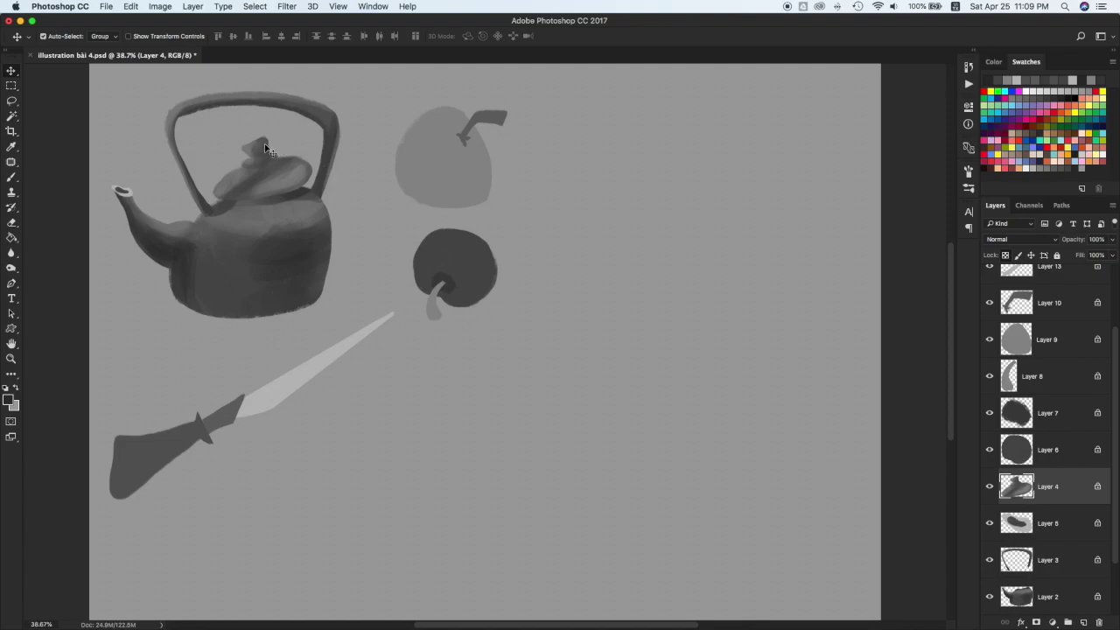
pyautogui.press('b')
pyautogui.moveTo(255, 146); pyautogui.dragTo(259, 155)
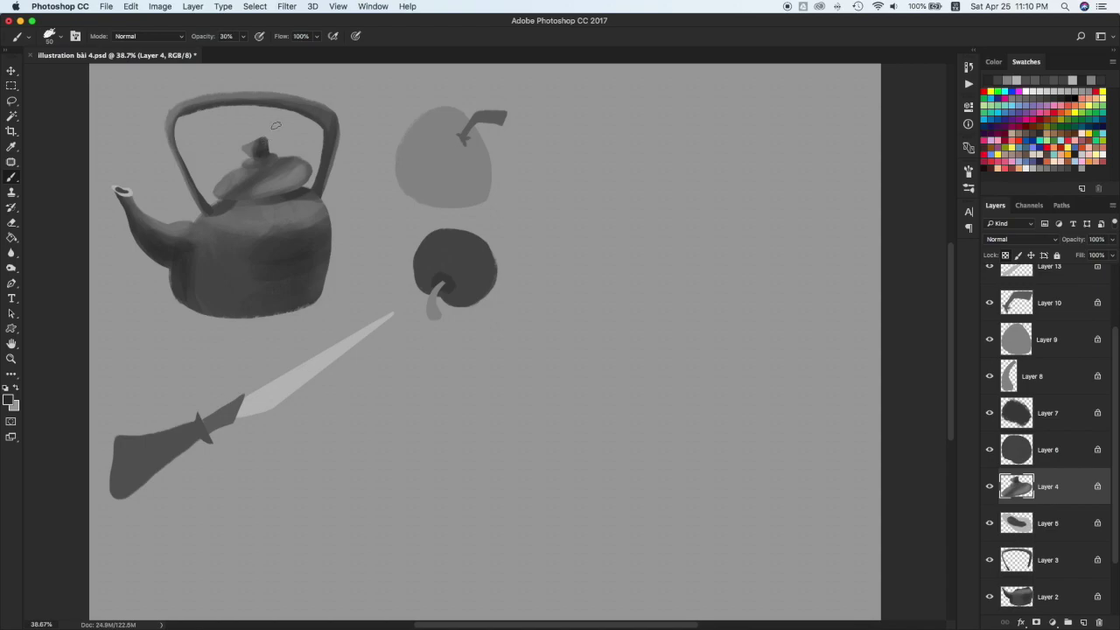
pyautogui.click(256, 166)
pyautogui.moveTo(269, 169); pyautogui.dragTo(293, 166)
# Switch to the handle's layer and darken the top bar and right arm of the teapot handle
pyautogui.keyDown('super'); pyautogui.click(285, 191); pyautogui.keyUp('super')
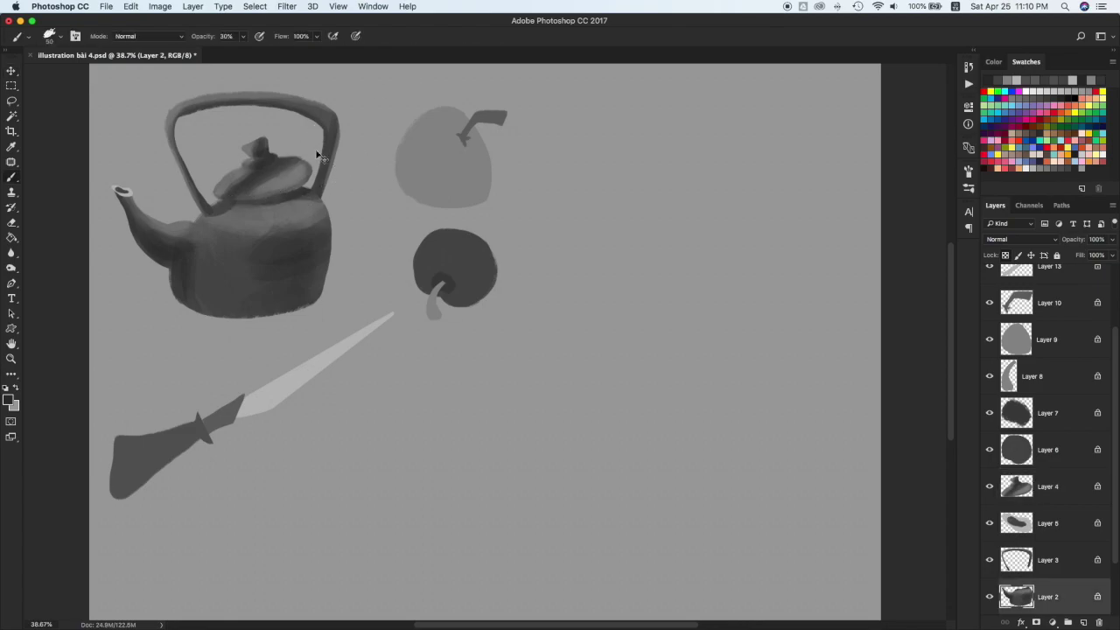
pyautogui.keyDown('super'); pyautogui.click(186, 145); pyautogui.keyUp('super')
pyautogui.moveTo(239, 95); pyautogui.dragTo(280, 100)
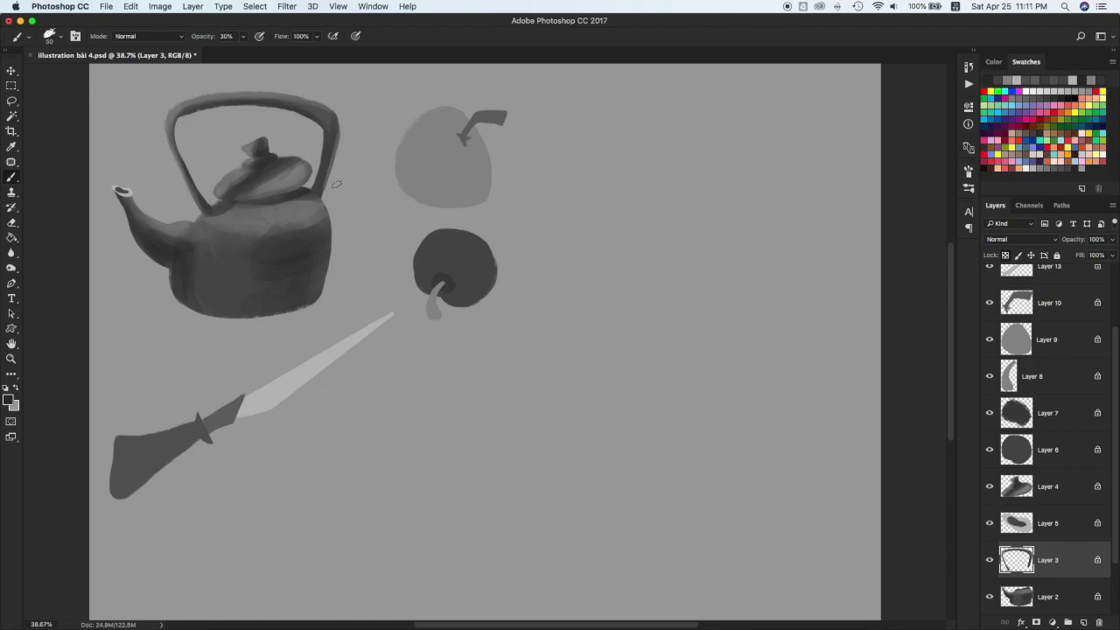
pyautogui.moveTo(322, 190); pyautogui.dragTo(332, 155)
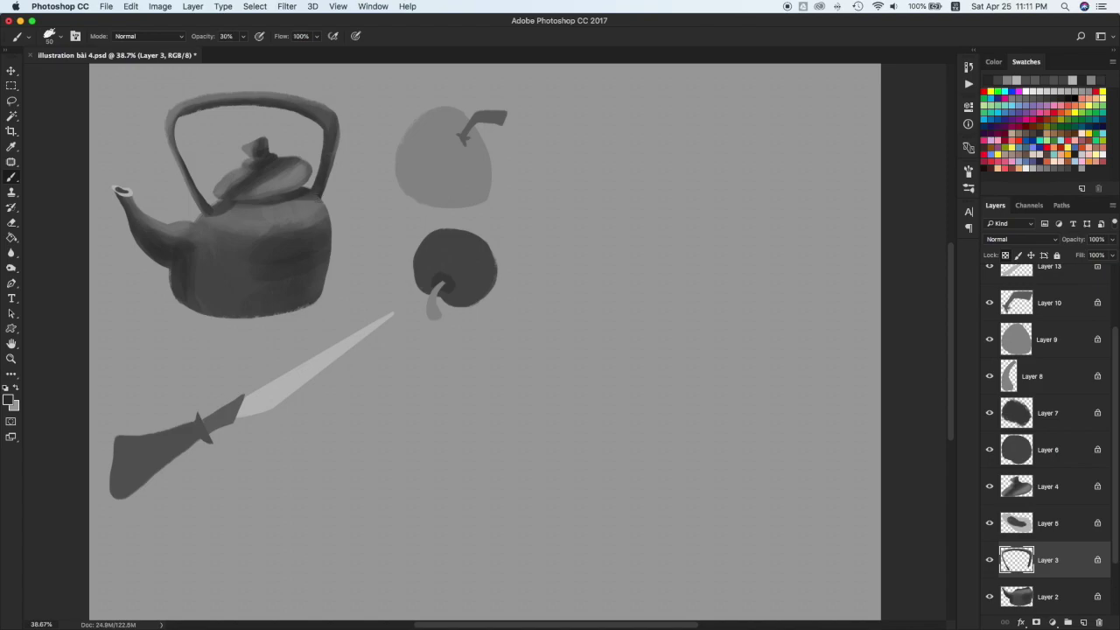
# Select the teapot body's layer, undo the small test stroke, and deepen the lower body's shadow with a much larger dark grey brush
pyautogui.keyDown('super'); pyautogui.click(297, 269); pyautogui.keyUp('super')
pyautogui.moveTo(156, 242); pyautogui.dragTo(189, 256)
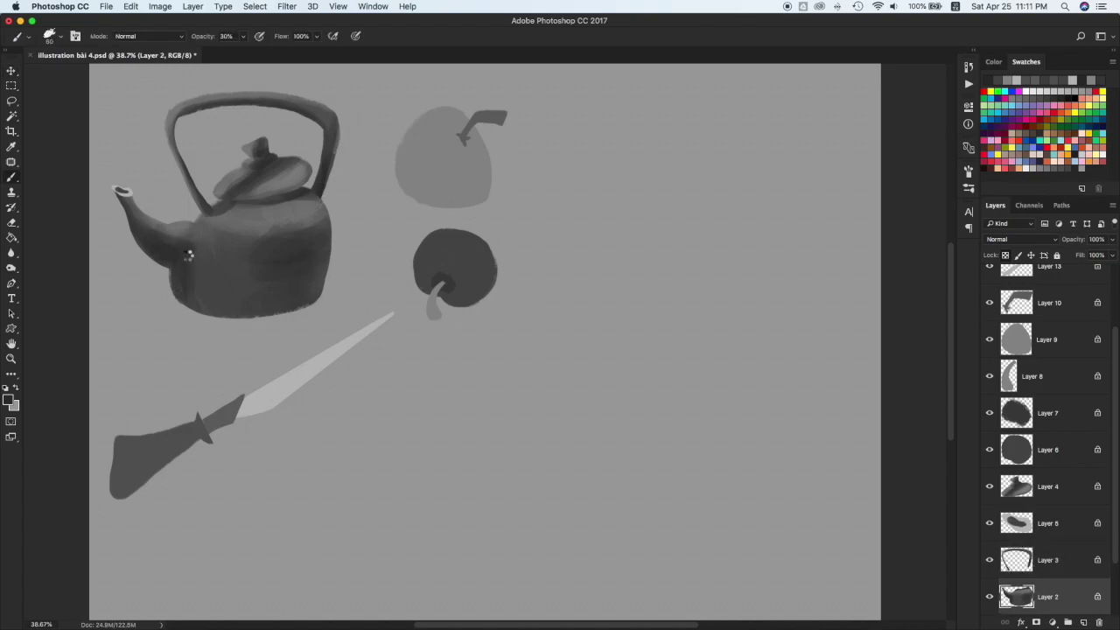
pyautogui.press('super+z')
pyautogui.press(']')
pyautogui.press(']')
pyautogui.press(']')
pyautogui.press(']')
pyautogui.press(']')
pyautogui.press(']')
pyautogui.press(']')
pyautogui.press(']')
pyautogui.press(']')
pyautogui.press(']')
pyautogui.moveTo(179, 298)
pyautogui.mouseDown()
pyautogui.moveTo(163, 271)
pyautogui.moveTo(215, 314)
pyautogui.moveTo(158, 274)
pyautogui.moveTo(186, 308)
pyautogui.mouseUp()
pyautogui.moveTo(270, 270)
pyautogui.mouseDown()
pyautogui.moveTo(207, 323)
pyautogui.moveTo(296, 296)
pyautogui.mouseUp()
pyautogui.press(']')
pyautogui.press(']')
pyautogui.moveTo(296, 305)
pyautogui.mouseDown()
pyautogui.moveTo(306, 297)
pyautogui.moveTo(282, 303)
pyautogui.moveTo(325, 295)
pyautogui.mouseUp()
pyautogui.press('[')
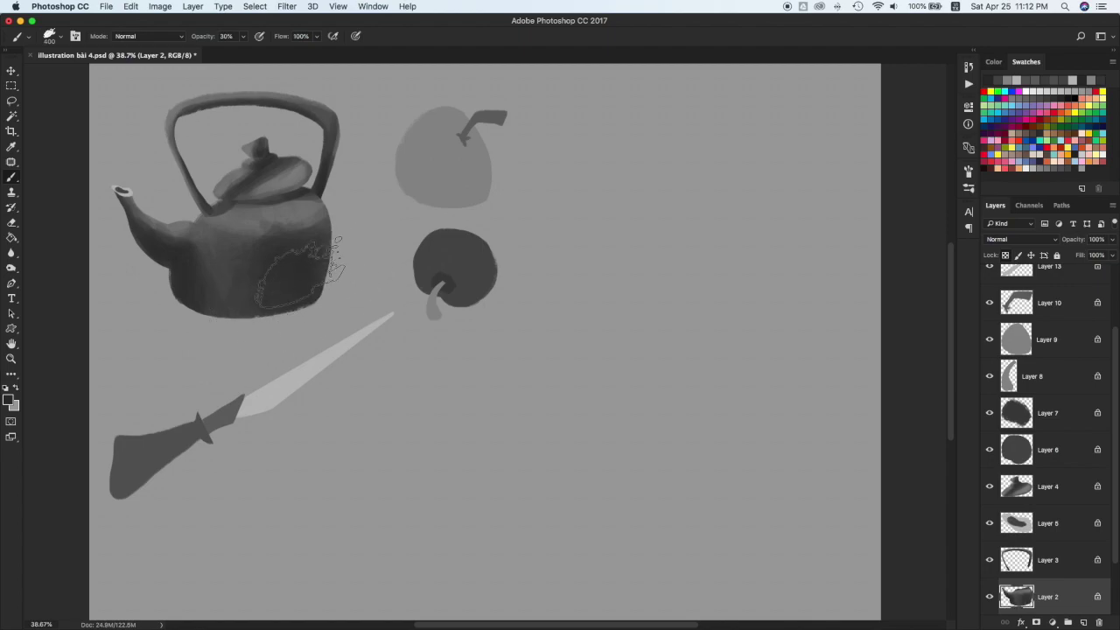
# Select the lid's layer and darken the lid's surface with a size 175 brush
pyautogui.keyDown('super'); pyautogui.click(298, 182); pyautogui.keyUp('super')
pyautogui.press('[')
pyautogui.press('[')
pyautogui.press('[')
pyautogui.press('[')
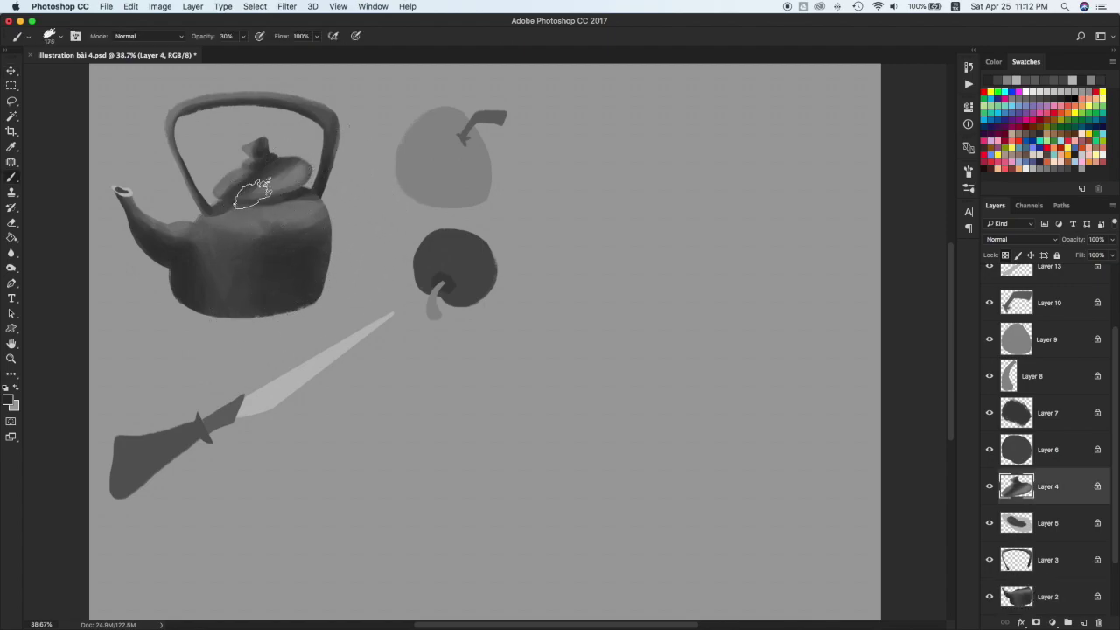
pyautogui.moveTo(292, 173)
pyautogui.mouseDown()
pyautogui.moveTo(247, 186)
pyautogui.moveTo(292, 178)
pyautogui.mouseUp()
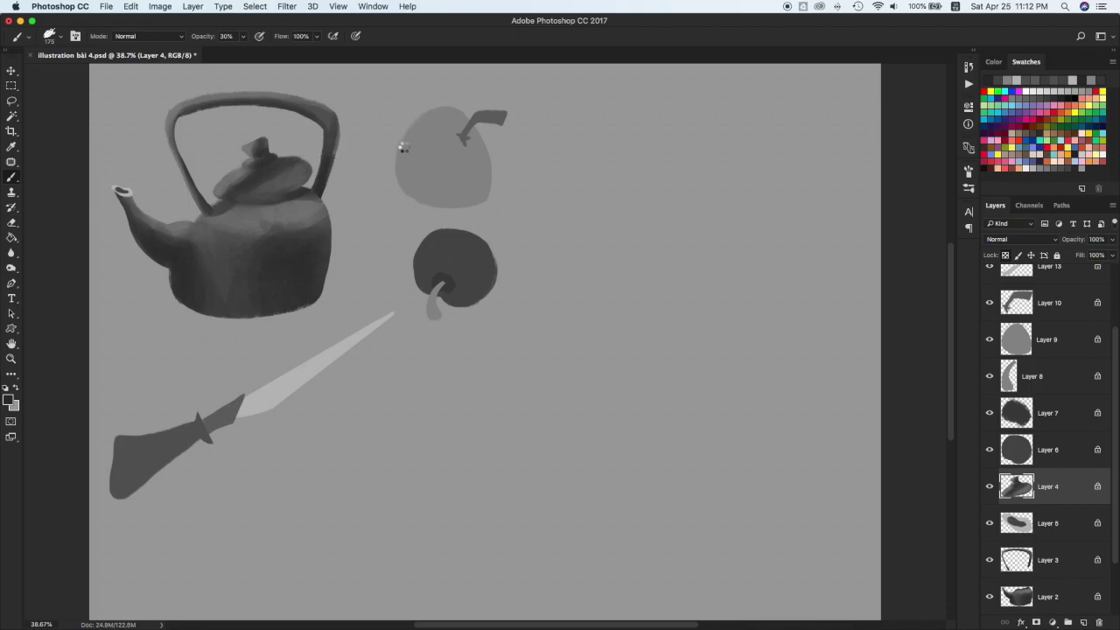
# Pick a mid-grey swatch and brush reflected light under the spout on the body's layer, undoing the last smaller-brush stroke
pyautogui.press(']')
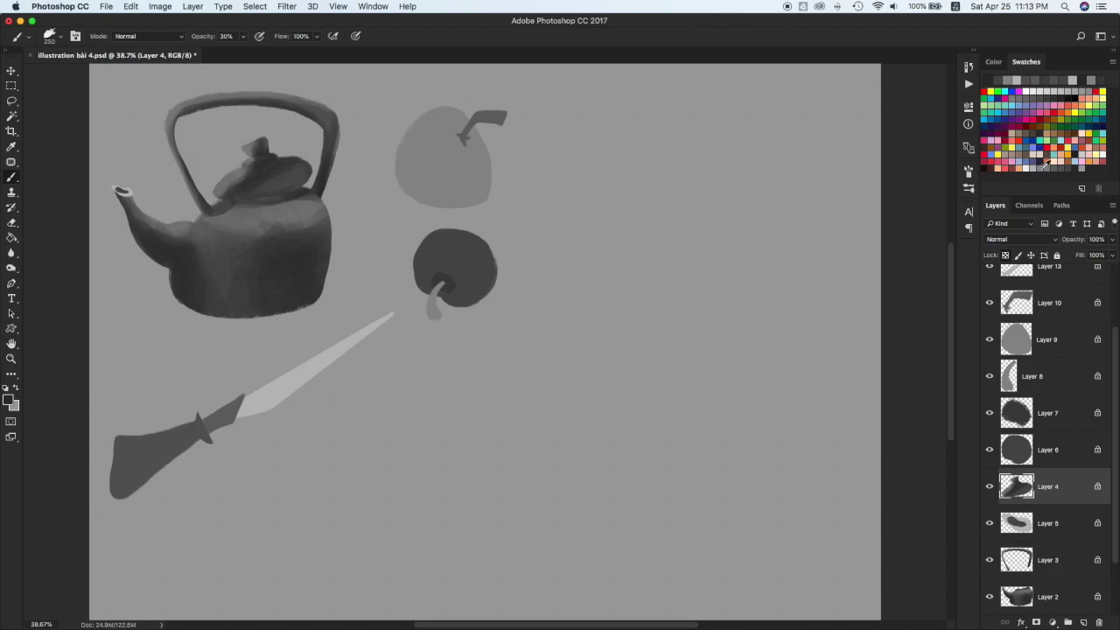
pyautogui.click(1041, 597)
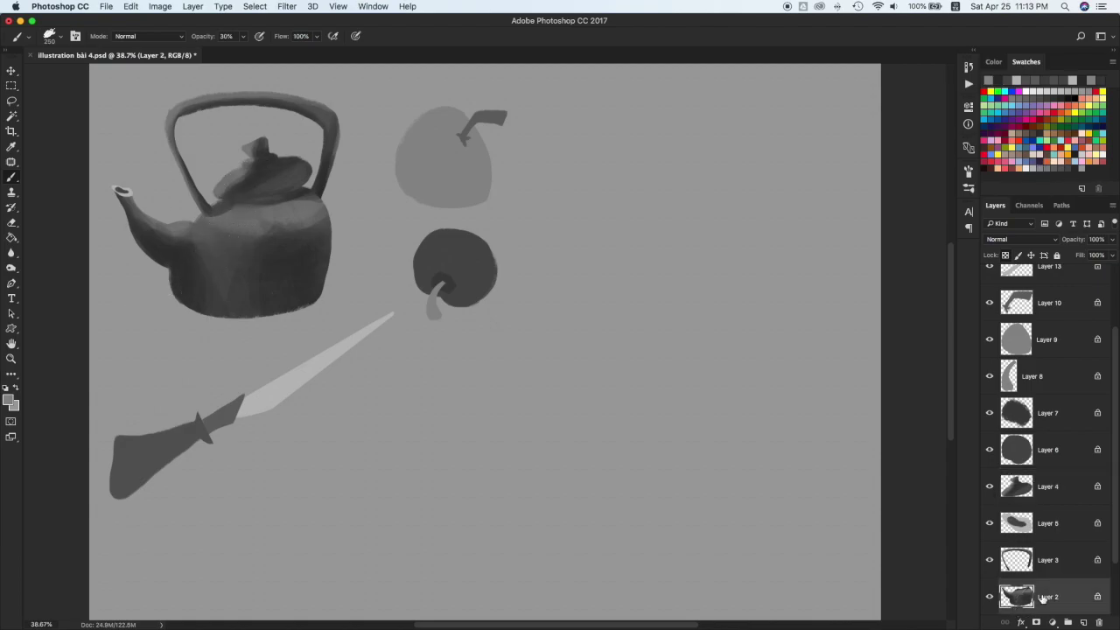
pyautogui.moveTo(167, 265)
pyautogui.mouseDown()
pyautogui.moveTo(141, 285)
pyautogui.moveTo(137, 254)
pyautogui.moveTo(155, 276)
pyautogui.mouseUp()
pyautogui.moveTo(147, 267); pyautogui.dragTo(161, 278)
pyautogui.press('[')
pyautogui.press('[')
pyautogui.press('[')
pyautogui.press('[')
pyautogui.press('[')
pyautogui.press('[')
pyautogui.press('[')
pyautogui.press('[')
pyautogui.press('[')
pyautogui.press('[')
pyautogui.press('[')
pyautogui.press('[')
pyautogui.moveTo(166, 289); pyautogui.dragTo(172, 263)
pyautogui.press('super+z')
# Select the spout opening's layer and tone down its bright rim with a mid-grey size 80 brush
pyautogui.press('v')
pyautogui.click(261, 162)
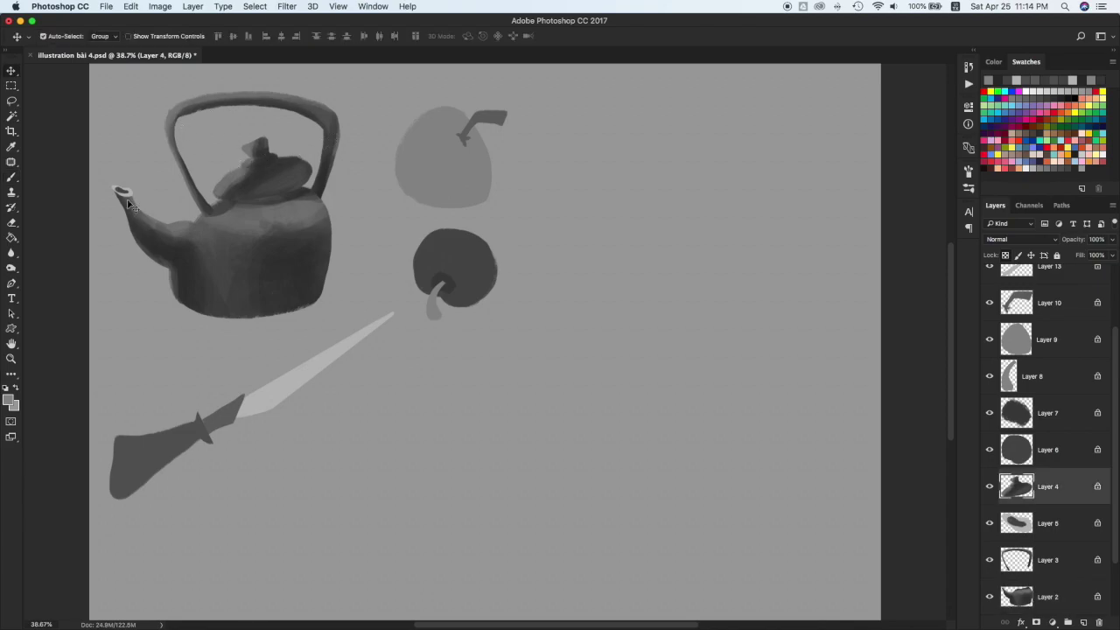
pyautogui.click(145, 193)
pyautogui.press('b')
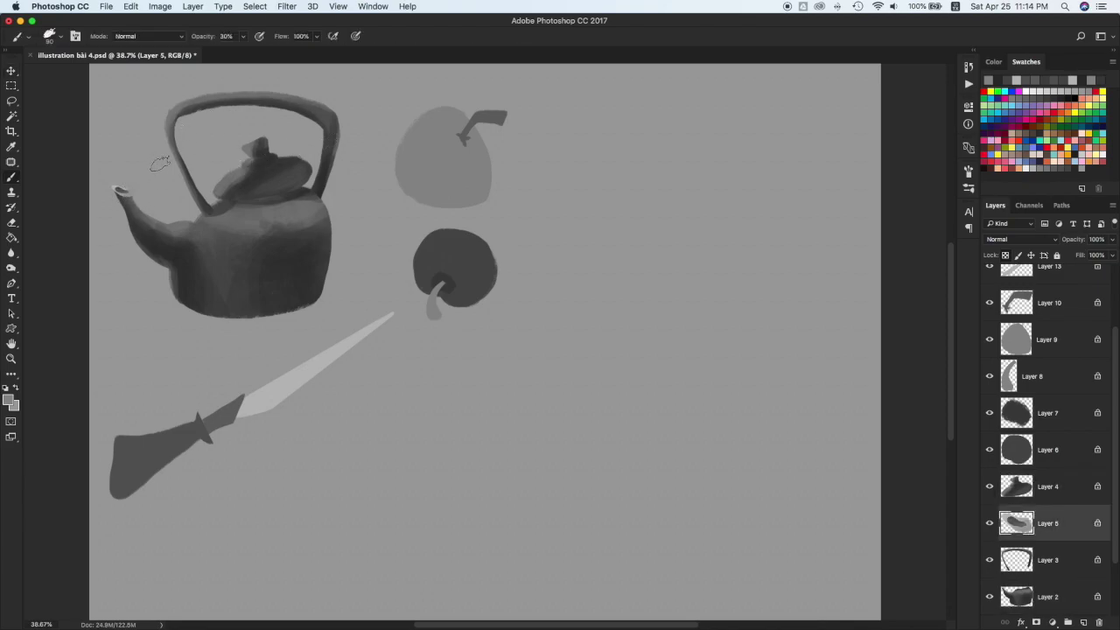
# Return to the lid's layer and lighten the lid's right side with mid grey, undoing the unwanted strokes
pyautogui.press('v')
pyautogui.click(238, 163)
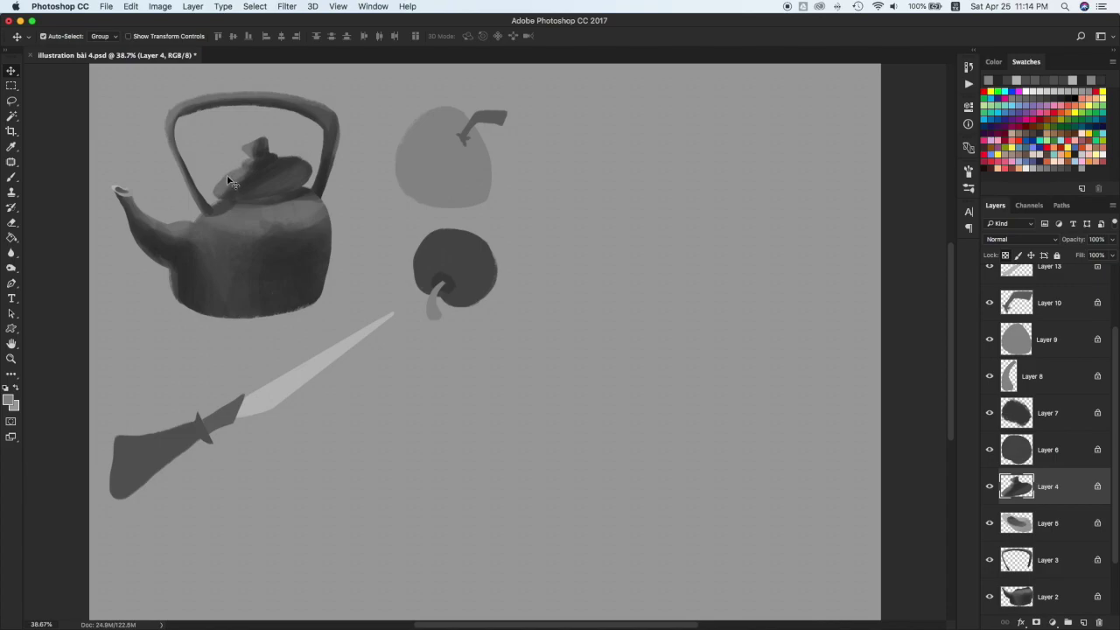
pyautogui.press('b')
pyautogui.moveTo(249, 145); pyautogui.dragTo(247, 141)
pyautogui.press('super+z')
pyautogui.moveTo(262, 189); pyautogui.dragTo(334, 164)
pyautogui.press('super+z')
pyautogui.moveTo(280, 197)
pyautogui.mouseDown()
pyautogui.moveTo(331, 161)
pyautogui.moveTo(285, 197)
pyautogui.moveTo(249, 203)
pyautogui.moveTo(334, 148)
pyautogui.mouseUp()
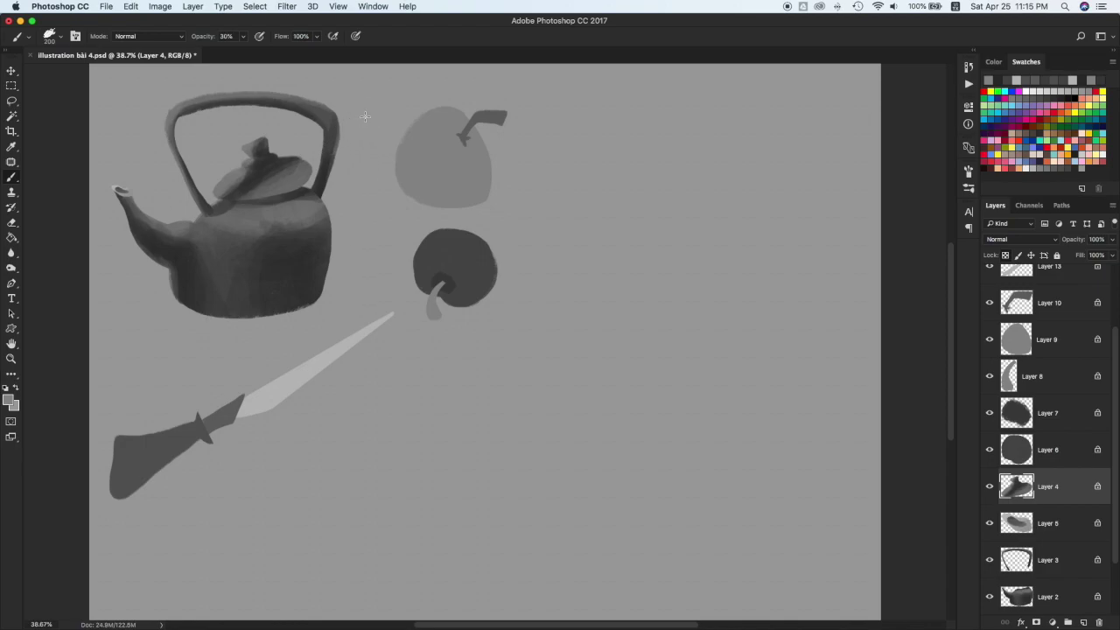
# Select the teapot body's layer, undo the last stroke, and set the brush to size 150 at 20% opacity for soft blending
pyautogui.keyDown('super'); pyautogui.click(286, 212); pyautogui.keyUp('super')
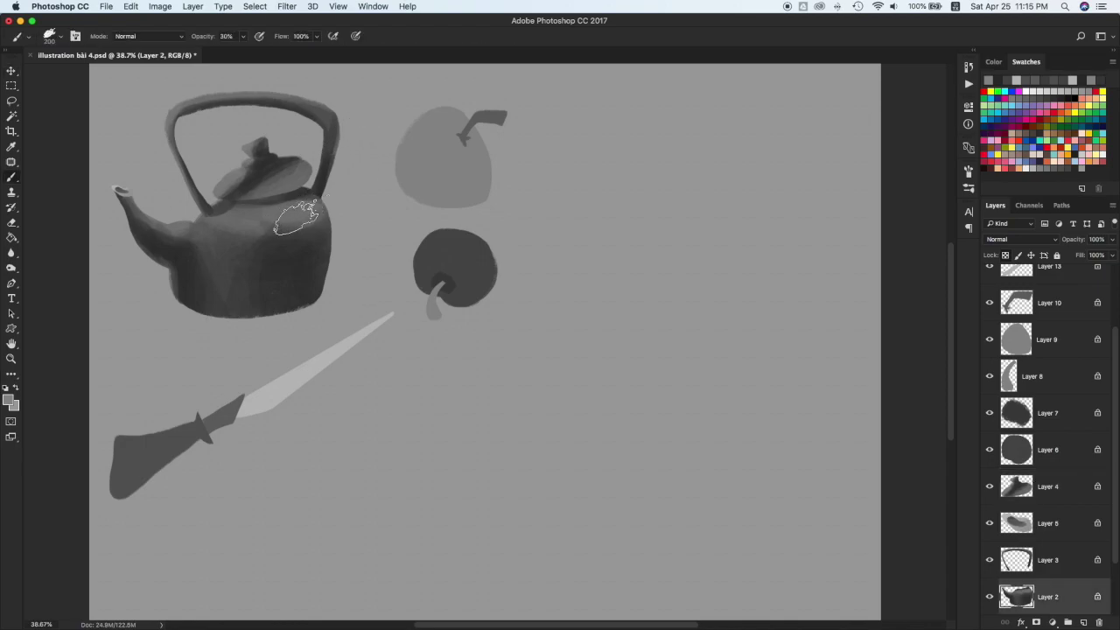
pyautogui.press('super+z')
pyautogui.press('2')
pyautogui.press('[')
pyautogui.press('[')
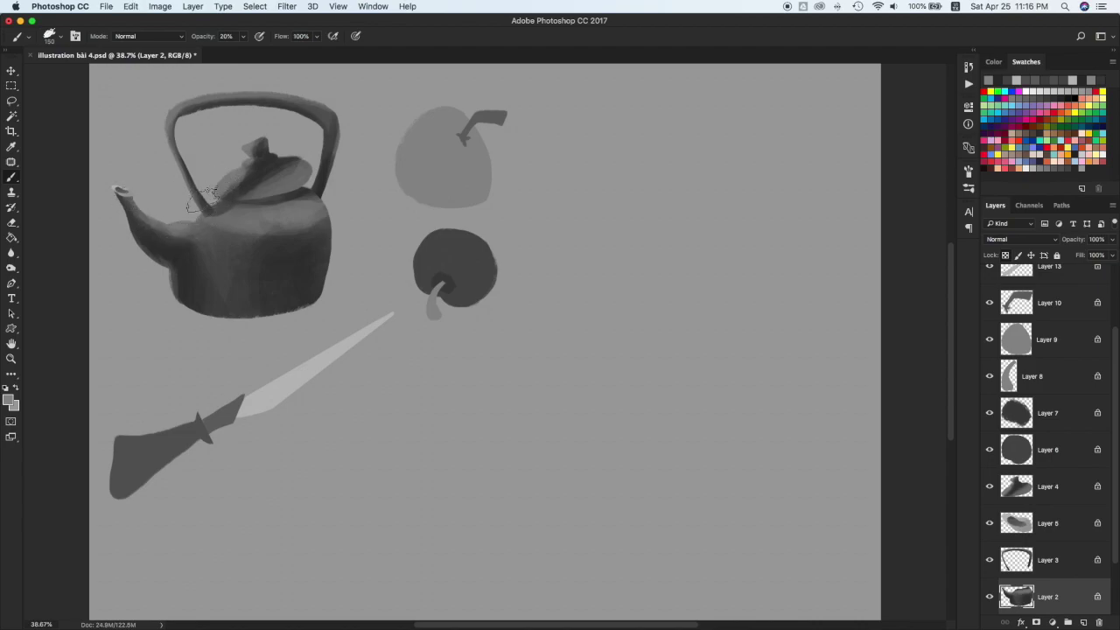
# Choose a near-white swatch and paint thin highlights on the spout and upper body with a size 15 brush at 100% opacity
pyautogui.click(1041, 168)
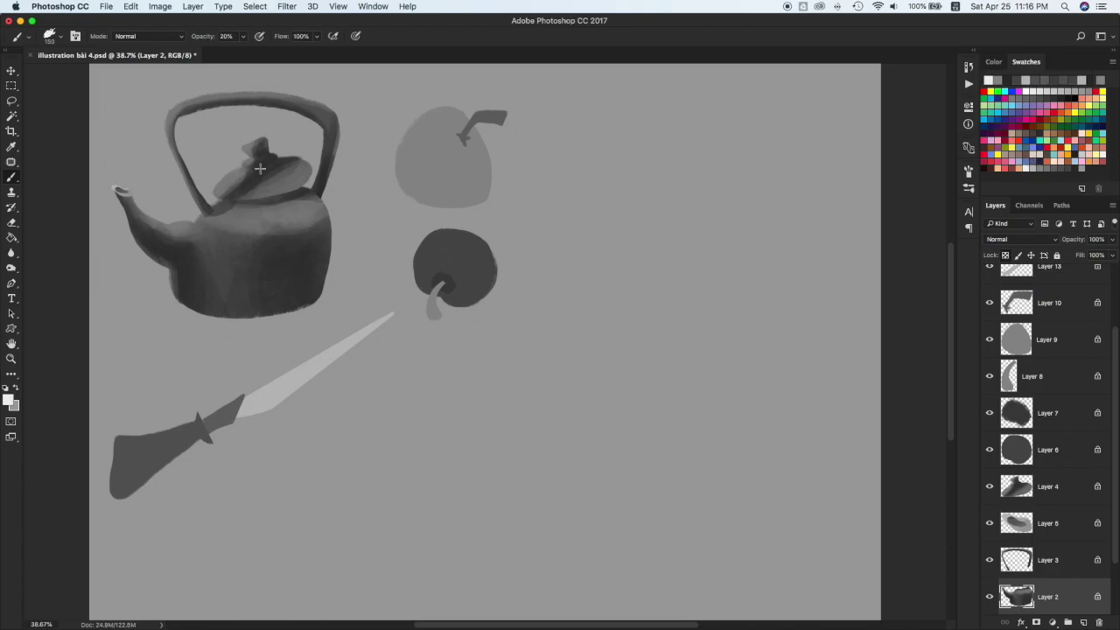
pyautogui.press('[')
pyautogui.press('[')
pyautogui.press('[')
pyautogui.press('[')
pyautogui.press('[')
pyautogui.press('[')
# Paint fine near-white highlights on the handle's upper left bend and on the lid's knob and edge, each on its own layer
pyautogui.click(1051, 500)
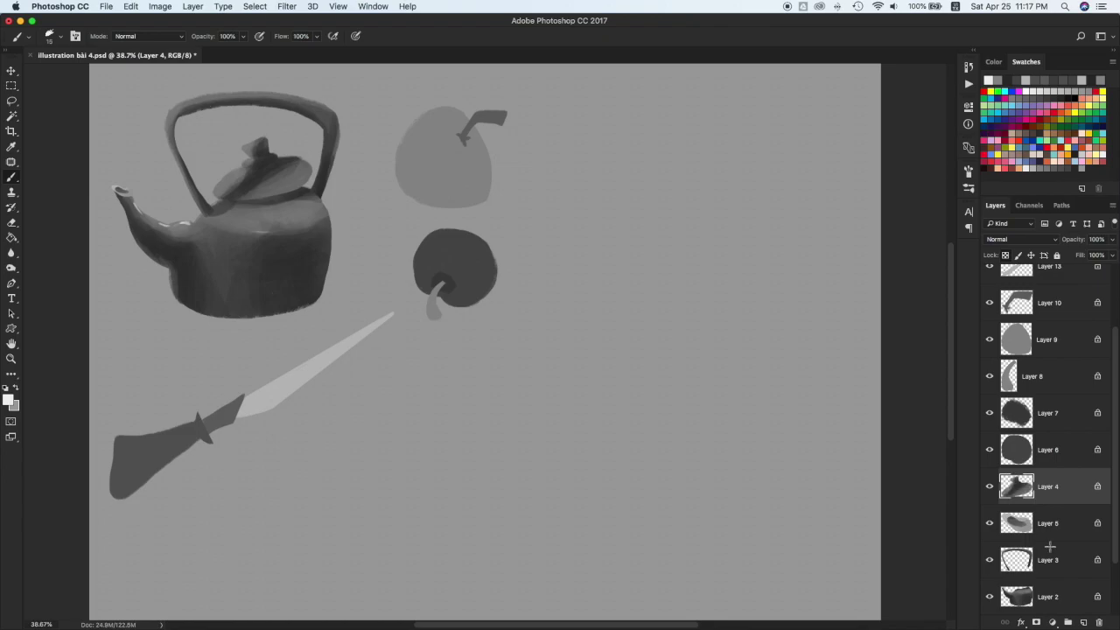
pyautogui.click(1049, 547)
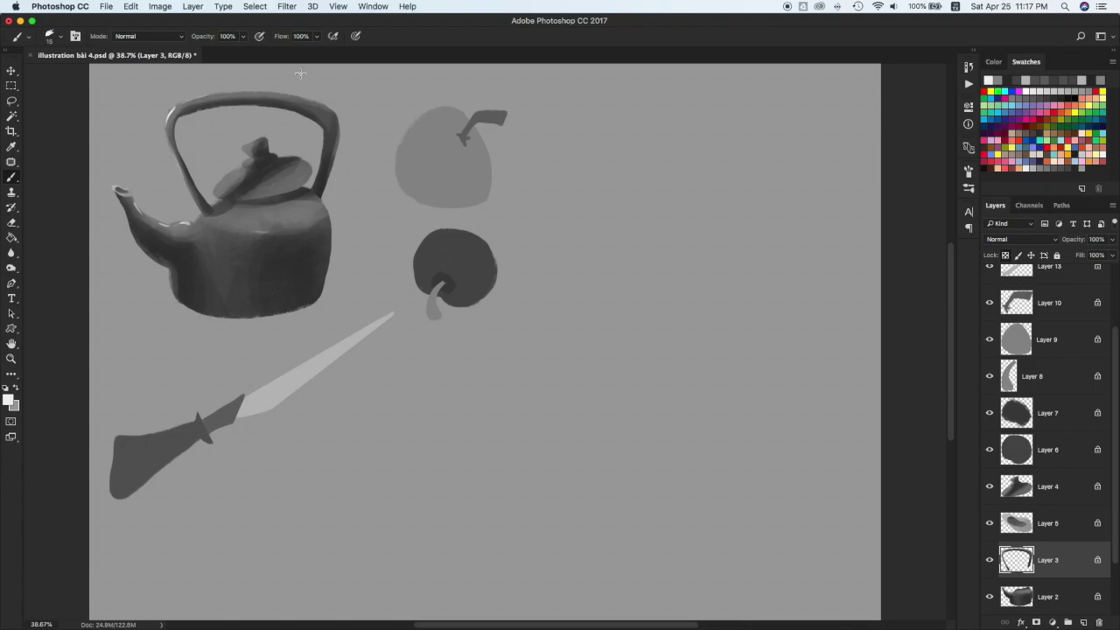
pyautogui.click(1054, 496)
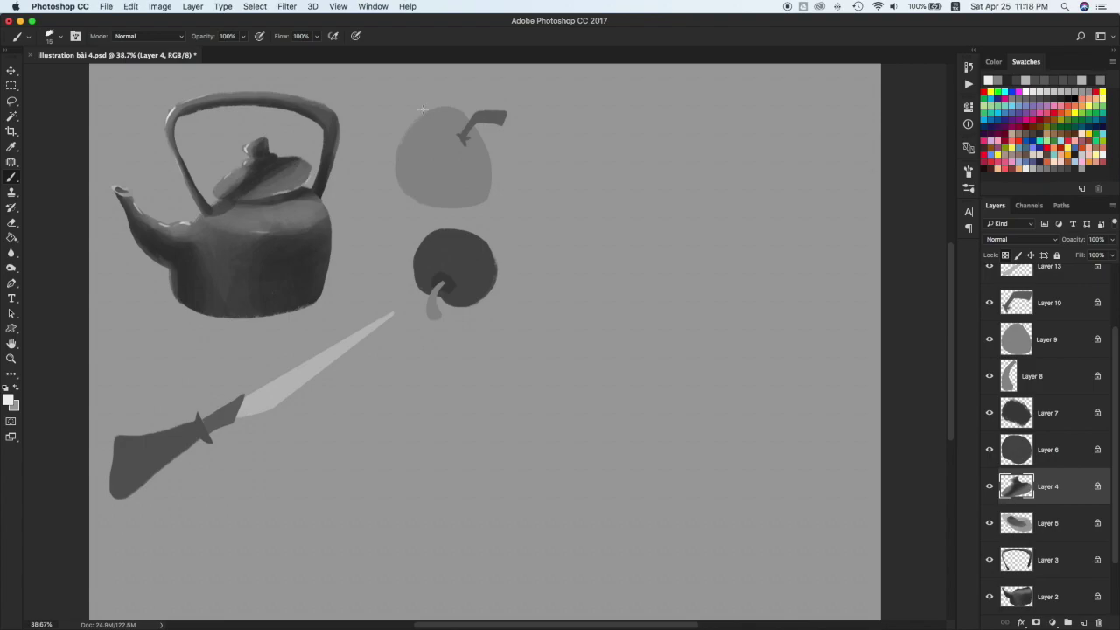
# Sample the upper fruit's mid grey and paint thin rim light and horizontal lines on the teapot body's layer
pyautogui.keyDown('alt'); pyautogui.click(446, 162); pyautogui.keyUp('alt')
pyautogui.click(1049, 584)
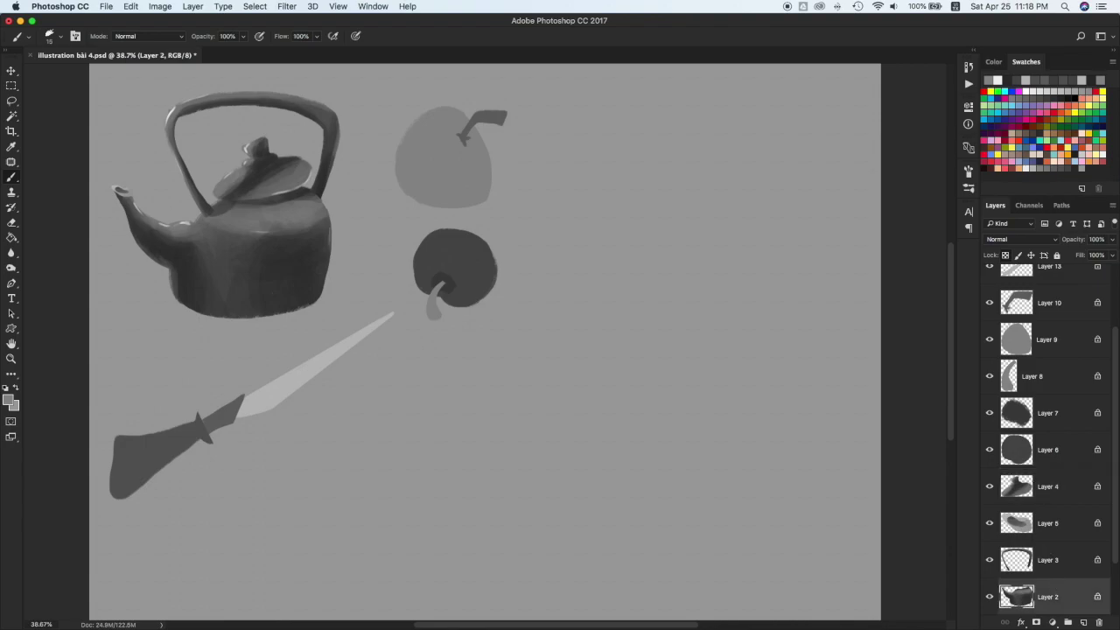
pyautogui.moveTo(121, 201); pyautogui.dragTo(127, 215)
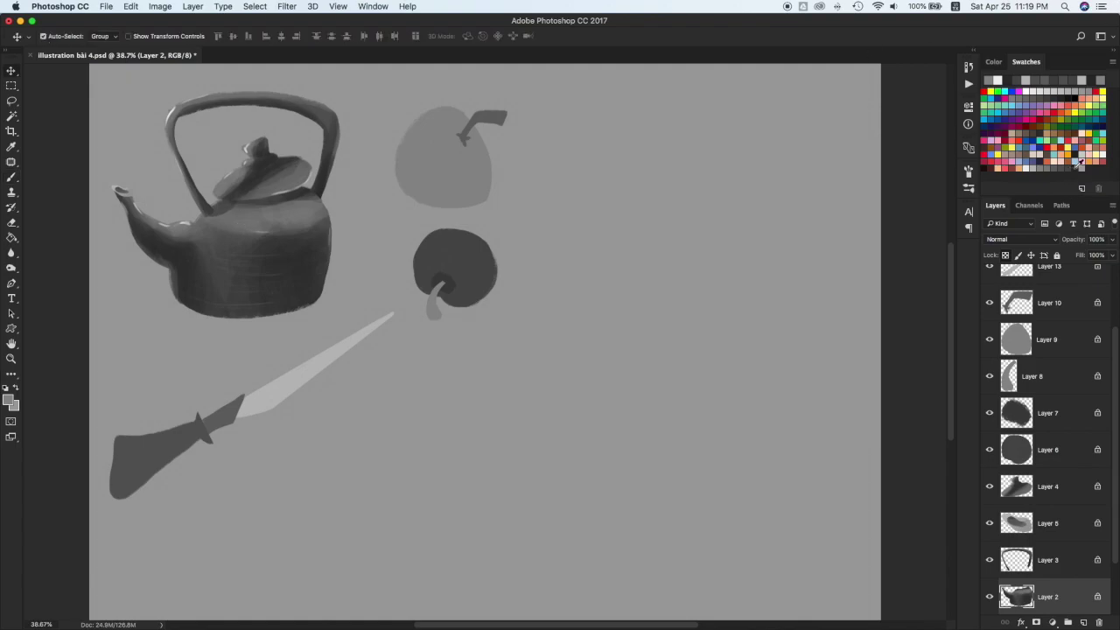
# Choose a dark grey swatch and deepen the knob's shadow on the lid's layer at 40% opacity
pyautogui.click(1075, 168)
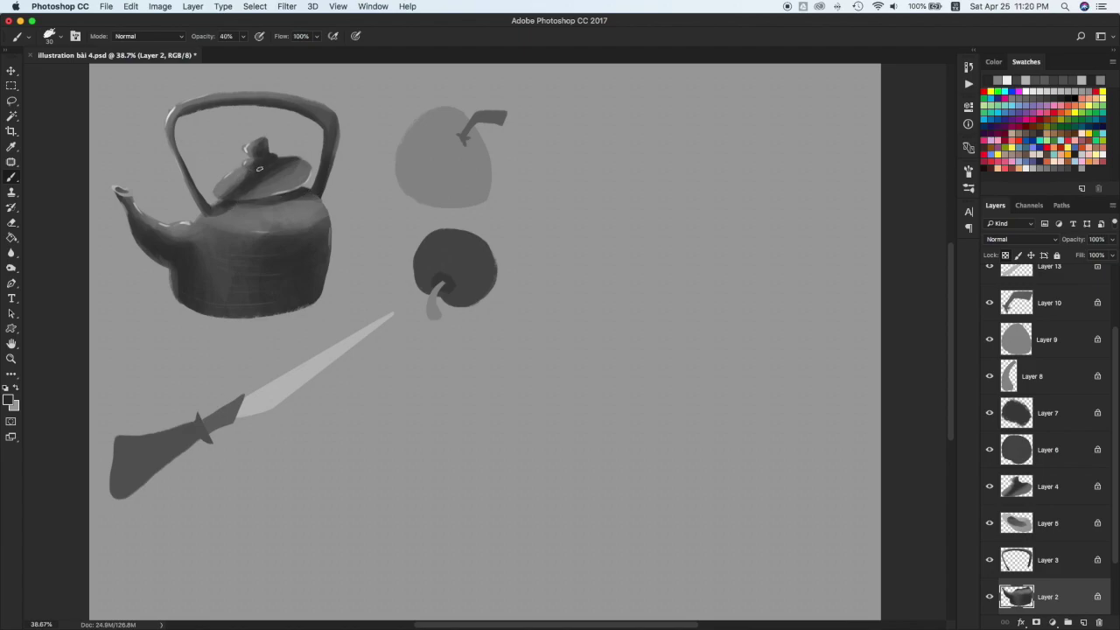
pyautogui.click(1057, 488)
pyautogui.moveTo(266, 141); pyautogui.dragTo(264, 154)
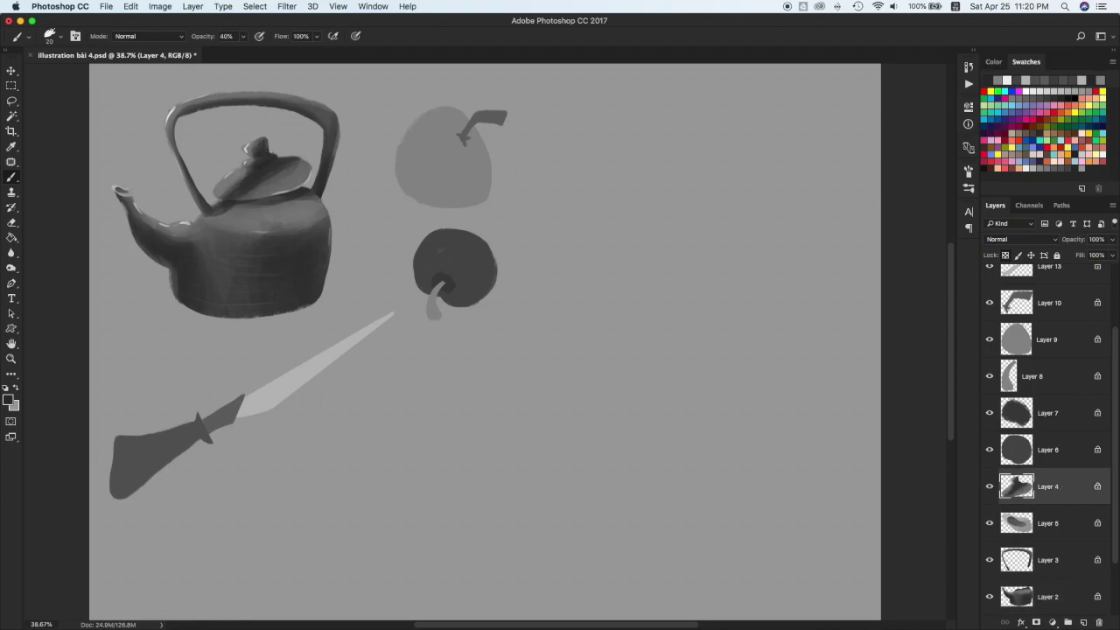
# Sample a grey from the lid and blend its shading with a larger brush
pyautogui.keyDown('alt'); pyautogui.click(274, 173); pyautogui.keyUp('alt')
pyautogui.press(']')
pyautogui.press(']')
pyautogui.moveTo(251, 190)
pyautogui.mouseDown()
pyautogui.moveTo(310, 155)
pyautogui.moveTo(296, 172)
pyautogui.moveTo(256, 171)
pyautogui.moveTo(297, 162)
pyautogui.moveTo(315, 141)
pyautogui.moveTo(292, 144)
pyautogui.moveTo(318, 136)
pyautogui.moveTo(251, 174)
pyautogui.mouseUp()
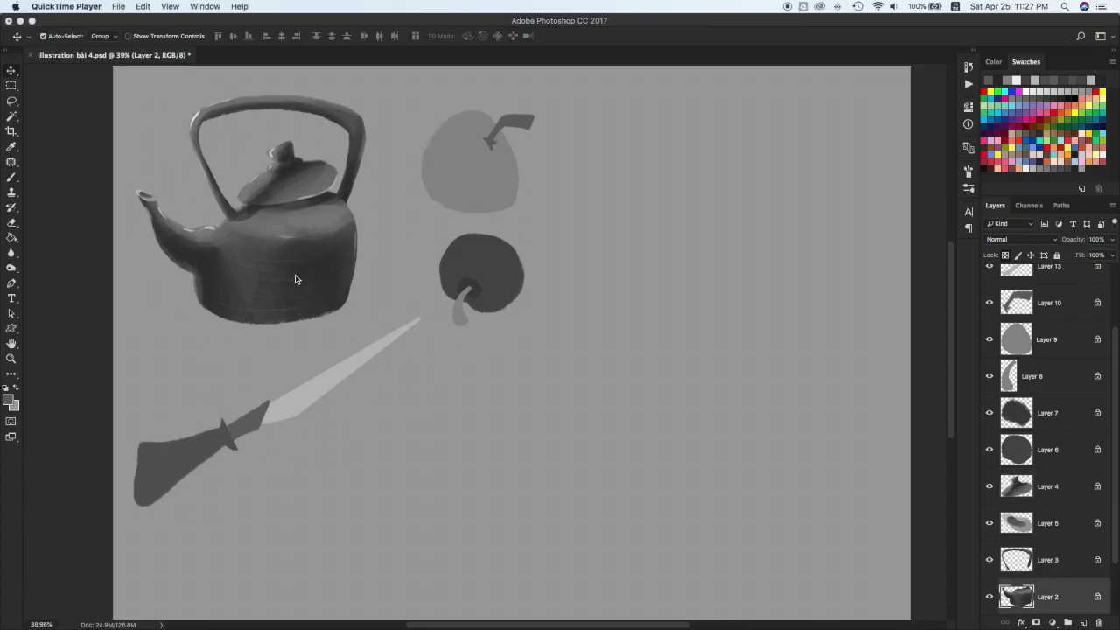
# Open Liquify on the teapot body's layer and push the body's lower right side inward with an enlarged brush
pyautogui.press('super+shift+x')
pyautogui.moveTo(604, 125); pyautogui.dragTo(579, 122)
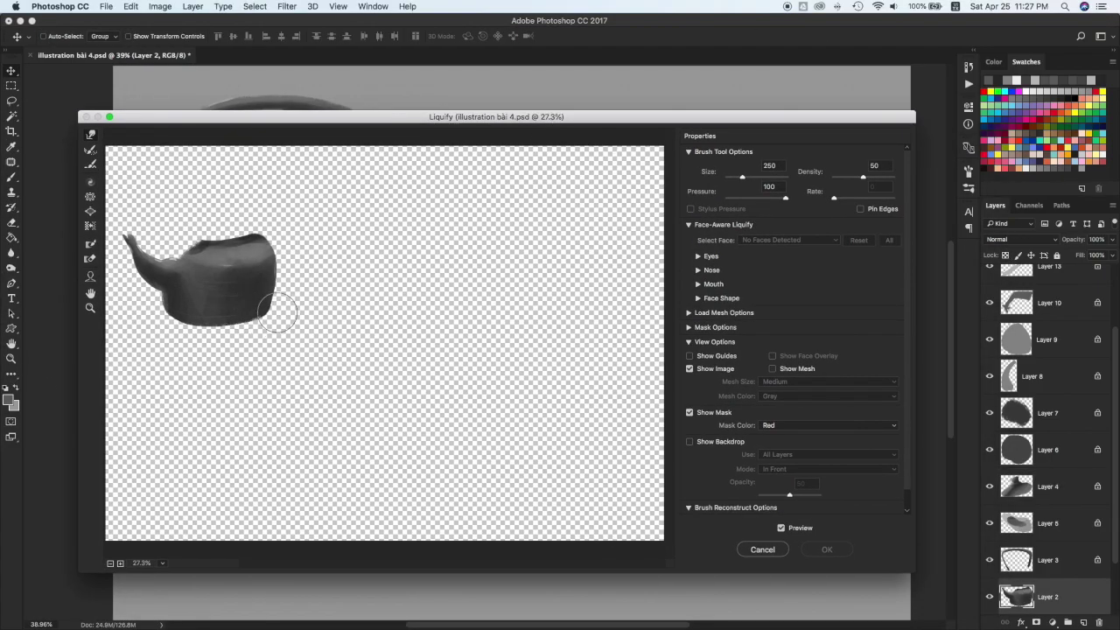
pyautogui.press(']')
pyautogui.press(']')
pyautogui.press(']')
pyautogui.press('super+plus')
pyautogui.press('super+plus')
pyautogui.moveTo(275, 307)
pyautogui.mouseDown()
pyautogui.moveTo(410, 385)
pyautogui.moveTo(340, 396)
pyautogui.mouseUp()
pyautogui.press(']')
pyautogui.press(']')
pyautogui.press(']')
pyautogui.moveTo(361, 326); pyautogui.dragTo(372, 319)
pyautogui.moveTo(356, 374)
pyautogui.mouseDown()
pyautogui.moveTo(217, 383)
pyautogui.moveTo(298, 388)
pyautogui.moveTo(242, 390)
pyautogui.moveTo(273, 396)
pyautogui.moveTo(239, 386)
pyautogui.moveTo(324, 385)
pyautogui.moveTo(358, 356)
pyautogui.moveTo(373, 302)
pyautogui.mouseUp()
# Taper the body's lower left side and base with a size 400 Liquify brush, and apply the distortion
pyautogui.press('[')
pyautogui.press('[')
pyautogui.press('[')
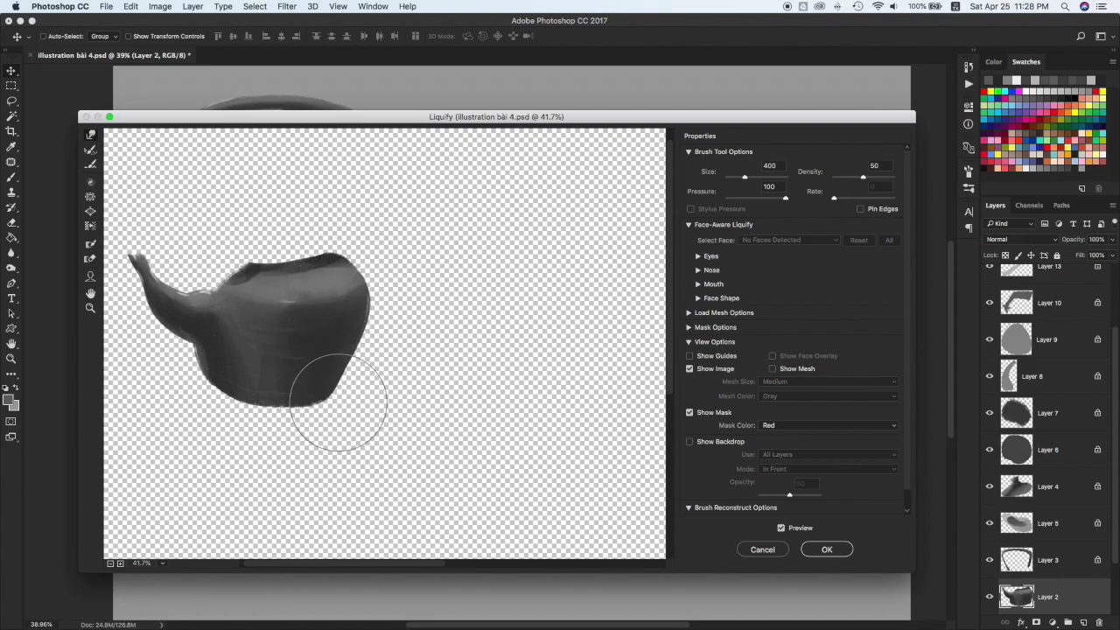
pyautogui.moveTo(202, 369)
pyautogui.mouseDown()
pyautogui.moveTo(233, 388)
pyautogui.moveTo(290, 391)
pyautogui.mouseUp()
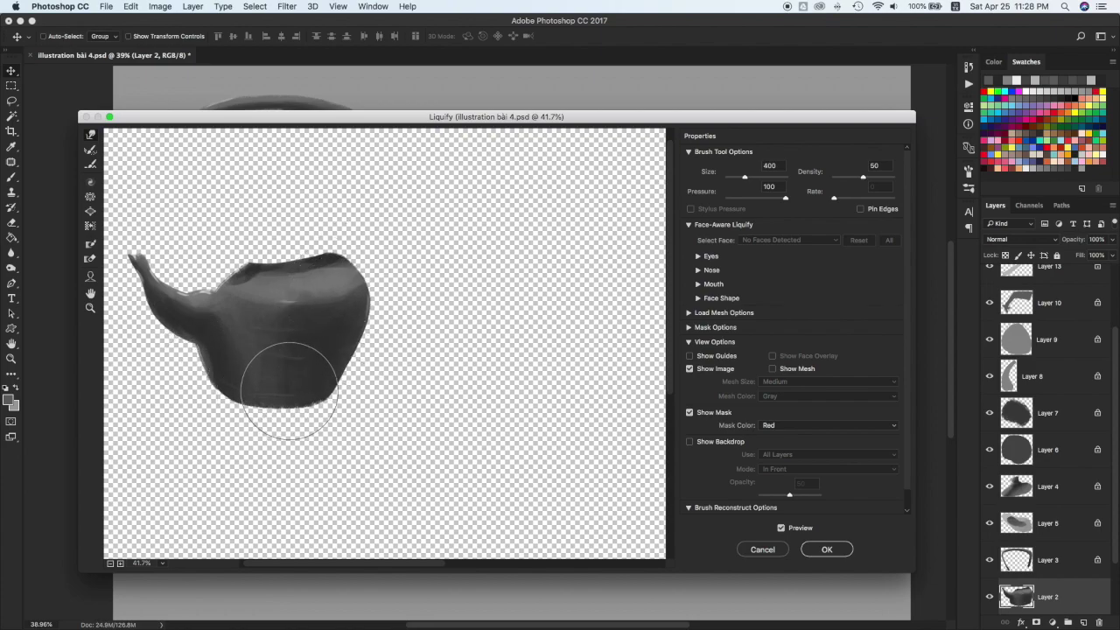
pyautogui.click(835, 549)
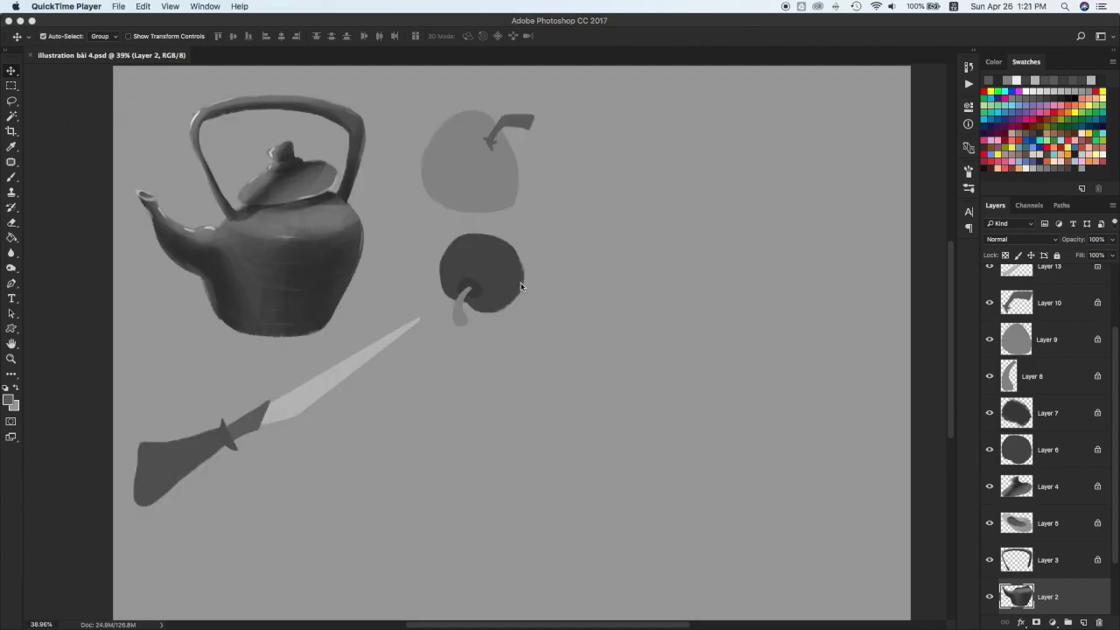
# Select the upper fruit's layer and shade its lower and right sides with a darker grey brush at 40% opacity
pyautogui.click(469, 170)
pyautogui.click(1055, 157)
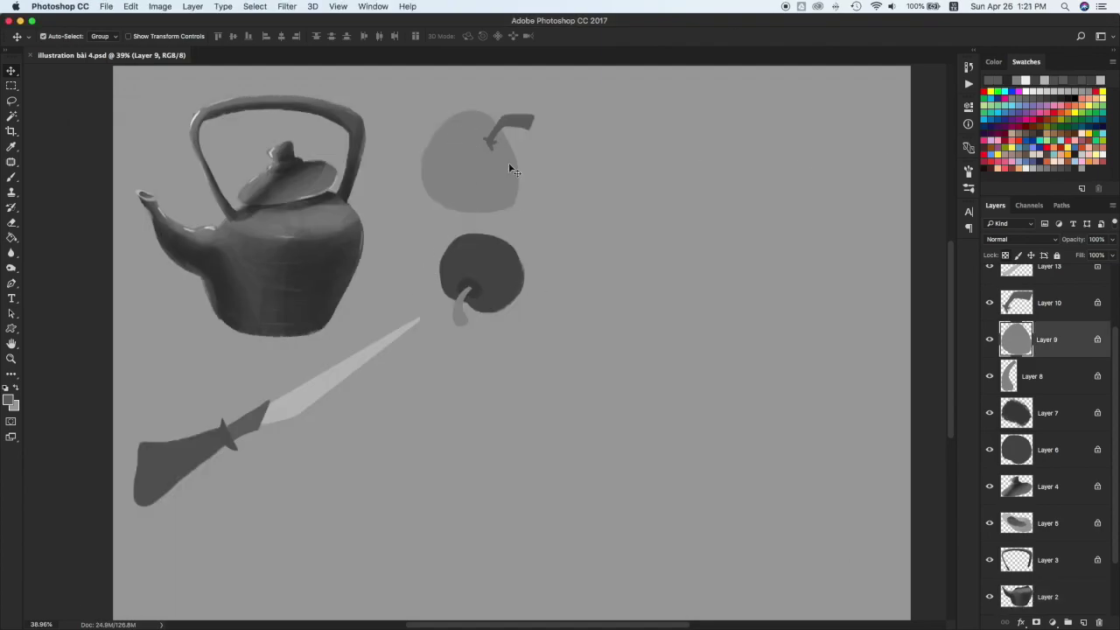
pyautogui.press('b')
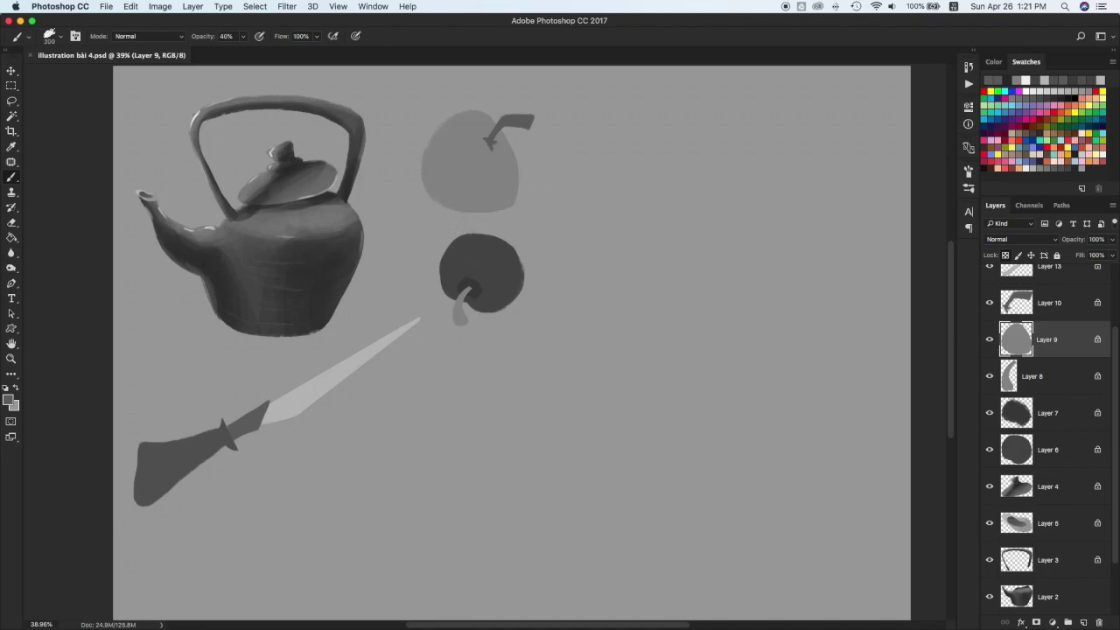
pyautogui.press('super+Tab')
pyautogui.click(477, 186)
pyautogui.moveTo(442, 199)
pyautogui.mouseDown()
pyautogui.moveTo(508, 157)
pyautogui.moveTo(473, 195)
pyautogui.mouseUp()
pyautogui.moveTo(524, 168); pyautogui.dragTo(466, 203)
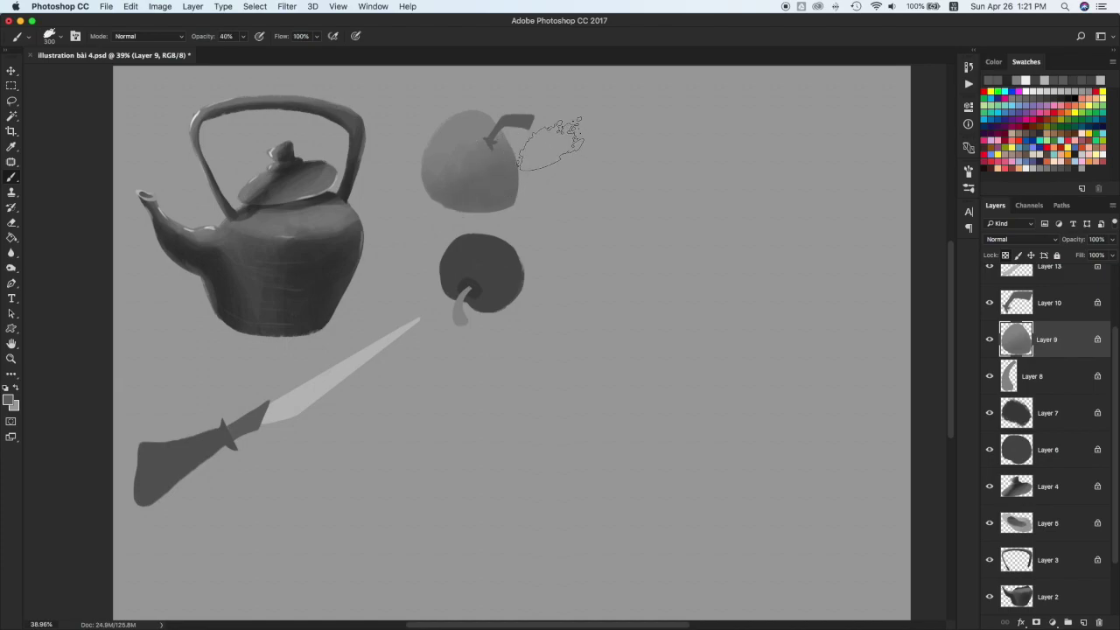
# Shade the upper fruit's right and lower-left areas with a darker grey swatch, using a size 300 brush at 40% opacity
pyautogui.click(1061, 168)
pyautogui.moveTo(482, 180)
pyautogui.mouseDown()
pyautogui.moveTo(529, 156)
pyautogui.moveTo(461, 181)
pyautogui.moveTo(501, 158)
pyautogui.mouseUp()
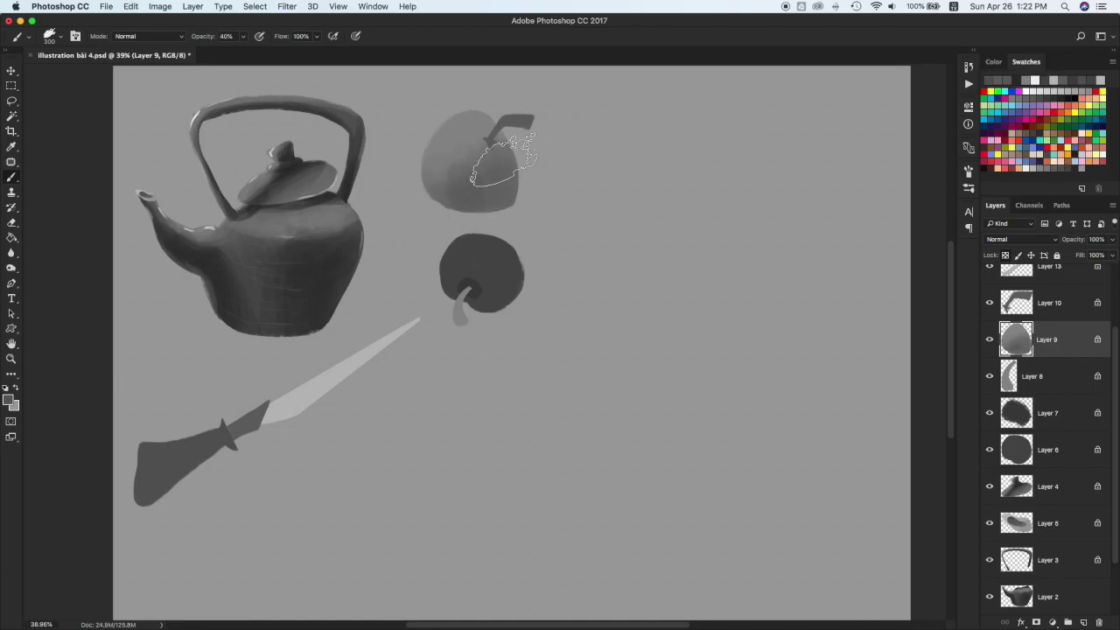
pyautogui.moveTo(424, 209)
pyautogui.mouseDown()
pyautogui.moveTo(480, 170)
pyautogui.moveTo(472, 202)
pyautogui.moveTo(456, 191)
pyautogui.mouseUp()
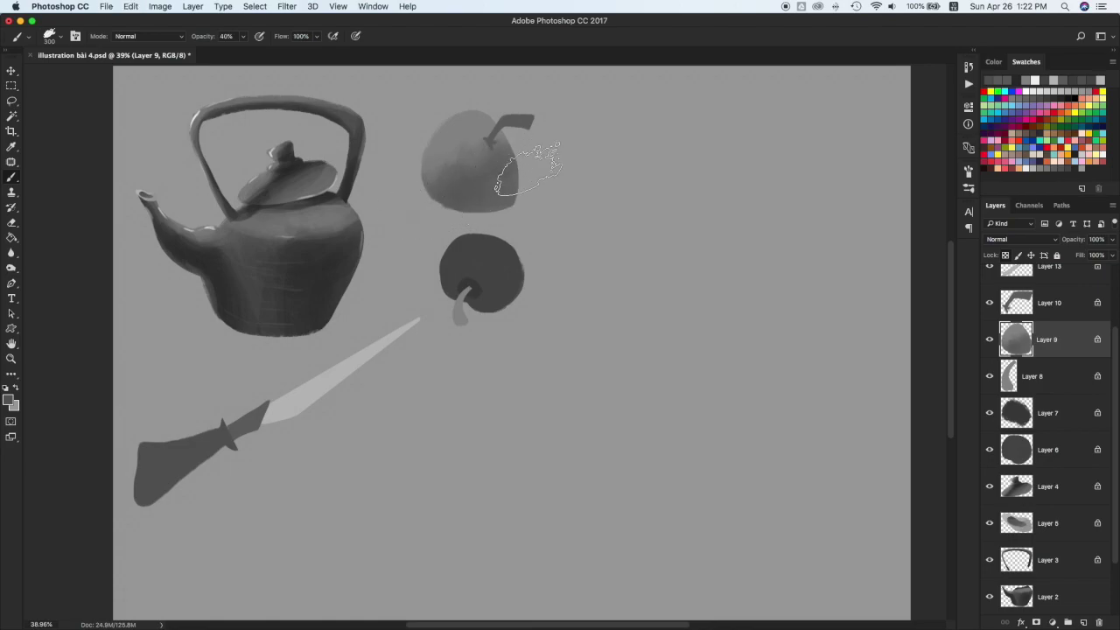
# Choose a lighter grey swatch and lighten the upper fruit's upper-left side, reducing the brush to size 200
pyautogui.click(1032, 168)
pyautogui.press('super+z')
pyautogui.moveTo(452, 135)
pyautogui.mouseDown()
pyautogui.moveTo(505, 98)
pyautogui.moveTo(448, 150)
pyautogui.moveTo(478, 136)
pyautogui.moveTo(500, 191)
pyautogui.moveTo(533, 153)
pyautogui.moveTo(496, 221)
pyautogui.mouseUp()
pyautogui.press('super+z')
pyautogui.press('[')
pyautogui.press('[')
pyautogui.press('super+z')
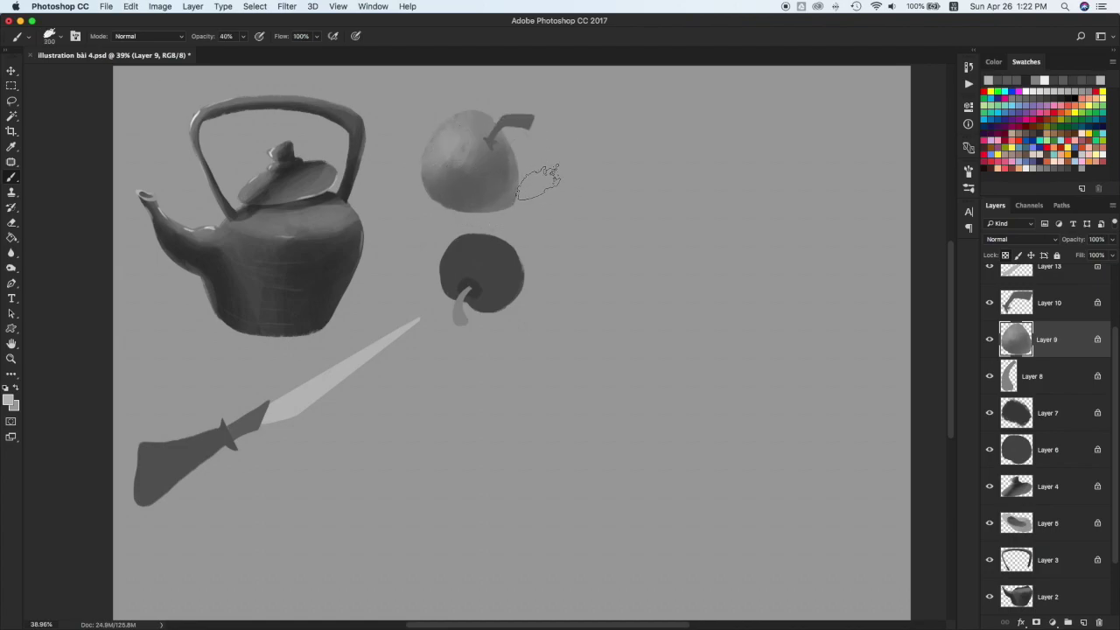
# Refine the light greys around the upper fruit's stem hollow and right side with the brush reduced to 175 and 90
pyautogui.press('[')
pyautogui.press('[')
pyautogui.press('[')
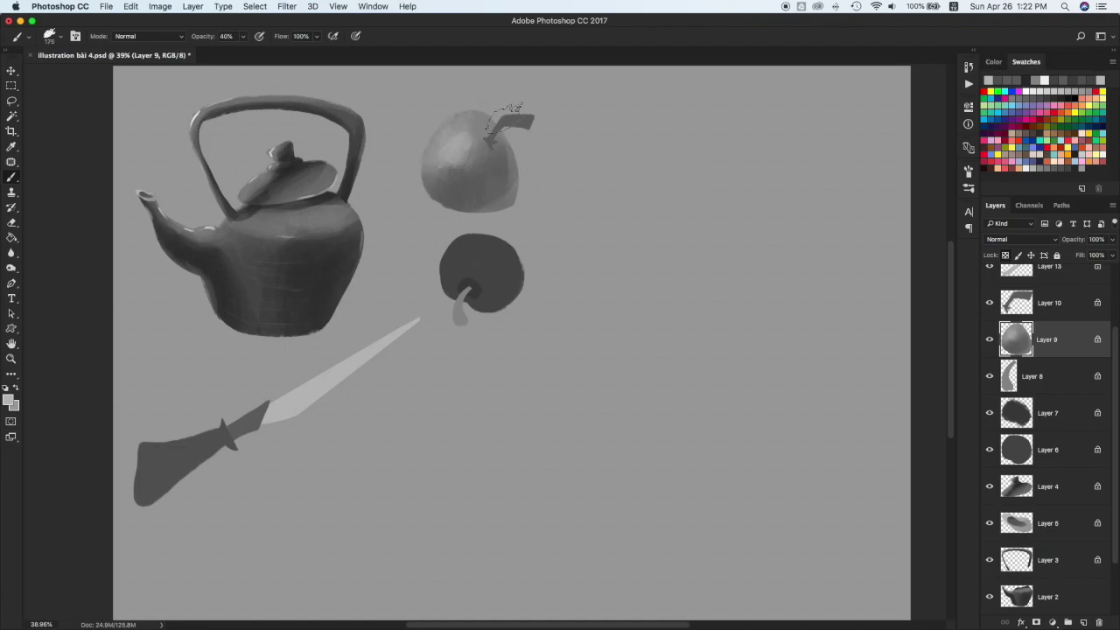
pyautogui.press('[')
pyautogui.press('[')
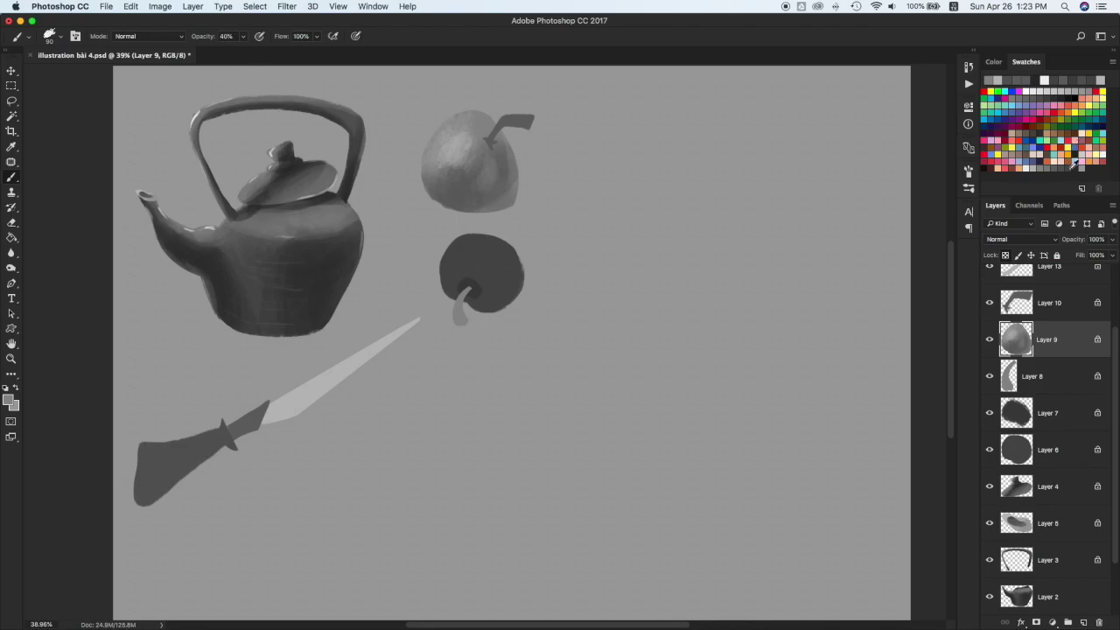
# Sample dark grey from the upper fruit's stem and darken the hollow at its base with size 90 and 125 brushes
pyautogui.keyDown('alt'); pyautogui.click(497, 132); pyautogui.keyUp('alt')
pyautogui.moveTo(490, 139); pyautogui.dragTo(496, 130)
pyautogui.press('super+z')
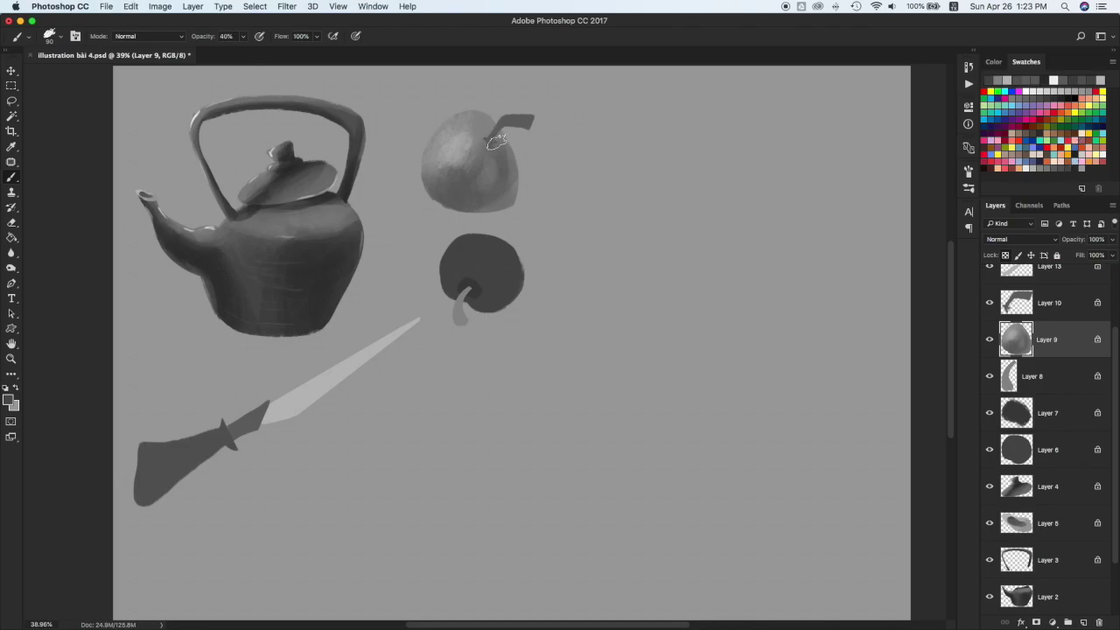
pyautogui.moveTo(481, 137); pyautogui.dragTo(486, 130)
pyautogui.press(']')
pyautogui.press(']')
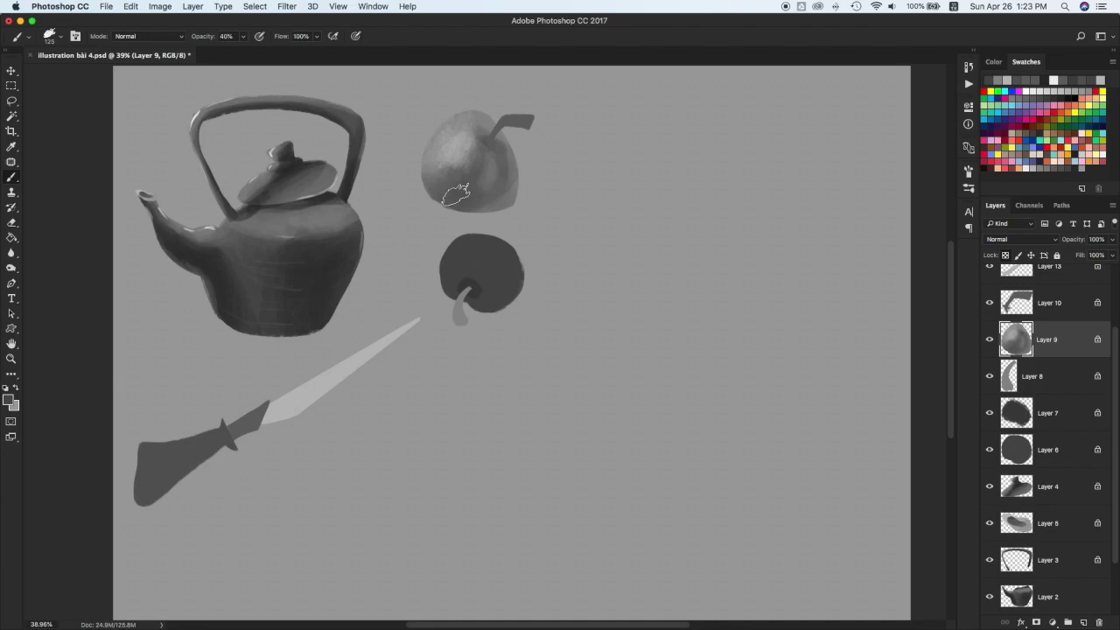
# Enlarge the brush to 300 and blend dark grey over the upper fruit's right and lower sides
pyautogui.moveTo(499, 182)
pyautogui.mouseDown()
pyautogui.moveTo(486, 194)
pyautogui.moveTo(493, 183)
pyautogui.mouseUp()
pyautogui.press('super+z')
pyautogui.press(']')
pyautogui.press(']')
pyautogui.press(']')
pyautogui.press(']')
pyautogui.press(']')
pyautogui.moveTo(490, 208)
pyautogui.mouseDown()
pyautogui.moveTo(521, 185)
pyautogui.moveTo(511, 208)
pyautogui.moveTo(516, 167)
pyautogui.mouseUp()
pyautogui.press('super+z')
# Undo the last dark strokes near the upper fruit's stem
pyautogui.moveTo(505, 97); pyautogui.dragTo(526, 128)
pyautogui.press('super+alt+z')
pyautogui.press('super+alt+z')
pyautogui.press('super+alt+z')
pyautogui.press('super+alt+z')
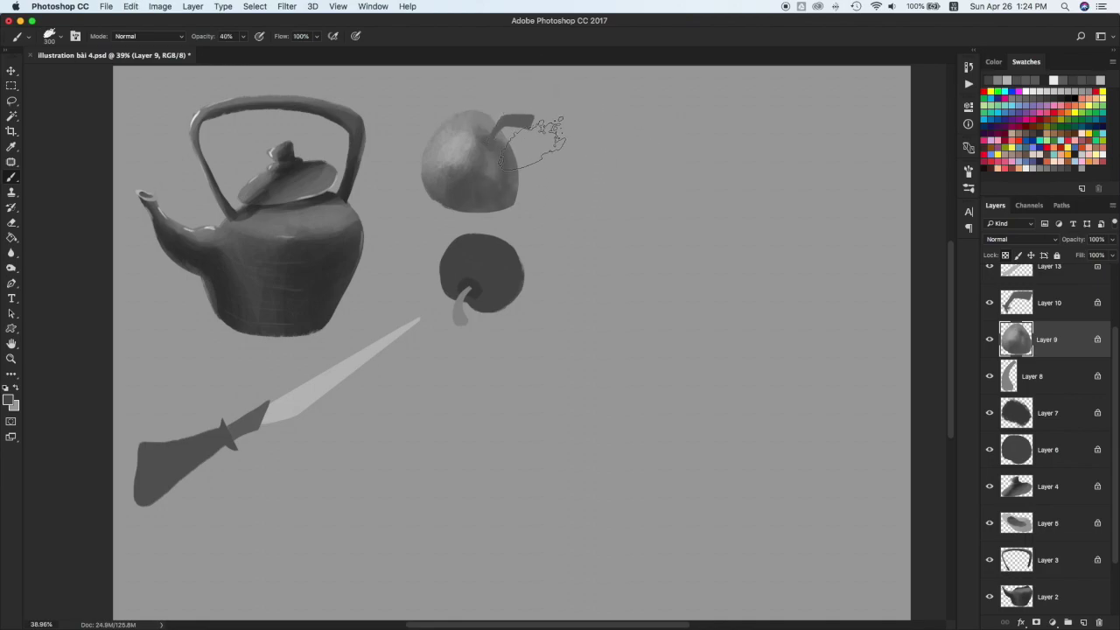
# Select the upper fruit's stem layer and paint its dark and light sides with a size 80 brush
pyautogui.keyDown('super'); pyautogui.click(524, 127); pyautogui.keyUp('super')
pyautogui.press('[')
pyautogui.press('[')
pyautogui.press('[')
pyautogui.press('[')
pyautogui.press('[')
pyautogui.press('[')
pyautogui.press('[')
pyautogui.press('[')
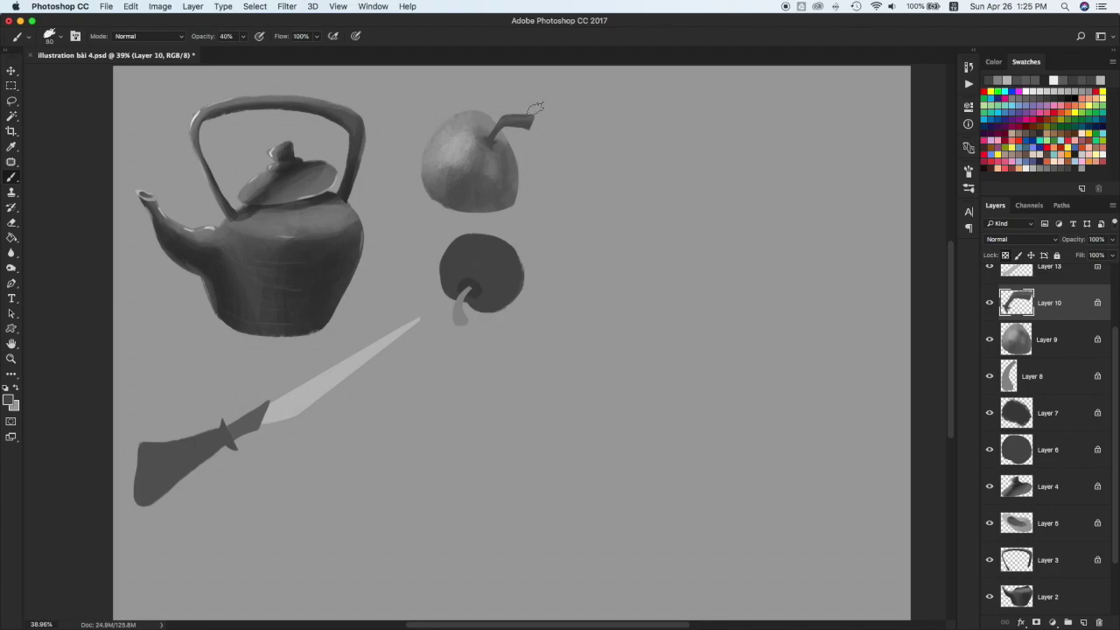
pyautogui.moveTo(534, 113); pyautogui.dragTo(536, 115)
pyautogui.press('x')
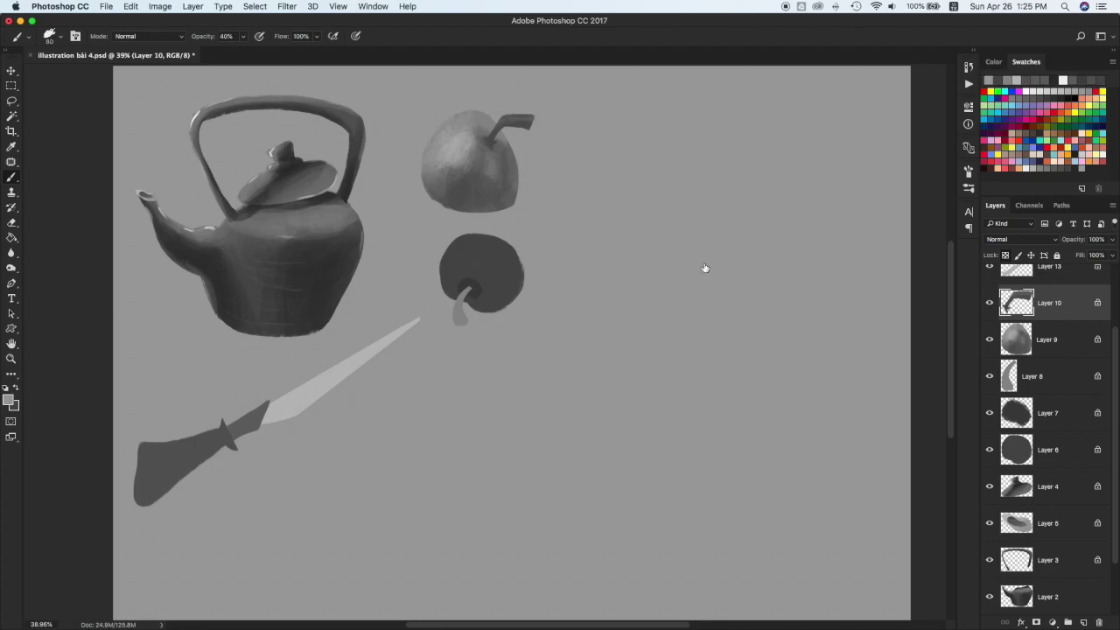
pyautogui.moveTo(505, 115); pyautogui.dragTo(532, 116)
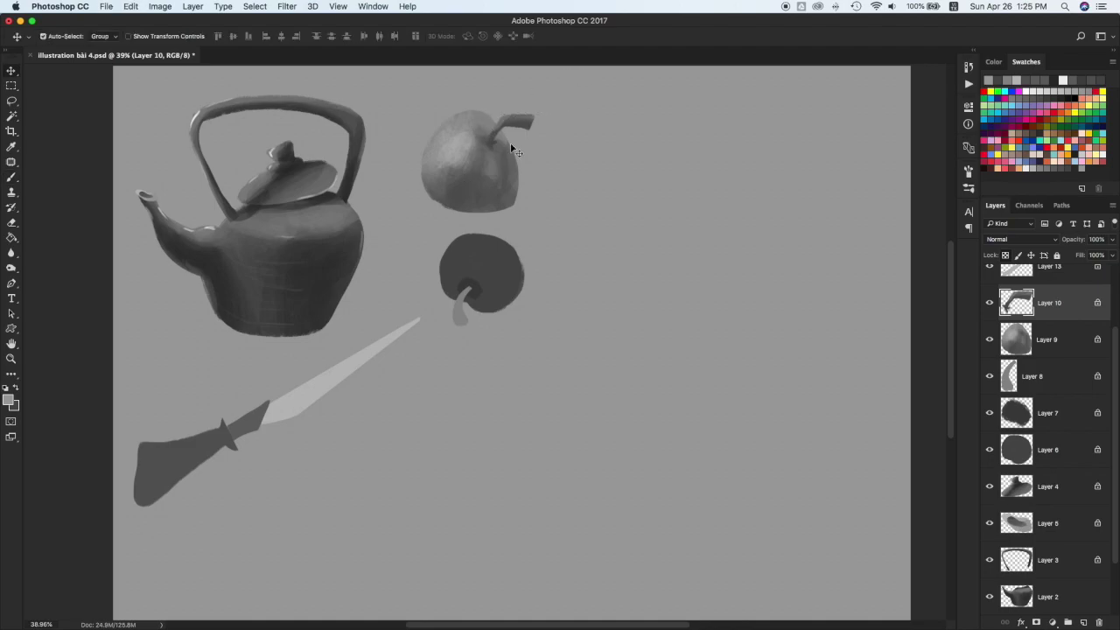
# Select the upper fruit's body layer and deepen the dark hollow around the stem base with a size 60 brush
pyautogui.keyDown('super'); pyautogui.click(491, 152); pyautogui.keyUp('super')
pyautogui.press('x')
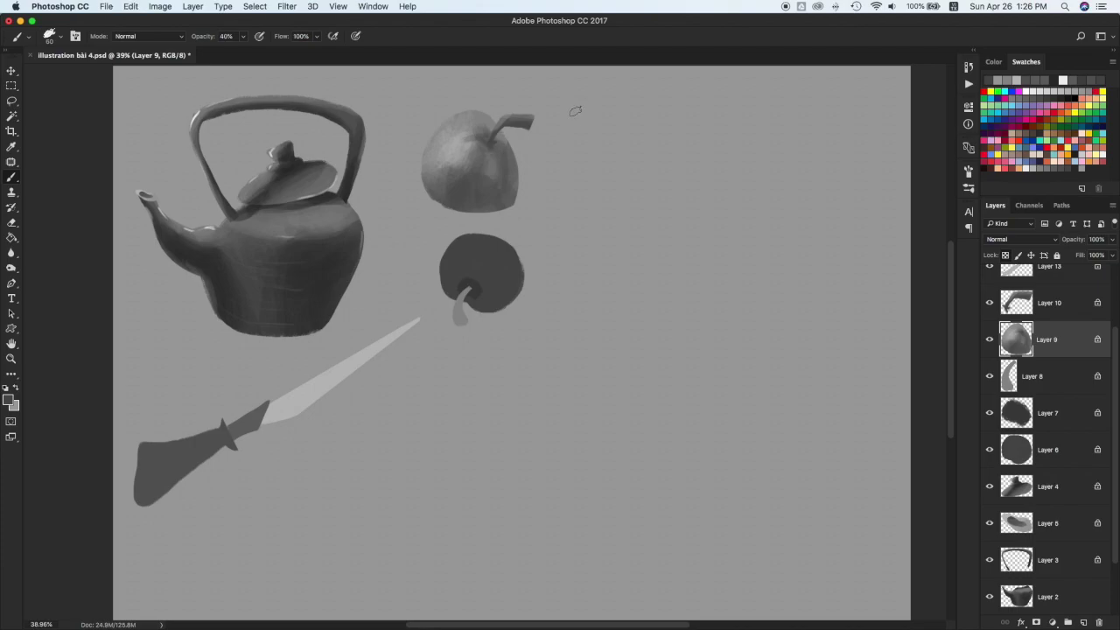
pyautogui.press('v')
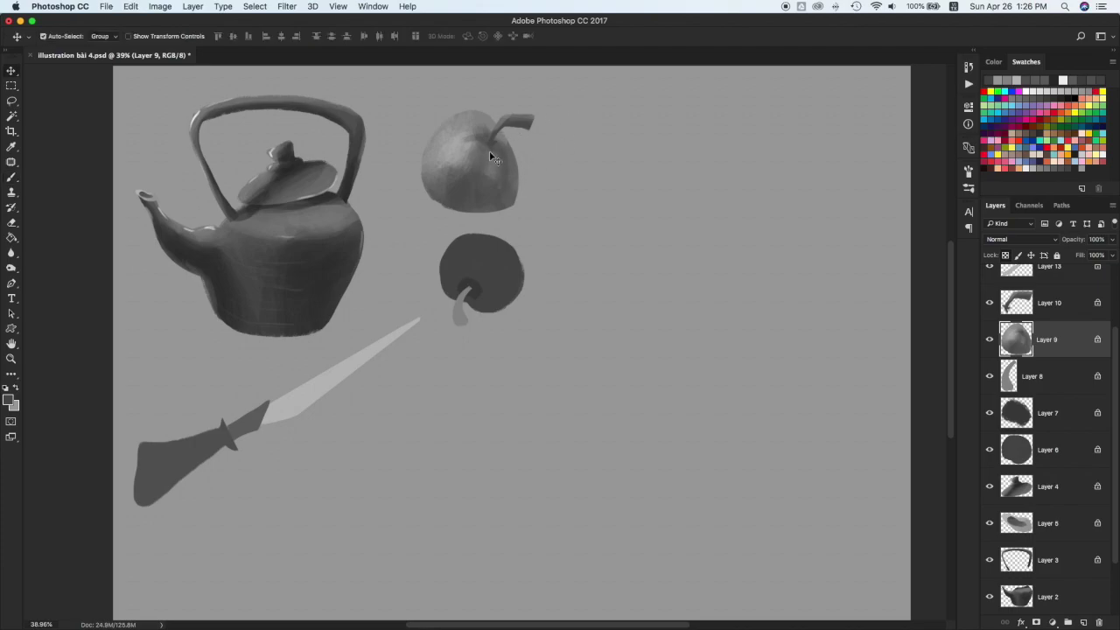
# Paint near-white highlights on the upper fruit's stem layer with a size 25 brush at 100% opacity
pyautogui.click(1033, 163)
pyautogui.press('b')
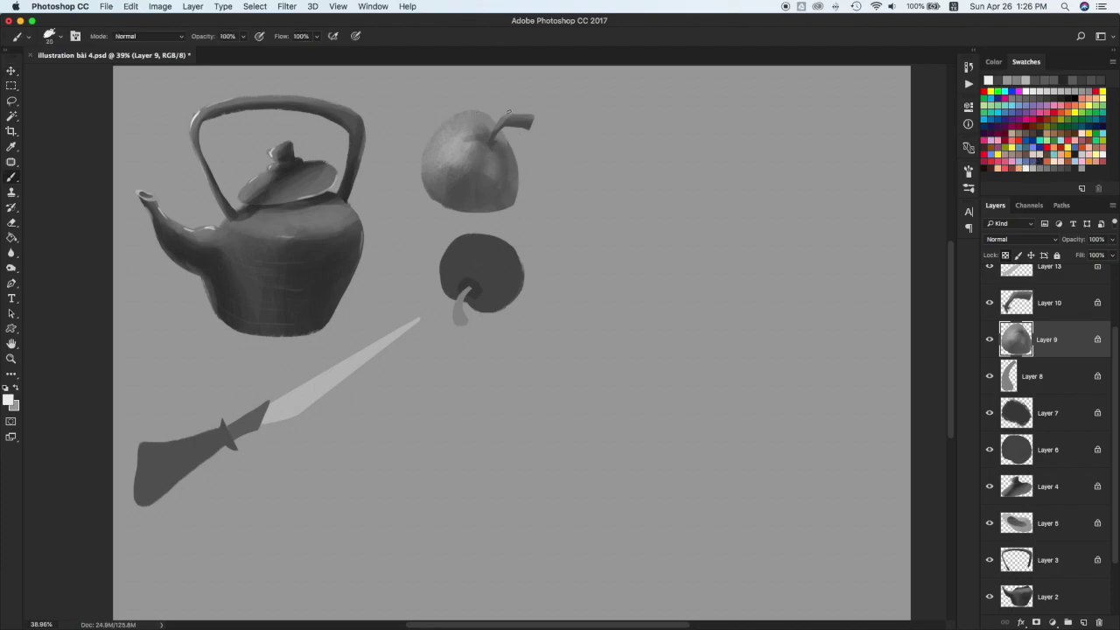
pyautogui.keyDown('ctrl'); pyautogui.click(523, 115); pyautogui.keyUp('ctrl')
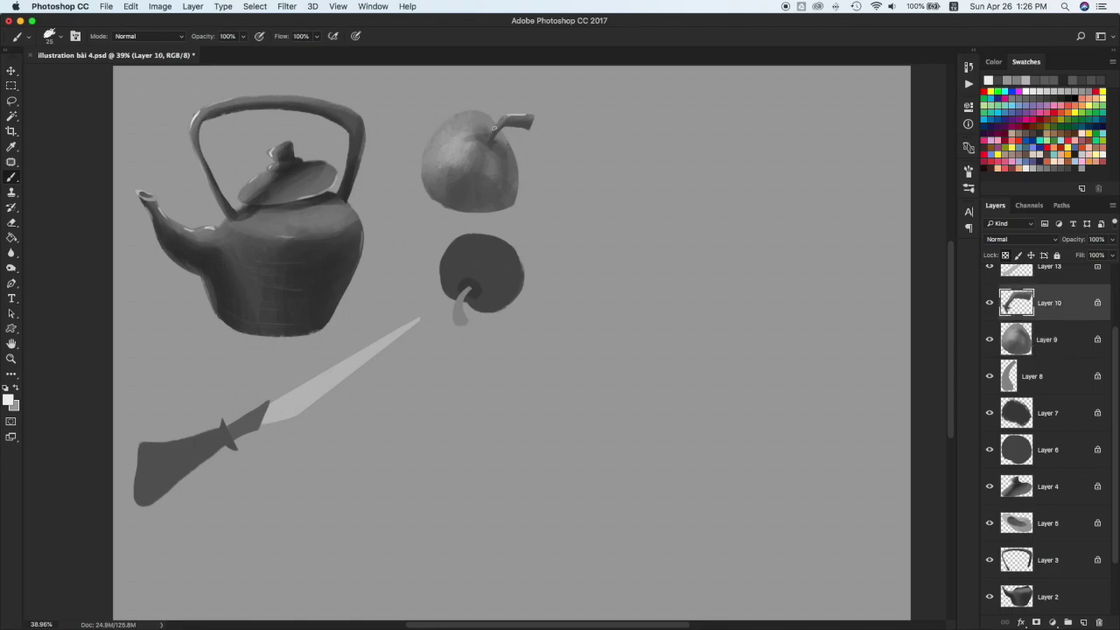
# Select the upper fruit's body layer, dab near-white highlights on its upper-left side, and touch up the stem hollow with sampled dark grey
pyautogui.click(1049, 341)
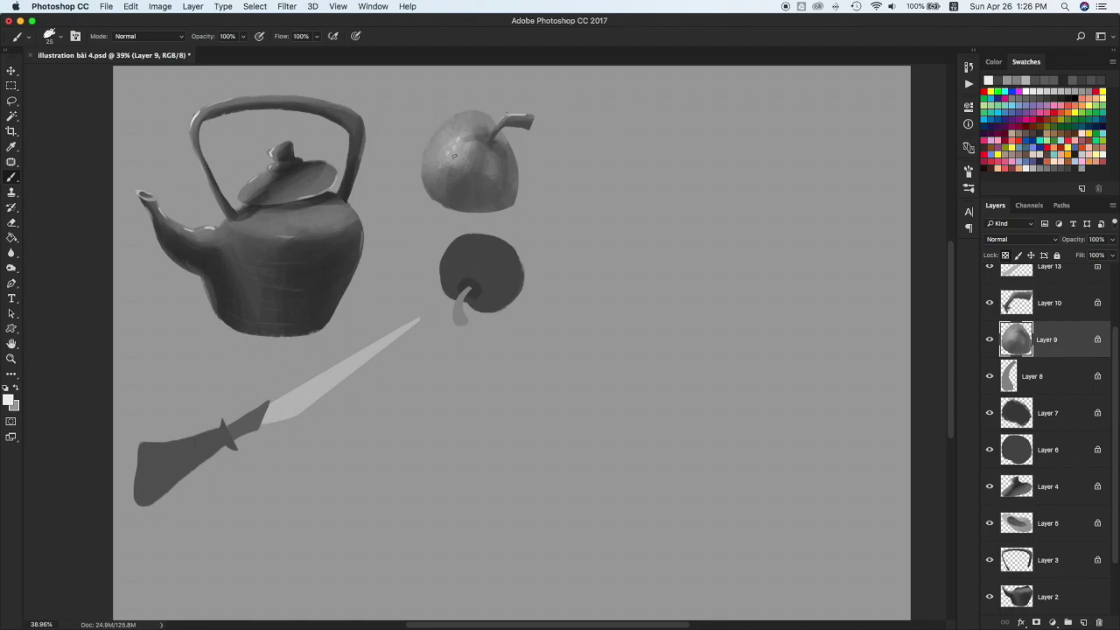
pyautogui.press('super+z')
pyautogui.moveTo(455, 150); pyautogui.dragTo(458, 144)
pyautogui.keyDown('alt'); pyautogui.click(496, 140); pyautogui.keyUp('alt')
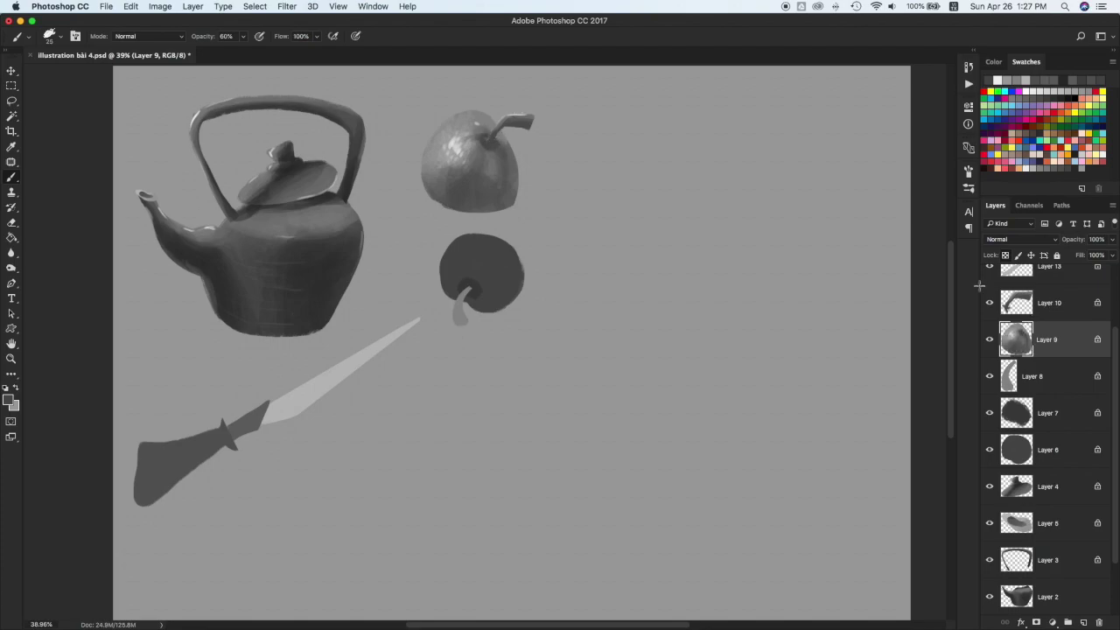
# Unlock transparency on the upper fruit's body layer and erase its lower-right corner into a rounder outline
pyautogui.keyDown('super'); pyautogui.click(495, 133); pyautogui.keyUp('super')
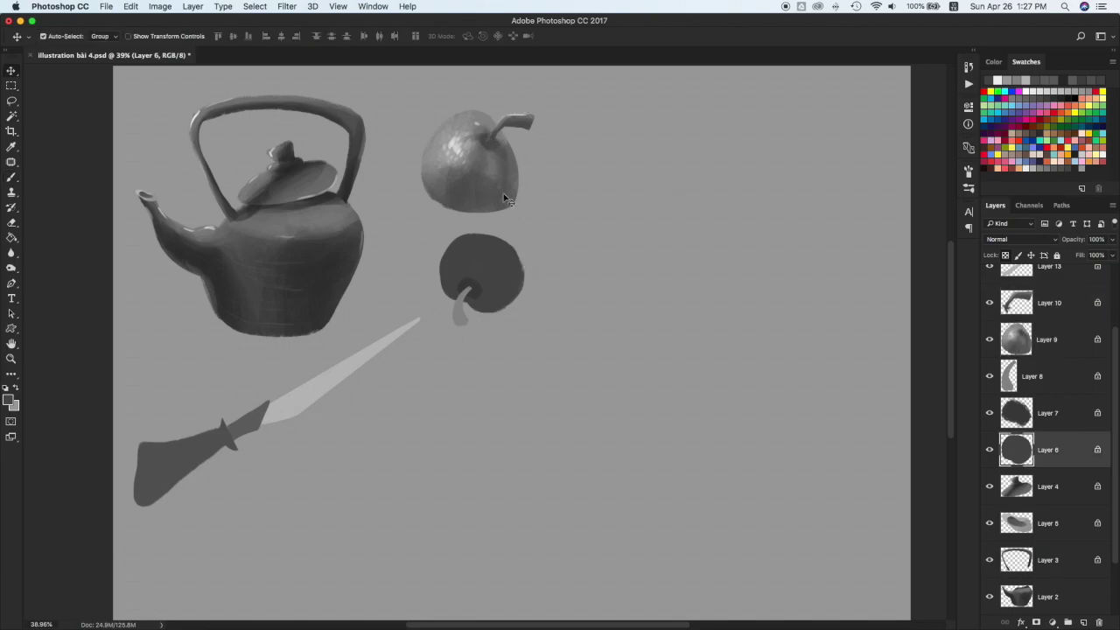
pyautogui.click(475, 174)
pyautogui.press('e')
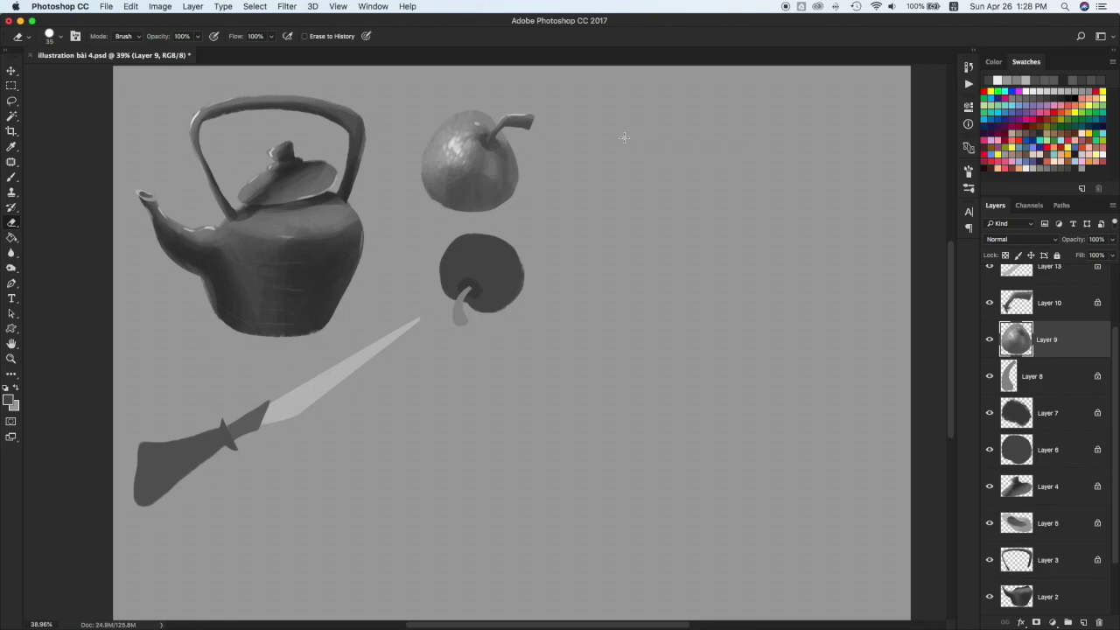
# Select the lower fruit's body layer and lighten its upper part with a mid-grey swatch and a size 400 brush
pyautogui.press('v')
pyautogui.click(510, 281)
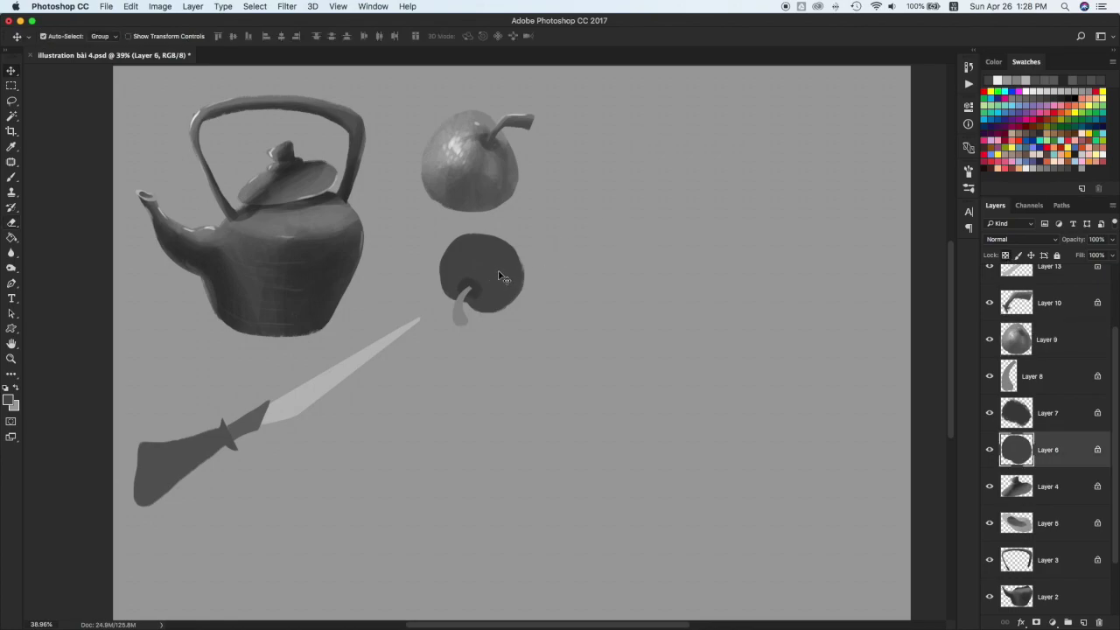
pyautogui.click(1056, 161)
pyautogui.press('b')
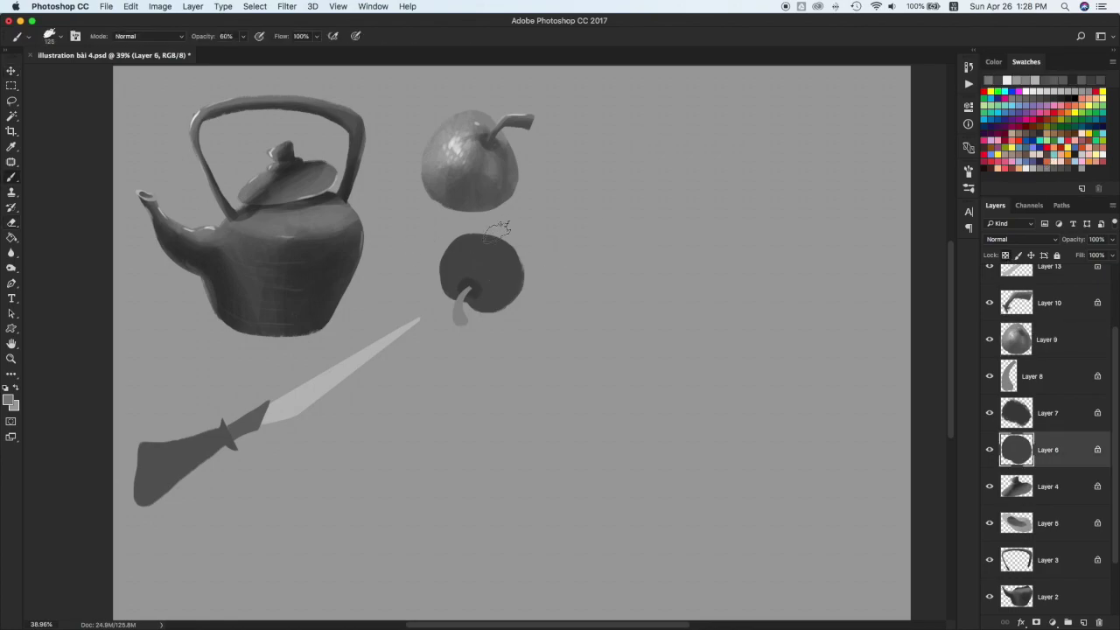
pyautogui.press('3')
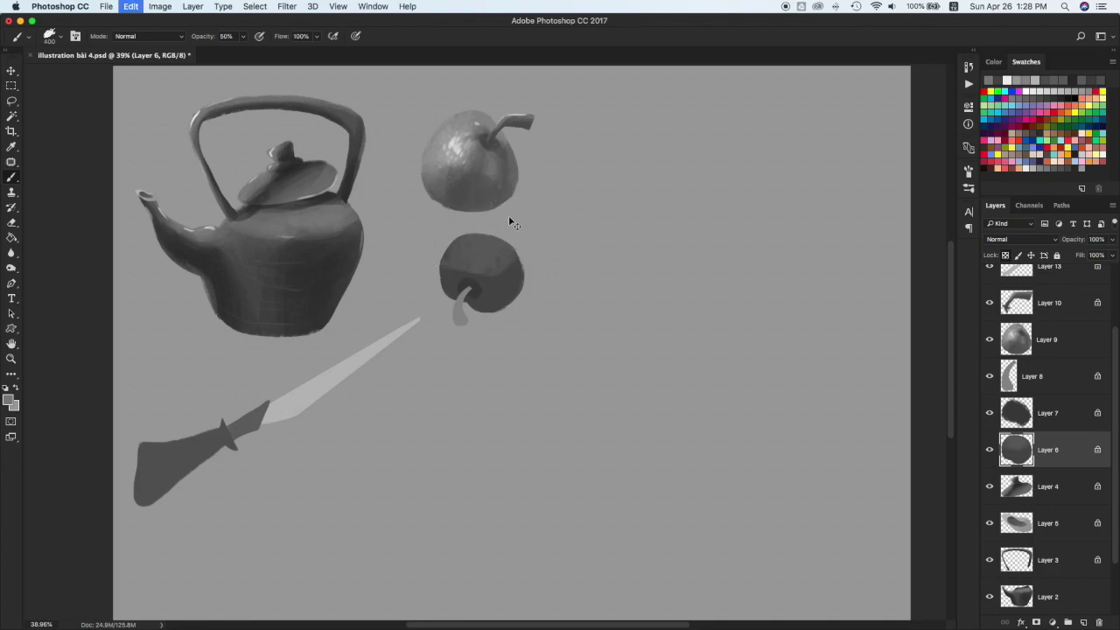
pyautogui.moveTo(507, 210); pyautogui.dragTo(555, 256)
# Blend mid and dark greys across the lower fruit's body with size 250 and 200 brushes at 30% opacity
pyautogui.press('[')
pyautogui.press('[')
pyautogui.press('[')
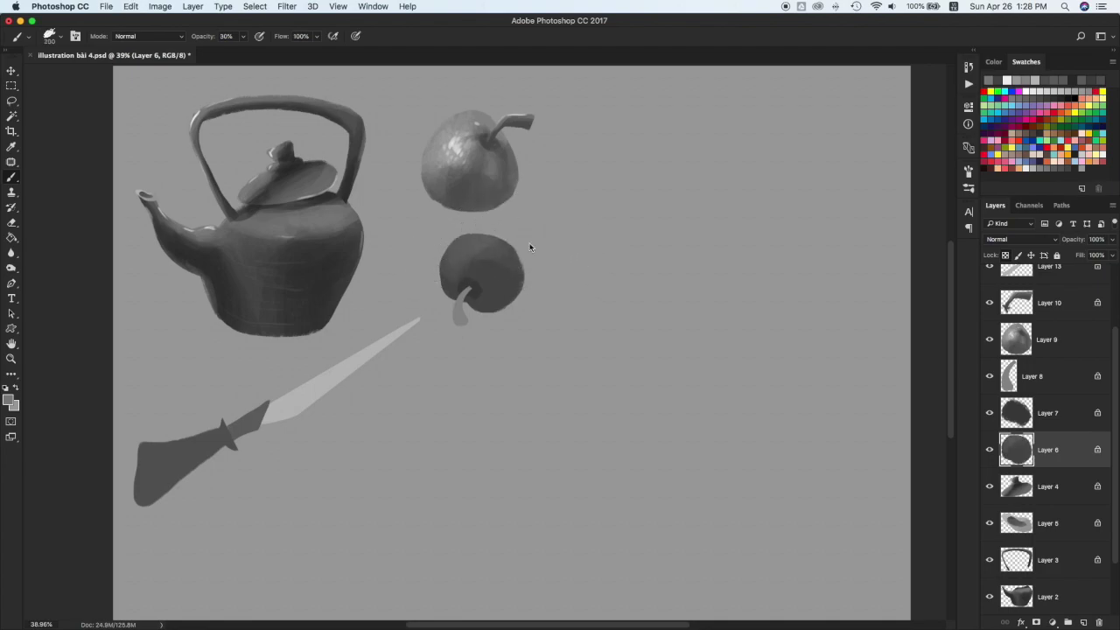
pyautogui.moveTo(490, 240); pyautogui.dragTo(478, 260)
pyautogui.moveTo(537, 290); pyautogui.dragTo(492, 319)
pyautogui.press('super+z')
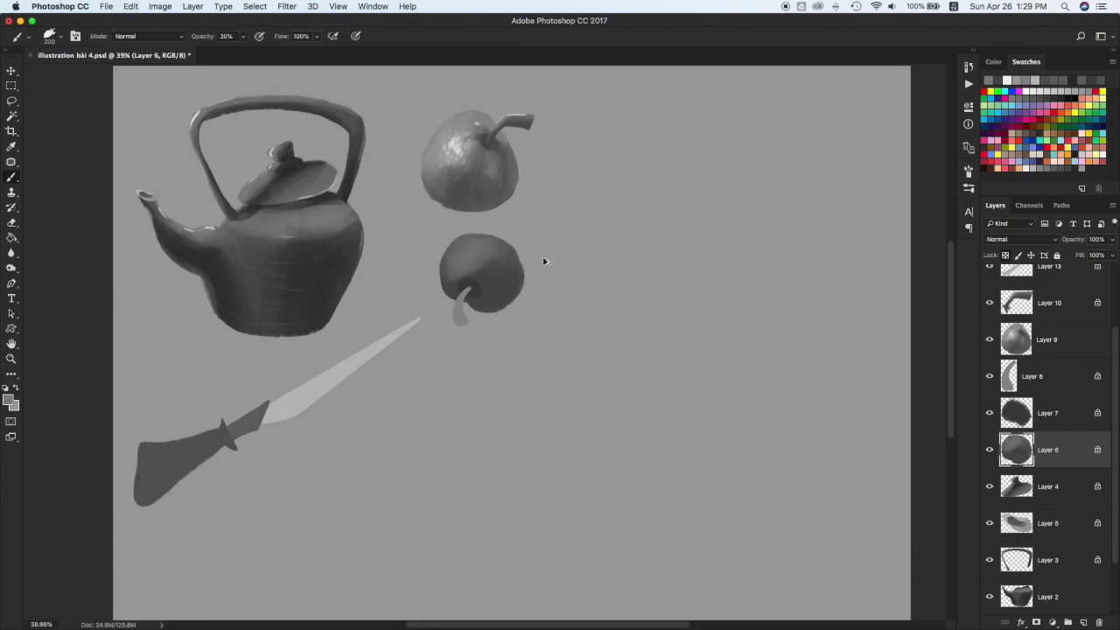
pyautogui.press('super+z')
pyautogui.press('super+z')
pyautogui.press('super+z')
pyautogui.press('super+z')
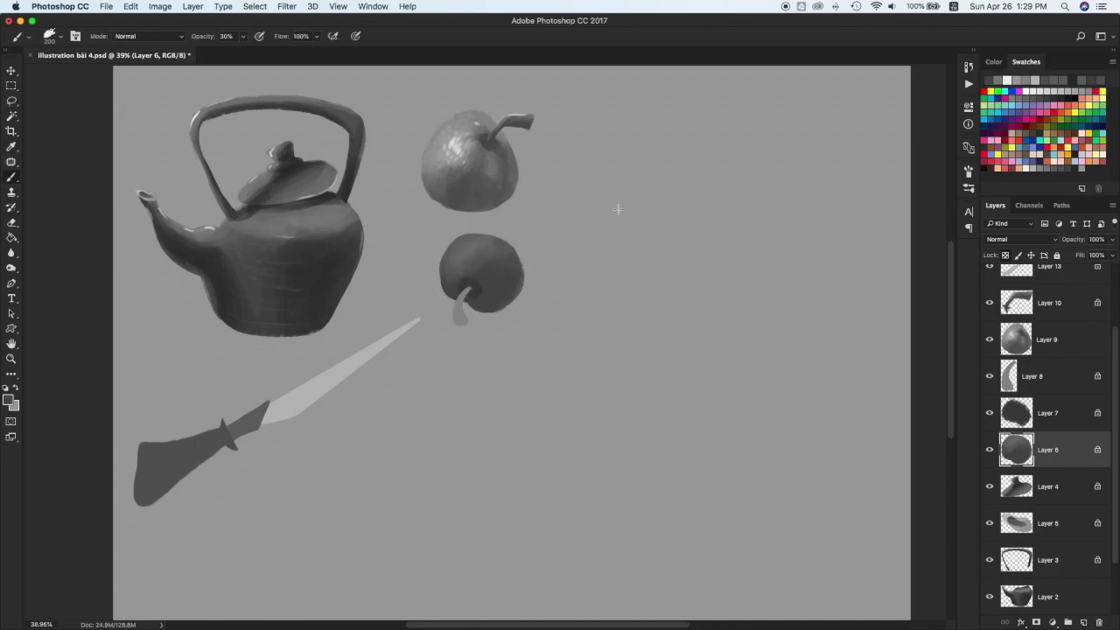
# Switch to light grey and lighten the top of the lower fruit with a size 125 brush
pyautogui.press('x')
pyautogui.press('[')
pyautogui.press('[')
pyautogui.press('[')
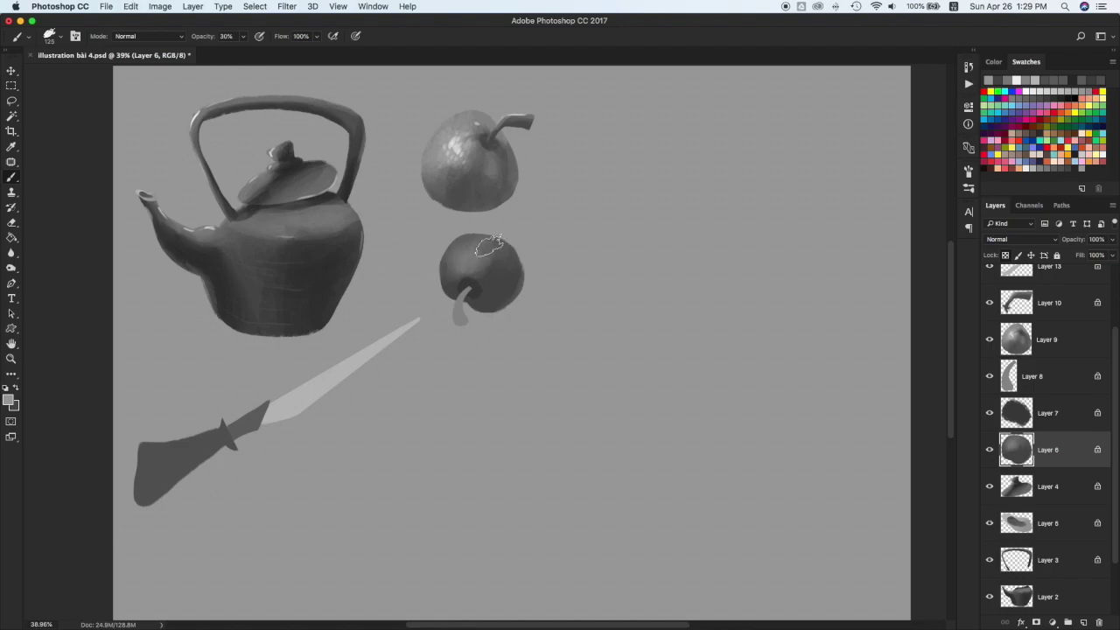
# Select the lower fruit's stem layer and darken the stem's right edge with a size 70 brush
pyautogui.keyDown('super'); pyautogui.click(461, 302); pyautogui.keyUp('super')
pyautogui.moveTo(471, 294); pyautogui.dragTo(466, 318)
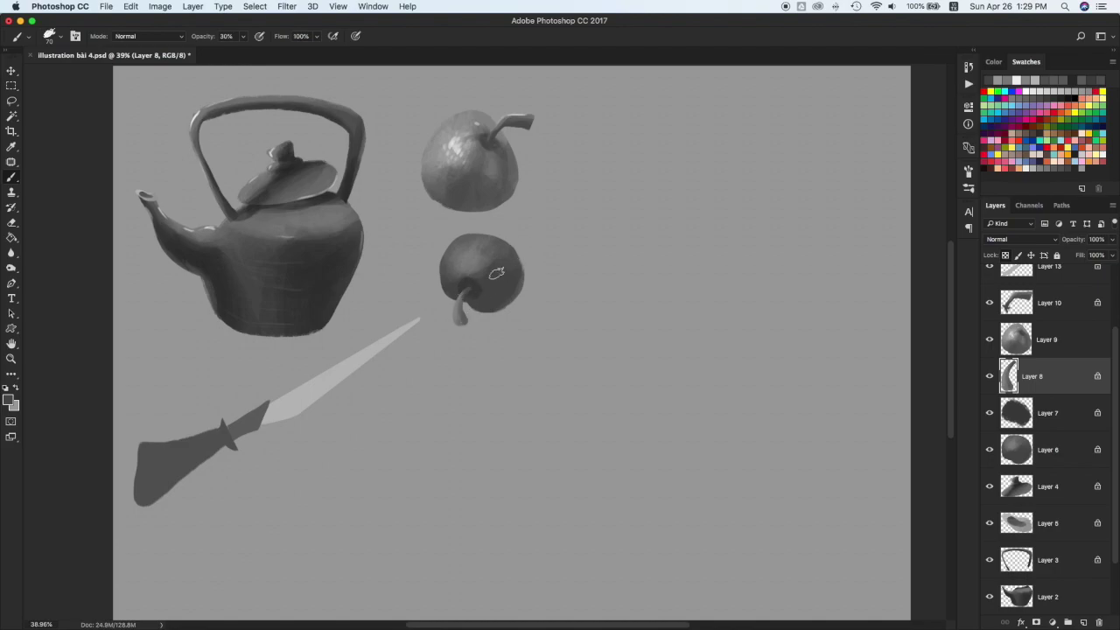
# Select the lower fruit's body layer again and darken its lower-right side with a near-black swatch and a size 150 brush
pyautogui.press('v')
pyautogui.click(504, 276)
pyautogui.press('b')
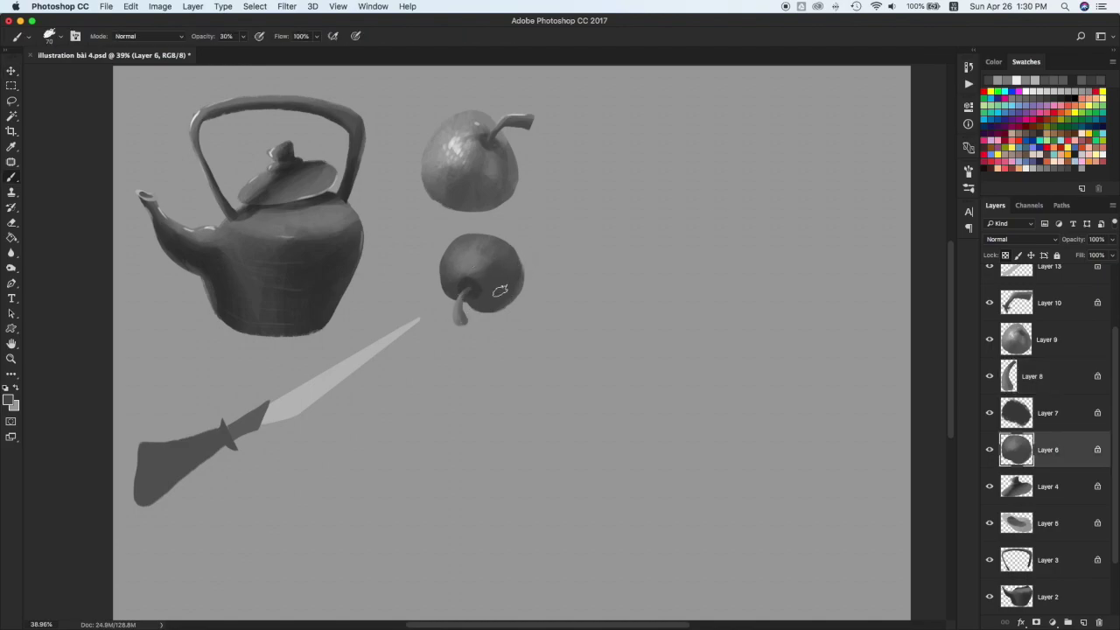
pyautogui.click(1080, 165)
pyautogui.press(']')
pyautogui.press(']')
pyautogui.press(']')
pyautogui.press(']')
pyautogui.press(']')
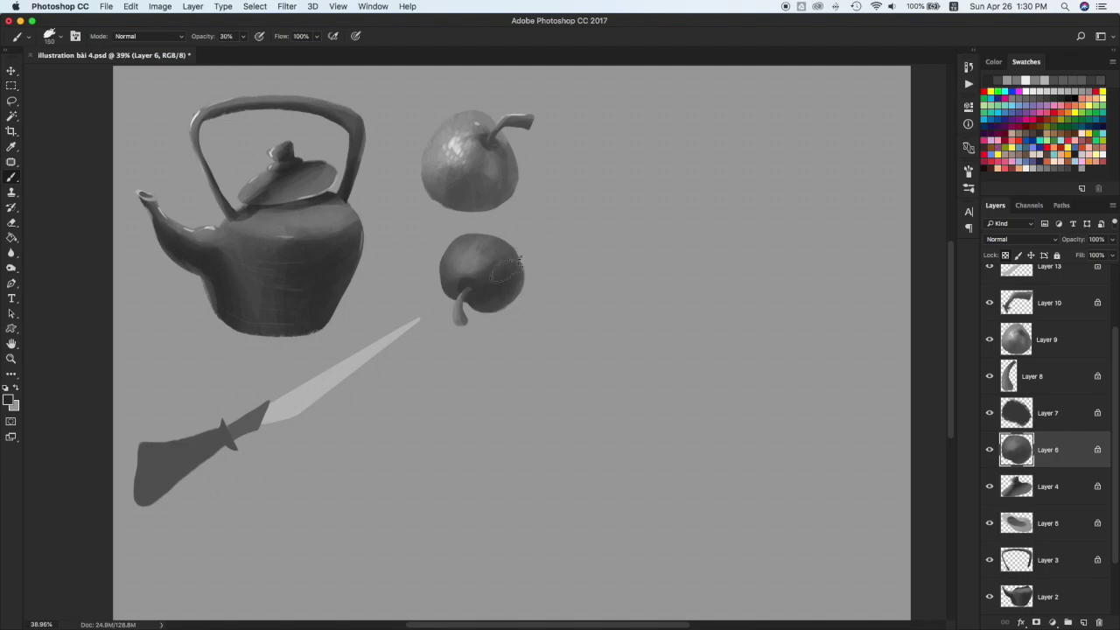
# Choose a near-white swatch and paint a bright highlight on the lower fruit's upper-left side with a size 70 brush
pyautogui.press('x')
pyautogui.moveTo(485, 249)
pyautogui.mouseDown()
pyautogui.moveTo(453, 267)
pyautogui.moveTo(471, 244)
pyautogui.mouseUp()
pyautogui.press('super+z')
pyautogui.click(1027, 168)
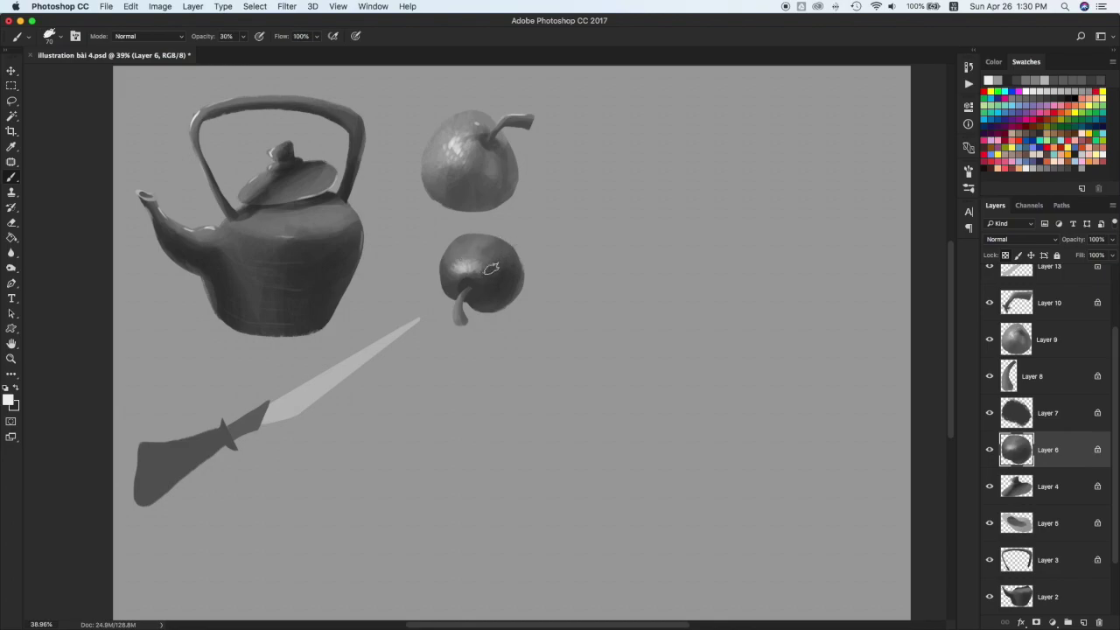
# Sample greys from the lower fruit and blend the shading around its stem hollow and left side
pyautogui.keyDown('alt'); pyautogui.click(494, 281); pyautogui.keyUp('alt')
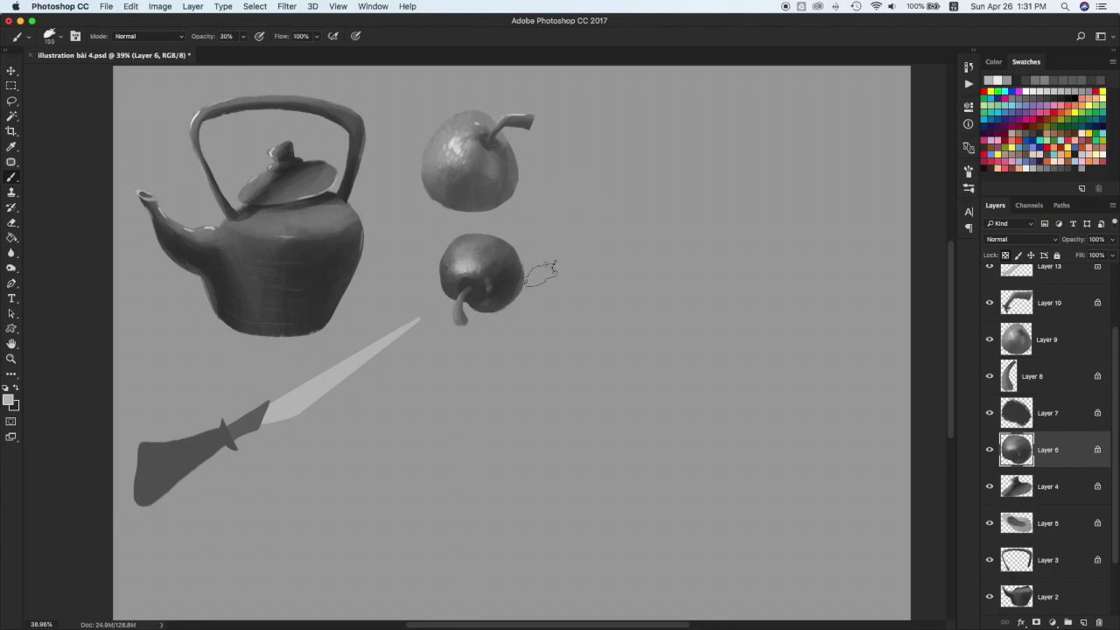
pyautogui.keyDown('alt'); pyautogui.click(479, 276); pyautogui.keyUp('alt')
pyautogui.moveTo(468, 284)
pyautogui.mouseDown()
pyautogui.moveTo(561, 280)
pyautogui.moveTo(438, 312)
pyautogui.moveTo(440, 279)
pyautogui.moveTo(441, 307)
pyautogui.moveTo(469, 327)
pyautogui.mouseUp()
pyautogui.click(1074, 166)
pyautogui.moveTo(453, 273)
pyautogui.mouseDown()
pyautogui.moveTo(484, 234)
pyautogui.moveTo(453, 266)
pyautogui.mouseUp()
# Erase along the lower fruit's right edge with a size 35 eraser to smooth its outline
pyautogui.press('e')
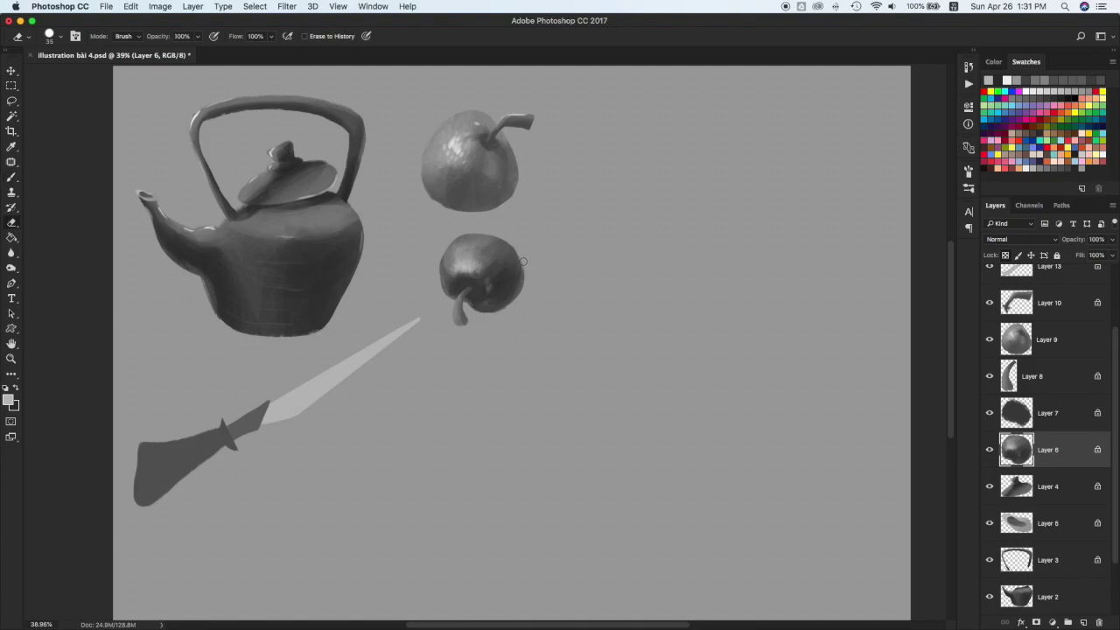
pyautogui.moveTo(525, 262); pyautogui.dragTo(525, 279)
pyautogui.press('b')
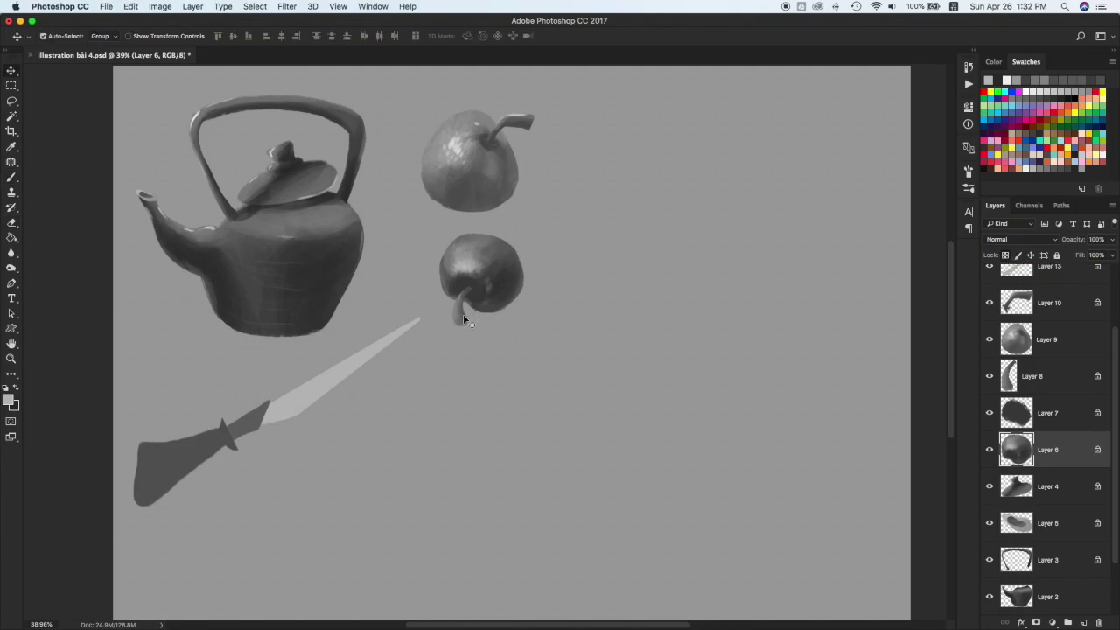
# Darken the lower fruit's stem on its own layer at 30% opacity, and choose a near-white swatch with a size 25 brush
pyautogui.click(1041, 376)
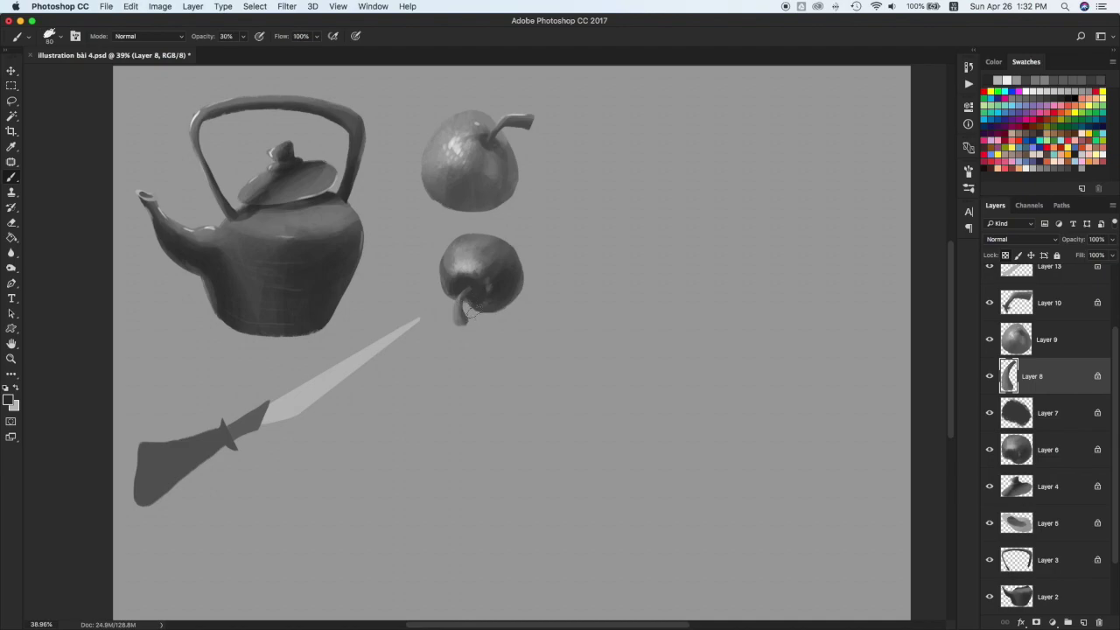
pyautogui.press('v')
pyautogui.click(1029, 168)
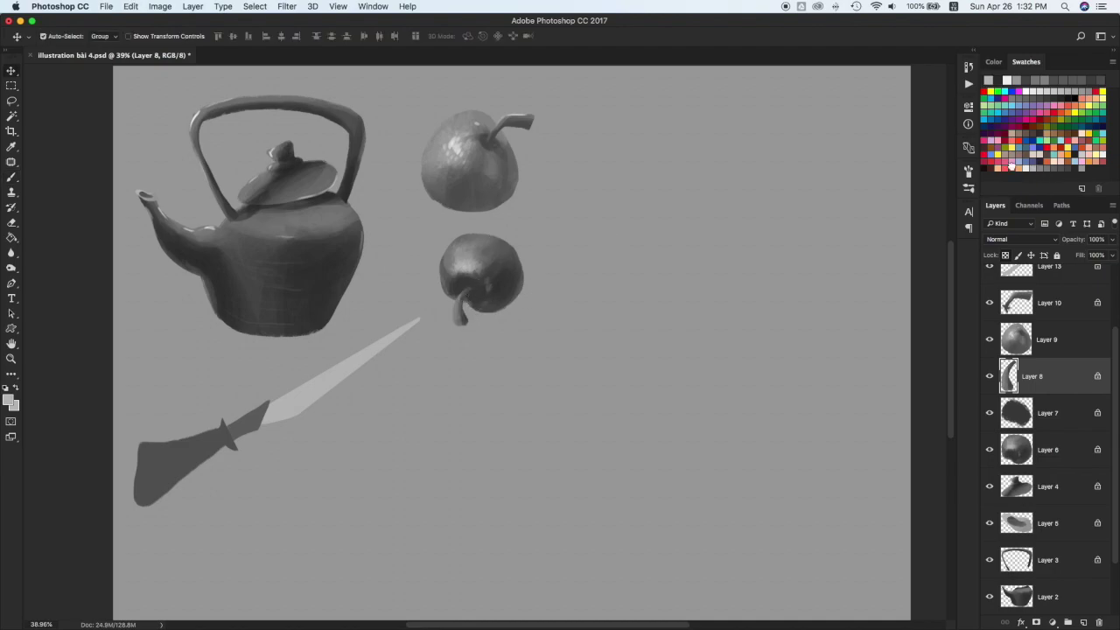
pyautogui.press('b')
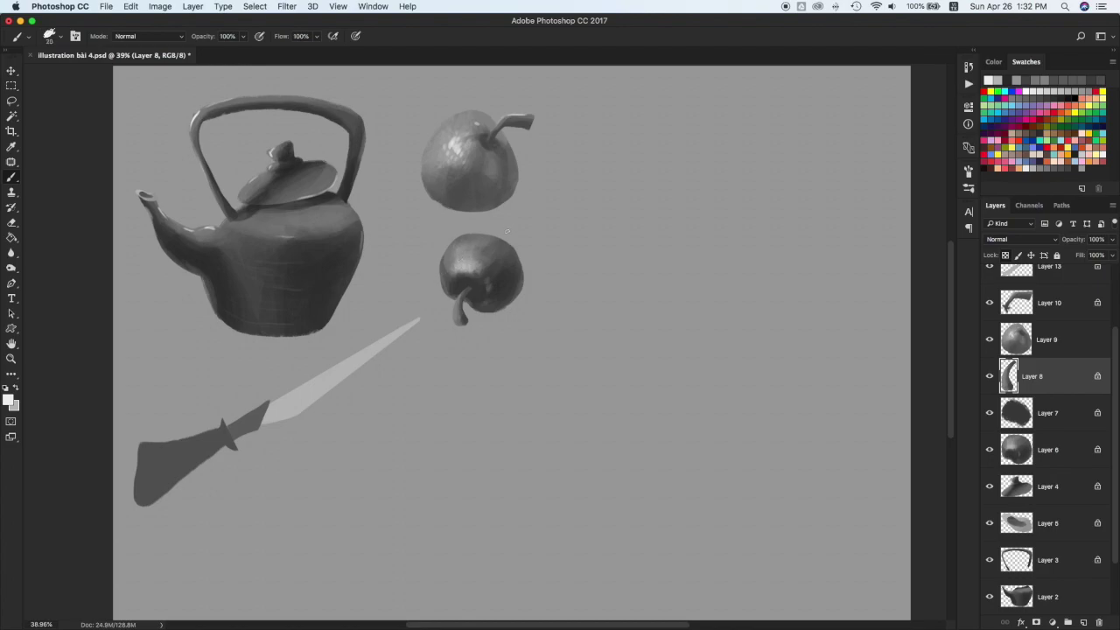
# Paint small highlights around the lower fruit's stem hollow on its body layer, and touch up the stem layer's shading
pyautogui.click(1041, 448)
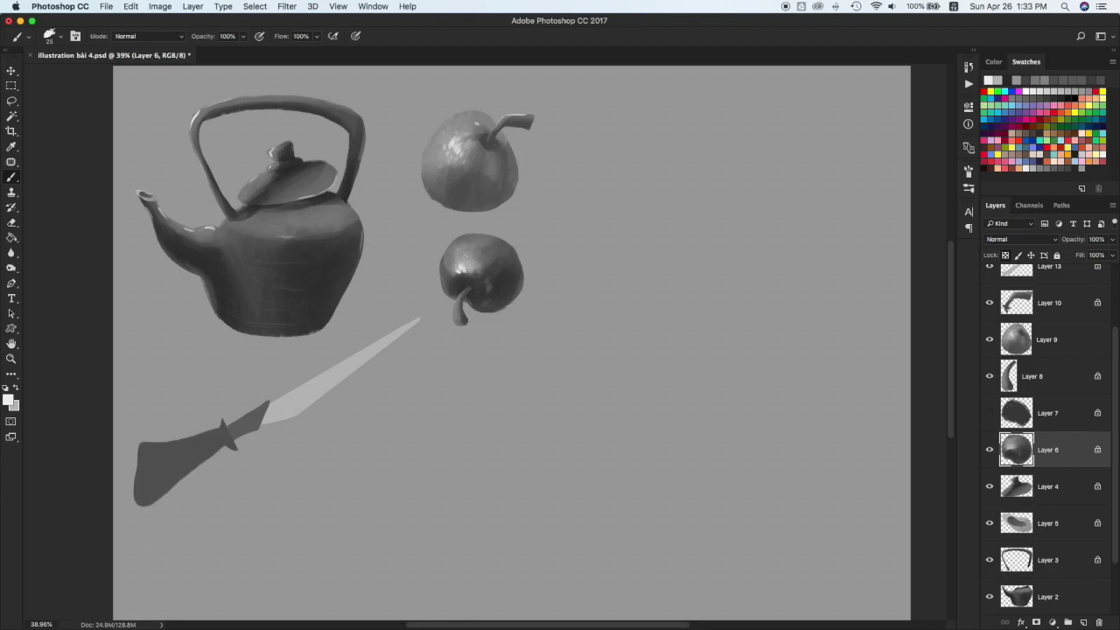
pyautogui.keyDown('alt'); pyautogui.click(456, 268); pyautogui.keyUp('alt')
pyautogui.moveTo(483, 304); pyautogui.dragTo(489, 305)
pyautogui.keyDown('alt'); pyautogui.click(477, 276); pyautogui.keyUp('alt')
pyautogui.keyDown('super'); pyautogui.click(473, 287); pyautogui.keyUp('super')
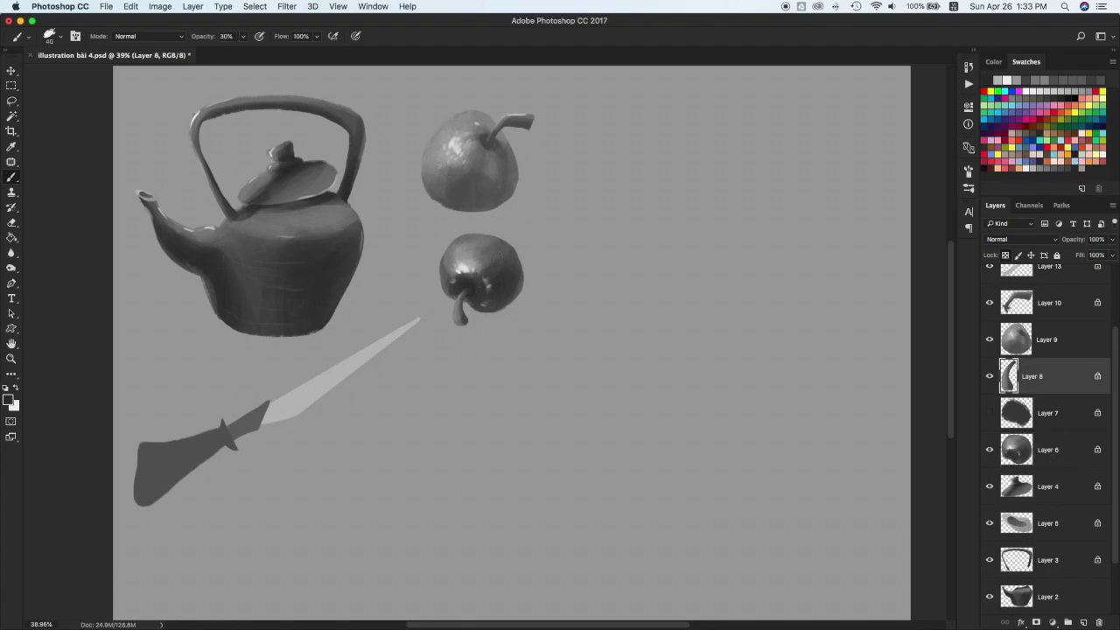
# Select the knife handle's layer and darken the handle's lower side with a near-black size 150 brush at 30% opacity
pyautogui.press('v')
pyautogui.keyDown('super'); pyautogui.click(181, 457); pyautogui.keyUp('super')
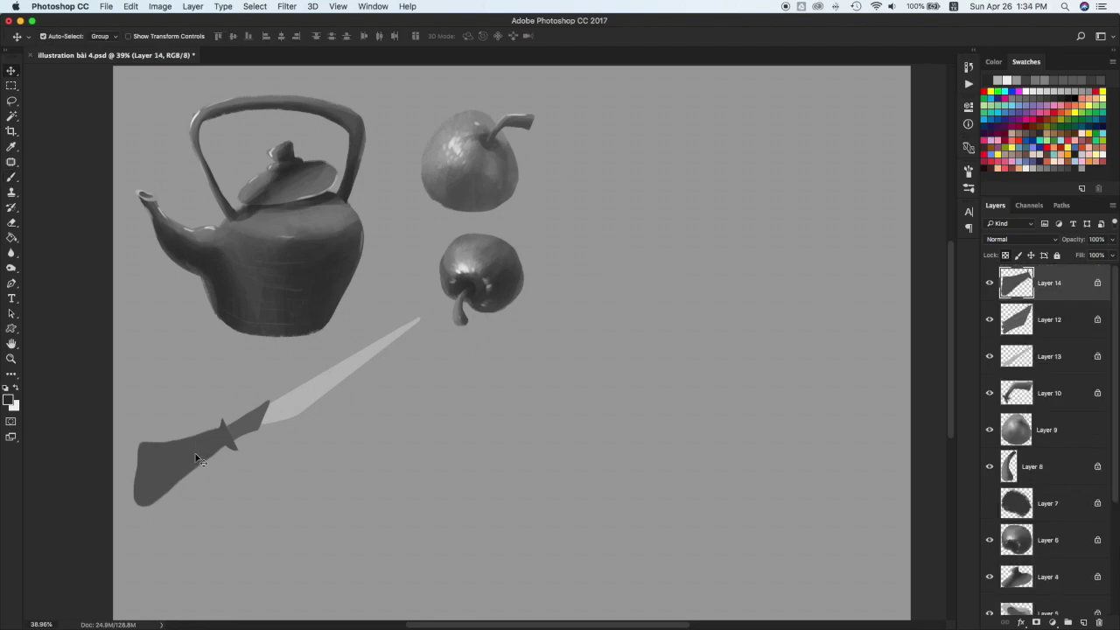
pyautogui.press('b')
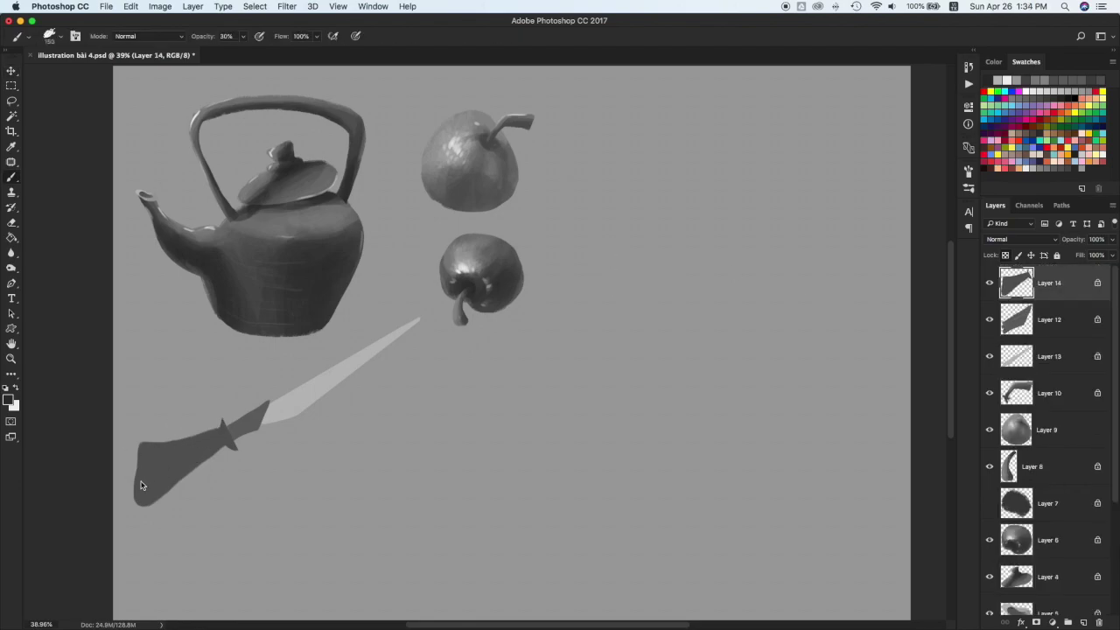
pyautogui.moveTo(144, 476)
pyautogui.mouseDown()
pyautogui.moveTo(153, 503)
pyautogui.moveTo(170, 499)
pyautogui.moveTo(179, 461)
pyautogui.mouseUp()
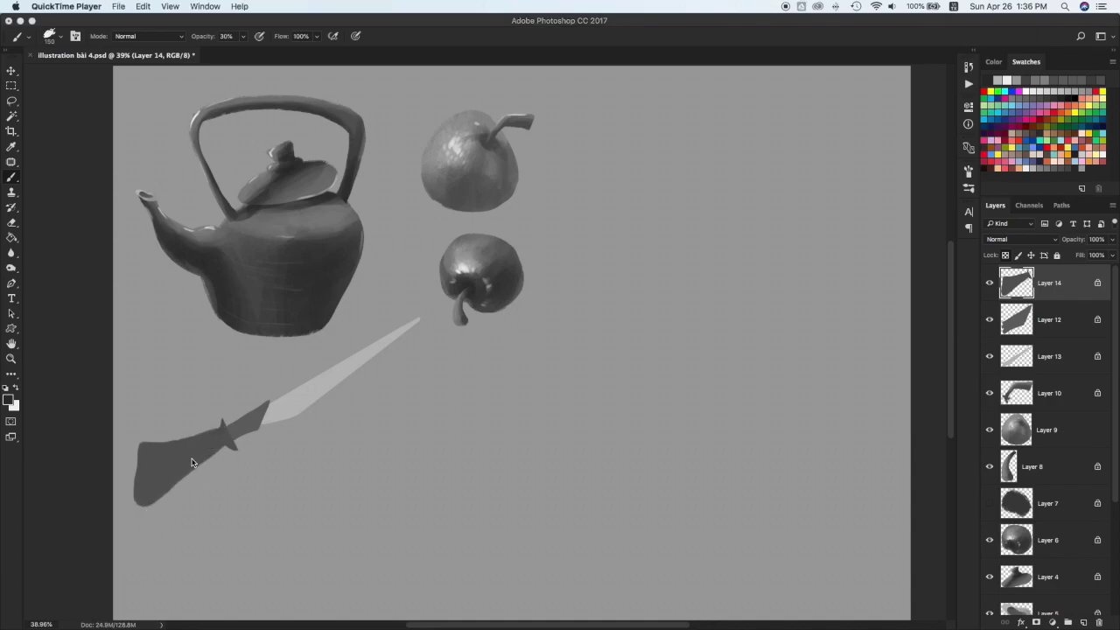
pyautogui.click(194, 462)
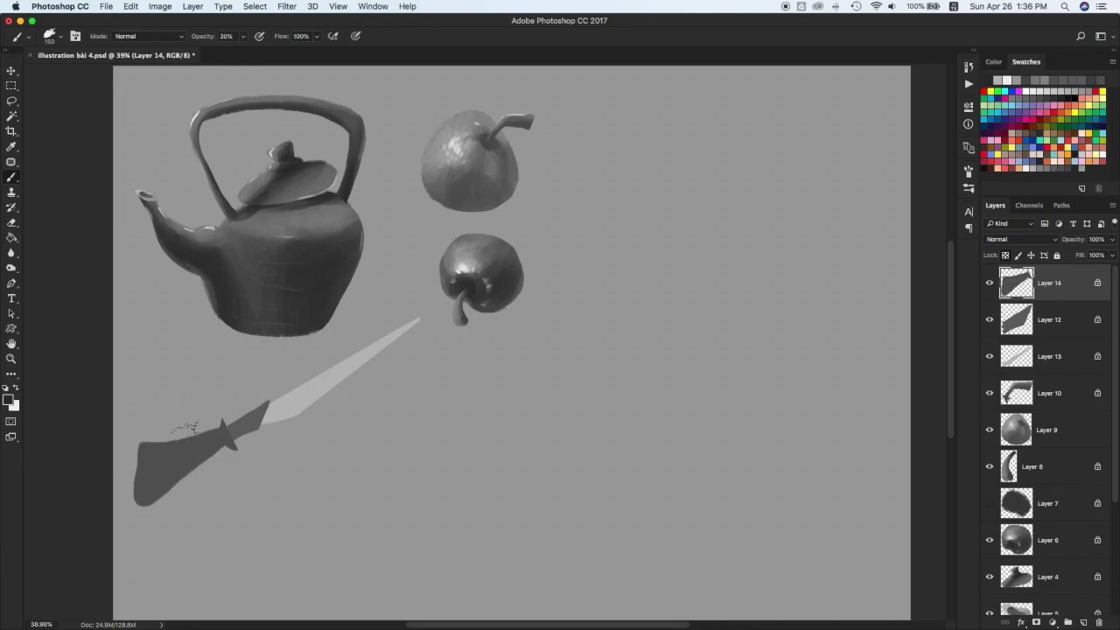
# Select the layer of the knife's bolster and darken its lower side with the same size 150 brush
pyautogui.press('v')
pyautogui.click(254, 426)
pyautogui.press('b')
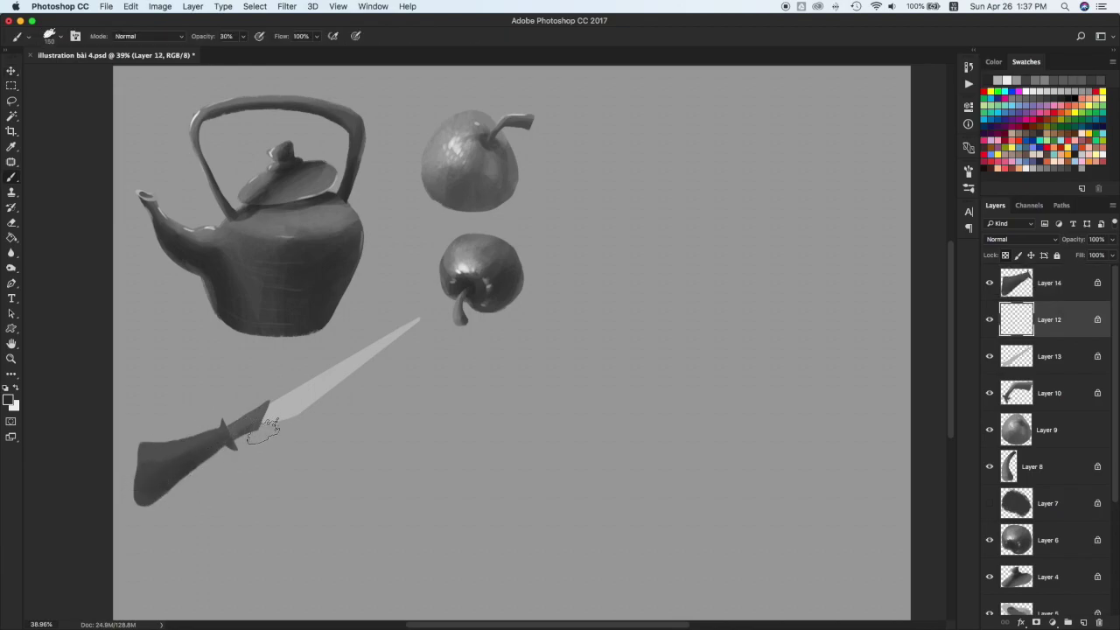
# Select the knife blade's layer and shade its lower edge with a mid-grey size 150 brush at 30% opacity
pyautogui.press('v')
pyautogui.click(288, 411)
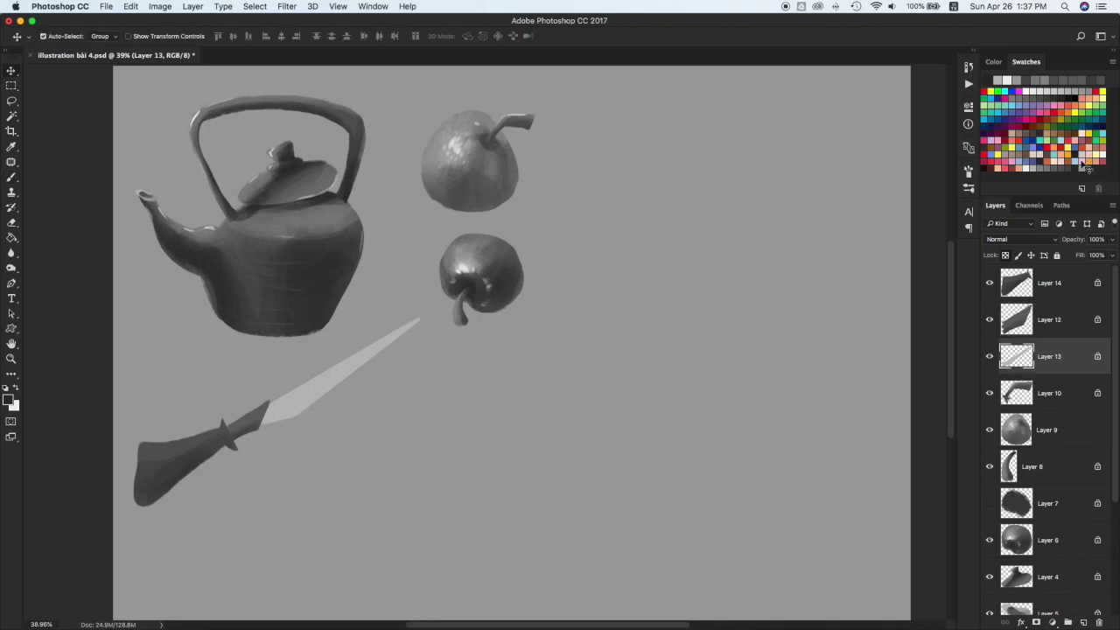
pyautogui.press('b')
pyautogui.moveTo(328, 406)
pyautogui.mouseDown()
pyautogui.moveTo(292, 420)
pyautogui.moveTo(332, 390)
pyautogui.mouseUp()
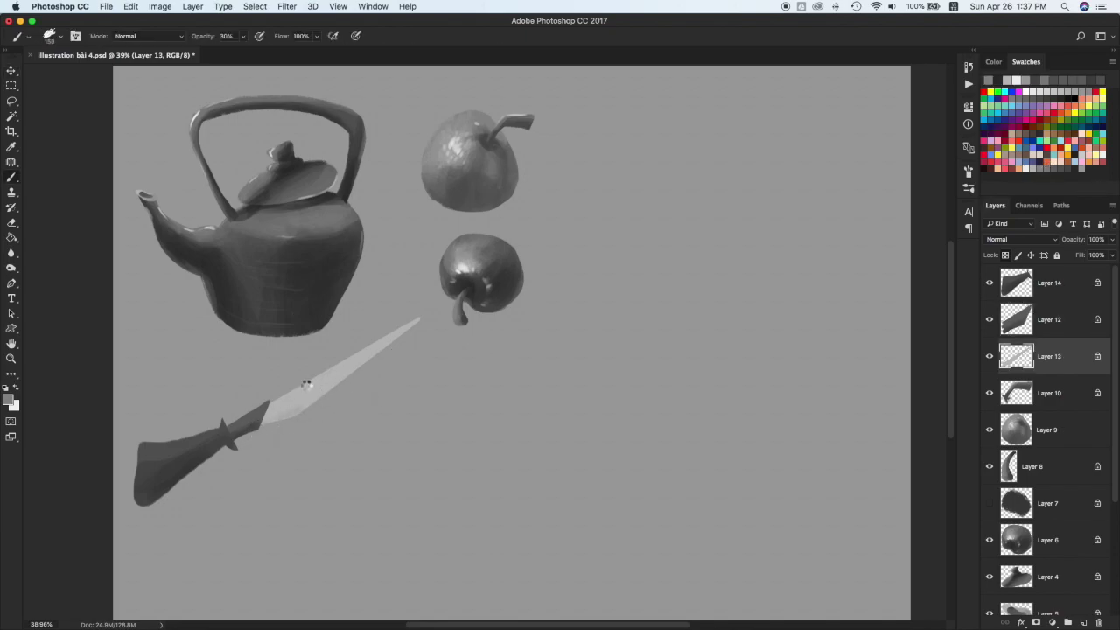
pyautogui.moveTo(264, 423)
pyautogui.mouseDown()
pyautogui.moveTo(341, 389)
pyautogui.moveTo(323, 398)
pyautogui.moveTo(434, 315)
pyautogui.mouseUp()
pyautogui.press('super+z')
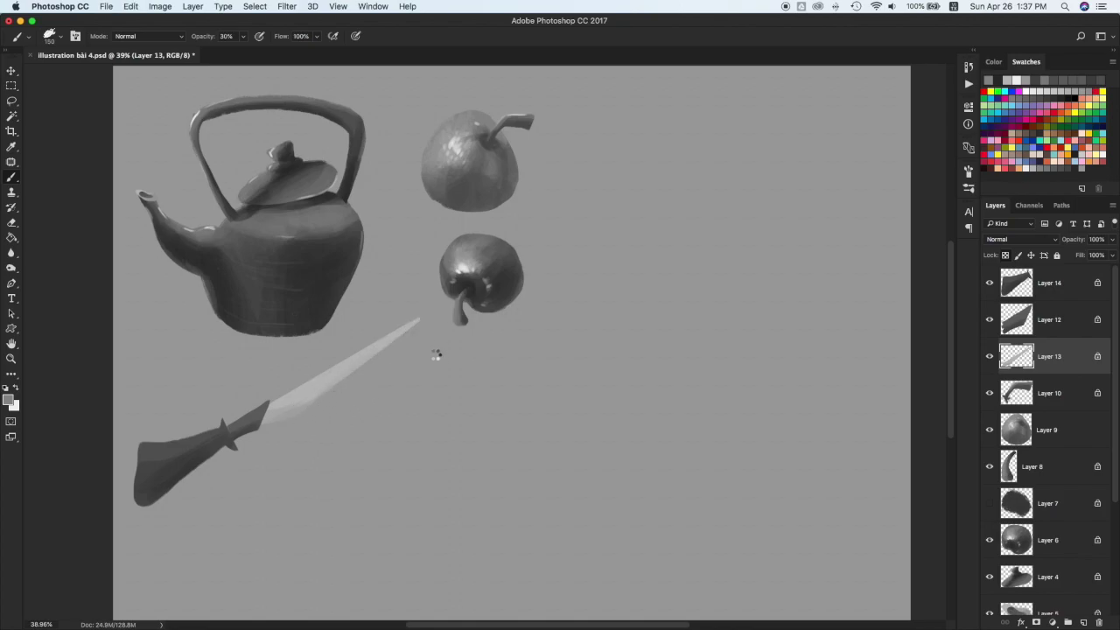
# Return to the knife handle's layer and lighten its upper side with a mid-grey size 250 brush
pyautogui.keyDown('super'); pyautogui.click(224, 447); pyautogui.keyUp('super')
pyautogui.press(']')
pyautogui.press(']')
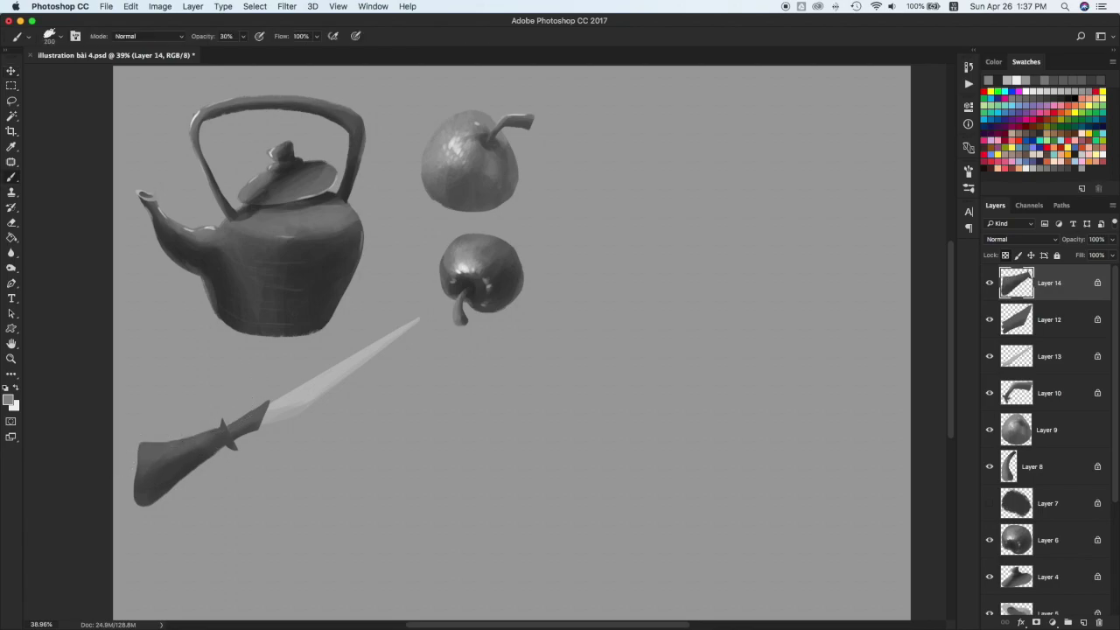
pyautogui.press(']')
pyautogui.moveTo(167, 445); pyautogui.dragTo(208, 432)
# Select the bolster's layer and lighten its upper side with the mid-grey brush at size 100
pyautogui.keyDown('super'); pyautogui.click(248, 418); pyautogui.keyUp('super')
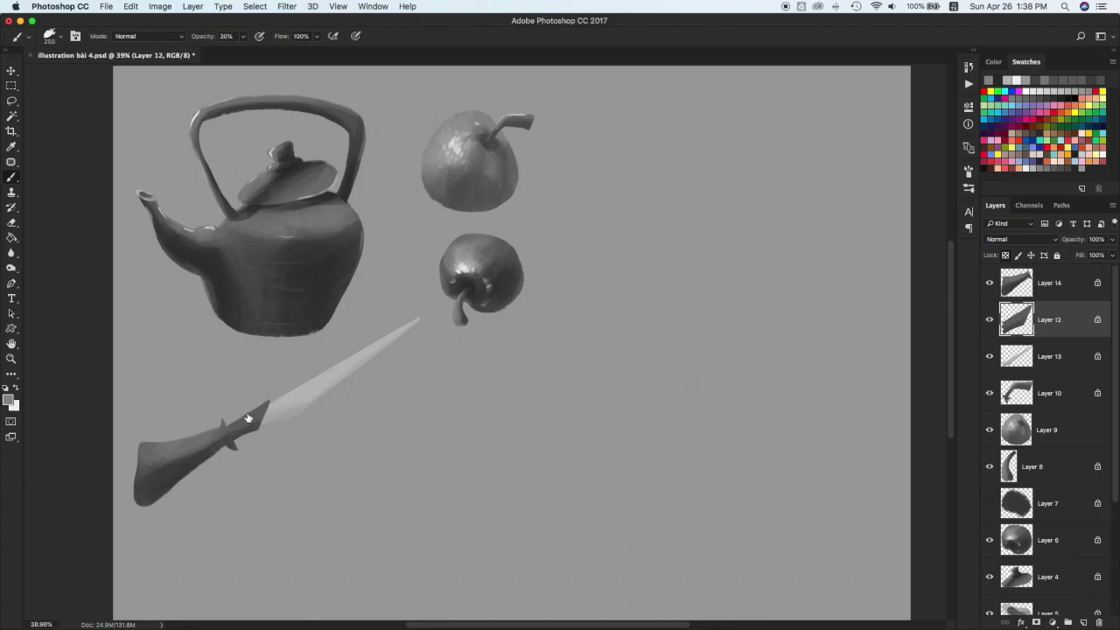
pyautogui.press('[')
pyautogui.press('[')
pyautogui.press('[')
pyautogui.press('[')
pyautogui.press('[')
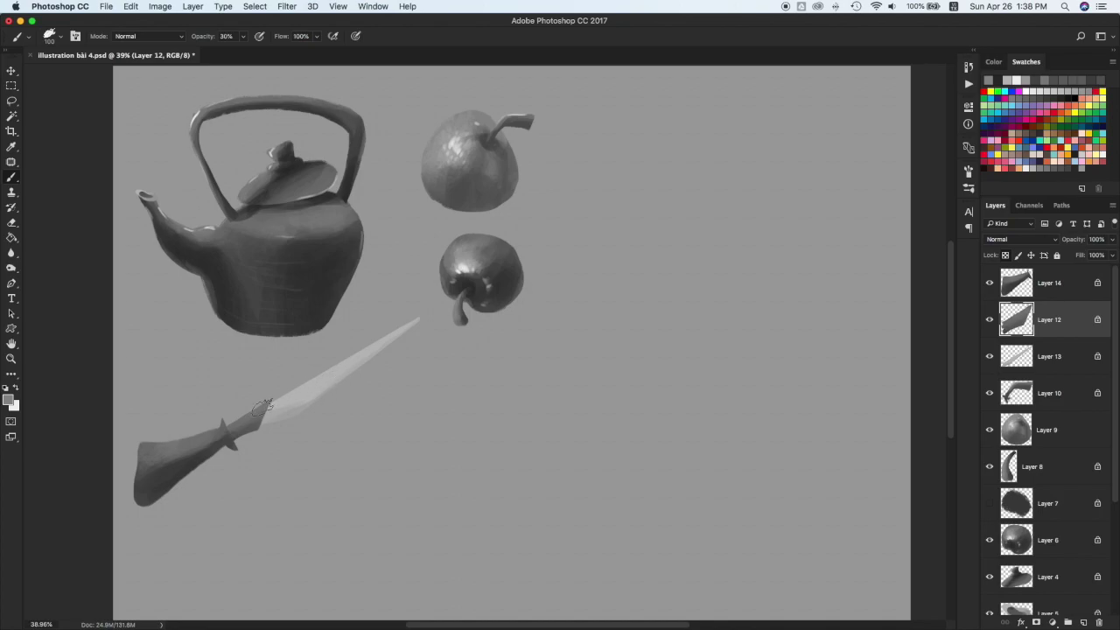
# Paint dark bands across the knife handle on its layer with a near-black swatch, and shade the bolster at size 50
pyautogui.press('v')
pyautogui.click(176, 463)
pyautogui.press('b')
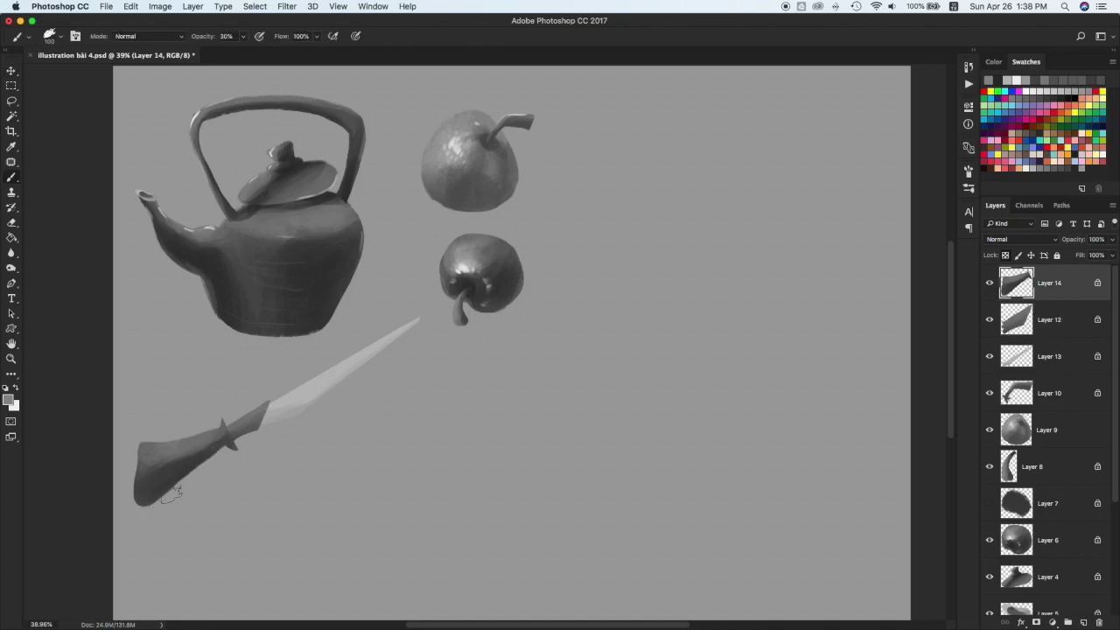
pyautogui.click(1077, 164)
pyautogui.click(1048, 325)
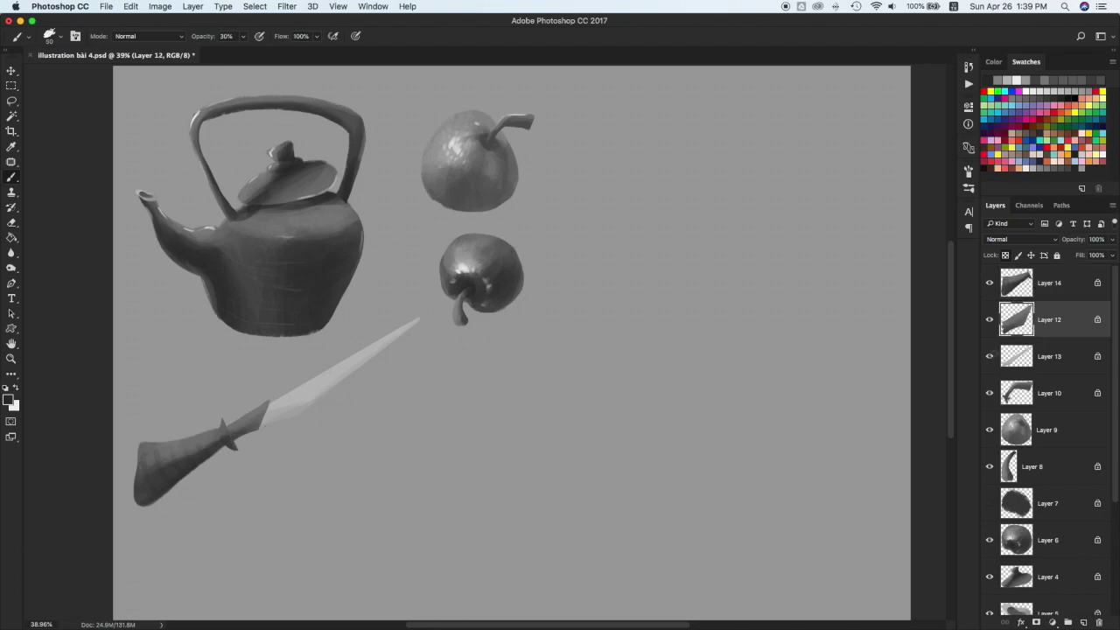
# Select the knife blade's layer and paint near-white highlights along its edges and tip
pyautogui.keyDown('ctrl'); pyautogui.click(263, 411); pyautogui.keyUp('ctrl')
pyautogui.click(1033, 165)
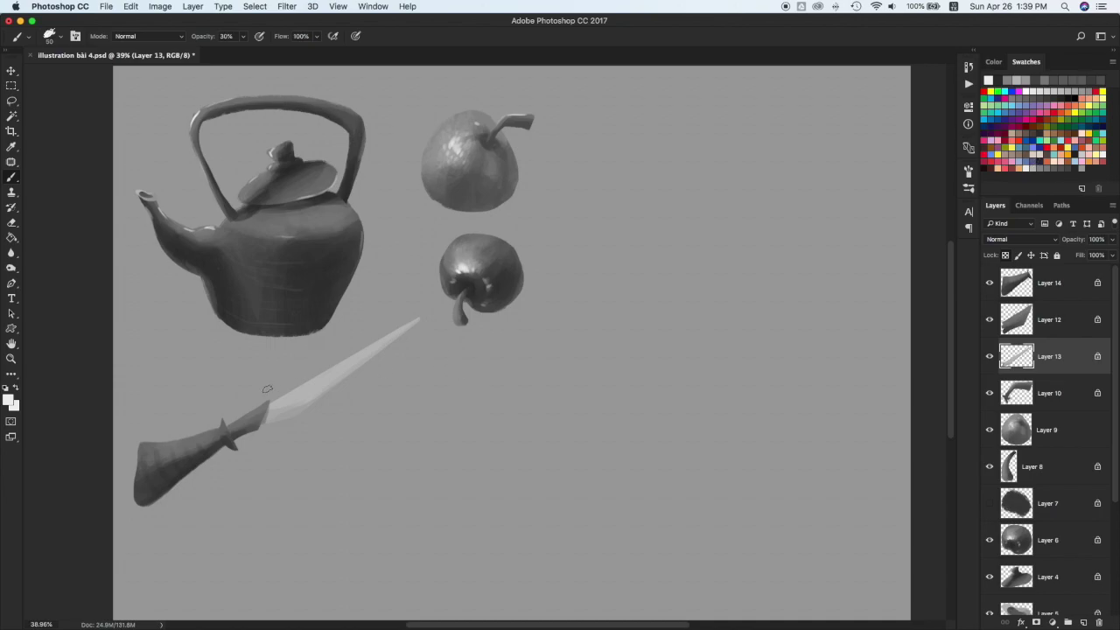
pyautogui.moveTo(275, 402); pyautogui.dragTo(326, 368)
pyautogui.moveTo(412, 319); pyautogui.dragTo(365, 346)
# Add fine near-white highlights to the bolster, guard and upper edge of the handle at 100% opacity, reducing the brush to size 20
pyautogui.click(1052, 326)
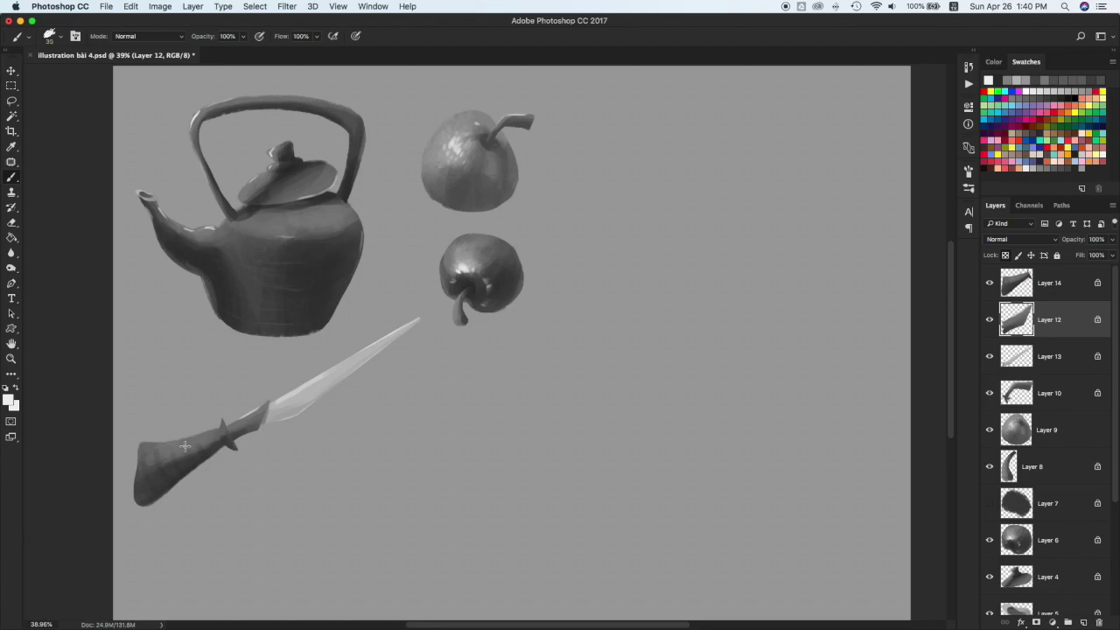
pyautogui.keyDown('super'); pyautogui.click(227, 439); pyautogui.keyUp('super')
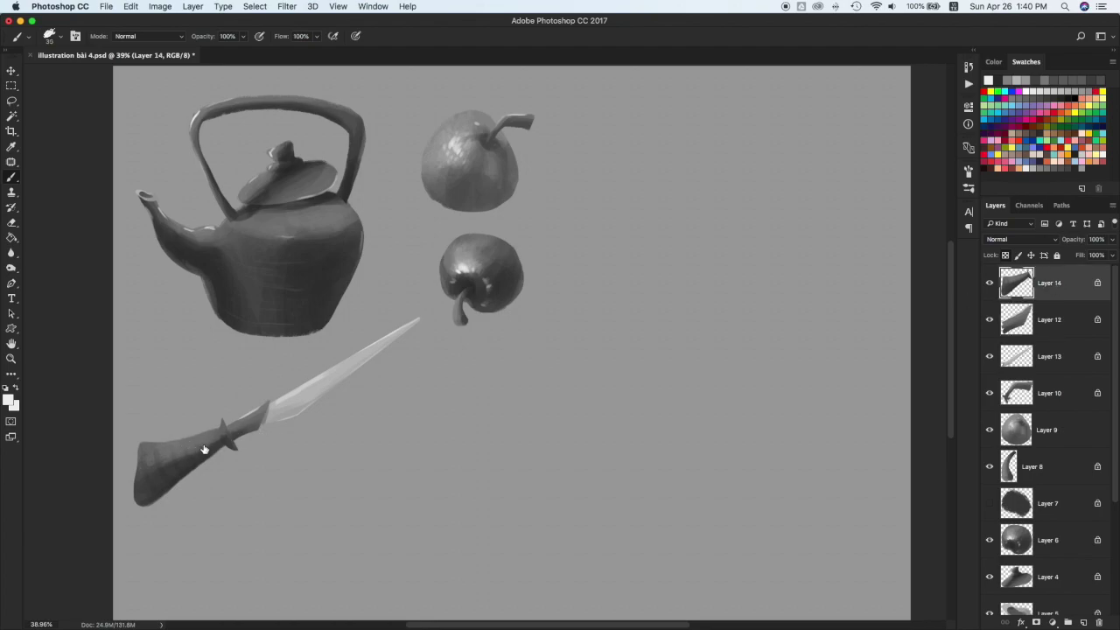
pyautogui.press('[')
pyautogui.press('[')
pyautogui.keyDown('alt'); pyautogui.click(169, 472); pyautogui.keyUp('alt')
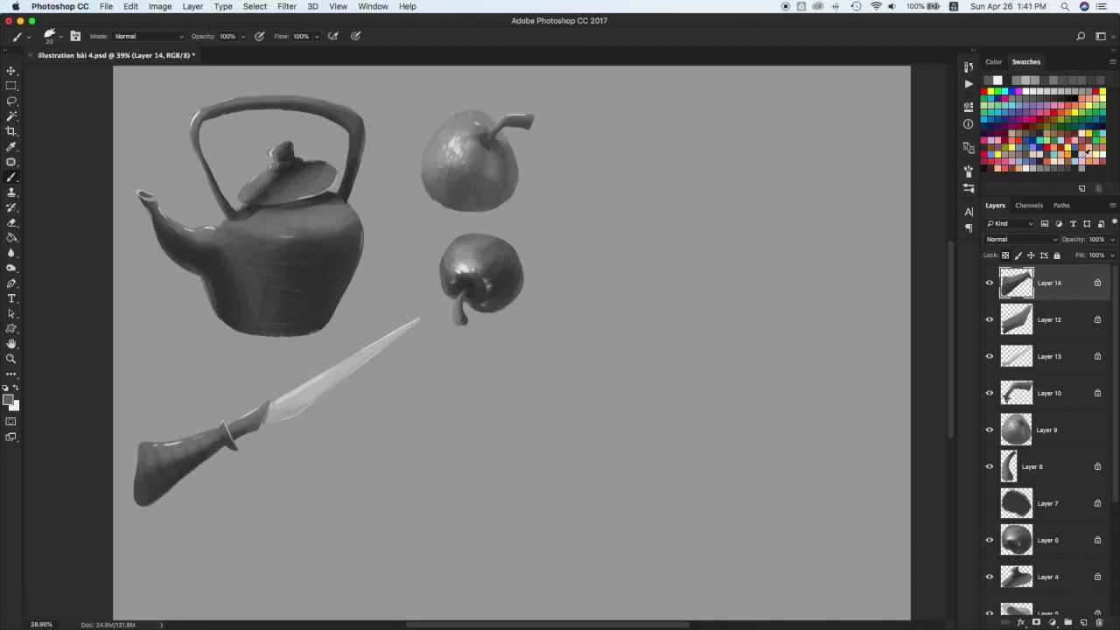
# Choose a near-black swatch and create a new layer directly above the reference photo's layer, beneath the painted objects
pyautogui.click(1083, 155)
pyautogui.press('v')
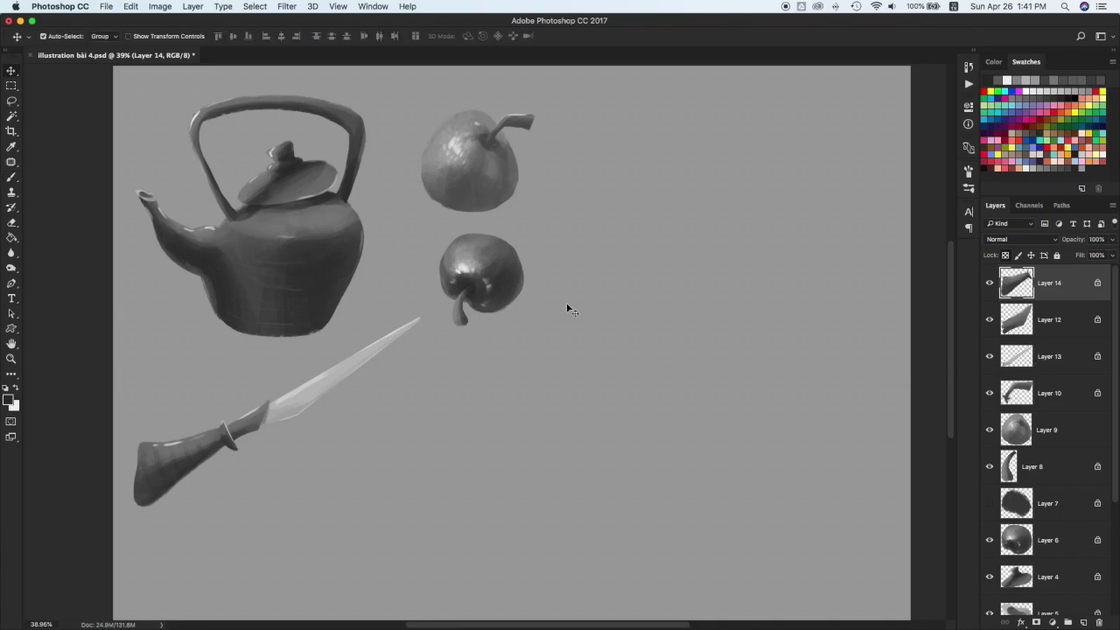
pyautogui.moveTo(1113, 415); pyautogui.dragTo(1114, 515)
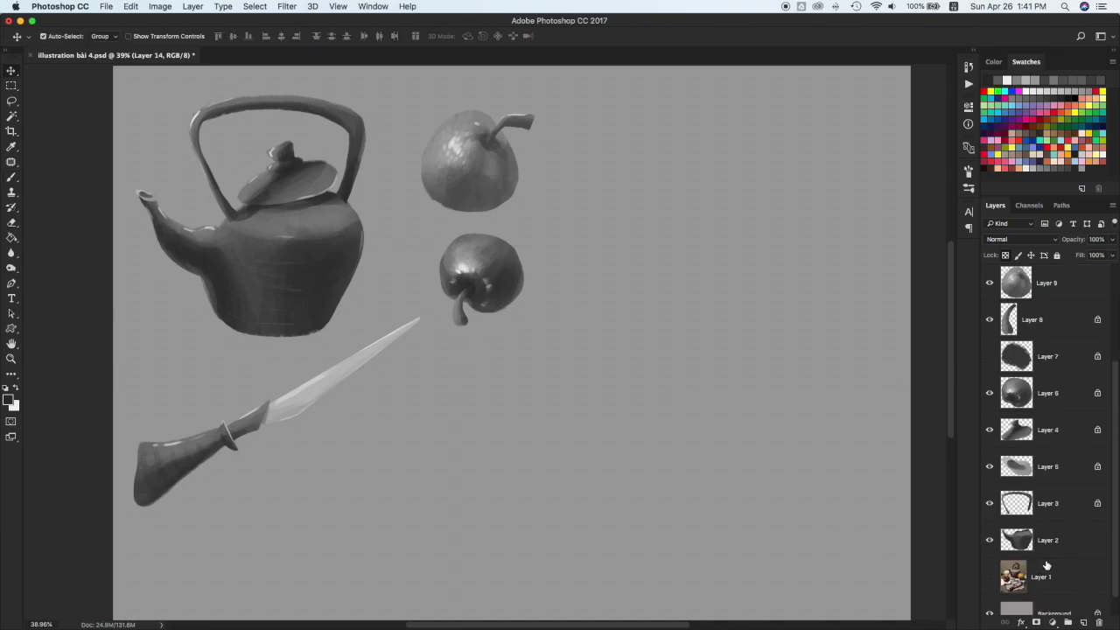
pyautogui.click(1046, 565)
pyautogui.click(1083, 622)
# Paint a near-black cast shadow beneath the teapot, extending past its right side, with a size 100 brush at 100% opacity
pyautogui.press('b')
pyautogui.press(']')
pyautogui.press(']')
pyautogui.press(']')
pyautogui.press(']')
pyautogui.press(']')
pyautogui.press(']')
pyautogui.press(']')
pyautogui.press(']')
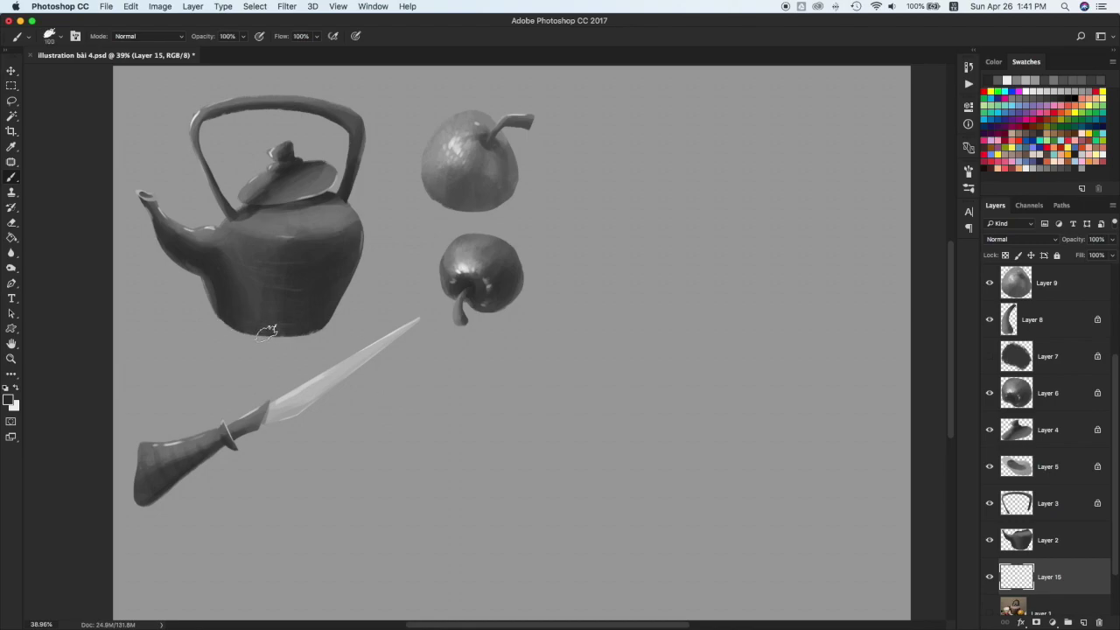
pyautogui.moveTo(315, 336); pyautogui.dragTo(249, 318)
pyautogui.moveTo(351, 334)
pyautogui.mouseDown()
pyautogui.moveTo(227, 324)
pyautogui.moveTo(280, 338)
pyautogui.moveTo(382, 321)
pyautogui.moveTo(312, 310)
pyautogui.mouseUp()
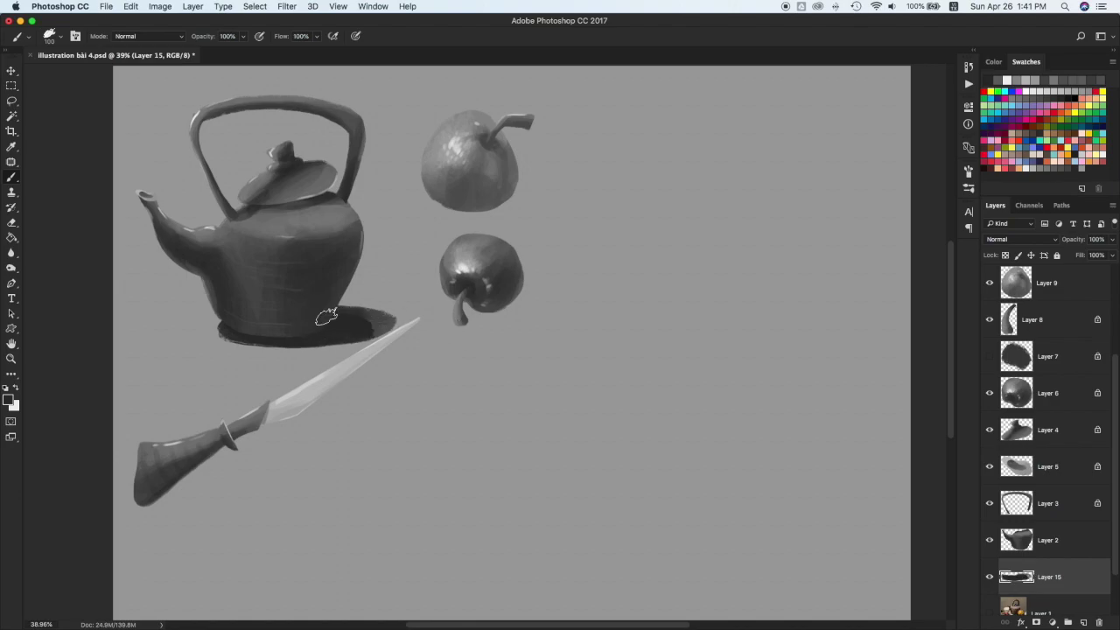
# Lock the teapot shadow layer's transparent pixels and fade the shadow's far end with a mid-grey swatch and a size 400 brush
pyautogui.click(1015, 253)
pyautogui.click(1047, 166)
pyautogui.click(1053, 166)
pyautogui.click(1041, 169)
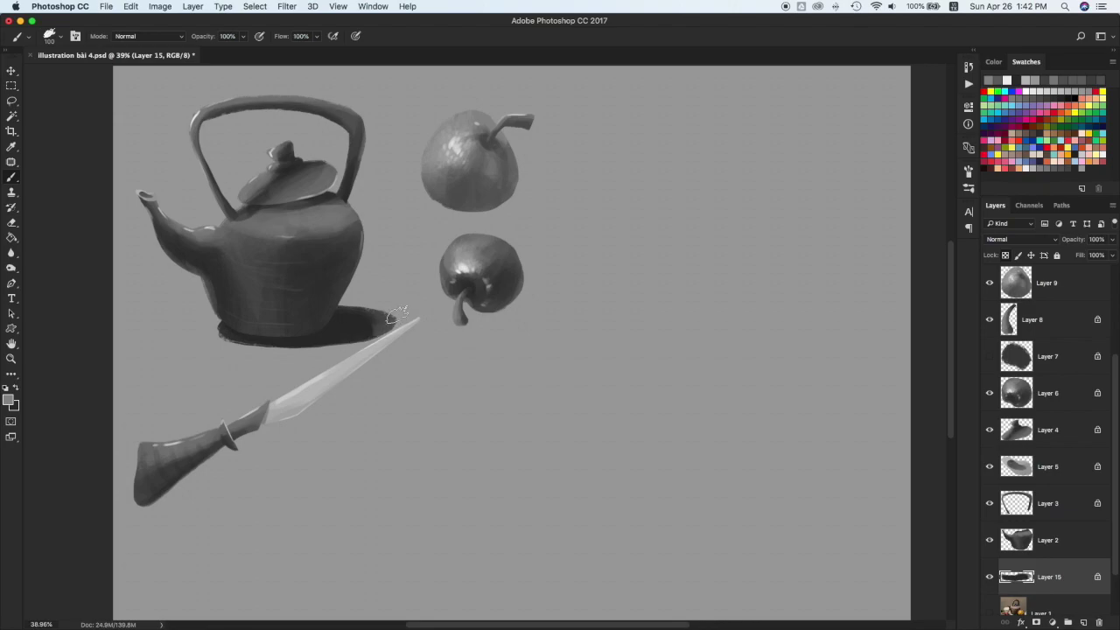
pyautogui.press(']')
pyautogui.press(']')
pyautogui.press(']')
pyautogui.press(']')
pyautogui.press(']')
pyautogui.press(']')
pyautogui.press(']')
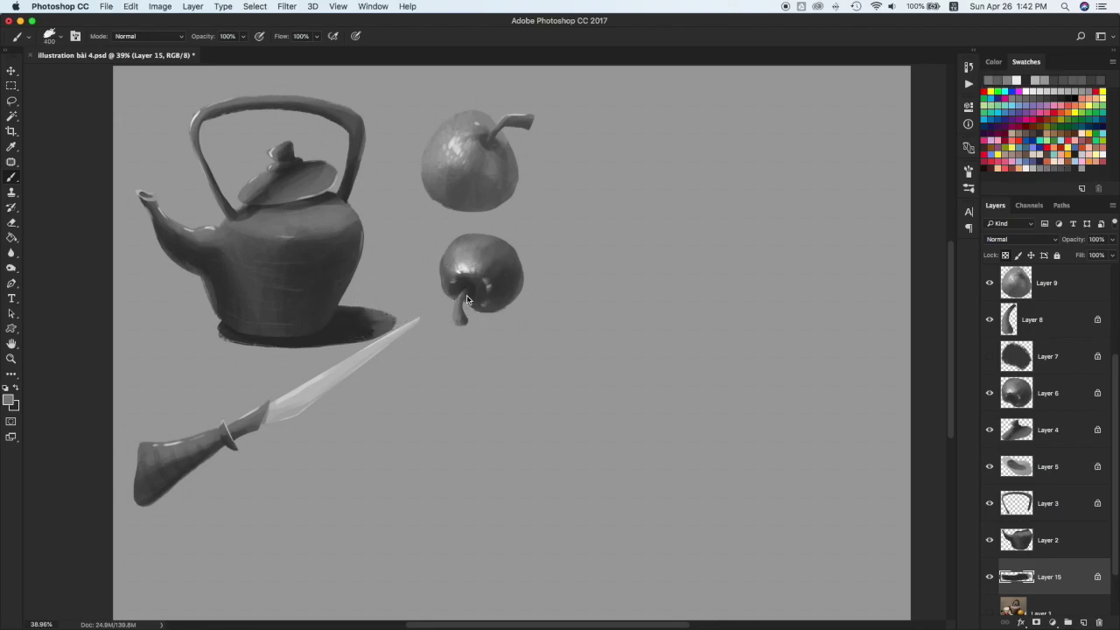
# Undo the last changes to the teapot's shadow and set the brush opacity to 30%
pyautogui.press('super+z')
pyautogui.press('super+z')
pyautogui.press('super+z')
pyautogui.press('super+z')
pyautogui.press('super+z')
pyautogui.press('super+z')
pyautogui.press('super+z')
pyautogui.press('super+z')
pyautogui.press('super+z')
pyautogui.press('super+z')
pyautogui.press('super+z')
pyautogui.press('3')
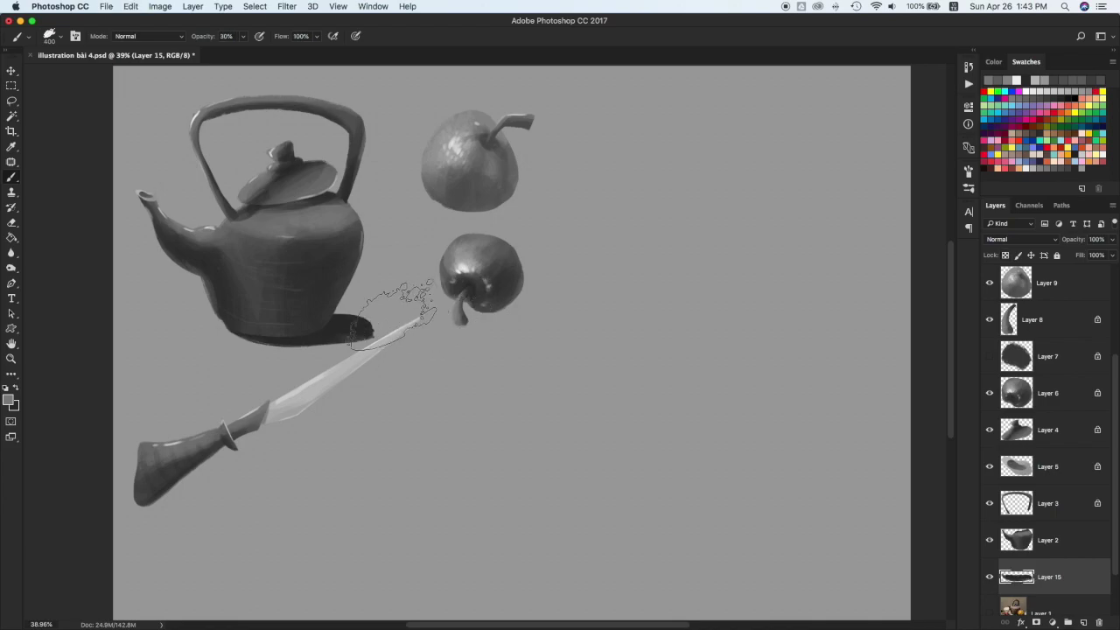
pyautogui.press('super+z')
pyautogui.moveTo(422, 309); pyautogui.dragTo(385, 306)
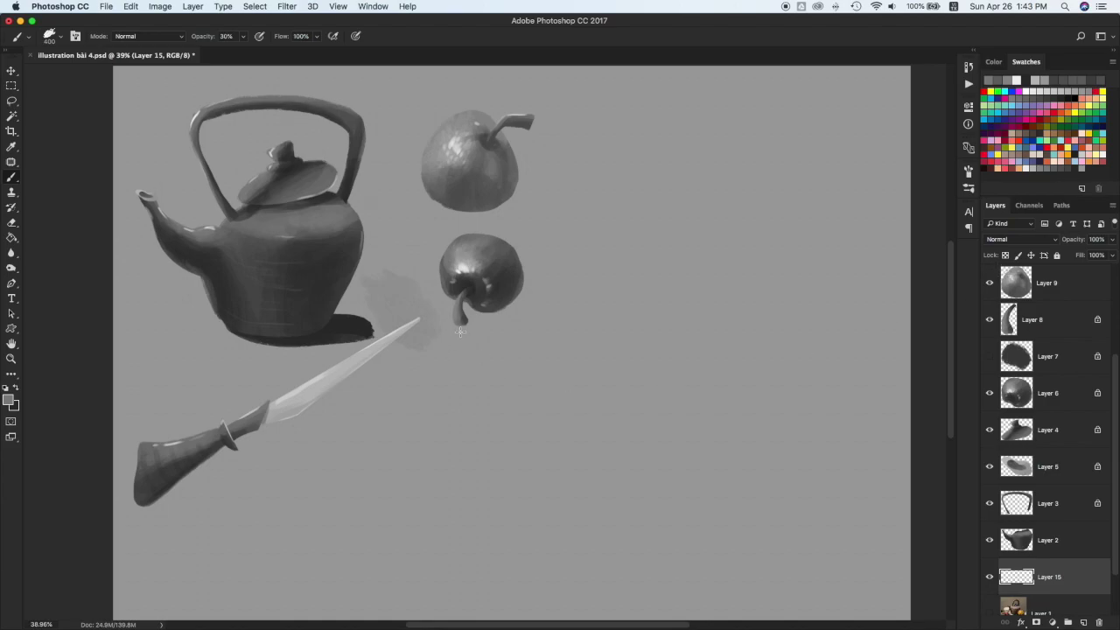
pyautogui.press('alt+super+z')
pyautogui.press('alt+super+z')
pyautogui.press('alt+super+z')
# Lock the teapot shadow layer's transparent pixels and blend the shadow with mid-grey at its far end and a darker size 200 brush
pyautogui.click(1005, 256)
pyautogui.moveTo(385, 318)
pyautogui.mouseDown()
pyautogui.moveTo(421, 314)
pyautogui.moveTo(360, 344)
pyautogui.mouseUp()
pyautogui.press('[')
pyautogui.press('[')
pyautogui.press('[')
pyautogui.keyDown('alt'); pyautogui.click(495, 309); pyautogui.keyUp('alt')
pyautogui.moveTo(254, 323)
pyautogui.mouseDown()
pyautogui.moveTo(352, 327)
pyautogui.moveTo(343, 324)
pyautogui.mouseUp()
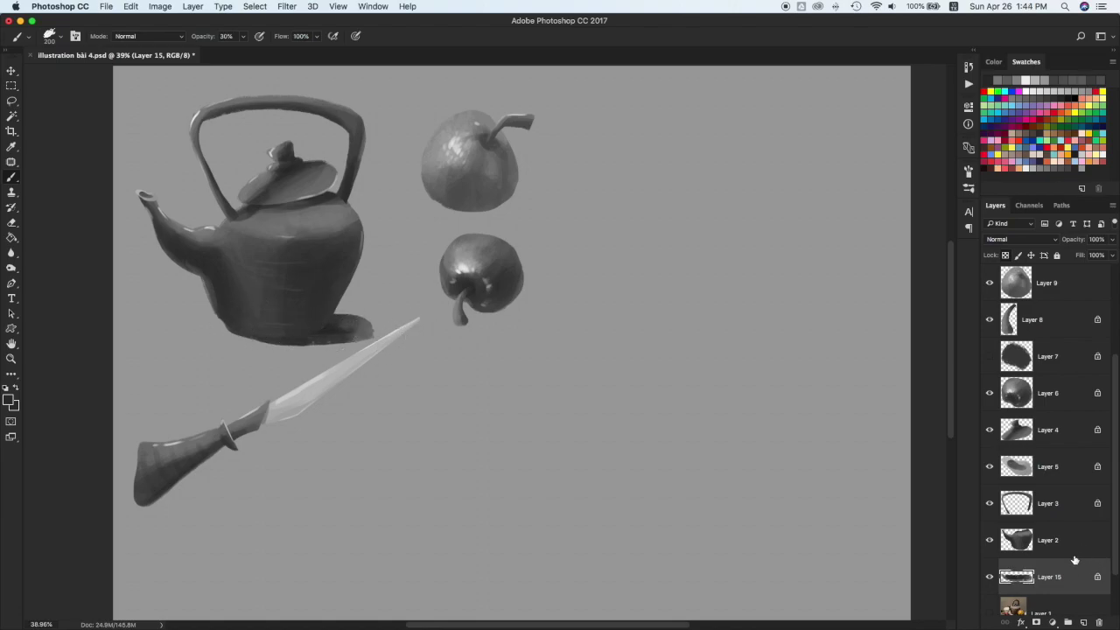
# Create a new layer above the teapot's shadow layer and paint a near-black cast shadow under the upper fruit at 100% opacity
pyautogui.press('super+shift+alt+n')
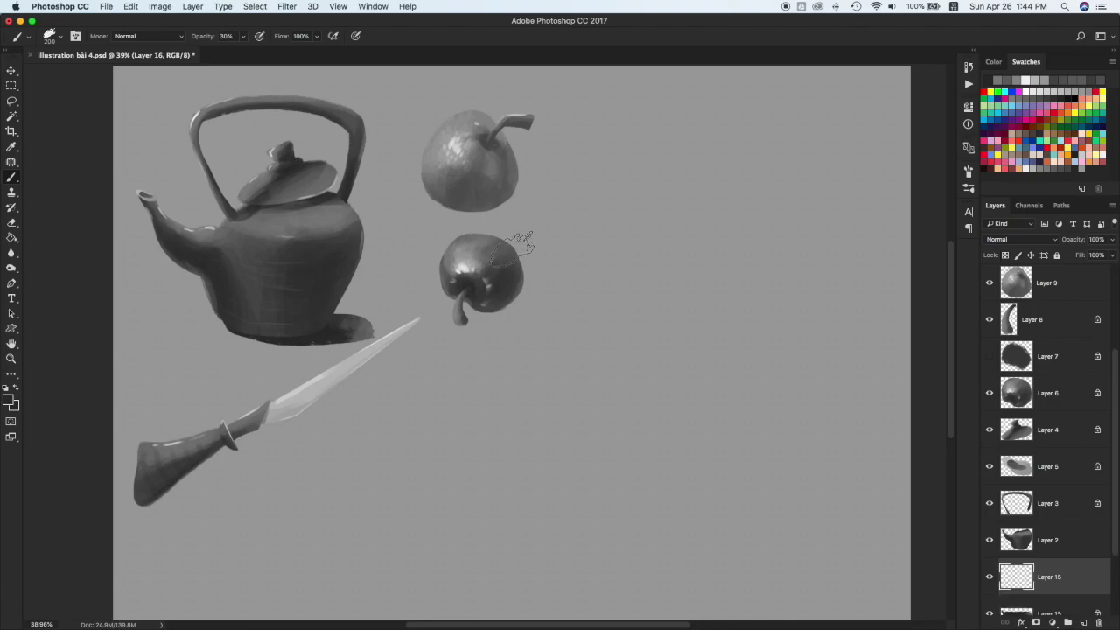
pyautogui.press('0')
pyautogui.moveTo(436, 187)
pyautogui.mouseDown()
pyautogui.moveTo(477, 208)
pyautogui.moveTo(535, 199)
pyautogui.moveTo(486, 183)
pyautogui.mouseUp()
# Free-transform the upper fruit's shadow to fit beneath the fruit and nudge it downward into place
pyautogui.press('super+t')
pyautogui.moveTo(483, 221); pyautogui.dragTo(484, 212)
pyautogui.press('Return')
pyautogui.press('v')
pyautogui.press('Down')
pyautogui.press('Down')
pyautogui.press('Down')
pyautogui.press('Down')
pyautogui.press('Down')
pyautogui.press('Down')
pyautogui.press('Down')
pyautogui.press('Down')
pyautogui.press('Down')
pyautogui.press('Down')
pyautogui.press('Down')
pyautogui.press('Down')
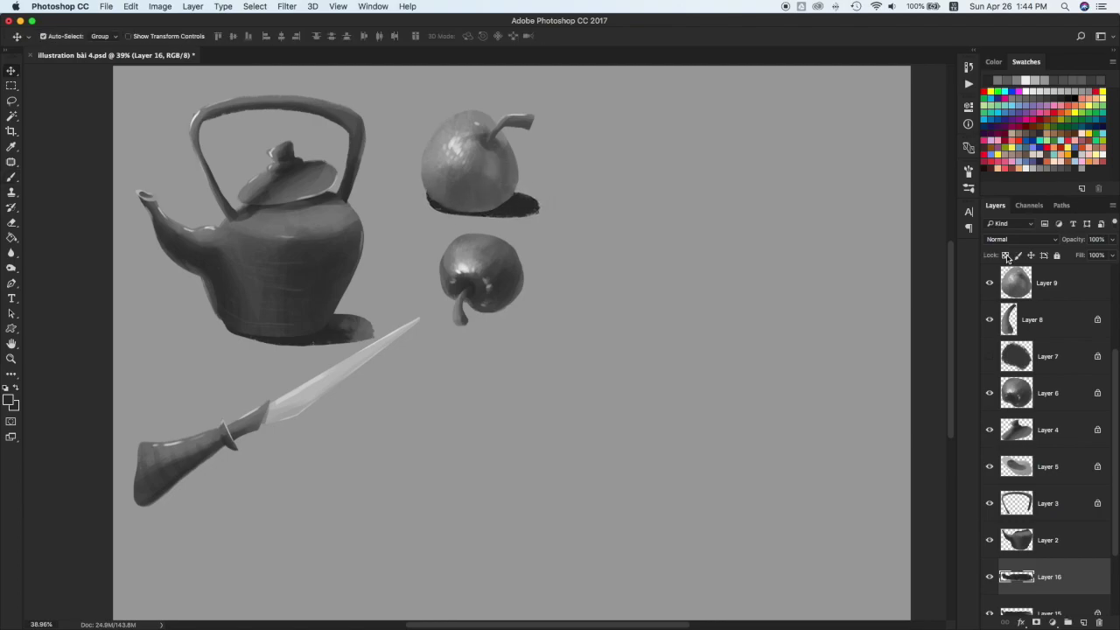
# Soften the upper fruit's shadow with a dark grey and place a duplicate of it beneath the lower fruit
pyautogui.click(994, 62)
pyautogui.press('b')
pyautogui.moveTo(532, 190)
pyautogui.mouseDown()
pyautogui.moveTo(555, 206)
pyautogui.moveTo(505, 193)
pyautogui.moveTo(588, 198)
pyautogui.moveTo(600, 187)
pyautogui.moveTo(543, 208)
pyautogui.moveTo(622, 172)
pyautogui.moveTo(532, 306)
pyautogui.moveTo(542, 306)
pyautogui.moveTo(535, 284)
pyautogui.moveTo(523, 312)
pyautogui.mouseUp()
pyautogui.press('v')
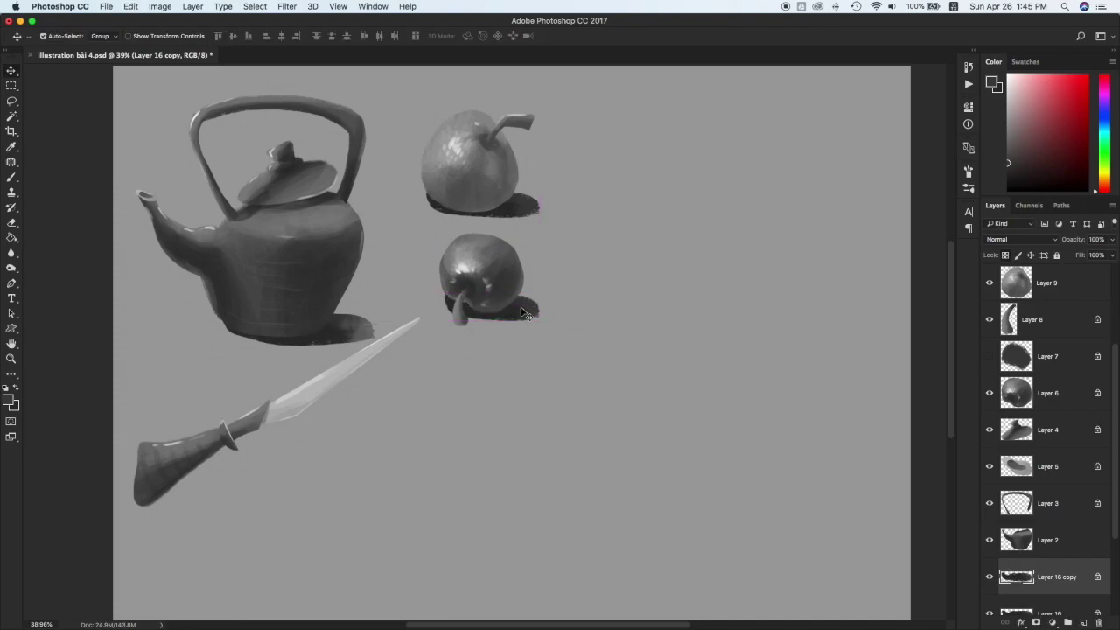
pyautogui.press('b')
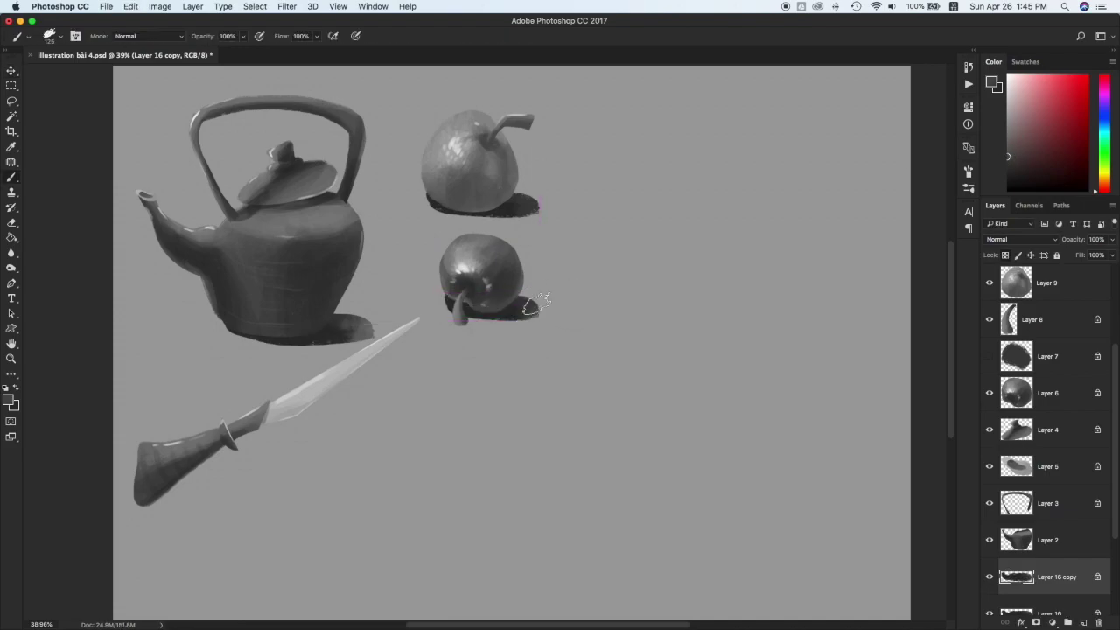
# Create a new layer above the lower fruit's shadow and brush a softer shadow edge extending past the fruit's stem and the far end
pyautogui.press('v')
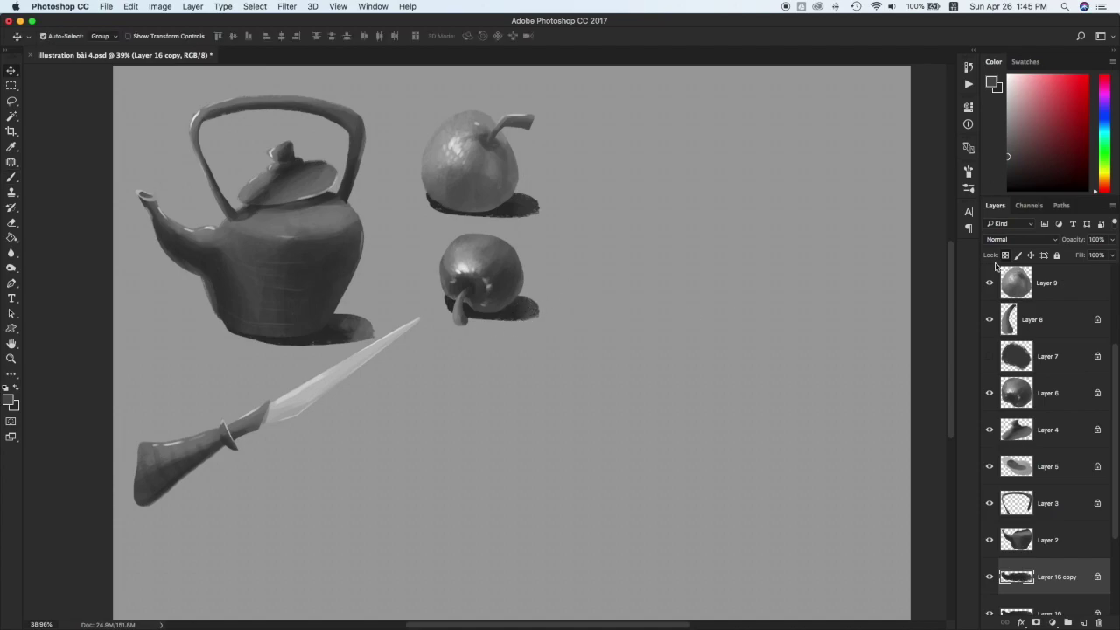
pyautogui.press('super+shift+alt+n')
pyautogui.press('b')
pyautogui.moveTo(462, 316)
pyautogui.mouseDown()
pyautogui.moveTo(544, 295)
pyautogui.moveTo(513, 299)
pyautogui.moveTo(542, 311)
pyautogui.mouseUp()
pyautogui.press('super+z')
pyautogui.press('super+z')
# Select the upper fruit's shadow layer and soften the shadow's far end with a mid-dark grey and a larger brush
pyautogui.press('v')
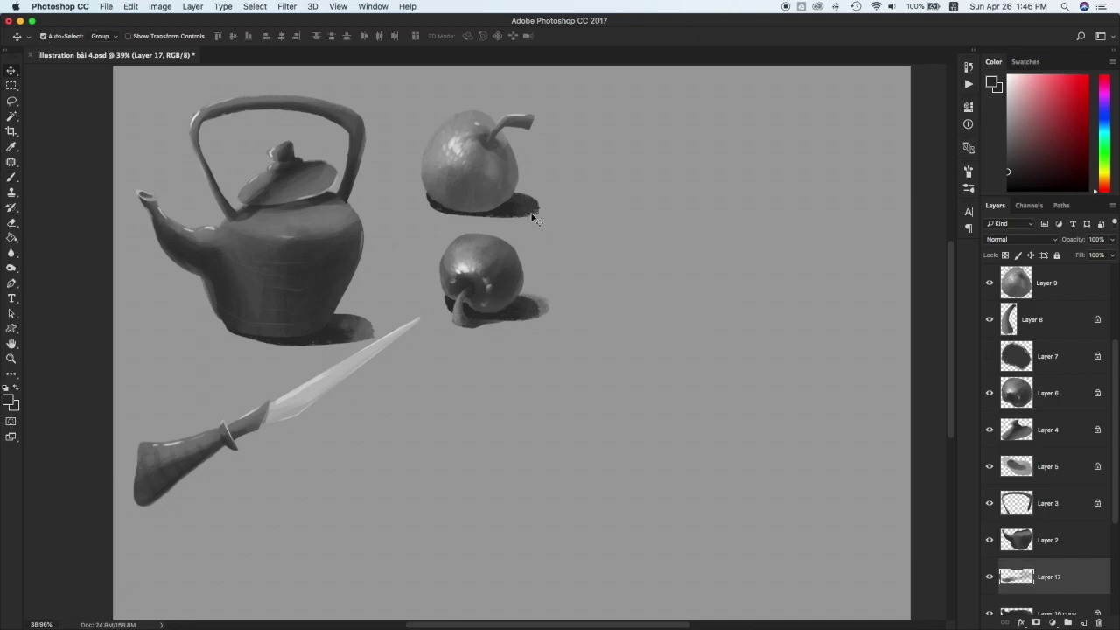
pyautogui.click(525, 212)
pyautogui.click(1009, 147)
pyautogui.press('b')
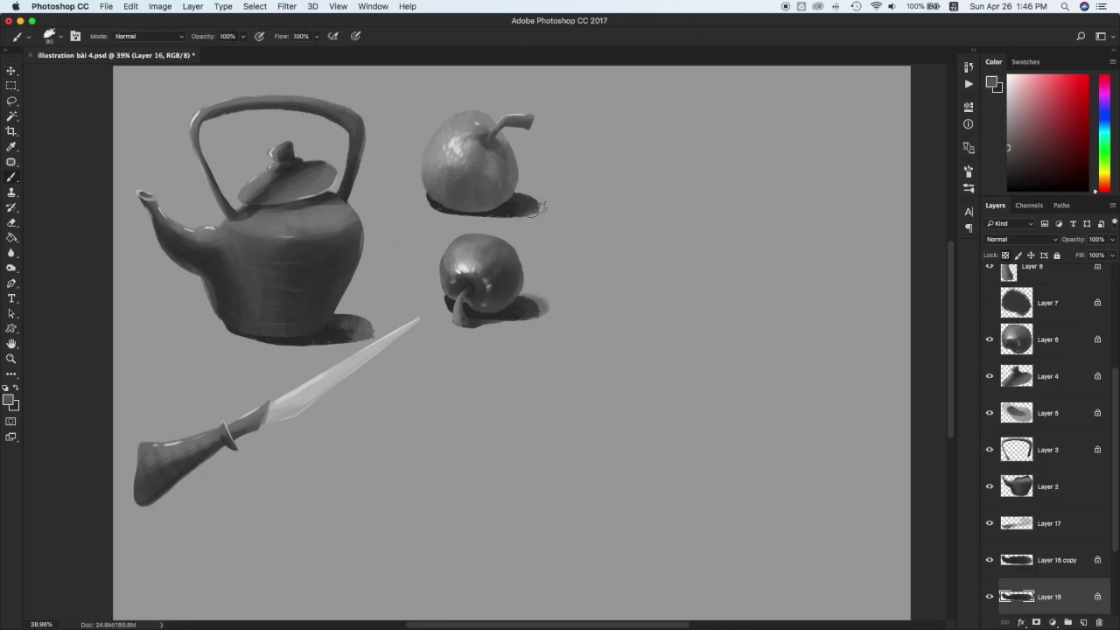
pyautogui.press(']')
pyautogui.press(']')
pyautogui.press(']')
pyautogui.press(']')
pyautogui.keyDown('alt'); pyautogui.click(537, 186); pyautogui.keyUp('alt')
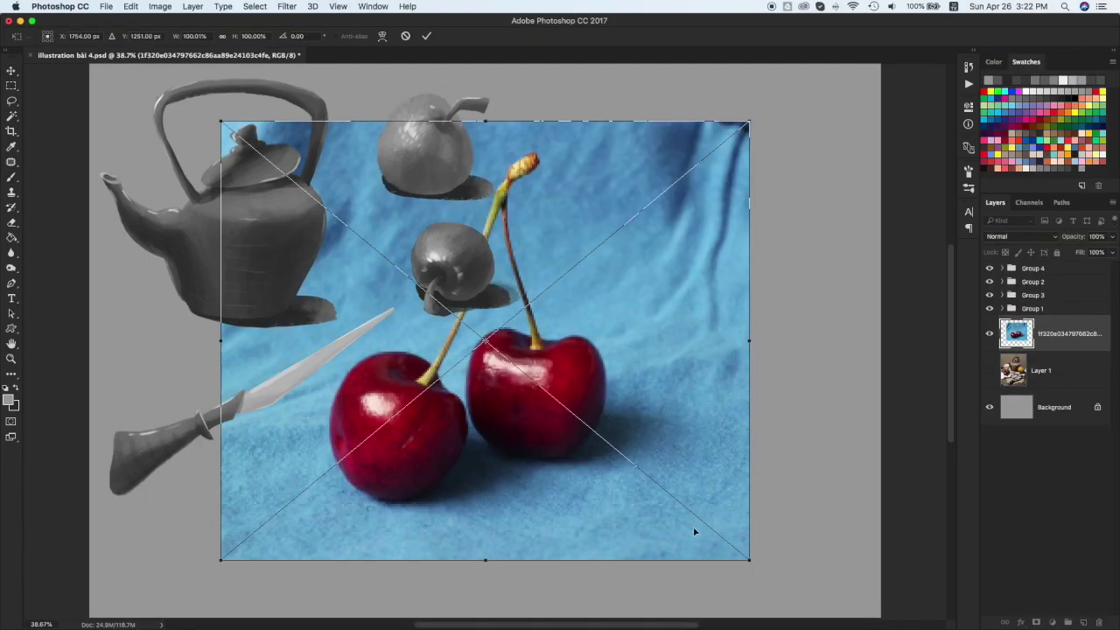
# Scale the placed cherry reference photo down beside the grey fruit and create a new layer above it
pyautogui.moveTo(750, 562); pyautogui.dragTo(774, 231)
pyautogui.press('Return')
pyautogui.click(1082, 622)
# Block in a small rounded cherry shape in dark grey beneath the reference photo on the new layer
pyautogui.scroll(5, 725, 287)
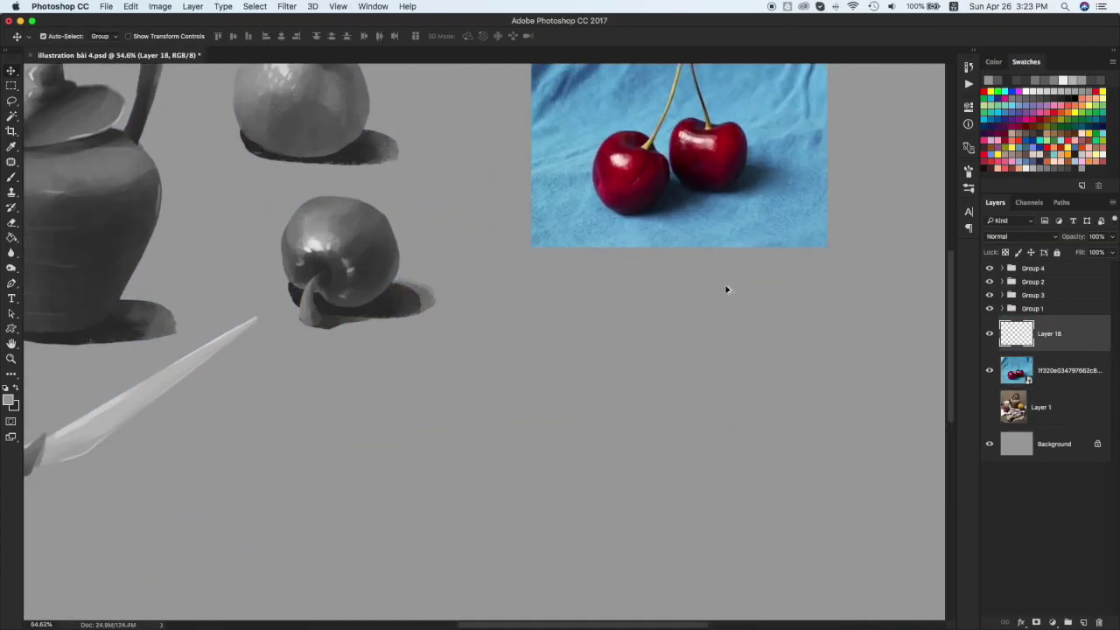
pyautogui.moveTo(725, 287); pyautogui.dragTo(623, 406)
pyautogui.click(1054, 100)
pyautogui.press('b')
pyautogui.press('[')
pyautogui.press('[')
pyautogui.press('[')
pyautogui.press('[')
pyautogui.press('[')
pyautogui.press('[')
pyautogui.press('[')
pyautogui.press('[')
pyautogui.press('[')
pyautogui.press('[')
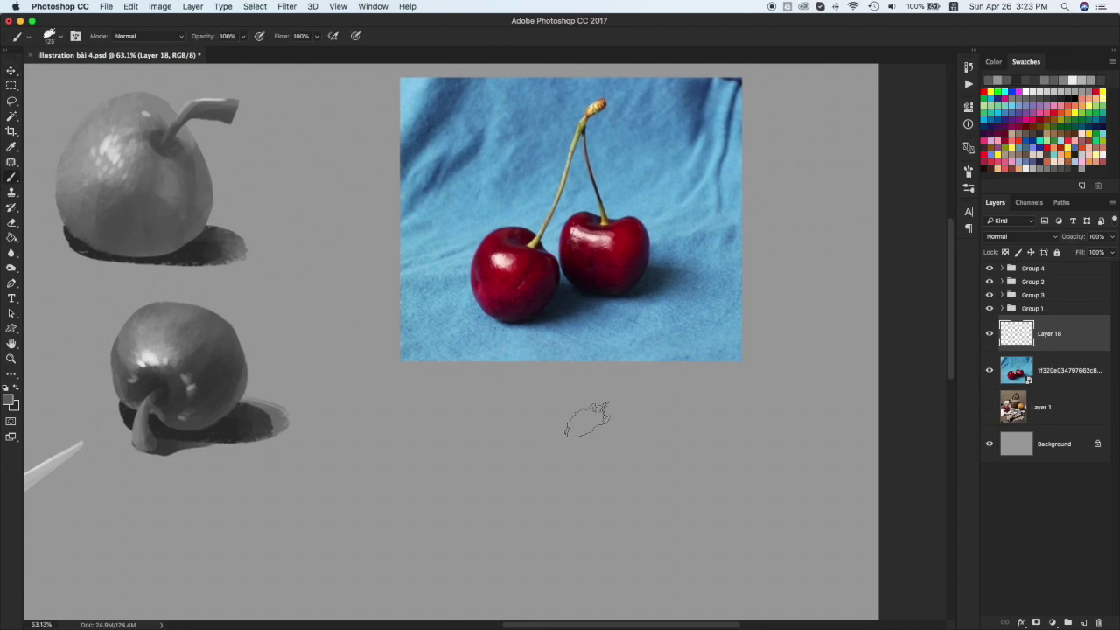
pyautogui.moveTo(542, 463)
pyautogui.mouseDown()
pyautogui.moveTo(514, 482)
pyautogui.moveTo(559, 469)
pyautogui.moveTo(515, 480)
pyautogui.moveTo(534, 444)
pyautogui.moveTo(556, 466)
pyautogui.moveTo(507, 467)
pyautogui.moveTo(544, 489)
pyautogui.moveTo(538, 437)
pyautogui.moveTo(518, 443)
pyautogui.moveTo(548, 438)
pyautogui.moveTo(556, 484)
pyautogui.moveTo(555, 439)
pyautogui.moveTo(533, 491)
pyautogui.mouseUp()
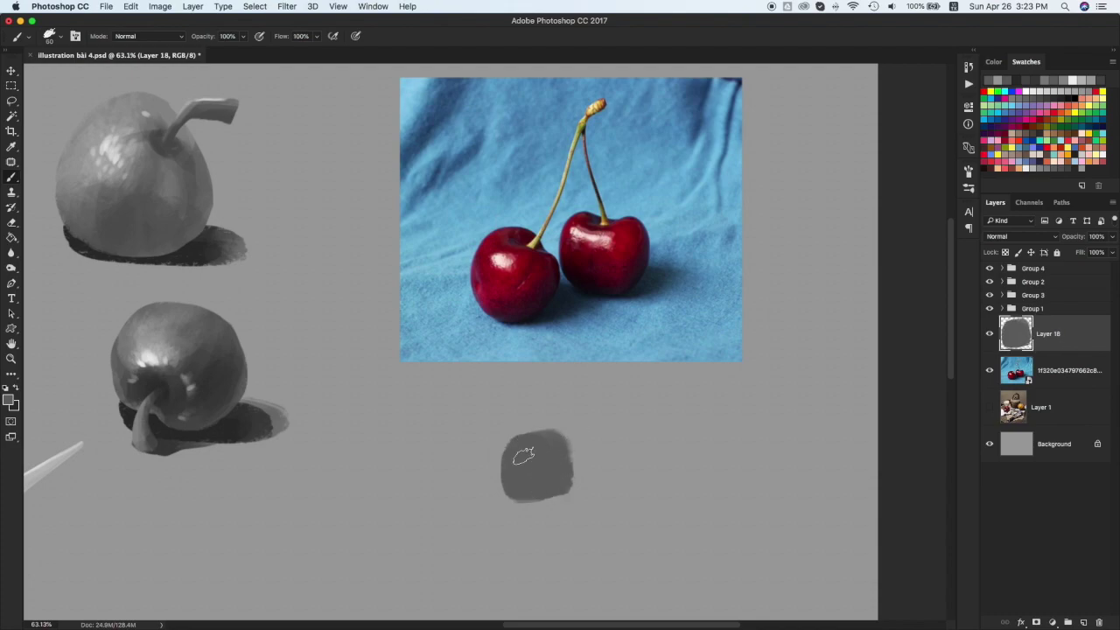
# Enlarge the cherry shape and refine its edges with brush and Eraser into a block tapering toward the base
pyautogui.moveTo(554, 432)
pyautogui.mouseDown()
pyautogui.moveTo(496, 451)
pyautogui.moveTo(567, 422)
pyautogui.moveTo(525, 429)
pyautogui.moveTo(566, 458)
pyautogui.moveTo(542, 444)
pyautogui.moveTo(574, 435)
pyautogui.moveTo(573, 500)
pyautogui.mouseUp()
pyautogui.press('e')
pyautogui.moveTo(504, 503); pyautogui.dragTo(577, 485)
pyautogui.press('super+z')
pyautogui.press('b')
pyautogui.moveTo(560, 442)
pyautogui.mouseDown()
pyautogui.moveTo(503, 431)
pyautogui.moveTo(553, 420)
pyautogui.mouseUp()
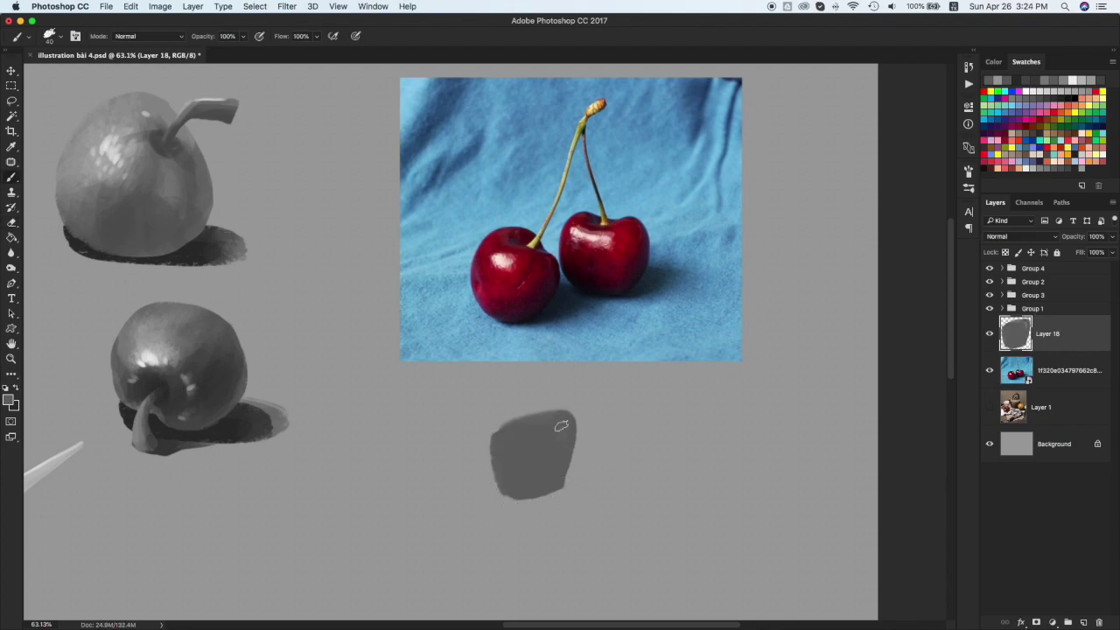
pyautogui.moveTo(553, 486)
pyautogui.mouseDown()
pyautogui.moveTo(533, 417)
pyautogui.moveTo(494, 442)
pyautogui.moveTo(548, 415)
pyautogui.moveTo(497, 436)
pyautogui.moveTo(507, 492)
pyautogui.mouseUp()
pyautogui.press('e')
pyautogui.moveTo(513, 412)
pyautogui.mouseDown()
pyautogui.moveTo(577, 406)
pyautogui.moveTo(593, 422)
pyautogui.moveTo(567, 492)
pyautogui.mouseUp()
pyautogui.moveTo(486, 442)
pyautogui.mouseDown()
pyautogui.moveTo(514, 487)
pyautogui.moveTo(580, 488)
pyautogui.moveTo(576, 503)
pyautogui.moveTo(507, 502)
pyautogui.moveTo(607, 428)
pyautogui.moveTo(497, 435)
pyautogui.moveTo(512, 492)
pyautogui.moveTo(559, 478)
pyautogui.moveTo(571, 414)
pyautogui.moveTo(499, 424)
pyautogui.moveTo(514, 497)
pyautogui.mouseUp()
# Paint a second, smaller tapered cherry shape to the right of the first in the same dark grey
pyautogui.press('b')
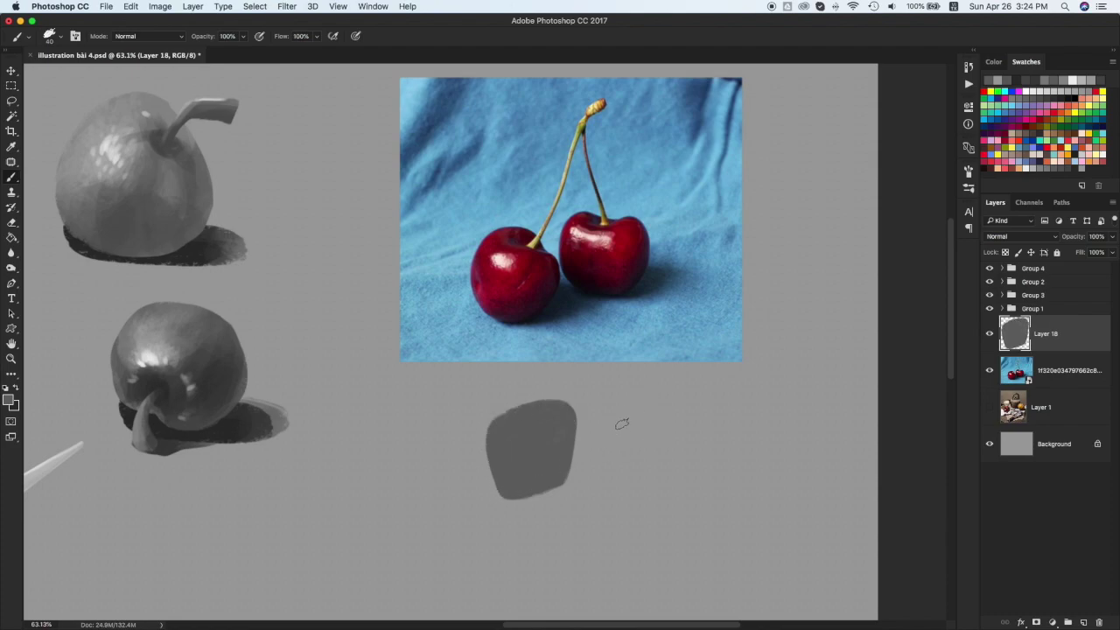
pyautogui.moveTo(624, 440)
pyautogui.mouseDown()
pyautogui.moveTo(596, 470)
pyautogui.moveTo(648, 468)
pyautogui.moveTo(609, 439)
pyautogui.moveTo(614, 480)
pyautogui.moveTo(625, 481)
pyautogui.moveTo(613, 445)
pyautogui.moveTo(643, 432)
pyautogui.moveTo(651, 441)
pyautogui.moveTo(601, 435)
pyautogui.moveTo(593, 483)
pyautogui.moveTo(592, 468)
pyautogui.moveTo(641, 435)
pyautogui.mouseUp()
pyautogui.press('super+z')
pyautogui.press('super+z')
pyautogui.press('super+z')
pyautogui.moveTo(610, 475)
pyautogui.mouseDown()
pyautogui.moveTo(595, 441)
pyautogui.moveTo(642, 444)
pyautogui.mouseUp()
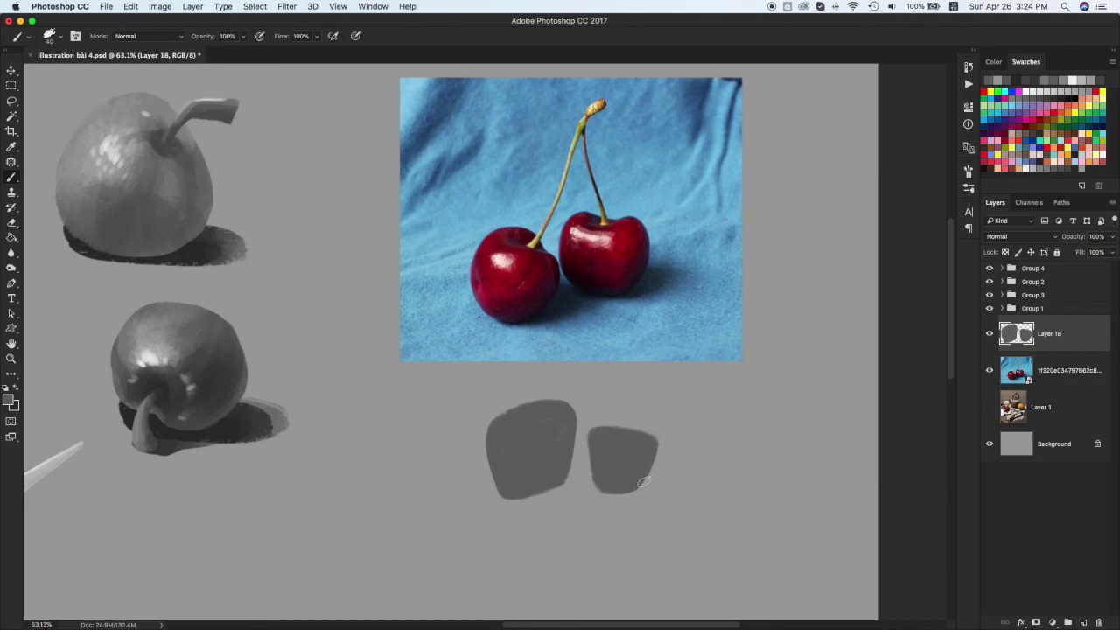
# Lasso the smaller cherry shape and cut it onto its own layer
pyautogui.press('l')
pyautogui.moveTo(647, 424)
pyautogui.mouseDown()
pyautogui.moveTo(639, 522)
pyautogui.moveTo(656, 427)
pyautogui.mouseUp()
pyautogui.press('super+shift+j')
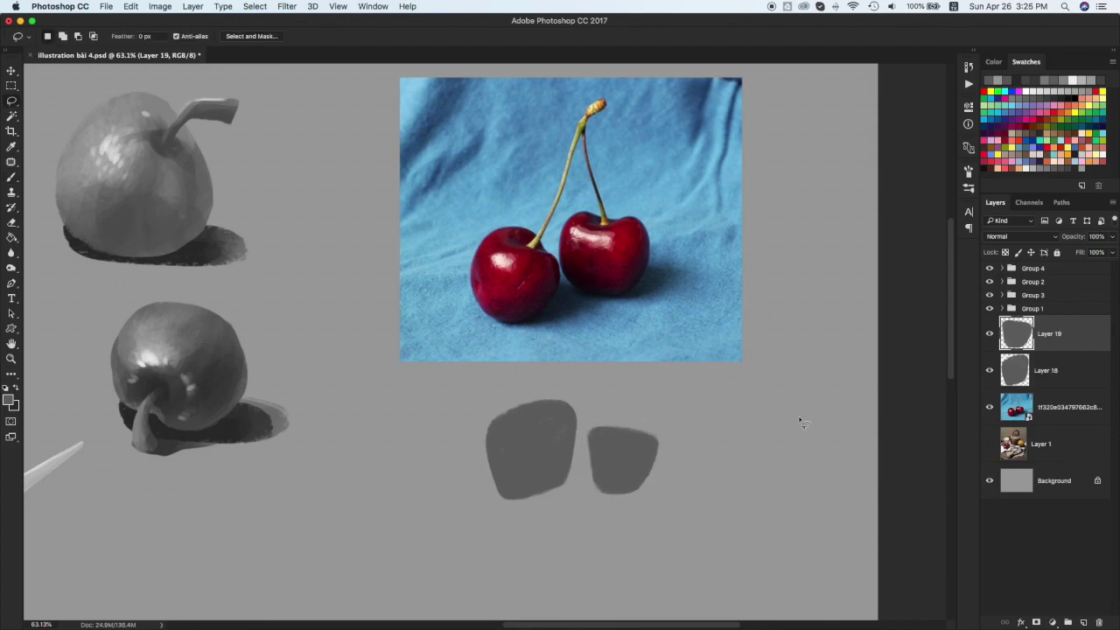
# Add a new layer beneath both cherry layers and pick a darker grey for the Brush tool
pyautogui.click(1067, 409)
pyautogui.press('super+shift+alt+n')
pyautogui.click(1066, 167)
pyautogui.press('b')
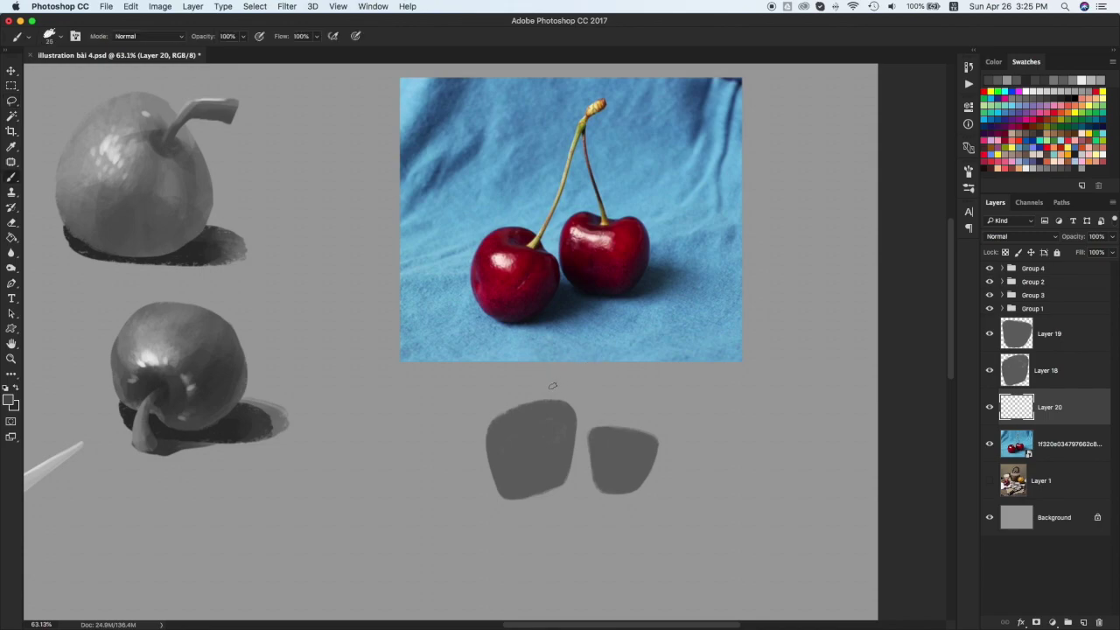
# Move the cherry reference photo down over the grey fruit and bring its layer to the top of the stack
pyautogui.press('v')
pyautogui.moveTo(571, 328); pyautogui.dragTo(333, 442)
pyautogui.click(1052, 412)
pyautogui.moveTo(1074, 453); pyautogui.dragTo(1072, 263)
# On the empty layer, paint two thin looped stems rising from the cherries to a shared point with a size 20 brush
pyautogui.click(1055, 441)
pyautogui.press('b')
pyautogui.press('[')
pyautogui.moveTo(528, 403)
pyautogui.mouseDown()
pyautogui.moveTo(538, 368)
pyautogui.moveTo(639, 318)
pyautogui.moveTo(617, 385)
pyautogui.moveTo(622, 427)
pyautogui.mouseUp()
pyautogui.press('super+z')
pyautogui.press('super+z')
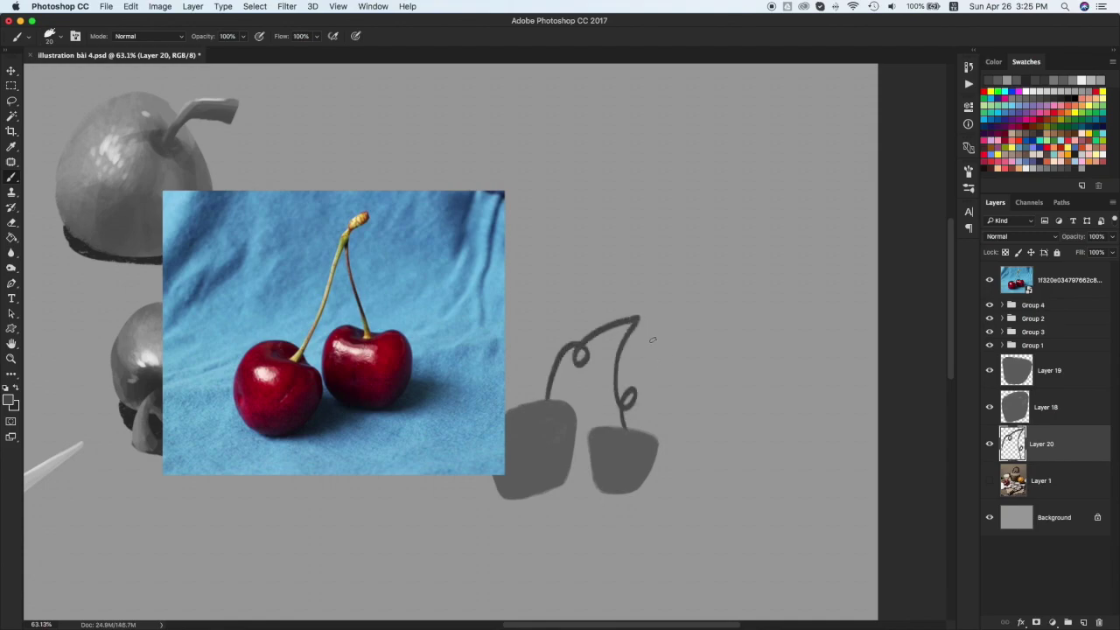
# Thicken the stems and their joint, and trim the joint's tip to a clean point with the Eraser
pyautogui.moveTo(613, 353); pyautogui.dragTo(648, 311)
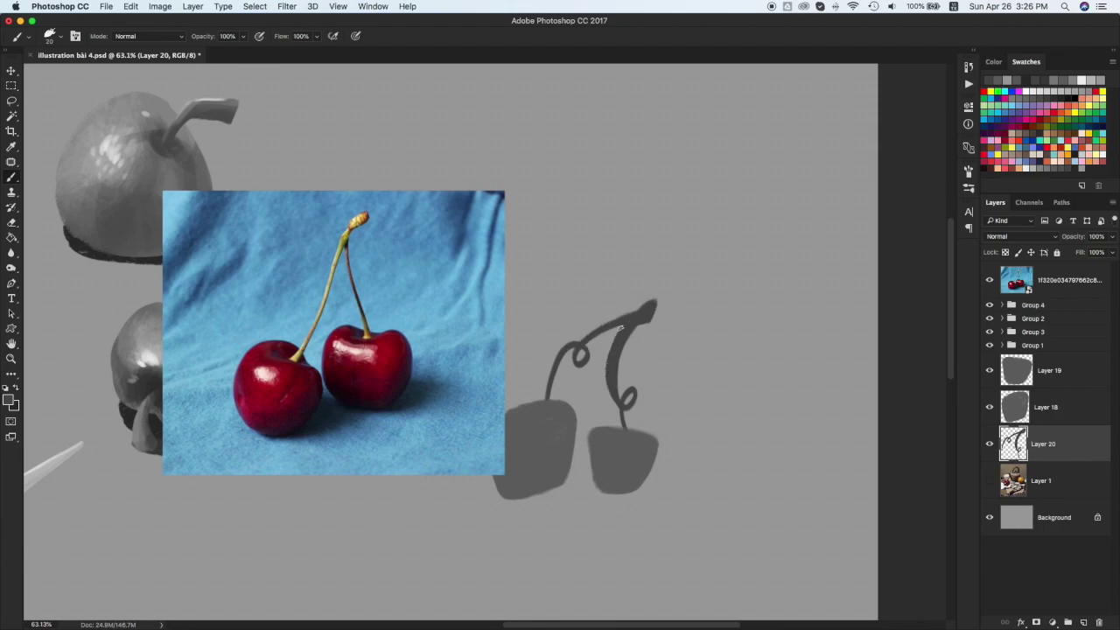
pyautogui.moveTo(566, 351); pyautogui.dragTo(543, 401)
pyautogui.press('e')
pyautogui.moveTo(632, 303)
pyautogui.mouseDown()
pyautogui.moveTo(671, 282)
pyautogui.moveTo(630, 305)
pyautogui.moveTo(660, 299)
pyautogui.moveTo(652, 326)
pyautogui.mouseUp()
pyautogui.press('super+z')
pyautogui.press('super+z')
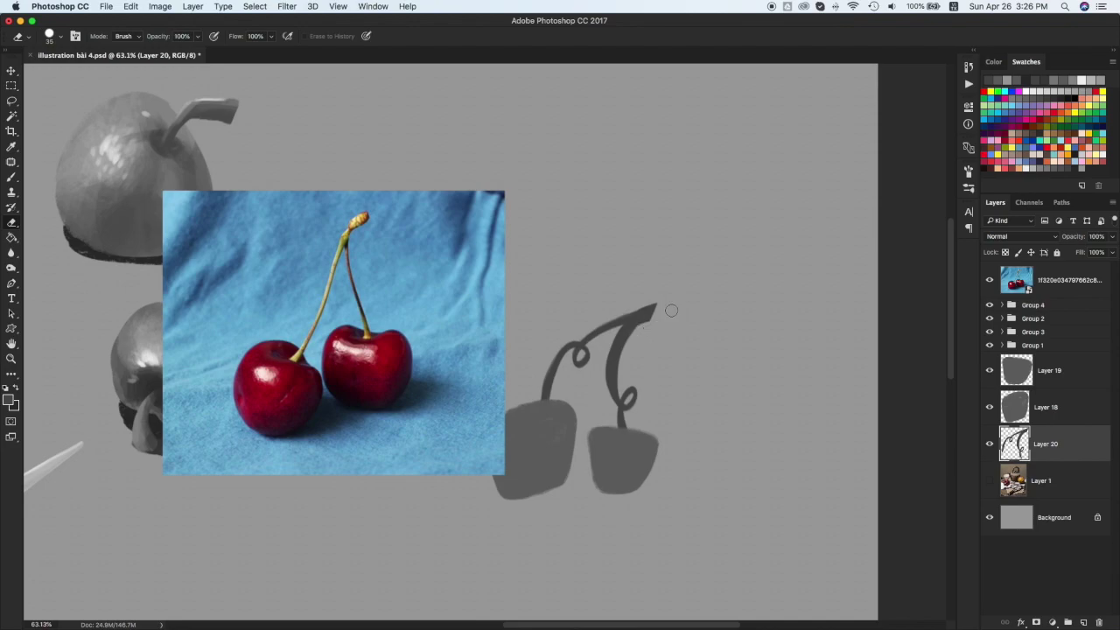
# Move the reference photo down away from the cherries and lock transparent pixels on the stem and cherry layers
pyautogui.press('v')
pyautogui.moveTo(430, 352)
pyautogui.mouseDown()
pyautogui.moveTo(350, 449)
pyautogui.moveTo(367, 442)
pyautogui.mouseUp()
pyautogui.click(1006, 251)
pyautogui.click(1049, 372)
pyautogui.click(528, 465)
# Brush a dark grey tone over the larger cherry with a size 150 brush
pyautogui.press('i')
pyautogui.click(994, 63)
pyautogui.click(1007, 149)
pyautogui.press('b')
pyautogui.press(']')
pyautogui.press(']')
pyautogui.press(']')
pyautogui.moveTo(525, 490); pyautogui.dragTo(557, 437)
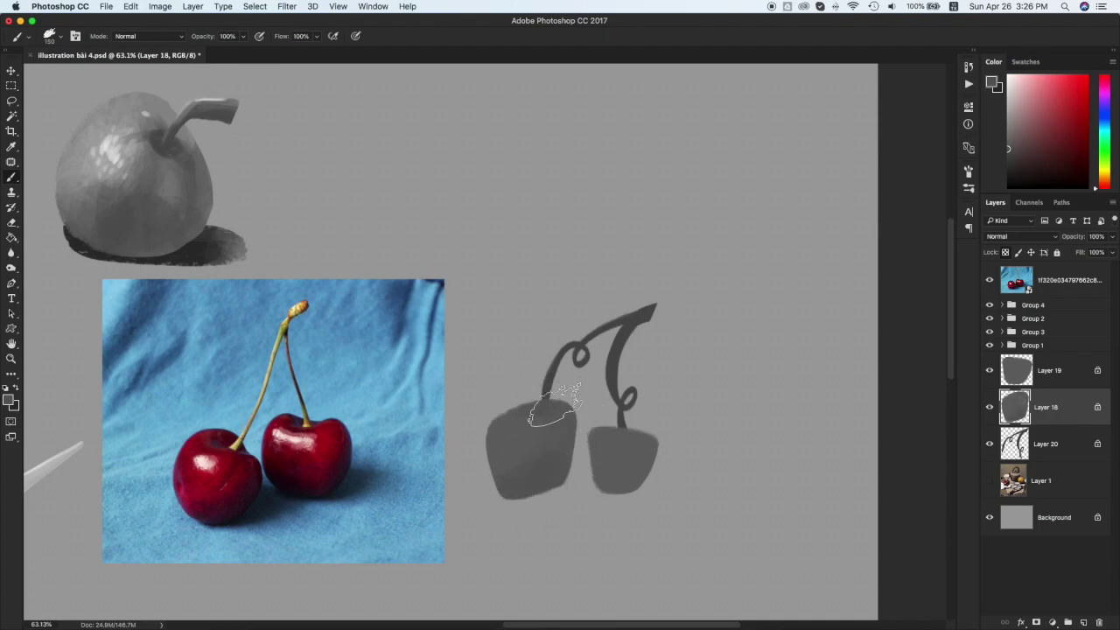
# Move the stem layer above both cherry layers
pyautogui.click(1055, 444)
pyautogui.press('super+]')
pyautogui.press('super+]')
# Sample the stem grey, unlock the layer's transparency and extend both stems into the cherries at brush size 20, relocking the transparent pixels
pyautogui.press('i')
pyautogui.click(546, 378)
pyautogui.press('b')
pyautogui.press('/')
pyautogui.press('[')
pyautogui.press('[')
pyautogui.press('[')
pyautogui.press('[')
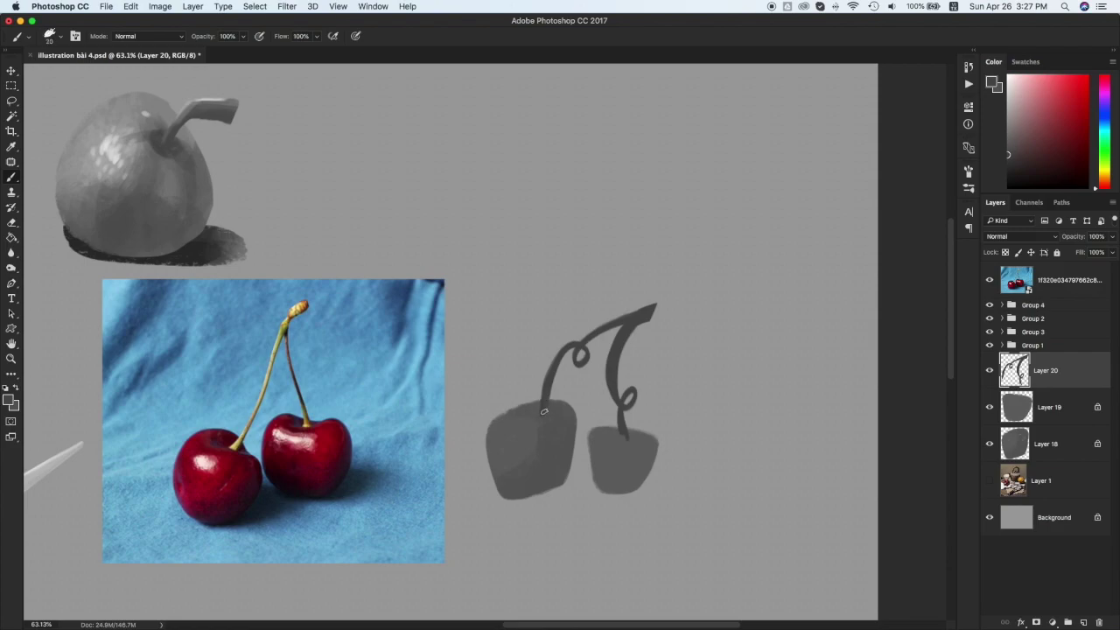
pyautogui.press('e')
pyautogui.click(1005, 252)
# Shade the larger and smaller cherries on their own layers with dark grey strokes and a size 150 brush
pyautogui.click(1039, 448)
pyautogui.press('b')
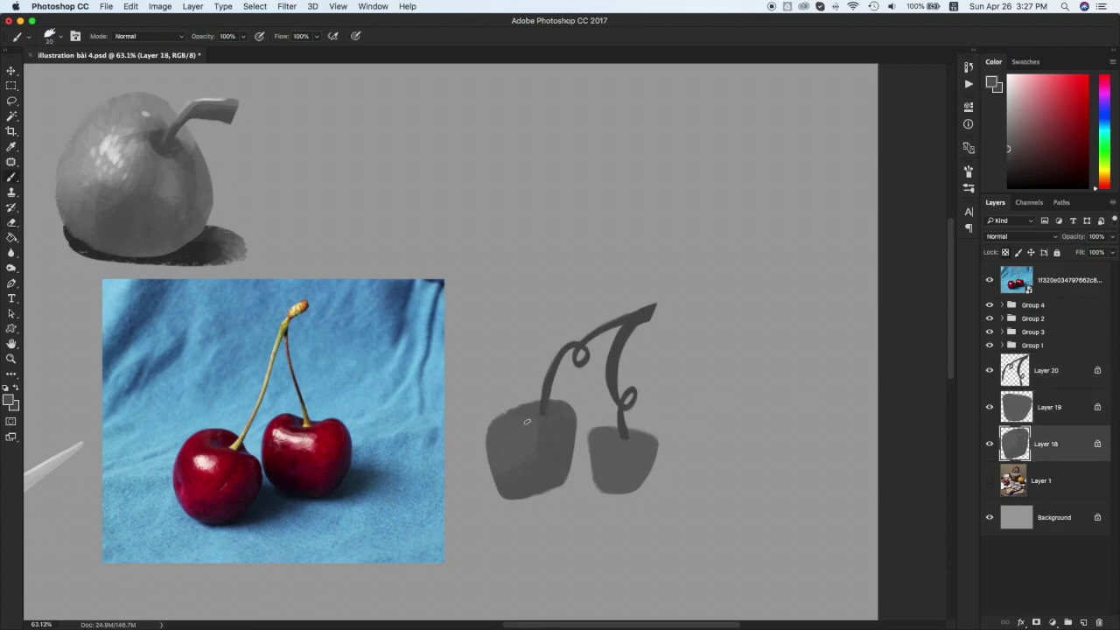
pyautogui.press(']')
pyautogui.press(']')
pyautogui.press(']')
pyautogui.press(']')
pyautogui.press(']')
pyautogui.press(']')
pyautogui.press(']')
pyautogui.press(']')
pyautogui.press(']')
pyautogui.press(']')
pyautogui.press(']')
pyautogui.press(']')
pyautogui.moveTo(562, 452)
pyautogui.mouseDown()
pyautogui.moveTo(522, 461)
pyautogui.moveTo(482, 436)
pyautogui.moveTo(551, 407)
pyautogui.moveTo(539, 483)
pyautogui.mouseUp()
pyautogui.click(1053, 413)
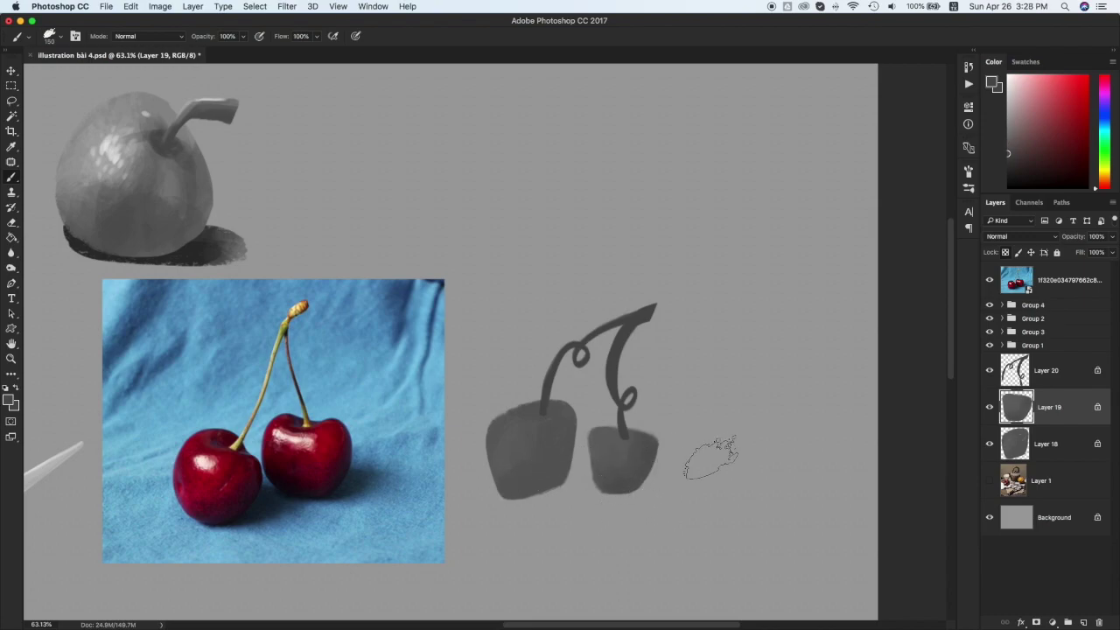
# Brush a lighter grey onto the lit side of the larger cherry with a size 125 brush
pyautogui.hotkey('alt', '[')
pyautogui.press('[')
pyautogui.click(1008, 129)
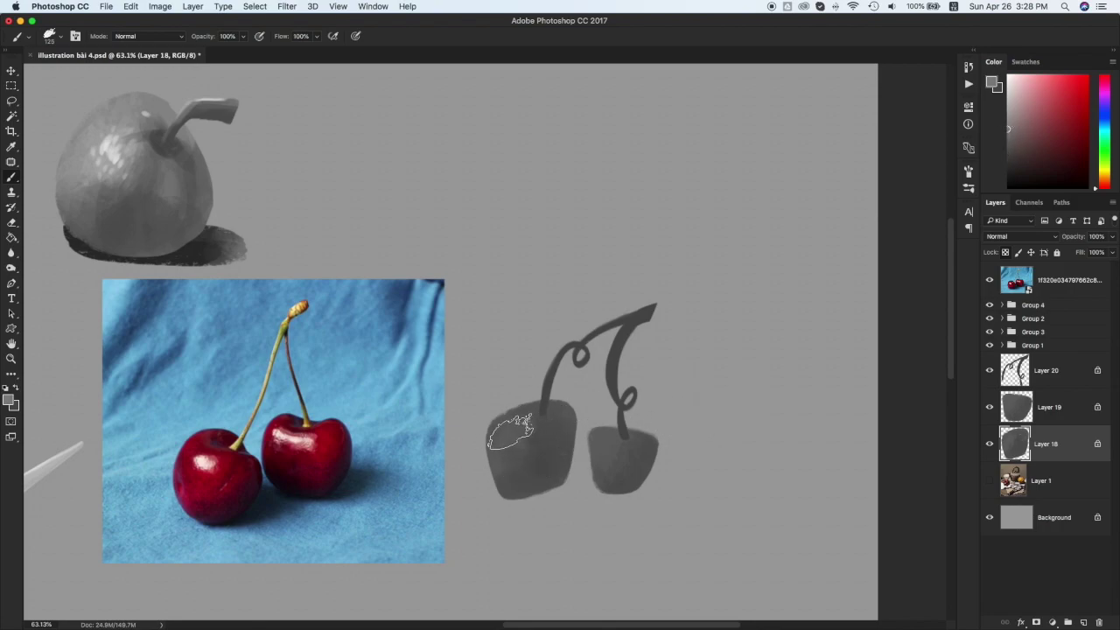
pyautogui.moveTo(511, 439); pyautogui.dragTo(526, 444)
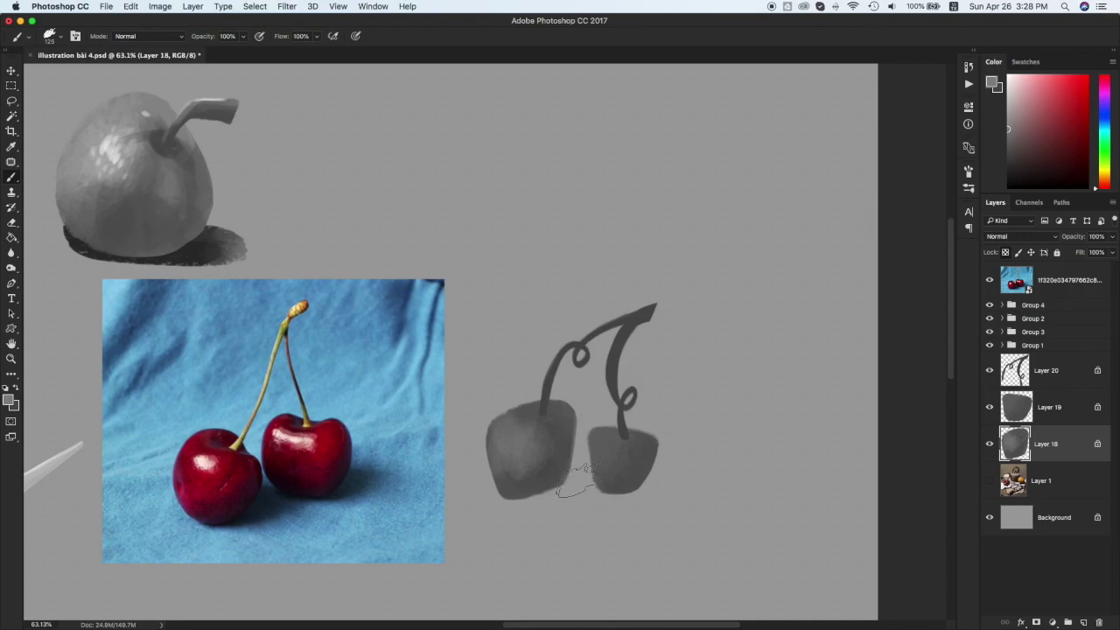
# Set the brush opacity to 40% and darken the areas around both cherries' stem bases with a darker grey
pyautogui.hotkey('alt', ']')
pyautogui.press('4')
pyautogui.click(1007, 153)
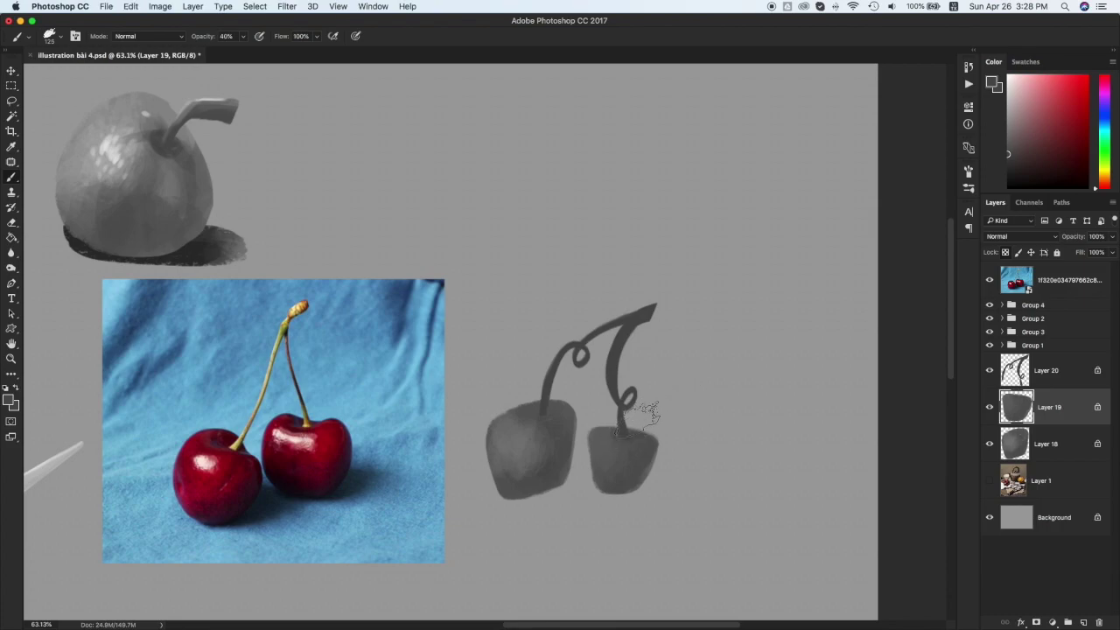
pyautogui.hotkey('alt', '[')
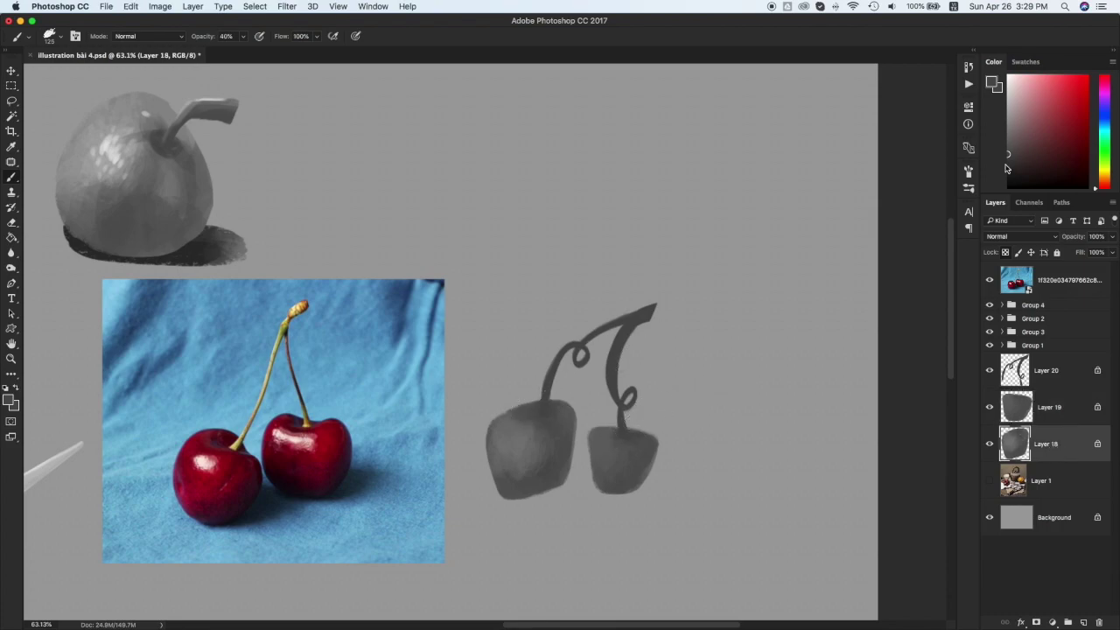
# Darken the smaller cherry's lower part and side edges with a very dark grey and a size 125 brush
pyautogui.hotkey('alt', ']')
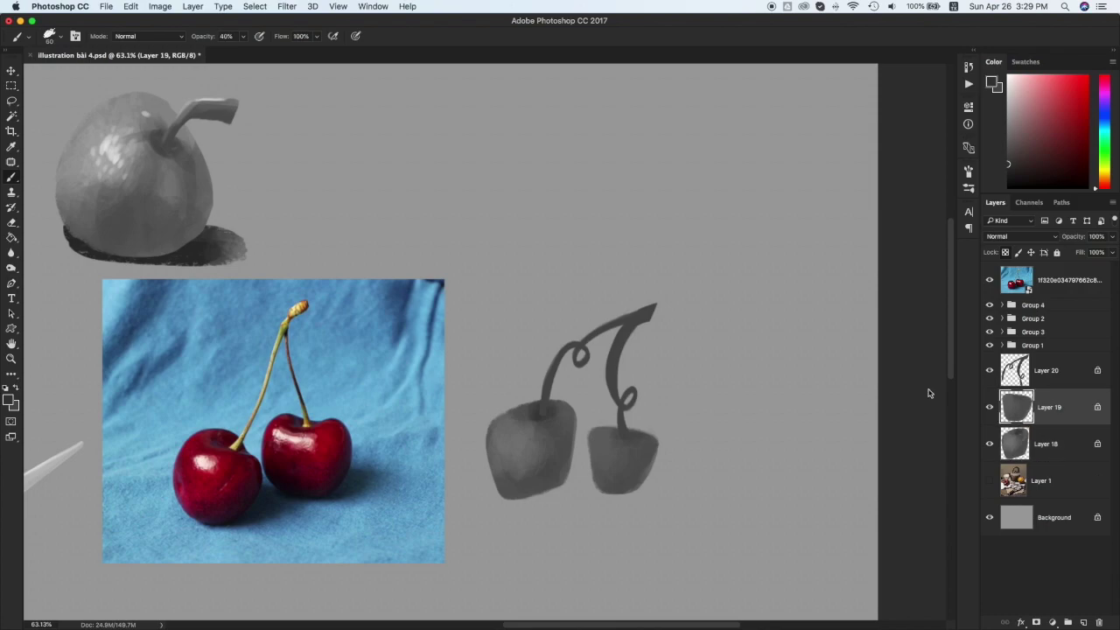
pyautogui.press(']')
pyautogui.press(']')
pyautogui.press(']')
pyautogui.press(']')
pyautogui.press(']')
pyautogui.moveTo(614, 497); pyautogui.dragTo(668, 443)
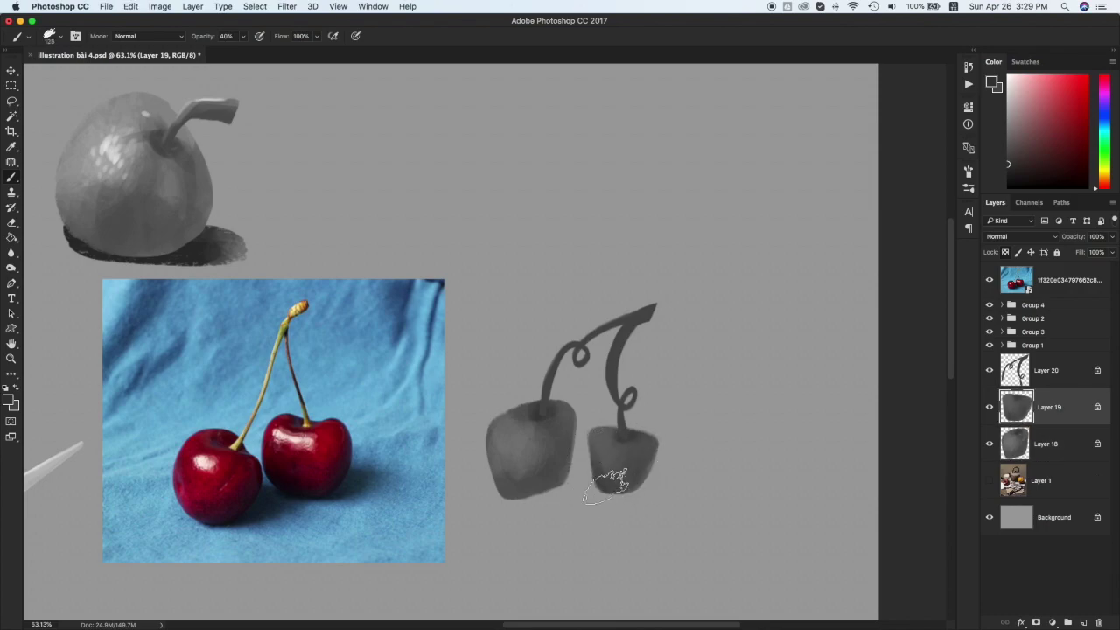
pyautogui.press('super+z')
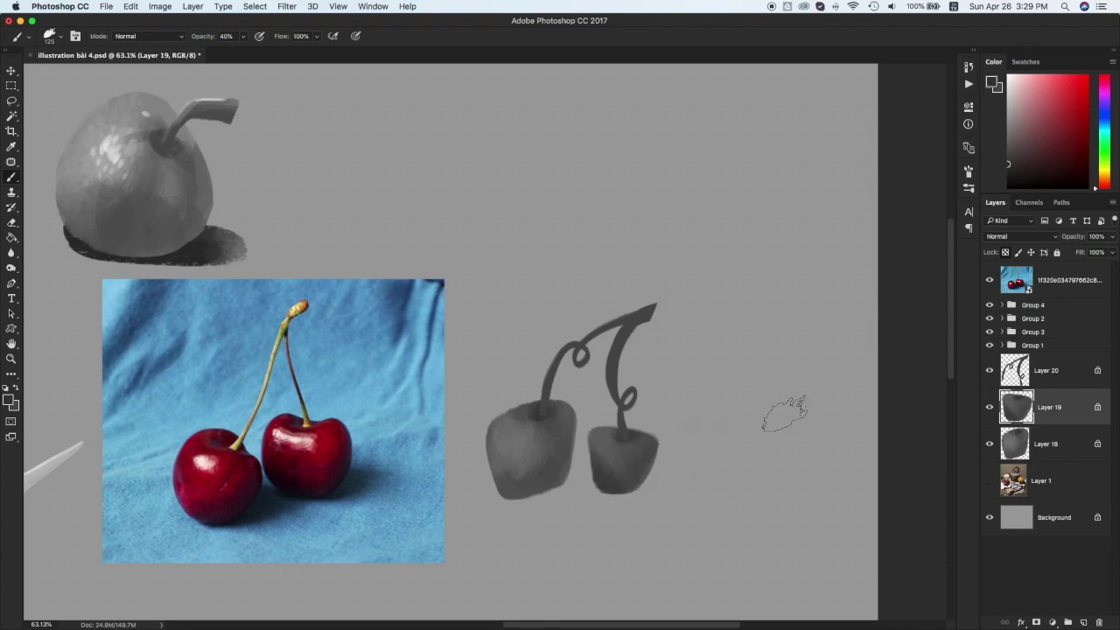
# Build up a lighter grey on the larger cherry's lit side with a size 70 brush at 40% opacity
pyautogui.hotkey('alt', '[')
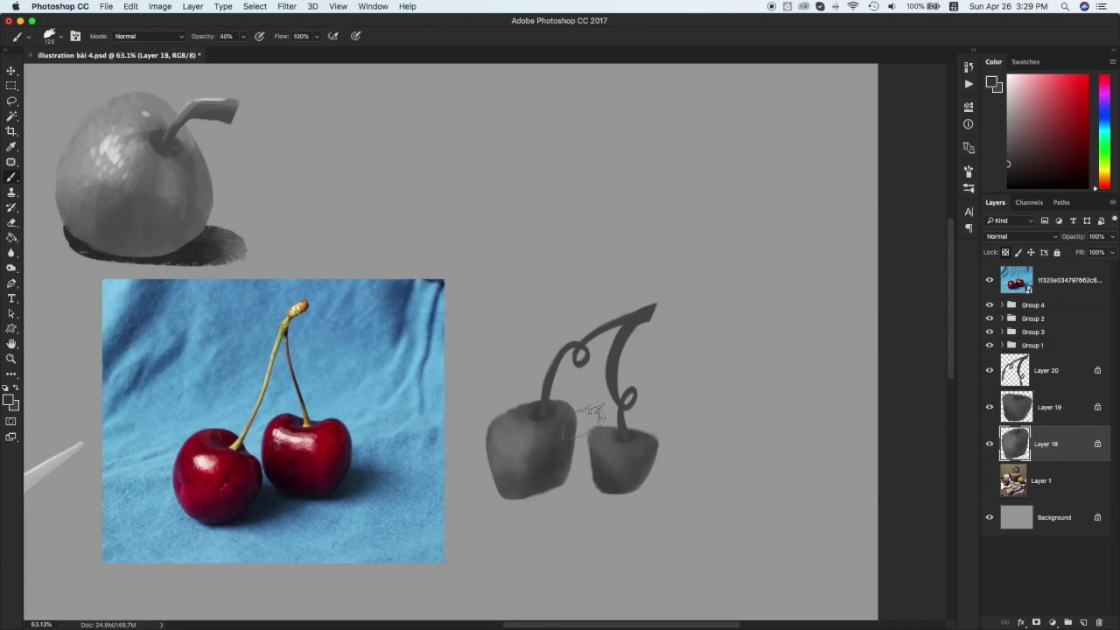
pyautogui.click(1006, 123)
pyautogui.press('[')
pyautogui.press('[')
pyautogui.press('[')
pyautogui.press('[')
pyautogui.moveTo(511, 433); pyautogui.dragTo(563, 424)
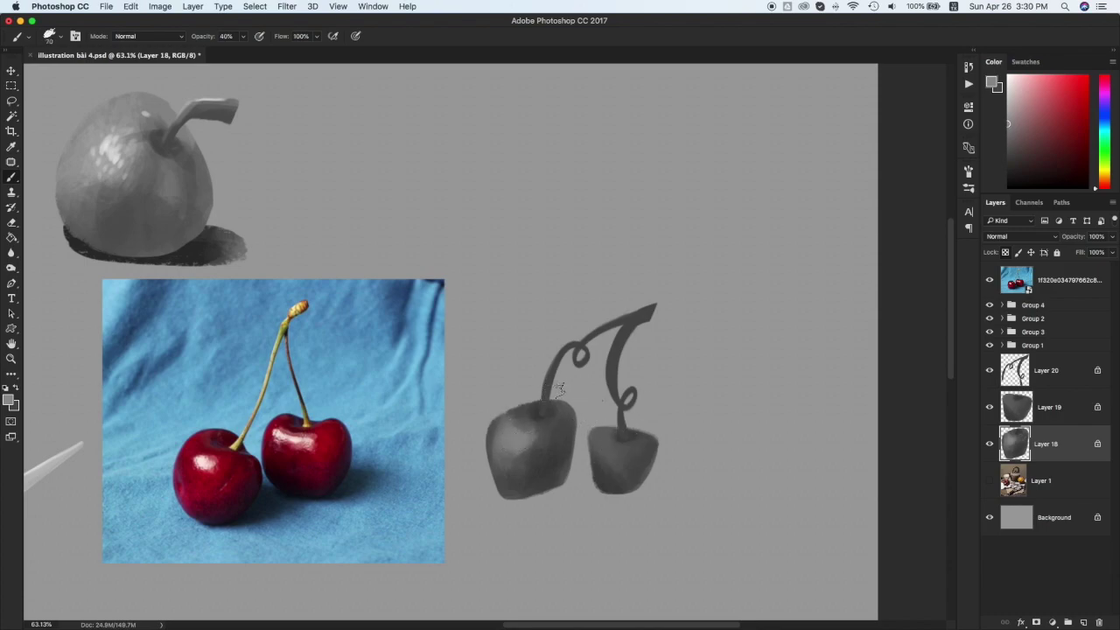
pyautogui.moveTo(511, 463)
pyautogui.mouseDown()
pyautogui.moveTo(579, 437)
pyautogui.moveTo(498, 444)
pyautogui.mouseUp()
# Lighten the top and lit side of the smaller cherry with the same lighter grey, reducing the brush to size 40
pyautogui.click(1023, 423)
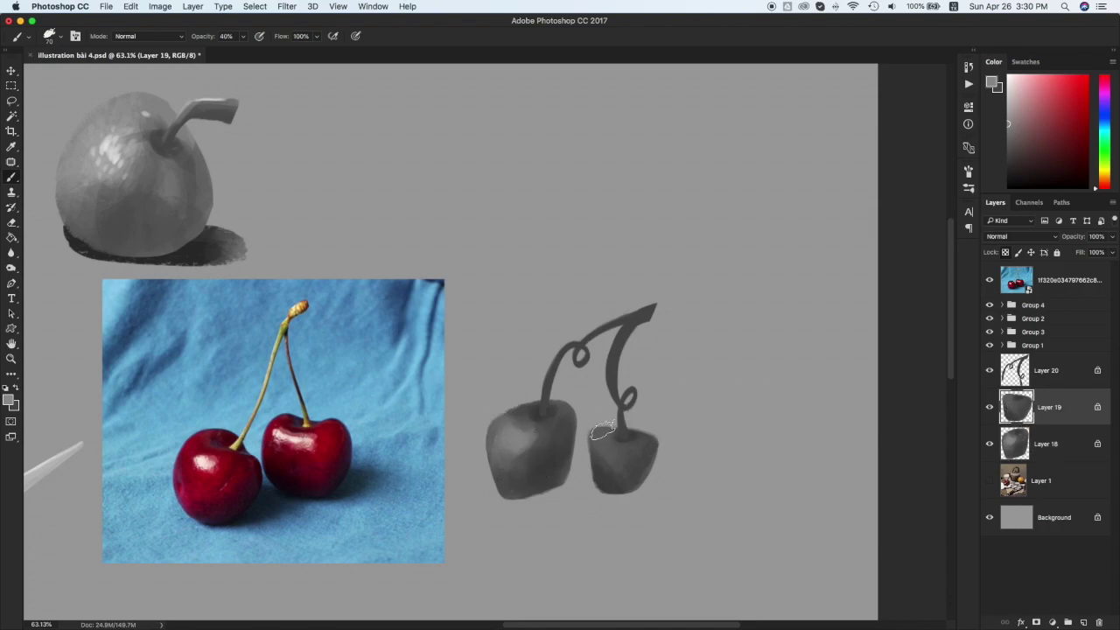
pyautogui.moveTo(614, 448); pyautogui.dragTo(632, 454)
pyautogui.press('[')
pyautogui.press('[')
pyautogui.press('[')
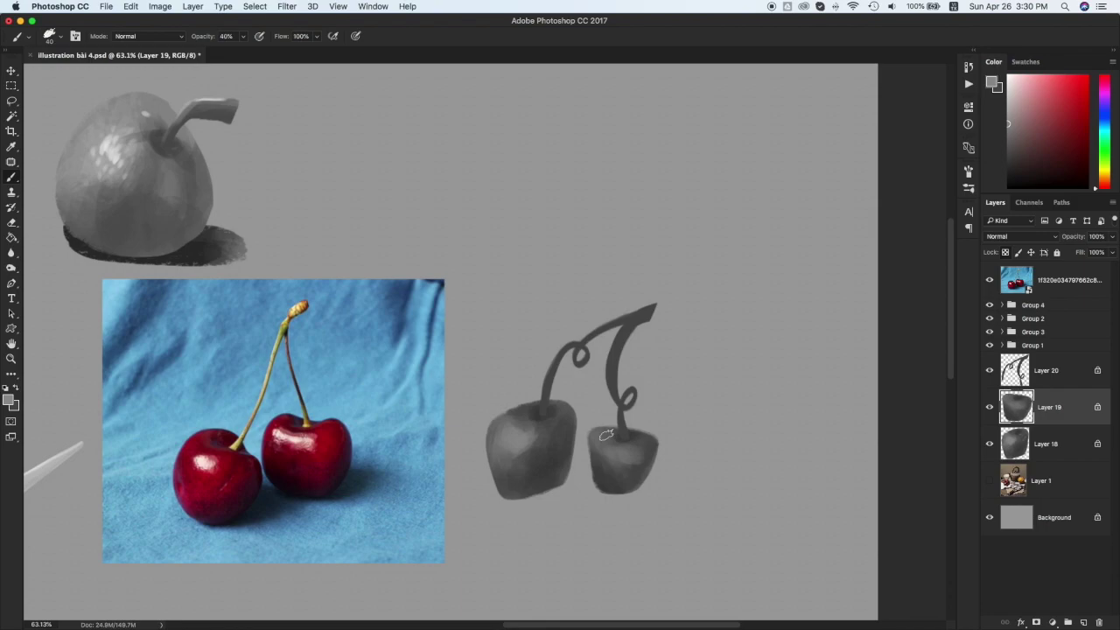
# Paint near-white highlights on both cherries with a size 15 brush at 100% opacity
pyautogui.click(1025, 62)
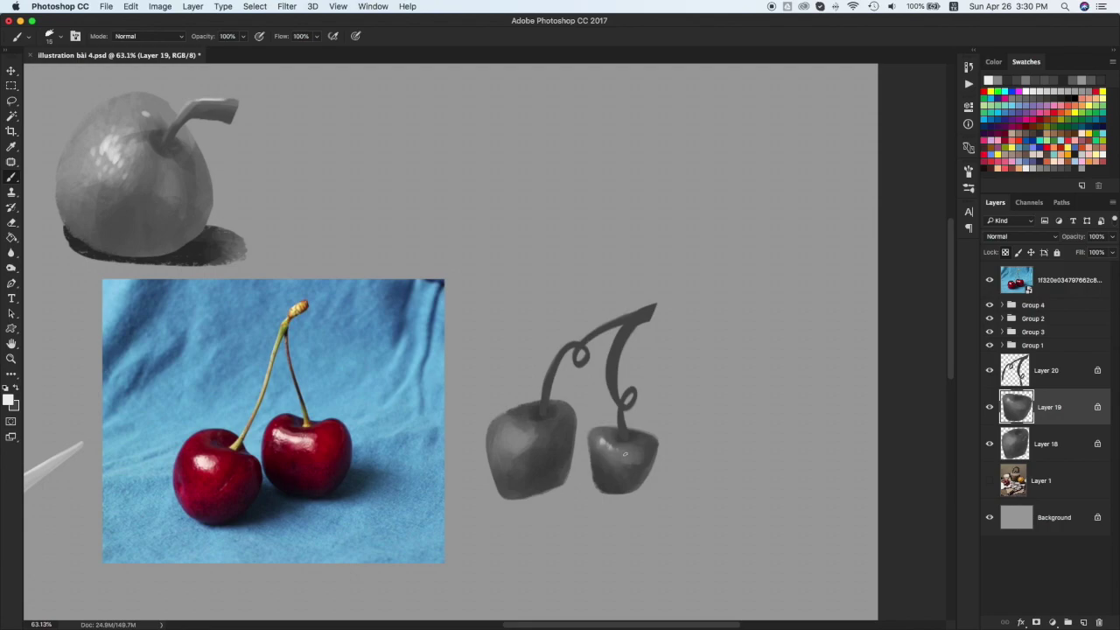
pyautogui.click(605, 445)
pyautogui.click(1047, 447)
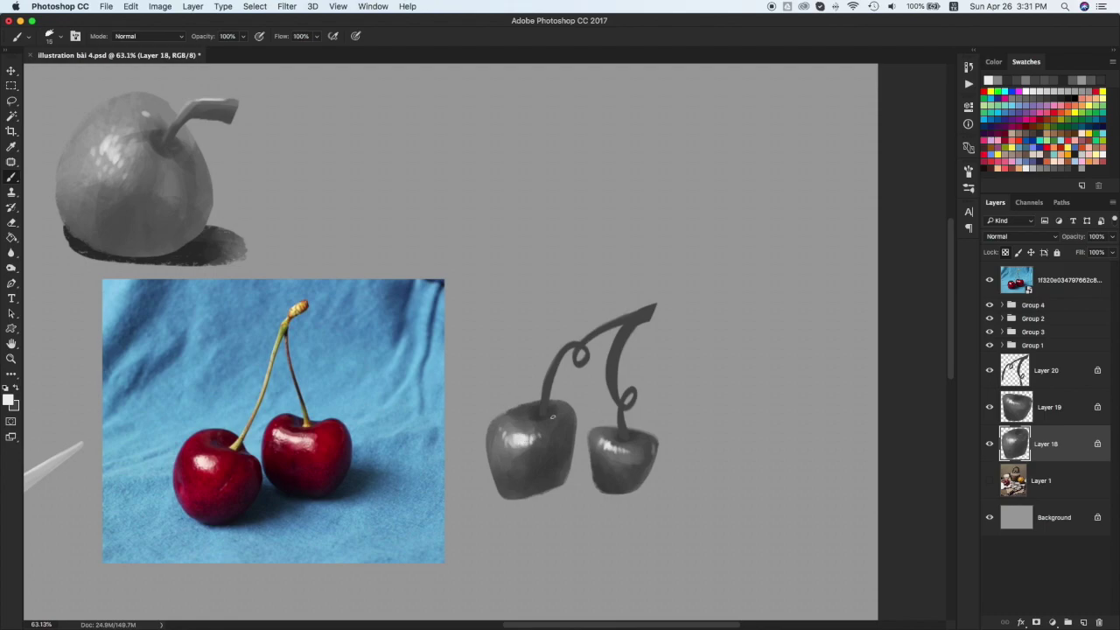
pyautogui.keyDown('super'); pyautogui.click(607, 444); pyautogui.keyUp('super')
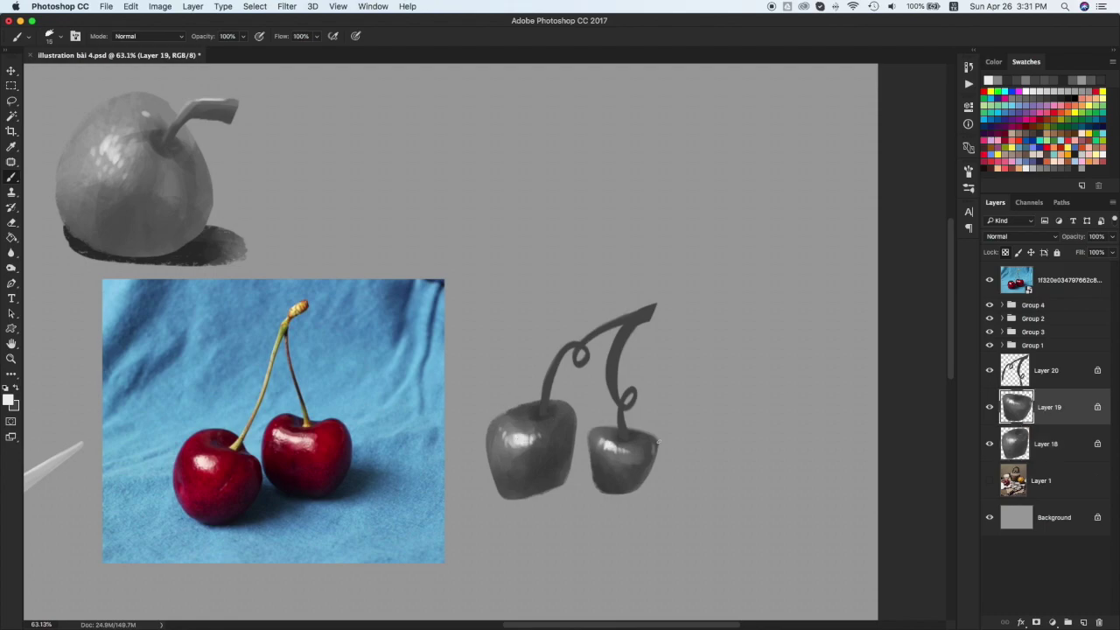
# Free-transform the larger cherry to widen and heighten its upper part, and select the stem layer
pyautogui.press('v')
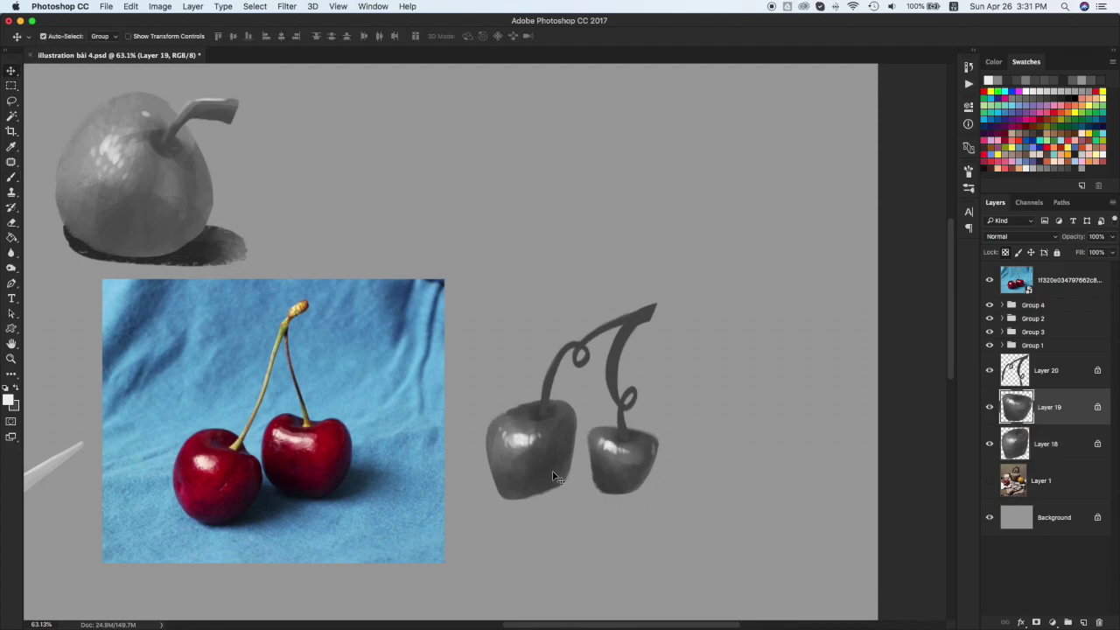
pyautogui.click(552, 476)
pyautogui.press('super+t')
pyautogui.moveTo(577, 499); pyautogui.dragTo(580, 503)
pyautogui.moveTo(483, 503); pyautogui.dragTo(500, 500)
pyautogui.moveTo(582, 394)
pyautogui.mouseDown()
pyautogui.moveTo(593, 387)
pyautogui.moveTo(581, 415)
pyautogui.moveTo(578, 405)
pyautogui.mouseUp()
pyautogui.press('Return')
pyautogui.click(630, 330)
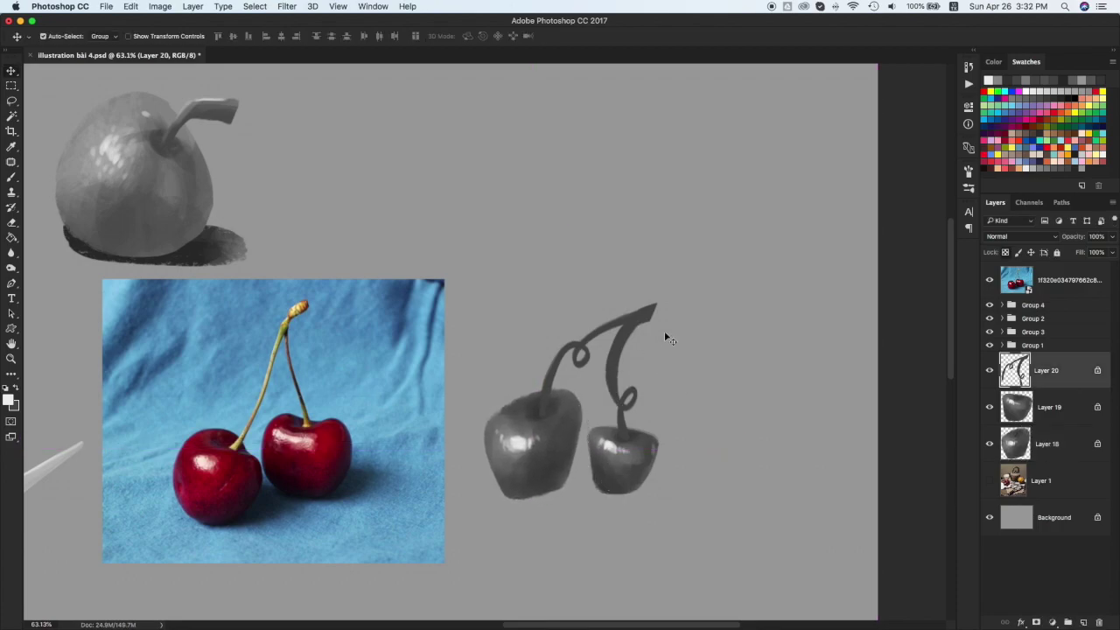
# Shade the cherry stems with a lighter grey on the stem layer, using a size 30 brush
pyautogui.press('b')
pyautogui.keyDown('alt'); pyautogui.click(546, 404); pyautogui.keyUp('alt')
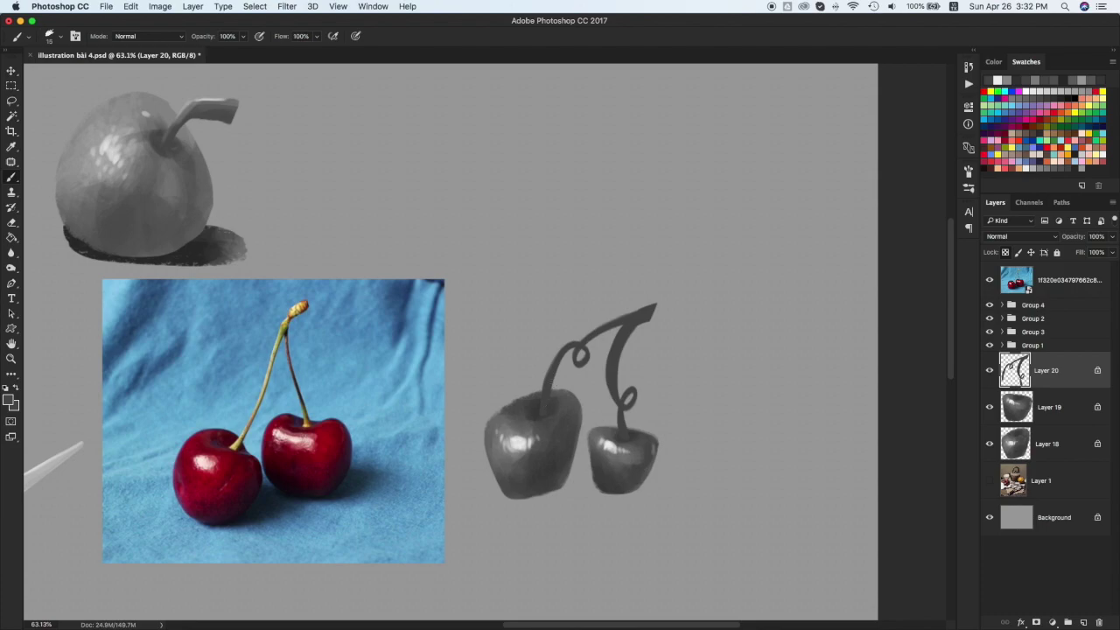
pyautogui.click(994, 62)
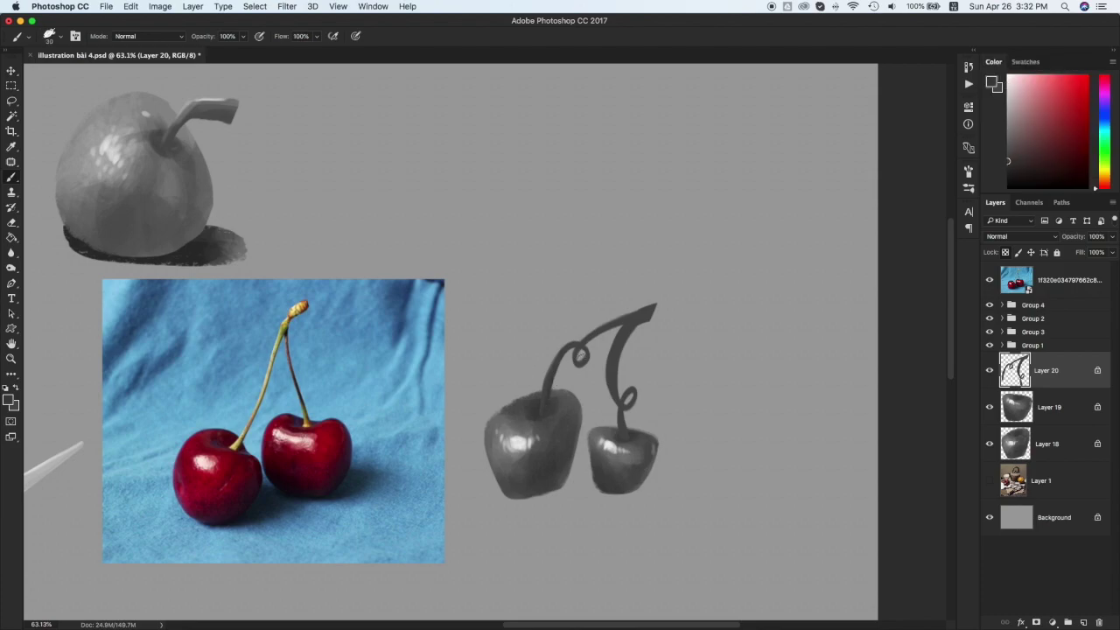
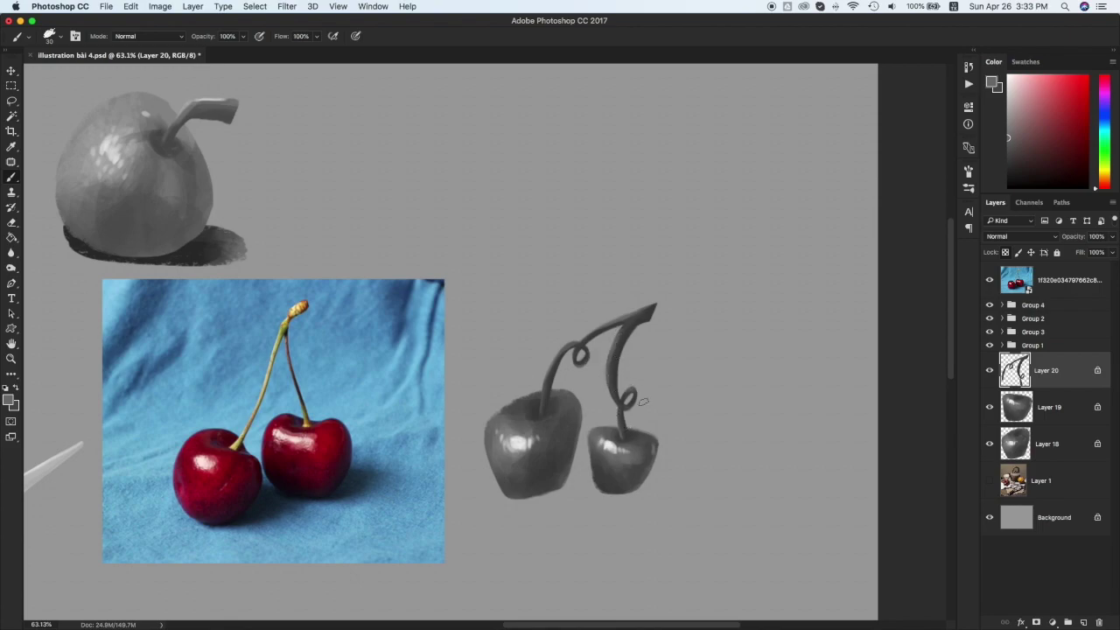
# Paint a dark cast shadow beneath both cherries on a new layer directly above Layer 1
pyautogui.click(1046, 473)
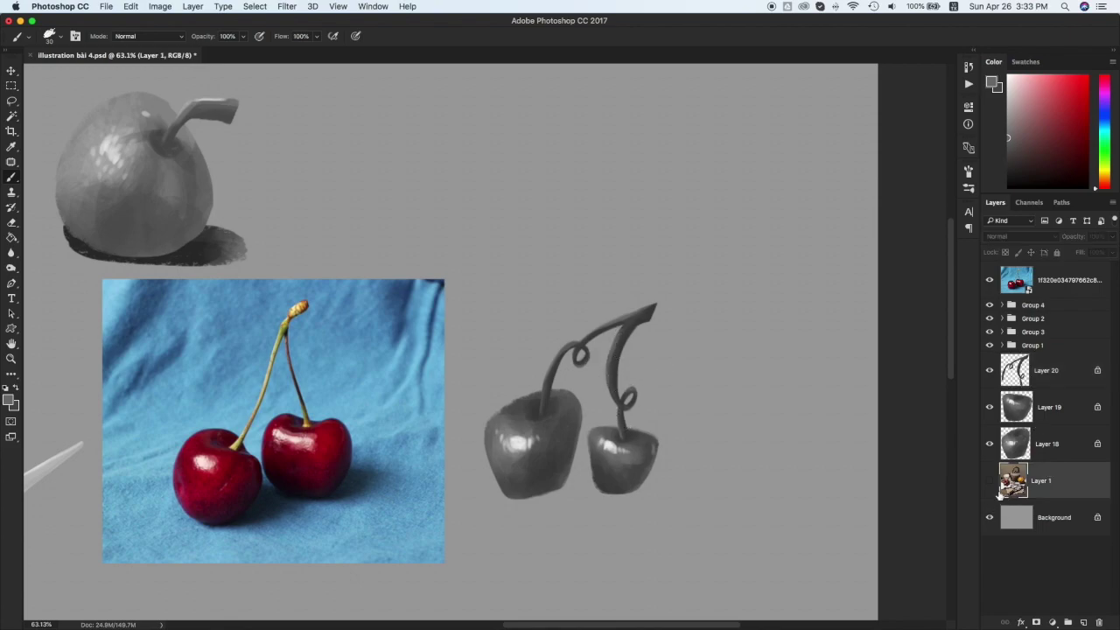
pyautogui.click(1083, 622)
pyautogui.click(1025, 62)
pyautogui.click(1076, 168)
pyautogui.moveTo(505, 495)
pyautogui.mouseDown()
pyautogui.moveTo(652, 493)
pyautogui.moveTo(629, 490)
pyautogui.mouseUp()
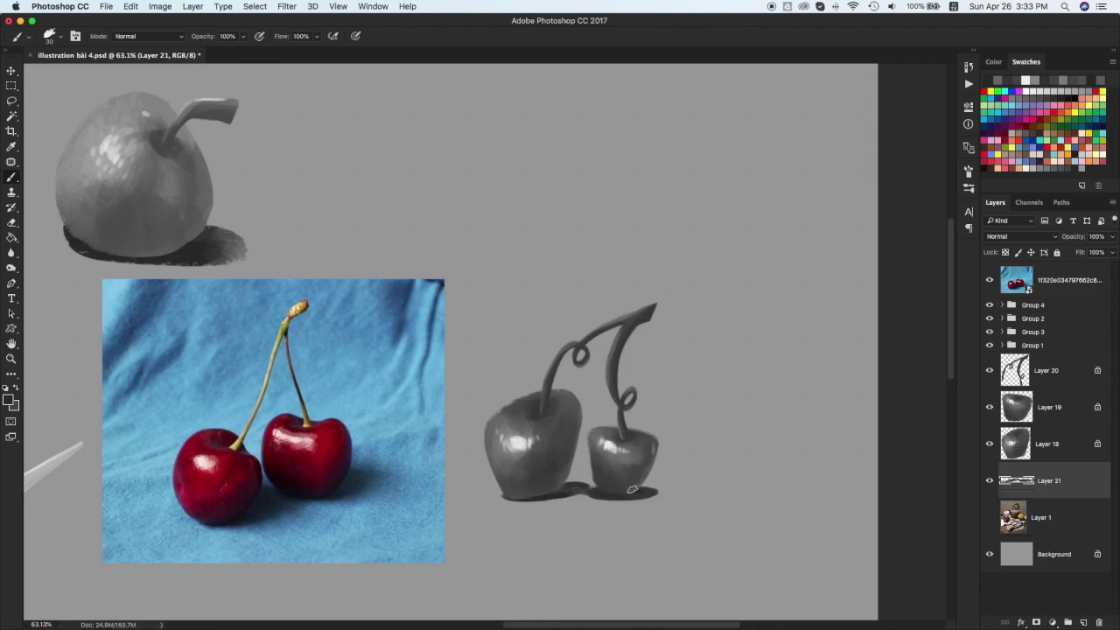
# Soften the cherries' cast shadow with the sampled background grey and undo the last stroke
pyautogui.keyDown('alt'); pyautogui.click(675, 456); pyautogui.keyUp('alt')
pyautogui.moveTo(576, 484)
pyautogui.mouseDown()
pyautogui.moveTo(603, 482)
pyautogui.moveTo(588, 483)
pyautogui.mouseUp()
pyautogui.press('super+z')
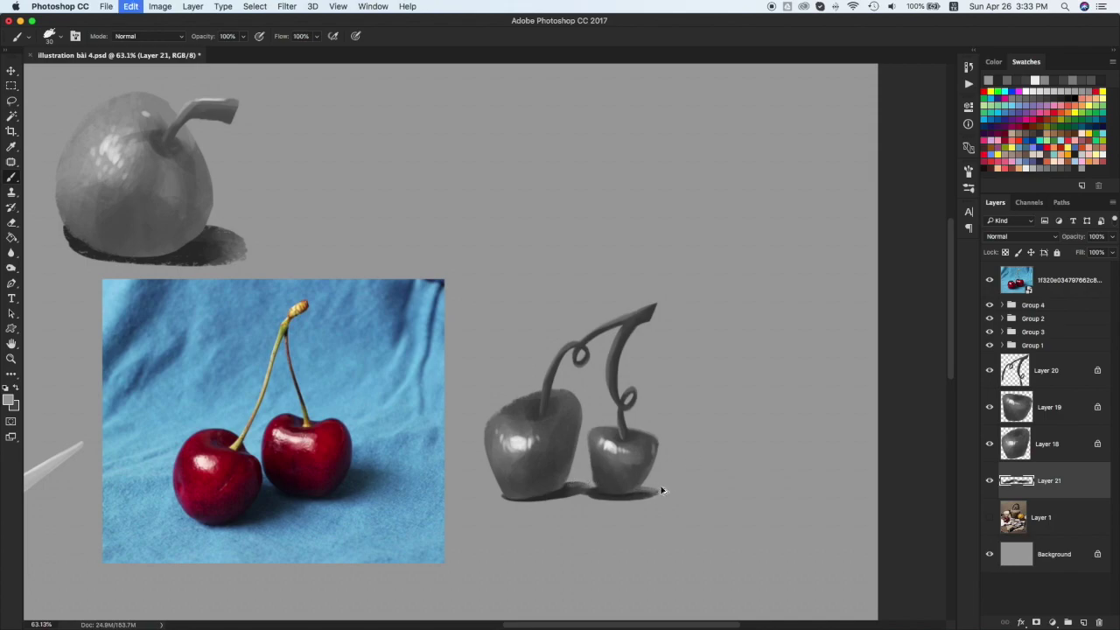
# Darken the hollows around the stem bases on the larger and smaller cherry layers with a dark grey
pyautogui.press('v')
pyautogui.scroll(3, 609, 427)
pyautogui.click(651, 282)
pyautogui.press('b')
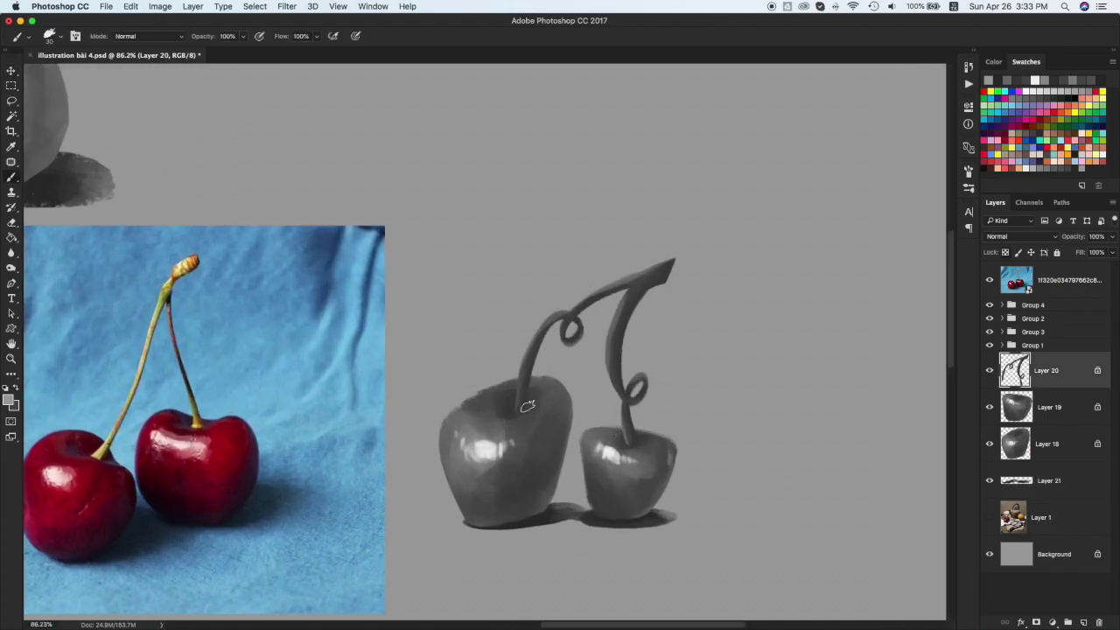
pyautogui.press('v')
pyautogui.click(522, 411)
pyautogui.press('b')
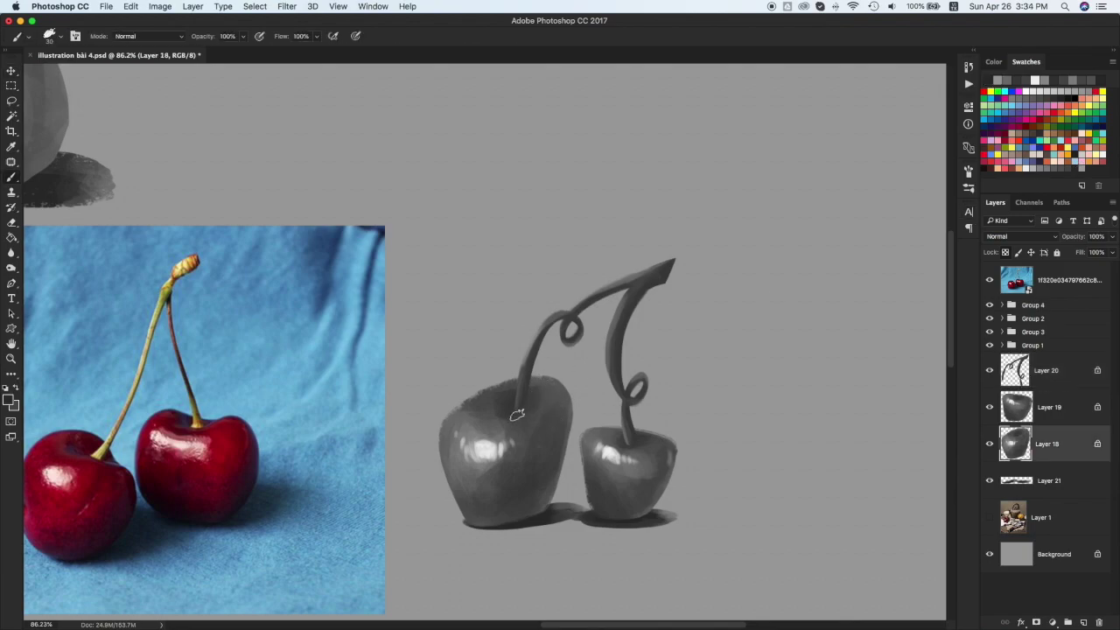
pyautogui.keyDown('ctrl'); pyautogui.click(649, 438); pyautogui.keyUp('ctrl')
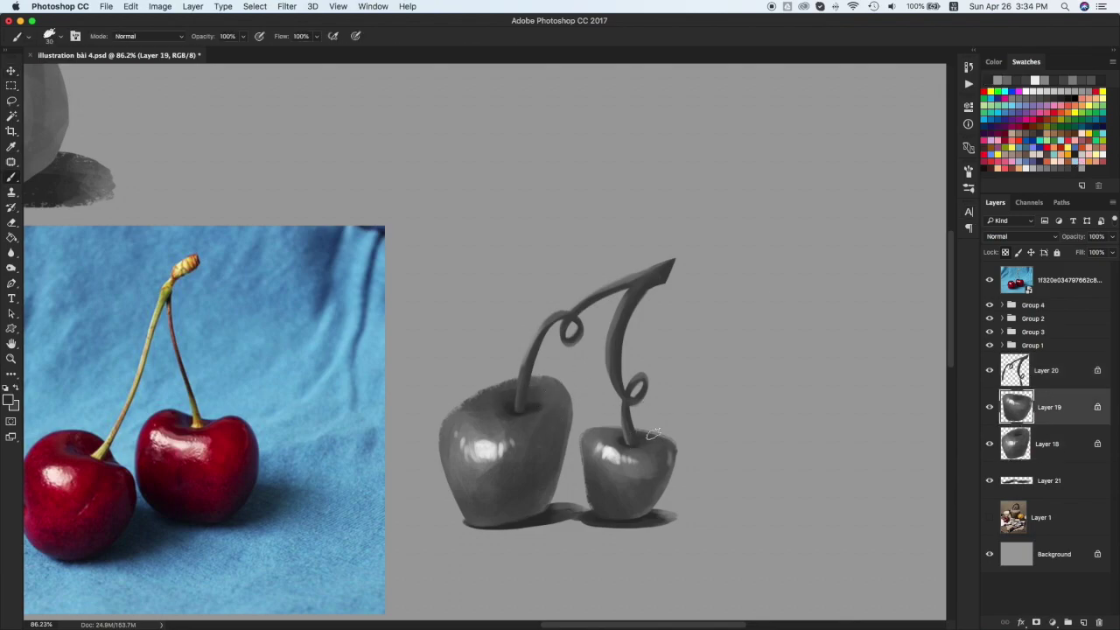
# Paint light highlights along the curled cherry stems on Layer 20
pyautogui.click(1056, 385)
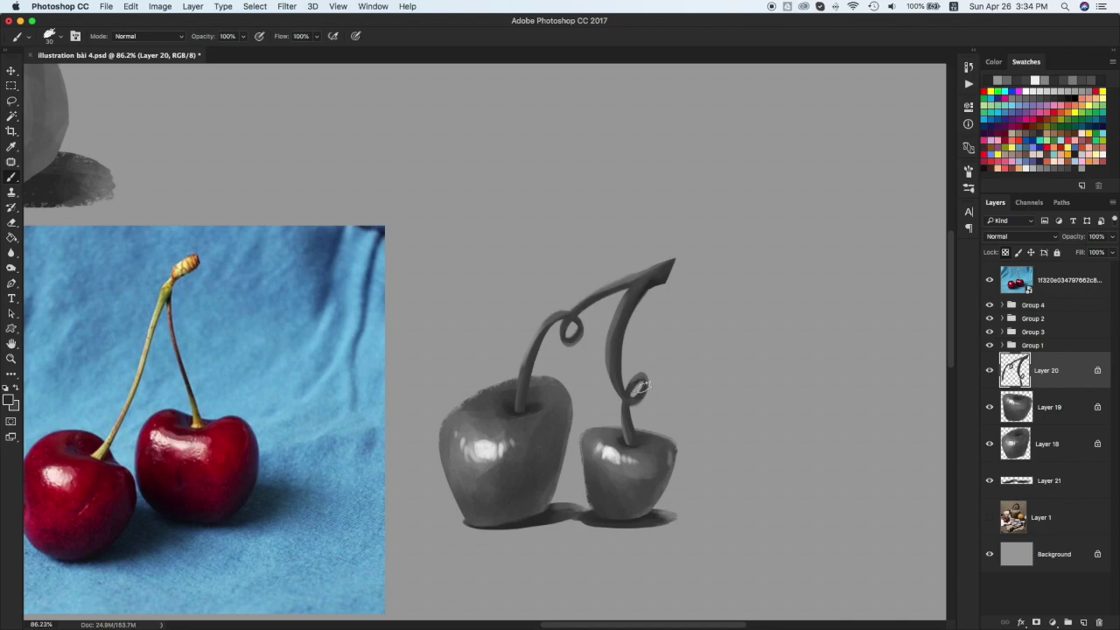
pyautogui.press('x')
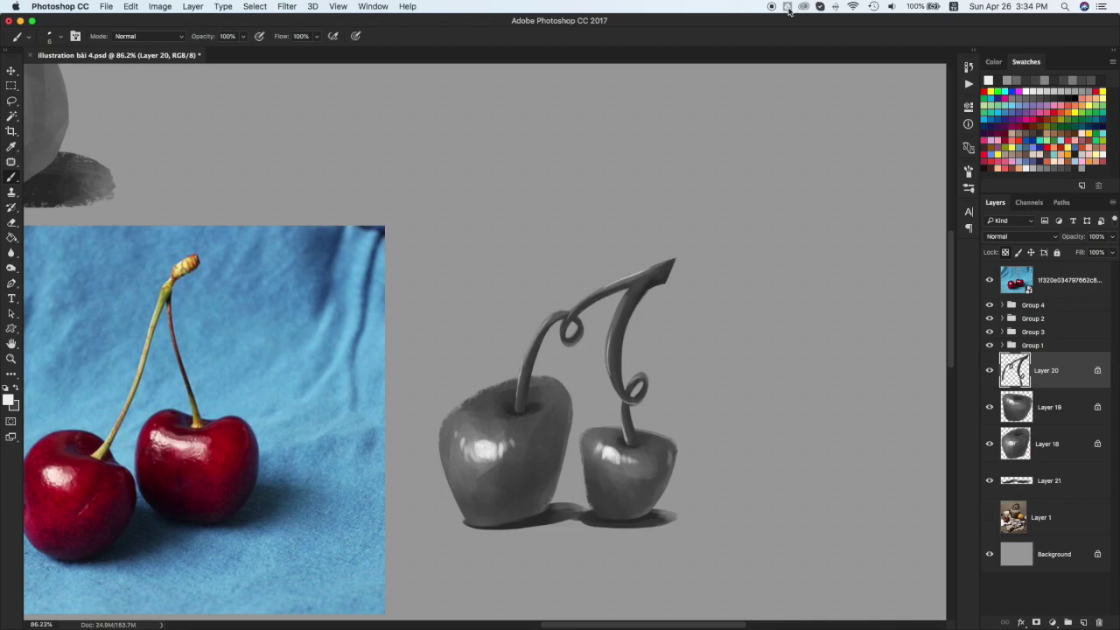
# Hide the cherry reference photo and group the cherry, stem and shadow layers together
pyautogui.press('v')
pyautogui.scroll(-5, 674, 280)
pyautogui.click(538, 390)
pyautogui.click(990, 280)
pyautogui.click(1058, 479)
pyautogui.keyDown('shift'); pyautogui.click(1056, 368); pyautogui.keyUp('shift')
pyautogui.press('super+g')
# Move the cherry group and the other painted objects to new places on the canvas
pyautogui.moveTo(647, 452); pyautogui.dragTo(521, 285)
pyautogui.scroll(-3, 521, 284)
pyautogui.moveTo(466, 304); pyautogui.dragTo(663, 217)
pyautogui.moveTo(311, 255); pyautogui.dragTo(701, 360)
pyautogui.moveTo(457, 206); pyautogui.dragTo(257, 203)
pyautogui.moveTo(264, 411); pyautogui.dragTo(297, 482)
# Finish the arrangement with the fruits in a top row, the knife beneath them and the teapot at the canvas's lower right
pyautogui.press('super+t')
pyautogui.moveTo(537, 400); pyautogui.dragTo(547, 457)
pyautogui.press('Return')
pyautogui.moveTo(367, 456); pyautogui.dragTo(335, 265)
pyautogui.moveTo(452, 206); pyautogui.dragTo(456, 201)
pyautogui.moveTo(692, 370); pyautogui.dragTo(692, 456)
pyautogui.press('super+0')
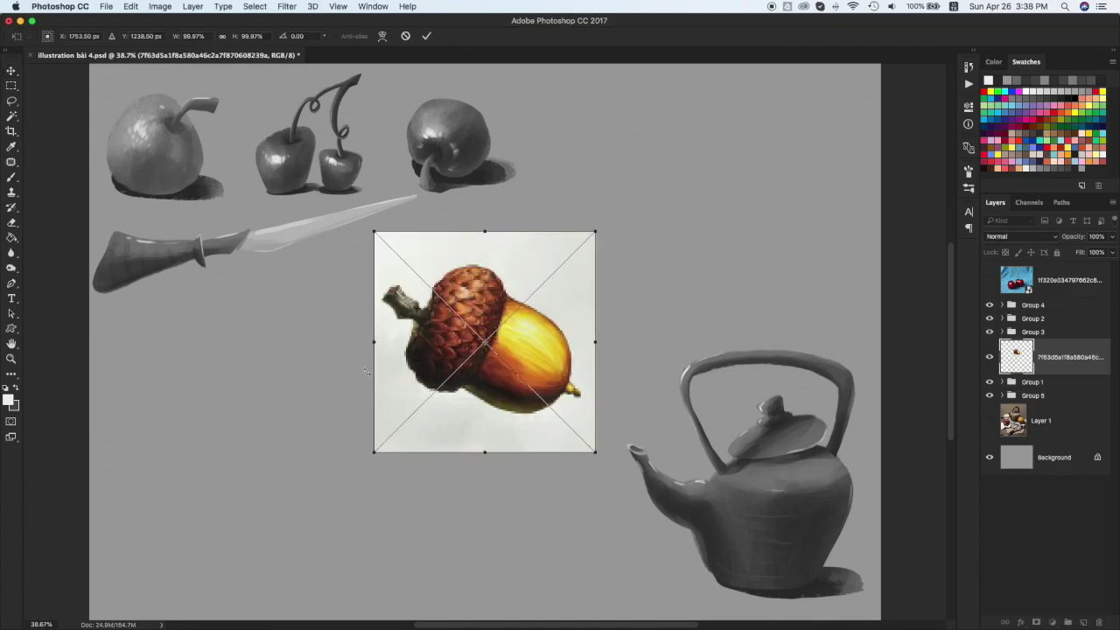
# Place the acorn reference image below the knife on the left side of the canvas
pyautogui.moveTo(518, 342); pyautogui.dragTo(237, 400)
pyautogui.press('Return')
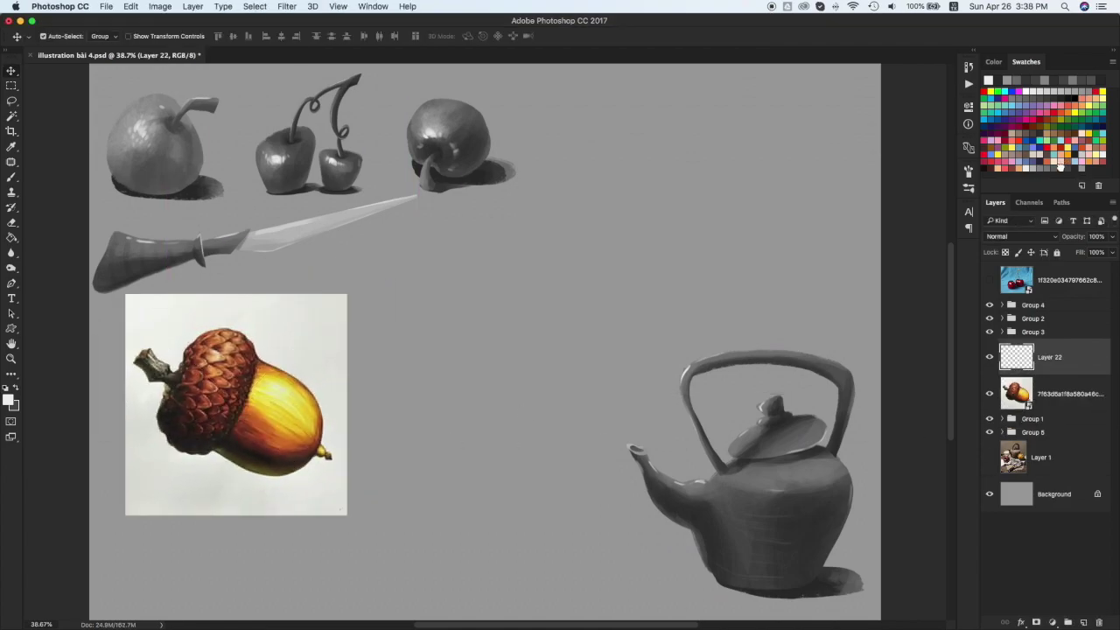
# Paint a solid dark grey upright oval on Layer 22 as the acorn's cap, right of the reference
pyautogui.click(1059, 165)
pyautogui.press('b')
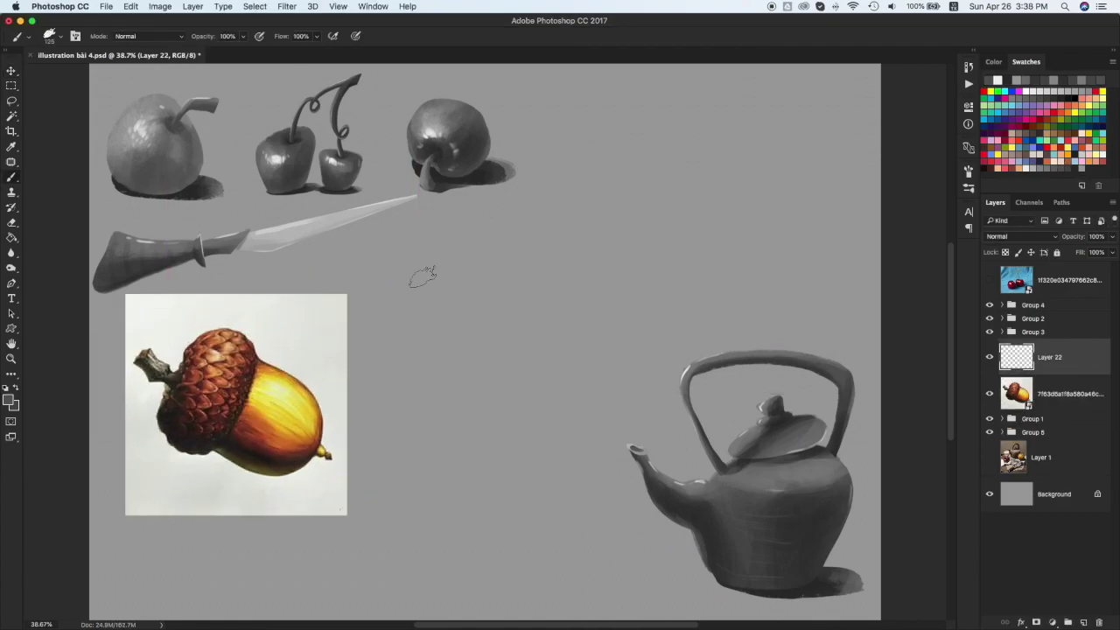
pyautogui.moveTo(477, 358)
pyautogui.mouseDown()
pyautogui.moveTo(525, 247)
pyautogui.moveTo(495, 369)
pyautogui.mouseUp()
pyautogui.press('super+z')
pyautogui.moveTo(492, 324)
pyautogui.mouseDown()
pyautogui.moveTo(515, 273)
pyautogui.moveTo(482, 357)
pyautogui.moveTo(492, 385)
pyautogui.moveTo(548, 302)
pyautogui.moveTo(486, 367)
pyautogui.moveTo(544, 294)
pyautogui.moveTo(499, 292)
pyautogui.mouseUp()
pyautogui.moveTo(467, 350)
pyautogui.mouseDown()
pyautogui.moveTo(515, 385)
pyautogui.moveTo(540, 292)
pyautogui.mouseUp()
# Clean up the oval's outline by erasing the rough edges and repainting its contour
pyautogui.press('e')
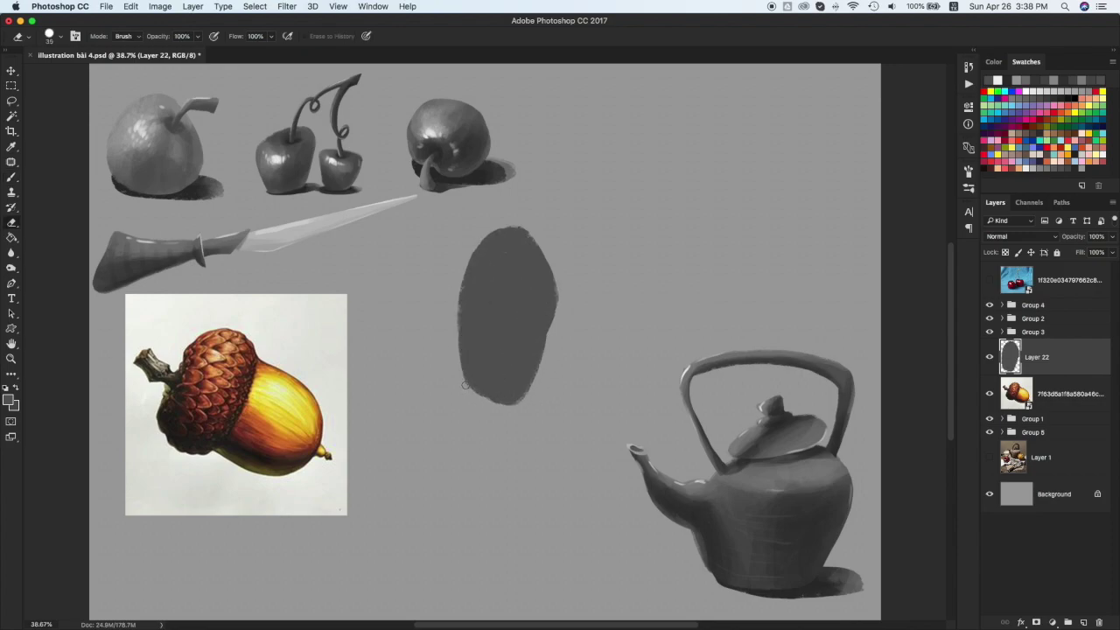
pyautogui.moveTo(452, 354)
pyautogui.mouseDown()
pyautogui.moveTo(535, 385)
pyautogui.moveTo(556, 280)
pyautogui.mouseUp()
pyautogui.press('b')
pyautogui.moveTo(473, 306)
pyautogui.mouseDown()
pyautogui.moveTo(474, 278)
pyautogui.moveTo(465, 298)
pyautogui.moveTo(509, 231)
pyautogui.moveTo(543, 278)
pyautogui.moveTo(528, 238)
pyautogui.moveTo(473, 249)
pyautogui.moveTo(515, 224)
pyautogui.moveTo(556, 287)
pyautogui.mouseUp()
pyautogui.moveTo(482, 225)
pyautogui.mouseDown()
pyautogui.moveTo(461, 286)
pyautogui.moveTo(503, 402)
pyautogui.moveTo(557, 283)
pyautogui.mouseUp()
pyautogui.press('e')
# Rotate the cap shape clockwise to a diagonal tilt and reposition it beside the acorn reference
pyautogui.press('v')
pyautogui.press('super+t')
pyautogui.moveTo(571, 219); pyautogui.dragTo(609, 295)
pyautogui.moveTo(525, 288); pyautogui.dragTo(515, 336)
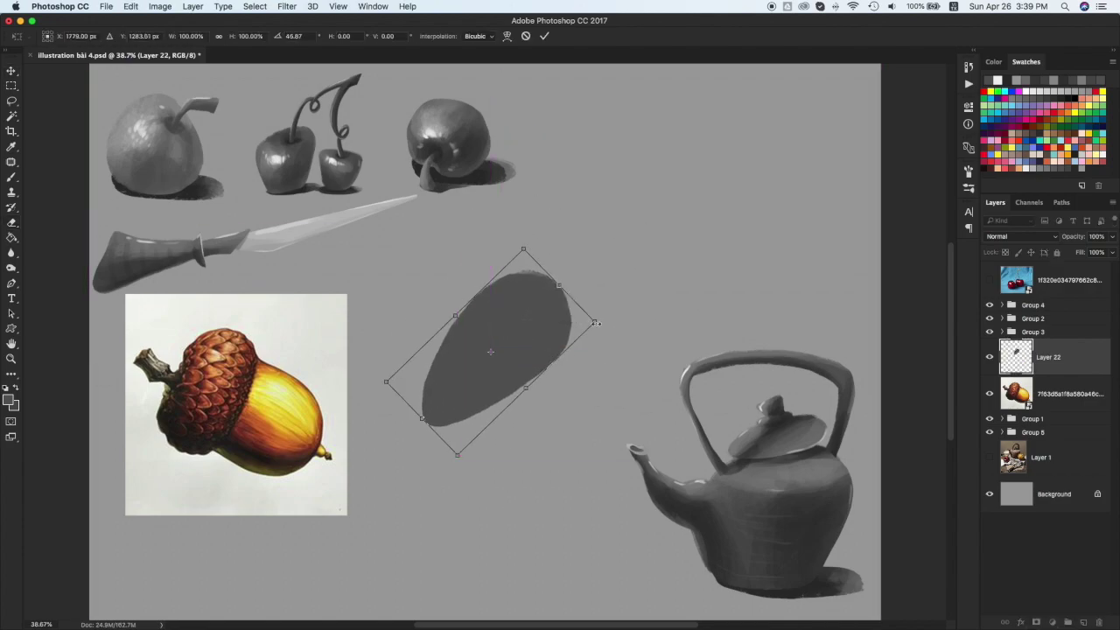
pyautogui.moveTo(595, 310); pyautogui.dragTo(574, 323)
pyautogui.press('Return')
# Add a new empty layer between the cap layer and the acorn reference, ready for painting
pyautogui.click(998, 386)
pyautogui.hotkey('ctrl', 'shift', 'alt', 'n')
pyautogui.press('b')
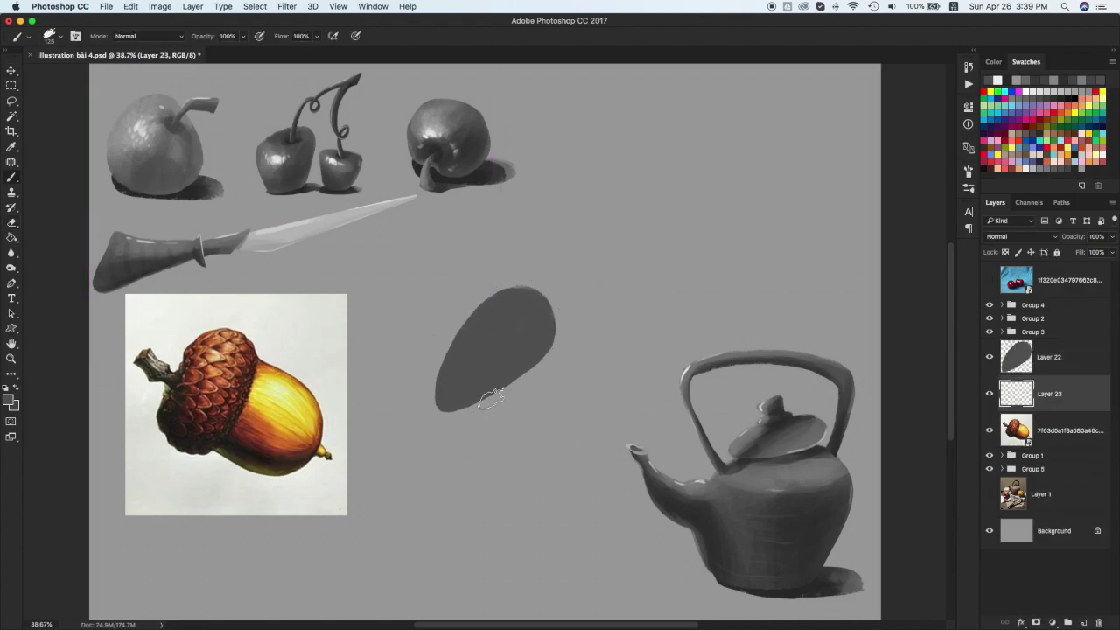
pyautogui.click(1040, 166)
pyautogui.moveTo(473, 404); pyautogui.dragTo(507, 459)
pyautogui.press('super+z')
pyautogui.click(1002, 148)
pyautogui.moveTo(471, 406); pyautogui.dragTo(501, 455)
pyautogui.press('super+z')
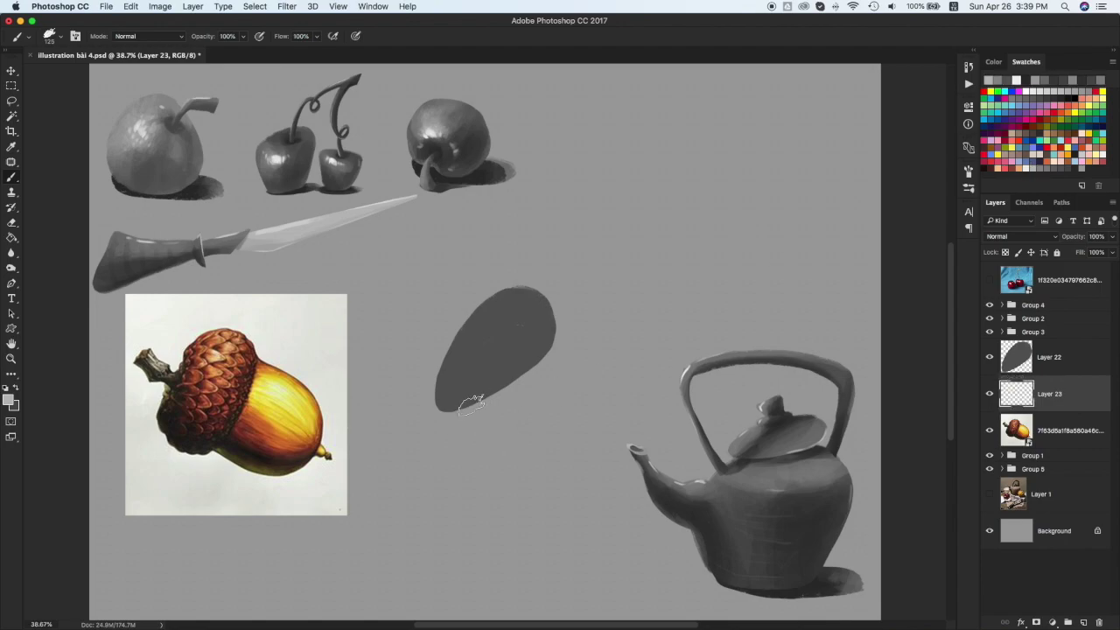
# Paint the acorn's nut body in medium grey on Layer 23, extending below the dark cap
pyautogui.click(1047, 163)
pyautogui.moveTo(481, 408); pyautogui.dragTo(518, 462)
pyautogui.press('super+z')
pyautogui.moveTo(481, 399)
pyautogui.mouseDown()
pyautogui.moveTo(532, 347)
pyautogui.moveTo(536, 477)
pyautogui.moveTo(549, 354)
pyautogui.moveTo(549, 472)
pyautogui.moveTo(507, 400)
pyautogui.mouseUp()
pyautogui.press('super+z')
pyautogui.press('super+z')
pyautogui.press('super+z')
pyautogui.press('super+z')
pyautogui.moveTo(551, 346); pyautogui.dragTo(578, 473)
pyautogui.moveTo(564, 368)
pyautogui.mouseDown()
pyautogui.moveTo(555, 423)
pyautogui.moveTo(550, 375)
pyautogui.moveTo(561, 390)
pyautogui.moveTo(480, 404)
pyautogui.moveTo(553, 387)
pyautogui.moveTo(490, 414)
pyautogui.moveTo(476, 401)
pyautogui.moveTo(550, 489)
pyautogui.moveTo(595, 406)
pyautogui.moveTo(565, 350)
pyautogui.moveTo(521, 358)
pyautogui.moveTo(582, 334)
pyautogui.mouseUp()
# Transform the cap and nut body layers together to adjust the acorn's angle and position
pyautogui.press('v')
pyautogui.keyDown('shift'); pyautogui.click(535, 350); pyautogui.keyUp('shift')
pyautogui.press('super+t')
pyautogui.moveTo(598, 298); pyautogui.dragTo(591, 276)
pyautogui.moveTo(616, 245)
pyautogui.mouseDown()
pyautogui.moveTo(632, 261)
pyautogui.moveTo(604, 289)
pyautogui.moveTo(547, 320)
pyautogui.moveTo(556, 284)
pyautogui.moveTo(537, 315)
pyautogui.mouseUp()
pyautogui.press('Return')
pyautogui.click(538, 313)
pyautogui.press('super+t')
pyautogui.press('Return')
# Erase along the acorn's left edge to refine its outline
pyautogui.press('e')
pyautogui.moveTo(451, 343); pyautogui.dragTo(477, 410)
pyautogui.press('super+z')
pyautogui.moveTo(449, 366); pyautogui.dragTo(477, 405)
pyautogui.press('b')
pyautogui.press('e')
pyautogui.moveTo(446, 336); pyautogui.dragTo(452, 371)
# Transform the cap and nut body together again to adjust the acorn's tilt
pyautogui.press('v')
pyautogui.keyDown('shift'); pyautogui.click(578, 334); pyautogui.keyUp('shift')
pyautogui.press('super+t')
pyautogui.moveTo(582, 252); pyautogui.dragTo(651, 264)
pyautogui.press('Return')
pyautogui.press('super+t')
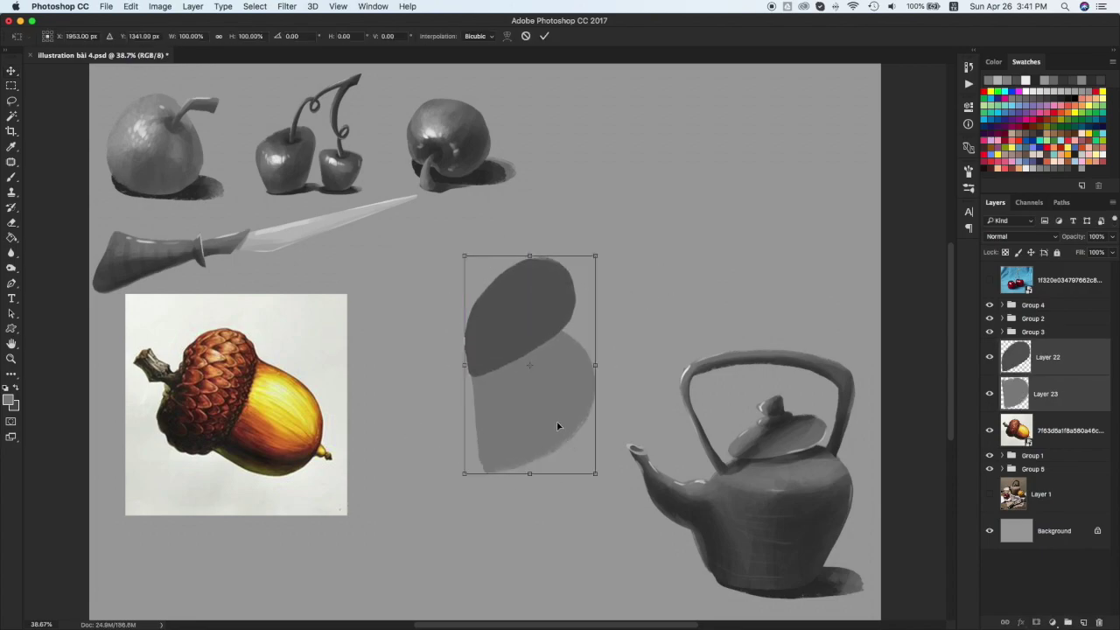
pyautogui.press('Escape')
# Stretch the nut body downward and shift it slightly to the right under the cap
pyautogui.click(557, 425)
pyautogui.press('super+t')
pyautogui.moveTo(530, 474); pyautogui.dragTo(530, 507)
pyautogui.press('Return')
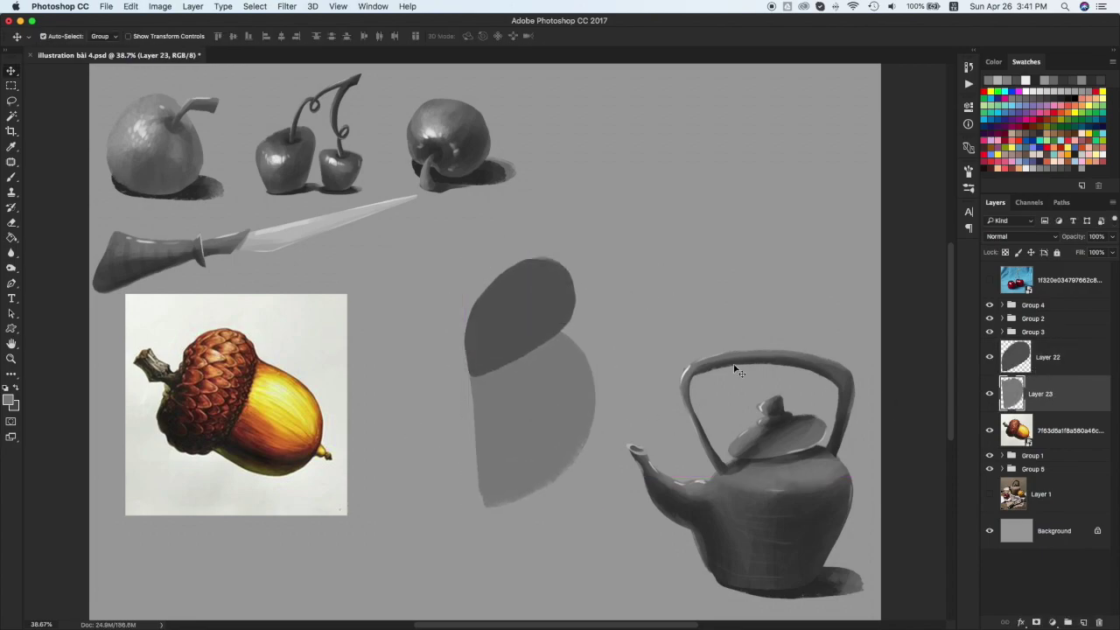
pyautogui.moveTo(526, 410); pyautogui.dragTo(535, 407)
# Erase the uneven edges of the cap on Layer 22 and the nut body on Layer 23
pyautogui.click(1051, 362)
pyautogui.press('e')
pyautogui.moveTo(460, 364); pyautogui.dragTo(476, 300)
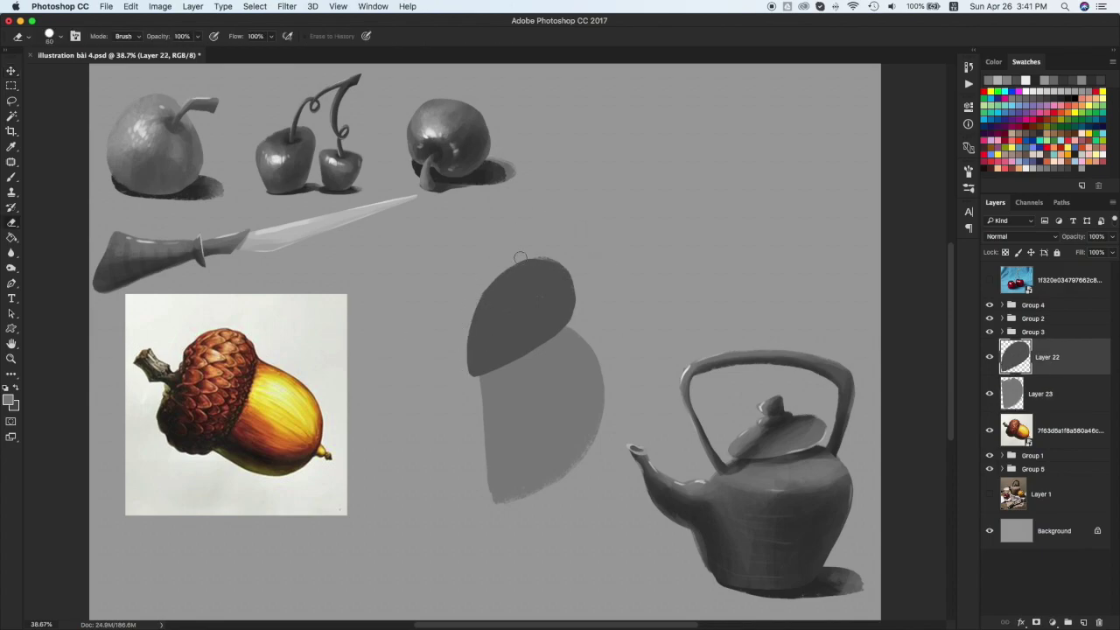
pyautogui.click(1043, 395)
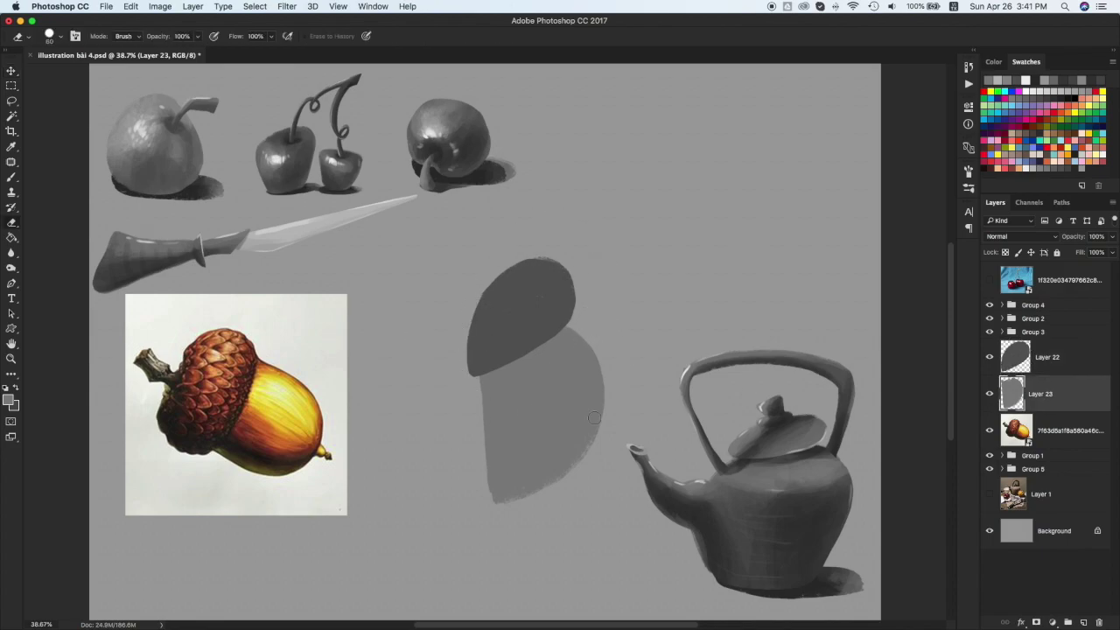
pyautogui.moveTo(489, 493); pyautogui.dragTo(492, 426)
# Add a new layer beneath the nut body and paint a short dark grey stem at the cap's upper left
pyautogui.press('super+alt+shift+n')
pyautogui.press('b')
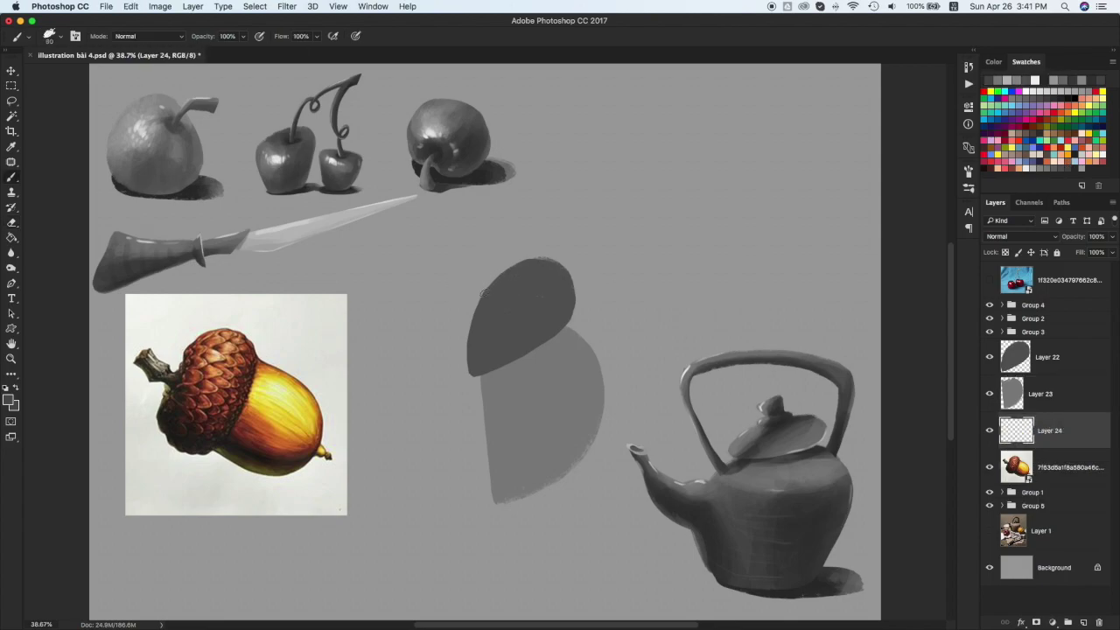
pyautogui.moveTo(483, 293)
pyautogui.mouseDown()
pyautogui.moveTo(457, 268)
pyautogui.moveTo(476, 288)
pyautogui.mouseUp()
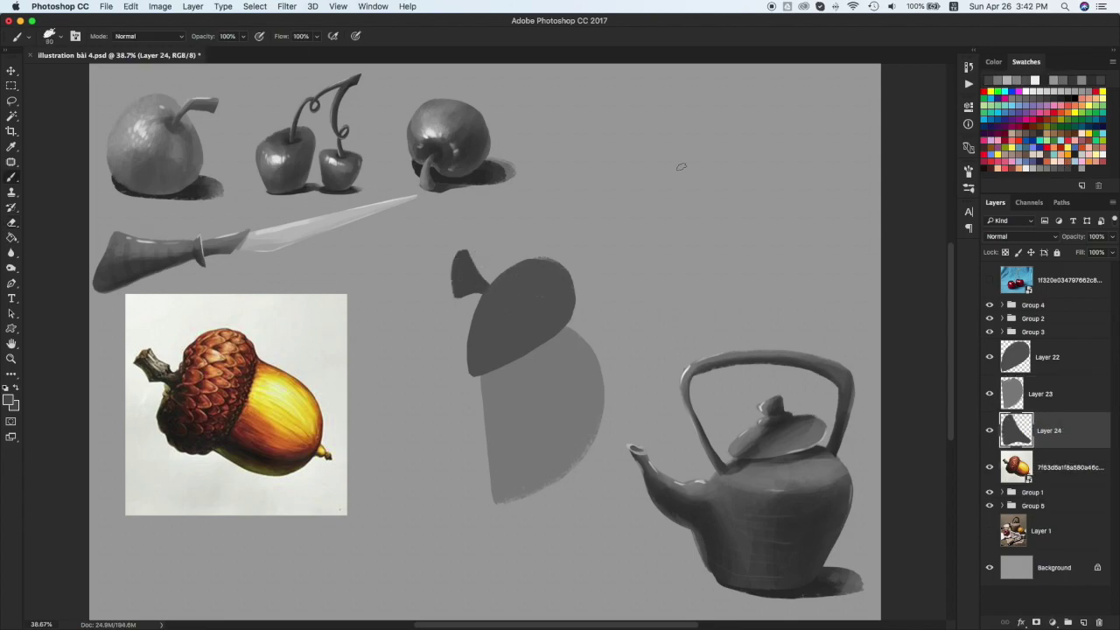
# Lock the transparent pixels of the acorn's cap, nut body and stem layers
pyautogui.press('v')
pyautogui.click(549, 320)
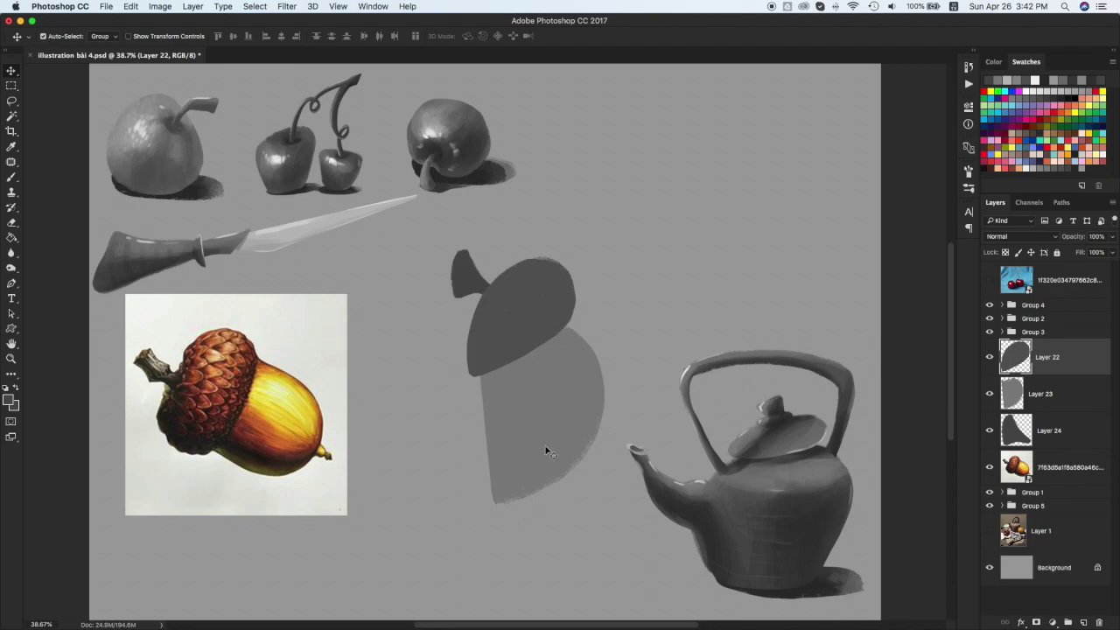
pyautogui.click(553, 402)
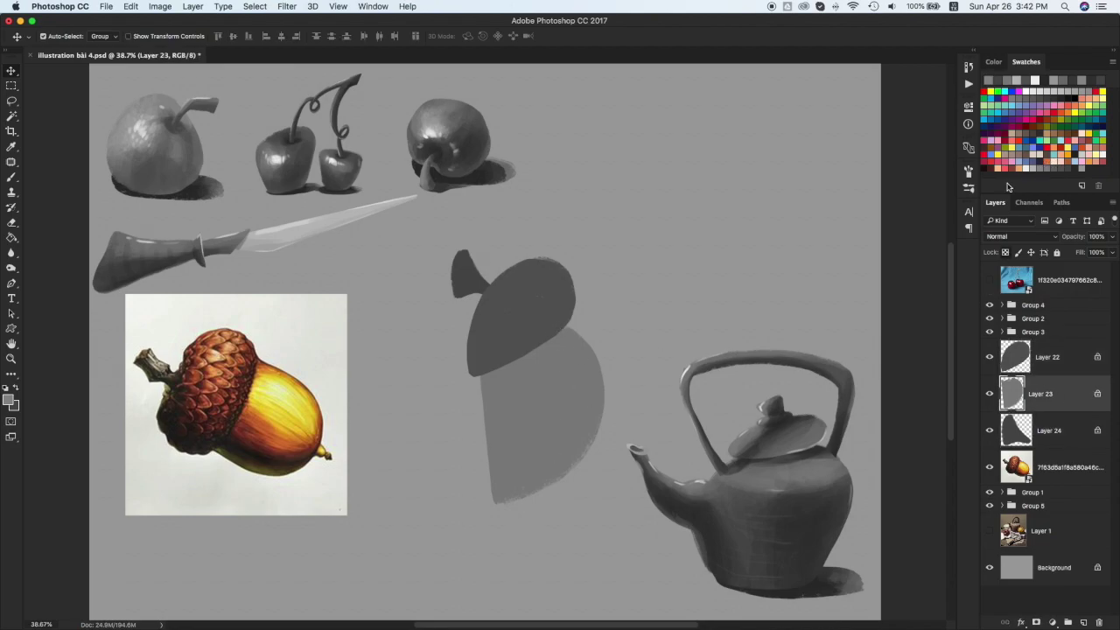
# Shade the nut body with a size 300 brush at 50% opacity, darker on the left and lighter on the right
pyautogui.press('b')
pyautogui.press(']')
pyautogui.press(']')
pyautogui.press(']')
pyautogui.press(']')
pyautogui.press(']')
pyautogui.press(']')
pyautogui.press(']')
pyautogui.press(']')
pyautogui.moveTo(495, 405)
pyautogui.mouseDown()
pyautogui.moveTo(577, 408)
pyautogui.moveTo(544, 404)
pyautogui.mouseUp()
pyautogui.click(1044, 166)
pyautogui.press('5')
pyautogui.moveTo(488, 395)
pyautogui.mouseDown()
pyautogui.moveTo(476, 441)
pyautogui.moveTo(499, 447)
pyautogui.moveTo(525, 490)
pyautogui.mouseUp()
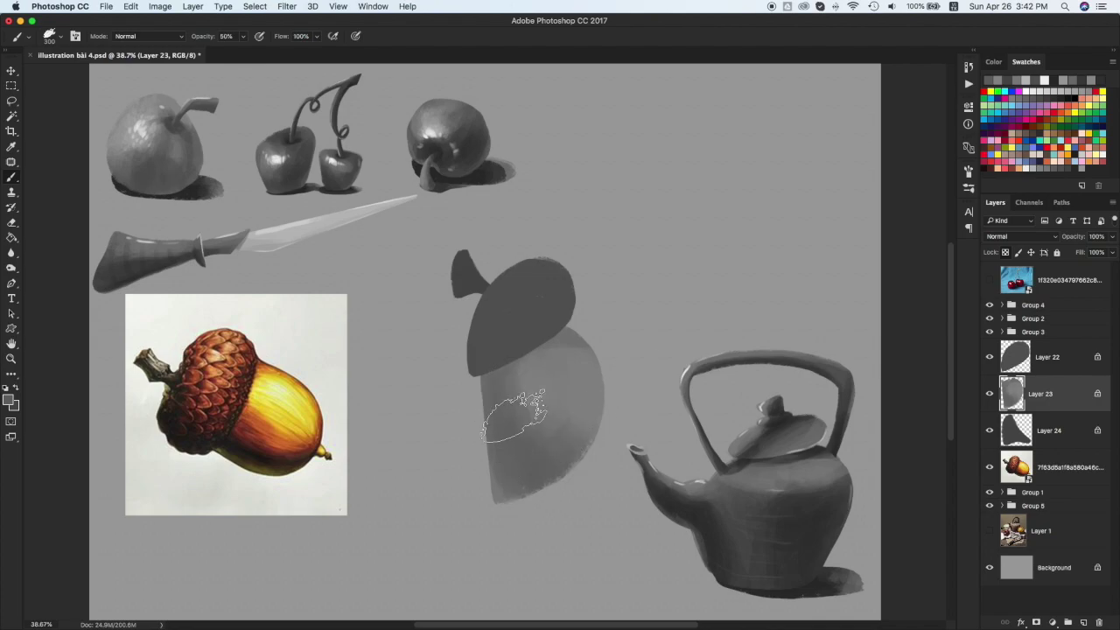
pyautogui.click(1041, 164)
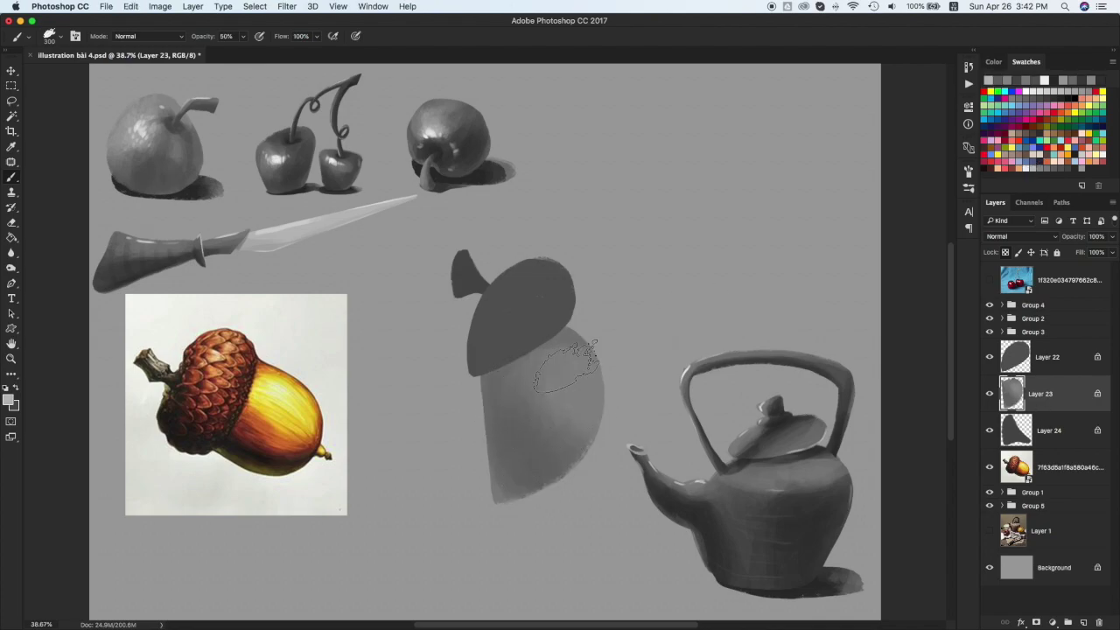
pyautogui.moveTo(1041, 431); pyautogui.dragTo(1040, 418)
# Shade the cap on Layer 22 with a lighter centre and darker edges, reducing the brush to 200
pyautogui.click(1047, 357)
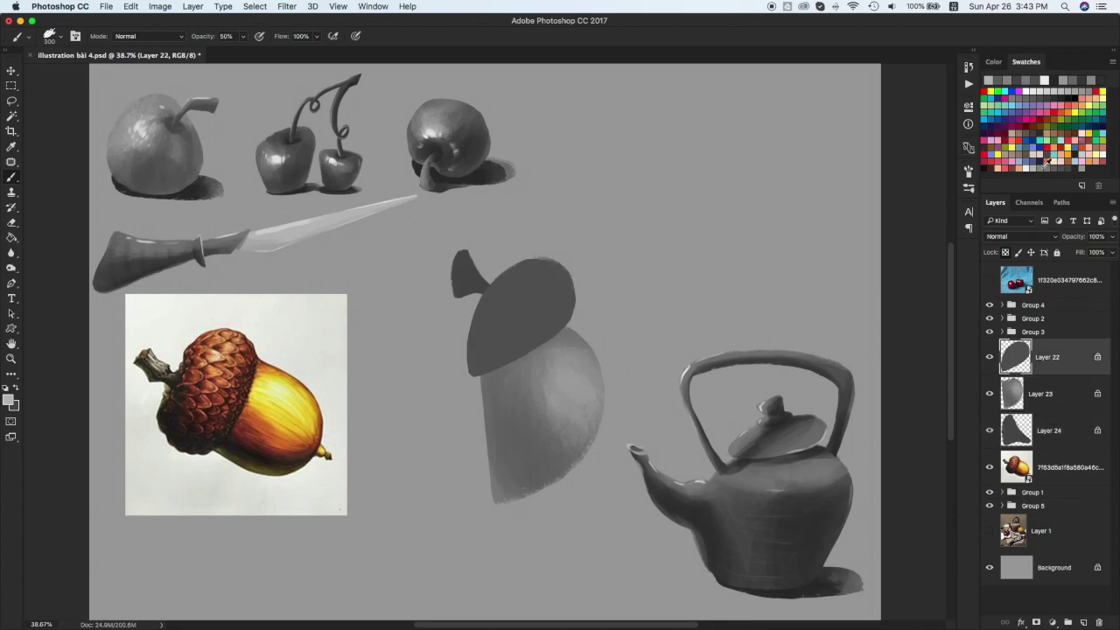
pyautogui.moveTo(522, 291); pyautogui.dragTo(533, 273)
pyautogui.moveTo(534, 312)
pyautogui.mouseDown()
pyautogui.moveTo(554, 297)
pyautogui.moveTo(510, 323)
pyautogui.moveTo(497, 347)
pyautogui.moveTo(491, 316)
pyautogui.moveTo(484, 329)
pyautogui.moveTo(497, 356)
pyautogui.mouseUp()
pyautogui.click(1065, 168)
pyautogui.click(1066, 168)
pyautogui.press('[')
pyautogui.press('[')
pyautogui.press('[')
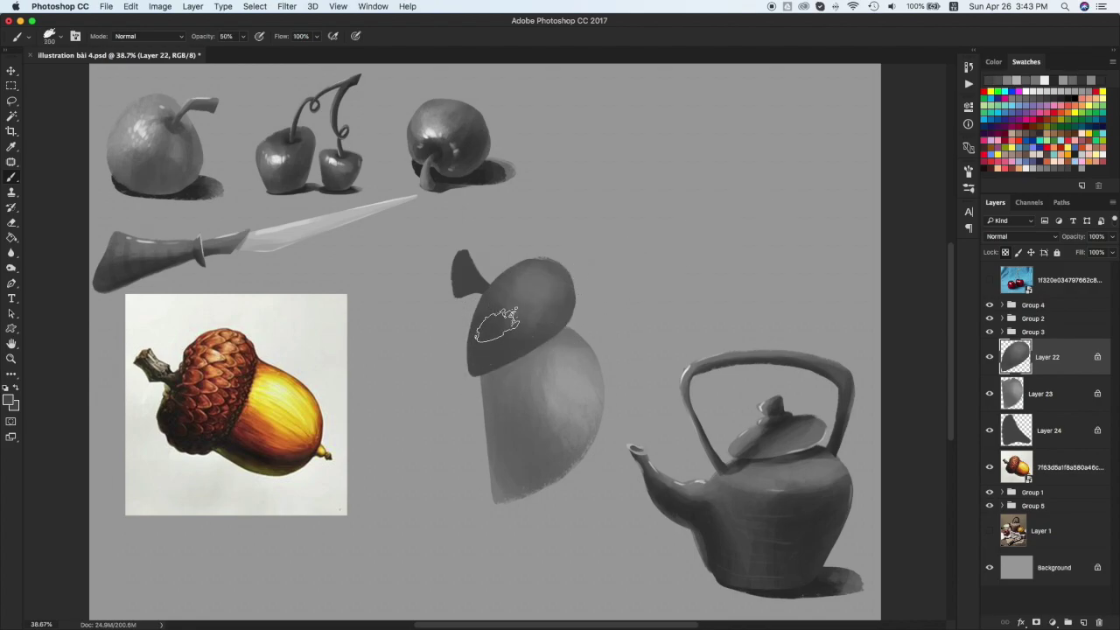
# Paint a lighter reflected tone along the cap's lower left edge, undoing the unwanted strokes
pyautogui.click(1045, 167)
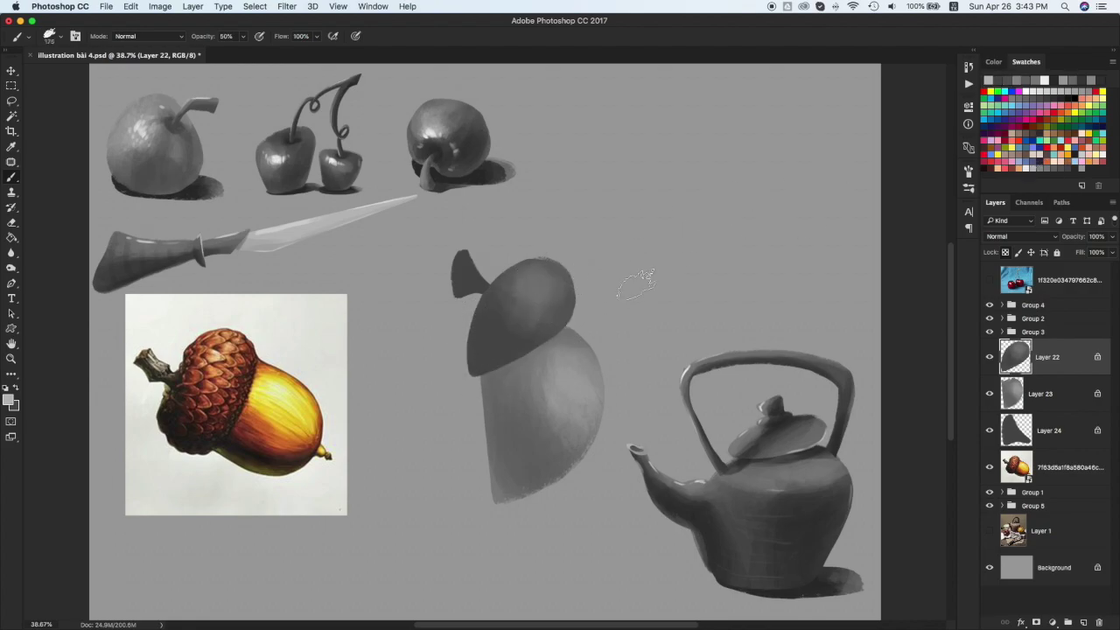
pyautogui.press('super+z')
pyautogui.moveTo(470, 334)
pyautogui.mouseDown()
pyautogui.moveTo(473, 373)
pyautogui.moveTo(469, 359)
pyautogui.mouseUp()
pyautogui.keyDown('alt'); pyautogui.click(509, 373); pyautogui.keyUp('alt')
pyautogui.press('super+z')
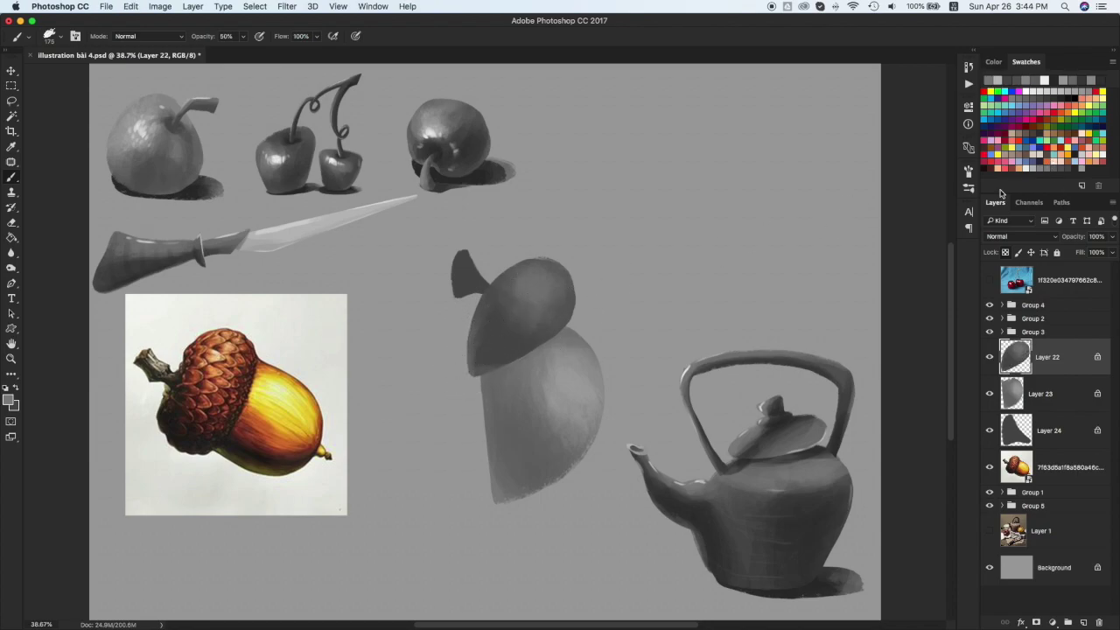
# Shade the stem on Layer 24 with light and dark grey tones
pyautogui.click(1041, 430)
pyautogui.moveTo(462, 272); pyautogui.dragTo(464, 255)
pyautogui.keyDown('alt'); pyautogui.click(461, 295); pyautogui.keyUp('alt')
pyautogui.click(1083, 157)
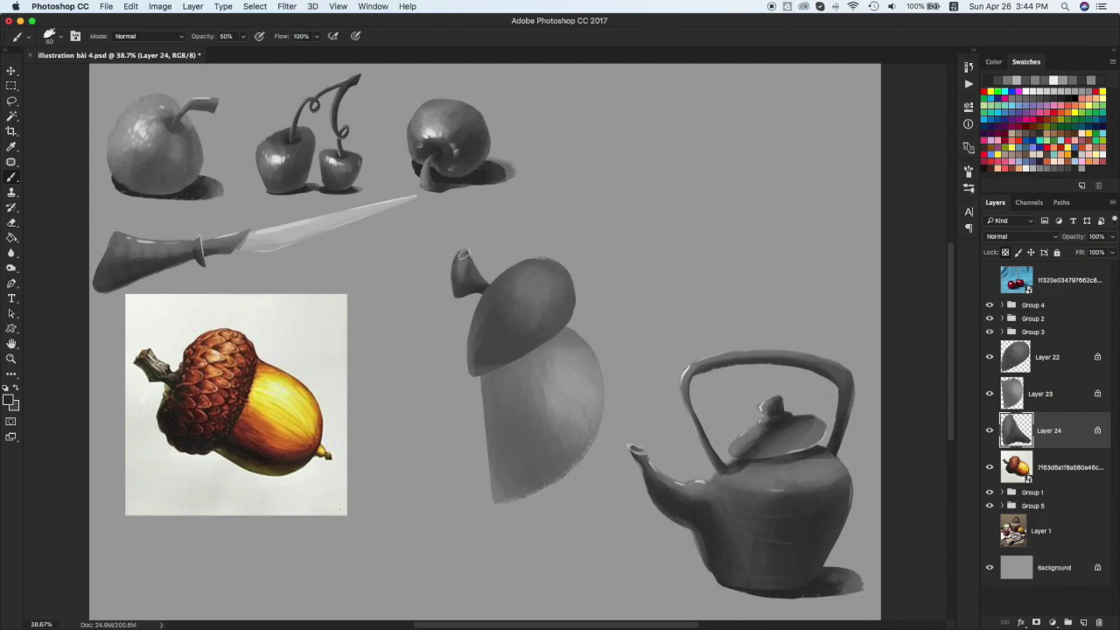
# Deepen the shading on the cap with an enlarged brush and undo the last stroke
pyautogui.click(1041, 357)
pyautogui.press(']')
pyautogui.press(']')
pyautogui.press(']')
pyautogui.press(']')
pyautogui.press(']')
pyautogui.press(']')
pyautogui.press(']')
pyautogui.press(']')
pyautogui.press('super+z')
# Refine the nut body's shading on Layer 23 and paint fine lengthwise grain lines over it
pyautogui.click(1048, 422)
pyautogui.click(1048, 399)
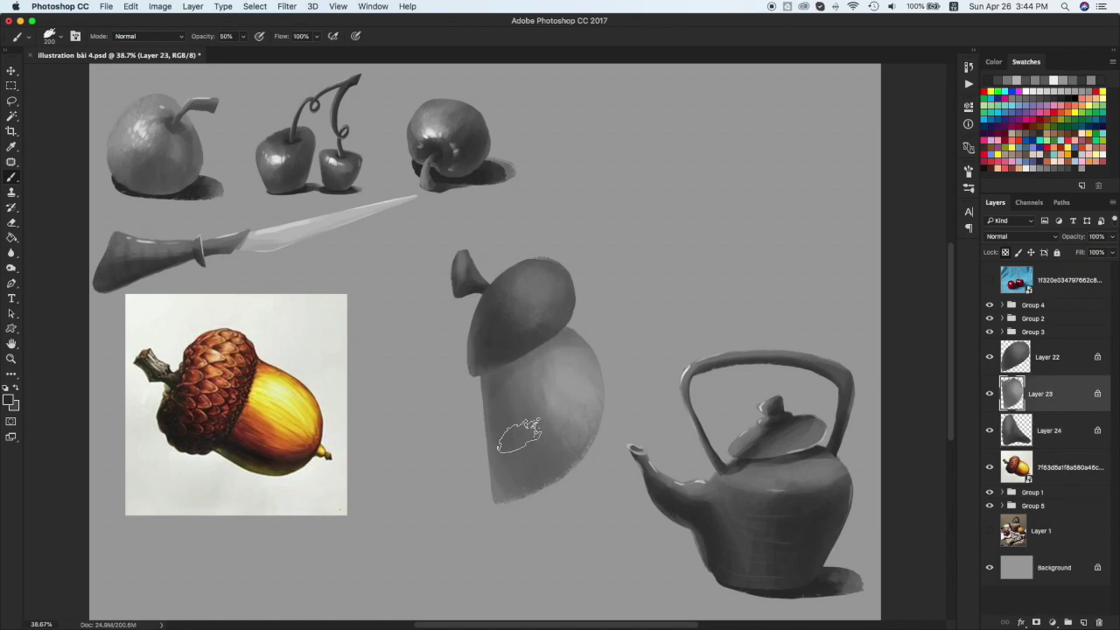
pyautogui.press(']')
pyautogui.press(']')
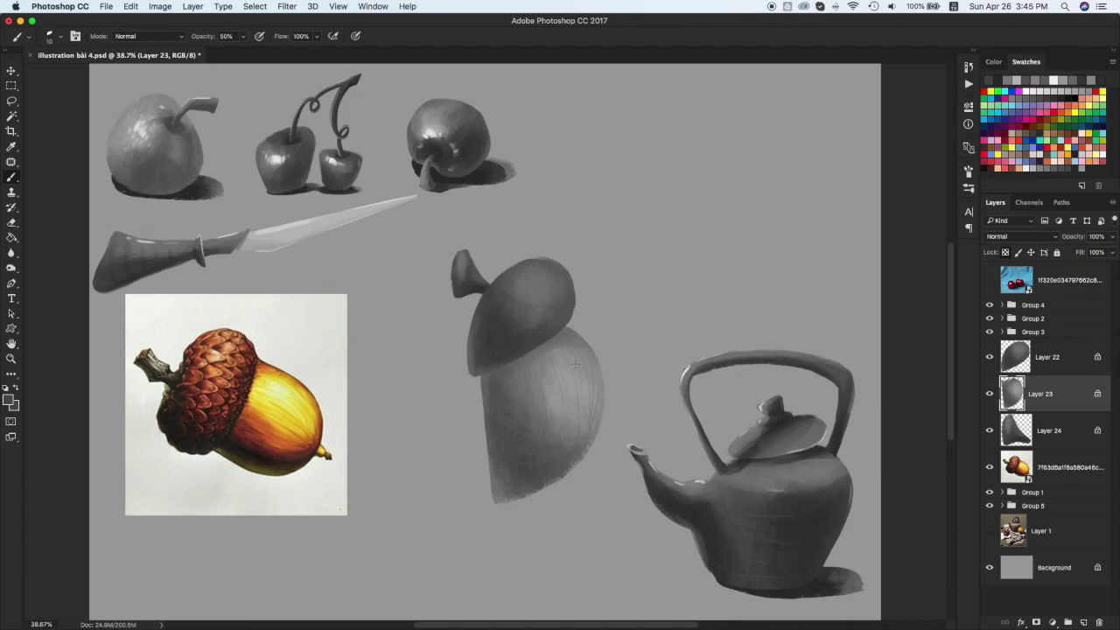
# Outline overlapping scales on the cap with dark lines and fill the upper scales with lighter grey
pyautogui.click(1049, 365)
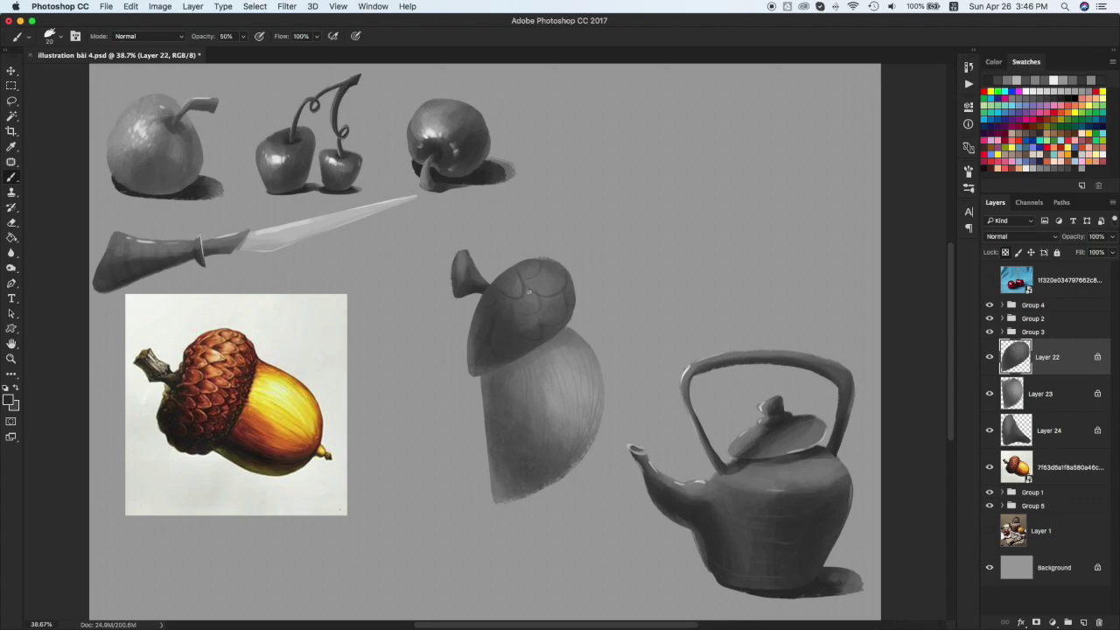
pyautogui.click(1041, 163)
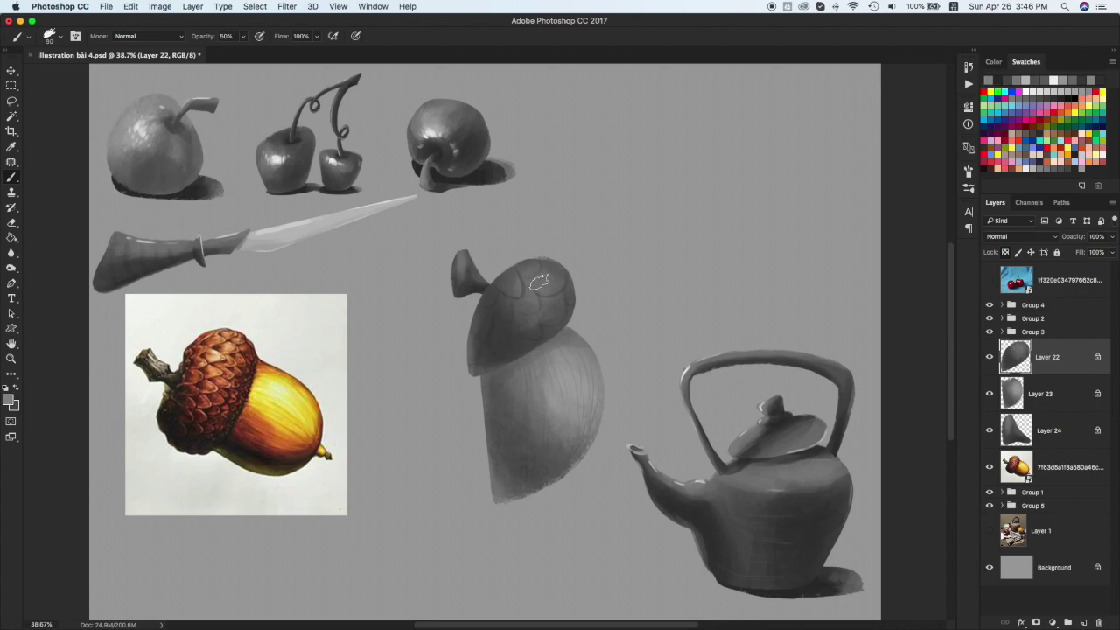
pyautogui.moveTo(565, 264)
pyautogui.mouseDown()
pyautogui.moveTo(538, 282)
pyautogui.moveTo(551, 306)
pyautogui.moveTo(561, 302)
pyautogui.moveTo(551, 312)
pyautogui.mouseUp()
pyautogui.press('[')
pyautogui.press('[')
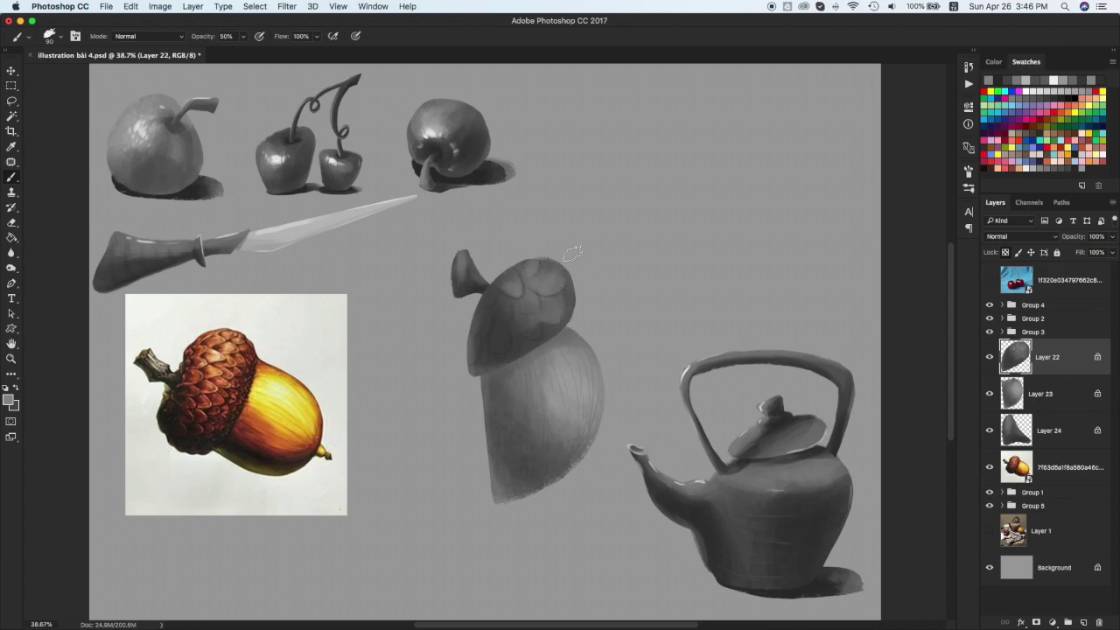
# Refine the tones of the cap's overlapping scales on Layer 22 with grey and enlarge the brush to 175
pyautogui.click(1039, 161)
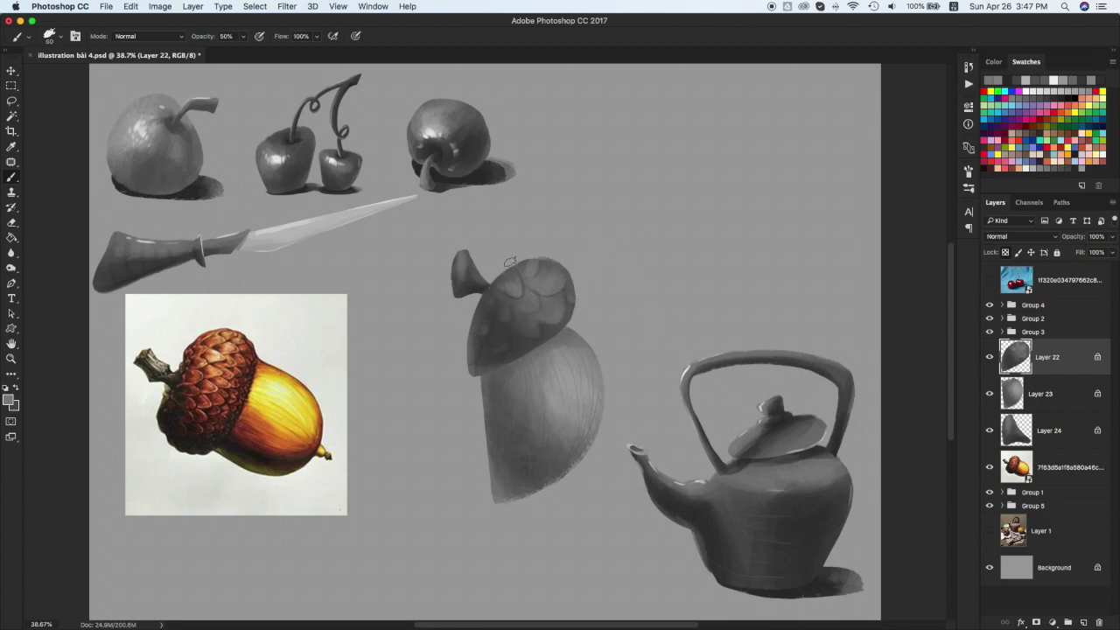
pyautogui.press(']')
pyautogui.press(']')
pyautogui.press(']')
pyautogui.press(']')
pyautogui.press(']')
pyautogui.press(']')
pyautogui.press(']')
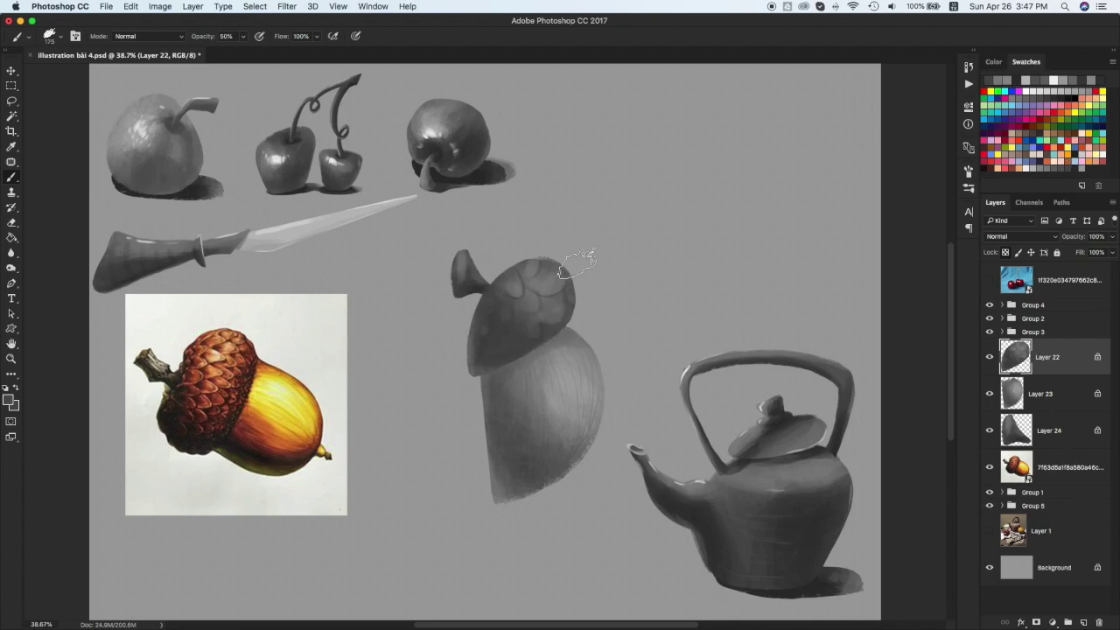
# Scale down, rotate and mirror the three acorn layers together, placing the acorn to the right of the apple near the canvas's upper edge
pyautogui.press('v')
pyautogui.keyDown('shift'); pyautogui.click(1049, 443); pyautogui.keyUp('shift')
pyautogui.press('super+t')
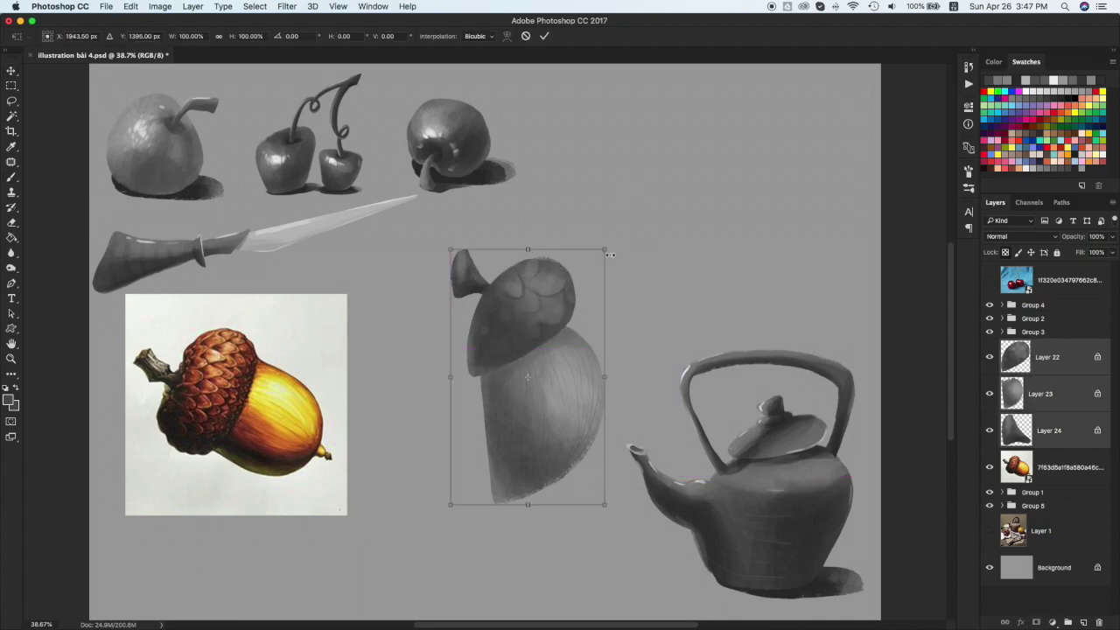
pyautogui.moveTo(604, 250); pyautogui.dragTo(555, 334)
pyautogui.moveTo(525, 399); pyautogui.dragTo(599, 140)
pyautogui.moveTo(674, 144); pyautogui.dragTo(670, 118)
pyautogui.moveTo(646, 228); pyautogui.dragTo(637, 217)
pyautogui.rightClick(624, 170)
pyautogui.click(654, 321)
pyautogui.press('Return')
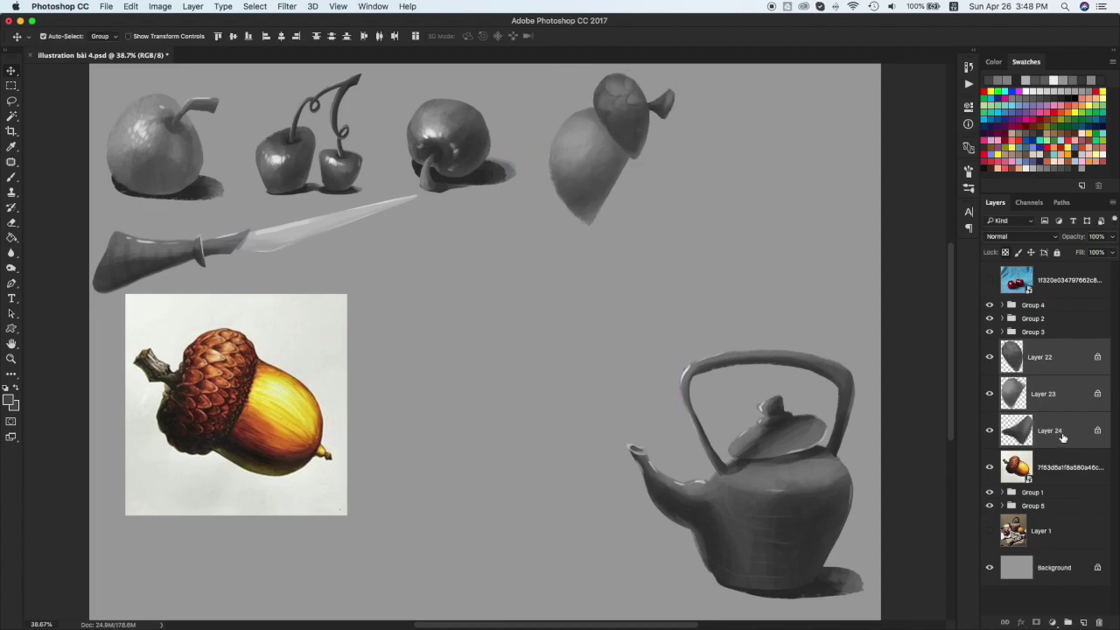
# Touch up the scales of the resized acorn cap on Layer 22 with a small brush
pyautogui.click(1064, 436)
pyautogui.click(1054, 366)
pyautogui.press('b')
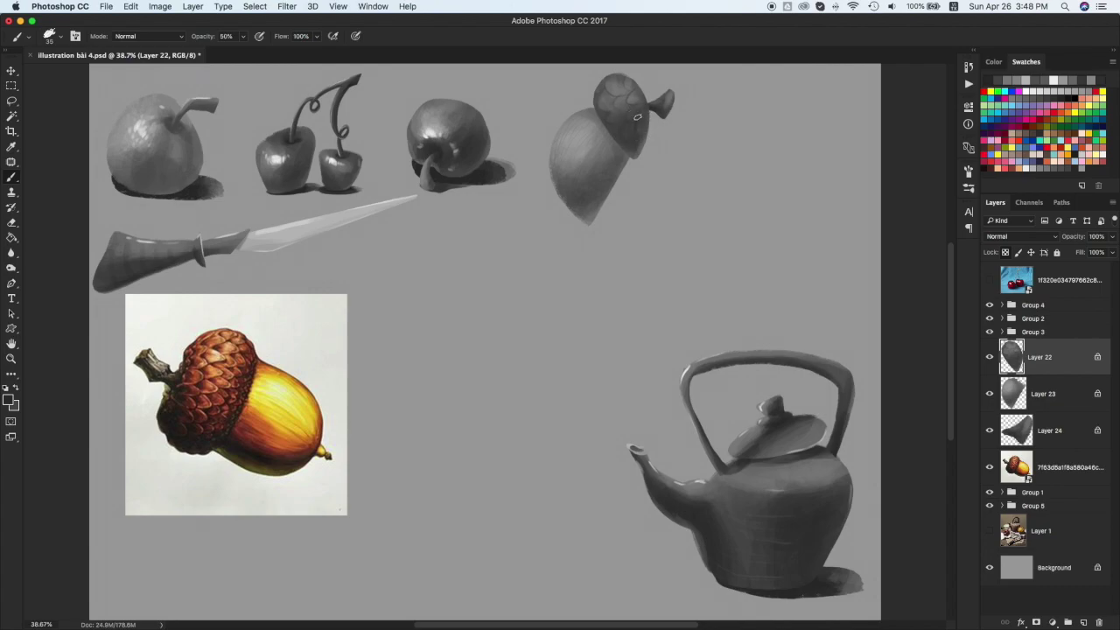
# Add a new layer beneath the acorn and paint a dark elliptical cast shadow on the ground, lightening it towards its far end
pyautogui.press('v')
pyautogui.click(1069, 466)
pyautogui.press('super+shift+alt+n')
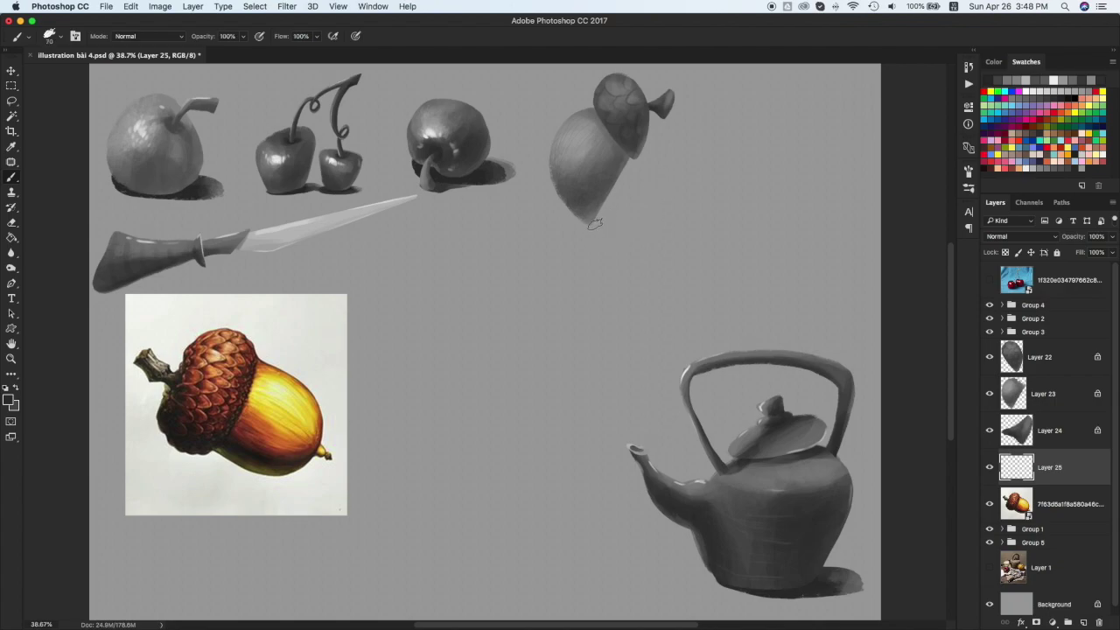
pyautogui.moveTo(595, 221)
pyautogui.mouseDown()
pyautogui.moveTo(689, 212)
pyautogui.moveTo(615, 214)
pyautogui.moveTo(626, 221)
pyautogui.moveTo(648, 204)
pyautogui.moveTo(681, 208)
pyautogui.moveTo(595, 209)
pyautogui.moveTo(689, 216)
pyautogui.moveTo(710, 199)
pyautogui.mouseUp()
pyautogui.press('super+z')
pyautogui.press(']')
pyautogui.press(']')
pyautogui.press(']')
pyautogui.press(']')
pyautogui.press('super+z')
pyautogui.press('e')
pyautogui.press('b')
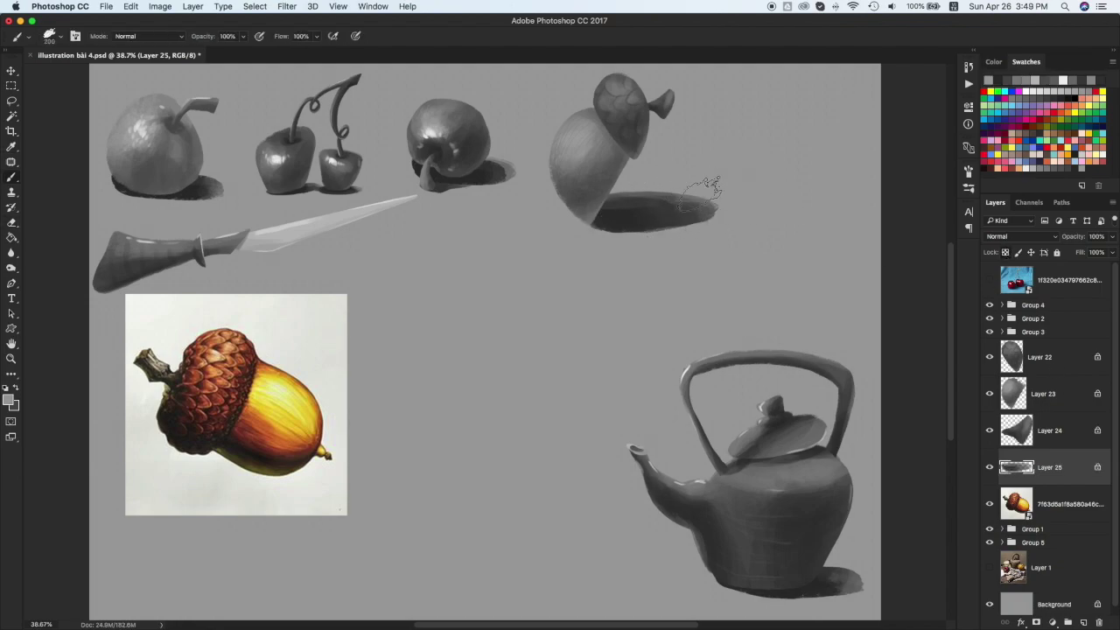
pyautogui.moveTo(628, 229)
pyautogui.mouseDown()
pyautogui.moveTo(706, 200)
pyautogui.moveTo(741, 208)
pyautogui.moveTo(676, 191)
pyautogui.moveTo(726, 219)
pyautogui.mouseUp()
# Group the acorn layers with their shadow, hide the acorn reference photo and shift the group slightly left
pyautogui.press('v')
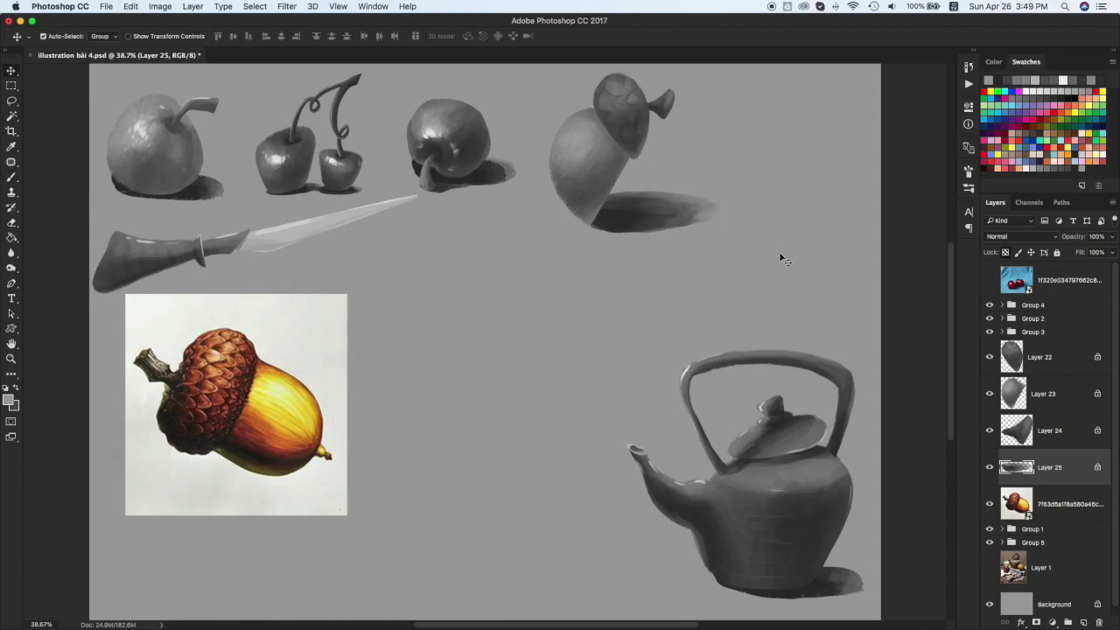
pyautogui.keyDown('shift'); pyautogui.click(1041, 357); pyautogui.keyUp('shift')
pyautogui.press('super+g')
pyautogui.click(989, 370)
pyautogui.moveTo(578, 176); pyautogui.dragTo(566, 174)
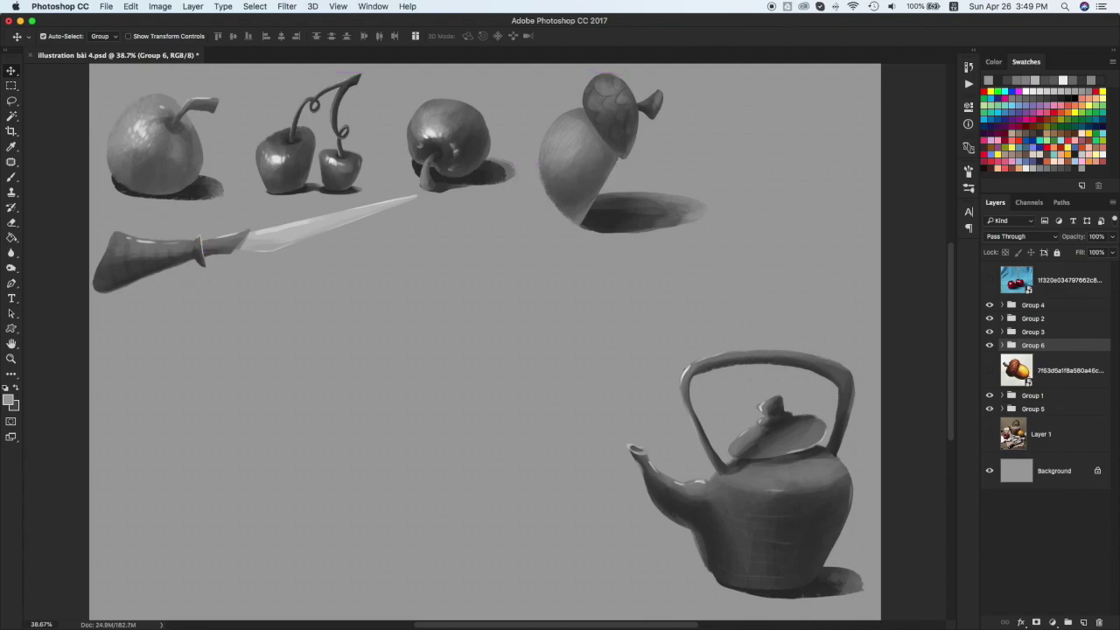
# Place the avocado reference photo, scaled and tilted, below the knife and add an empty layer above it
pyautogui.moveTo(202, 625); pyautogui.dragTo(437, 341)
pyautogui.moveTo(751, 77); pyautogui.dragTo(624, 202)
pyautogui.moveTo(572, 230); pyautogui.dragTo(373, 264)
pyautogui.moveTo(467, 210); pyautogui.dragTo(426, 173)
pyautogui.moveTo(389, 208); pyautogui.dragTo(360, 244)
pyautogui.moveTo(338, 370); pyautogui.dragTo(302, 374)
pyautogui.press('Return')
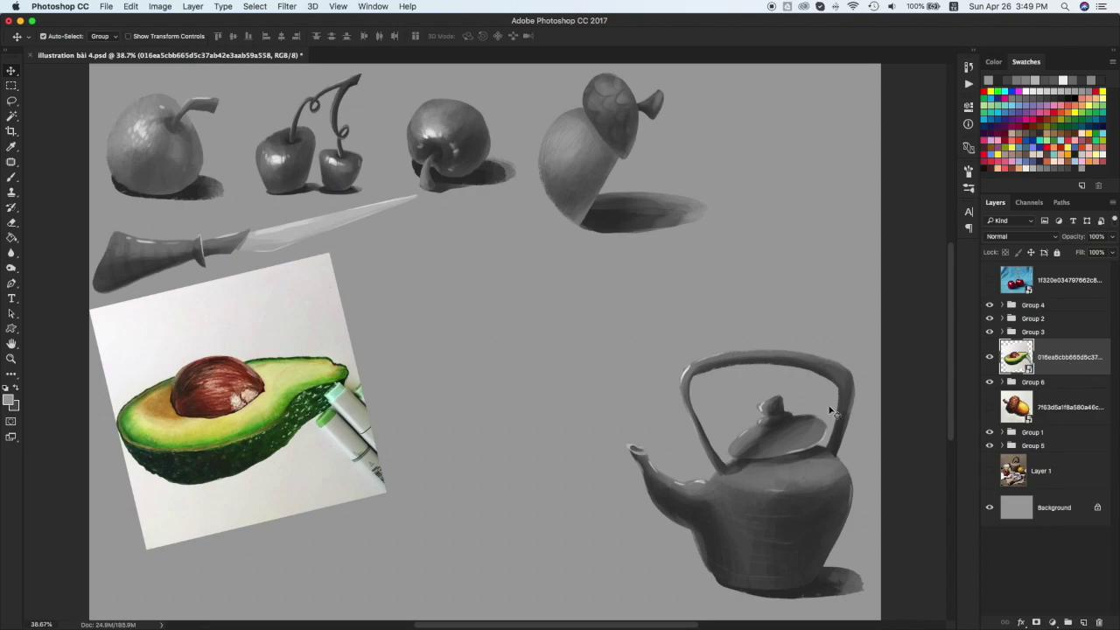
pyautogui.press('super+alt+shift+n')
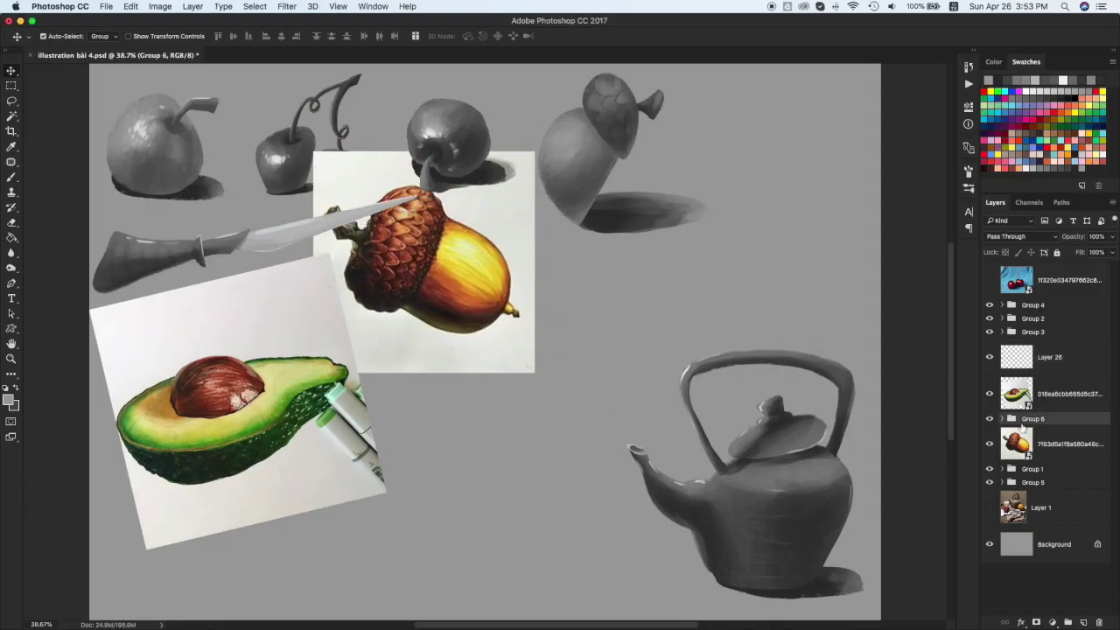
# Paint light highlights on the acorn's nut, cap and stem, working on Layers 23, 22 and 24
pyautogui.click(1059, 480)
pyautogui.click(1063, 79)
pyautogui.press('b')
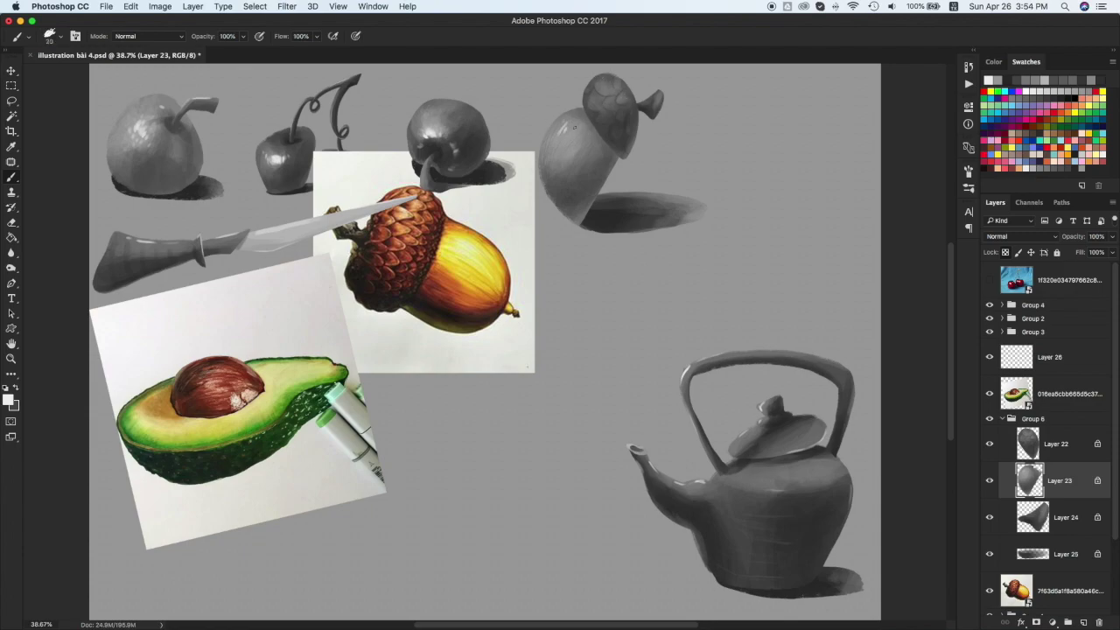
pyautogui.click(1053, 446)
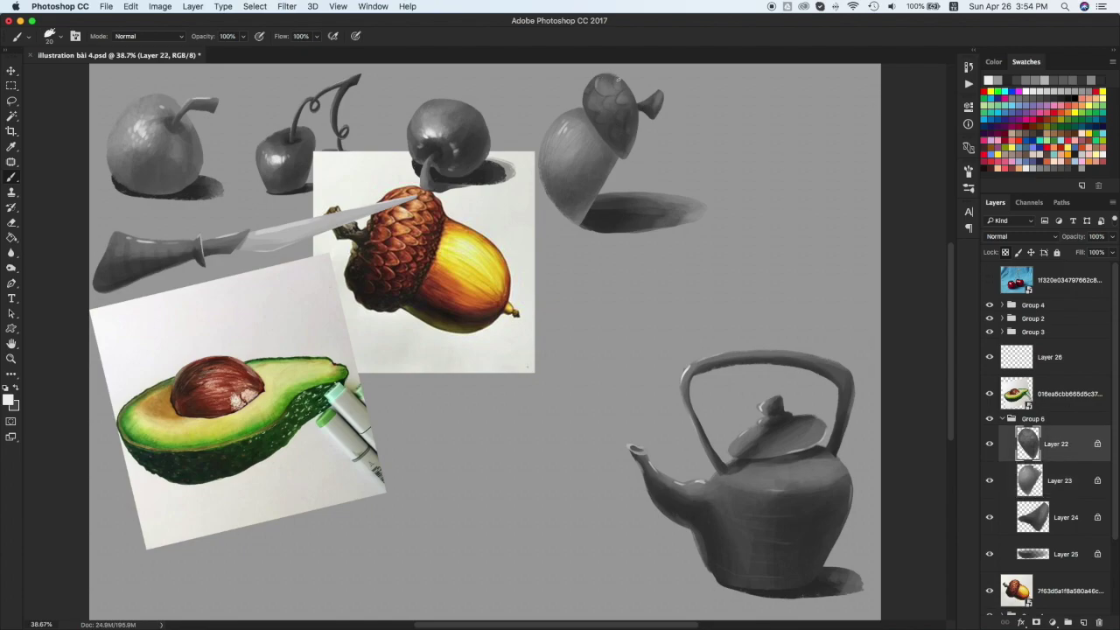
pyautogui.click(1060, 518)
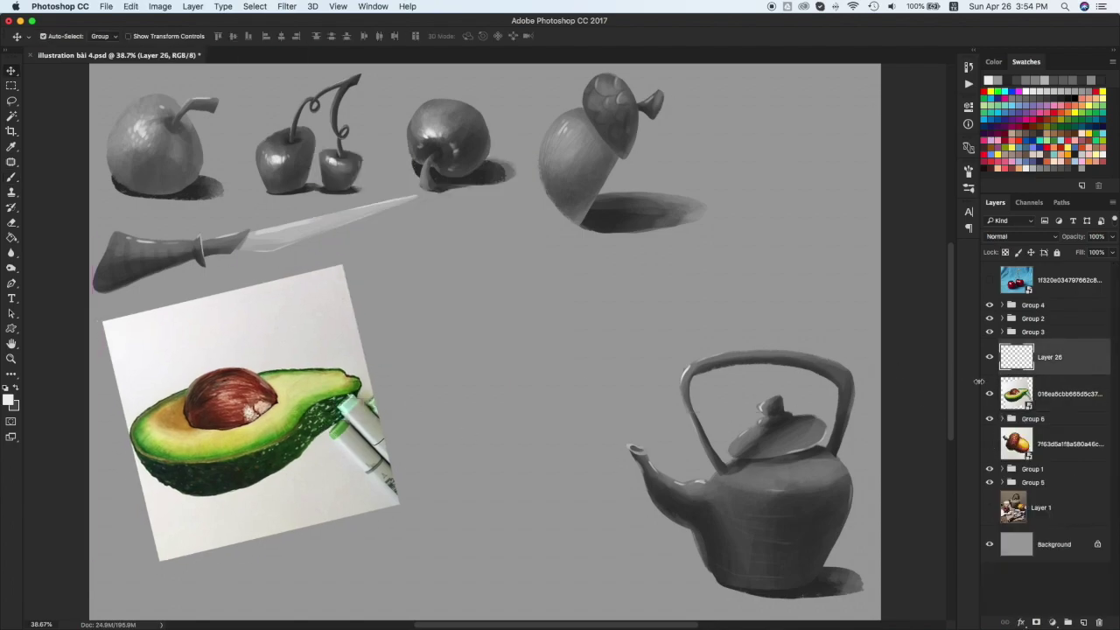
# Block in the avocado's cut face on Layer 26, lock its transparent pixels and fill it with light grey
pyautogui.click(1052, 166)
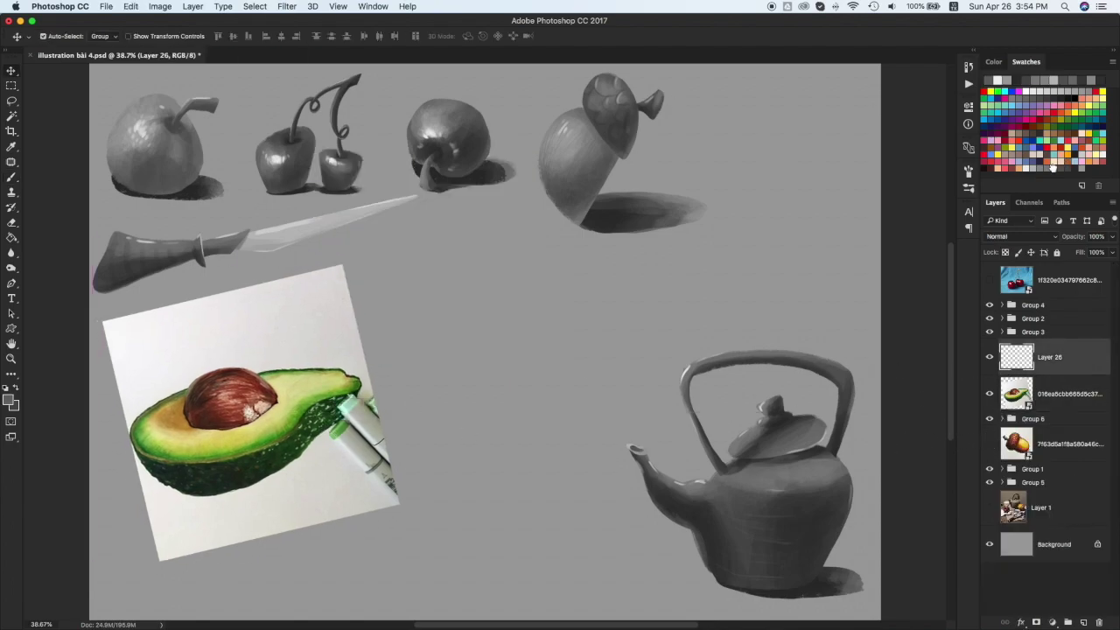
pyautogui.press('b')
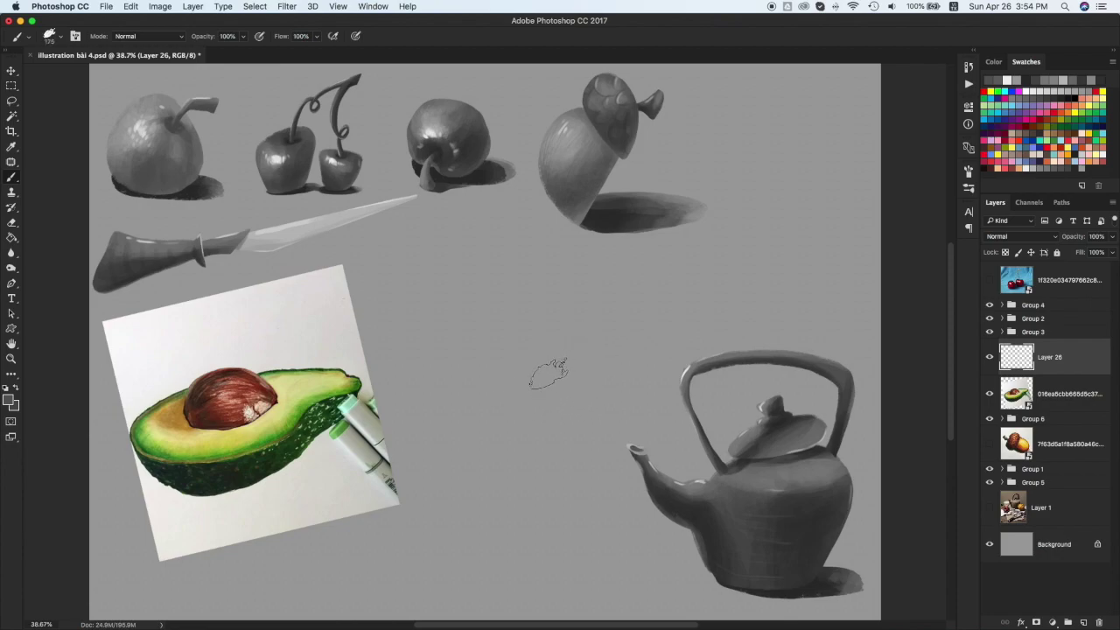
pyautogui.moveTo(563, 378)
pyautogui.mouseDown()
pyautogui.moveTo(511, 427)
pyautogui.moveTo(604, 366)
pyautogui.moveTo(501, 388)
pyautogui.moveTo(501, 434)
pyautogui.moveTo(516, 404)
pyautogui.moveTo(499, 386)
pyautogui.moveTo(503, 447)
pyautogui.moveTo(605, 361)
pyautogui.moveTo(502, 379)
pyautogui.moveTo(510, 457)
pyautogui.moveTo(608, 358)
pyautogui.moveTo(552, 414)
pyautogui.mouseUp()
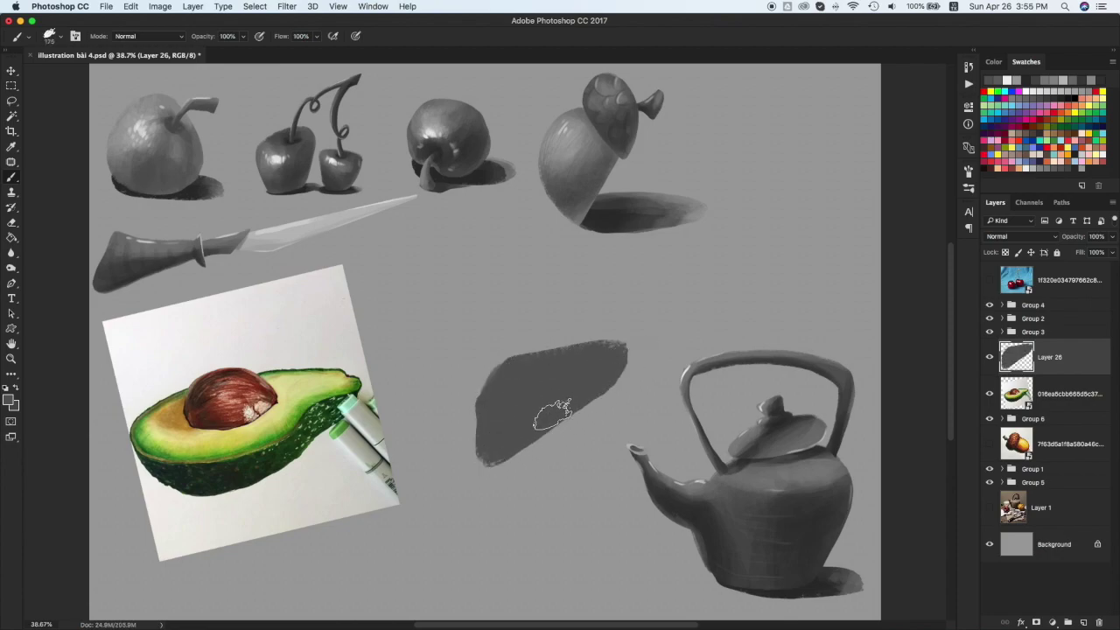
pyautogui.click(1005, 253)
pyautogui.click(1049, 165)
pyautogui.hotkey('alt', 'BackSpace')
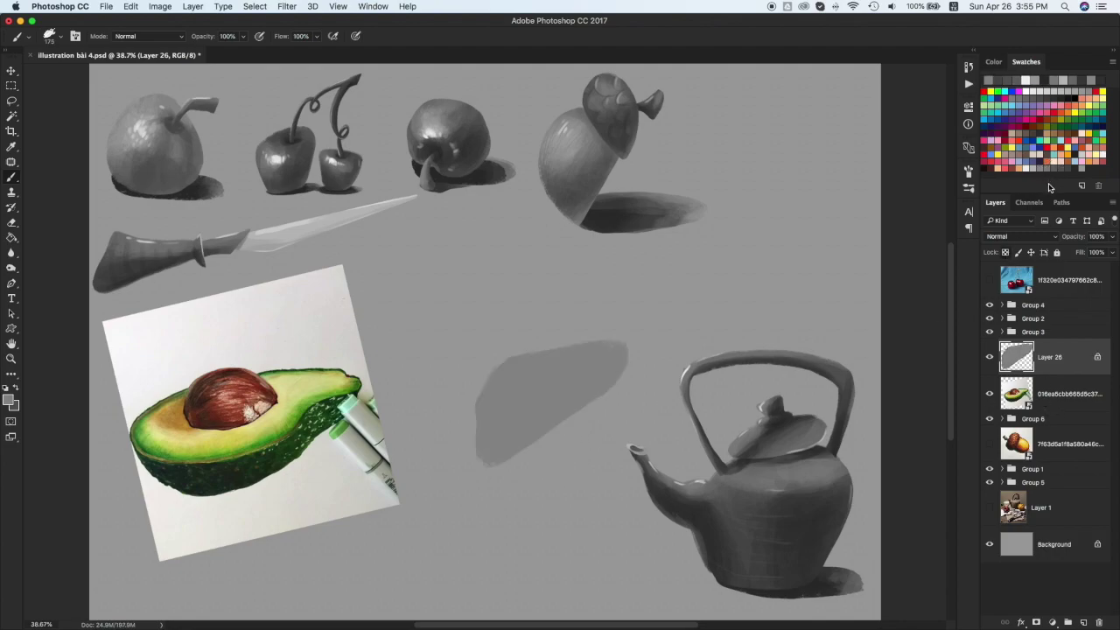
pyautogui.hotkey('alt', 'BackSpace')
# Add a layer beneath the avocado's cut face and block in the skin side below it with dark grey
pyautogui.click(1052, 394)
pyautogui.press('alt+shift+super+n')
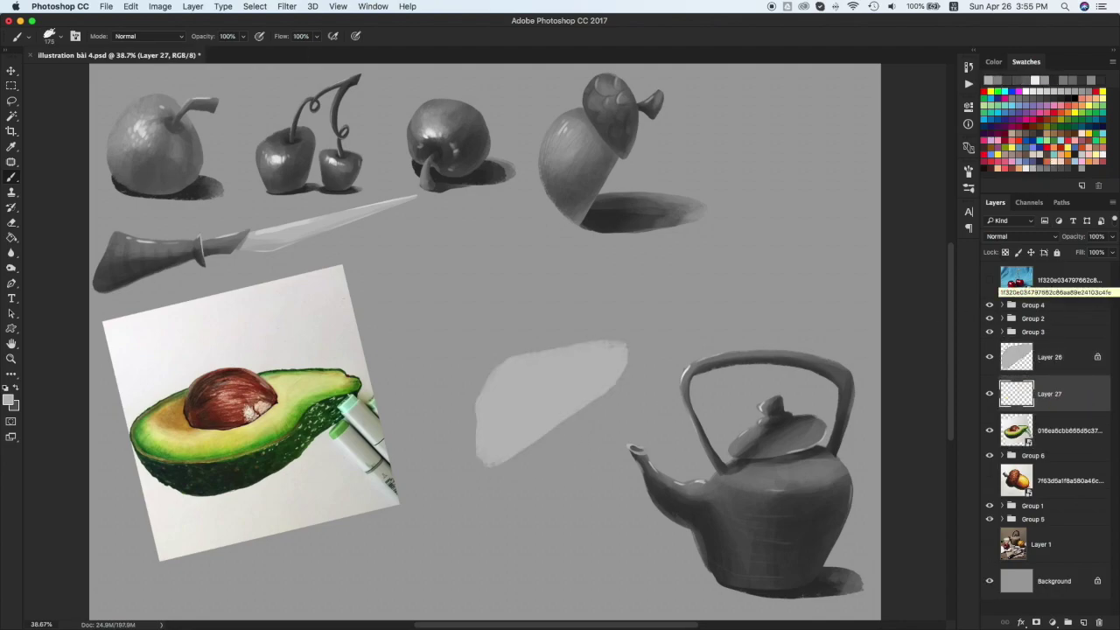
pyautogui.click(1040, 168)
pyautogui.moveTo(500, 458)
pyautogui.mouseDown()
pyautogui.moveTo(601, 384)
pyautogui.moveTo(517, 440)
pyautogui.moveTo(601, 412)
pyautogui.moveTo(614, 375)
pyautogui.moveTo(640, 357)
pyautogui.moveTo(620, 360)
pyautogui.moveTo(621, 377)
pyautogui.moveTo(621, 349)
pyautogui.moveTo(557, 436)
pyautogui.moveTo(498, 468)
pyautogui.moveTo(594, 411)
pyautogui.moveTo(611, 351)
pyautogui.moveTo(673, 403)
pyautogui.mouseUp()
# Enlarge and rotate the avocado's cut face and skin layers together so the cut face lies flatter, like the reference
pyautogui.press('v')
pyautogui.keyDown('shift'); pyautogui.click(1037, 361); pyautogui.keyUp('shift')
pyautogui.press('super+t')
pyautogui.moveTo(464, 448); pyautogui.dragTo(404, 454)
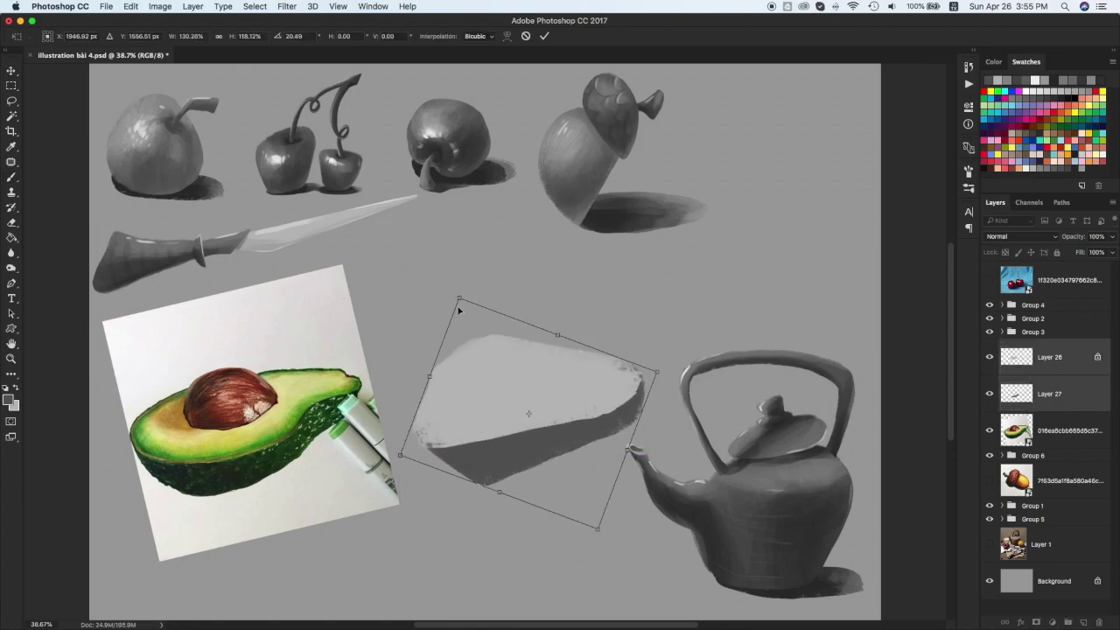
pyautogui.press('Return')
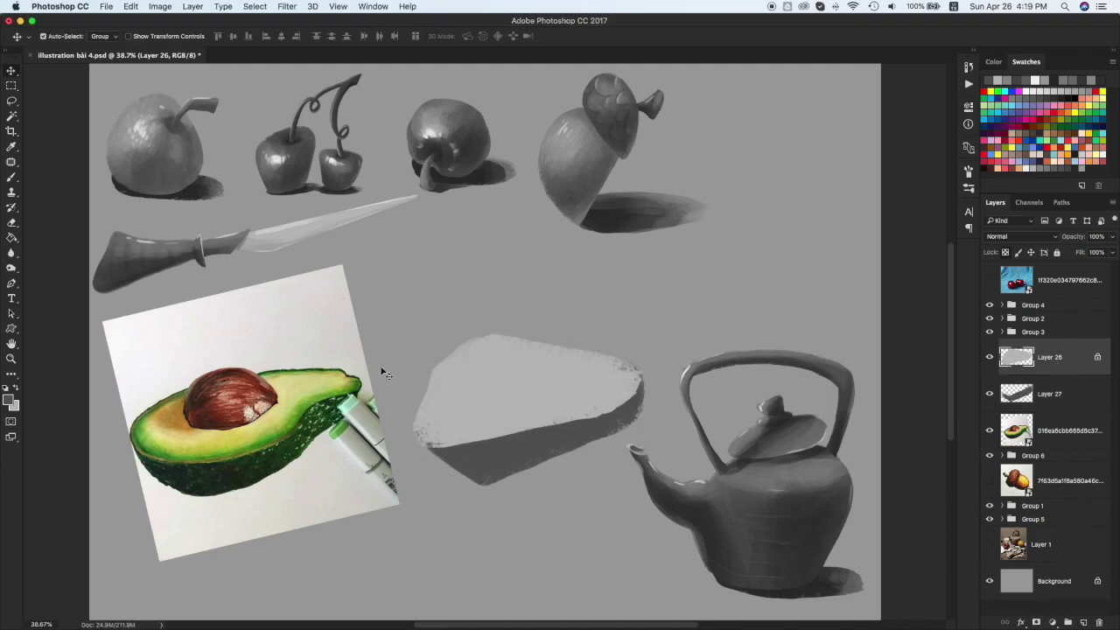
# Add a layer above the cut face and block in the avocado's pit as a dark grey angular shape
pyautogui.press('super+alt+shift+n')
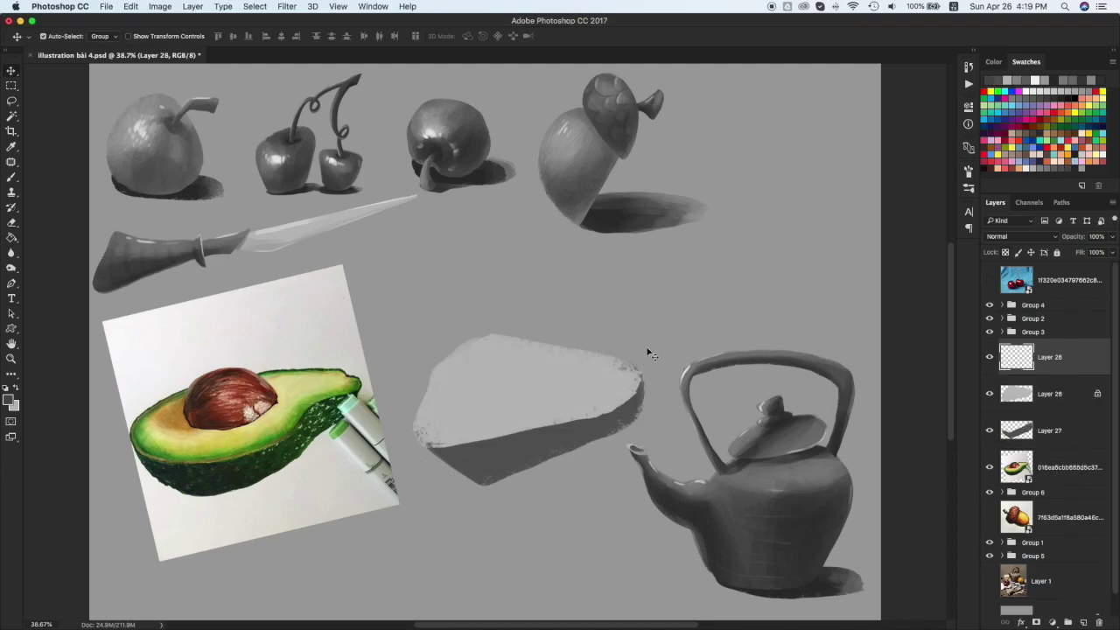
pyautogui.press('b')
pyautogui.moveTo(491, 372); pyautogui.dragTo(525, 448)
pyautogui.press('super+z')
pyautogui.moveTo(482, 352); pyautogui.dragTo(473, 394)
pyautogui.moveTo(477, 351)
pyautogui.mouseDown()
pyautogui.moveTo(533, 373)
pyautogui.moveTo(476, 369)
pyautogui.moveTo(527, 366)
pyautogui.moveTo(539, 391)
pyautogui.moveTo(551, 367)
pyautogui.moveTo(582, 351)
pyautogui.moveTo(489, 365)
pyautogui.moveTo(466, 397)
pyautogui.moveTo(583, 386)
pyautogui.moveTo(558, 347)
pyautogui.moveTo(487, 342)
pyautogui.moveTo(536, 349)
pyautogui.mouseUp()
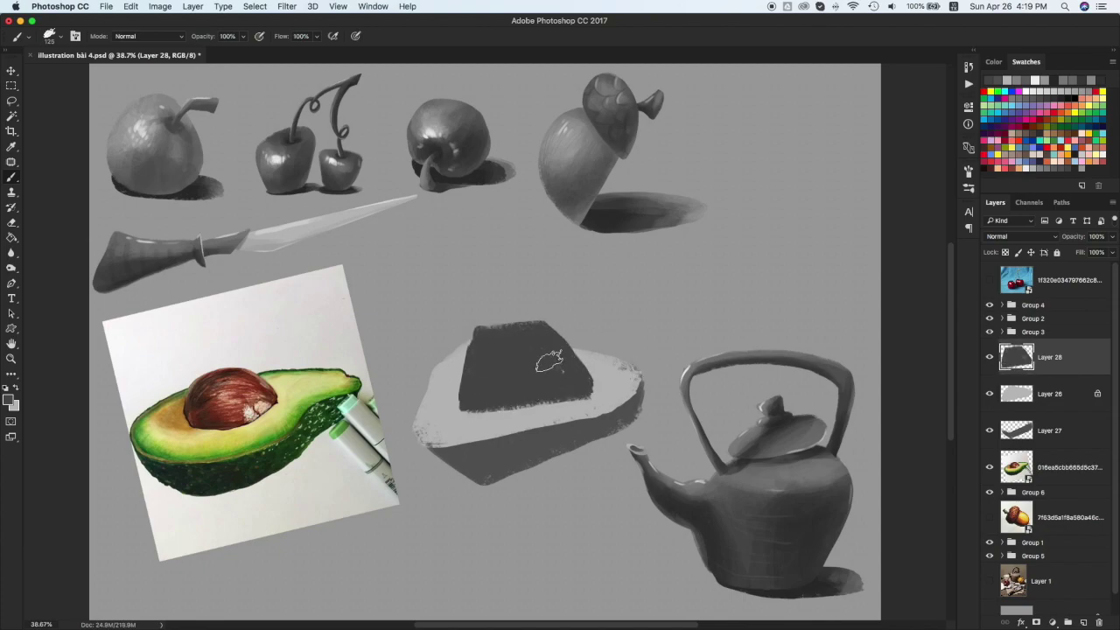
# Distort and rotate the pit shape so it is taller on its left side and slopes down to the right
pyautogui.press('super+t')
pyautogui.moveTo(594, 411); pyautogui.dragTo(585, 407)
pyautogui.moveTo(594, 320); pyautogui.dragTo(581, 349)
pyautogui.moveTo(458, 321); pyautogui.dragTo(430, 265)
pyautogui.moveTo(582, 349); pyautogui.dragTo(590, 342)
pyautogui.moveTo(442, 338); pyautogui.dragTo(436, 337)
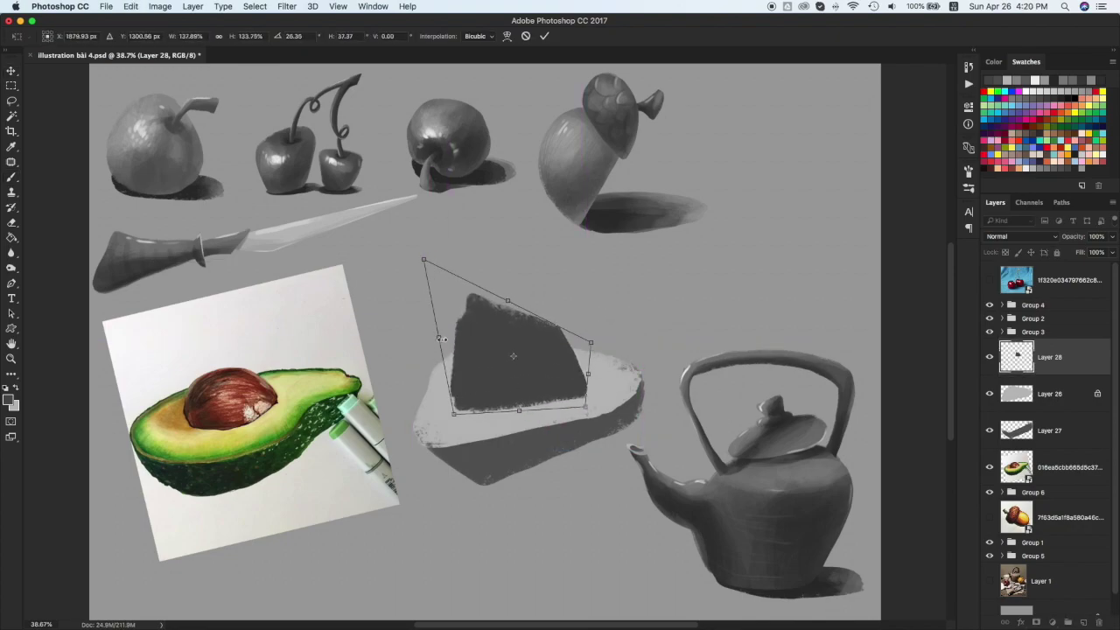
pyautogui.press('Return')
pyautogui.press('super+t')
pyautogui.moveTo(645, 322); pyautogui.dragTo(645, 334)
pyautogui.press('Return')
# Trim the pit's left edge and upper corner with the eraser and nudge the pit down and right on the cut face
pyautogui.press('e')
pyautogui.press('super+z')
pyautogui.moveTo(462, 318)
pyautogui.mouseDown()
pyautogui.moveTo(477, 295)
pyautogui.moveTo(450, 389)
pyautogui.moveTo(458, 296)
pyautogui.mouseUp()
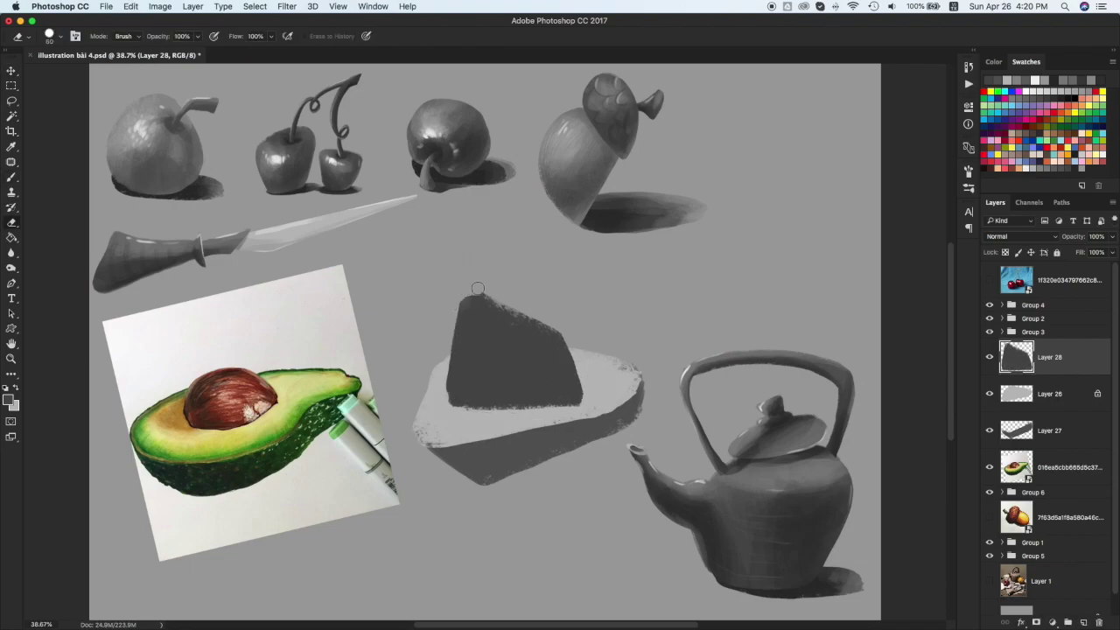
pyautogui.press('v')
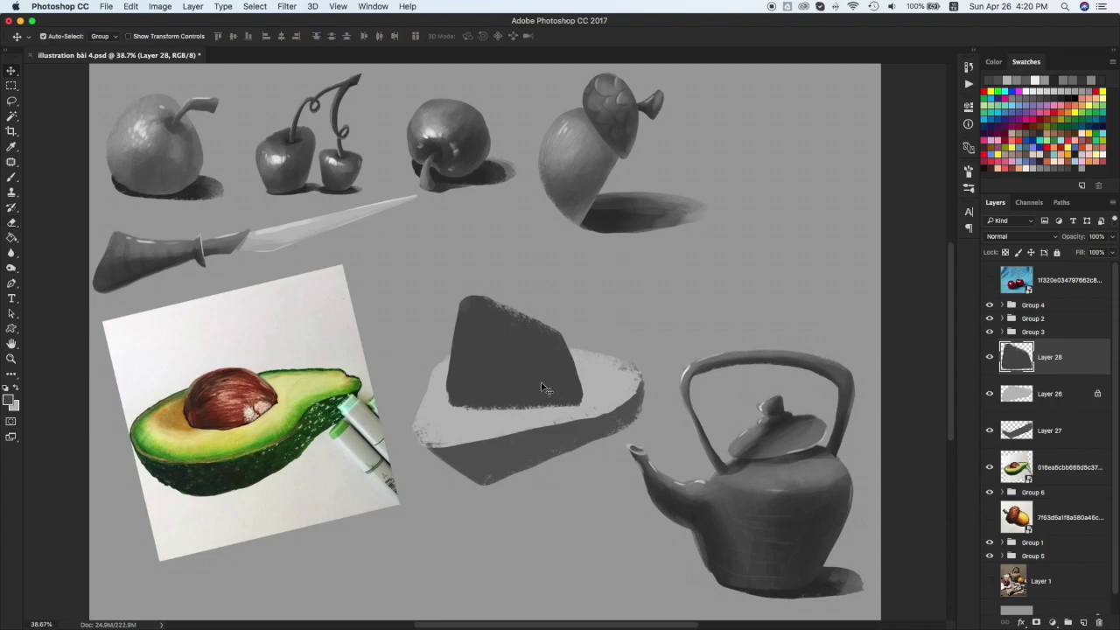
pyautogui.moveTo(574, 374); pyautogui.dragTo(579, 381)
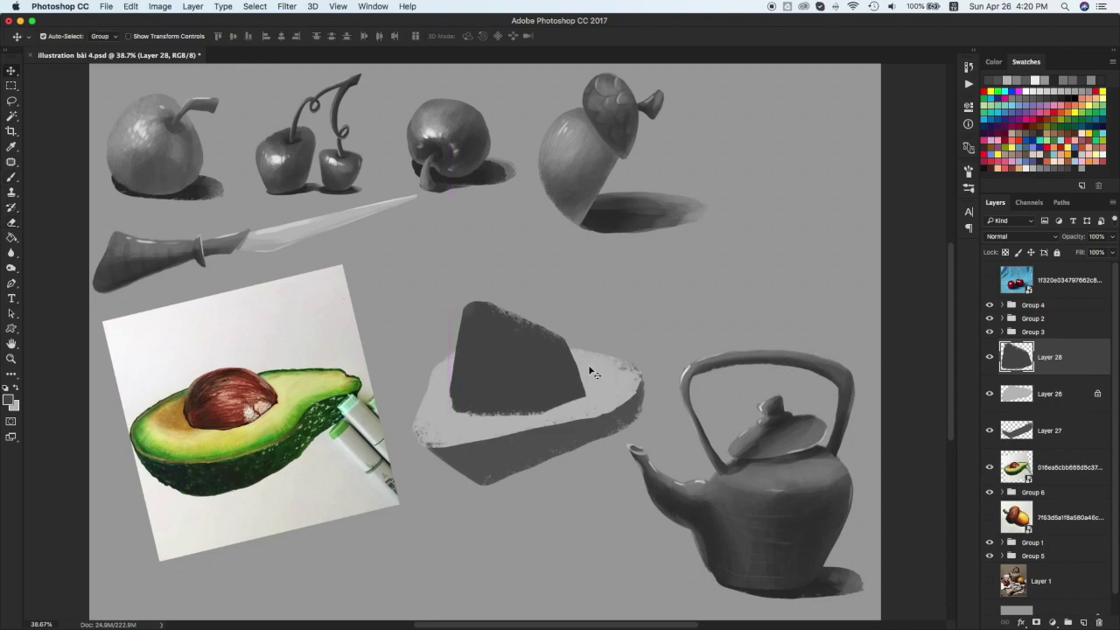
# Lock the avocado layers' transparent pixels and darken the skin side on Layer 27 with a large brush at 30% opacity
pyautogui.keyDown('shift'); pyautogui.click(1037, 431); pyautogui.keyUp('shift')
pyautogui.click(1049, 430)
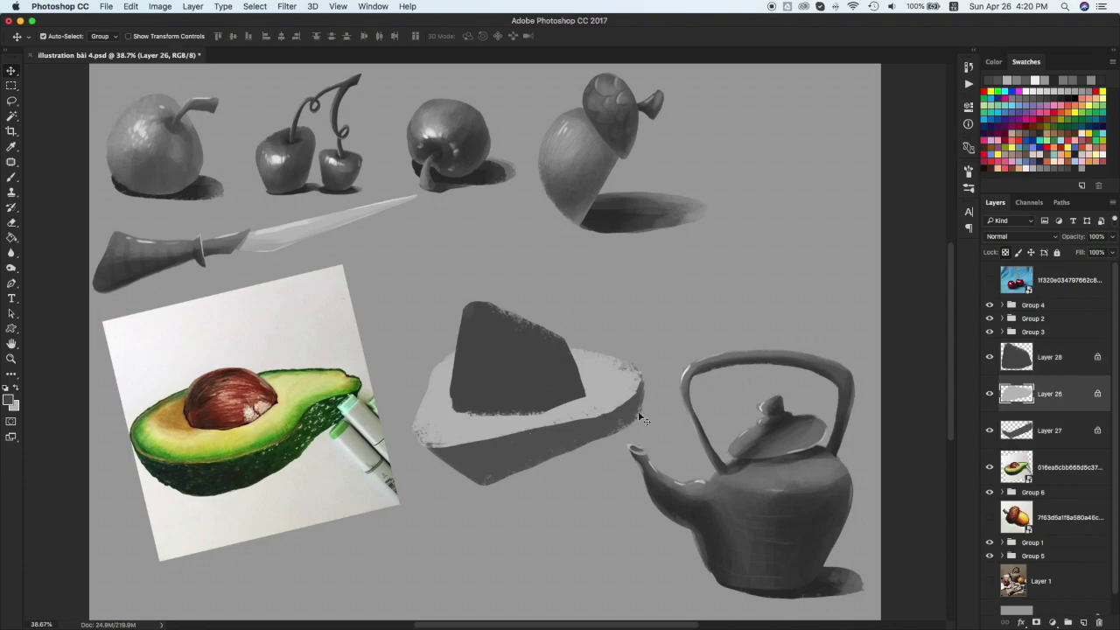
pyautogui.press('i')
pyautogui.press('b')
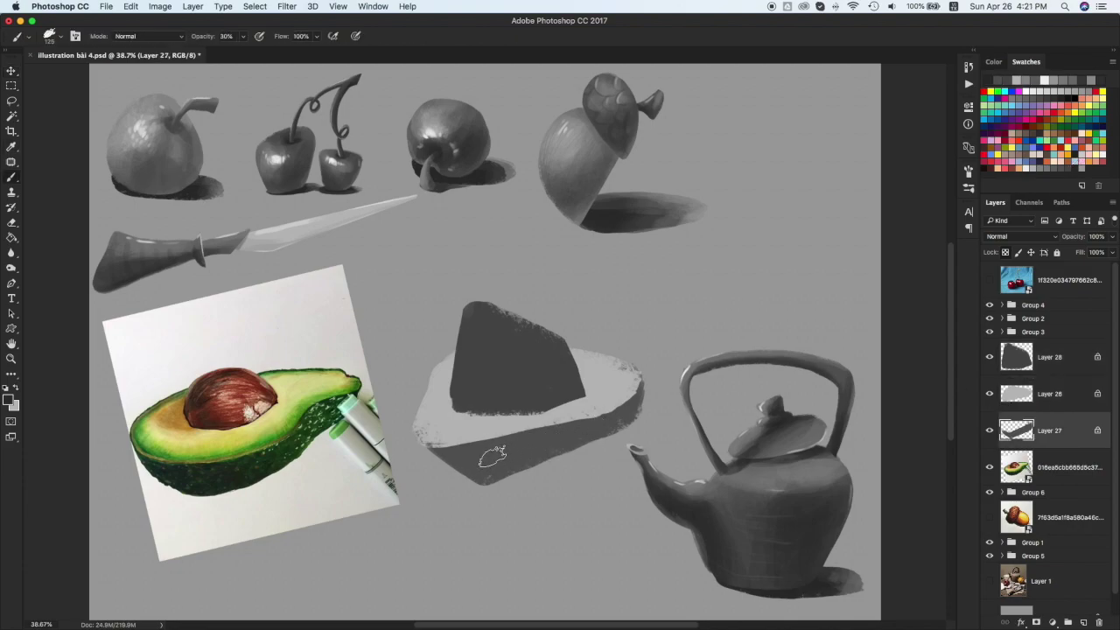
pyautogui.press(']')
pyautogui.press(']')
pyautogui.press(']')
pyautogui.moveTo(529, 488); pyautogui.dragTo(627, 460)
# Shade the pit on Layer 28 with darker edges and a lighter grey area in its middle, reducing the brush to 250
pyautogui.click(1050, 357)
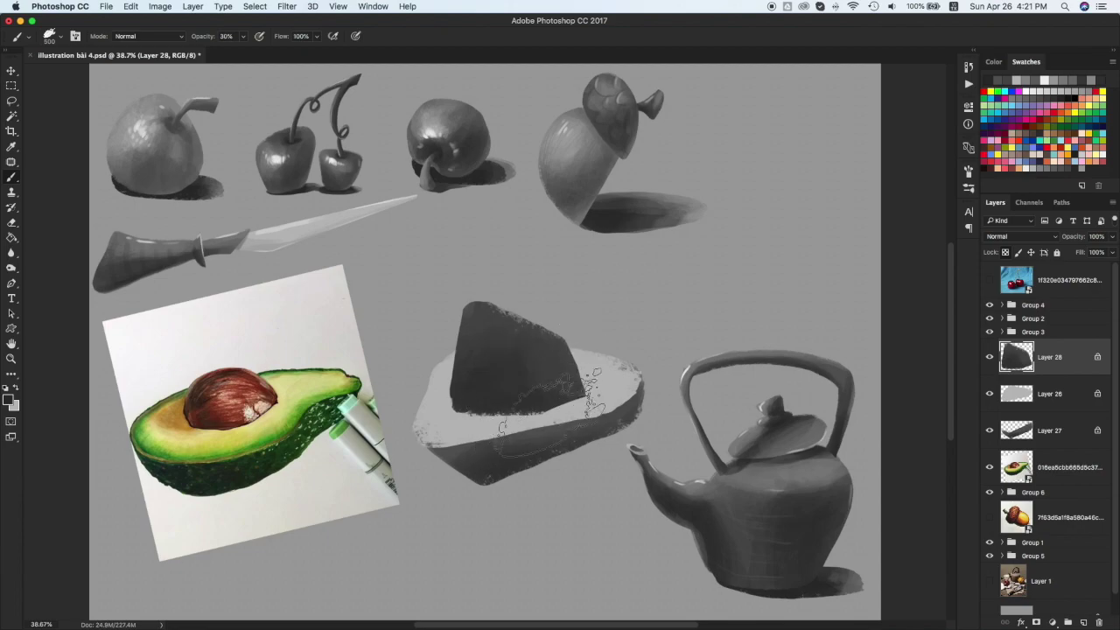
pyautogui.press('[')
pyautogui.press('[')
pyautogui.press('[')
pyautogui.press('[')
pyautogui.press('[')
pyautogui.press('[')
pyautogui.moveTo(490, 342)
pyautogui.mouseDown()
pyautogui.moveTo(558, 355)
pyautogui.moveTo(510, 340)
pyautogui.moveTo(549, 354)
pyautogui.moveTo(548, 364)
pyautogui.mouseUp()
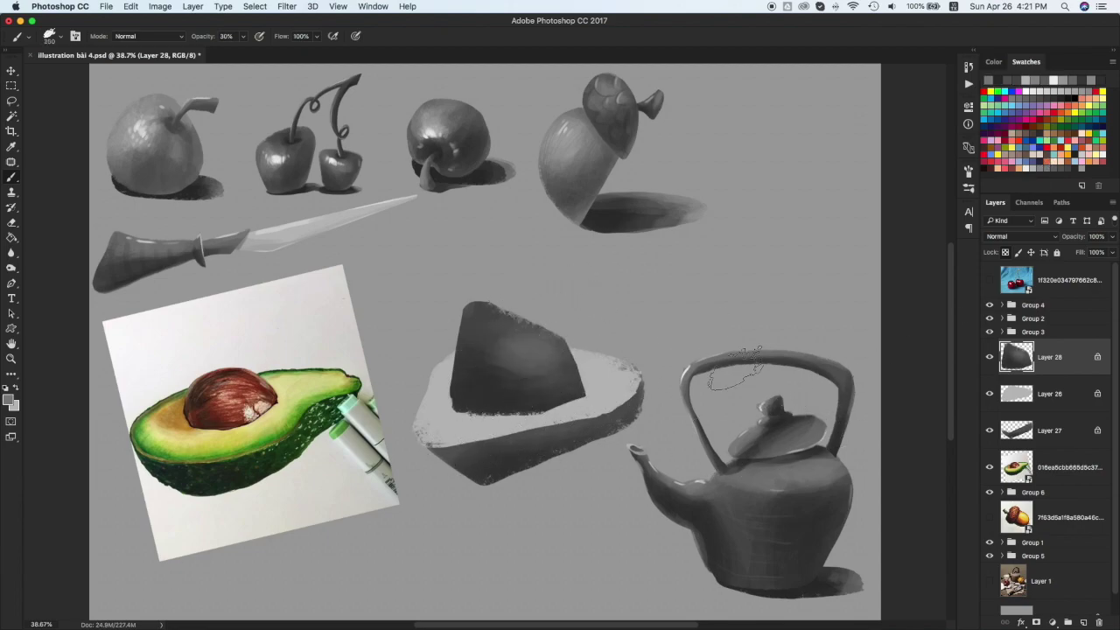
# Shade the avocado's cut face on Layer 26 and paint a darker rim along its front edge with a smaller brush
pyautogui.click(1056, 431)
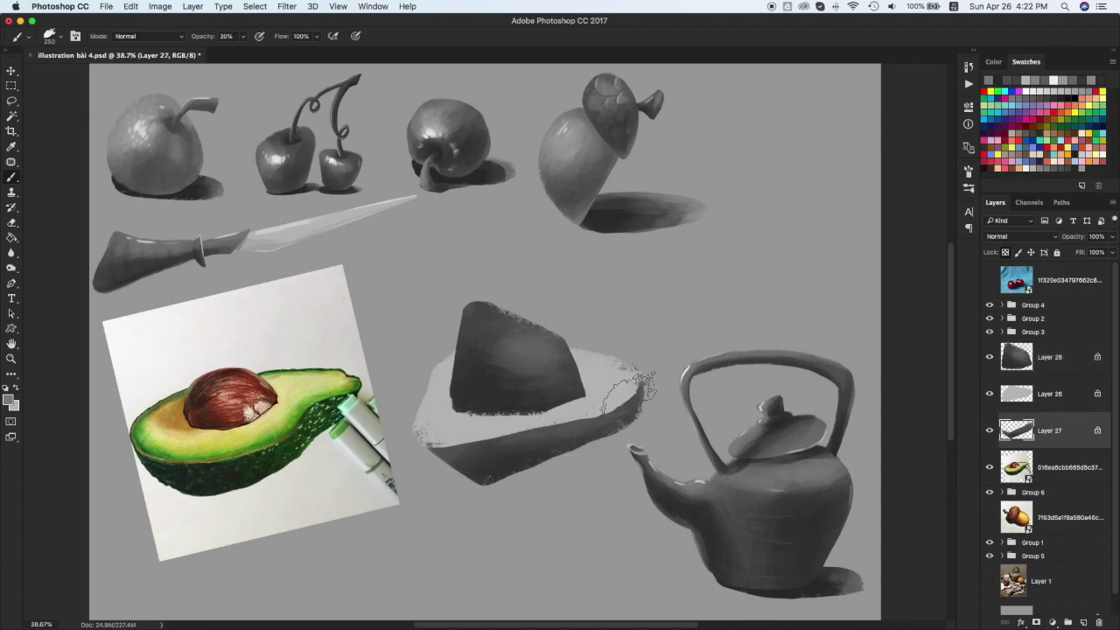
pyautogui.press('super+space')
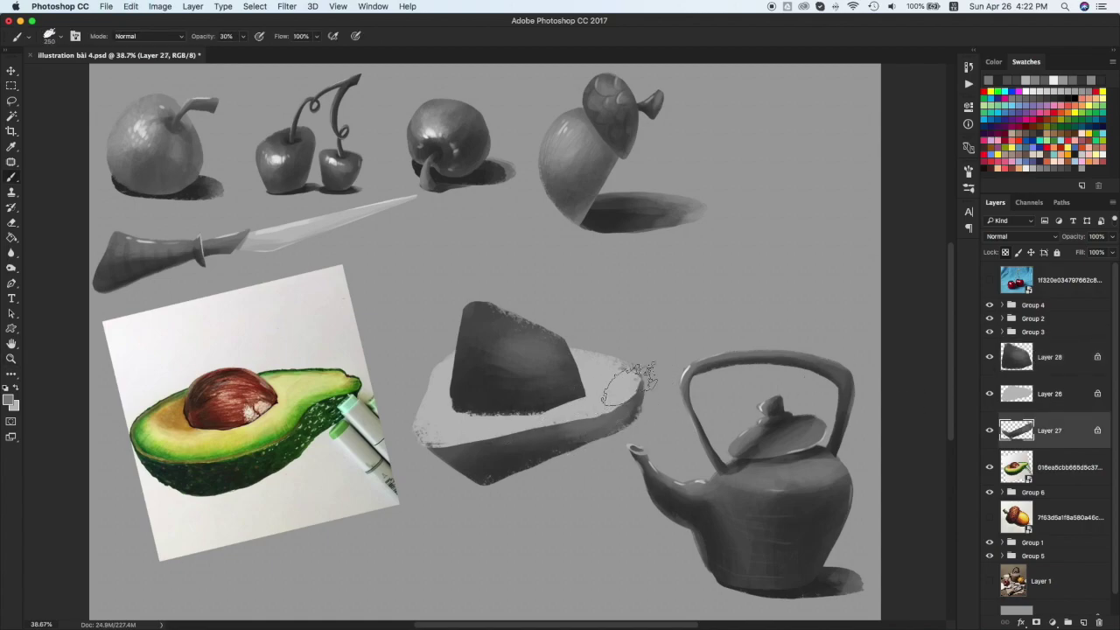
pyautogui.click(1057, 396)
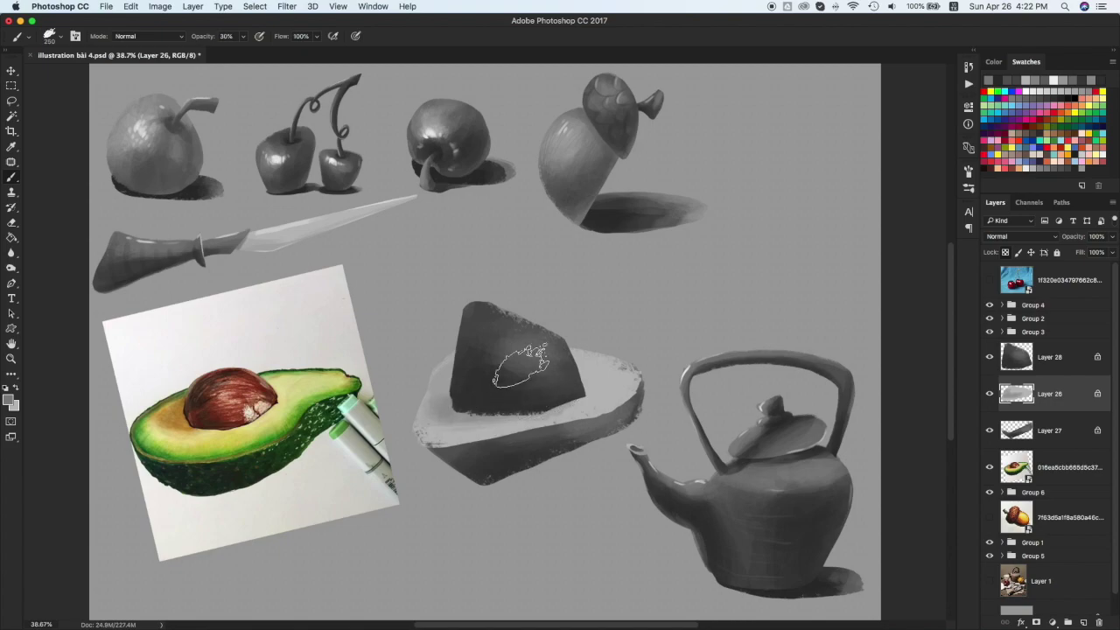
pyautogui.keyDown('alt'); pyautogui.click(447, 455); pyautogui.keyUp('alt')
pyautogui.press('[')
pyautogui.press('[')
pyautogui.press('[')
pyautogui.press('[')
pyautogui.moveTo(426, 453)
pyautogui.mouseDown()
pyautogui.moveTo(542, 432)
pyautogui.moveTo(637, 398)
pyautogui.moveTo(655, 364)
pyautogui.moveTo(597, 415)
pyautogui.mouseUp()
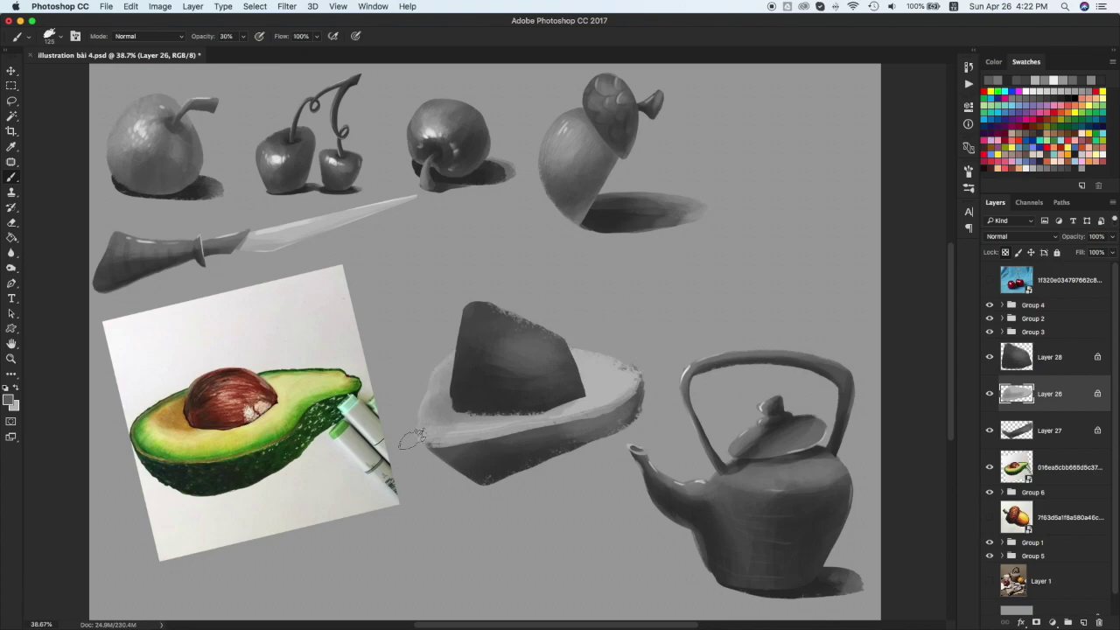
# Unlock Layer 28, trim the pit's right corner with the eraser, and relock its transparent pixels
pyautogui.press('v')
pyautogui.click(528, 374)
pyautogui.click(1005, 253)
pyautogui.press('e')
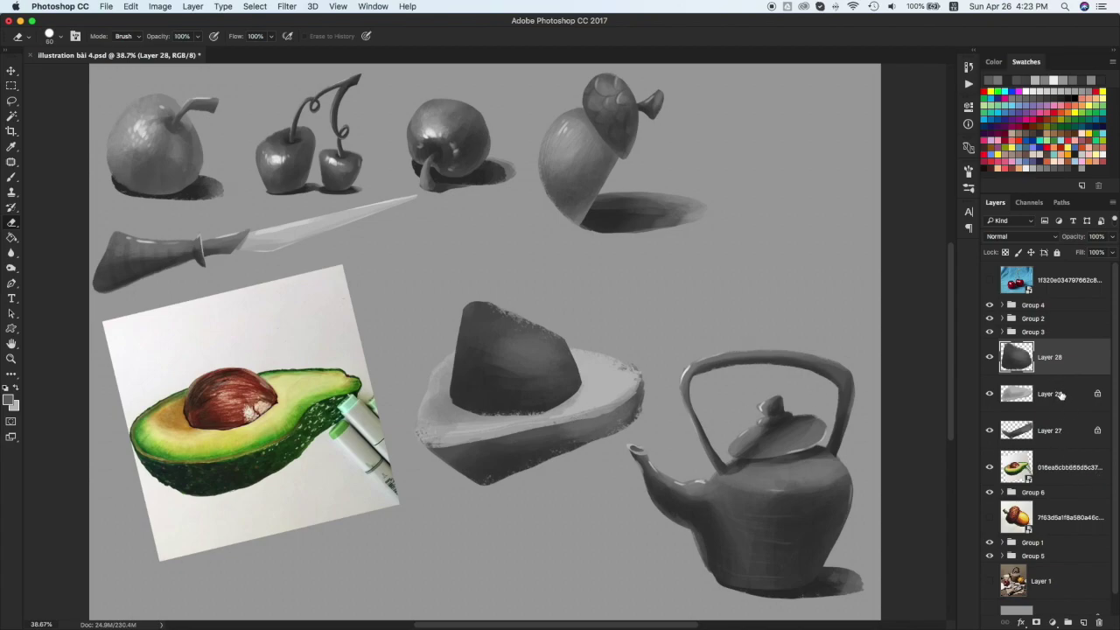
pyautogui.keyDown('super'); pyautogui.click(458, 394); pyautogui.keyUp('super')
pyautogui.press('b')
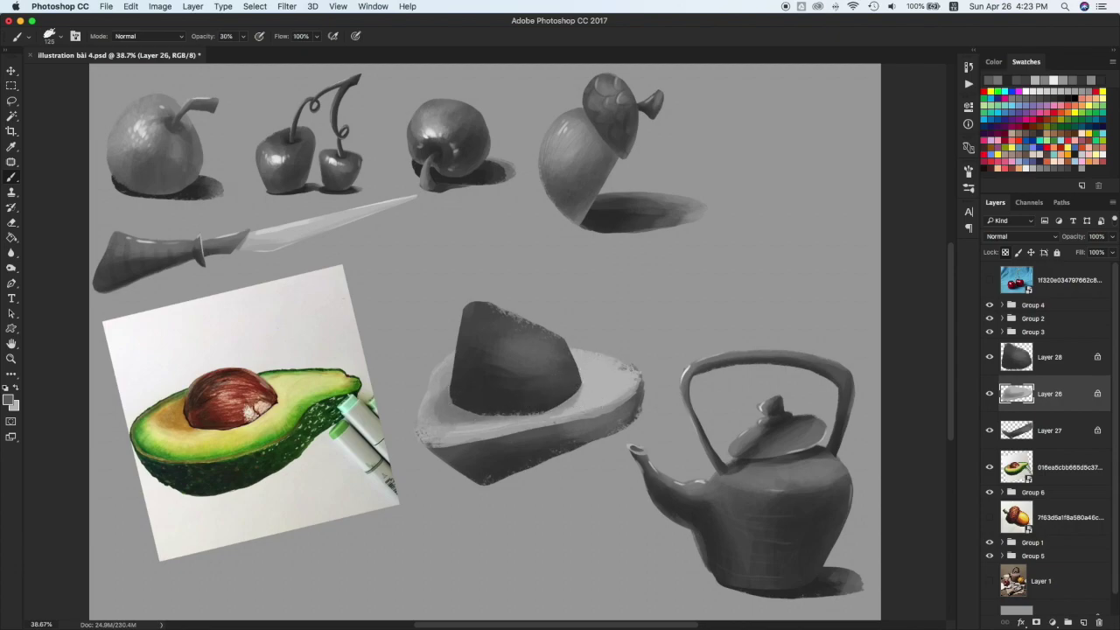
# Paint small light specks along the avocado skin on Layer 27 and highlights on the cut face on Layer 26, using a size 20 brush at 100% opacity
pyautogui.click(1043, 439)
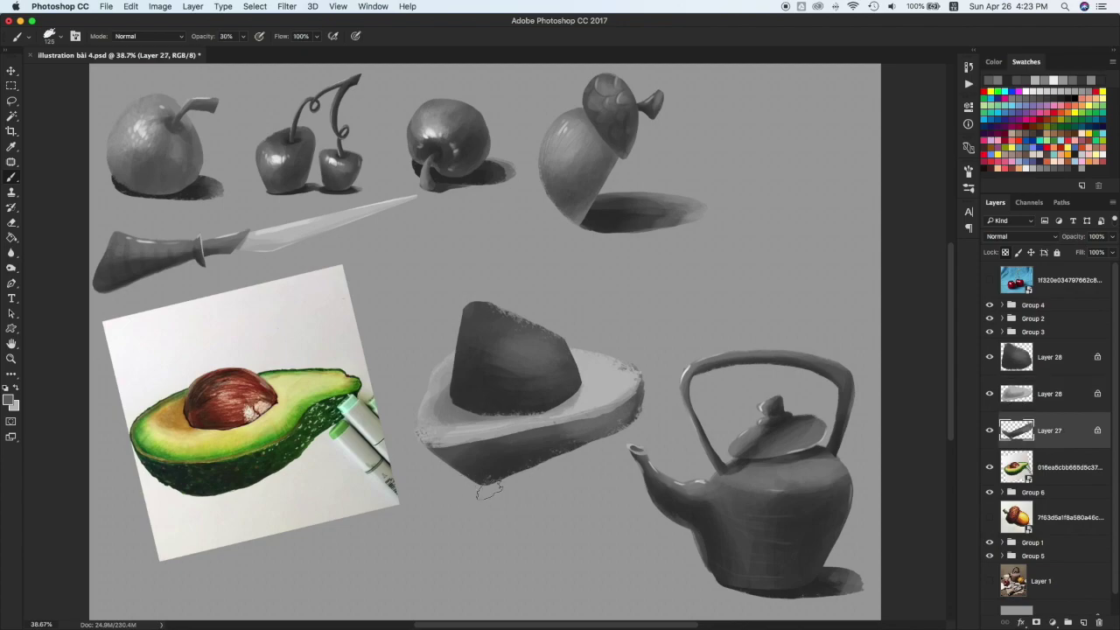
pyautogui.moveTo(541, 472); pyautogui.dragTo(501, 485)
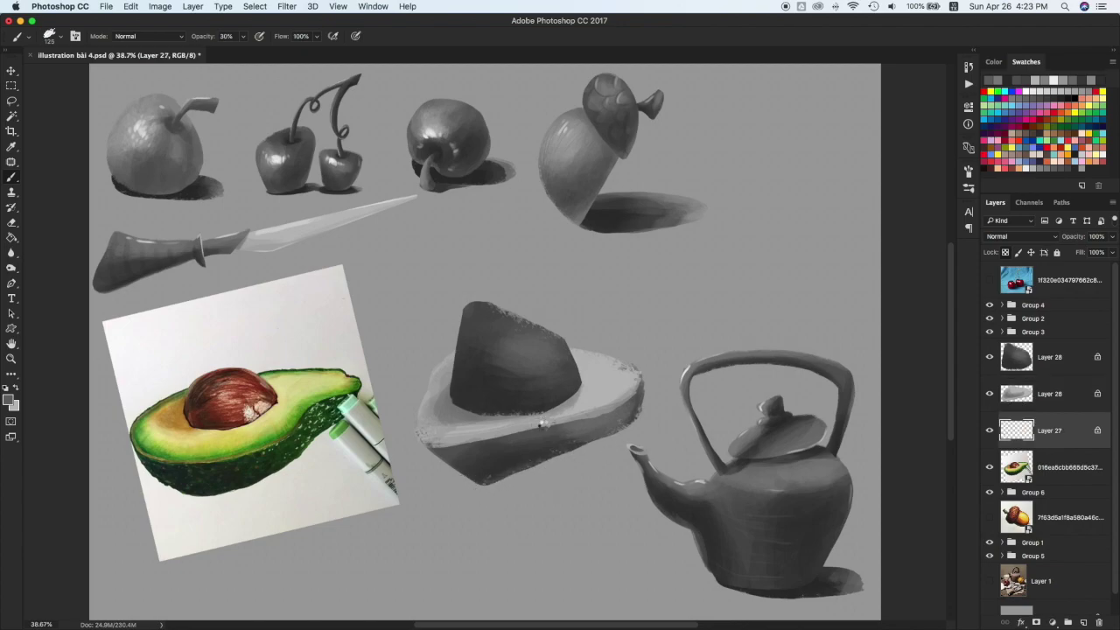
pyautogui.click(1026, 163)
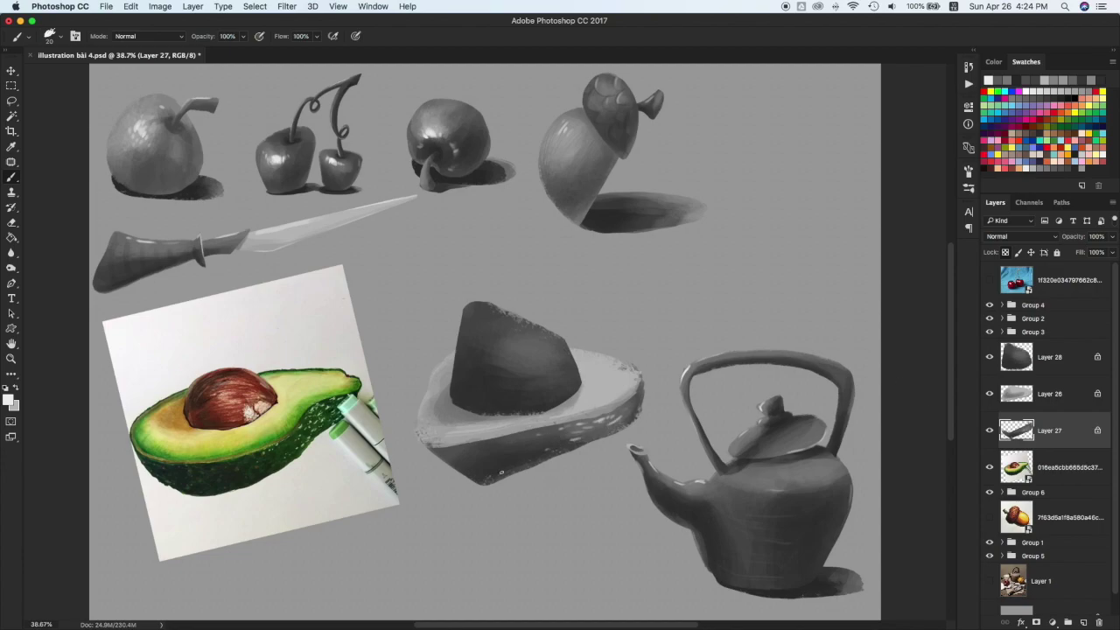
pyautogui.click(1049, 395)
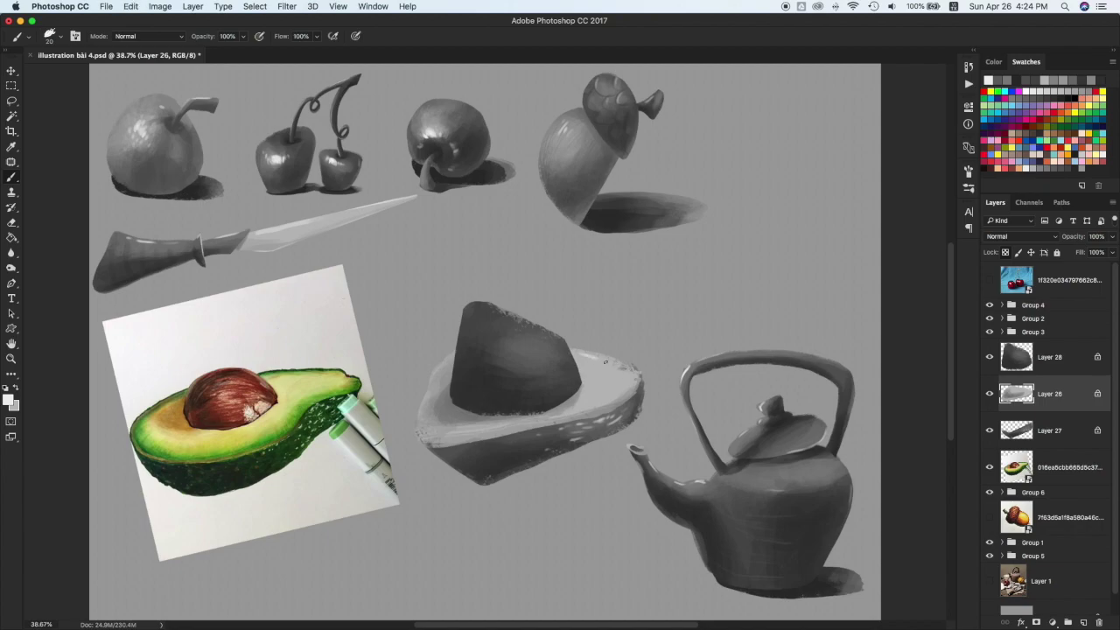
# Add curved light highlights to the pit on Layer 28, softening them with mid grey and re-brightening the centre with a fine brush
pyautogui.keyDown('super'); pyautogui.click(509, 341); pyautogui.keyUp('super')
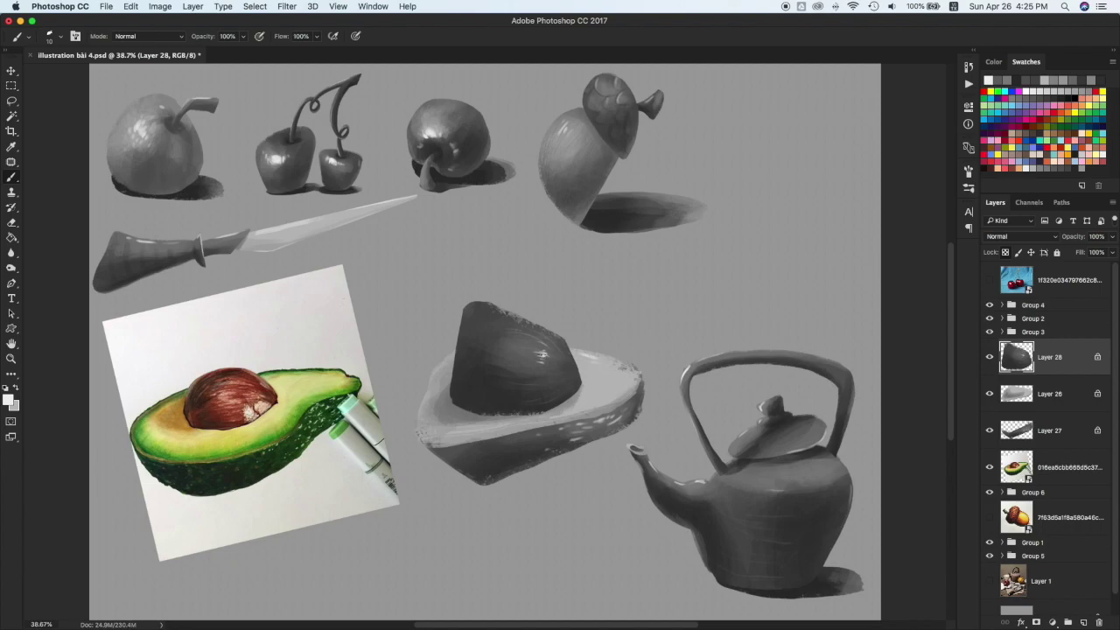
pyautogui.click(1052, 160)
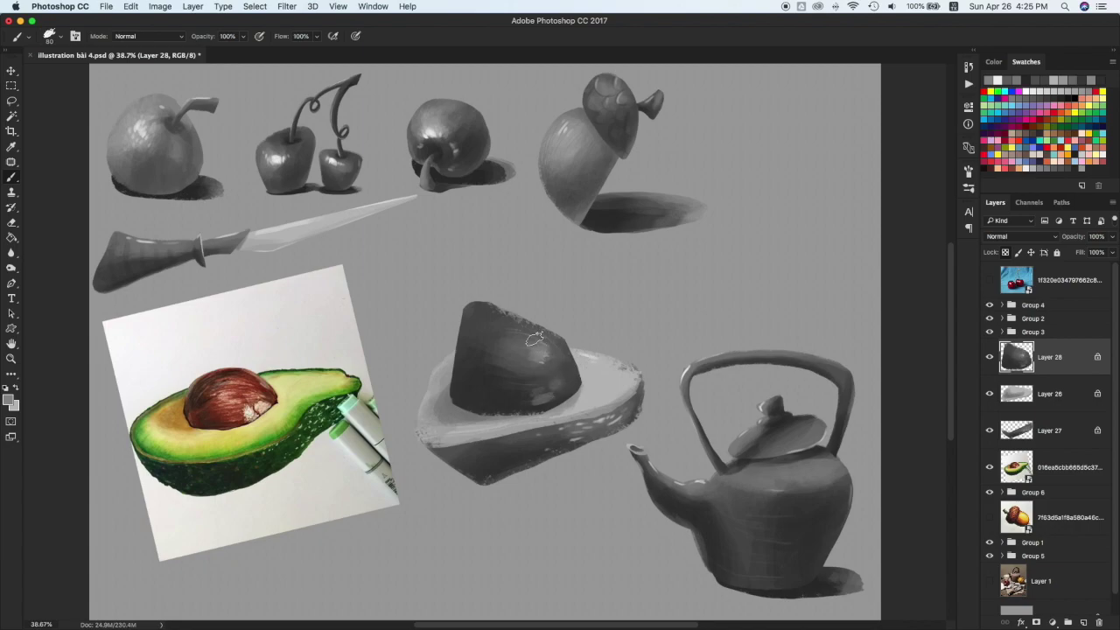
pyautogui.press('x')
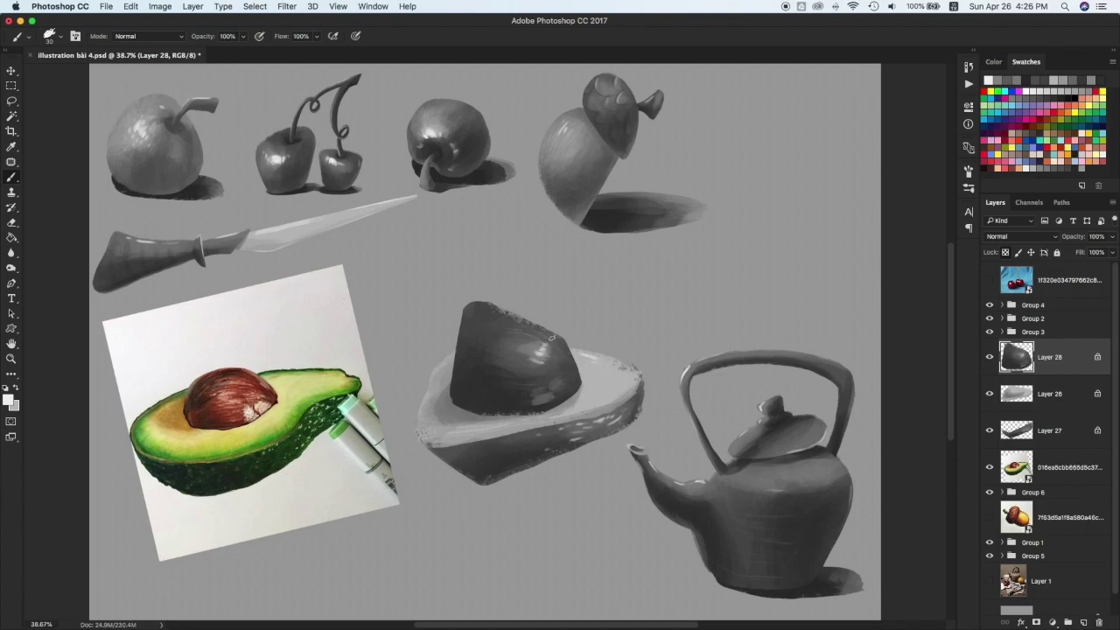
# Paint a dark grey contact shadow on the cut face beneath the pit on Layer 26, using a size 70 brush
pyautogui.click(1055, 166)
pyautogui.click(1054, 394)
pyautogui.moveTo(452, 392)
pyautogui.mouseDown()
pyautogui.moveTo(514, 413)
pyautogui.moveTo(487, 408)
pyautogui.mouseUp()
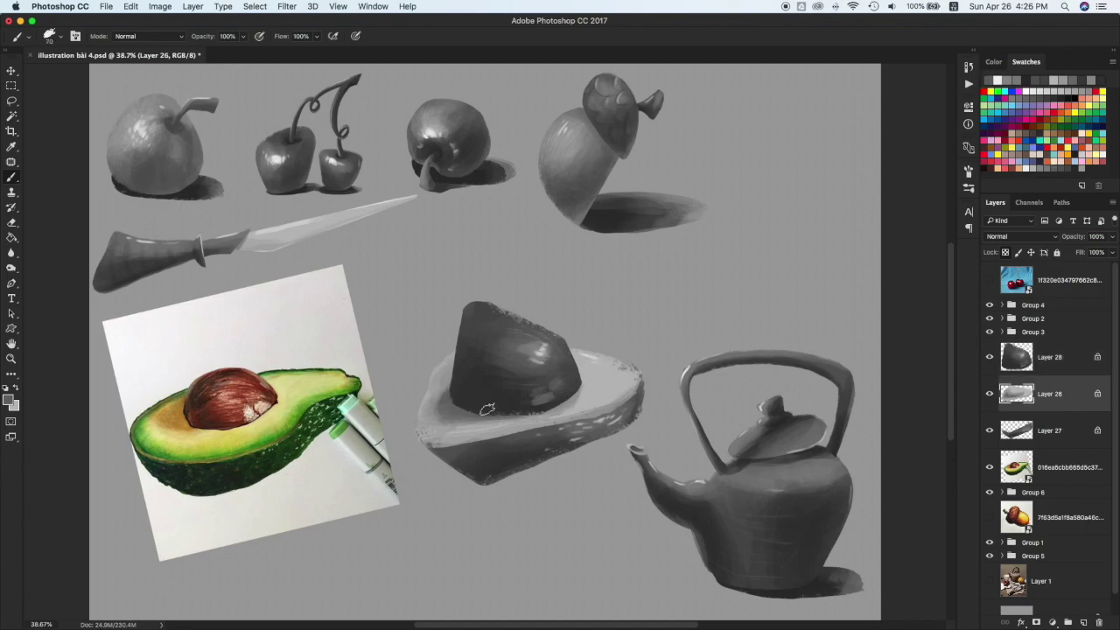
# Add an empty layer beneath the avocado, then scale all avocado layers down together and place them to the right of the acorn
pyautogui.click(1062, 477)
pyautogui.press('super+shift+alt+n')
pyautogui.press(']')
pyautogui.press(']')
pyautogui.press(']')
pyautogui.press(']')
pyautogui.keyDown('shift'); pyautogui.click(1063, 355); pyautogui.keyUp('shift')
pyautogui.press('super+t')
pyautogui.moveTo(645, 302); pyautogui.dragTo(579, 322)
pyautogui.moveTo(527, 416); pyautogui.dragTo(810, 154)
pyautogui.press('Return')
# Paint the avocado's cast shadow on Layer 29, clean its edges with the eraser, lock its transparency and shade its right end lighter
pyautogui.click(1064, 475)
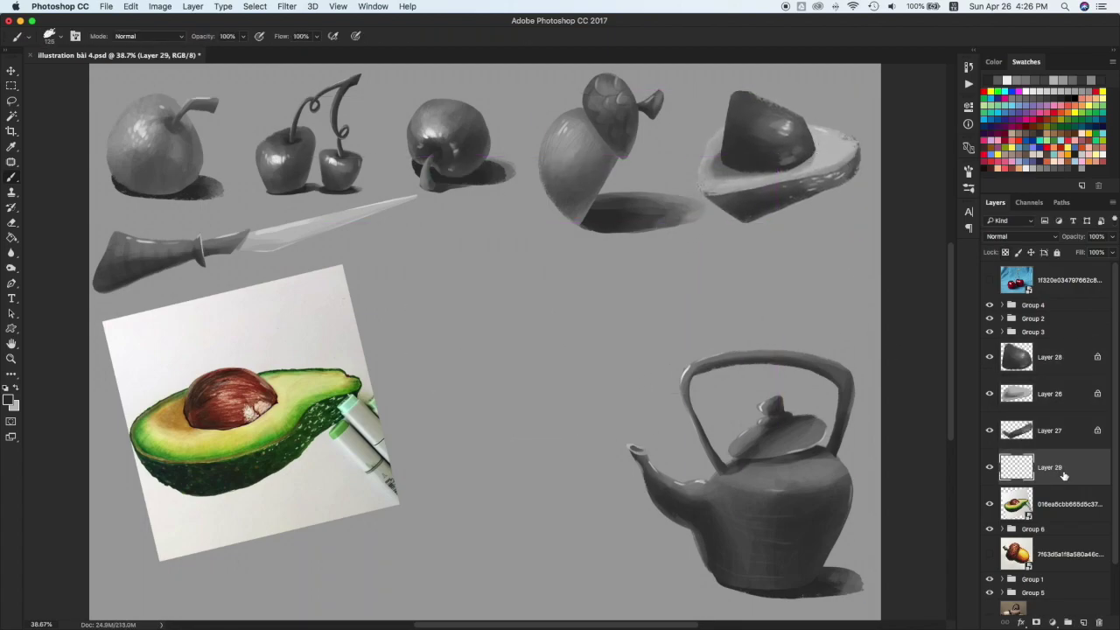
pyautogui.moveTo(760, 203)
pyautogui.mouseDown()
pyautogui.moveTo(733, 204)
pyautogui.moveTo(827, 211)
pyautogui.moveTo(786, 203)
pyautogui.moveTo(760, 215)
pyautogui.moveTo(868, 193)
pyautogui.moveTo(759, 210)
pyautogui.mouseUp()
pyautogui.press('e')
pyautogui.click(1004, 252)
pyautogui.press('b')
pyautogui.keyDown('alt'); pyautogui.click(697, 260); pyautogui.keyUp('alt')
pyautogui.moveTo(878, 198)
pyautogui.mouseDown()
pyautogui.moveTo(843, 203)
pyautogui.moveTo(866, 187)
pyautogui.mouseUp()
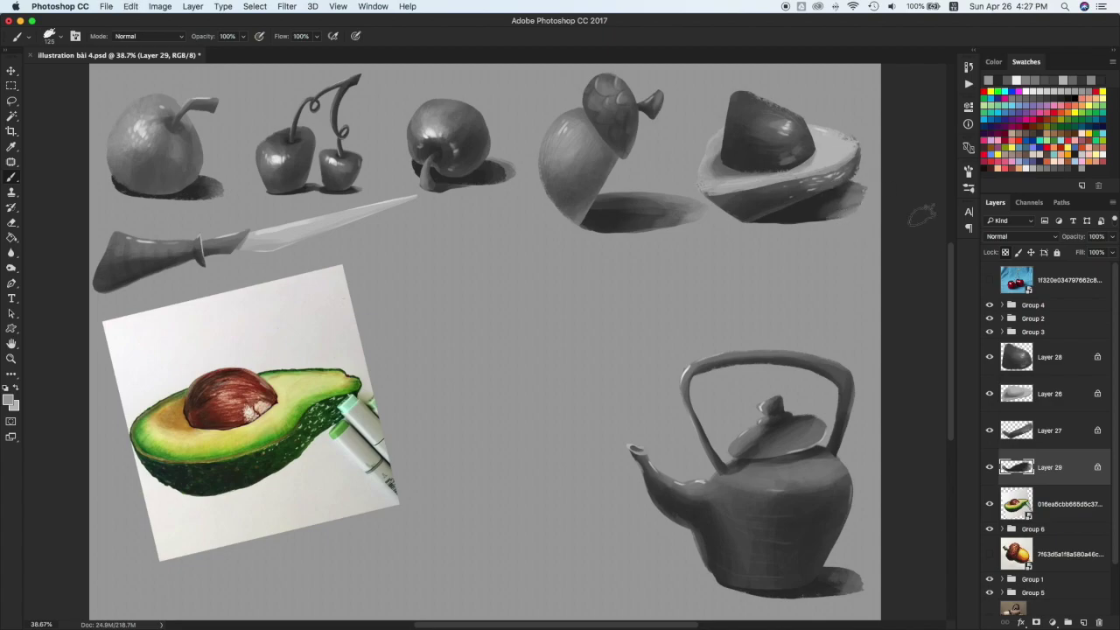
# Place the teapot still-life reference photo, hide the earlier object groups and move the photo to the canvas's left side
pyautogui.press('v')
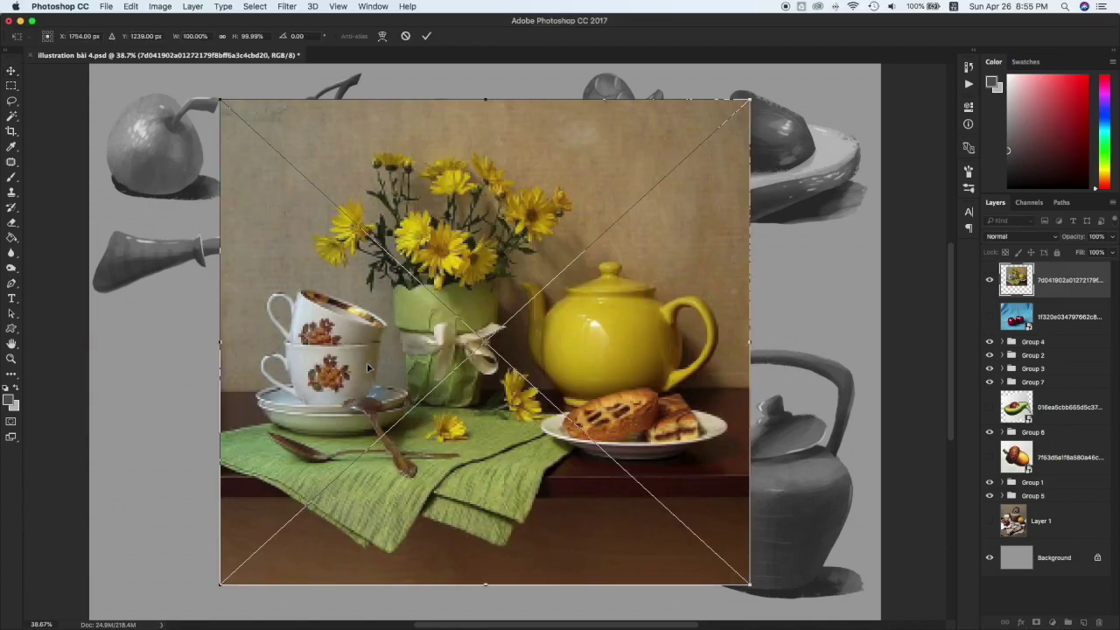
pyautogui.press('Return')
pyautogui.moveTo(989, 342); pyautogui.dragTo(990, 496)
pyautogui.moveTo(501, 410); pyautogui.dragTo(132, 374)
pyautogui.moveTo(210, 302); pyautogui.dragTo(440, 339)
# Rasterize the reference photo layer and turn it into greyscale with Desaturate and a Levels adjustment
pyautogui.rightClick(1081, 281)
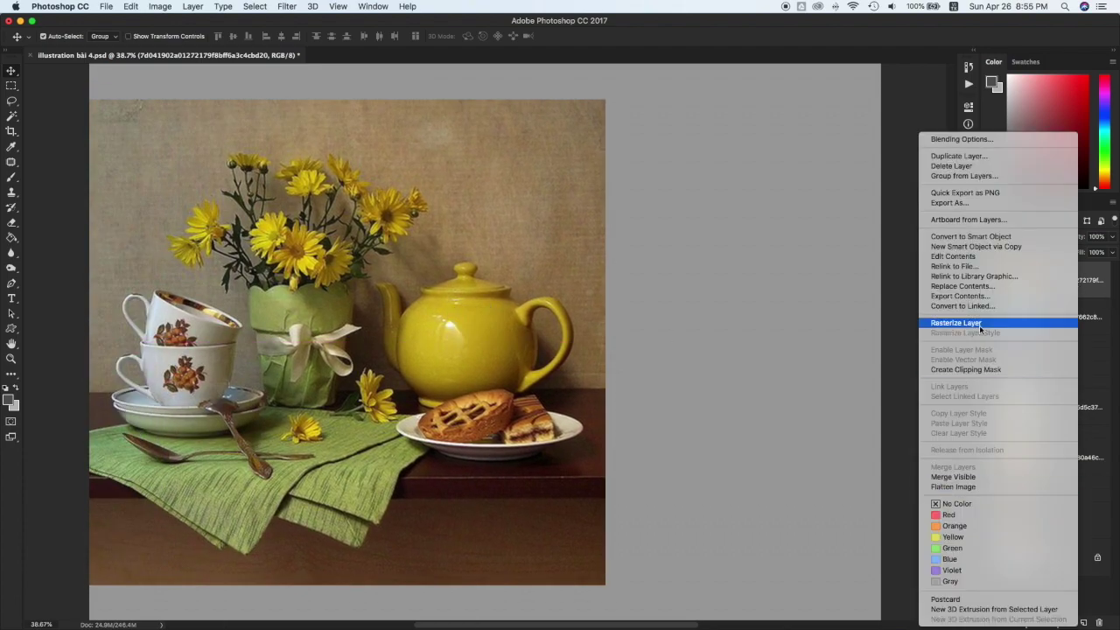
pyautogui.click(977, 324)
pyautogui.press('super+shift+u')
pyautogui.press('super+l')
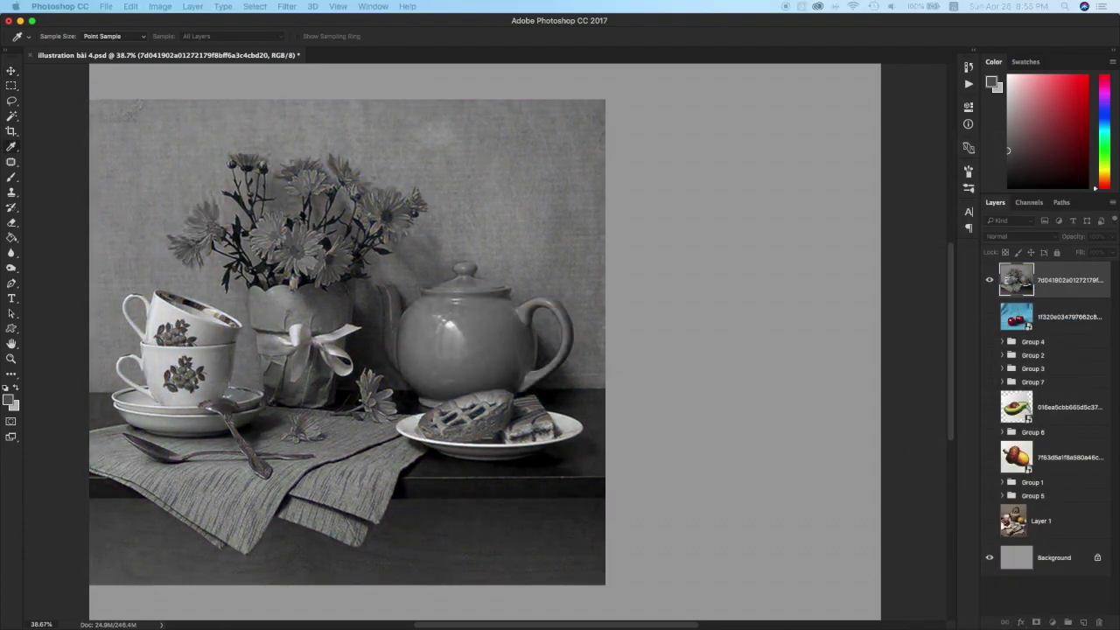
pyautogui.press('Return')
# Add a new layer for the teapot and shift the greyscale photo further left to free painting space
pyautogui.press('super+alt+shift+n')
pyautogui.press('b')
pyautogui.press('v')
pyautogui.moveTo(474, 389); pyautogui.dragTo(301, 388)
pyautogui.click(1050, 280)
pyautogui.press('b')
pyautogui.moveTo(616, 315)
pyautogui.mouseDown()
pyautogui.moveTo(621, 406)
pyautogui.moveTo(693, 403)
pyautogui.moveTo(603, 400)
pyautogui.moveTo(745, 353)
pyautogui.moveTo(691, 276)
pyautogui.moveTo(626, 330)
pyautogui.mouseUp()
pyautogui.press('super+z')
pyautogui.press('g')
pyautogui.click(685, 340)
pyautogui.press('b')
pyautogui.moveTo(640, 393); pyautogui.dragTo(739, 386)
pyautogui.moveTo(622, 298)
pyautogui.mouseDown()
pyautogui.moveTo(607, 425)
pyautogui.moveTo(647, 437)
pyautogui.mouseUp()
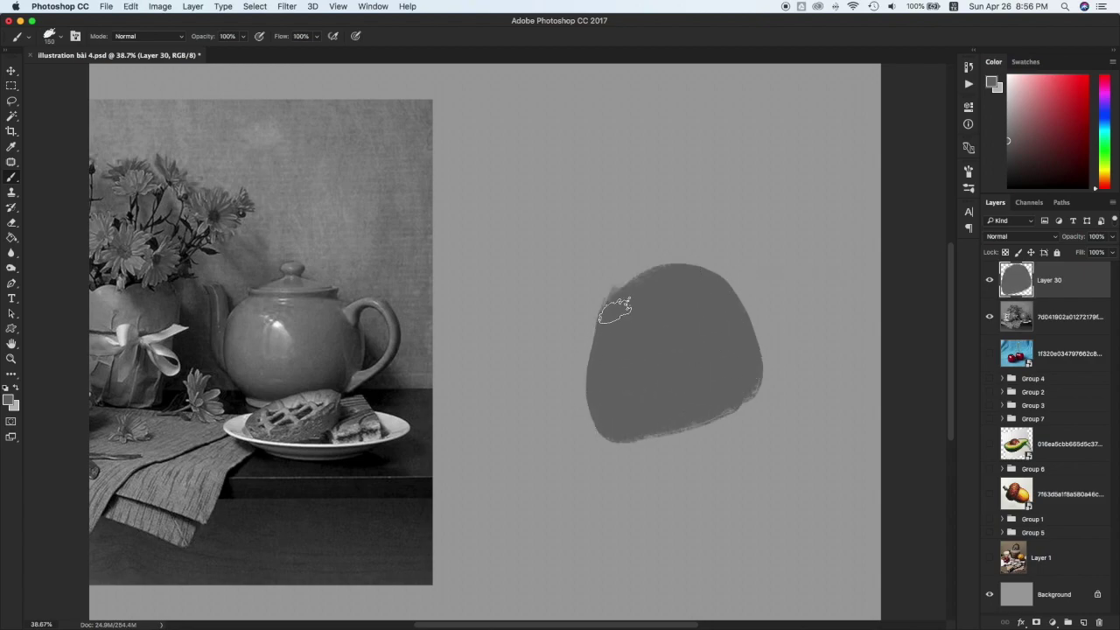
pyautogui.moveTo(657, 270)
pyautogui.mouseDown()
pyautogui.moveTo(752, 353)
pyautogui.moveTo(768, 303)
pyautogui.mouseUp()
pyautogui.press('super+z')
pyautogui.moveTo(646, 275); pyautogui.dragTo(707, 416)
pyautogui.press('super+z')
pyautogui.moveTo(649, 272)
pyautogui.mouseDown()
pyautogui.moveTo(726, 284)
pyautogui.moveTo(739, 311)
pyautogui.mouseUp()
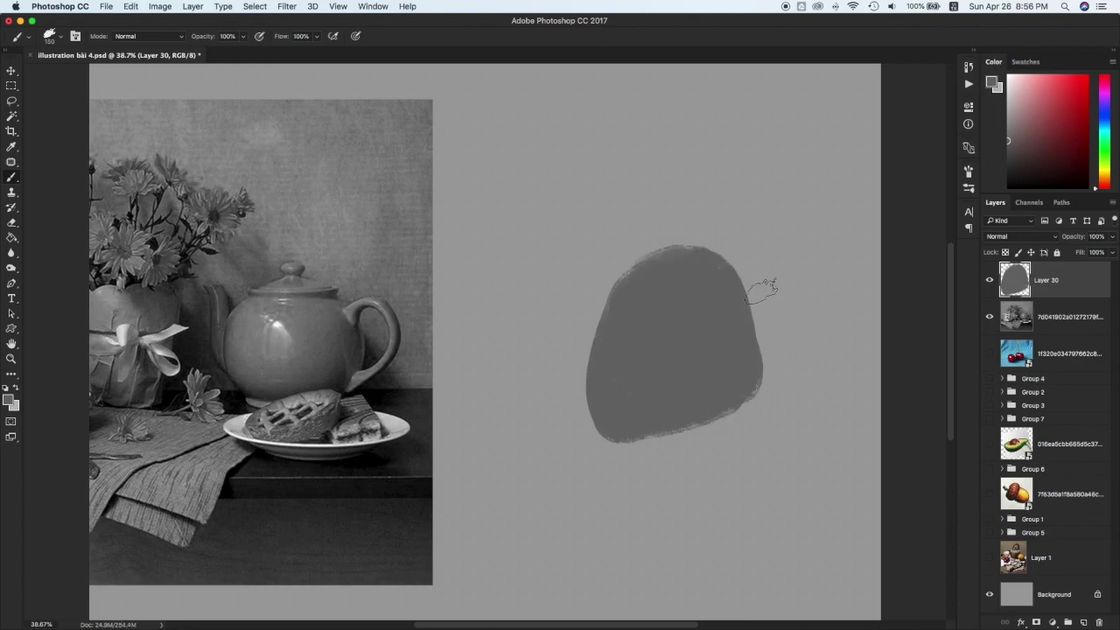
pyautogui.press('Delete')
# On a new layer, outline a rounded teapot body with a tall neck and fill it with dark grey
pyautogui.press('super+shift+alt+n')
pyautogui.moveTo(637, 275)
pyautogui.mouseDown()
pyautogui.moveTo(616, 390)
pyautogui.moveTo(651, 412)
pyautogui.moveTo(774, 412)
pyautogui.mouseUp()
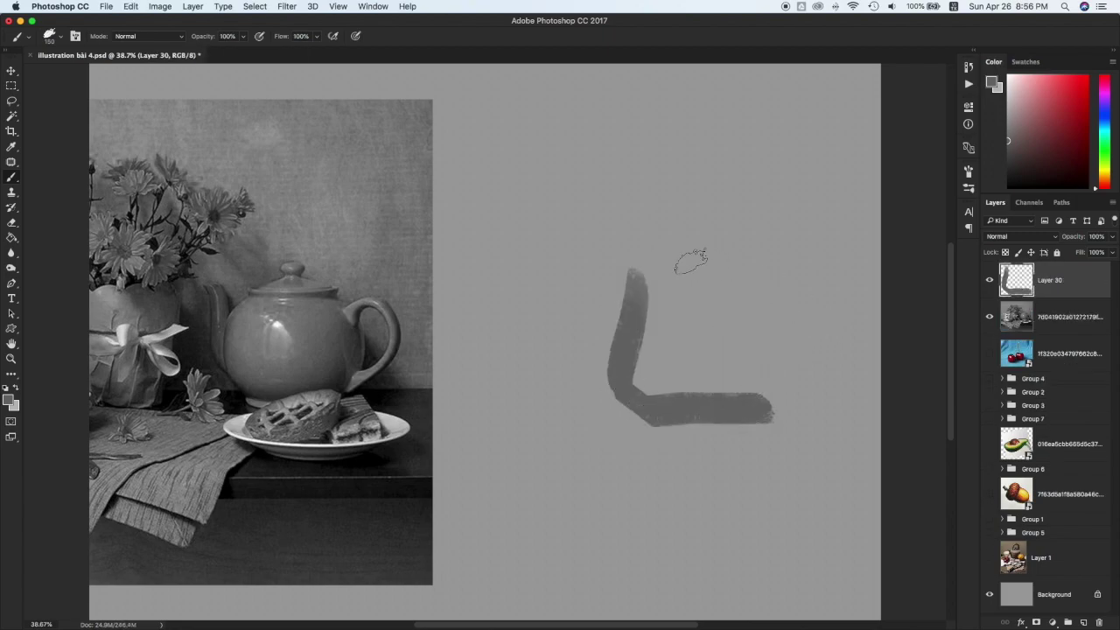
pyautogui.moveTo(655, 260)
pyautogui.mouseDown()
pyautogui.moveTo(640, 289)
pyautogui.moveTo(675, 258)
pyautogui.moveTo(719, 261)
pyautogui.moveTo(765, 337)
pyautogui.moveTo(750, 408)
pyautogui.moveTo(761, 413)
pyautogui.moveTo(775, 354)
pyautogui.moveTo(735, 246)
pyautogui.moveTo(661, 276)
pyautogui.moveTo(644, 398)
pyautogui.moveTo(676, 305)
pyautogui.moveTo(722, 306)
pyautogui.moveTo(750, 345)
pyautogui.moveTo(696, 276)
pyautogui.mouseUp()
pyautogui.moveTo(622, 394)
pyautogui.mouseDown()
pyautogui.moveTo(612, 360)
pyautogui.moveTo(640, 411)
pyautogui.moveTo(657, 419)
pyautogui.moveTo(748, 407)
pyautogui.moveTo(780, 388)
pyautogui.moveTo(722, 347)
pyautogui.mouseUp()
# Trim the teapot body with the eraser, cutting down the neck and smoothing the shoulders and underside
pyautogui.press('e')
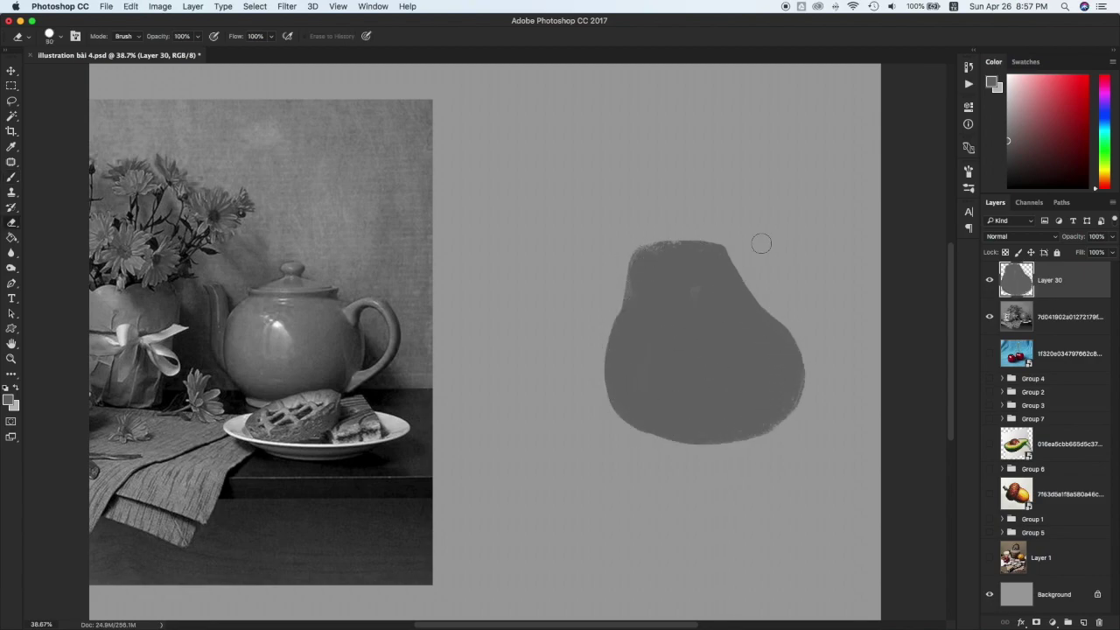
pyautogui.moveTo(626, 285)
pyautogui.mouseDown()
pyautogui.moveTo(696, 231)
pyautogui.moveTo(598, 387)
pyautogui.moveTo(632, 259)
pyautogui.moveTo(687, 253)
pyautogui.moveTo(649, 269)
pyautogui.moveTo(751, 234)
pyautogui.moveTo(722, 258)
pyautogui.moveTo(776, 235)
pyautogui.moveTo(787, 359)
pyautogui.moveTo(767, 287)
pyautogui.moveTo(740, 263)
pyautogui.moveTo(788, 329)
pyautogui.mouseUp()
pyautogui.moveTo(670, 452)
pyautogui.mouseDown()
pyautogui.moveTo(772, 437)
pyautogui.moveTo(798, 415)
pyautogui.mouseUp()
# Add a layer beneath Layer 30 and paint a short, wide foot under the teapot body
pyautogui.press('b')
pyautogui.hotkey('alt', '[')
pyautogui.press('super+shift+alt+n')
pyautogui.moveTo(669, 435)
pyautogui.mouseDown()
pyautogui.moveTo(758, 431)
pyautogui.moveTo(670, 437)
pyautogui.moveTo(765, 445)
pyautogui.moveTo(726, 441)
pyautogui.mouseUp()
pyautogui.press('super+z')
pyautogui.press('super+z')
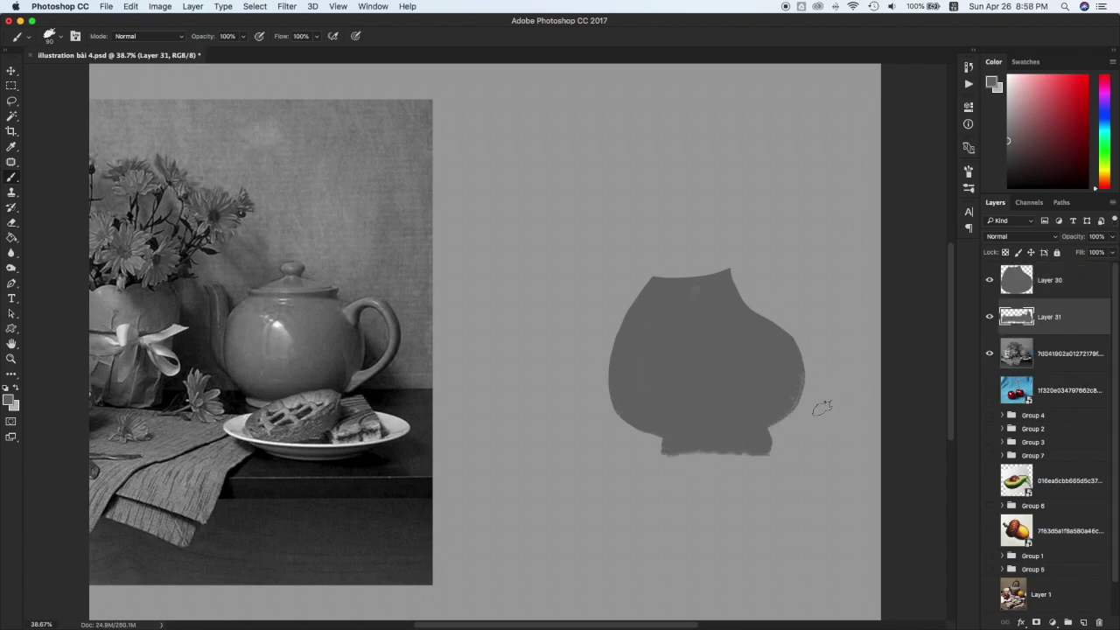
# Refine the left and right contours of the teapot body on Layer 30 with the brush and eraser
pyautogui.click(1019, 284)
pyautogui.moveTo(762, 325); pyautogui.dragTo(802, 378)
pyautogui.press('super+z')
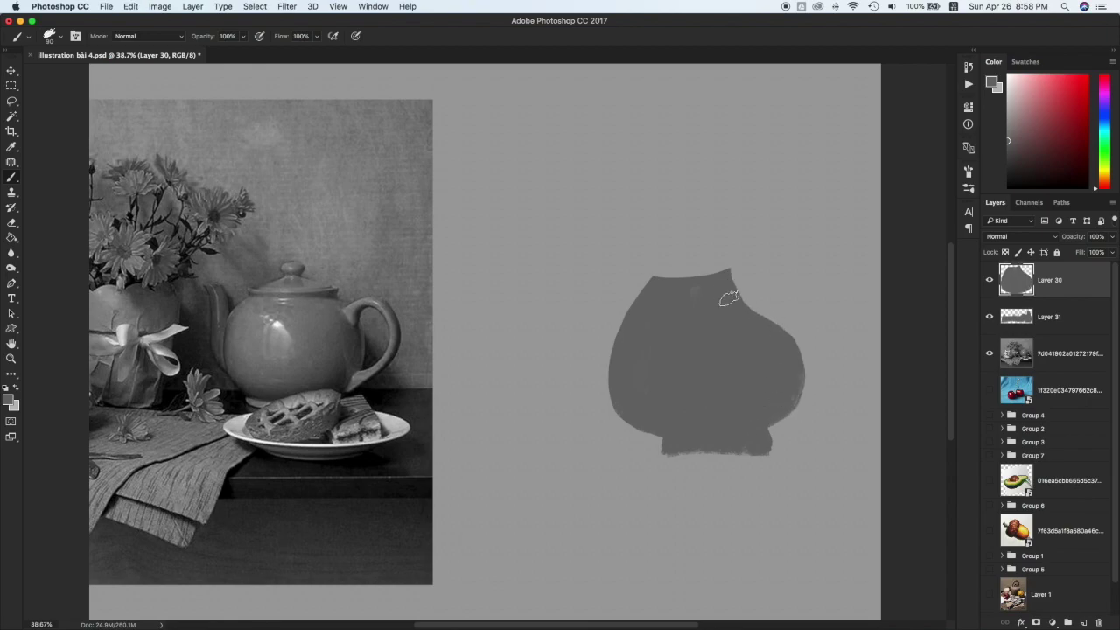
pyautogui.press('e')
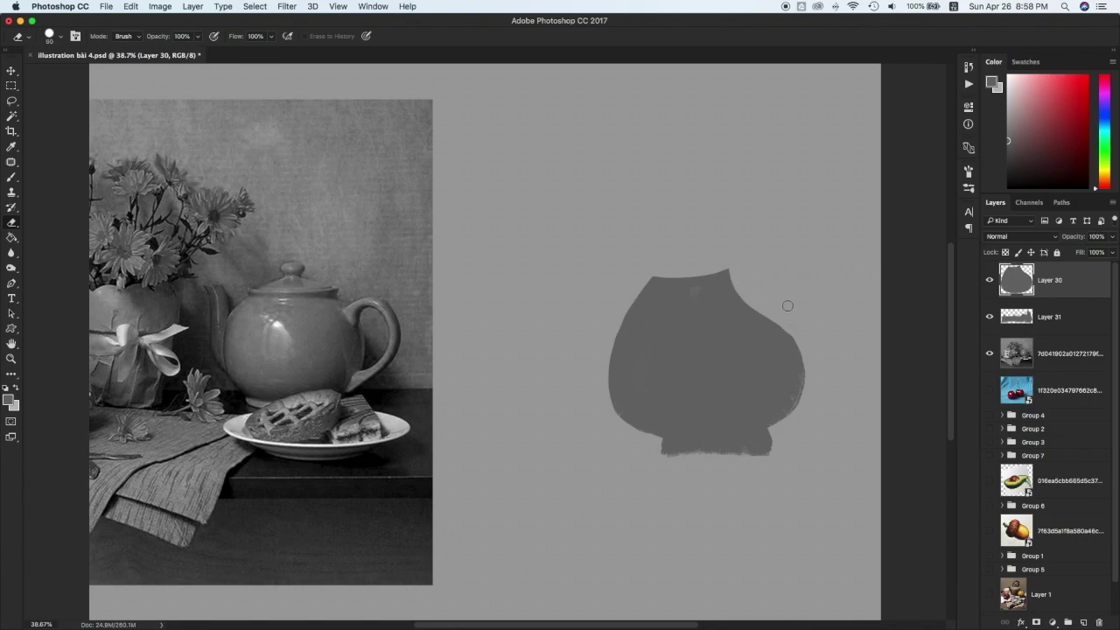
pyautogui.press('b')
pyautogui.moveTo(616, 334)
pyautogui.mouseDown()
pyautogui.moveTo(624, 373)
pyautogui.moveTo(635, 313)
pyautogui.moveTo(616, 394)
pyautogui.moveTo(628, 397)
pyautogui.moveTo(617, 355)
pyautogui.moveTo(637, 415)
pyautogui.moveTo(618, 388)
pyautogui.moveTo(684, 432)
pyautogui.moveTo(618, 359)
pyautogui.moveTo(654, 432)
pyautogui.mouseUp()
pyautogui.press('super+z')
# Add a layer above Layer 31, then paint a flared rim on the body's neck on Layer 30 and trim the shoulders
pyautogui.click(1054, 318)
pyautogui.press('alt+shift+super+n')
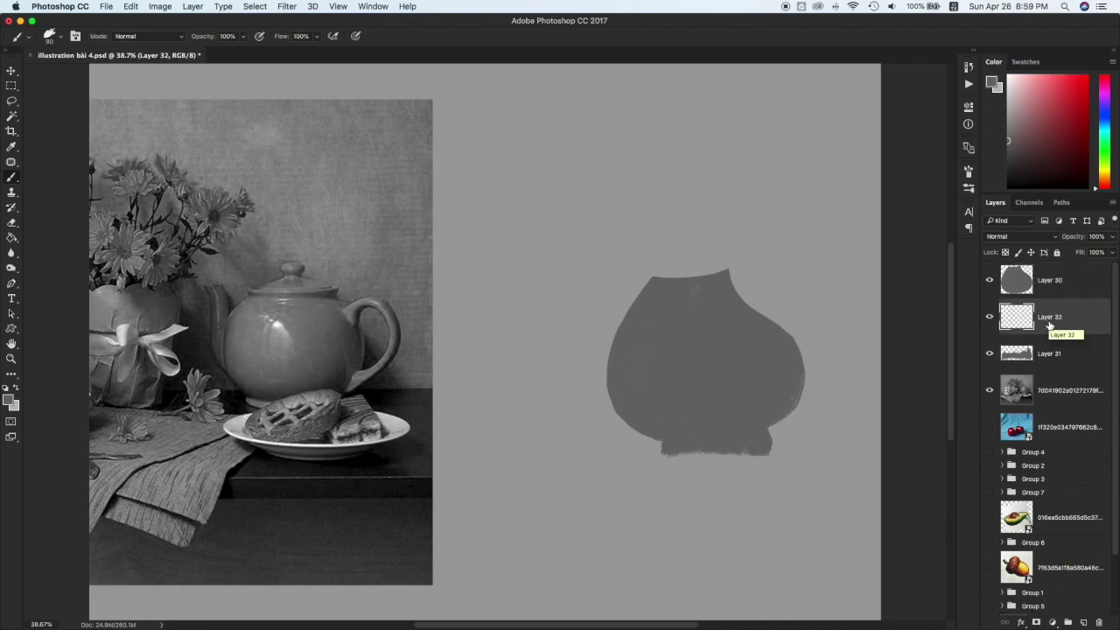
pyautogui.hotkey('alt', ']')
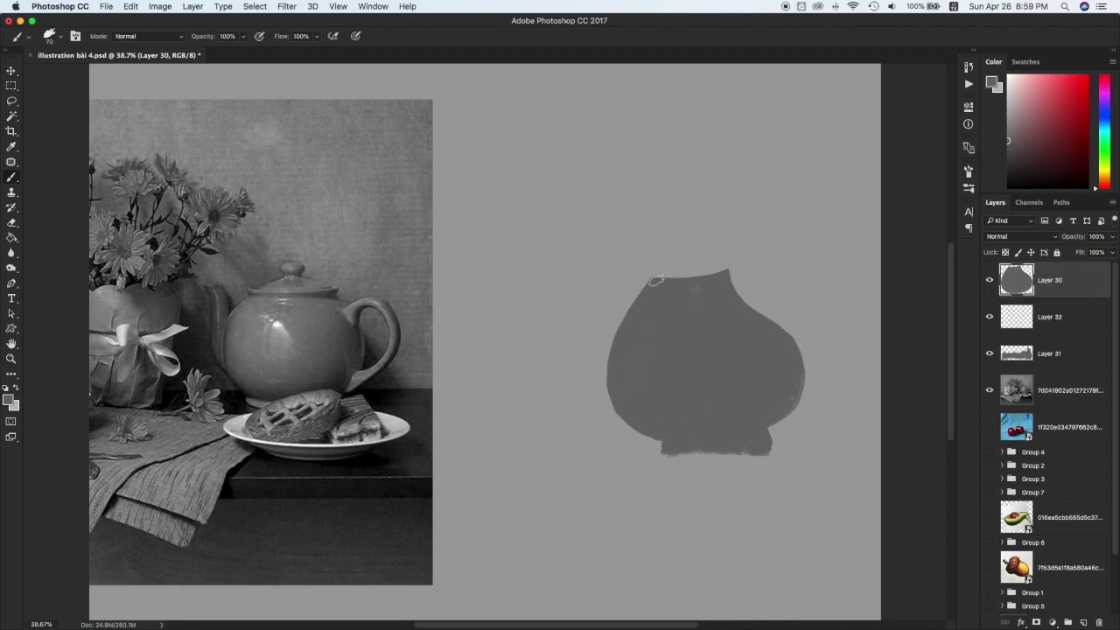
pyautogui.moveTo(651, 278); pyautogui.dragTo(707, 292)
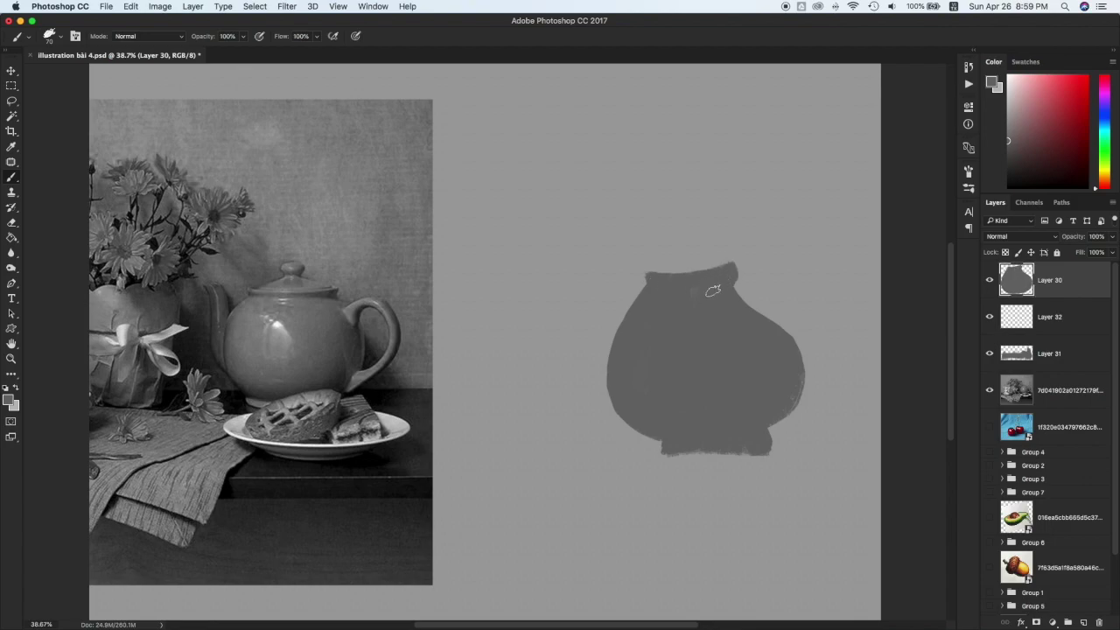
pyautogui.press('e')
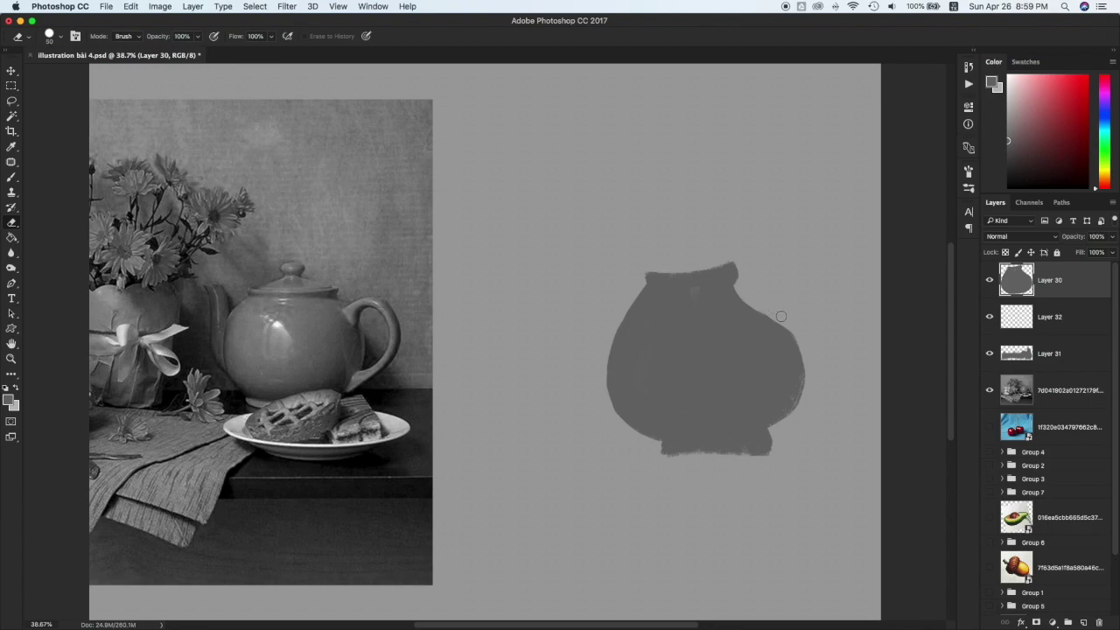
pyautogui.moveTo(777, 316)
pyautogui.mouseDown()
pyautogui.moveTo(806, 356)
pyautogui.moveTo(797, 387)
pyautogui.mouseUp()
pyautogui.moveTo(639, 278); pyautogui.dragTo(619, 319)
# Paint a dark grey lid shape just above the teapot's rim on Layer 32
pyautogui.click(1060, 318)
pyautogui.press('b')
pyautogui.moveTo(657, 260); pyautogui.dragTo(689, 220)
pyautogui.press('cmd+z')
pyautogui.moveTo(660, 263)
pyautogui.mouseDown()
pyautogui.moveTo(665, 237)
pyautogui.moveTo(725, 260)
pyautogui.moveTo(677, 200)
pyautogui.moveTo(727, 254)
pyautogui.moveTo(656, 264)
pyautogui.mouseUp()
pyautogui.press('super+z')
pyautogui.moveTo(679, 225)
pyautogui.mouseDown()
pyautogui.moveTo(672, 261)
pyautogui.moveTo(730, 255)
pyautogui.mouseUp()
pyautogui.press('super+z')
pyautogui.moveTo(662, 250)
pyautogui.mouseDown()
pyautogui.moveTo(699, 265)
pyautogui.moveTo(707, 231)
pyautogui.moveTo(747, 243)
pyautogui.mouseUp()
# Transform the lid so that it sits over the teapot's rim
pyautogui.press('v')
pyautogui.press('super+t')
pyautogui.moveTo(715, 244)
pyautogui.mouseDown()
pyautogui.moveTo(760, 243)
pyautogui.moveTo(702, 248)
pyautogui.mouseUp()
pyautogui.press('Return')
# Carve the lid with the eraser, trimming its left side and cutting its peak down to a shallow curved top
pyautogui.press('e')
pyautogui.moveTo(662, 210); pyautogui.dragTo(649, 261)
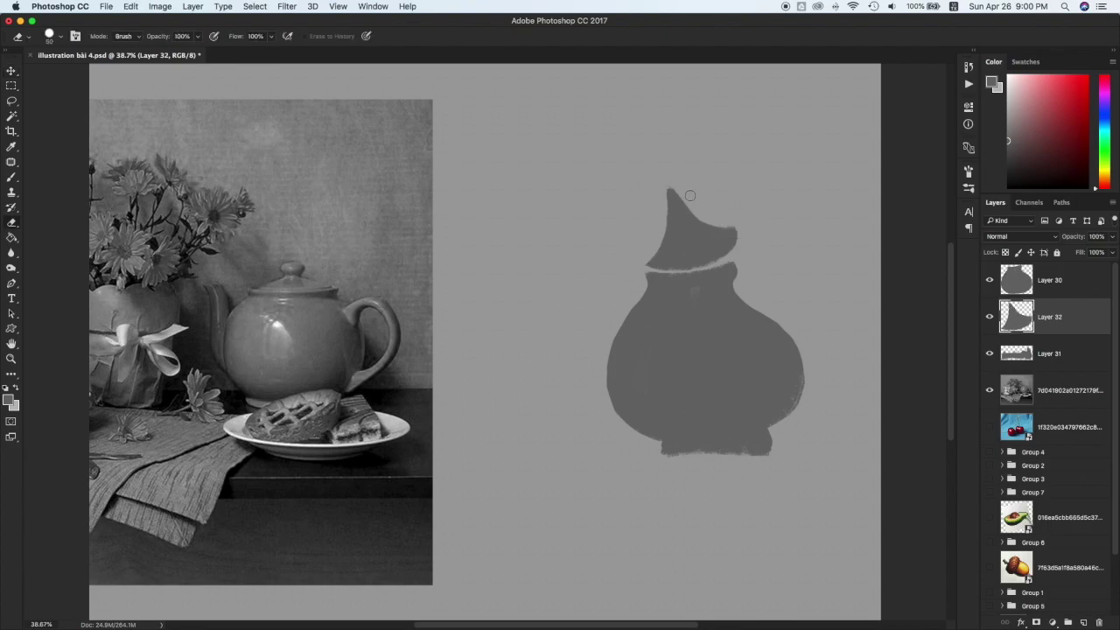
pyautogui.moveTo(672, 184); pyautogui.dragTo(737, 227)
pyautogui.press('super+z')
pyautogui.moveTo(674, 186); pyautogui.dragTo(737, 224)
pyautogui.moveTo(663, 203)
pyautogui.mouseDown()
pyautogui.moveTo(695, 216)
pyautogui.moveTo(760, 211)
pyautogui.moveTo(672, 188)
pyautogui.moveTo(693, 217)
pyautogui.mouseUp()
pyautogui.press('super+z')
# Paint a small oval knob on top of the lid and return to the body layer, Layer 30
pyautogui.press('b')
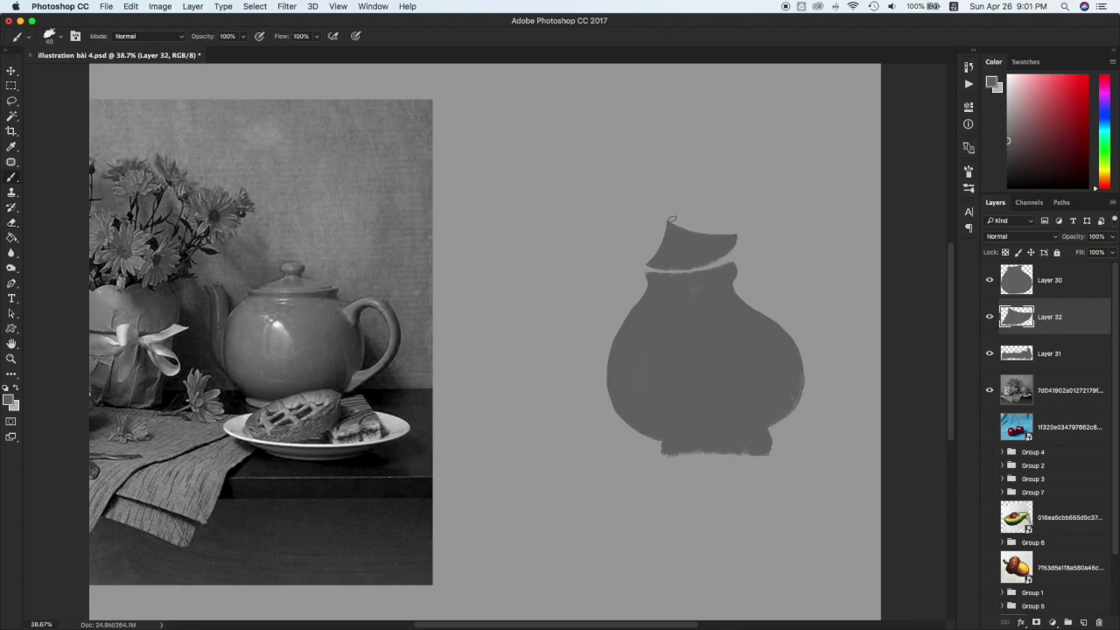
pyautogui.moveTo(666, 210)
pyautogui.mouseDown()
pyautogui.moveTo(658, 219)
pyautogui.moveTo(674, 208)
pyautogui.moveTo(672, 219)
pyautogui.mouseUp()
pyautogui.click(1041, 284)
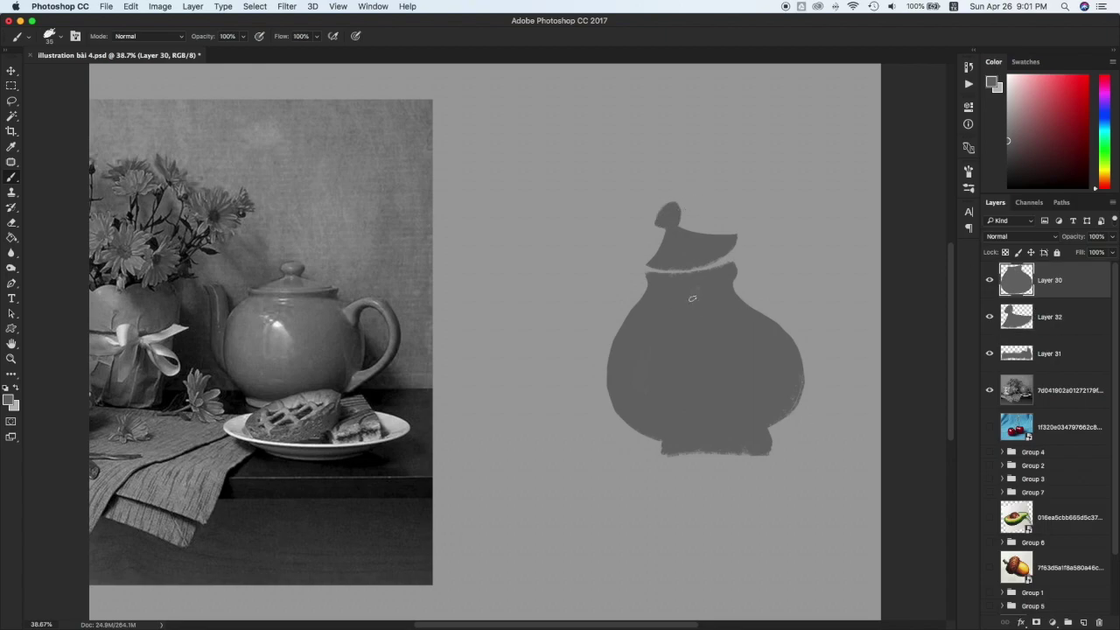
pyautogui.click(1053, 321)
pyautogui.press('alt+shift+super+n')
pyautogui.moveTo(621, 388); pyautogui.dragTo(579, 212)
pyautogui.press('super+z')
pyautogui.moveTo(622, 414); pyautogui.dragTo(576, 291)
pyautogui.press('super+z')
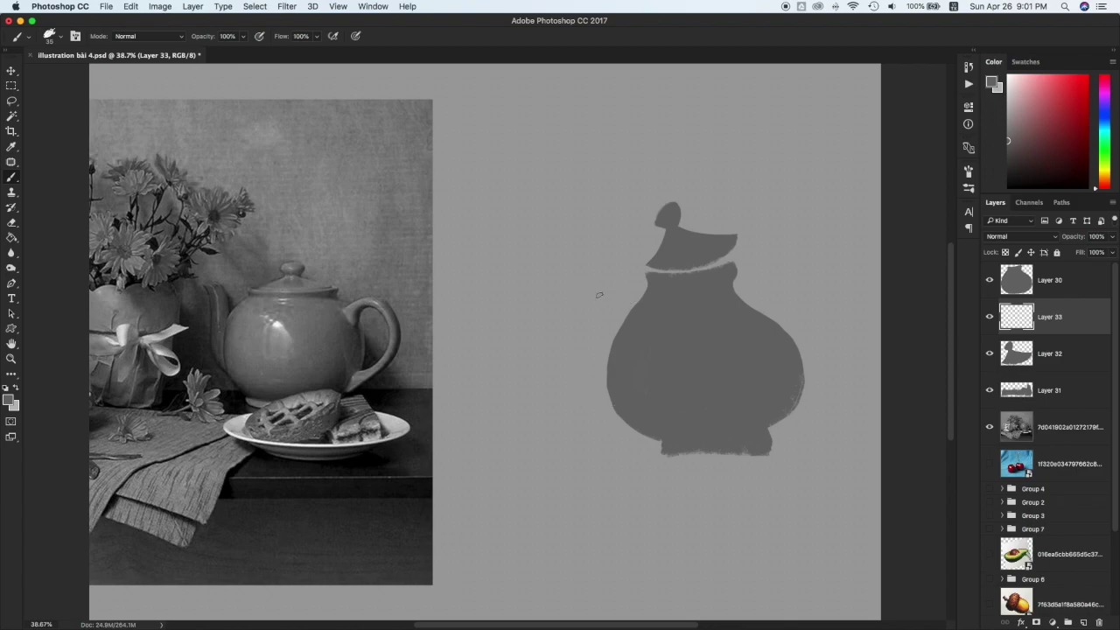
pyautogui.press('super+z')
pyautogui.moveTo(625, 415)
pyautogui.mouseDown()
pyautogui.moveTo(558, 294)
pyautogui.moveTo(574, 281)
pyautogui.moveTo(622, 417)
pyautogui.mouseUp()
pyautogui.press('super+z')
pyautogui.moveTo(558, 280)
pyautogui.mouseDown()
pyautogui.moveTo(533, 281)
pyautogui.moveTo(597, 339)
pyautogui.moveTo(626, 320)
pyautogui.mouseUp()
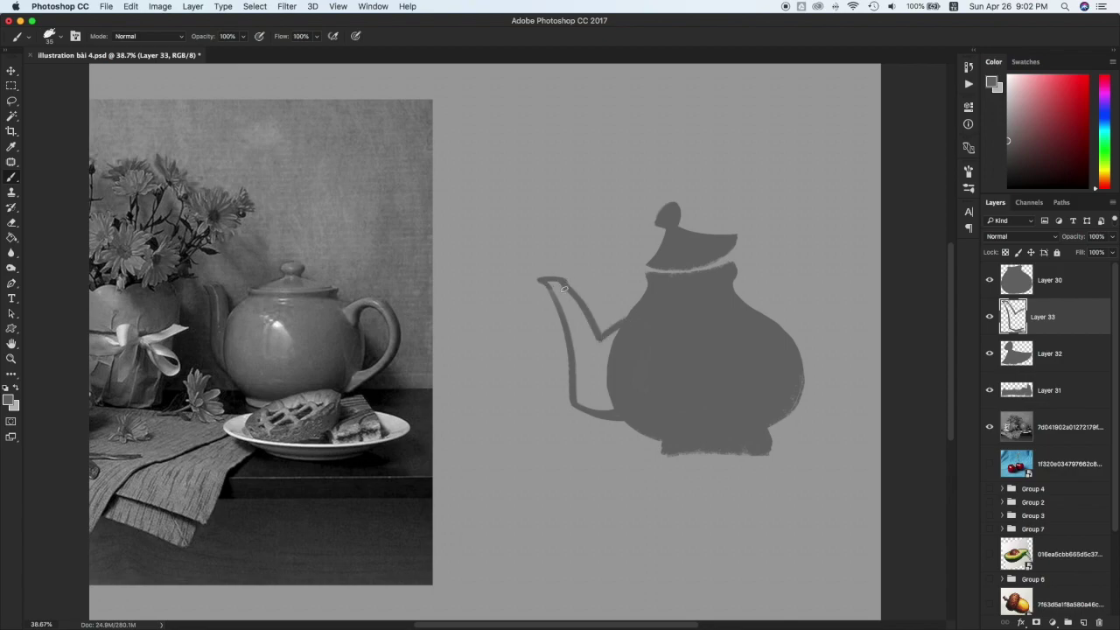
pyautogui.press('g')
pyautogui.click(567, 306)
pyautogui.press('v')
pyautogui.moveTo(591, 360); pyautogui.dragTo(590, 336)
pyautogui.press('Delete')
# On a new layer beneath Layer 30, paint the straight lower edge of a spout slanting up and left from the body
pyautogui.press('alt+shift+super+n')
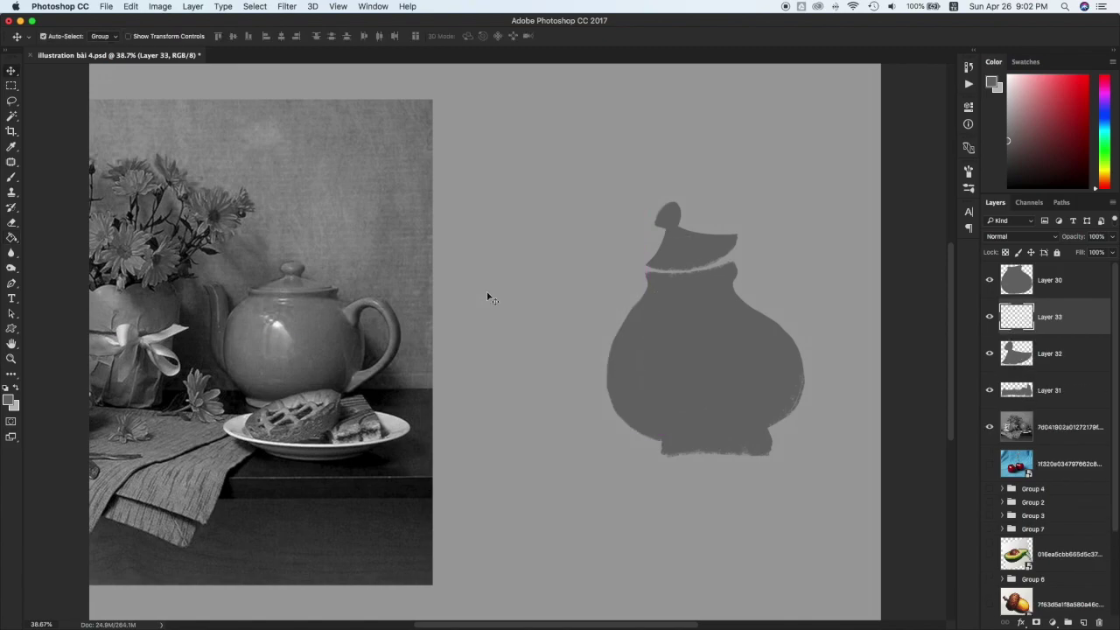
pyautogui.press('b')
pyautogui.moveTo(607, 368)
pyautogui.mouseDown()
pyautogui.moveTo(569, 279)
pyautogui.moveTo(549, 298)
pyautogui.moveTo(560, 280)
pyautogui.moveTo(572, 285)
pyautogui.mouseUp()
pyautogui.press('super+z')
pyautogui.press('super+z')
pyautogui.press('super+z')
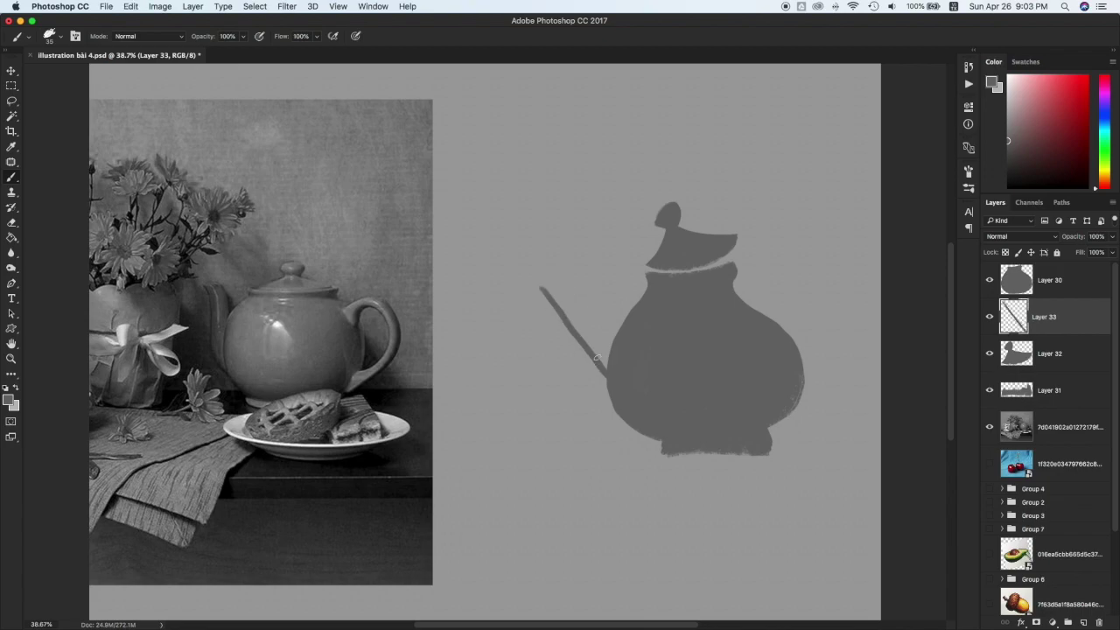
# Fill in the spout as a straight taper ending in a sharp tip and extend the body's left contour below it on Layer 30
pyautogui.moveTo(596, 357)
pyautogui.mouseDown()
pyautogui.moveTo(543, 288)
pyautogui.moveTo(612, 328)
pyautogui.moveTo(546, 293)
pyautogui.moveTo(616, 366)
pyautogui.mouseUp()
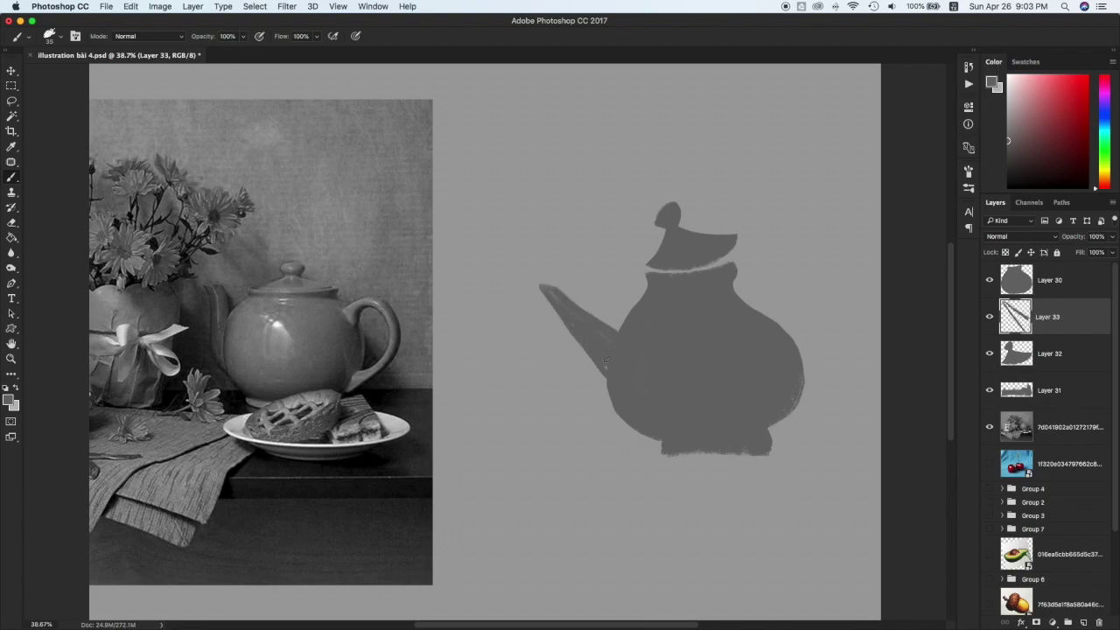
pyautogui.moveTo(540, 283)
pyautogui.mouseDown()
pyautogui.moveTo(532, 276)
pyautogui.moveTo(635, 342)
pyautogui.mouseUp()
pyautogui.moveTo(590, 310)
pyautogui.mouseDown()
pyautogui.moveTo(631, 334)
pyautogui.moveTo(620, 326)
pyautogui.mouseUp()
pyautogui.click(1049, 281)
pyautogui.moveTo(604, 377); pyautogui.dragTo(667, 441)
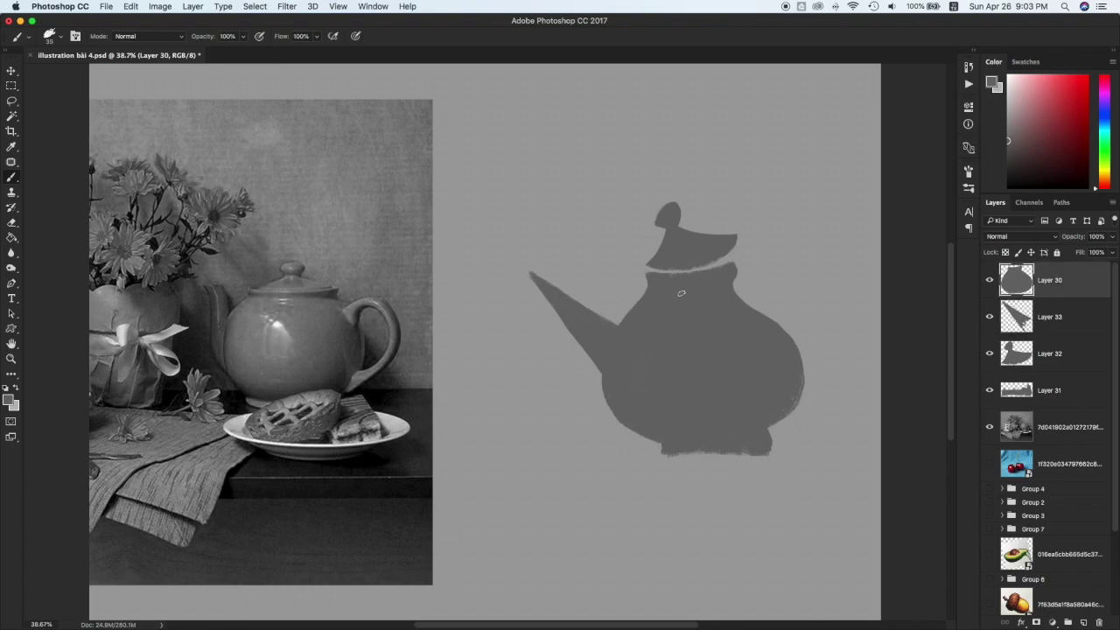
# Trim the pointed tip of the spout back slightly with the eraser on Layer 33
pyautogui.moveTo(740, 300)
pyautogui.mouseDown()
pyautogui.moveTo(780, 320)
pyautogui.moveTo(799, 360)
pyautogui.mouseUp()
pyautogui.press('super+z')
pyautogui.hotkey('alt', '[')
pyautogui.press('e')
pyautogui.moveTo(524, 268)
pyautogui.mouseDown()
pyautogui.moveTo(561, 265)
pyautogui.moveTo(565, 224)
pyautogui.moveTo(553, 279)
pyautogui.mouseUp()
pyautogui.press('super+z')
pyautogui.press('super+z')
# On a new layer above Layer 32, paint a curved handle rising to a pointed top and rejoining the body's right side
pyautogui.hotkey('alt', '[')
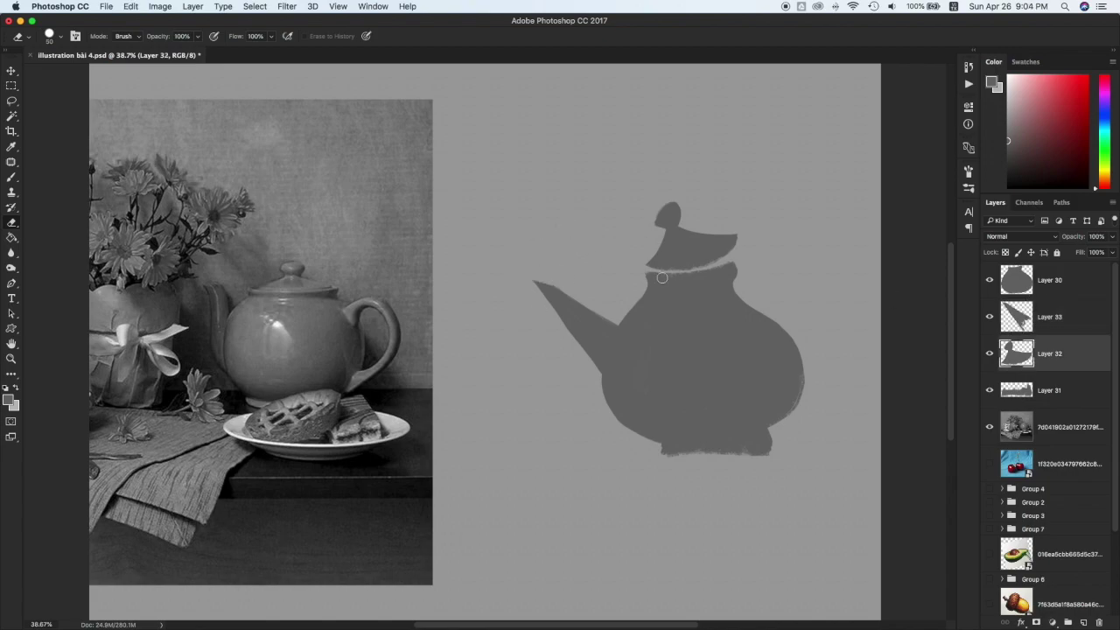
pyautogui.hotkey('ctrl', 'shift', 'alt', 'n')
pyautogui.press('b')
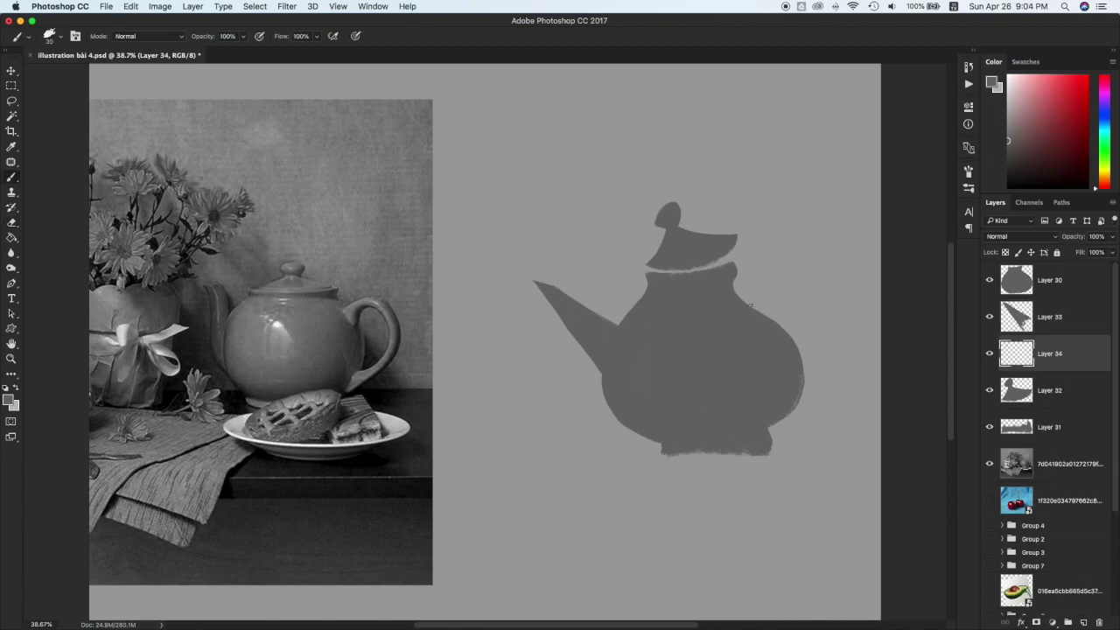
pyautogui.moveTo(748, 304); pyautogui.dragTo(803, 378)
pyautogui.moveTo(772, 308)
pyautogui.mouseDown()
pyautogui.moveTo(807, 255)
pyautogui.moveTo(751, 303)
pyautogui.moveTo(768, 320)
pyautogui.moveTo(776, 293)
pyautogui.moveTo(764, 296)
pyautogui.moveTo(787, 265)
pyautogui.moveTo(821, 259)
pyautogui.moveTo(820, 248)
pyautogui.moveTo(835, 318)
pyautogui.moveTo(819, 354)
pyautogui.moveTo(835, 308)
pyautogui.moveTo(832, 334)
pyautogui.moveTo(804, 363)
pyautogui.mouseUp()
pyautogui.moveTo(823, 259)
pyautogui.mouseDown()
pyautogui.moveTo(829, 314)
pyautogui.moveTo(795, 367)
pyautogui.mouseUp()
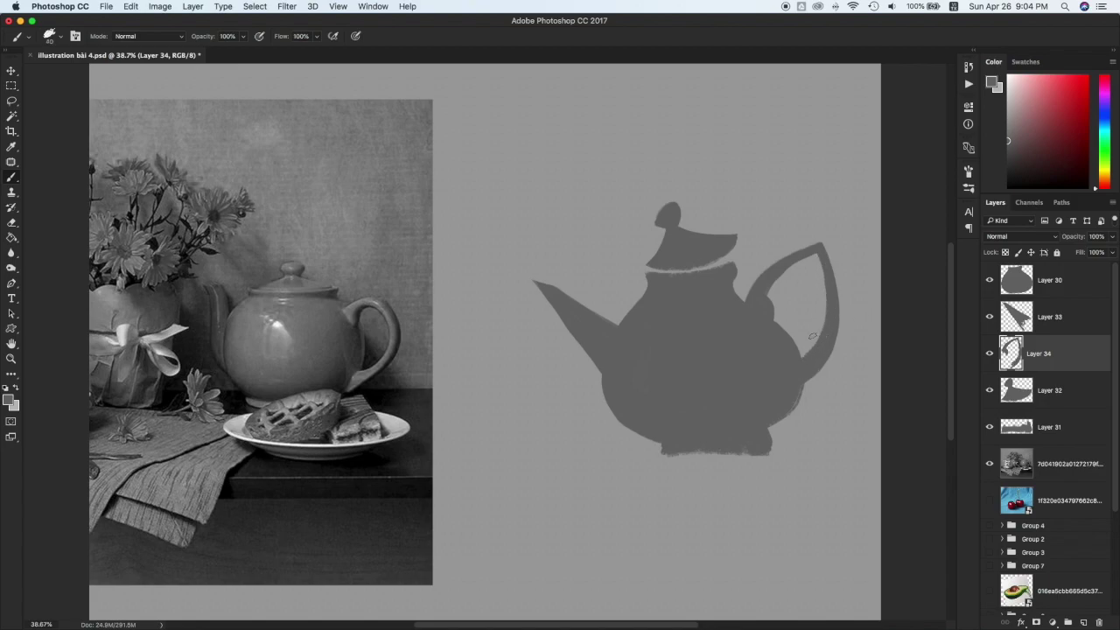
# Smooth the foot's lower edge on Layer 31 with the brush and round out its right end
pyautogui.press('e')
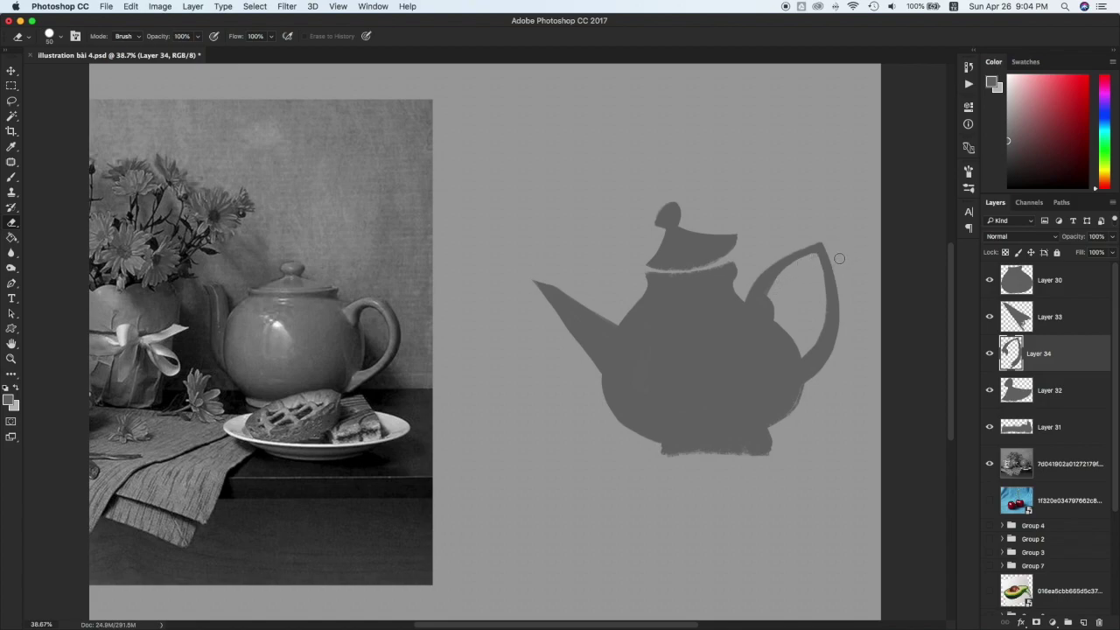
pyautogui.click(1041, 422)
pyautogui.press('b')
pyautogui.moveTo(667, 447)
pyautogui.mouseDown()
pyautogui.moveTo(764, 451)
pyautogui.moveTo(764, 436)
pyautogui.mouseUp()
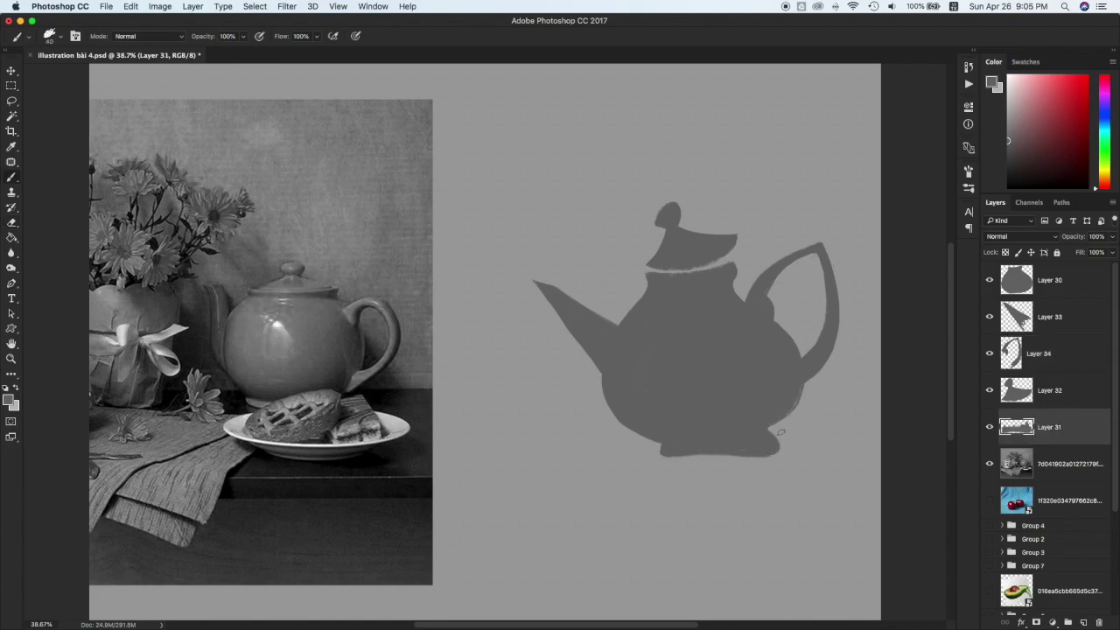
# On a new layer above Layer 33, paint a small oval opening at the spout's tip in slightly darker grey
pyautogui.press('v')
pyautogui.click(704, 253)
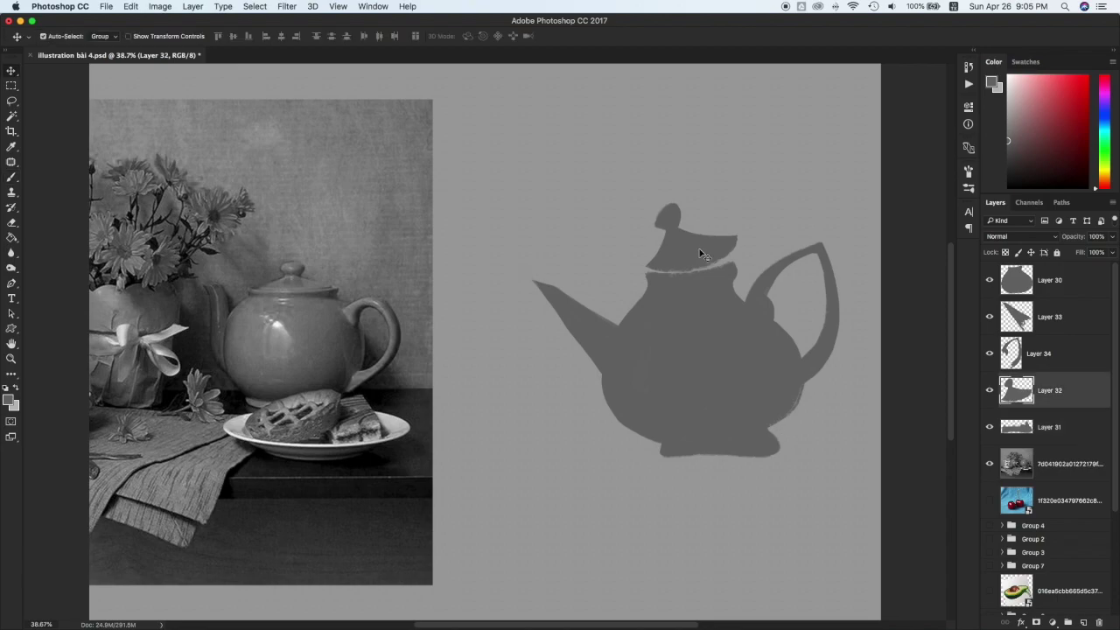
pyautogui.click(1050, 328)
pyautogui.press('super+alt+shift+n')
pyautogui.press('b')
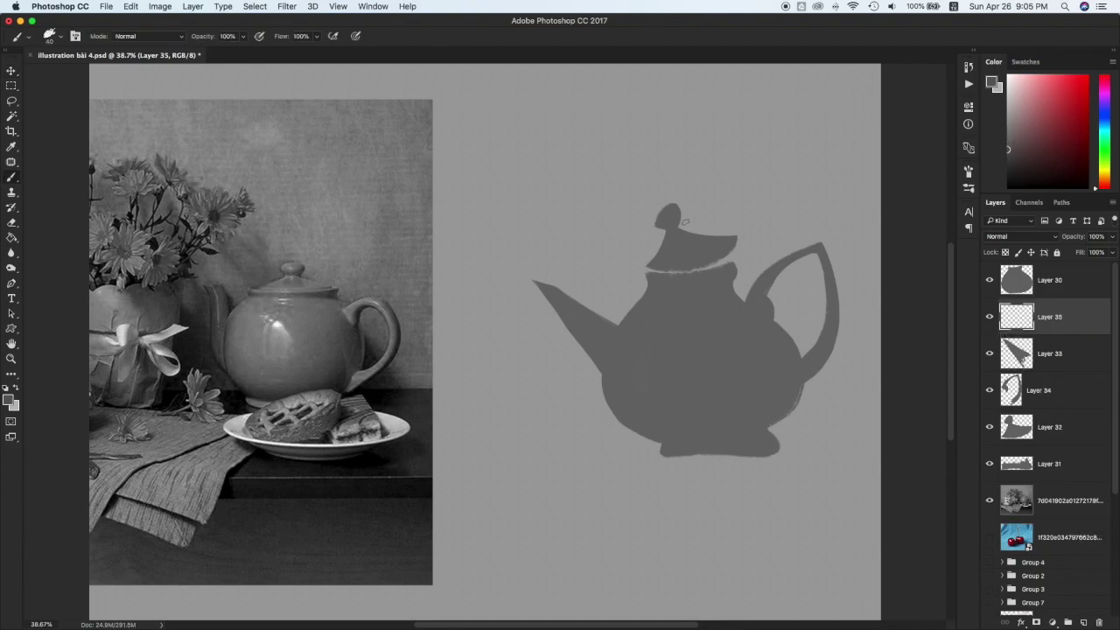
pyautogui.click(540, 283)
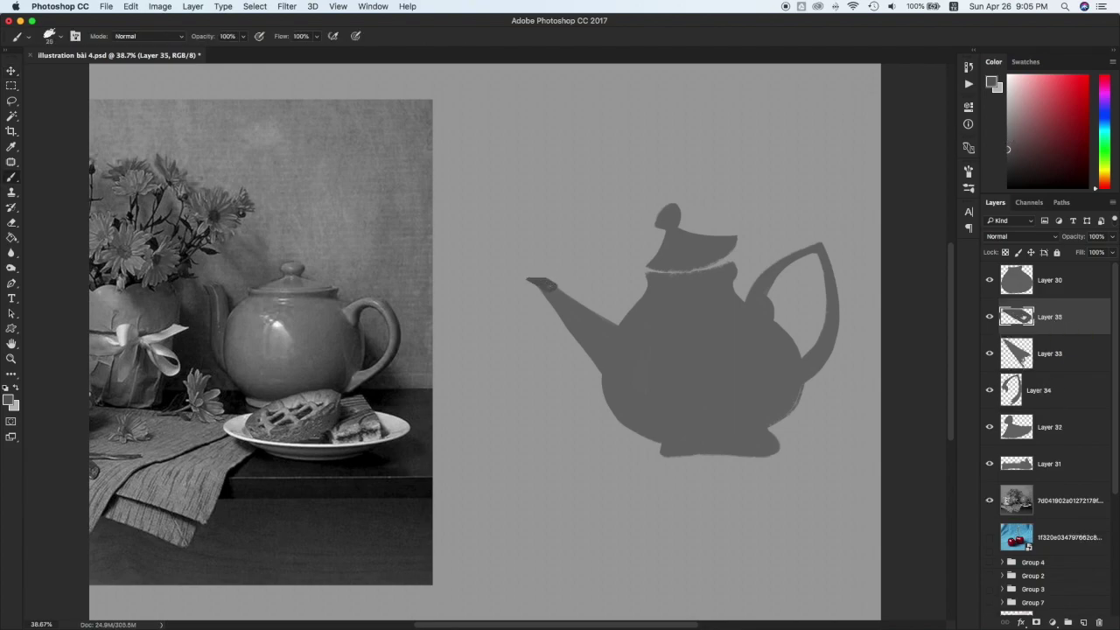
# Transform the spout opening and nudge it left and down to fit the spout's tip
pyautogui.press('v')
pyautogui.press('super+t')
pyautogui.moveTo(564, 269); pyautogui.dragTo(577, 252)
pyautogui.press('Return')
pyautogui.press('Left')
pyautogui.press('Left')
pyautogui.press('Left')
pyautogui.press('Left')
pyautogui.press('Down')
pyautogui.press('Down')
pyautogui.press('Down')
pyautogui.press('Down')
pyautogui.press('Up')
# Sample the spout's grey and paint its tip on Layer 33 out to meet the oval opening
pyautogui.click(1051, 359)
pyautogui.press('b')
pyautogui.keyDown('alt'); pyautogui.click(567, 296); pyautogui.keyUp('alt')
pyautogui.moveTo(552, 292); pyautogui.dragTo(538, 284)
pyautogui.press('super+z')
pyautogui.click(533, 288)
# Move the lid toward the body and clean up its right end and the body's neck rim with the eraser
pyautogui.press('v')
pyautogui.moveTo(691, 259); pyautogui.dragTo(741, 248)
pyautogui.press('e')
pyautogui.click(989, 280)
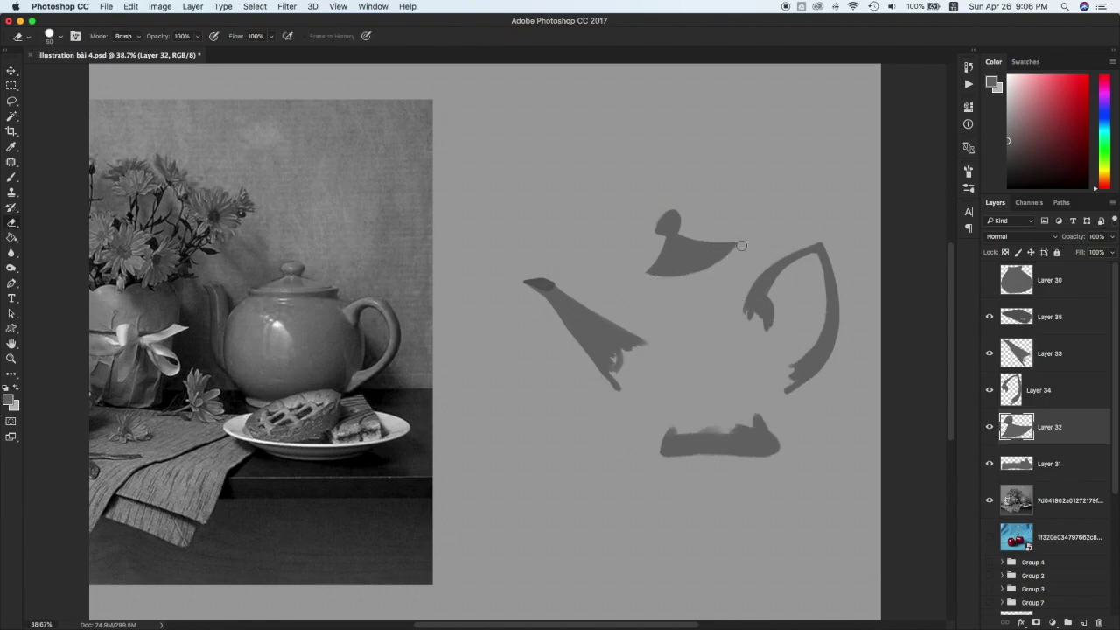
pyautogui.click(989, 280)
pyautogui.click(989, 426)
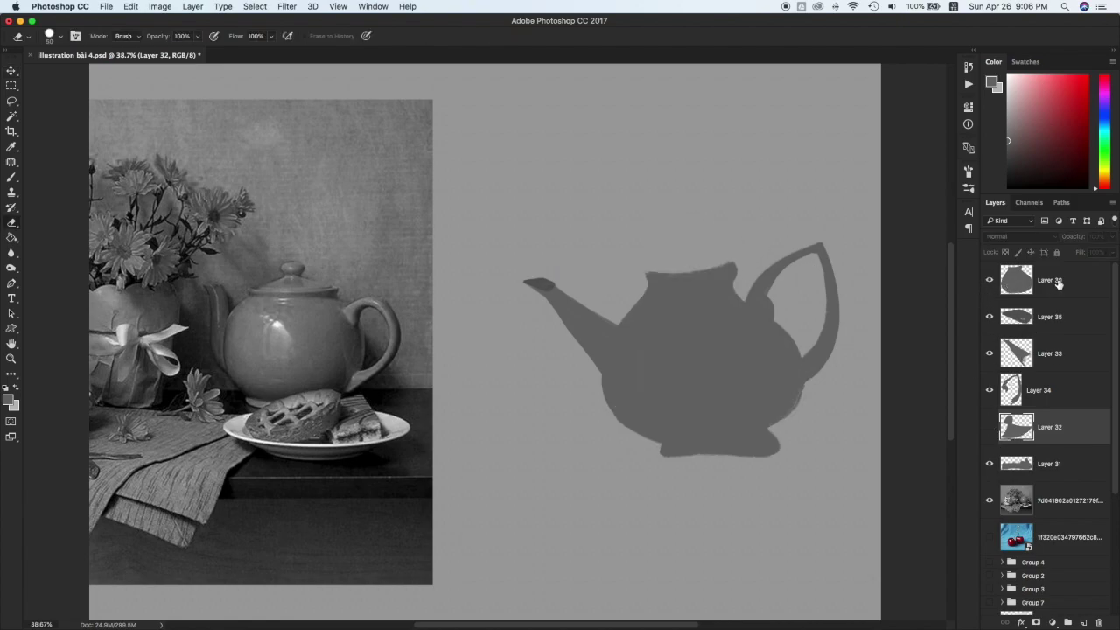
pyautogui.click(1059, 280)
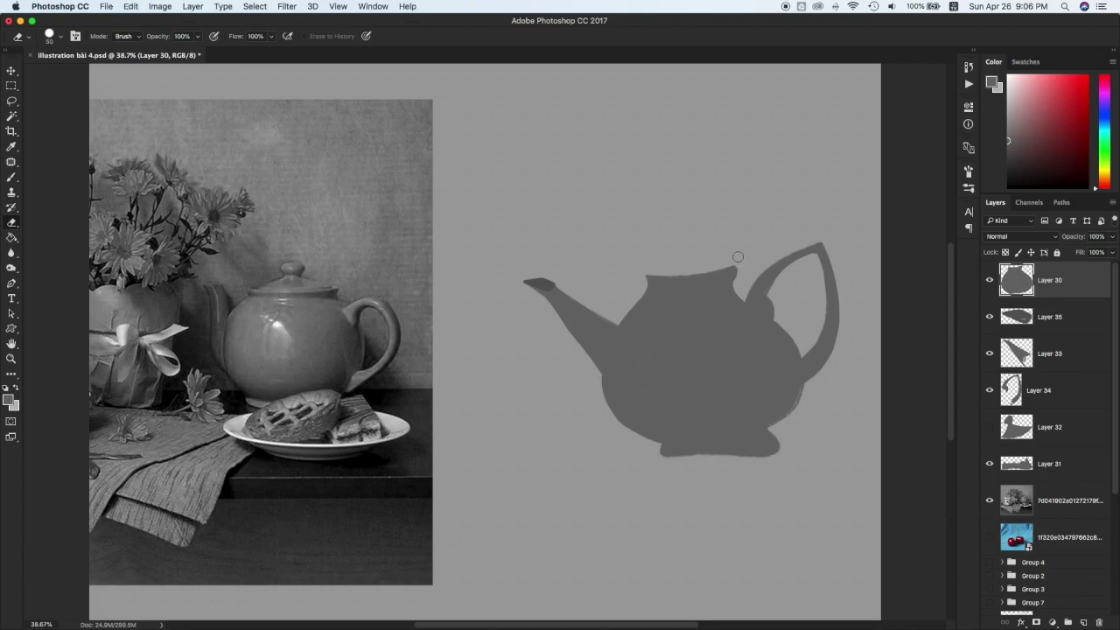
# Show the lid on Layer 32 again, then rotate and position it to sit on the body's neck
pyautogui.click(989, 427)
pyautogui.keyDown('super'); pyautogui.click(723, 251); pyautogui.keyUp('super')
pyautogui.press('super+t')
pyautogui.moveTo(769, 245); pyautogui.dragTo(772, 254)
pyautogui.moveTo(723, 258); pyautogui.dragTo(754, 254)
pyautogui.press('Return')
pyautogui.press('Right')
pyautogui.press('Right')
pyautogui.press('Down')
pyautogui.press('Left')
pyautogui.press('super+t')
pyautogui.moveTo(739, 215); pyautogui.dragTo(741, 212)
pyautogui.press('Return')
pyautogui.hotkey('ctrl', 'z')
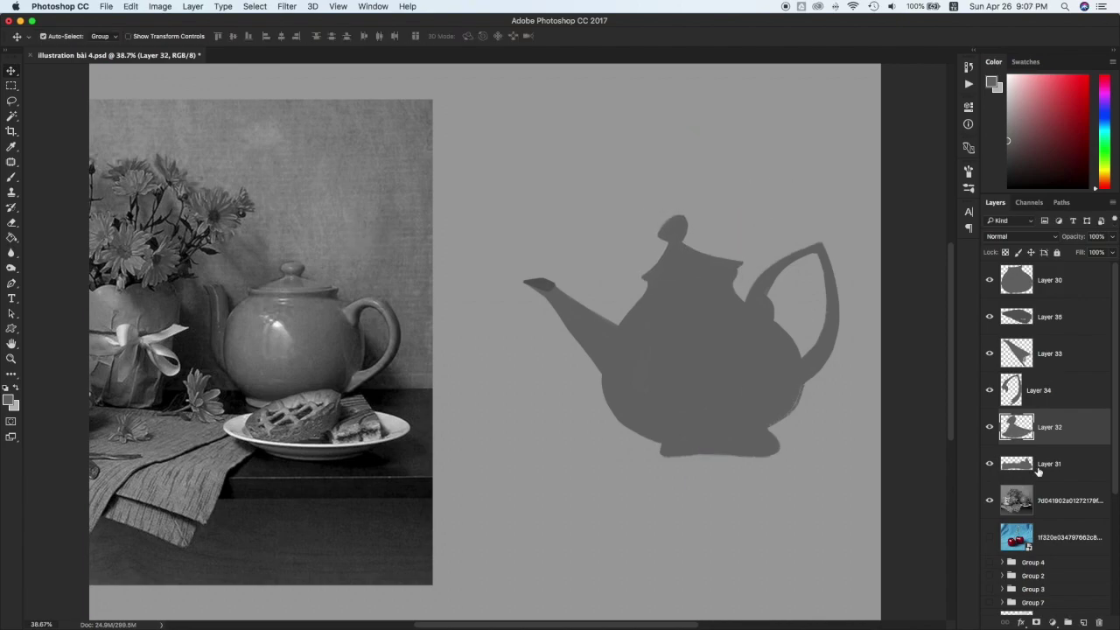
# Lock the transparent pixels of all teapot layers from Layer 31 up to Layer 30
pyautogui.click(1038, 472)
pyautogui.keyDown('shift'); pyautogui.click(1035, 282); pyautogui.keyUp('shift')
pyautogui.press('/')
# Shade the body's right and lower areas on Layer 30 in darker grey with a size 500 brush at 30% opacity
pyautogui.click(1035, 282)
pyautogui.press('b')
pyautogui.keyDown('alt'); pyautogui.click(716, 369); pyautogui.keyUp('alt')
pyautogui.press(']')
pyautogui.press(']')
pyautogui.press(']')
pyautogui.press(']')
pyautogui.press(']')
pyautogui.press(']')
pyautogui.press(']')
pyautogui.press(']')
pyautogui.press(']')
pyautogui.press(']')
pyautogui.press(']')
pyautogui.press(']')
pyautogui.press(']')
pyautogui.press(']')
pyautogui.press(']')
pyautogui.press(']')
pyautogui.press(']')
pyautogui.press(']')
pyautogui.press('[')
pyautogui.press('[')
pyautogui.moveTo(754, 316)
pyautogui.mouseDown()
pyautogui.moveTo(759, 405)
pyautogui.moveTo(697, 427)
pyautogui.mouseUp()
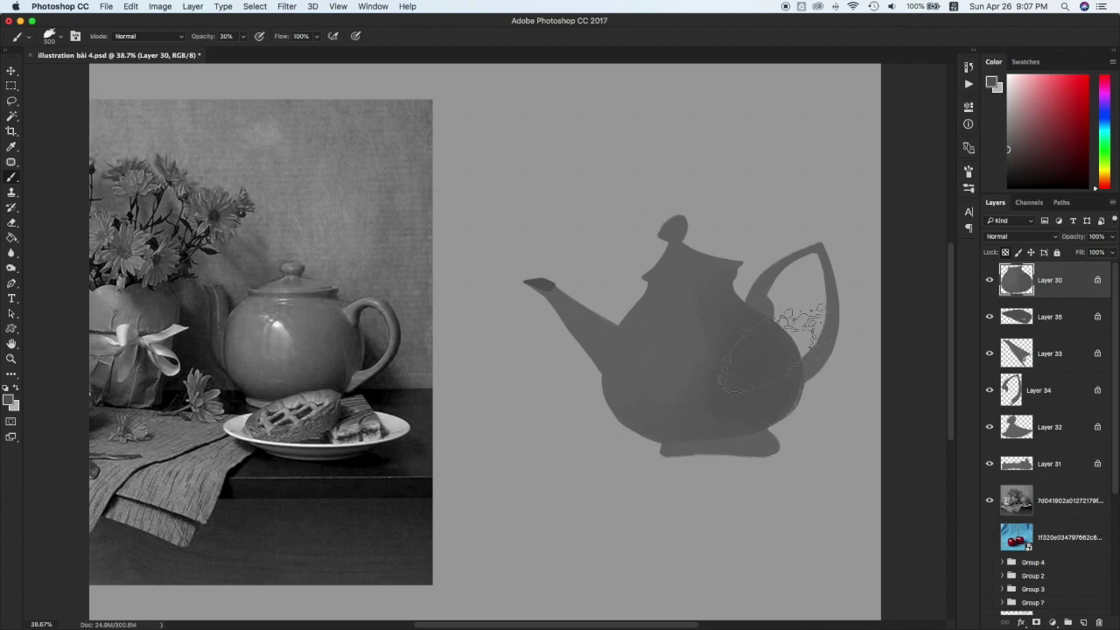
# Deepen the shadow on the body's right side with a darker grey and move Layer 32 above Layer 30
pyautogui.click(1008, 158)
pyautogui.moveTo(739, 344)
pyautogui.mouseDown()
pyautogui.moveTo(771, 307)
pyautogui.moveTo(782, 362)
pyautogui.moveTo(724, 431)
pyautogui.mouseUp()
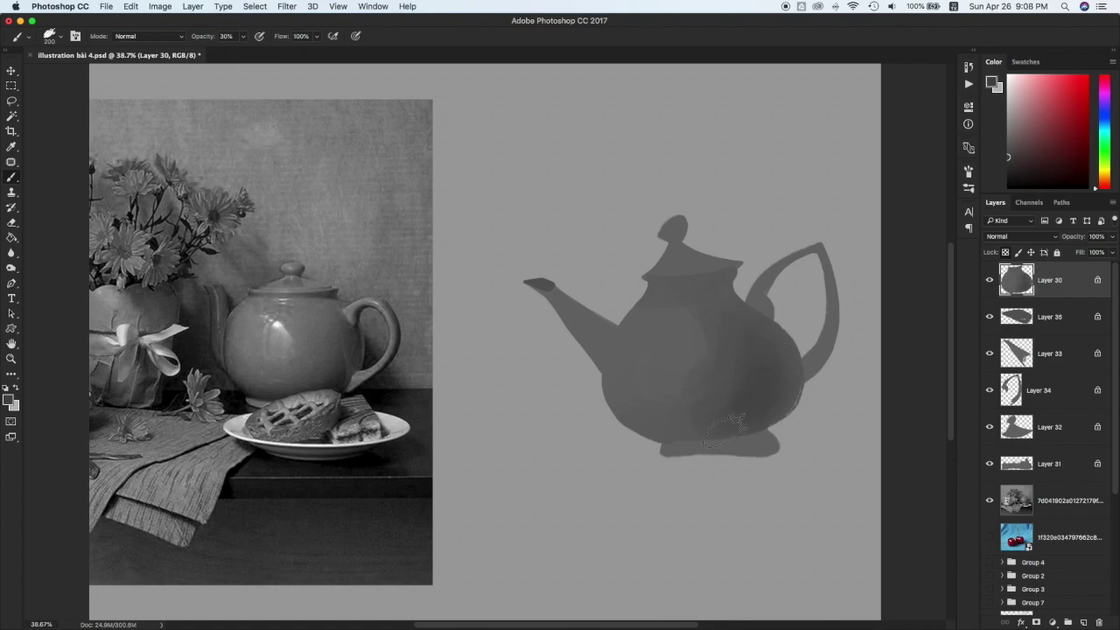
pyautogui.moveTo(1049, 427); pyautogui.dragTo(1019, 270)
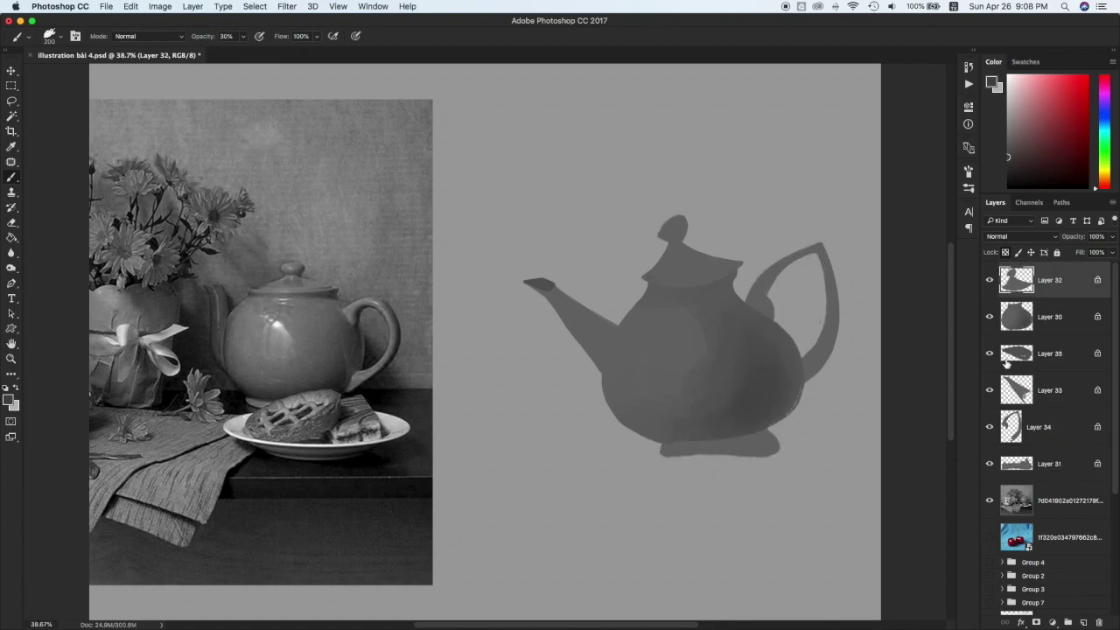
pyautogui.click(1019, 316)
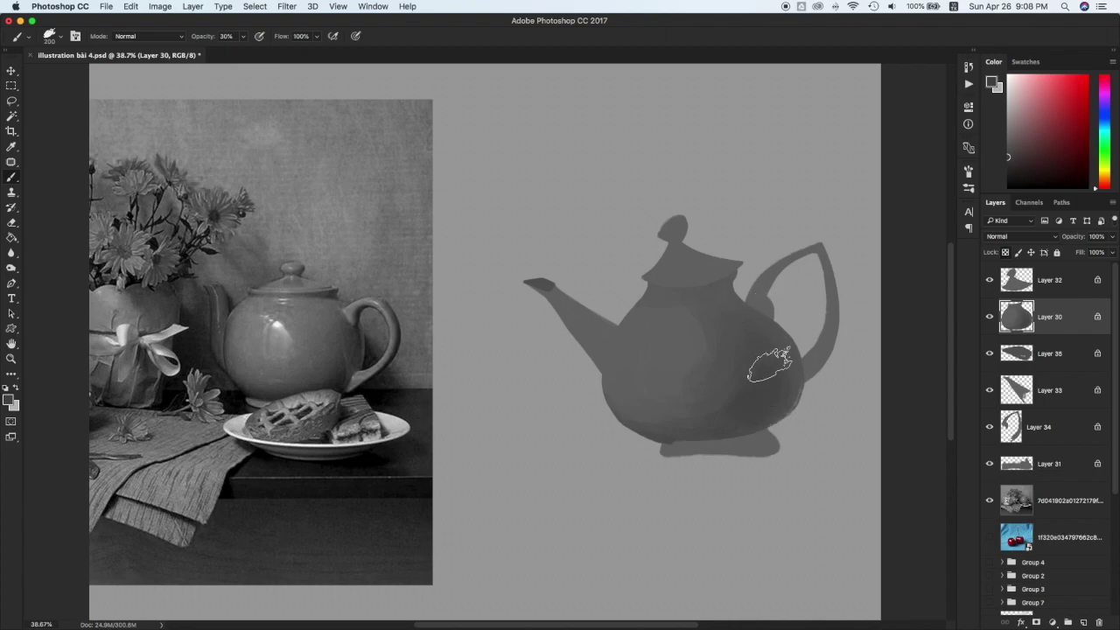
# Shade the knob and lid on Layer 32 with a size 90 brush, then darken the neck beneath the lid on Layer 30
pyautogui.click(1049, 282)
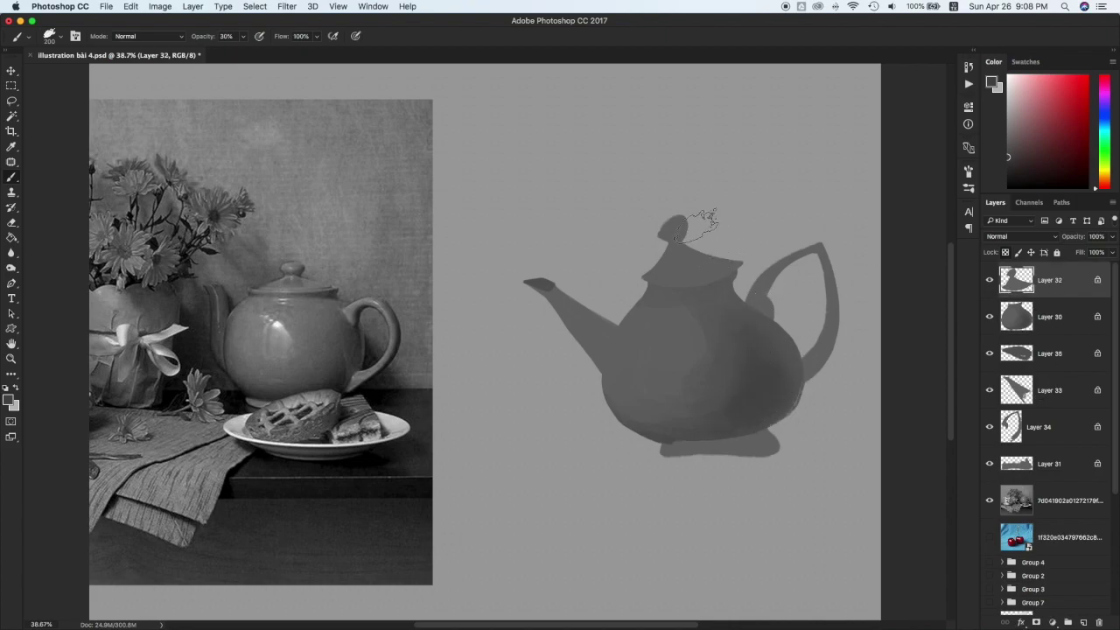
pyautogui.press('super+z')
pyautogui.press('[')
pyautogui.press('[')
pyautogui.press('[')
pyautogui.press('[')
pyautogui.press('[')
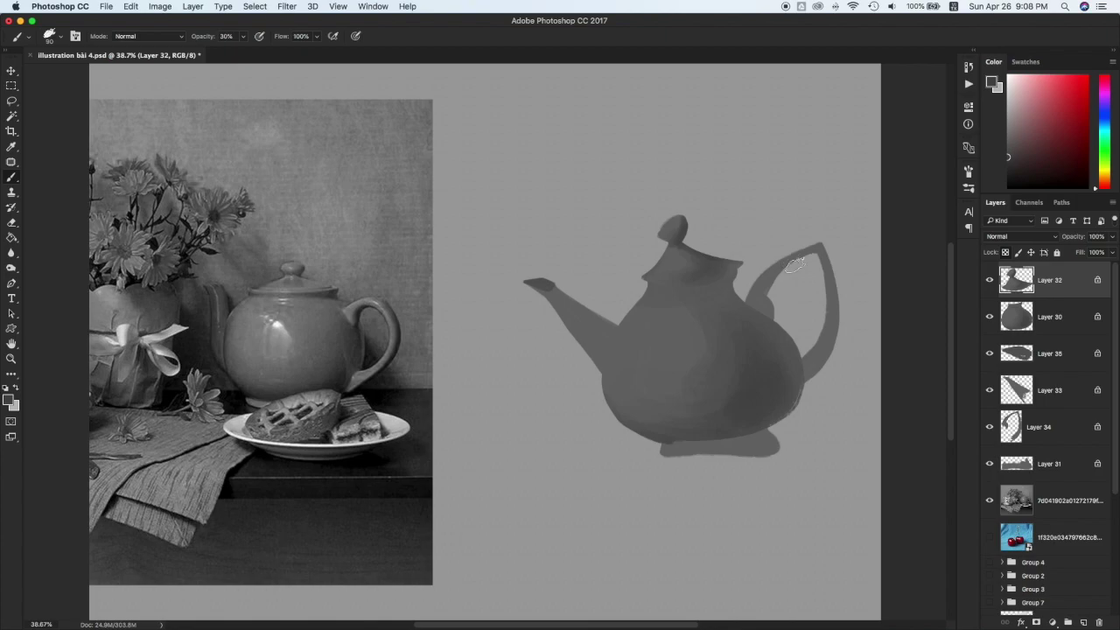
pyautogui.click(1057, 319)
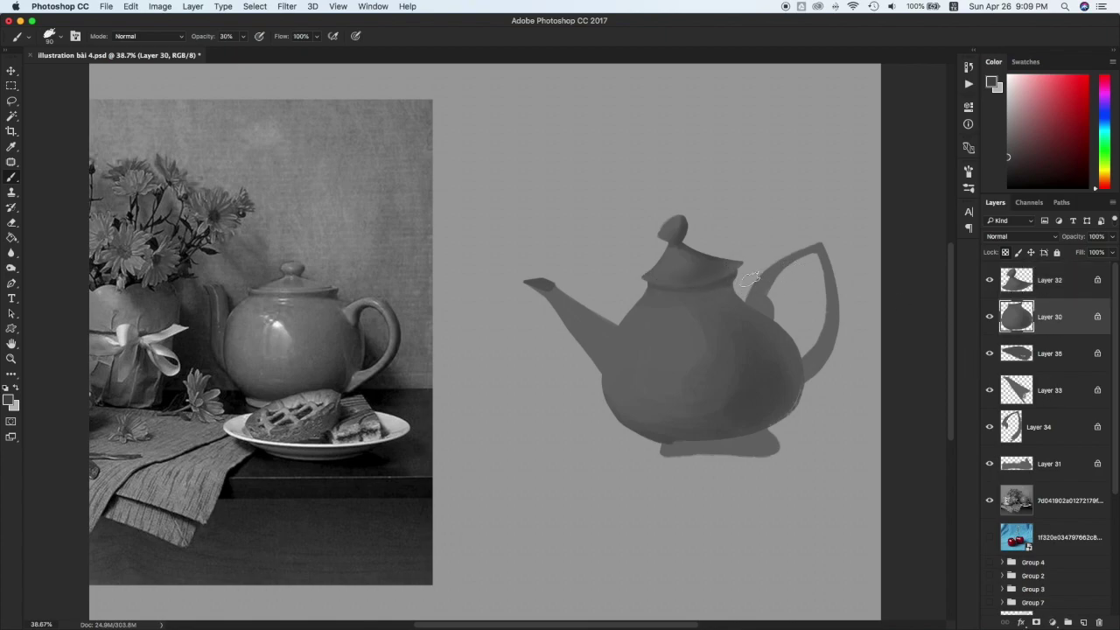
# Add dark shading to the spout on Layer 33, the handle on Layer 34 and the foot on Layer 31
pyautogui.click(1052, 391)
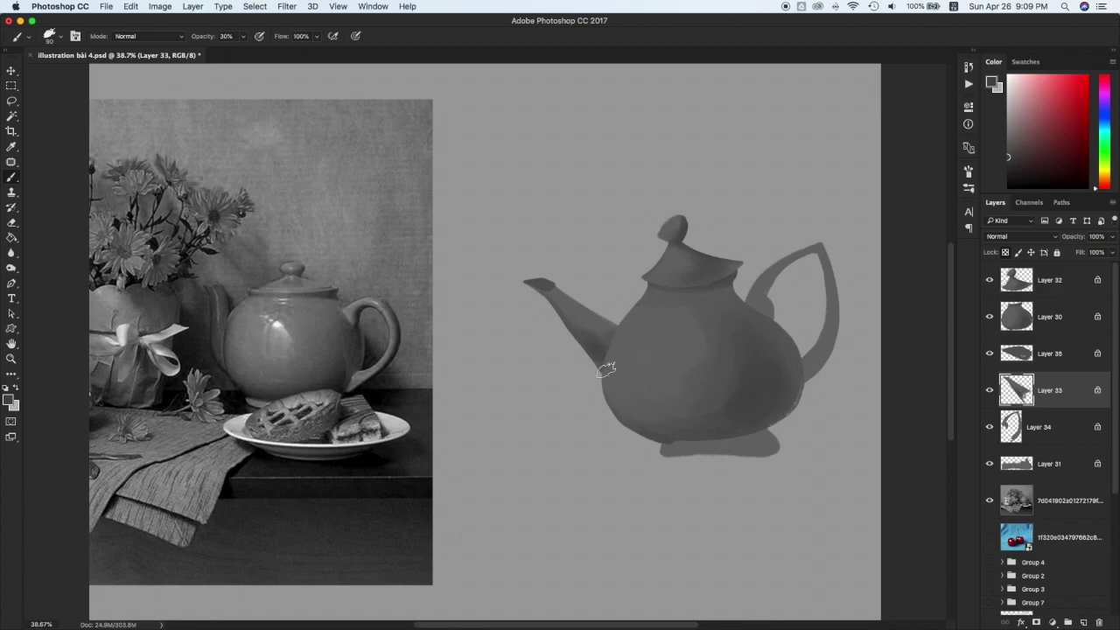
pyautogui.hotkey('alt', '[')
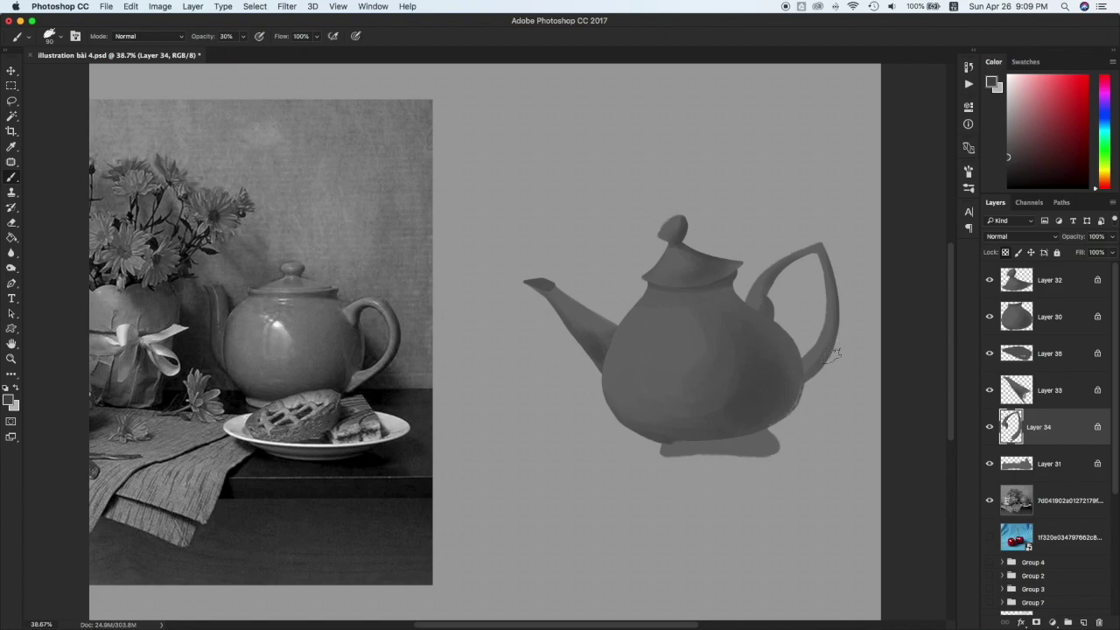
pyautogui.hotkey('alt', '[')
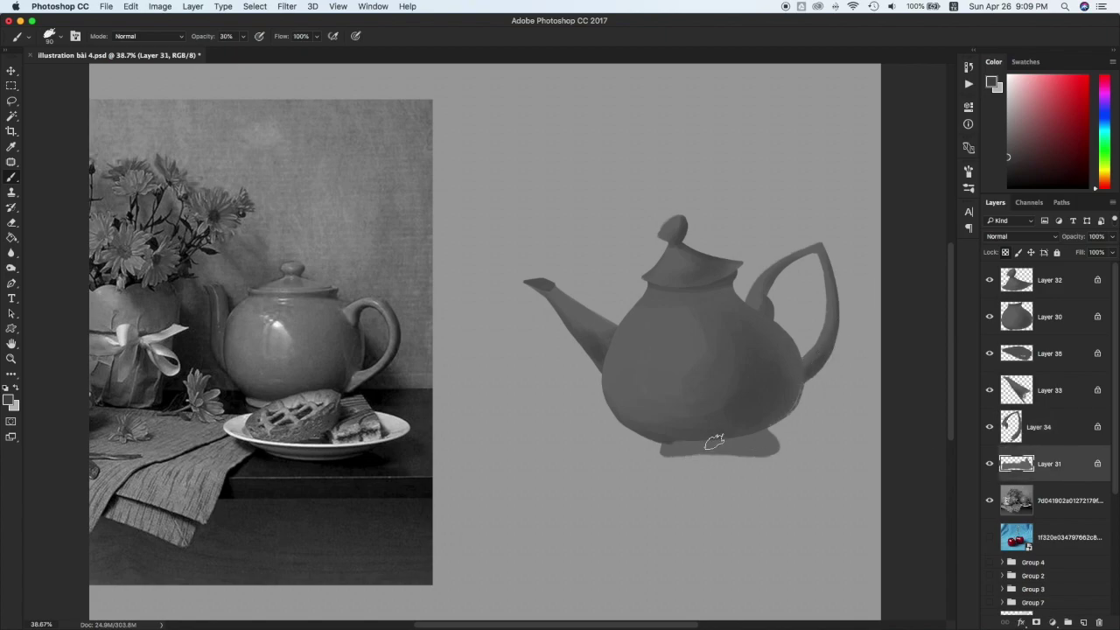
pyautogui.moveTo(740, 435)
pyautogui.mouseDown()
pyautogui.moveTo(711, 460)
pyautogui.moveTo(770, 444)
pyautogui.moveTo(712, 449)
pyautogui.moveTo(748, 453)
pyautogui.mouseUp()
# Lighten parts of the foot on Layer 31 and the handle on Layer 34 with a lighter grey and a smaller brush
pyautogui.click(1008, 129)
pyautogui.press('super+z')
pyautogui.press('[')
pyautogui.press('[')
pyautogui.hotkey('alt', ']')
pyautogui.keyDown('alt'); pyautogui.click(752, 288); pyautogui.keyUp('alt')
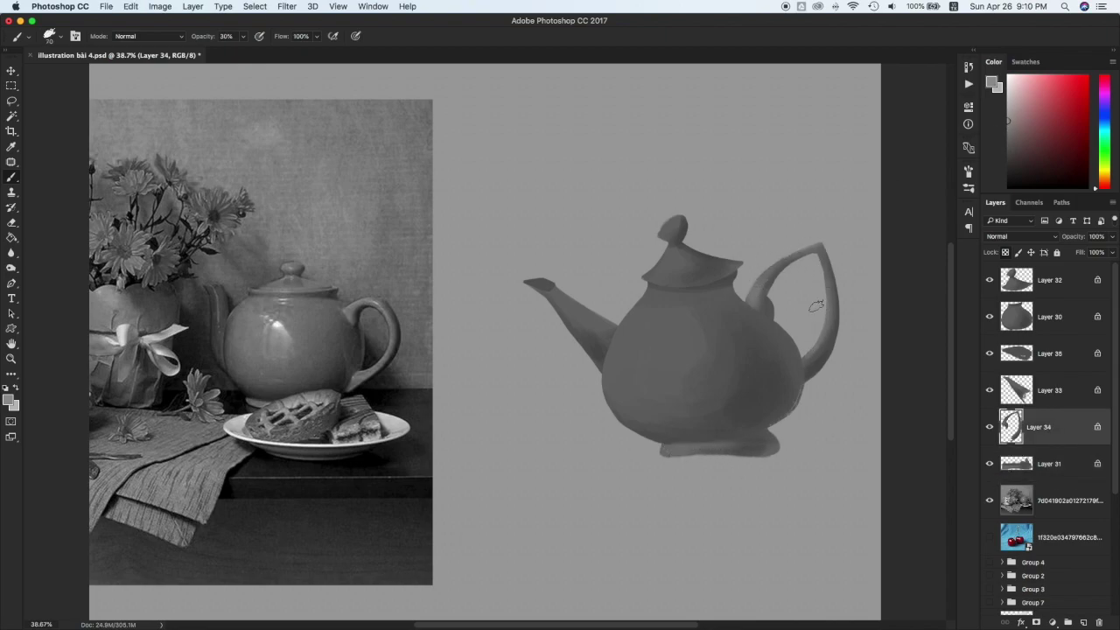
# Brush lighter grey onto the knob and the left part of the lid on Layer 32
pyautogui.click(1055, 283)
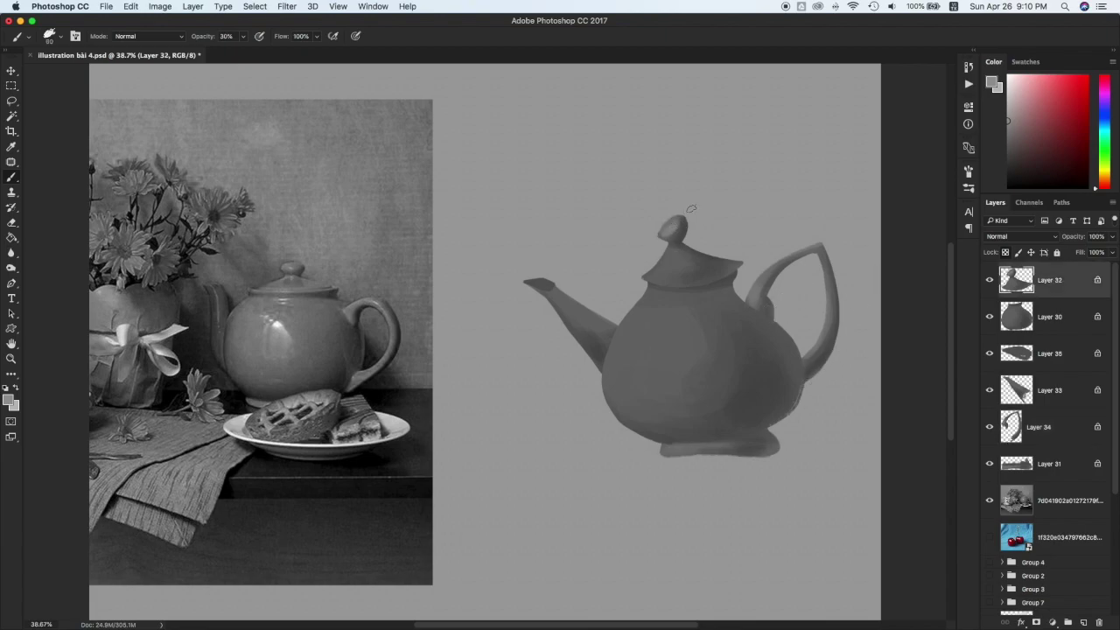
pyautogui.moveTo(663, 267)
pyautogui.mouseDown()
pyautogui.moveTo(697, 271)
pyautogui.moveTo(669, 284)
pyautogui.moveTo(735, 253)
pyautogui.mouseUp()
# Lighten the middle of the spout on Layer 33 and the edge of its opening on Layer 35
pyautogui.keyDown('super'); pyautogui.click(576, 295); pyautogui.keyUp('super')
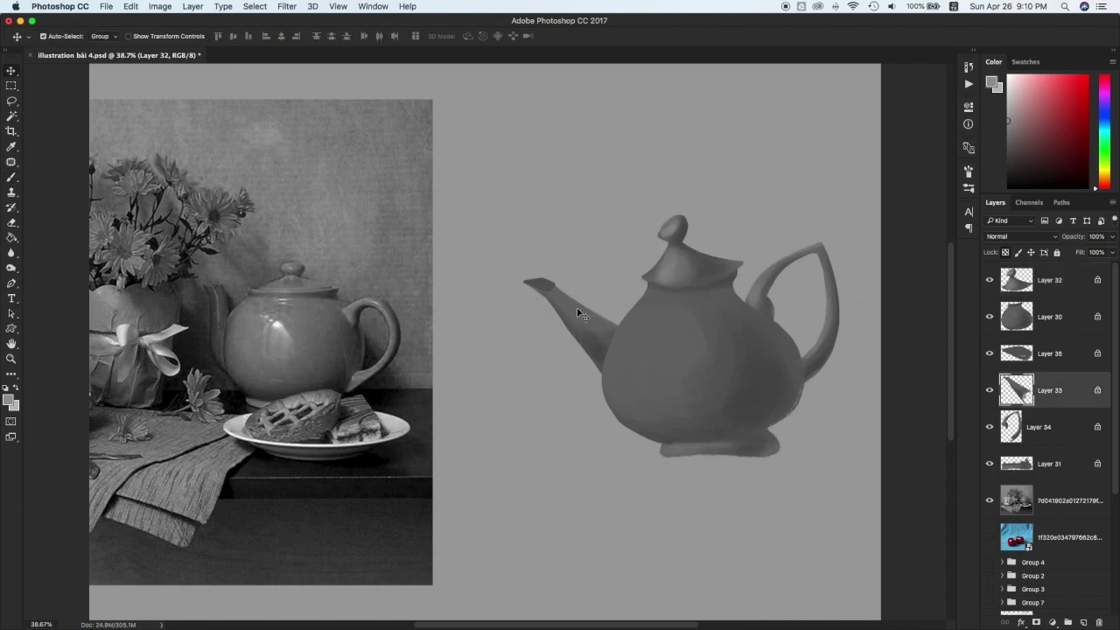
pyautogui.moveTo(587, 319); pyautogui.dragTo(595, 331)
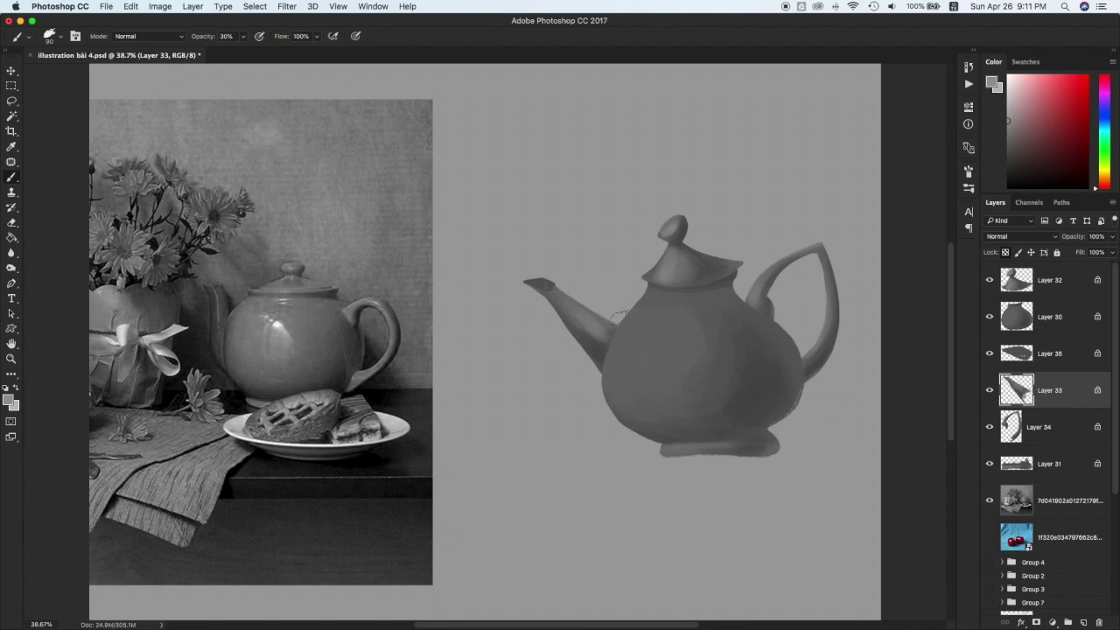
pyautogui.click(1036, 353)
pyautogui.moveTo(558, 279); pyautogui.dragTo(551, 276)
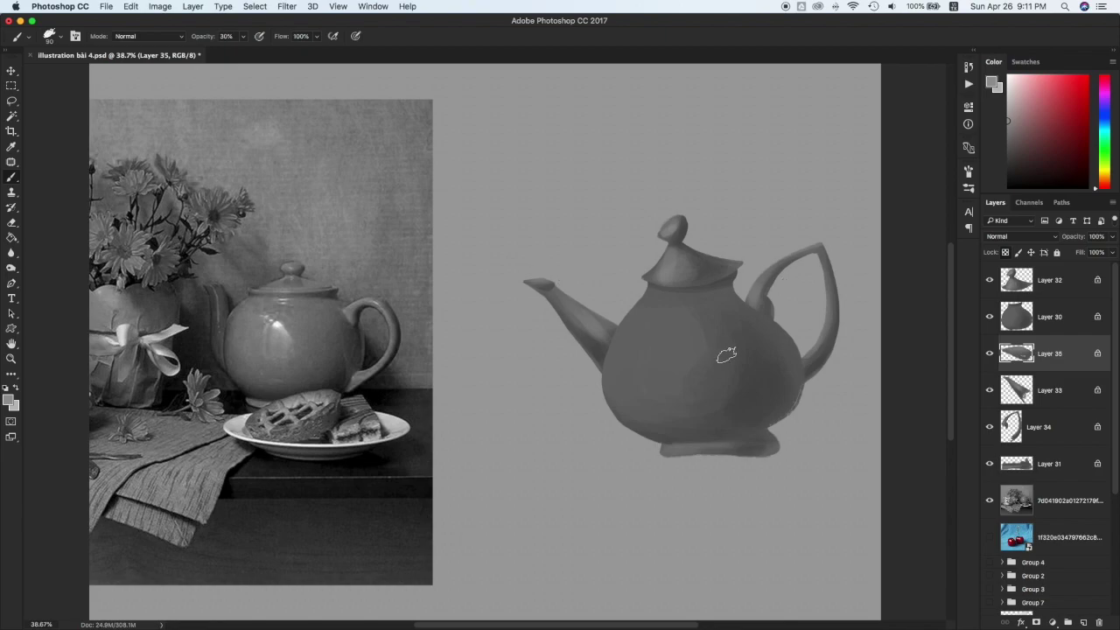
# Lighten the body's upper left on Layer 30 with a size 300 brush at 20% opacity
pyautogui.keyDown('super'); pyautogui.click(670, 365); pyautogui.keyUp('super')
pyautogui.press(']')
pyautogui.press(']')
pyautogui.press(']')
pyautogui.press(']')
pyautogui.press(']')
pyautogui.press(']')
pyautogui.press(']')
pyautogui.moveTo(660, 321)
pyautogui.mouseDown()
pyautogui.moveTo(702, 368)
pyautogui.moveTo(693, 373)
pyautogui.moveTo(695, 329)
pyautogui.moveTo(632, 348)
pyautogui.moveTo(616, 380)
pyautogui.moveTo(652, 334)
pyautogui.moveTo(673, 346)
pyautogui.moveTo(632, 386)
pyautogui.moveTo(701, 348)
pyautogui.moveTo(691, 389)
pyautogui.mouseUp()
pyautogui.press('super+z')
pyautogui.press('2')
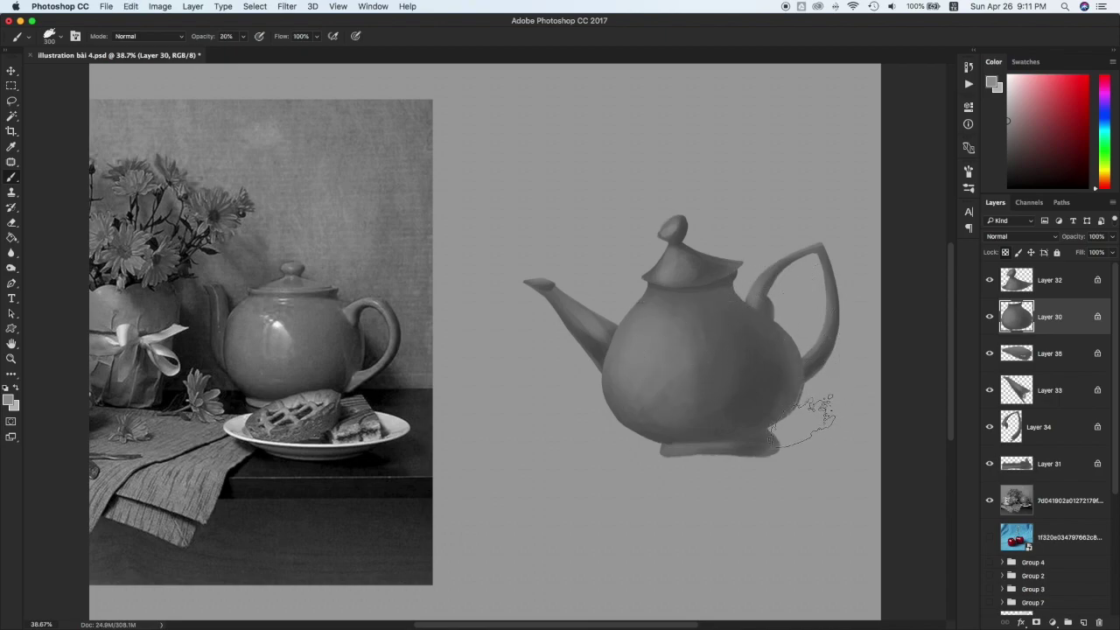
# Paint a small near-white reflection and a thin neck highlight on Layer 30 with a size 15 brush at 100% opacity
pyautogui.click(1026, 61)
pyautogui.click(1025, 168)
pyautogui.press('0')
pyautogui.press('[')
pyautogui.press('[')
pyautogui.press('[')
pyautogui.press('[')
pyautogui.press('[')
pyautogui.press('[')
pyautogui.press('[')
pyautogui.press('[')
pyautogui.press('[')
pyautogui.press('[')
pyautogui.press('[')
pyautogui.press('[')
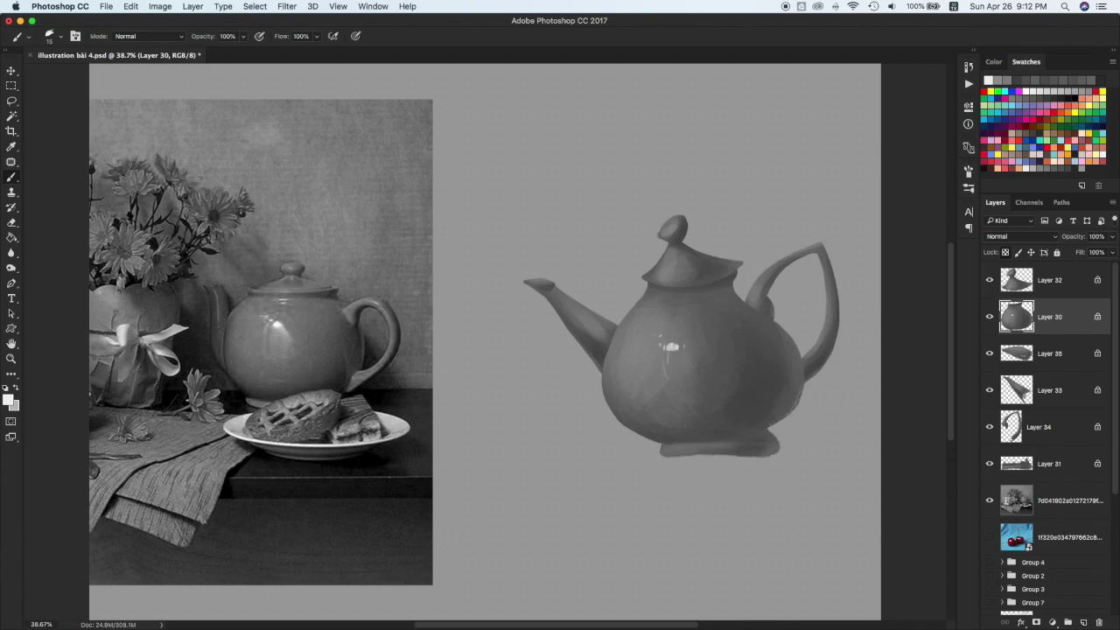
pyautogui.press('super+z')
pyautogui.press('super+z')
# Add thin bright highlights to the knob and lid on Layer 32 and along the handle on Layer 34
pyautogui.click(1052, 281)
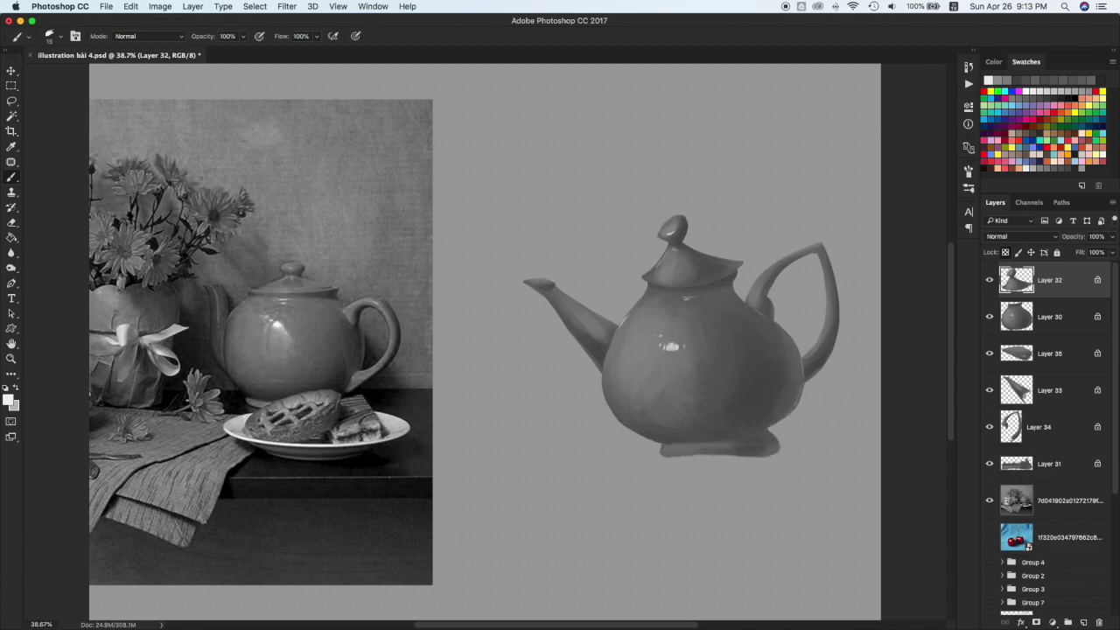
pyautogui.click(1048, 427)
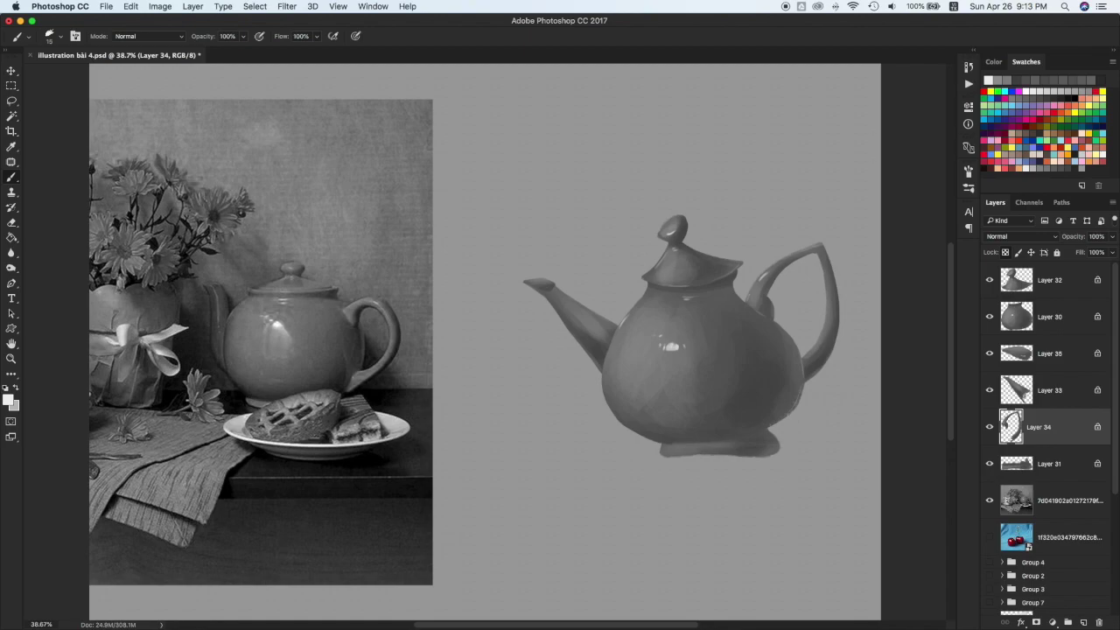
pyautogui.press('super+space')
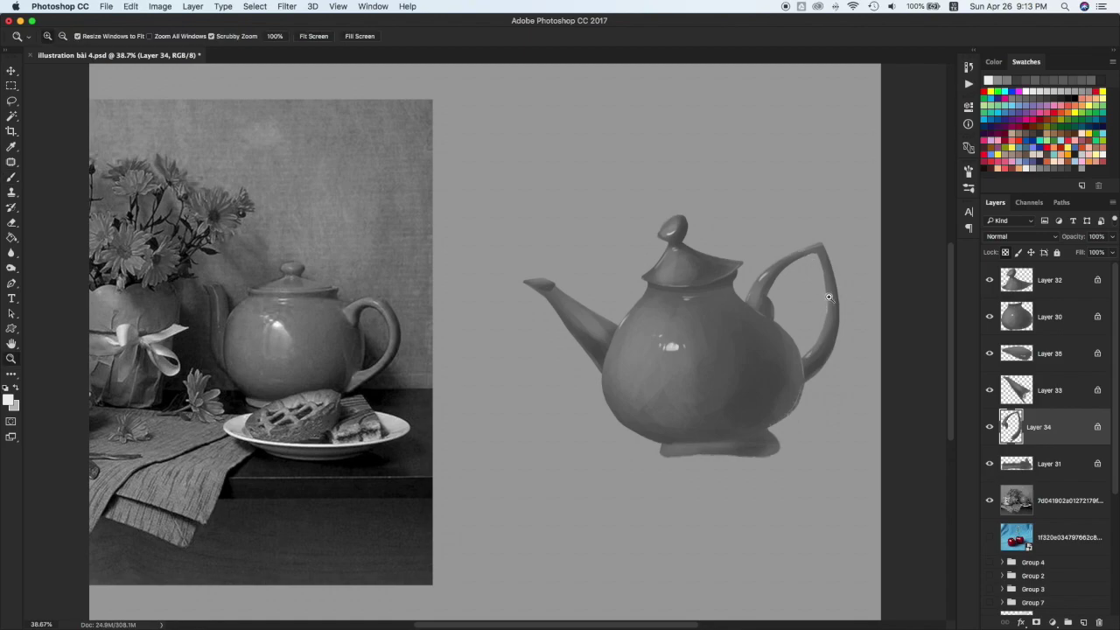
pyautogui.press('super+z')
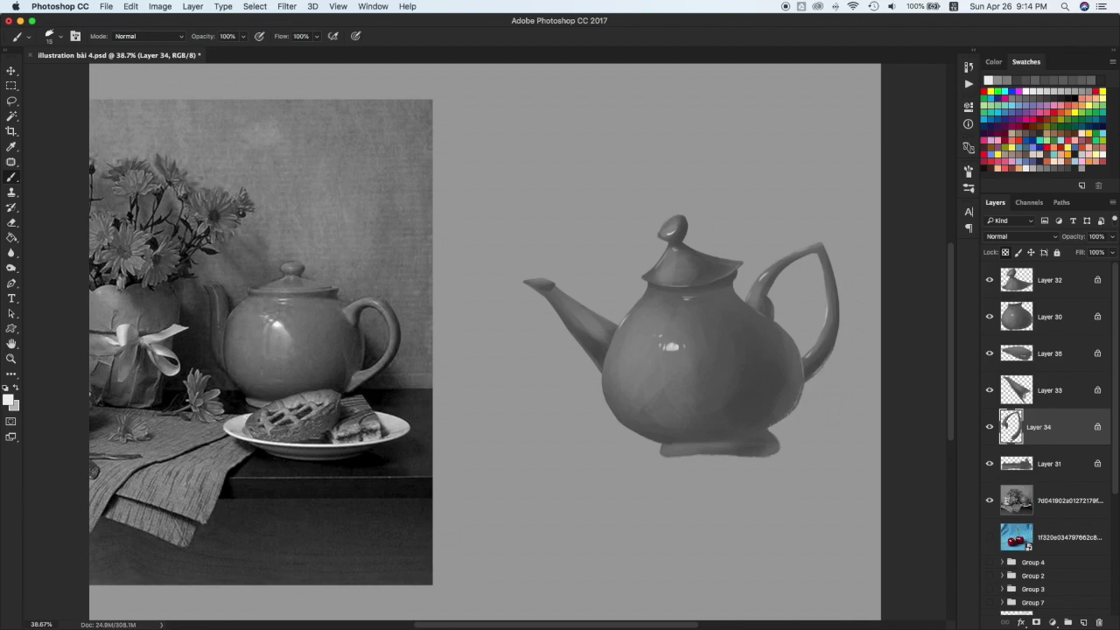
# Paint a thin highlight on the left end of the foot on Layer 31 and return to Layer 30
pyautogui.click(1047, 461)
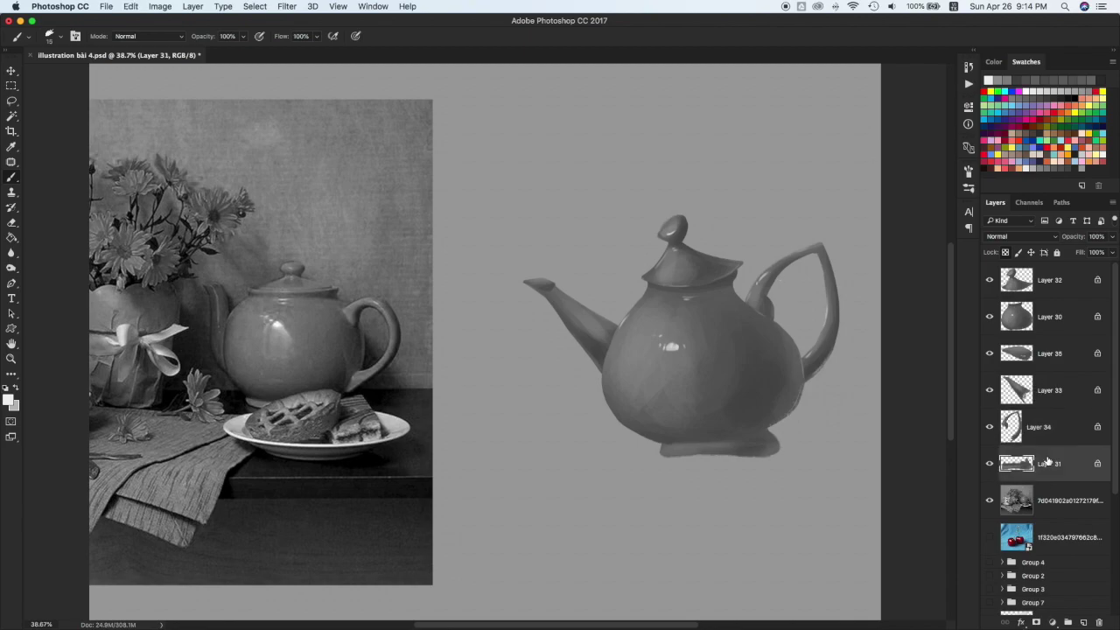
pyautogui.click(1047, 317)
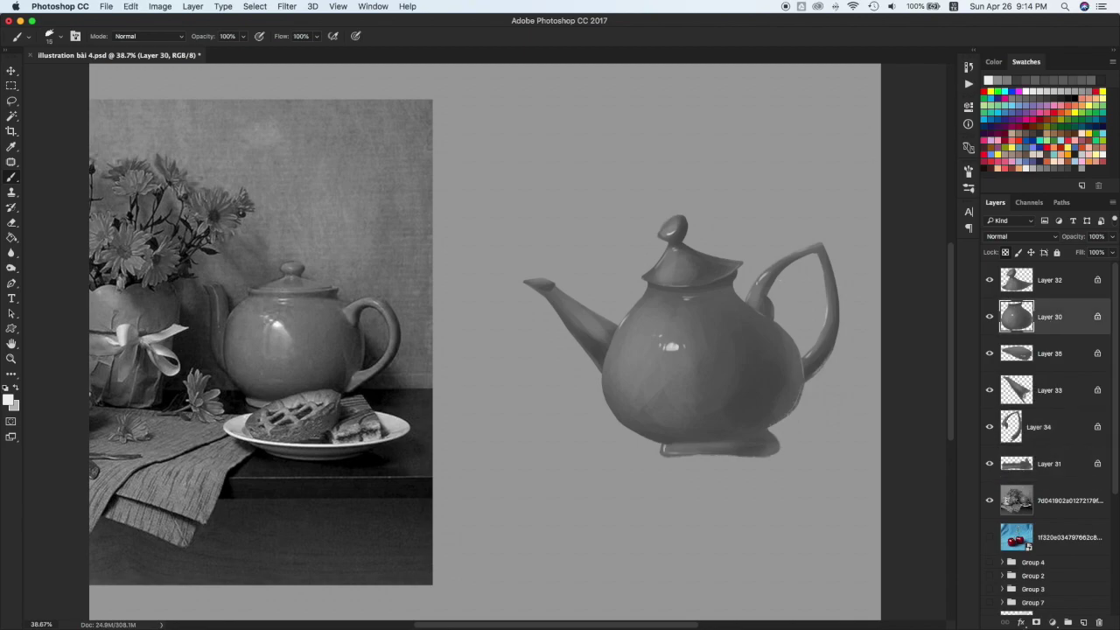
# Add thin bright highlights along the teapot spout on Layer 33 and on the spout's tip on Layer 35
pyautogui.click(1040, 391)
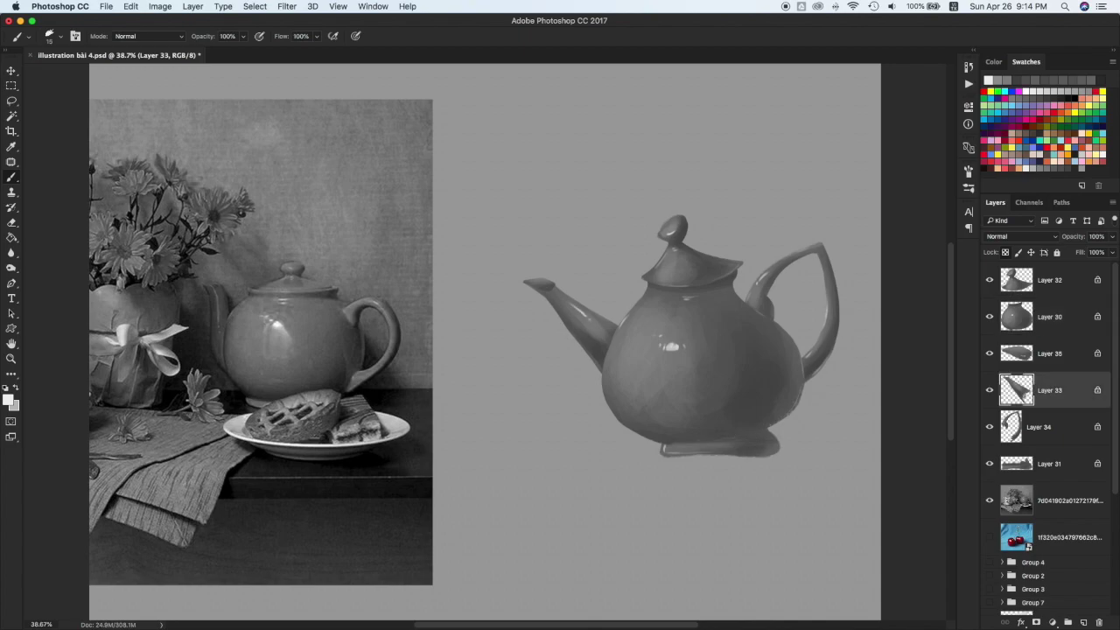
pyautogui.click(1045, 354)
pyautogui.press('super+space')
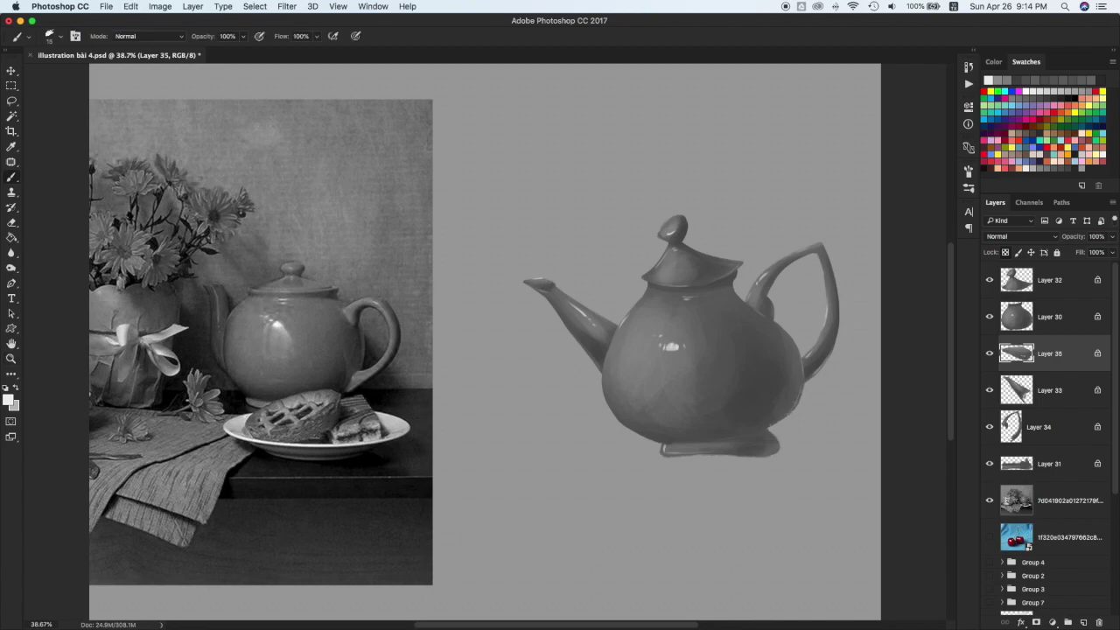
# Add a new layer beneath the teapot, and scale down Layers 31 to 35 together while moving the teapot closer to the reference photo
pyautogui.press('v')
pyautogui.click(1052, 490)
pyautogui.press('super+shift+alt+n')
pyautogui.click(1053, 462)
pyautogui.keyDown('shift'); pyautogui.click(1060, 283); pyautogui.keyUp('shift')
pyautogui.press('super+t')
pyautogui.moveTo(840, 214); pyautogui.dragTo(772, 266)
pyautogui.moveTo(665, 376); pyautogui.dragTo(596, 375)
pyautogui.press('Return')
# Paint a dark cast shadow on Layer 36 under the foot and out to the right, and adjust its shape with Free Transform
pyautogui.click(1050, 500)
pyautogui.press('x')
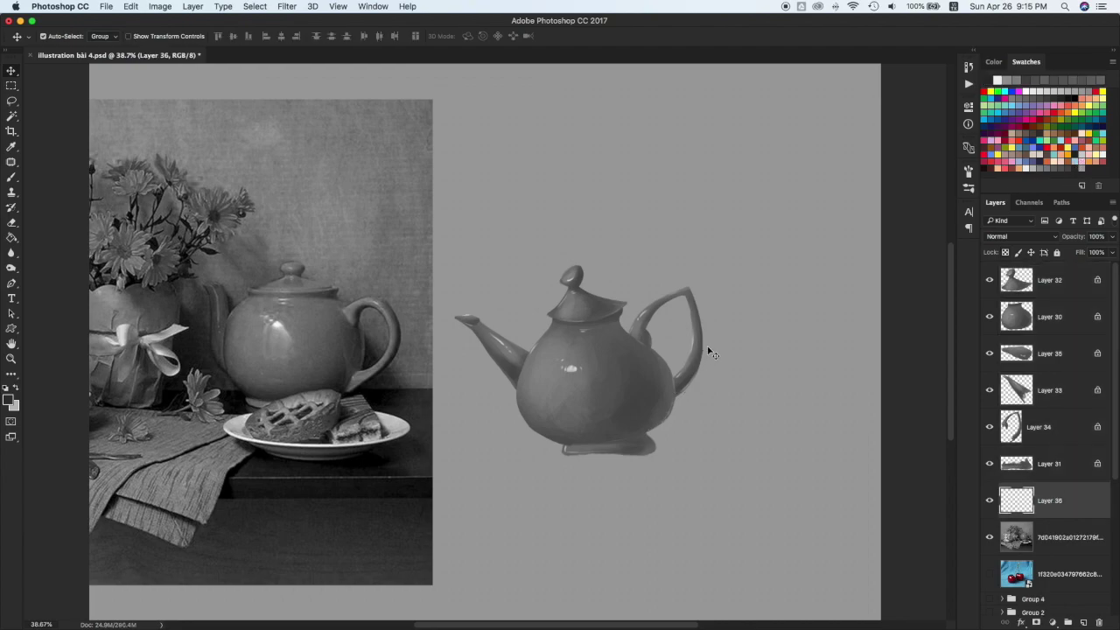
pyautogui.press('b')
pyautogui.moveTo(577, 446); pyautogui.dragTo(730, 443)
pyautogui.press('super+t')
pyautogui.moveTo(644, 463); pyautogui.dragTo(645, 465)
pyautogui.moveTo(645, 427); pyautogui.dragTo(648, 430)
pyautogui.press('Return')
# Fade the shadow's right end into the background with a sampled grey and a size 125 brush
pyautogui.press('b')
pyautogui.keyDown('alt'); pyautogui.click(736, 441); pyautogui.keyUp('alt')
pyautogui.moveTo(712, 444)
pyautogui.mouseDown()
pyautogui.moveTo(680, 422)
pyautogui.moveTo(704, 444)
pyautogui.moveTo(773, 440)
pyautogui.mouseUp()
pyautogui.press('super+z')
pyautogui.moveTo(571, 472); pyautogui.dragTo(720, 454)
pyautogui.press('super+z')
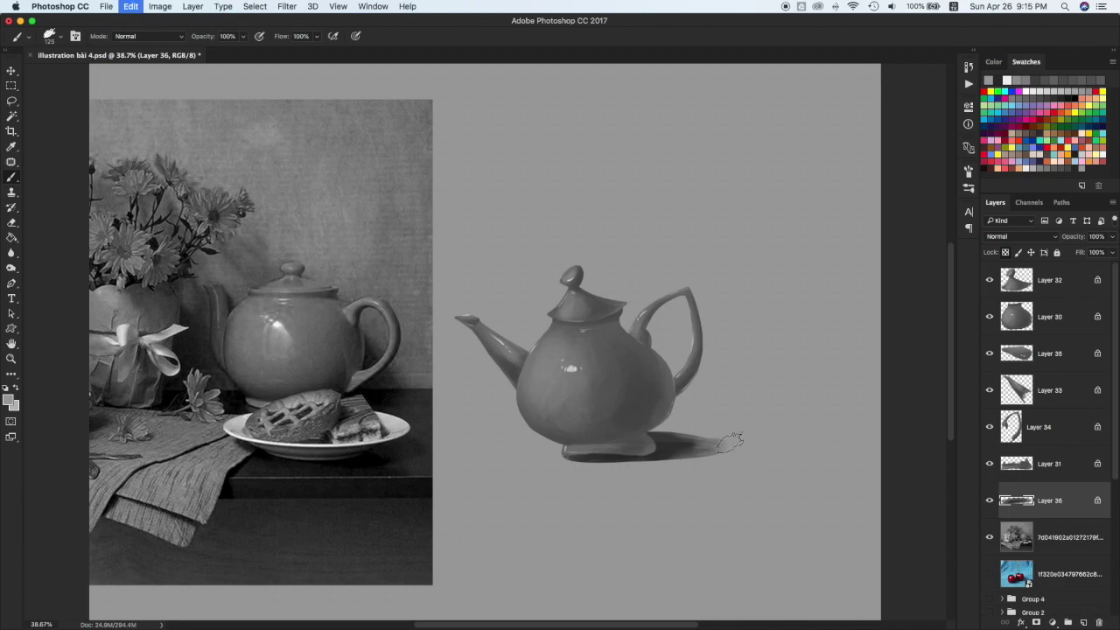
# Group all teapot layers together with the shadow layer
pyautogui.press('v')
pyautogui.keyDown('shift'); pyautogui.click(1060, 288); pyautogui.keyUp('shift')
pyautogui.press('super+g')
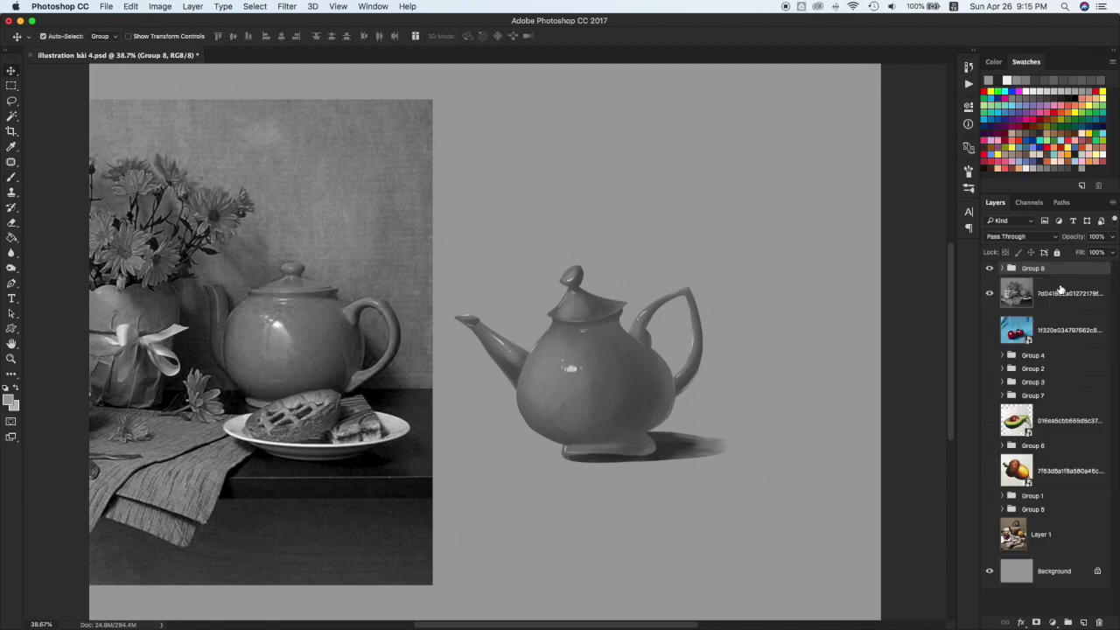
# Shift the reference photo right and up, and copy a rectangular area around the stacked cups to a new layer
pyautogui.moveTo(251, 466); pyautogui.dragTo(381, 409)
pyautogui.moveTo(294, 309); pyautogui.dragTo(409, 258)
pyautogui.press('m')
pyautogui.moveTo(137, 179)
pyautogui.mouseDown()
pyautogui.moveTo(302, 347)
pyautogui.moveTo(377, 400)
pyautogui.mouseUp()
pyautogui.press('super+j')
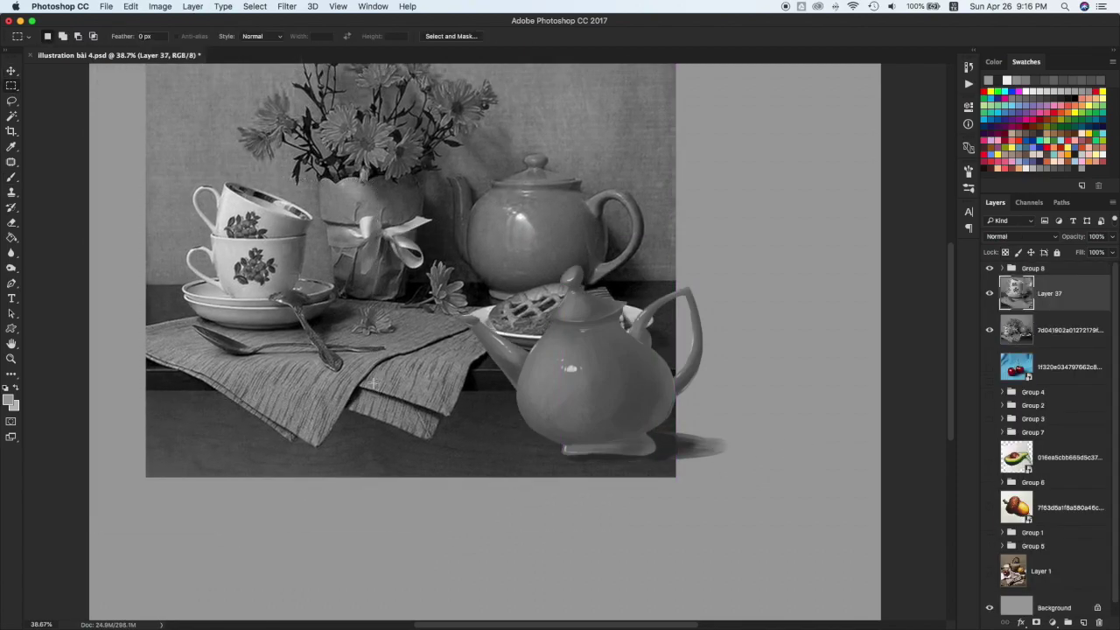
# Delete the full reference photo layer, hide the teapot group, and position the cups crop on the left side of the canvas
pyautogui.click(1057, 331)
pyautogui.press('Delete')
pyautogui.press('v')
pyautogui.moveTo(632, 402); pyautogui.dragTo(602, 543)
pyautogui.click(990, 268)
pyautogui.moveTo(322, 315); pyautogui.dragTo(328, 440)
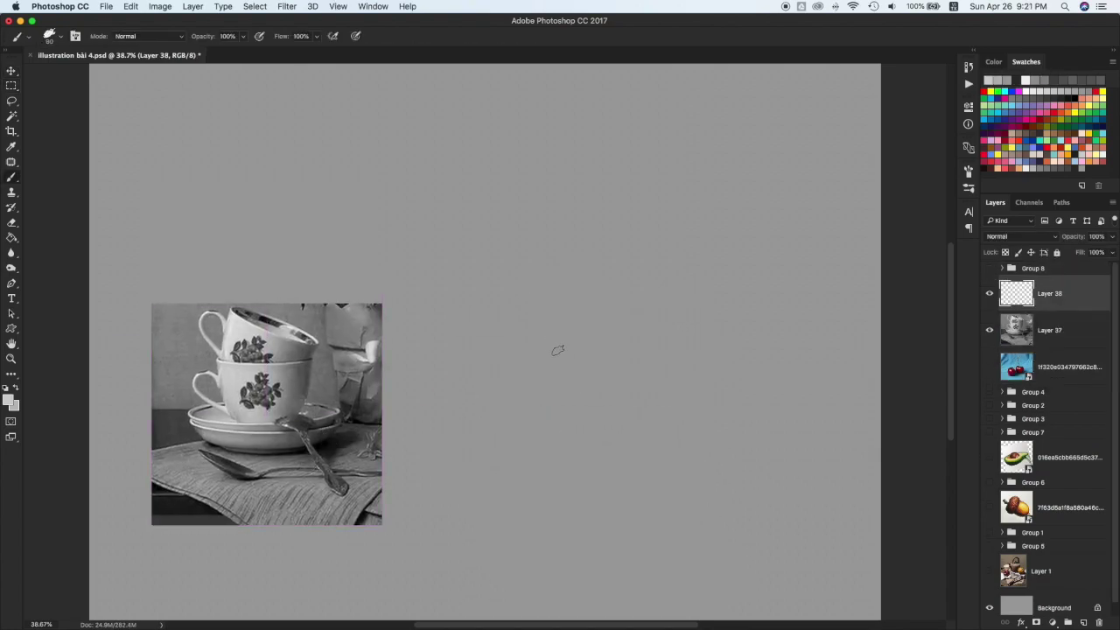
# Paint a light grey S-shaped cup handle on Layer 38 and refine its thickness and rounded ends with brush and eraser
pyautogui.moveTo(562, 357)
pyautogui.mouseDown()
pyautogui.moveTo(570, 407)
pyautogui.moveTo(515, 360)
pyautogui.mouseUp()
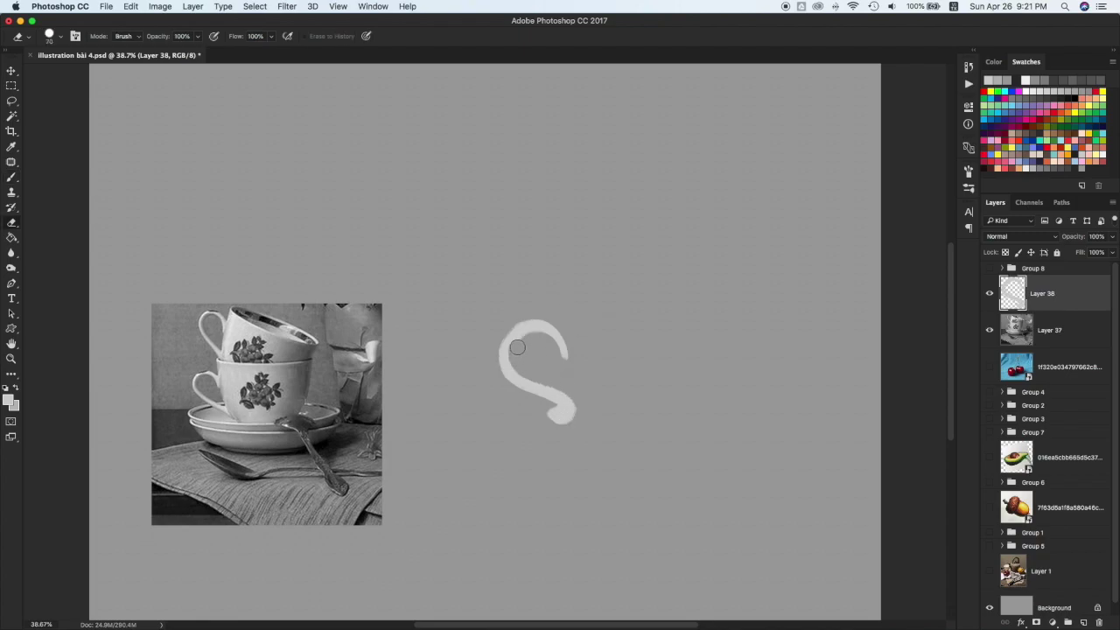
pyautogui.moveTo(551, 414); pyautogui.dragTo(571, 402)
pyautogui.moveTo(509, 345)
pyautogui.mouseDown()
pyautogui.moveTo(530, 319)
pyautogui.moveTo(504, 346)
pyautogui.moveTo(529, 321)
pyautogui.moveTo(568, 353)
pyautogui.mouseUp()
pyautogui.press('super+z')
pyautogui.press('super+z')
pyautogui.press('[')
pyautogui.moveTo(556, 327)
pyautogui.mouseDown()
pyautogui.moveTo(568, 362)
pyautogui.moveTo(555, 312)
pyautogui.mouseUp()
pyautogui.press('super+z')
pyautogui.press('e')
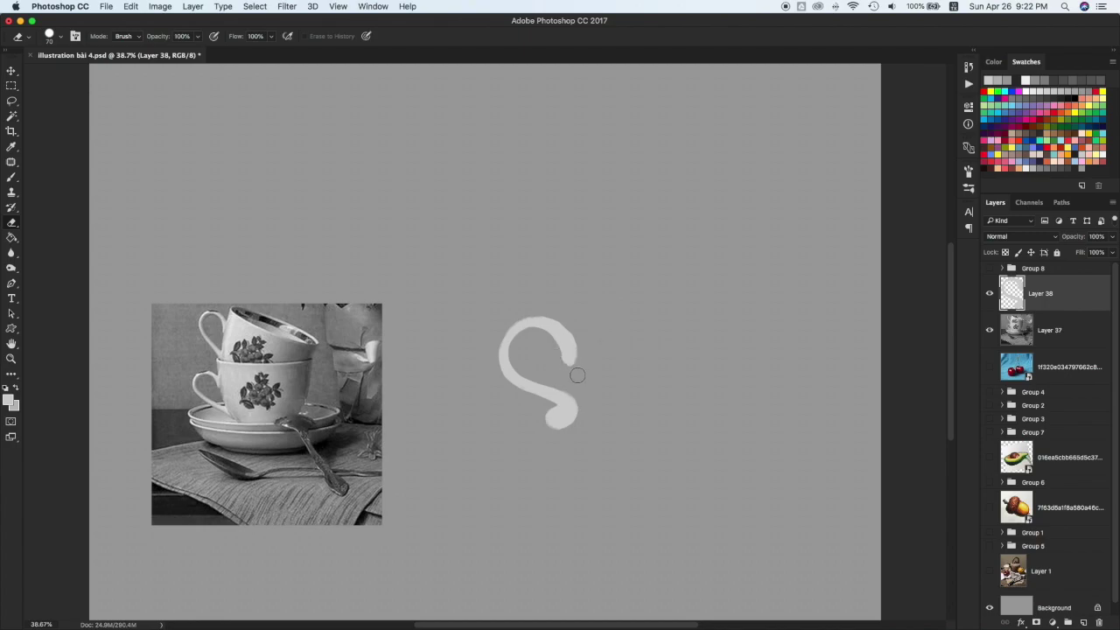
pyautogui.press('b')
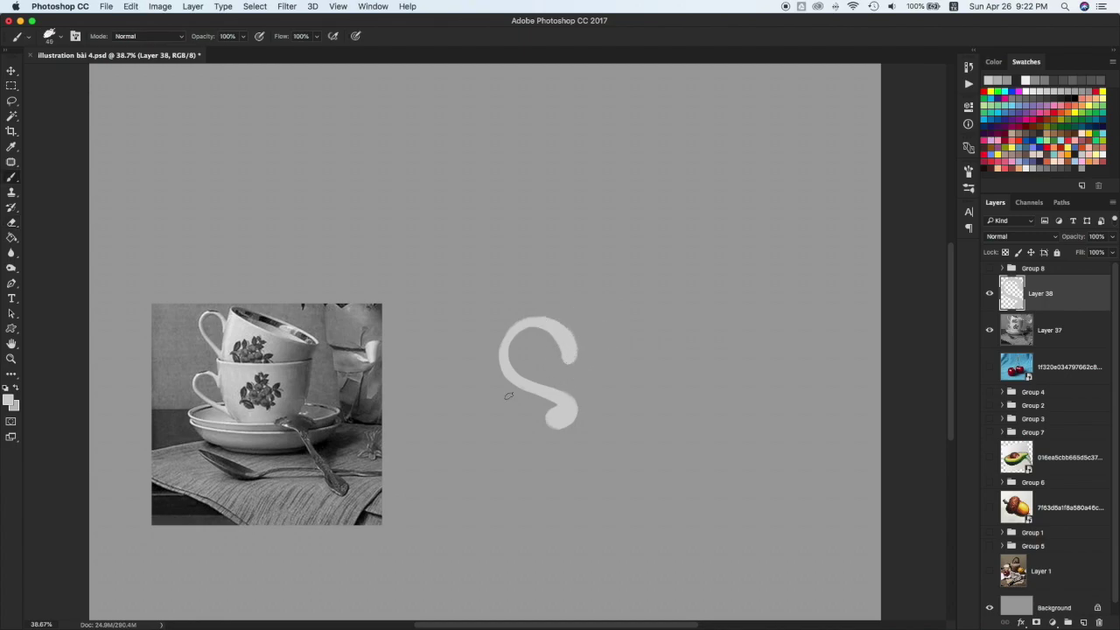
# Add Layer 39 below the handle layer and adjust the handle on Layer 38 with Free Transform
pyautogui.press('super+alt+shift+n')
pyautogui.press('super+bracketleft')
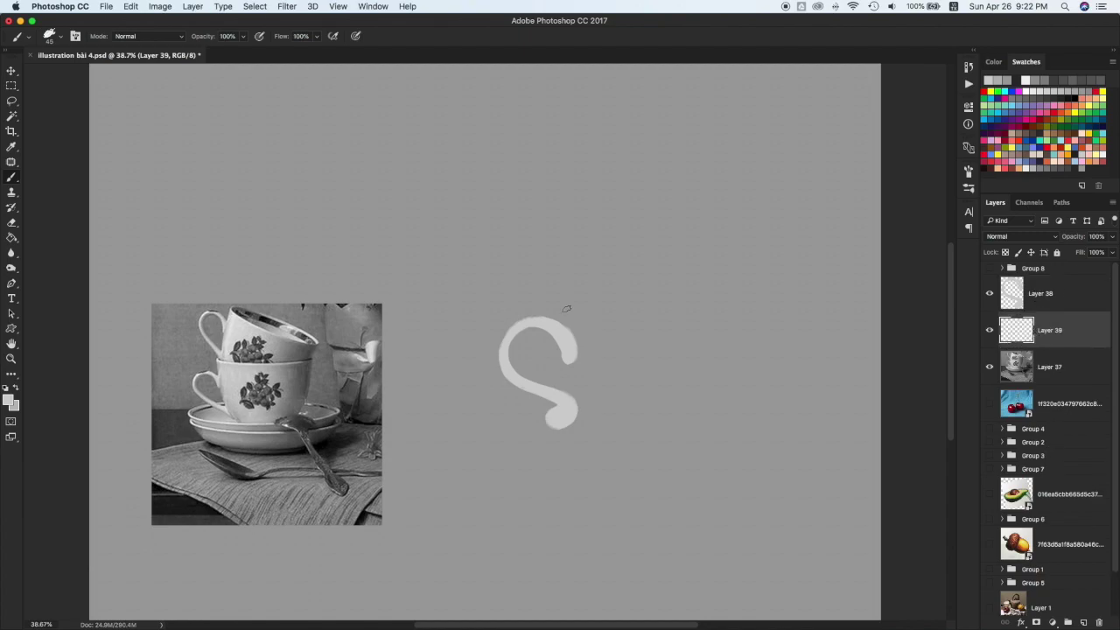
pyautogui.click(1041, 295)
pyautogui.press('super+t')
pyautogui.moveTo(625, 331)
pyautogui.mouseDown()
pyautogui.moveTo(613, 309)
pyautogui.moveTo(577, 402)
pyautogui.moveTo(588, 462)
pyautogui.moveTo(685, 446)
pyautogui.mouseUp()
pyautogui.press('Return')
# Outline the cup body's left side, base and sloping rim on Layer 39 with a size 45 light grey brush
pyautogui.click(1049, 330)
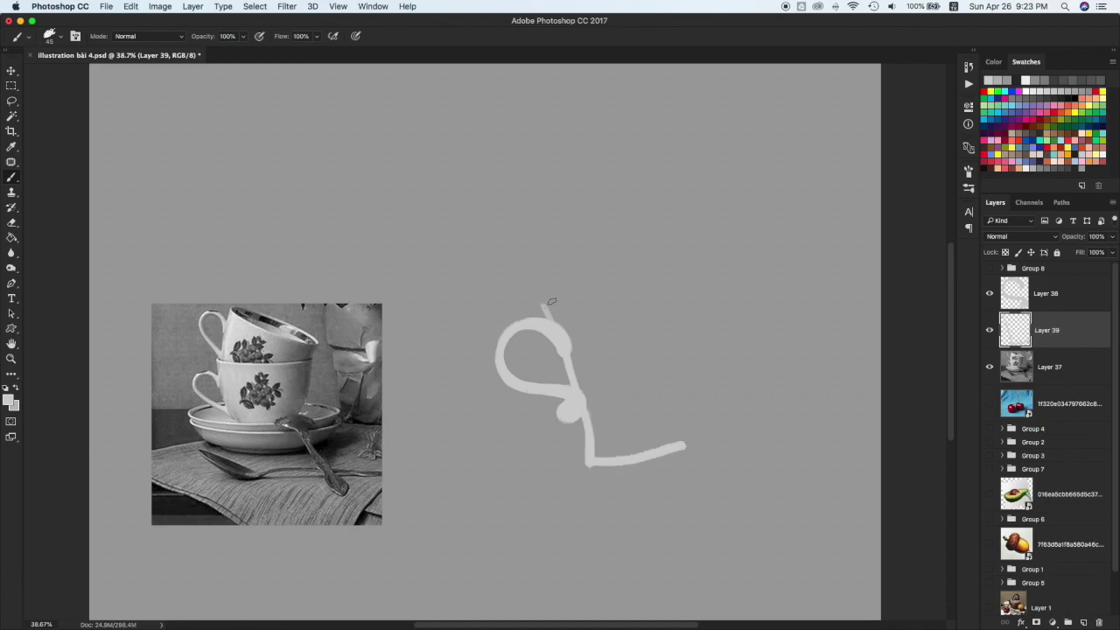
pyautogui.moveTo(536, 283)
pyautogui.mouseDown()
pyautogui.moveTo(714, 292)
pyautogui.moveTo(572, 297)
pyautogui.moveTo(705, 289)
pyautogui.mouseUp()
pyautogui.press('super+z')
pyautogui.press('super+z')
pyautogui.moveTo(537, 283)
pyautogui.mouseDown()
pyautogui.moveTo(720, 242)
pyautogui.moveTo(661, 262)
pyautogui.moveTo(702, 241)
pyautogui.moveTo(690, 439)
pyautogui.mouseUp()
pyautogui.press('super+z')
pyautogui.press('super+z')
pyautogui.moveTo(604, 455); pyautogui.dragTo(691, 426)
pyautogui.moveTo(539, 281)
pyautogui.mouseDown()
pyautogui.moveTo(619, 262)
pyautogui.moveTo(703, 217)
pyautogui.moveTo(703, 271)
pyautogui.mouseUp()
pyautogui.press('super+z')
# Outline the cup's right side up to its raised corner and fill the body with light grey
pyautogui.moveTo(698, 222); pyautogui.dragTo(687, 363)
pyautogui.press('super+z')
pyautogui.moveTo(700, 222); pyautogui.dragTo(693, 430)
pyautogui.moveTo(706, 251); pyautogui.dragTo(699, 308)
pyautogui.press('g')
pyautogui.click(636, 354)
pyautogui.click(701, 244)
pyautogui.press('b')
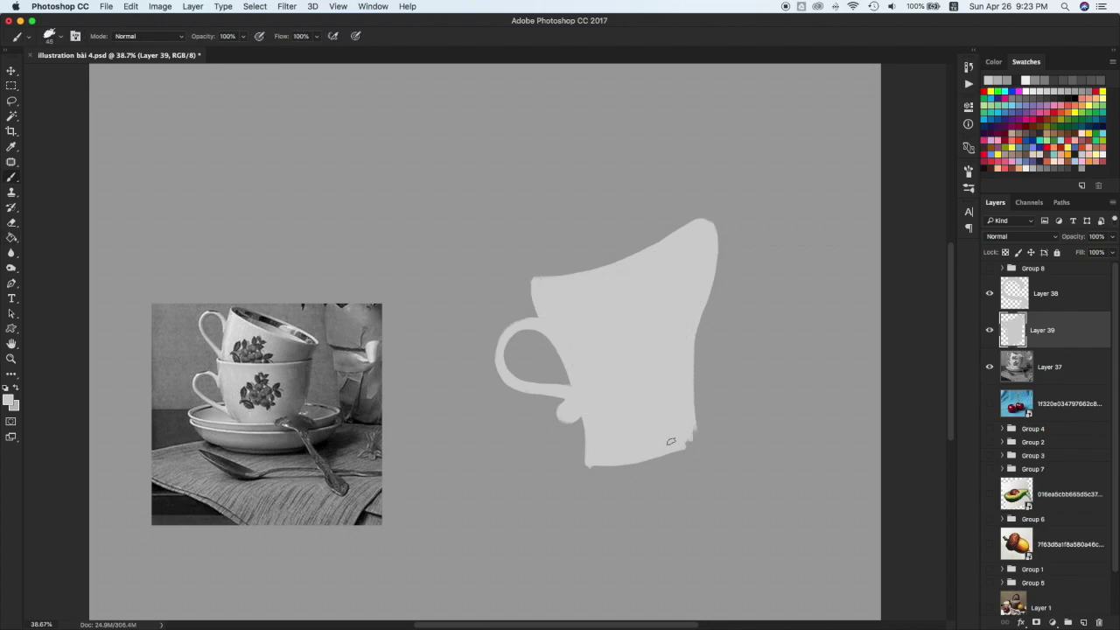
# Even out the cup's right side and lower corner with the brush, and trim the rim with the eraser
pyautogui.press('super+z')
pyautogui.moveTo(715, 237)
pyautogui.mouseDown()
pyautogui.moveTo(686, 443)
pyautogui.moveTo(702, 431)
pyautogui.moveTo(681, 448)
pyautogui.mouseUp()
pyautogui.press('e')
pyautogui.moveTo(532, 278); pyautogui.dragTo(683, 218)
pyautogui.press('b')
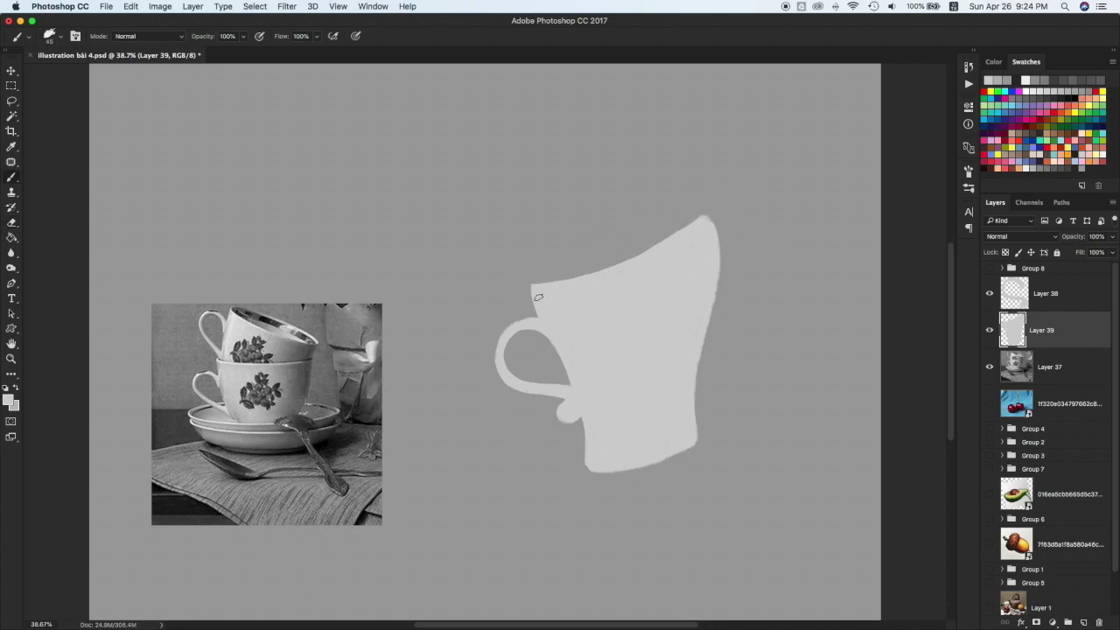
# Round the rim's left corner and smooth the rim and the right side of the cup with light grey strokes
pyautogui.moveTo(536, 284)
pyautogui.mouseDown()
pyautogui.moveTo(641, 256)
pyautogui.moveTo(682, 229)
pyautogui.mouseUp()
pyautogui.press('super+z')
pyautogui.moveTo(534, 282); pyautogui.dragTo(629, 265)
pyautogui.moveTo(698, 327); pyautogui.dragTo(692, 382)
# Clean up the cup's base edge with the eraser and touch it up with the brush
pyautogui.press('e')
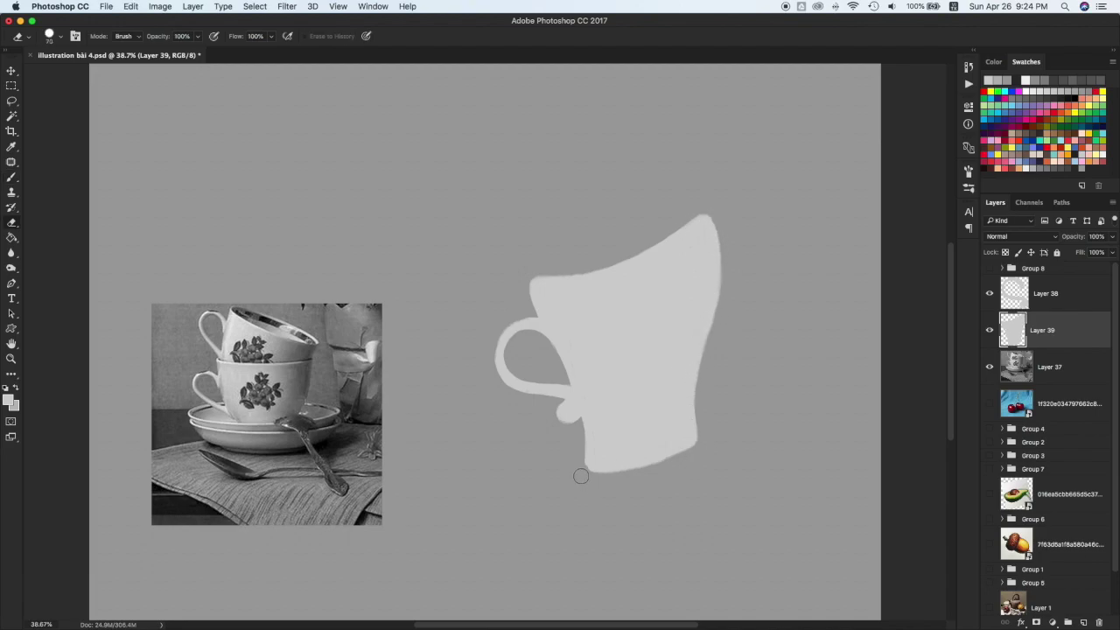
pyautogui.moveTo(580, 475)
pyautogui.mouseDown()
pyautogui.moveTo(630, 472)
pyautogui.moveTo(729, 425)
pyautogui.mouseUp()
pyautogui.press('b')
pyautogui.moveTo(590, 465)
pyautogui.mouseDown()
pyautogui.moveTo(622, 464)
pyautogui.moveTo(592, 457)
pyautogui.moveTo(609, 466)
pyautogui.moveTo(694, 440)
pyautogui.mouseUp()
pyautogui.press('super+z')
pyautogui.press(']')
pyautogui.press('z')
pyautogui.press('super+z')
pyautogui.press('b')
pyautogui.press('[')
# Scale down the cup body on Layer 39 and move the handle right until it joins the cup's left side
pyautogui.press('super+t')
pyautogui.moveTo(722, 213); pyautogui.dragTo(716, 254)
pyautogui.moveTo(668, 377)
pyautogui.mouseDown()
pyautogui.moveTo(645, 377)
pyautogui.moveTo(666, 358)
pyautogui.mouseUp()
pyautogui.press('Return')
pyautogui.press('v')
pyautogui.press('b')
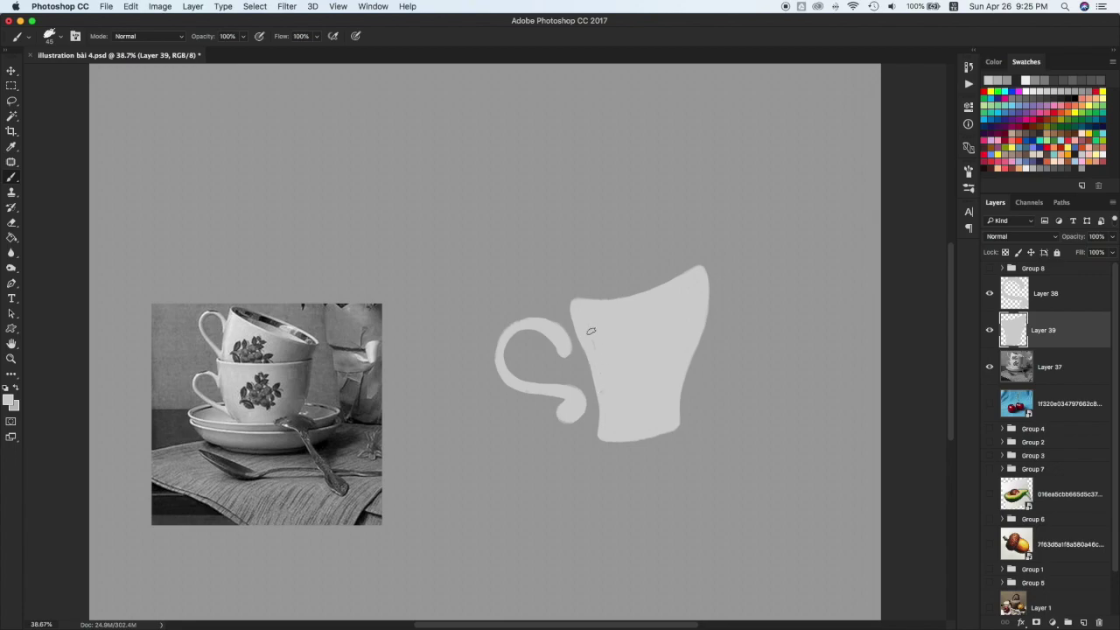
pyautogui.press('v')
pyautogui.moveTo(571, 408)
pyautogui.mouseDown()
pyautogui.moveTo(583, 398)
pyautogui.moveTo(591, 412)
pyautogui.mouseUp()
pyautogui.moveTo(731, 396); pyautogui.dragTo(676, 422)
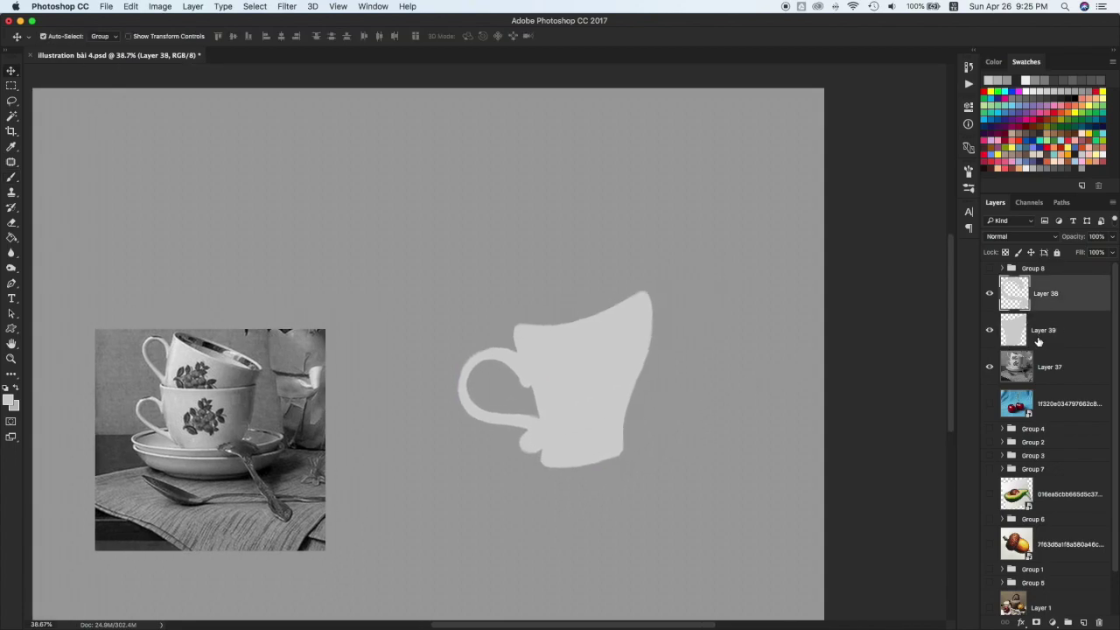
# Add Layer 40 below the cup body and outline a second cup stacked above it in a slightly darker grey
pyautogui.click(1052, 351)
pyautogui.press('super+shift+alt+n')
pyautogui.click(992, 62)
pyautogui.click(1008, 100)
pyautogui.press('b')
pyautogui.moveTo(525, 321); pyautogui.dragTo(497, 258)
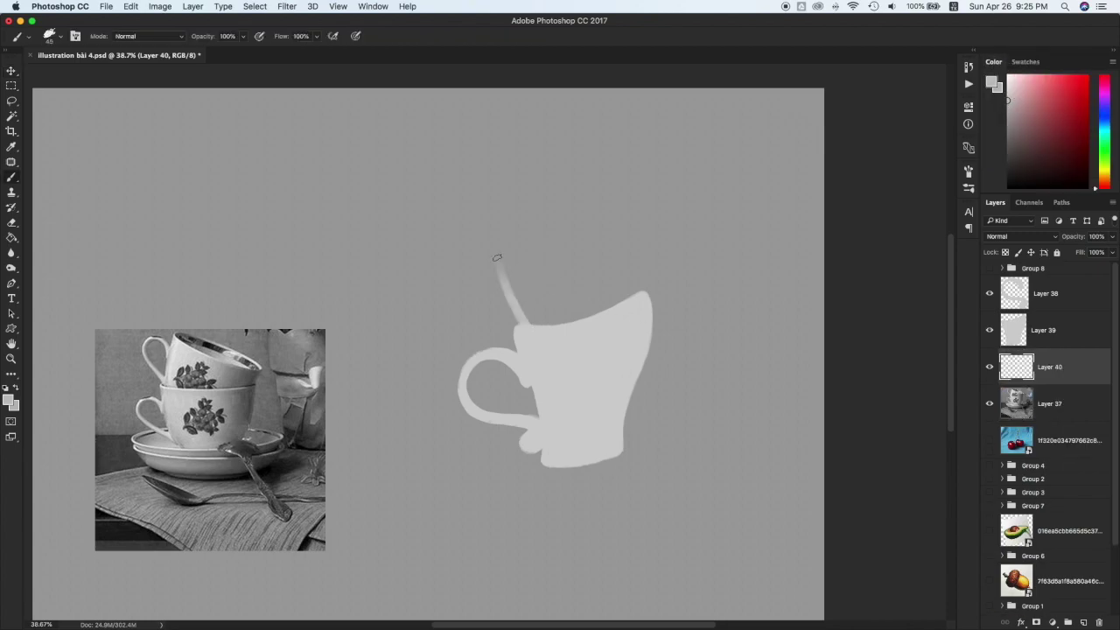
pyautogui.press('super+z')
pyautogui.moveTo(528, 324)
pyautogui.mouseDown()
pyautogui.moveTo(501, 248)
pyautogui.moveTo(626, 260)
pyautogui.moveTo(626, 296)
pyautogui.mouseUp()
pyautogui.moveTo(631, 261)
pyautogui.mouseDown()
pyautogui.moveTo(630, 290)
pyautogui.moveTo(635, 282)
pyautogui.mouseUp()
pyautogui.moveTo(501, 244); pyautogui.dragTo(530, 318)
pyautogui.press('super+z')
pyautogui.moveTo(500, 246)
pyautogui.mouseDown()
pyautogui.moveTo(513, 302)
pyautogui.moveTo(512, 280)
pyautogui.moveTo(528, 274)
pyautogui.moveTo(535, 315)
pyautogui.mouseUp()
# Paint the upper cup's interior area solid grey on Layer 40 with a size 70 brush and reinforce its rim
pyautogui.press('g')
pyautogui.click(584, 275)
pyautogui.press('super+z')
pyautogui.press('b')
pyautogui.moveTo(535, 270)
pyautogui.mouseDown()
pyautogui.moveTo(564, 320)
pyautogui.moveTo(547, 268)
pyautogui.moveTo(616, 270)
pyautogui.moveTo(590, 288)
pyautogui.moveTo(615, 312)
pyautogui.mouseUp()
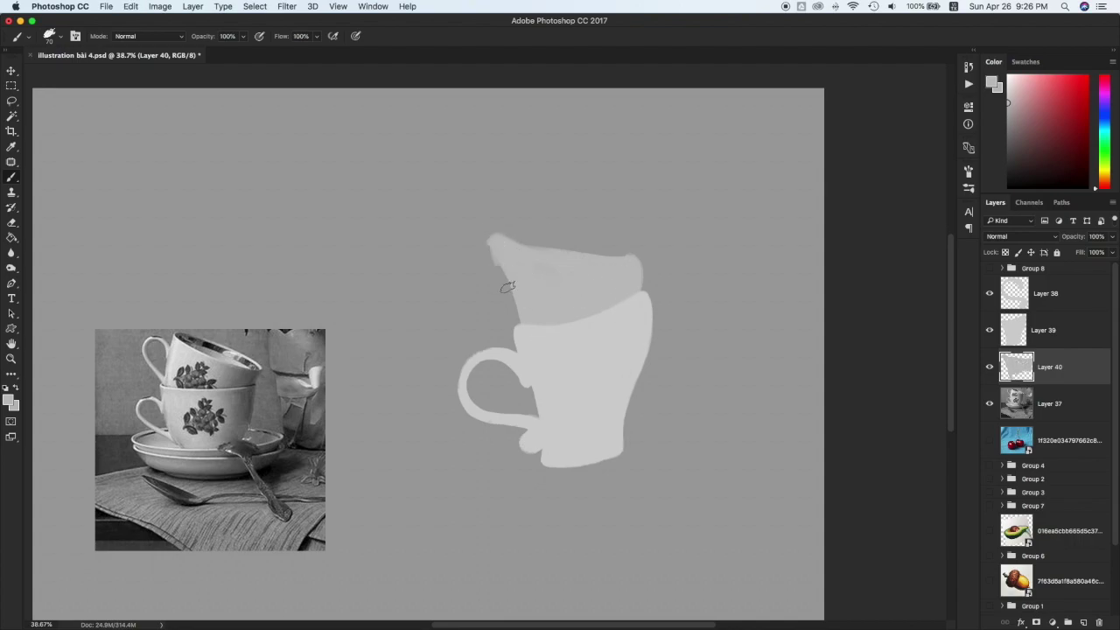
pyautogui.moveTo(497, 241); pyautogui.dragTo(629, 265)
# Erase around the upper cup's left side and rim to shape a clean edge sloping down to the right
pyautogui.press('e')
pyautogui.moveTo(482, 252)
pyautogui.mouseDown()
pyautogui.moveTo(502, 213)
pyautogui.moveTo(492, 260)
pyautogui.moveTo(528, 230)
pyautogui.moveTo(603, 248)
pyautogui.mouseUp()
pyautogui.moveTo(500, 219); pyautogui.dragTo(630, 250)
pyautogui.moveTo(508, 223); pyautogui.dragTo(629, 254)
pyautogui.press('super+z')
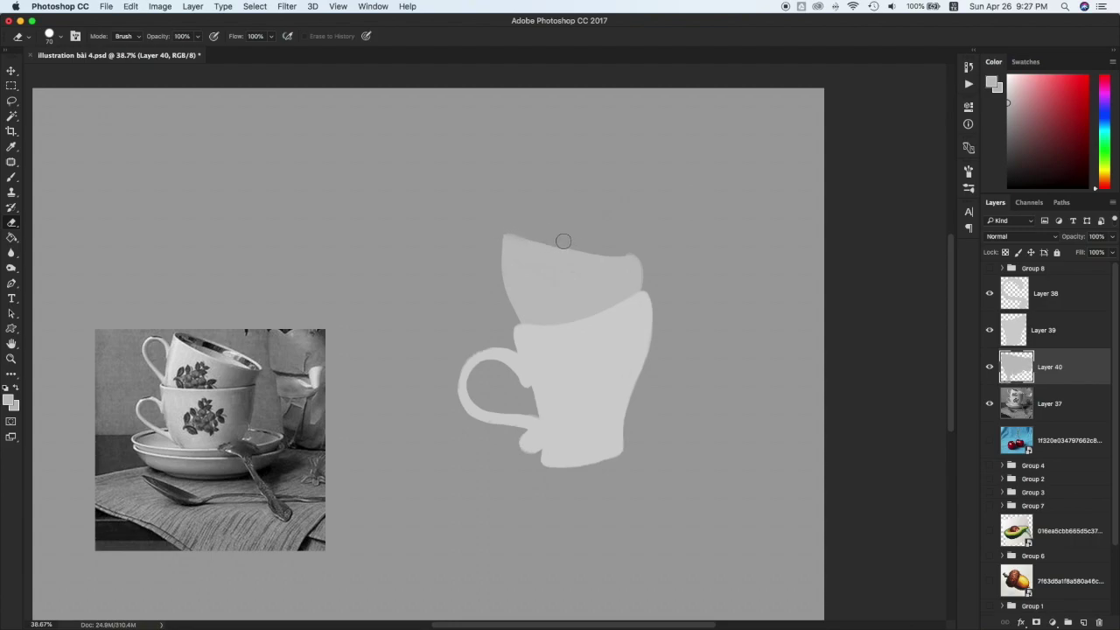
pyautogui.moveTo(513, 219); pyautogui.dragTo(628, 252)
# Add Layer 41 below the upper cup and paint the cup's inside in dark grey above the front rim
pyautogui.click(1051, 396)
pyautogui.press('super+alt+shift+n')
pyautogui.click(1007, 113)
pyautogui.press('b')
pyautogui.moveTo(514, 235); pyautogui.dragTo(634, 261)
pyautogui.click(1006, 126)
pyautogui.press('super+z')
pyautogui.press('super+z')
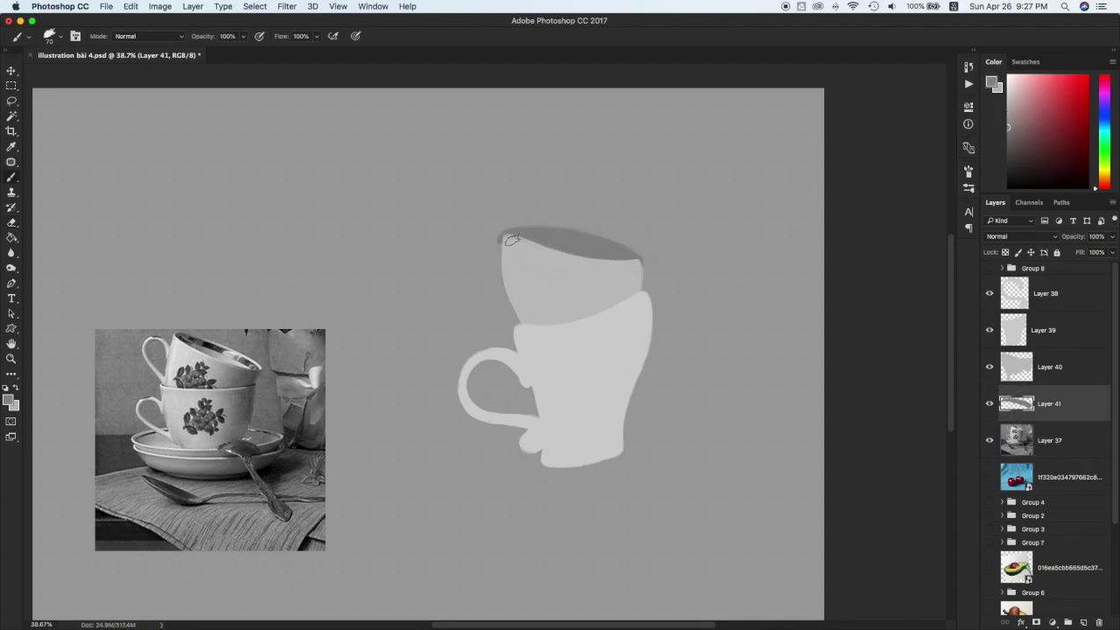
pyautogui.moveTo(537, 231)
pyautogui.mouseDown()
pyautogui.moveTo(594, 226)
pyautogui.moveTo(646, 257)
pyautogui.mouseUp()
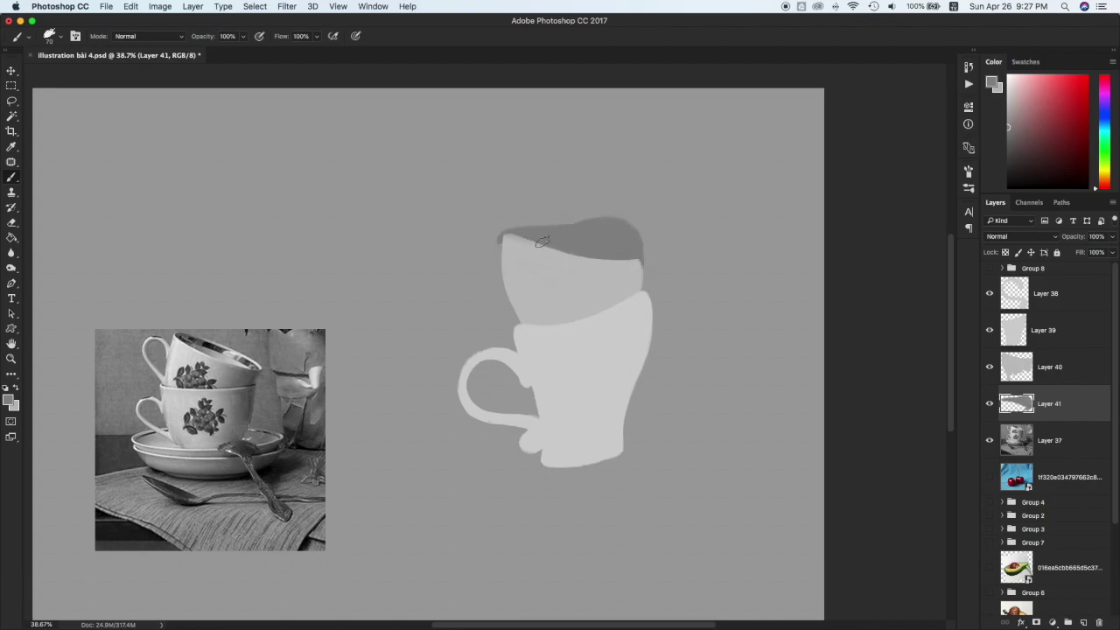
# Erase the upper part of the dark inside on Layer 41 to form a low curved back rim
pyautogui.press('e')
pyautogui.moveTo(495, 237)
pyautogui.mouseDown()
pyautogui.moveTo(583, 216)
pyautogui.moveTo(546, 219)
pyautogui.moveTo(595, 218)
pyautogui.moveTo(655, 246)
pyautogui.moveTo(651, 238)
pyautogui.mouseUp()
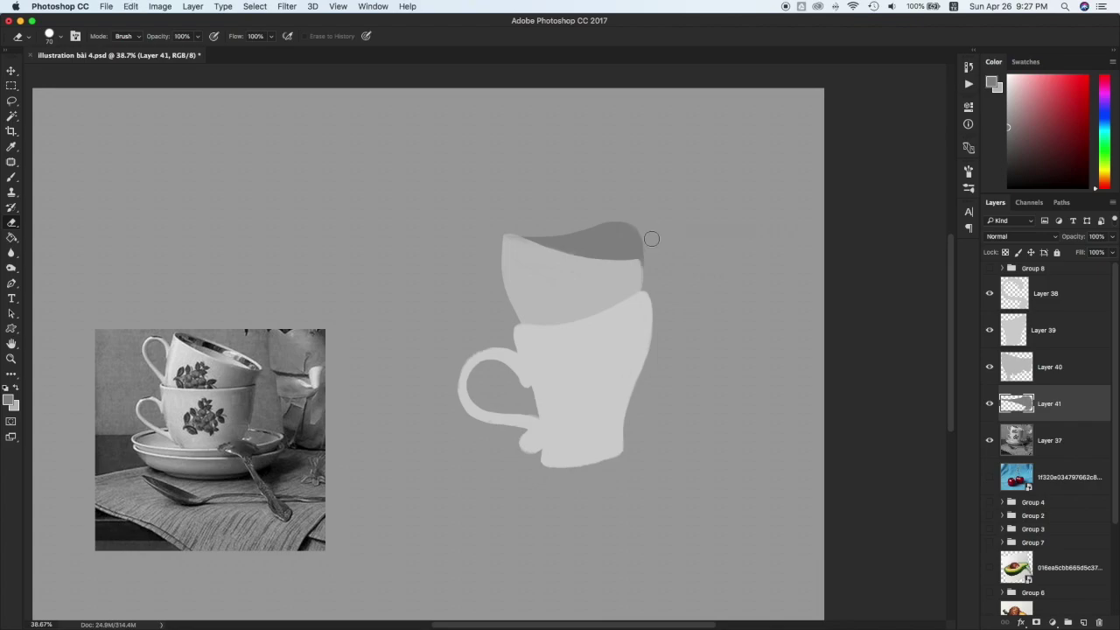
pyautogui.moveTo(554, 227)
pyautogui.mouseDown()
pyautogui.moveTo(628, 230)
pyautogui.moveTo(652, 250)
pyautogui.mouseUp()
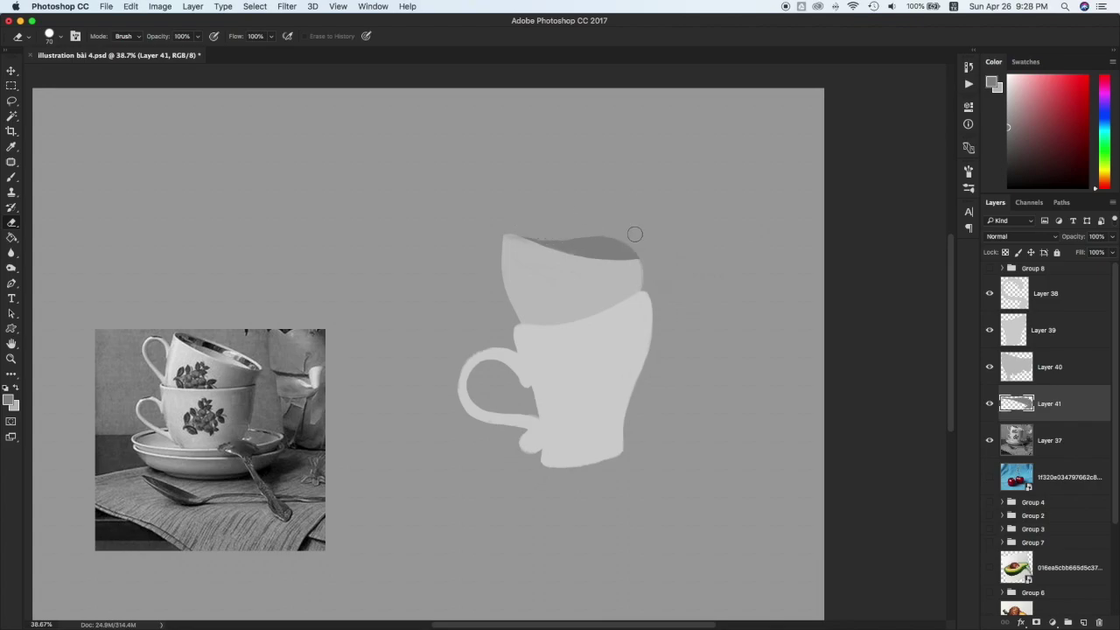
# Add Layer 42 above Layer 41 and paint a dark grey patch behind the stacked cups with a size 80 brush
pyautogui.click(1083, 621)
pyautogui.press('b')
pyautogui.click(549, 329)
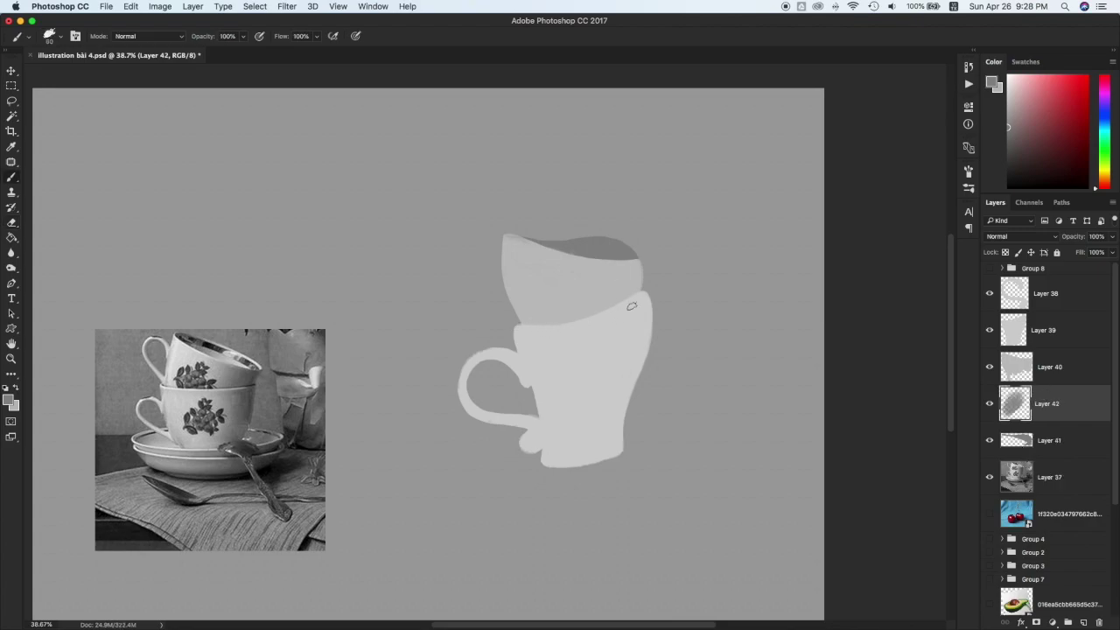
# Select the upper cup and its inside, Layers 40 and 41, and scale them down slightly while repositioning them
pyautogui.keyDown('super'); pyautogui.click(612, 296); pyautogui.keyUp('super')
pyautogui.keyDown('shift'); pyautogui.keyDown('super'); pyautogui.click(633, 254); pyautogui.keyUp('super'); pyautogui.keyUp('shift')
pyautogui.press('super+t')
pyautogui.moveTo(641, 235); pyautogui.dragTo(637, 238)
pyautogui.moveTo(614, 292); pyautogui.dragTo(628, 265)
pyautogui.press('Return')
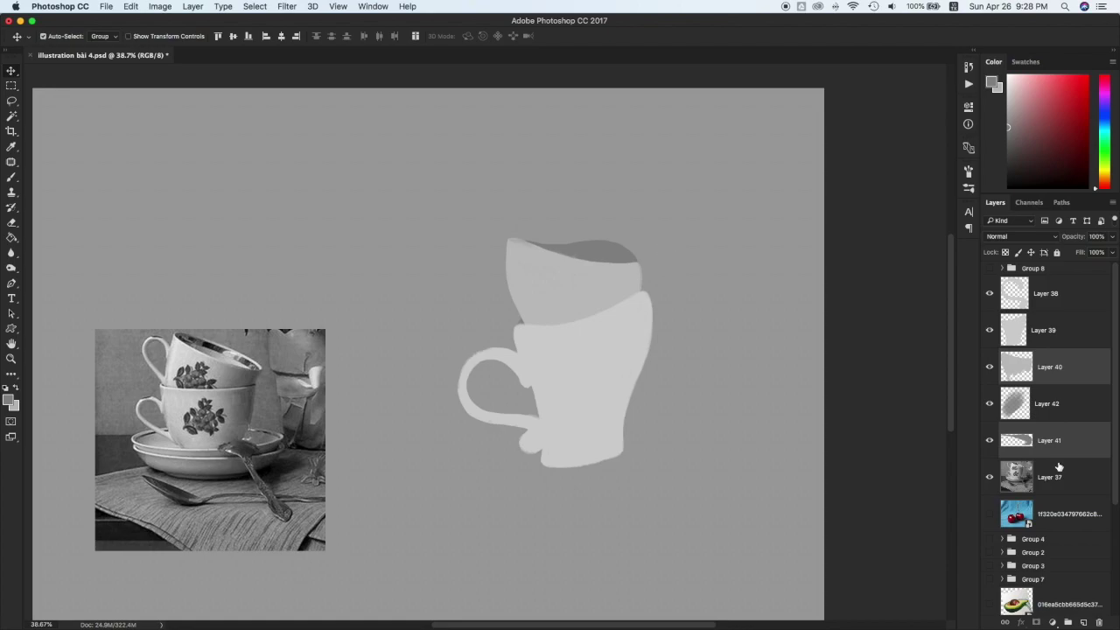
# Extend the dark grey patch on Layer 42 across the joint between the two cups
pyautogui.click(1057, 405)
pyautogui.press('b')
pyautogui.moveTo(523, 324); pyautogui.dragTo(656, 301)
# Paint a thin light rim around the upper cup's opening on Layers 40 and 41, with Layer 41's transparent pixels locked
pyautogui.click(1047, 364)
pyautogui.press('e')
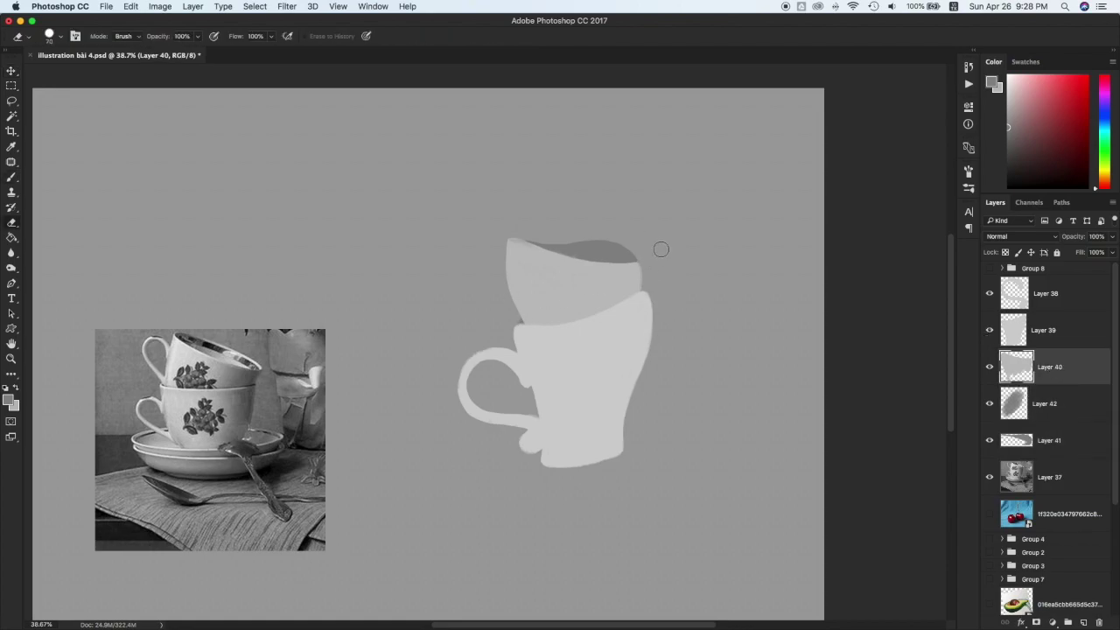
pyautogui.press('b')
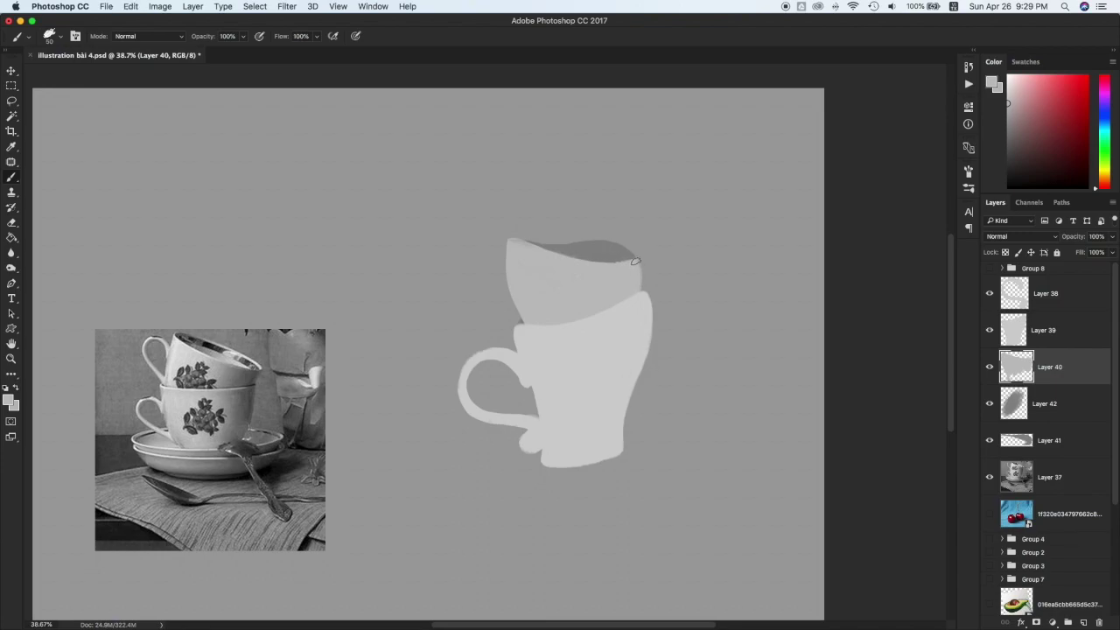
pyautogui.click(1047, 440)
pyautogui.press('/')
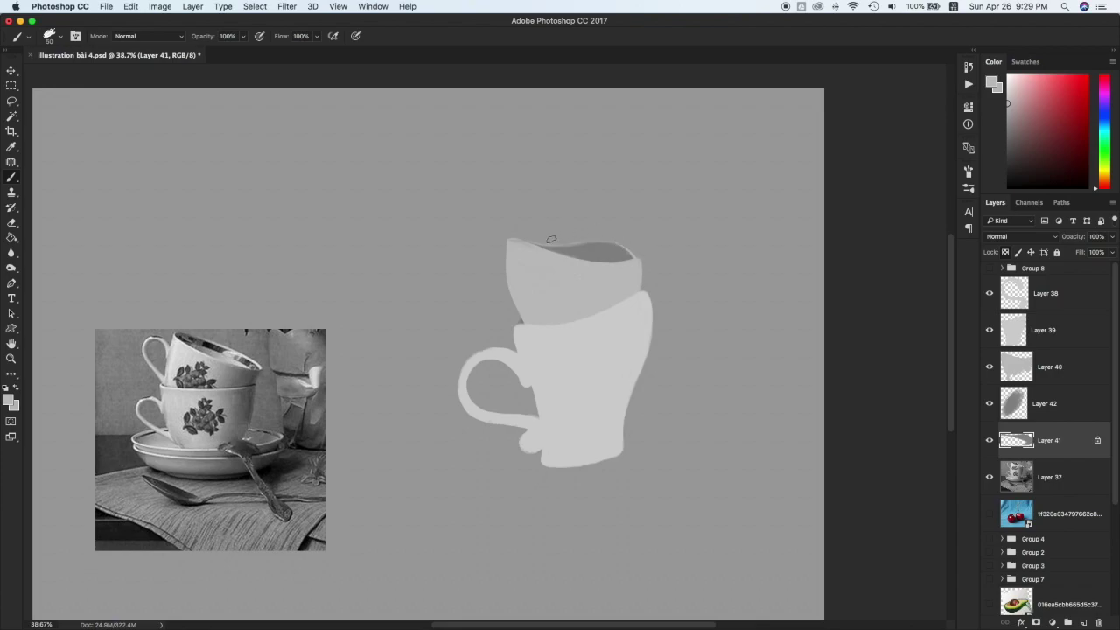
# Finish the upper cup's back rim on Layer 41, and paint its scrolled handle on a new Layer 43 with a size 35 brush
pyautogui.moveTo(571, 240); pyautogui.dragTo(636, 243)
pyautogui.keyDown('super'); pyautogui.click(579, 288); pyautogui.keyUp('super')
pyautogui.press('super+alt+shift+n')
pyautogui.press('[')
pyautogui.press('[')
pyautogui.press('[')
pyautogui.moveTo(504, 252)
pyautogui.mouseDown()
pyautogui.moveTo(498, 304)
pyautogui.moveTo(508, 314)
pyautogui.mouseUp()
pyautogui.press('super+z')
pyautogui.press('super+z')
pyautogui.press('super+z')
pyautogui.press('super+z')
pyautogui.press('super+z')
pyautogui.moveTo(508, 262)
pyautogui.mouseDown()
pyautogui.moveTo(490, 251)
pyautogui.moveTo(503, 301)
pyautogui.moveTo(514, 299)
pyautogui.mouseUp()
pyautogui.click(991, 402)
pyautogui.click(991, 402)
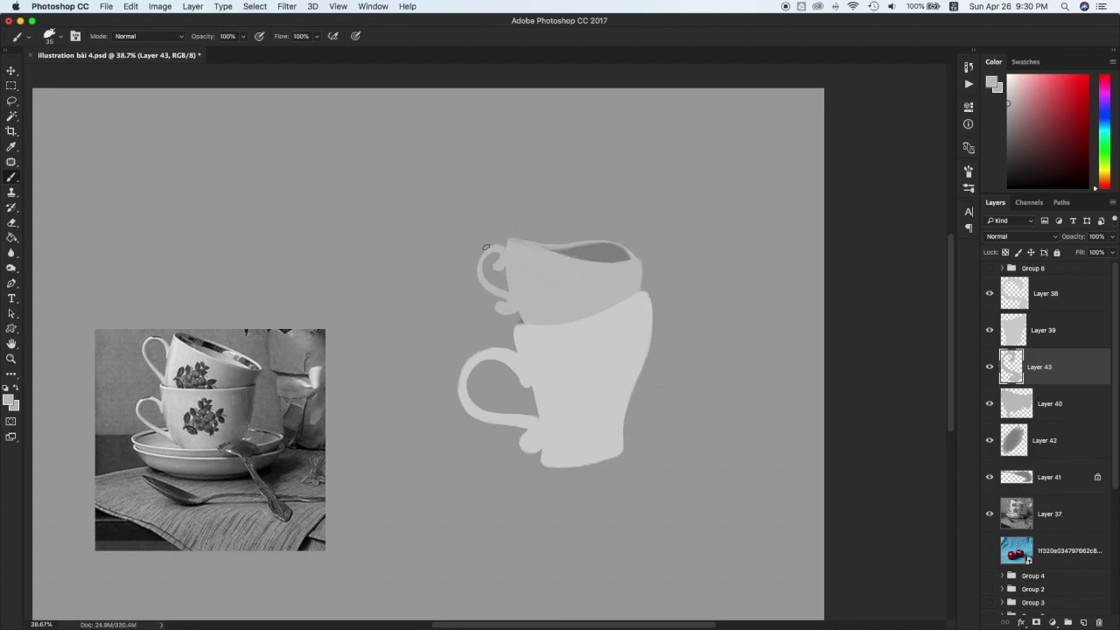
# Add Layer 44 above Layer 37 and rough in a mid-grey patch beneath the lower cup with a larger brush
pyautogui.click(1035, 503)
pyautogui.press('super+alt+shift+n')
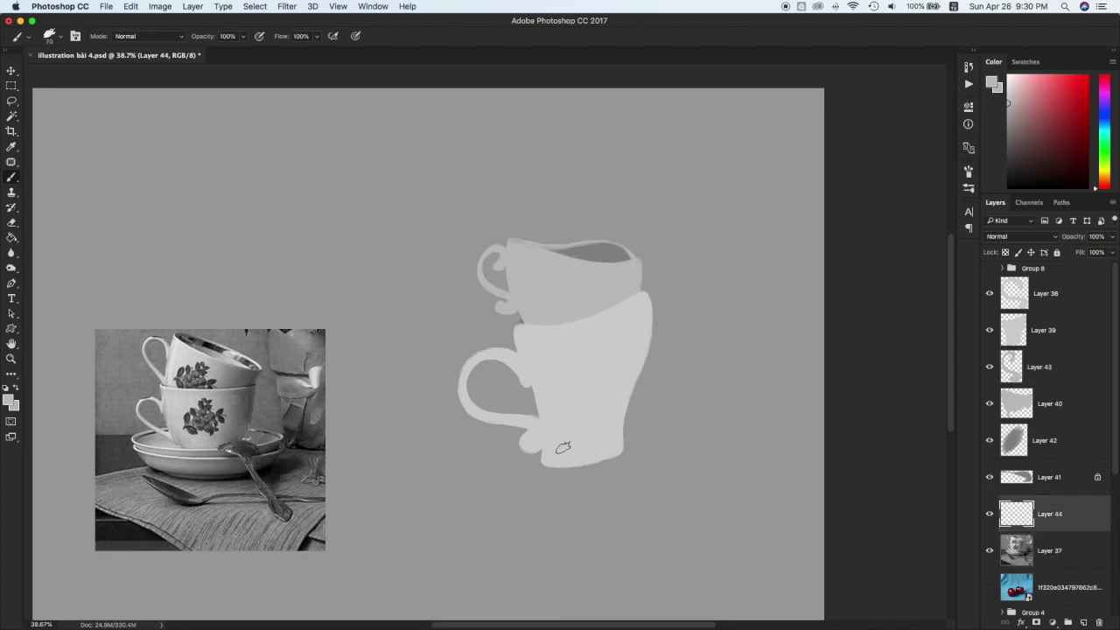
pyautogui.press('d')
pyautogui.press(']')
pyautogui.press(']')
pyautogui.moveTo(541, 446); pyautogui.dragTo(580, 457)
pyautogui.press('super+z')
pyautogui.moveTo(1008, 129); pyautogui.dragTo(996, 119)
pyautogui.moveTo(541, 446); pyautogui.dragTo(603, 452)
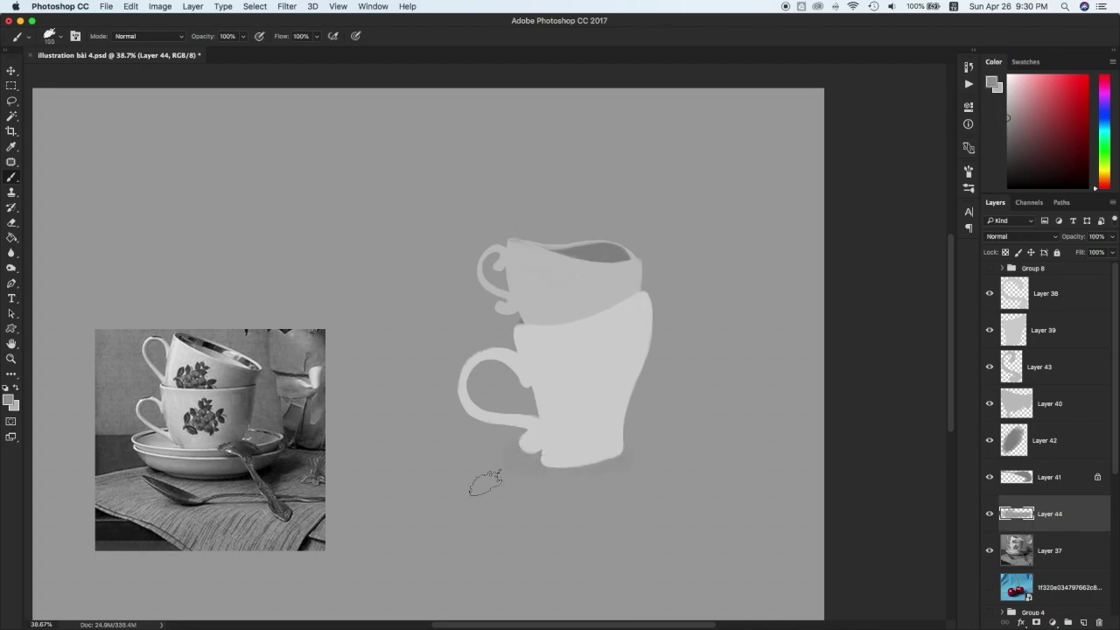
# Repaint the patch on Layer 44 as a dark grey oval saucer around the lower cup's base, refining it with a size 80 brush
pyautogui.press('i')
pyautogui.click(587, 438)
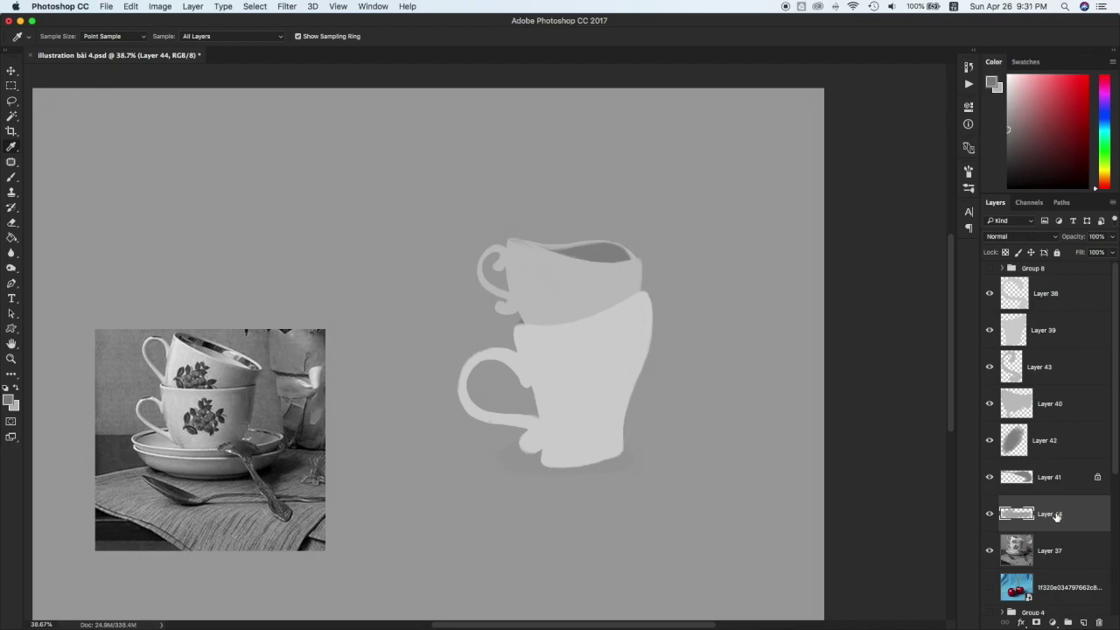
pyautogui.press('b')
pyautogui.moveTo(516, 456)
pyautogui.mouseDown()
pyautogui.moveTo(636, 450)
pyautogui.moveTo(584, 430)
pyautogui.moveTo(577, 459)
pyautogui.mouseUp()
pyautogui.press('super+z')
pyautogui.press('super+z')
pyautogui.moveTo(650, 443)
pyautogui.mouseDown()
pyautogui.moveTo(510, 425)
pyautogui.moveTo(653, 457)
pyautogui.moveTo(651, 447)
pyautogui.mouseUp()
pyautogui.press('[')
pyautogui.press('[')
pyautogui.press('[')
pyautogui.press('[')
pyautogui.press('[')
pyautogui.moveTo(526, 422)
pyautogui.mouseDown()
pyautogui.moveTo(525, 471)
pyautogui.moveTo(593, 471)
pyautogui.moveTo(510, 465)
pyautogui.mouseUp()
pyautogui.press('super+z')
pyautogui.press('super+z')
pyautogui.moveTo(647, 438)
pyautogui.mouseDown()
pyautogui.moveTo(491, 416)
pyautogui.moveTo(577, 467)
pyautogui.moveTo(653, 444)
pyautogui.mouseUp()
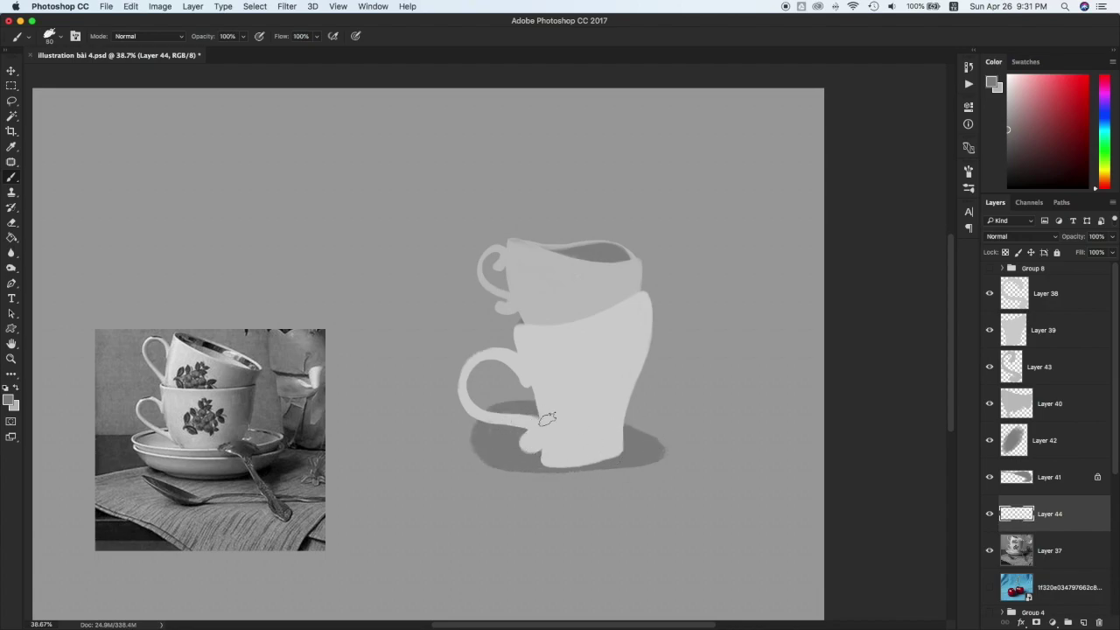
# Trim the dark saucer's outline on Layer 44 into straight facets with a size 70 eraser, and extend its front edge
pyautogui.press('e')
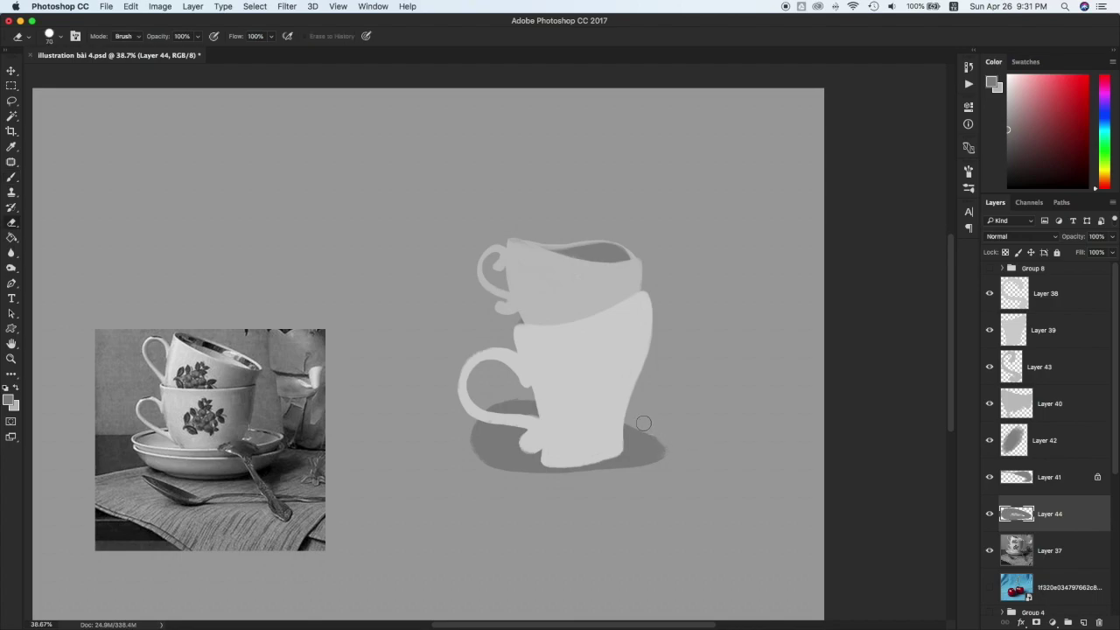
pyautogui.moveTo(658, 434); pyautogui.dragTo(661, 472)
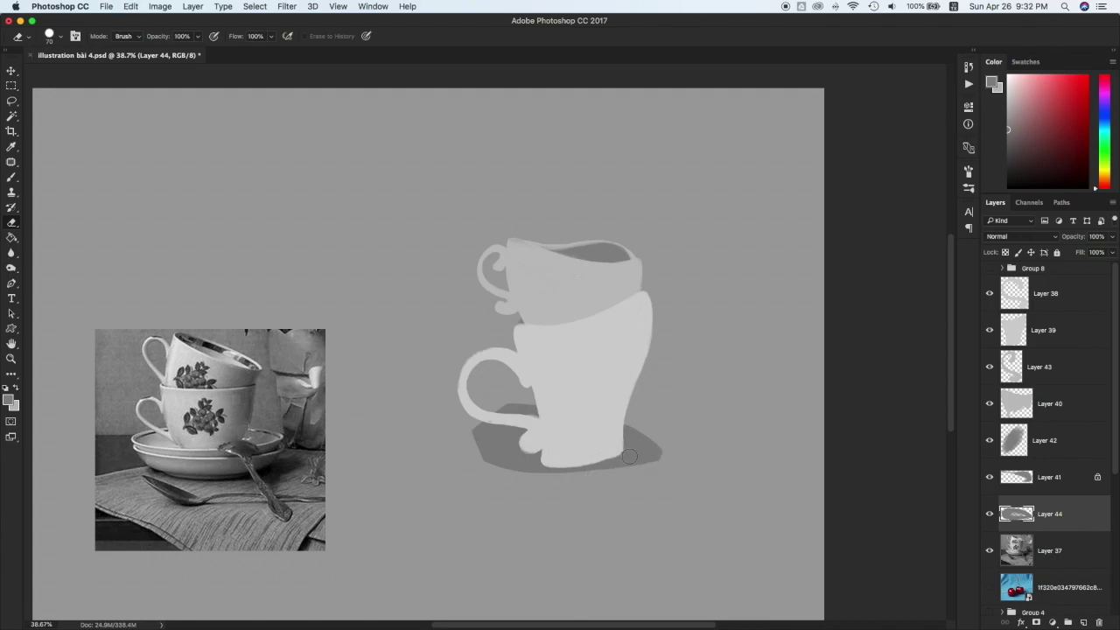
pyautogui.press('super+t')
pyautogui.moveTo(471, 472)
pyautogui.mouseDown()
pyautogui.moveTo(470, 493)
pyautogui.moveTo(582, 490)
pyautogui.mouseUp()
pyautogui.press('Return')
pyautogui.press('super+z')
pyautogui.moveTo(501, 486); pyautogui.dragTo(631, 475)
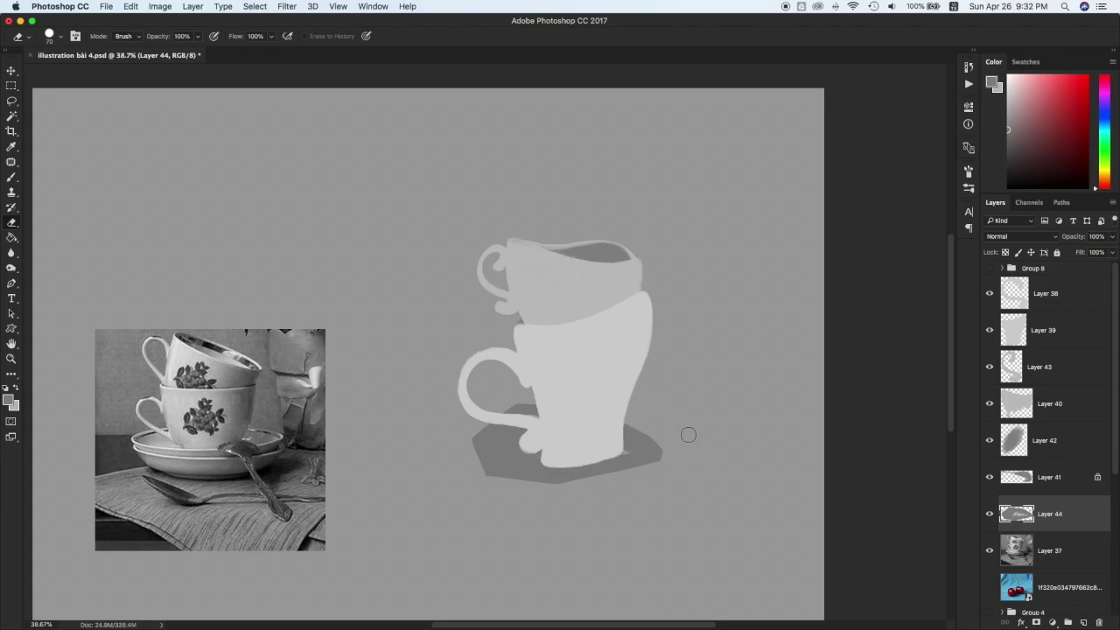
# Widen the faceted saucer toward the handle side with Free Transform
pyautogui.press('v')
pyautogui.hotkey('ctrl', 't')
pyautogui.moveTo(654, 440)
pyautogui.mouseDown()
pyautogui.moveTo(679, 435)
pyautogui.moveTo(658, 435)
pyautogui.mouseUp()
pyautogui.press('Return')
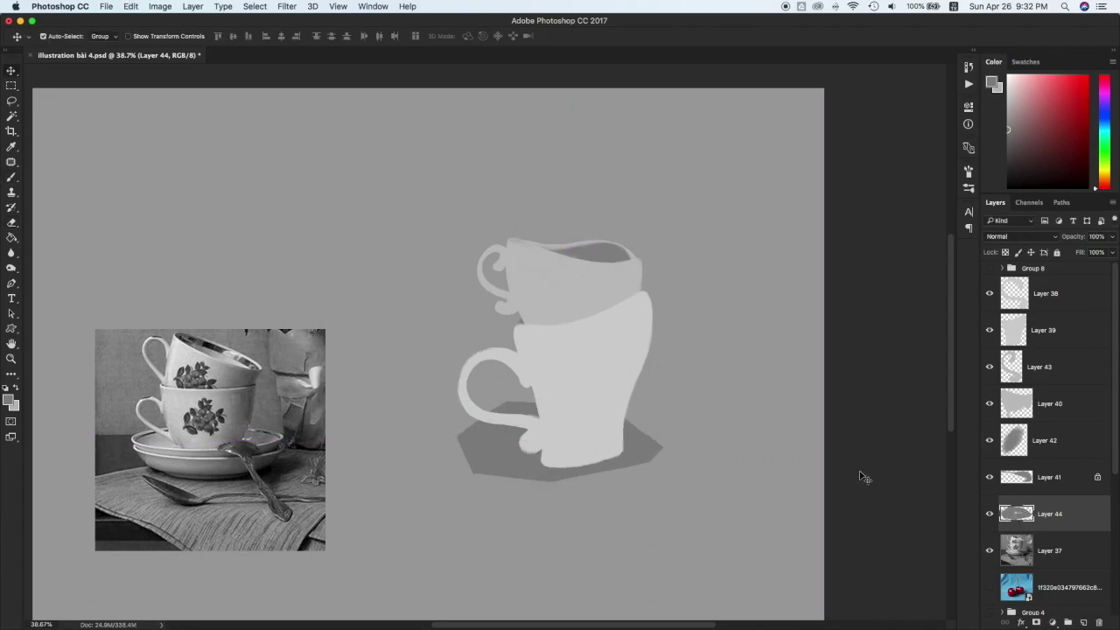
# Add Layer 45 above Layer 44 and paint a light grey rim in straight segments along the saucer's front edge
pyautogui.press('b')
pyautogui.hotkey('ctrl', 'shift', 'alt', 'n')
pyautogui.press('e')
pyautogui.press('b')
pyautogui.moveTo(460, 449); pyautogui.dragTo(475, 487)
pyautogui.keyDown('shift'); pyautogui.click(569, 490); pyautogui.keyUp('shift')
pyautogui.press('super+z')
pyautogui.keyDown('shift'); pyautogui.click(543, 492); pyautogui.keyUp('shift')
pyautogui.keyDown('shift'); pyautogui.click(642, 468); pyautogui.keyUp('shift')
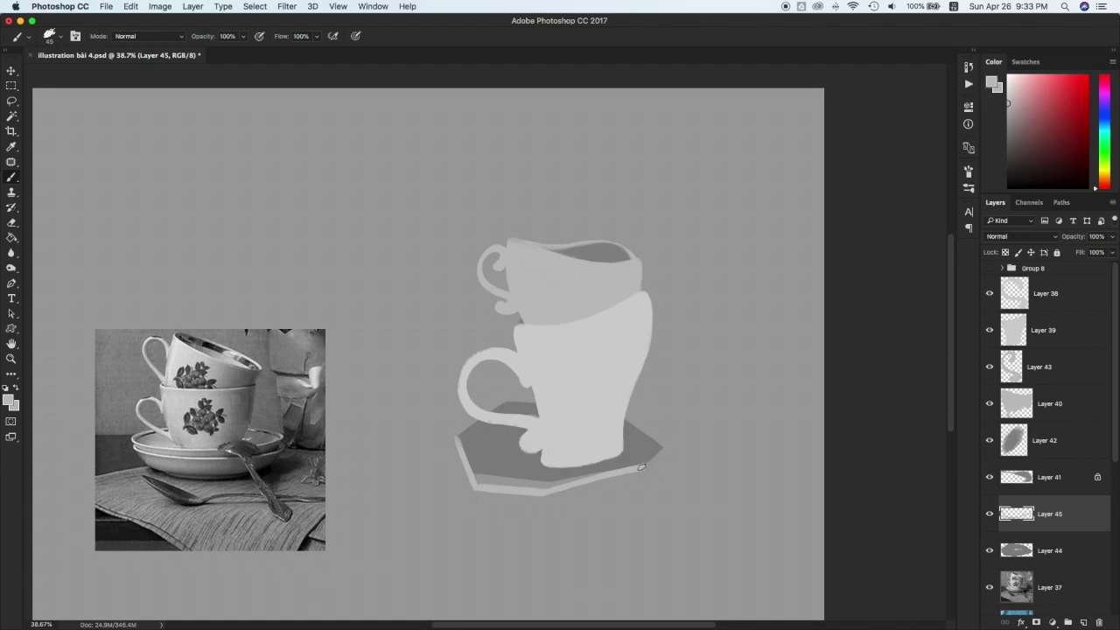
# Thicken the saucer's front rim, complete it around the back edge on Layer 45, and clean its outer edge with the eraser
pyautogui.press('super+z')
pyautogui.moveTo(466, 446)
pyautogui.mouseDown()
pyautogui.moveTo(492, 478)
pyautogui.moveTo(477, 477)
pyautogui.mouseUp()
pyautogui.press('super+z')
pyautogui.moveTo(476, 476)
pyautogui.mouseDown()
pyautogui.moveTo(557, 484)
pyautogui.moveTo(651, 460)
pyautogui.mouseUp()
pyautogui.press('super+z')
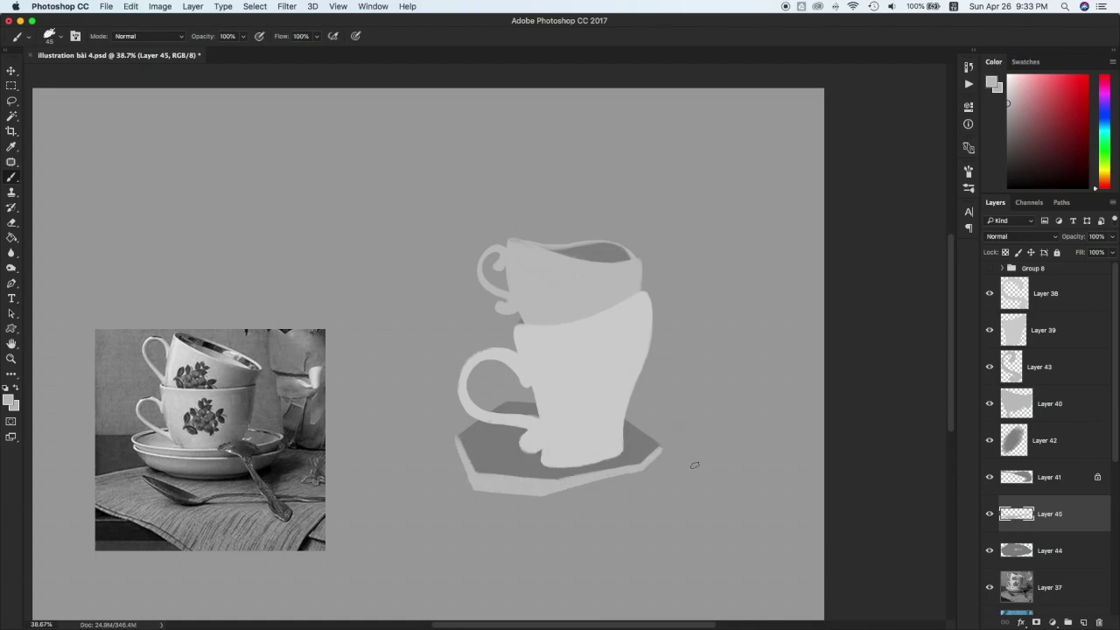
pyautogui.moveTo(504, 402); pyautogui.dragTo(635, 412)
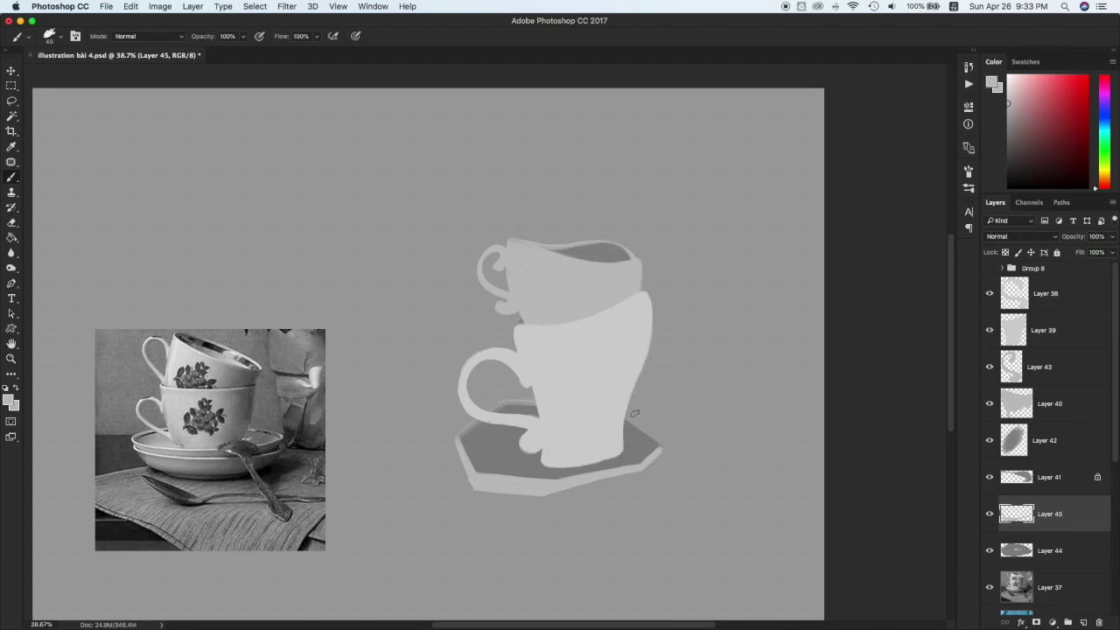
pyautogui.press('e')
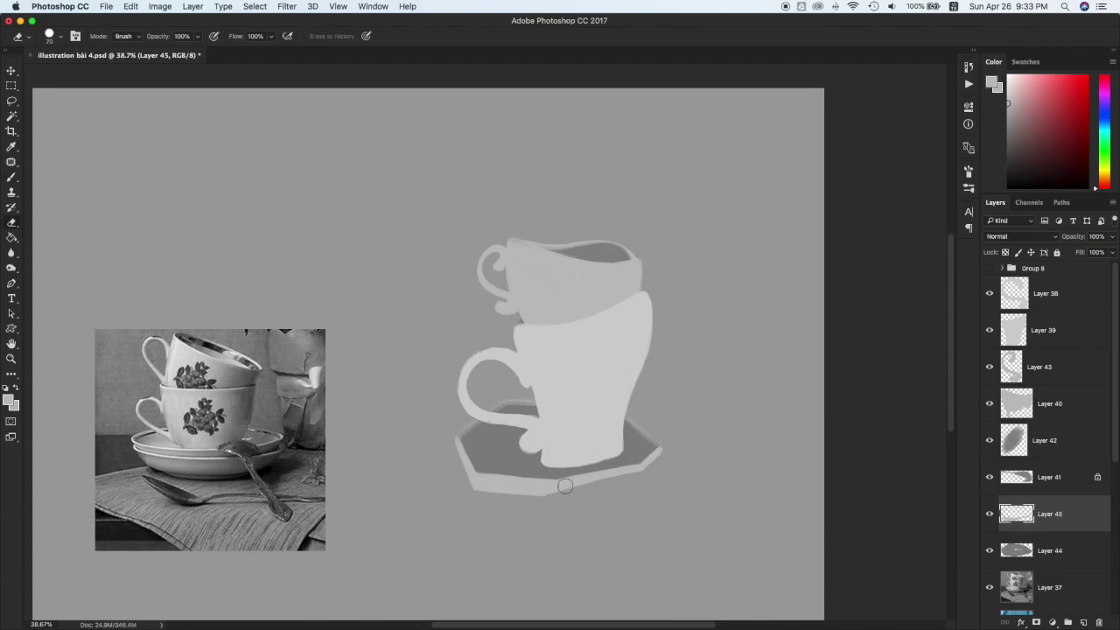
pyautogui.moveTo(471, 490)
pyautogui.mouseDown()
pyautogui.moveTo(592, 521)
pyautogui.moveTo(588, 505)
pyautogui.mouseUp()
pyautogui.press('super+z')
# Shift the saucer base and its rim slightly toward the handle side beneath the cups
pyautogui.press('v')
pyautogui.moveTo(583, 479)
pyautogui.mouseDown()
pyautogui.moveTo(588, 467)
pyautogui.moveTo(603, 480)
pyautogui.moveTo(587, 482)
pyautogui.mouseUp()
pyautogui.moveTo(622, 473); pyautogui.dragTo(610, 473)
pyautogui.click(989, 587)
pyautogui.click(990, 587)
# Select all the cup and saucer layers from Layer 38 down to Layer 44 and lock their transparent pixels
pyautogui.click(590, 381)
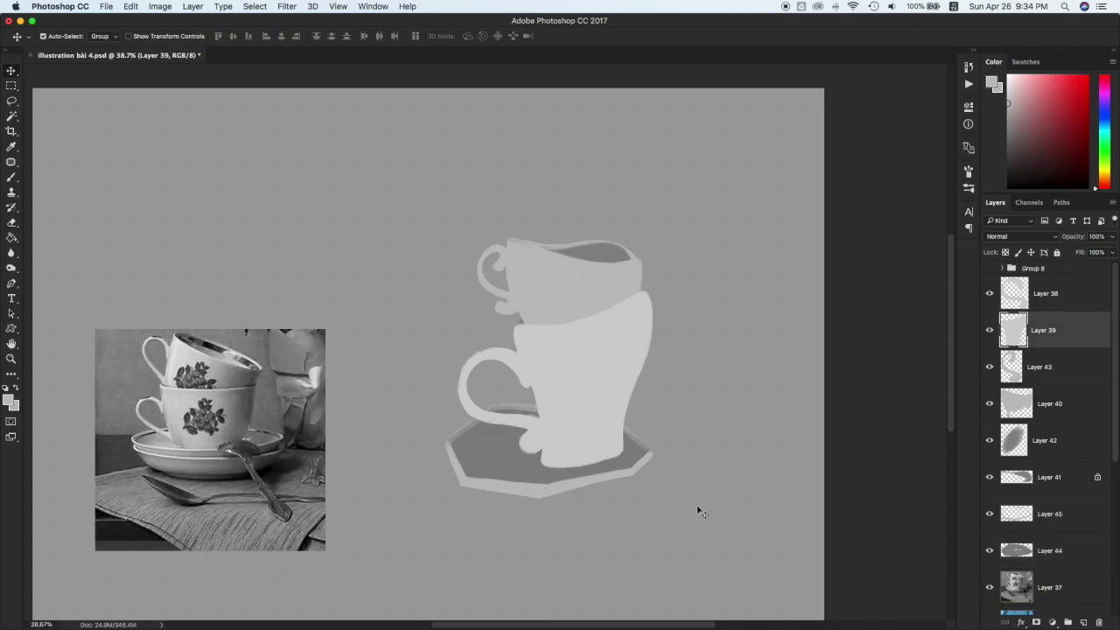
pyautogui.click(500, 475)
pyautogui.keyDown('shift'); pyautogui.click(1036, 280); pyautogui.keyUp('shift')
pyautogui.click(1005, 253)
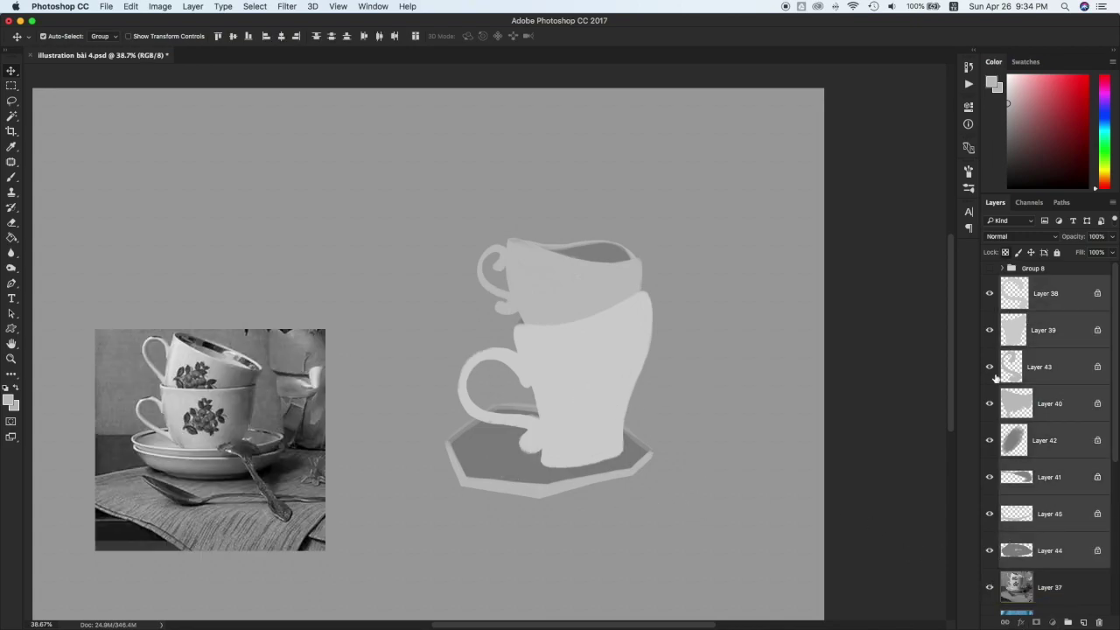
# Shade the side of the lower cup opposite its handle on Layer 39 with slightly darker grey at 30% opacity
pyautogui.click(1041, 403)
pyautogui.click(586, 393)
pyautogui.press('i')
pyautogui.click(586, 393)
pyautogui.click(1007, 106)
pyautogui.press('b')
pyautogui.press('3')
pyautogui.press(']')
pyautogui.press(']')
pyautogui.press(']')
pyautogui.press(']')
pyautogui.press(']')
pyautogui.press(']')
pyautogui.press(']')
pyautogui.moveTo(636, 318)
pyautogui.mouseDown()
pyautogui.moveTo(620, 429)
pyautogui.moveTo(597, 455)
pyautogui.mouseUp()
pyautogui.press(']')
pyautogui.press(']')
pyautogui.moveTo(624, 390); pyautogui.dragTo(598, 435)
pyautogui.moveTo(626, 361); pyautogui.dragTo(595, 404)
pyautogui.moveTo(646, 375)
pyautogui.mouseDown()
pyautogui.moveTo(619, 449)
pyautogui.moveTo(656, 362)
pyautogui.moveTo(629, 427)
pyautogui.moveTo(622, 380)
pyautogui.moveTo(598, 430)
pyautogui.mouseUp()
pyautogui.press('[')
pyautogui.press('[')
pyautogui.press('[')
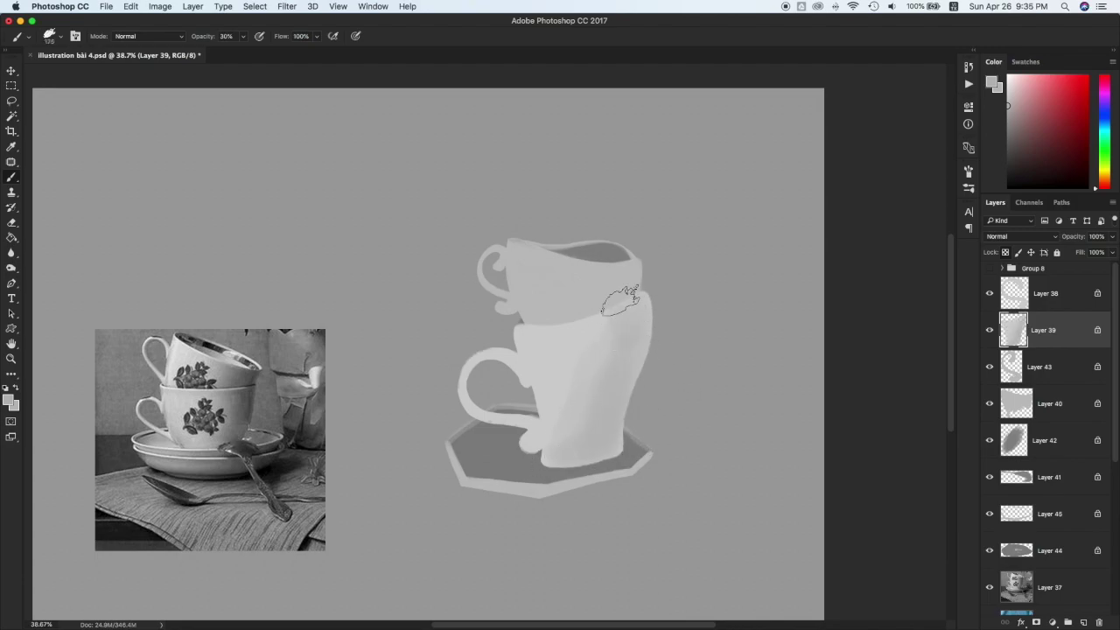
# Shade the upper cup on Layer 40 and the lower cup on Layer 39 with mid-grey and a size 250 brush at 30% opacity
pyautogui.click(1039, 398)
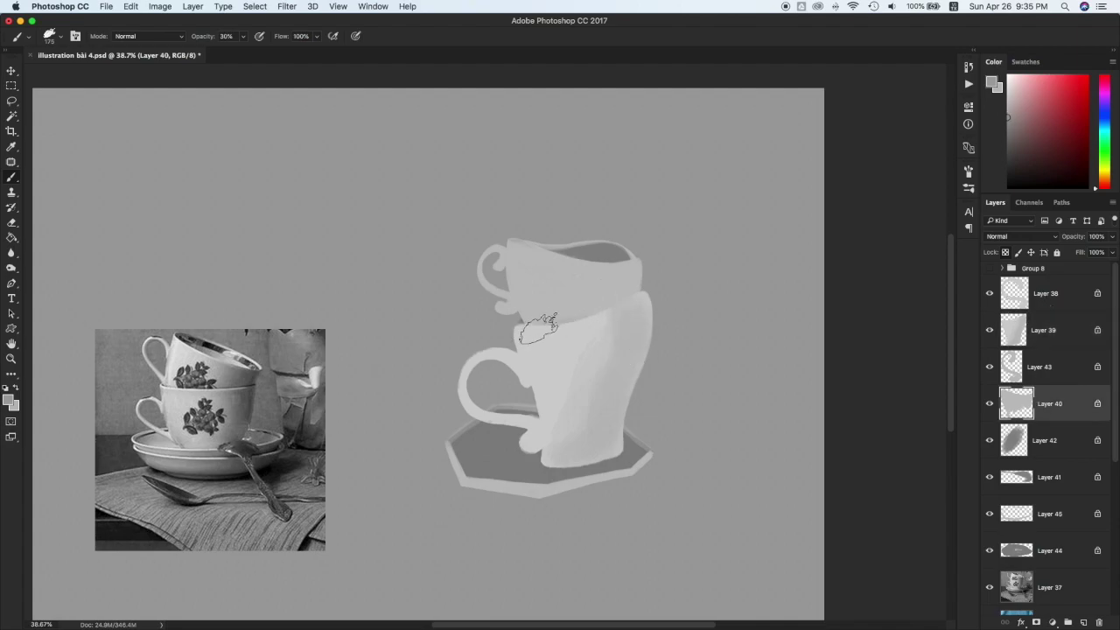
pyautogui.press(']')
pyautogui.press(']')
pyautogui.moveTo(601, 265); pyautogui.dragTo(594, 292)
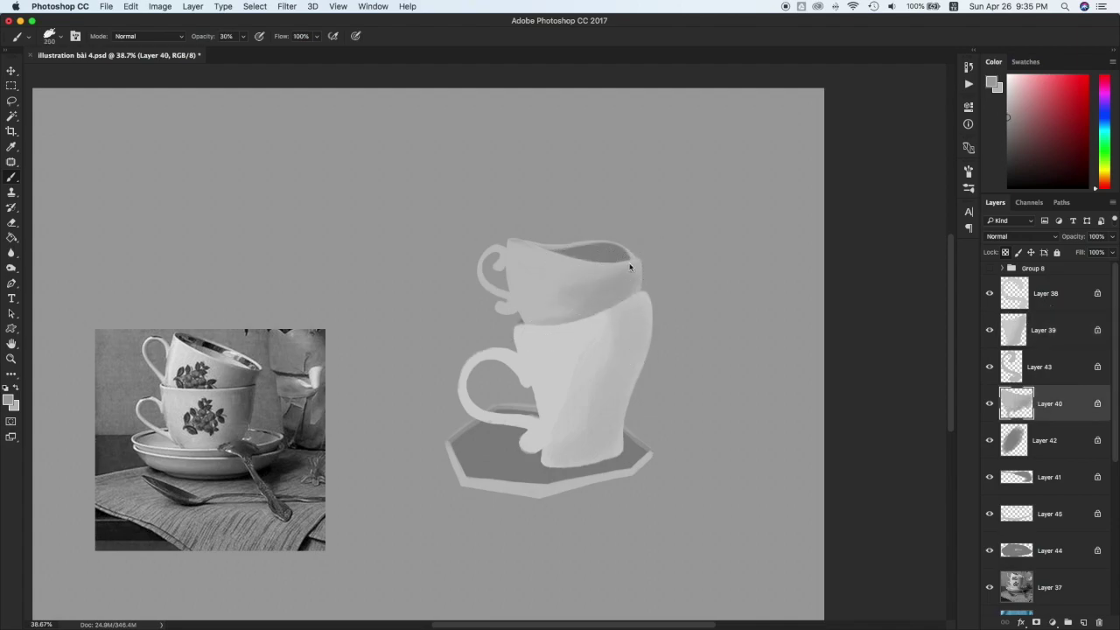
pyautogui.click(1041, 341)
pyautogui.moveTo(629, 389)
pyautogui.mouseDown()
pyautogui.moveTo(624, 407)
pyautogui.moveTo(585, 427)
pyautogui.mouseUp()
pyautogui.moveTo(633, 295); pyautogui.dragTo(637, 326)
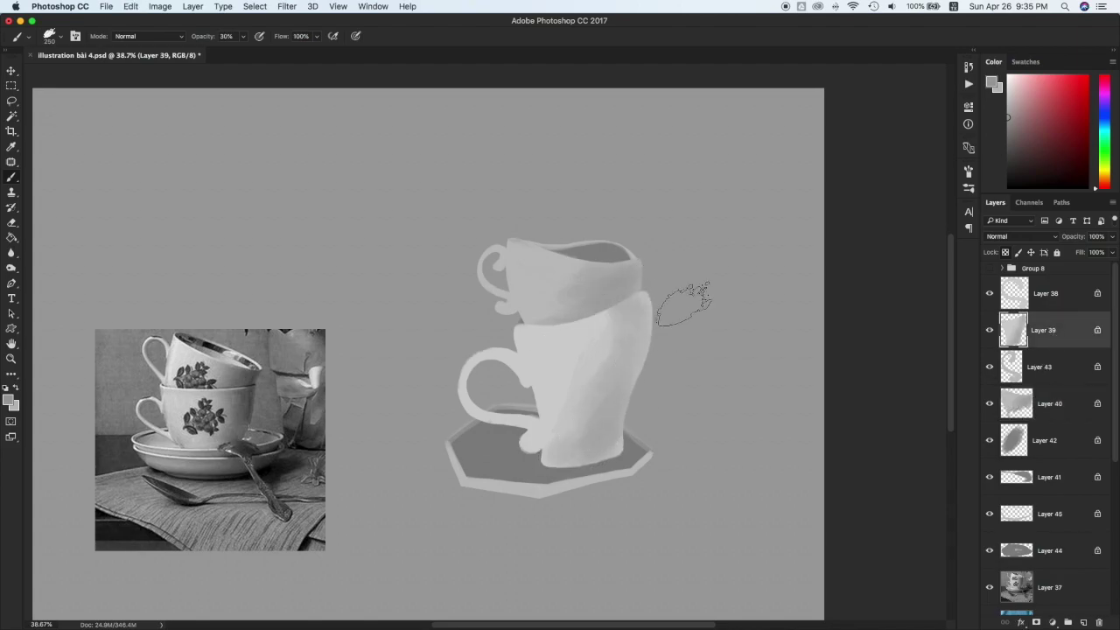
# Shade the lower cup's handle on Layer 38 and the upper handle on Layer 43 with mid-grey and smaller brushes
pyautogui.keyDown('super'); pyautogui.click(516, 355); pyautogui.keyUp('super')
pyautogui.press('[')
pyautogui.press('[')
pyautogui.press('[')
pyautogui.press('[')
pyautogui.press('[')
pyautogui.press('[')
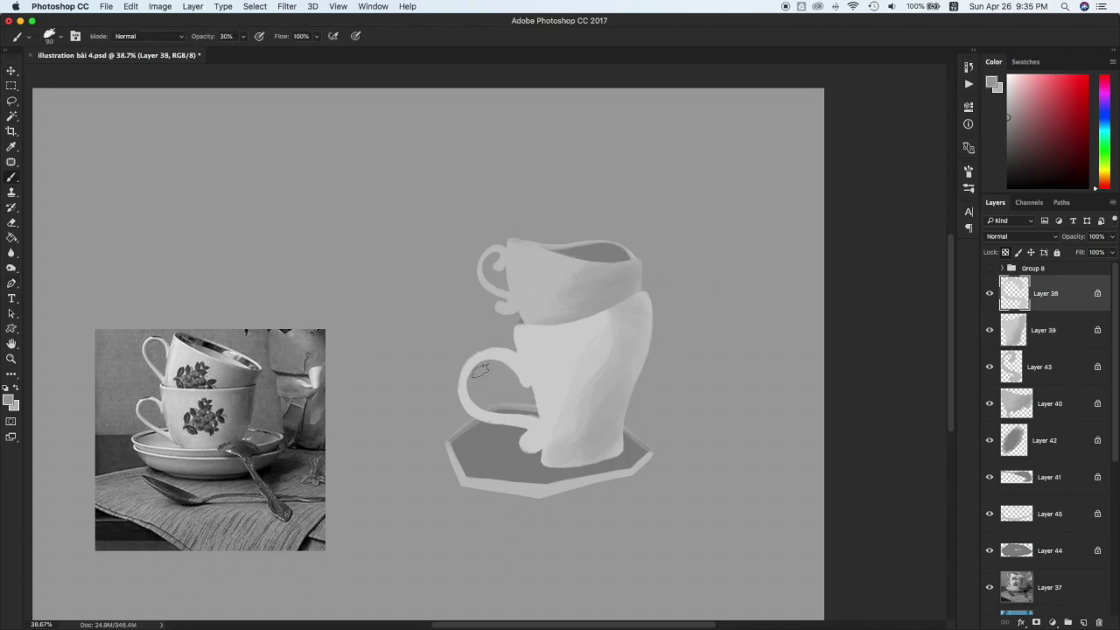
pyautogui.moveTo(504, 366)
pyautogui.mouseDown()
pyautogui.moveTo(534, 392)
pyautogui.moveTo(476, 426)
pyautogui.moveTo(503, 408)
pyautogui.moveTo(471, 381)
pyautogui.moveTo(482, 400)
pyautogui.moveTo(476, 371)
pyautogui.mouseUp()
pyautogui.moveTo(525, 443); pyautogui.dragTo(537, 438)
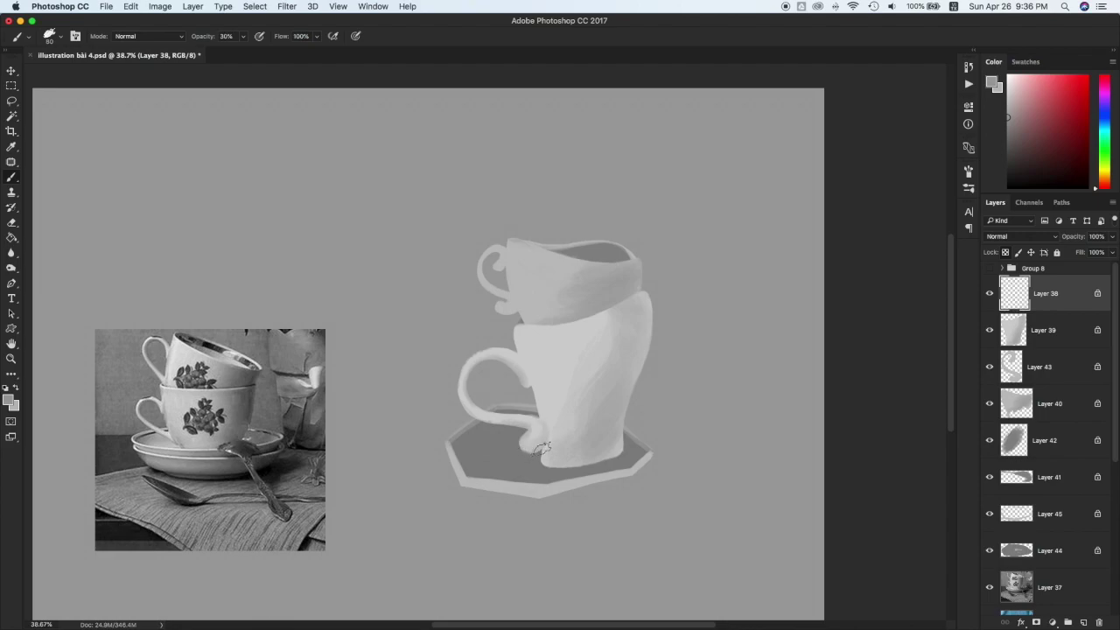
pyautogui.click(1042, 371)
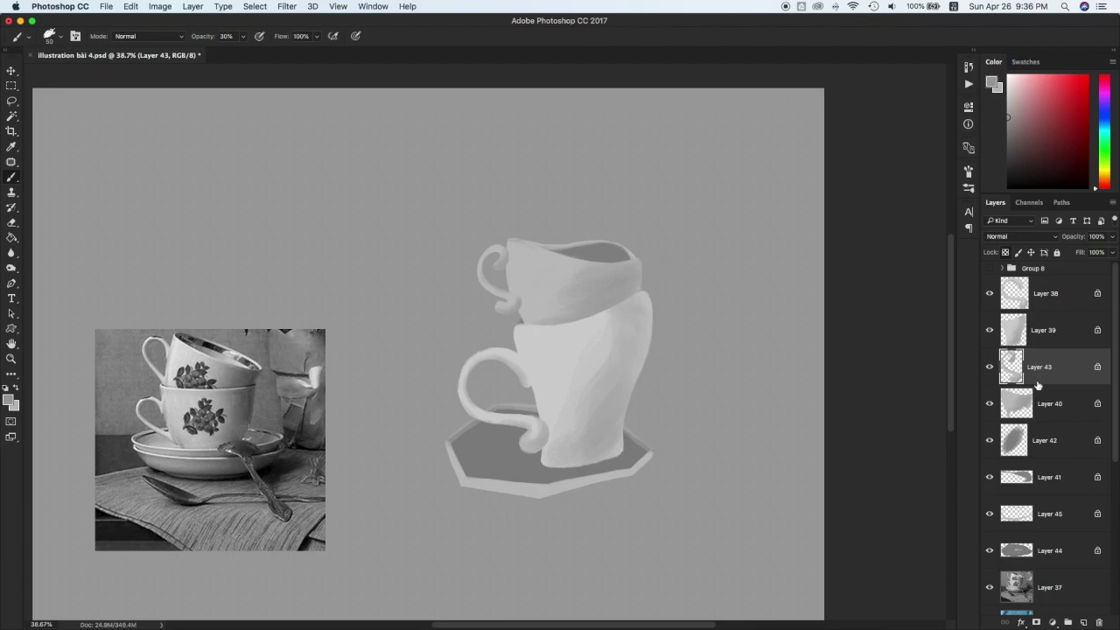
# Deepen the shadows on the upper cup's lower edge and both handles with a darker grey, working on Layers 40, 43 and 38
pyautogui.click(1046, 406)
pyautogui.click(1008, 129)
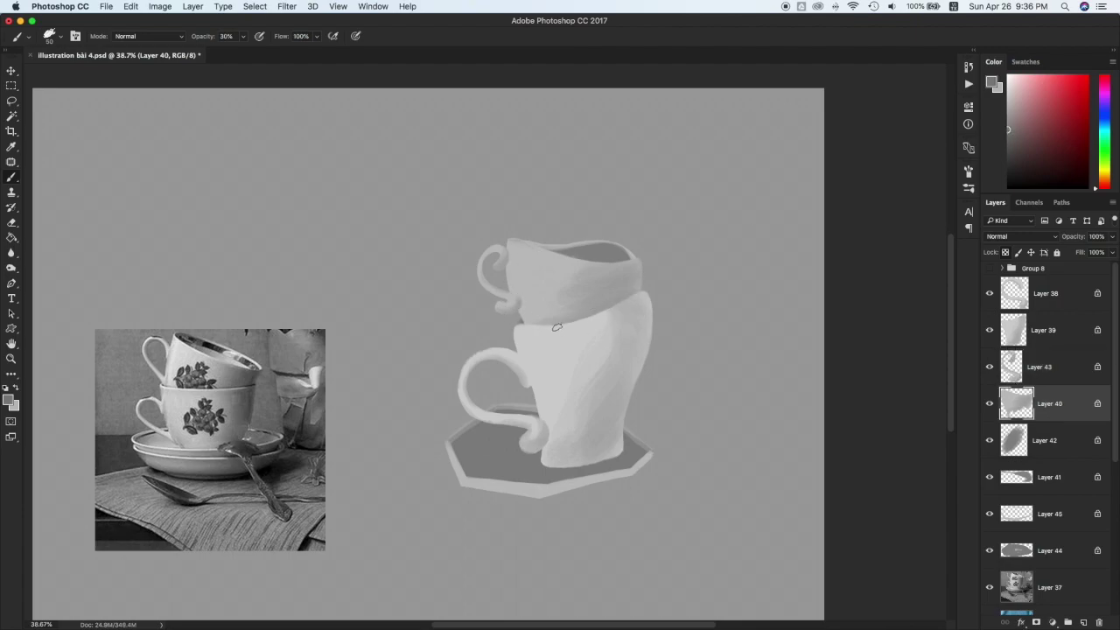
pyautogui.click(1035, 375)
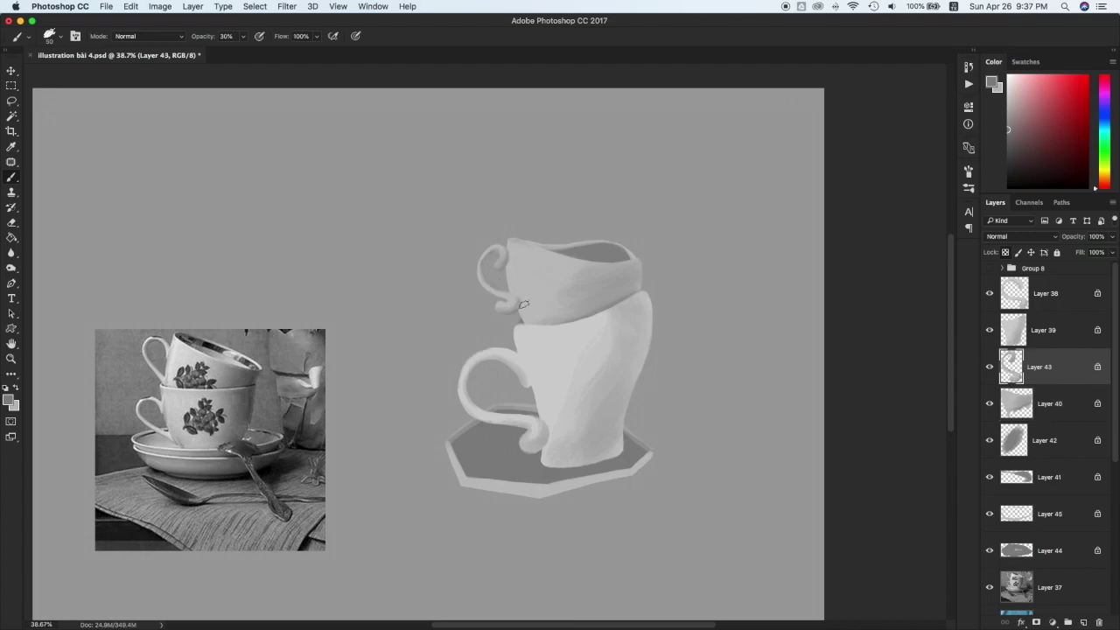
pyautogui.click(1039, 295)
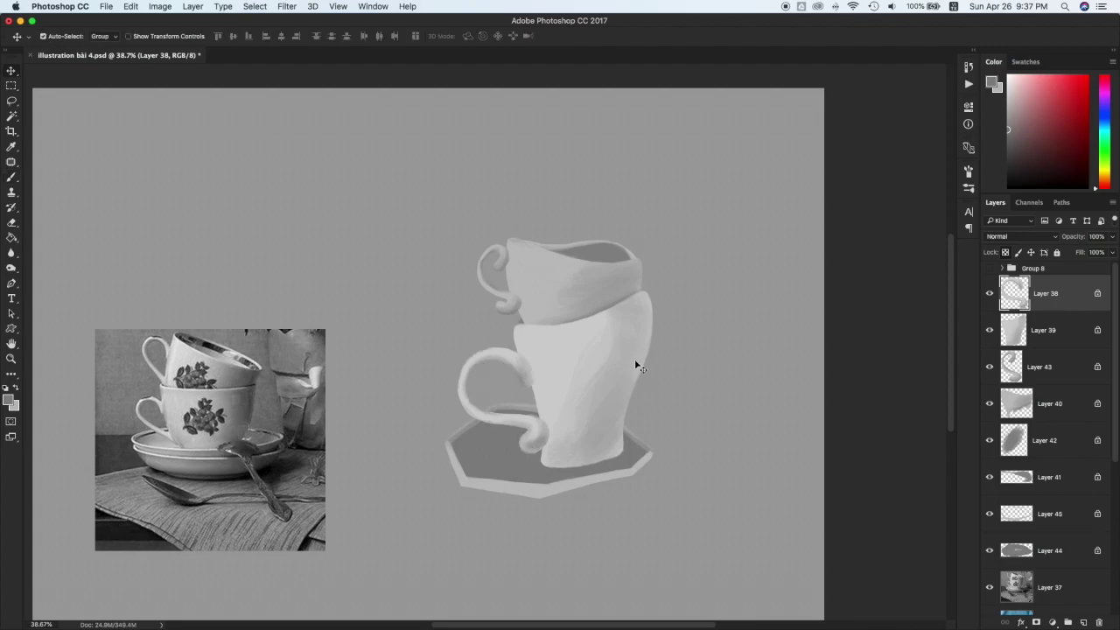
# Brush light grey over the saucer's surface on Layer 44 with a size 250 brush at 40% opacity
pyautogui.keyDown('super'); pyautogui.click(523, 448); pyautogui.keyUp('super')
pyautogui.press(']')
pyautogui.press(']')
pyautogui.press(']')
pyautogui.press(']')
pyautogui.press(']')
pyautogui.press(']')
pyautogui.press(']')
pyautogui.press(']')
pyautogui.press(']')
pyautogui.press(']')
pyautogui.press('x')
pyautogui.moveTo(472, 441)
pyautogui.mouseDown()
pyautogui.moveTo(545, 420)
pyautogui.moveTo(483, 430)
pyautogui.mouseUp()
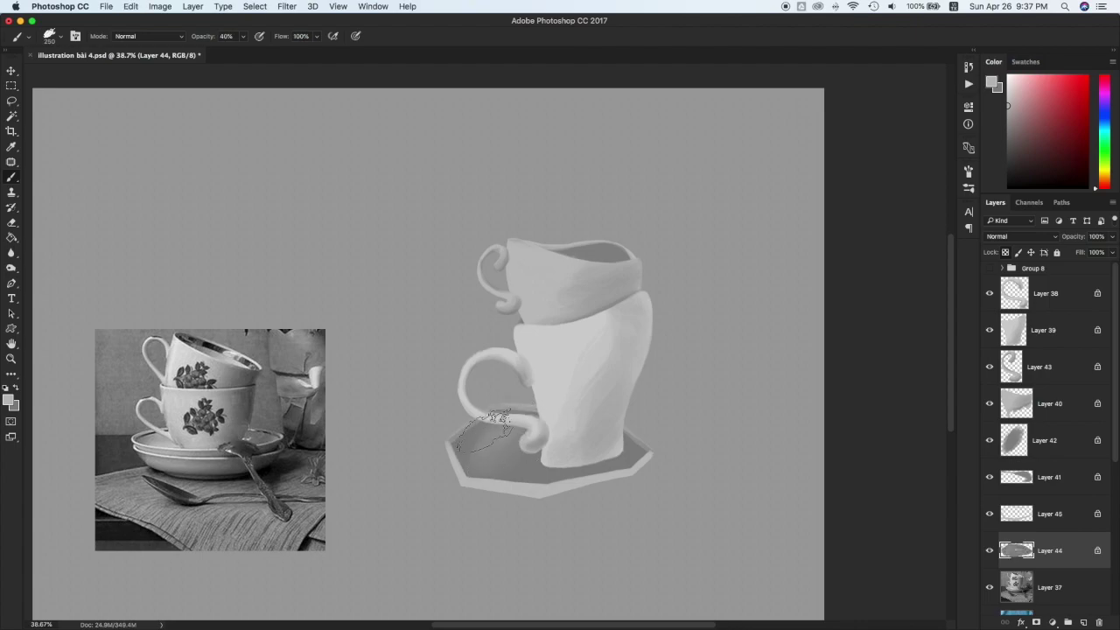
# Lighten the inside of the upper cup on Layer 41 with light grey at 40% opacity
pyautogui.press('v')
pyautogui.click(609, 258)
pyautogui.press('b')
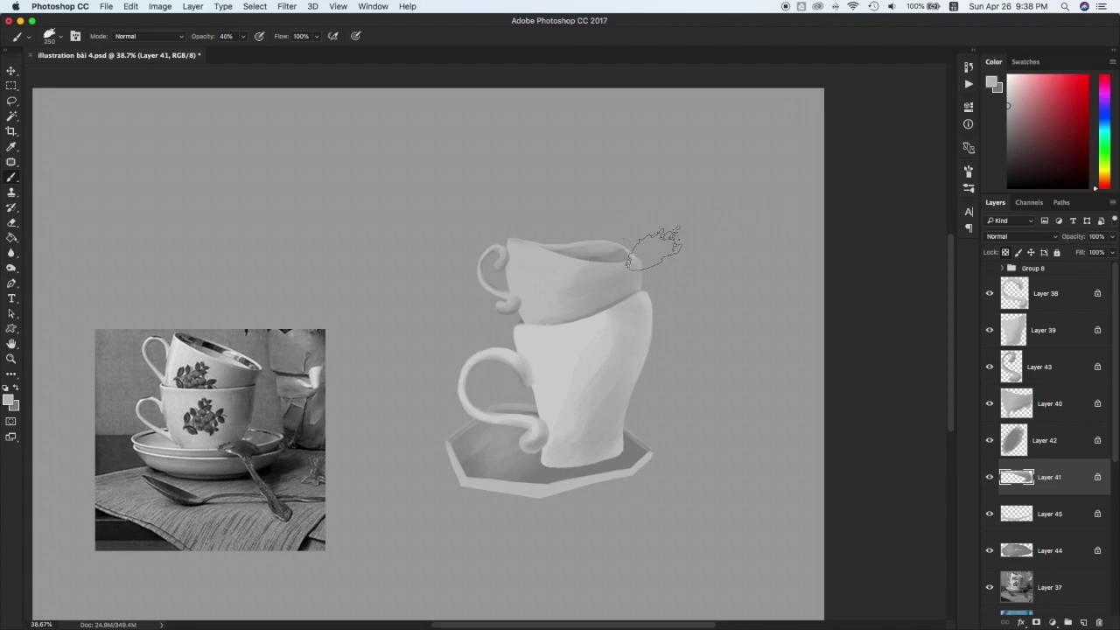
# Darken the upper cup's inside on Layer 41 and its shaded outer side on Layer 40 with dark grey and a size 175 brush
pyautogui.click(1009, 133)
pyautogui.press('[')
pyautogui.press('[')
pyautogui.click(1047, 444)
pyautogui.keyDown('super'); pyautogui.click(617, 264); pyautogui.keyUp('super')
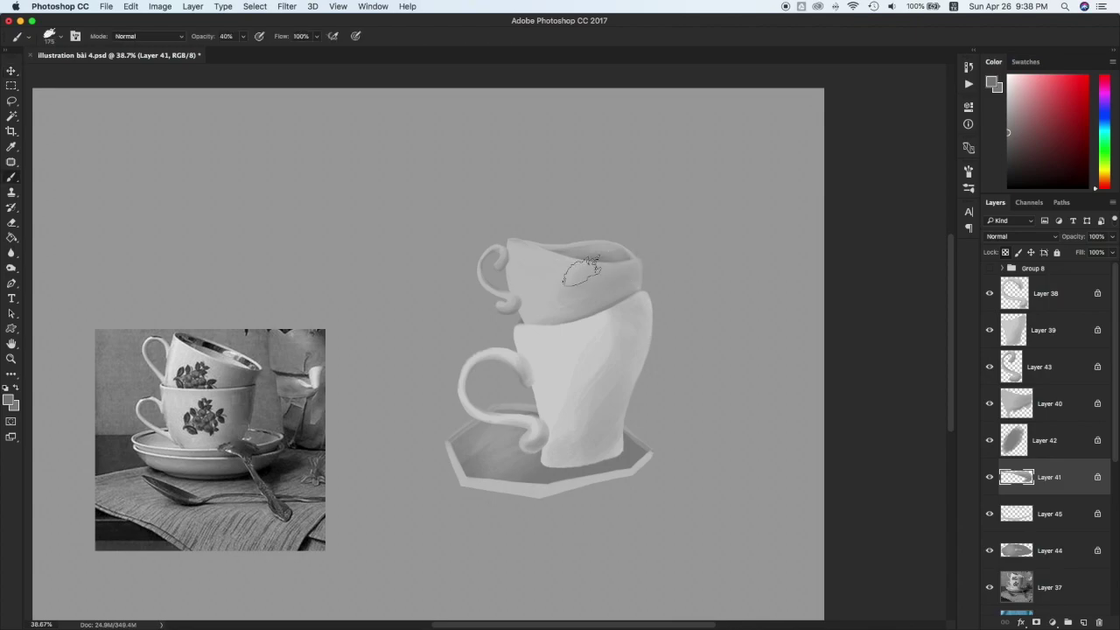
pyautogui.keyDown('super'); pyautogui.click(592, 305); pyautogui.keyUp('super')
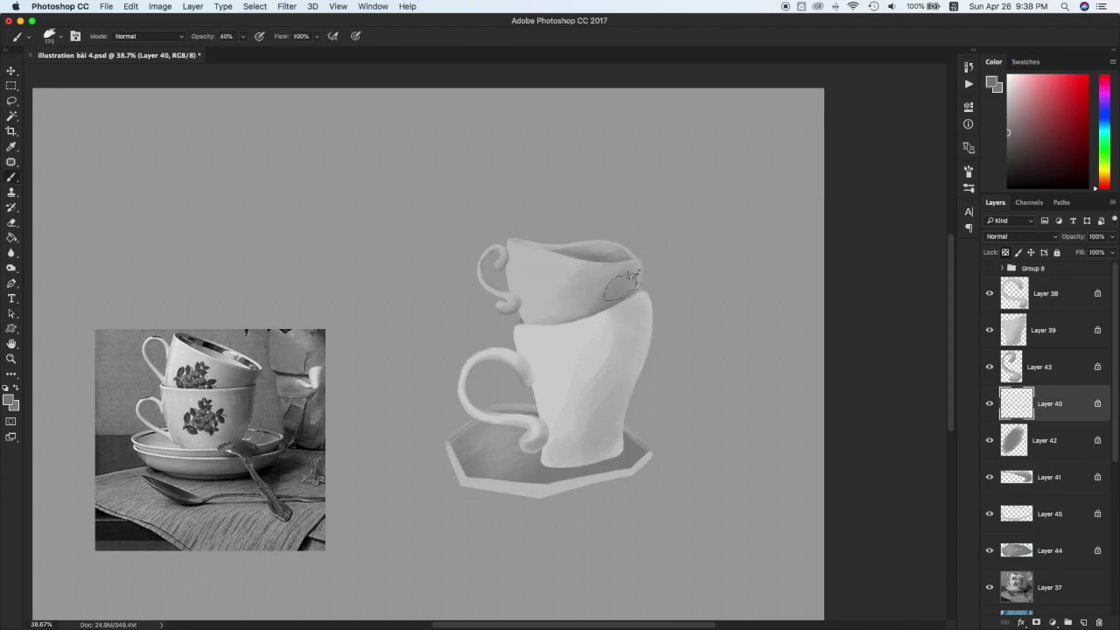
# Darken the lower part of the lower cup's shaded side on Layer 39 with a size 300 brush at 30% opacity
pyautogui.keyDown('super'); pyautogui.click(625, 319); pyautogui.keyUp('super')
pyautogui.moveTo(610, 408); pyautogui.dragTo(582, 439)
pyautogui.press('super+z')
pyautogui.press(']')
pyautogui.press(']')
pyautogui.press(']')
pyautogui.moveTo(630, 410); pyautogui.dragTo(588, 429)
pyautogui.press('3')
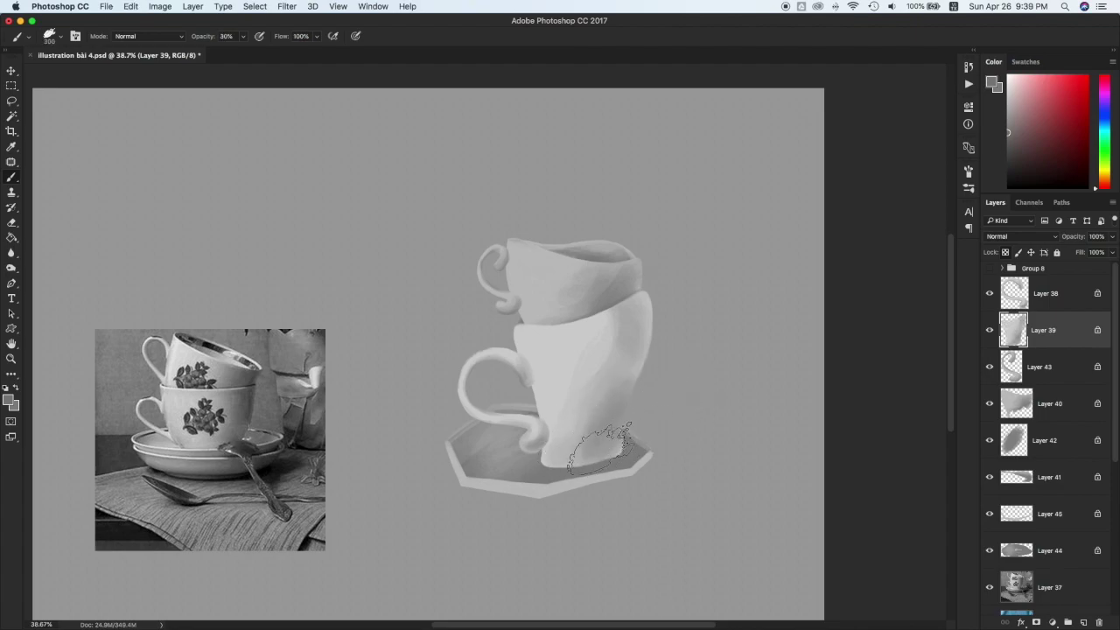
pyautogui.press('super+z')
pyautogui.press('super+z')
pyautogui.press('super+z')
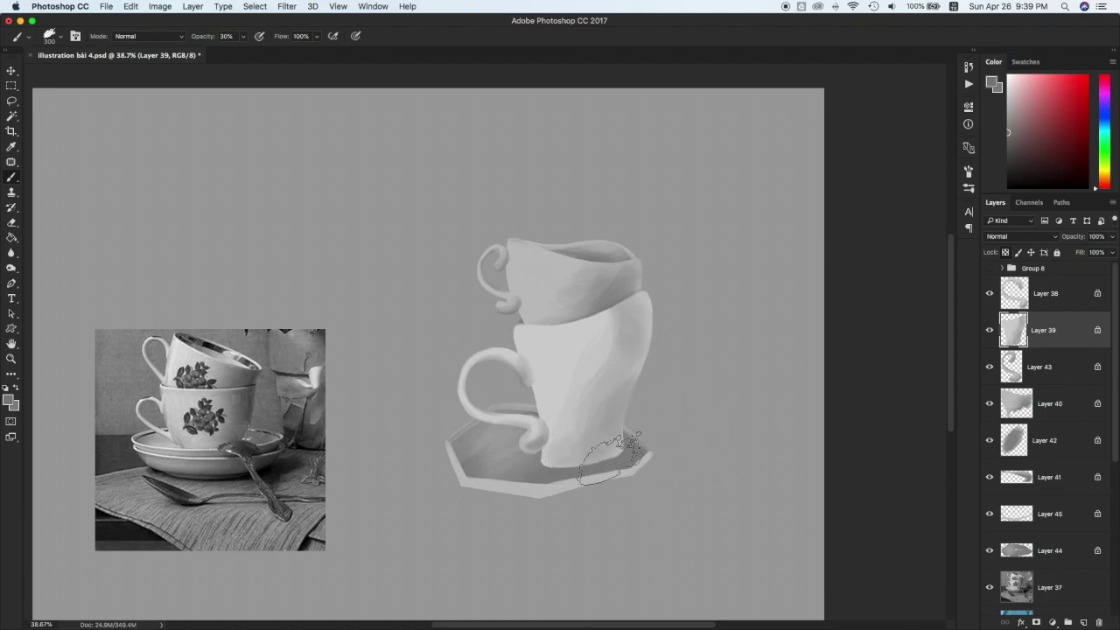
# Shade the saucer with dark grey at 30% opacity: its surface beside the lower cup on Layer 44, then its rim on Layer 45 at size 125
pyautogui.keyDown('super'); pyautogui.click(580, 450); pyautogui.keyUp('super')
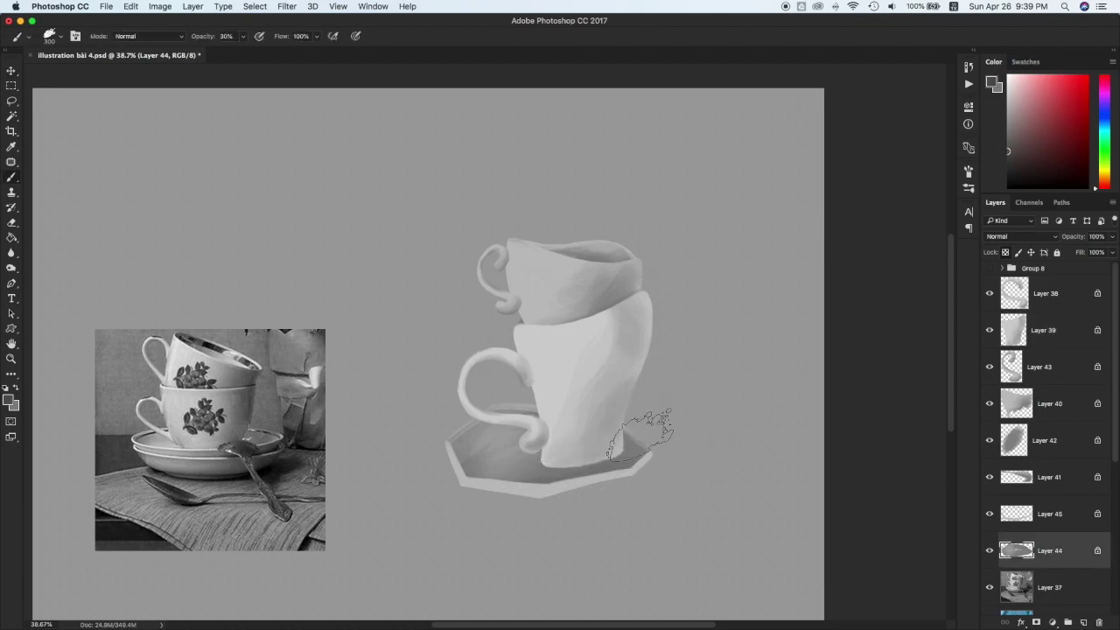
pyautogui.moveTo(555, 443); pyautogui.dragTo(670, 439)
pyautogui.press('[')
pyautogui.press('[')
pyautogui.press('[')
pyautogui.press('[')
pyautogui.press('[')
pyautogui.press('[')
pyautogui.press('[')
pyautogui.press('[')
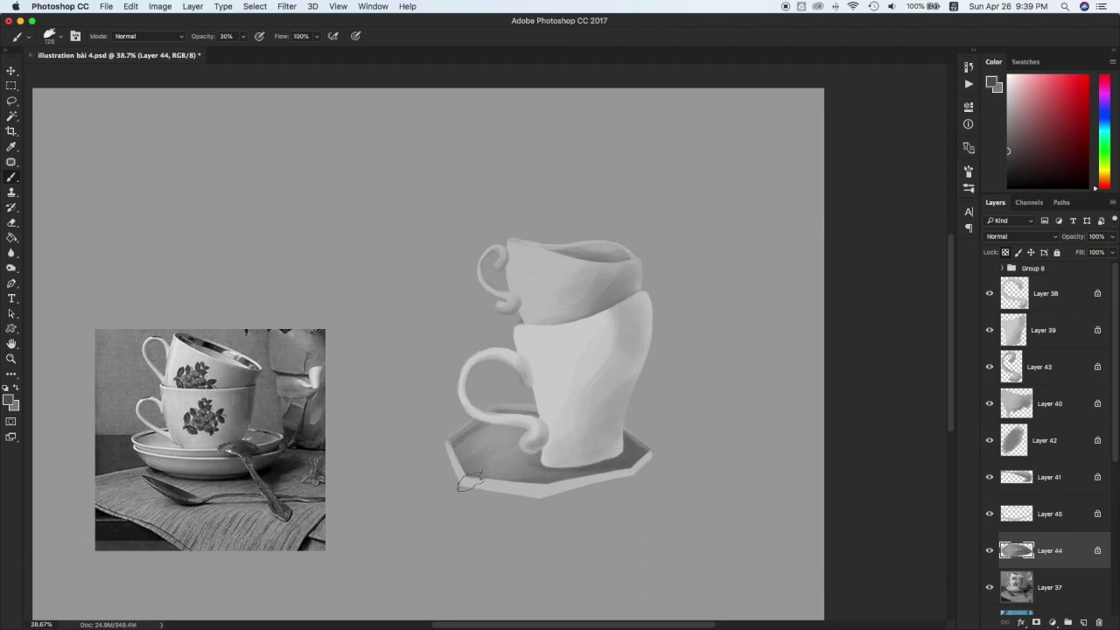
pyautogui.keyDown('super'); pyautogui.click(525, 501); pyautogui.keyUp('super')
pyautogui.moveTo(507, 503)
pyautogui.mouseDown()
pyautogui.moveTo(616, 480)
pyautogui.moveTo(660, 451)
pyautogui.moveTo(634, 427)
pyautogui.moveTo(626, 477)
pyautogui.mouseUp()
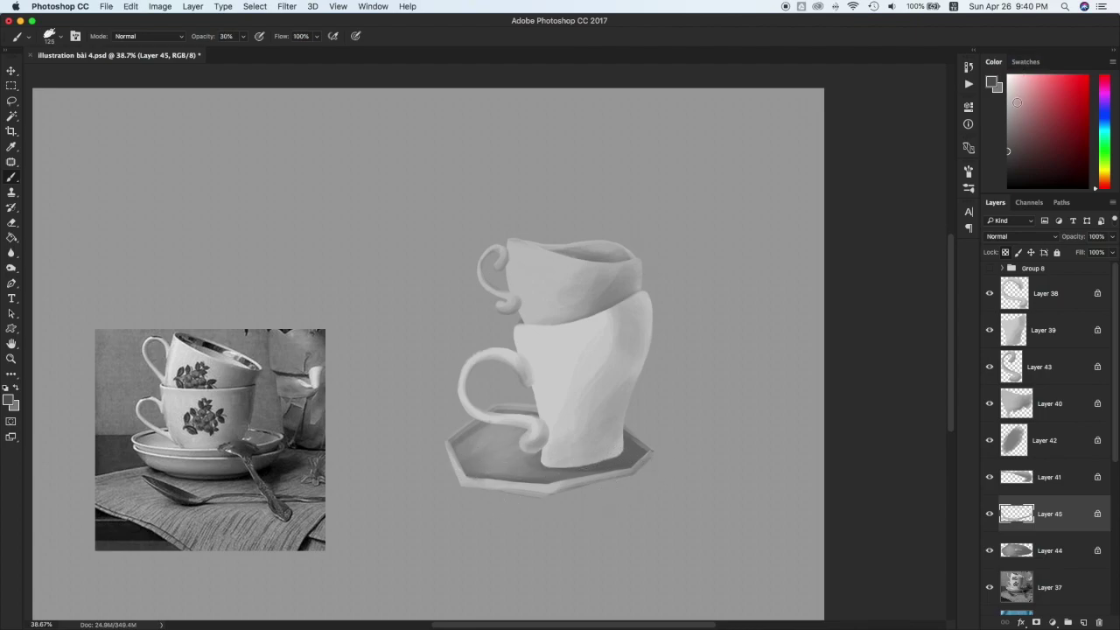
# Paint the lower cup's dark shadow at 100% brush opacity on a new layer clipped to Layer 44, and lower that layer's opacity
pyautogui.click(1025, 62)
pyautogui.click(1076, 167)
pyautogui.press('0')
pyautogui.press('alt+shift+super+n')
pyautogui.moveTo(1057, 515); pyautogui.dragTo(1057, 581)
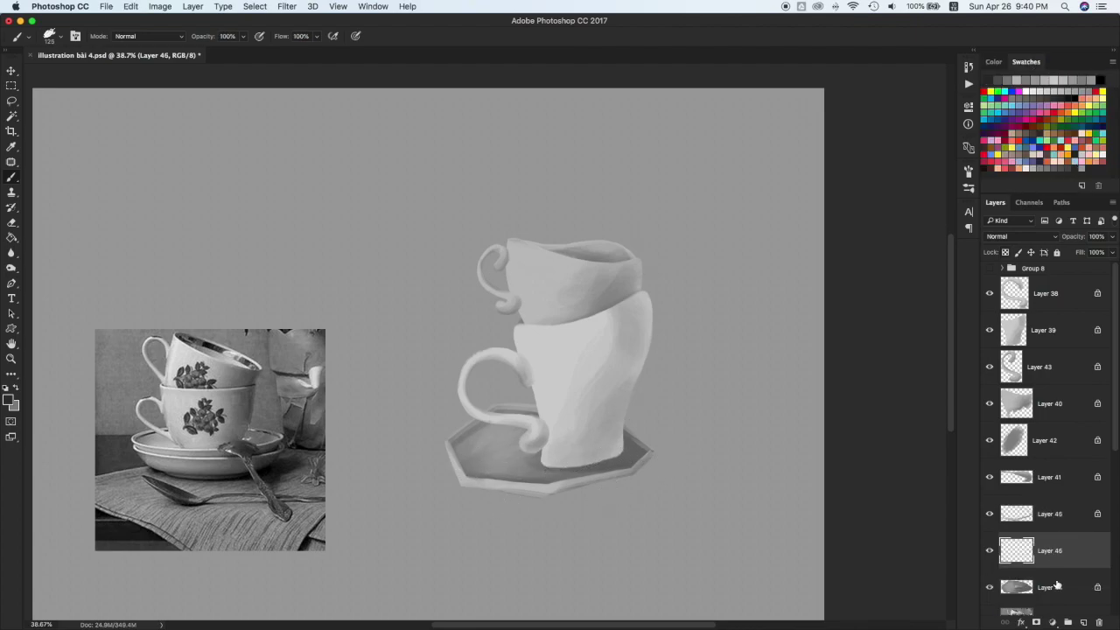
pyautogui.press('super+alt+g')
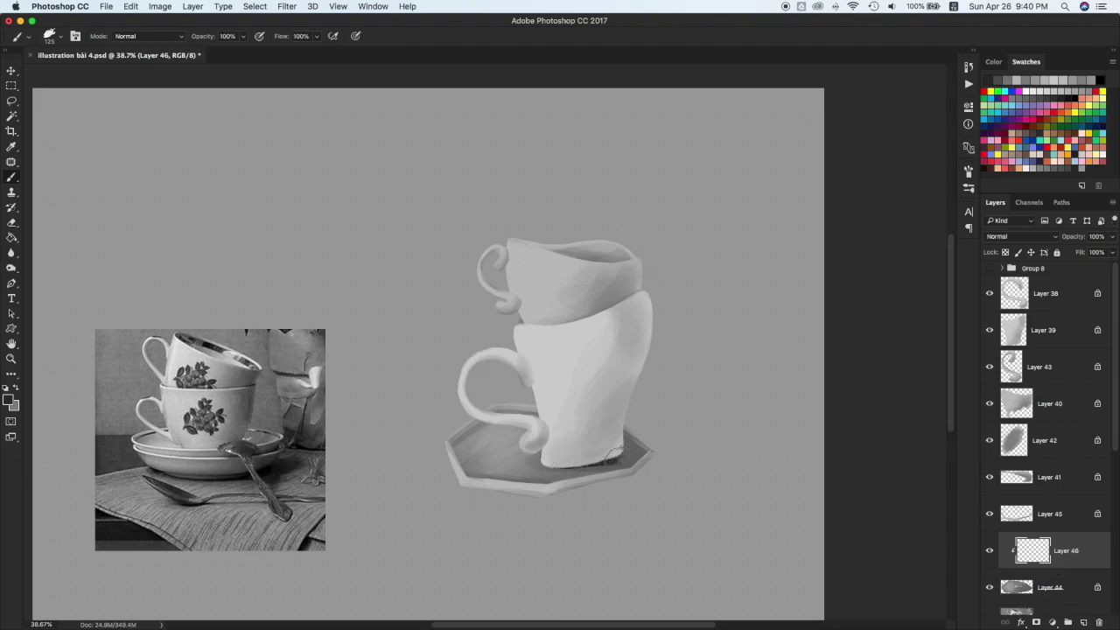
pyautogui.moveTo(612, 453); pyautogui.dragTo(566, 458)
pyautogui.moveTo(1112, 237); pyautogui.dragTo(1075, 253)
# Add a layer beneath the saucer and paint a dark cast shadow under it, stretching out to the right of the cups
pyautogui.click(1059, 599)
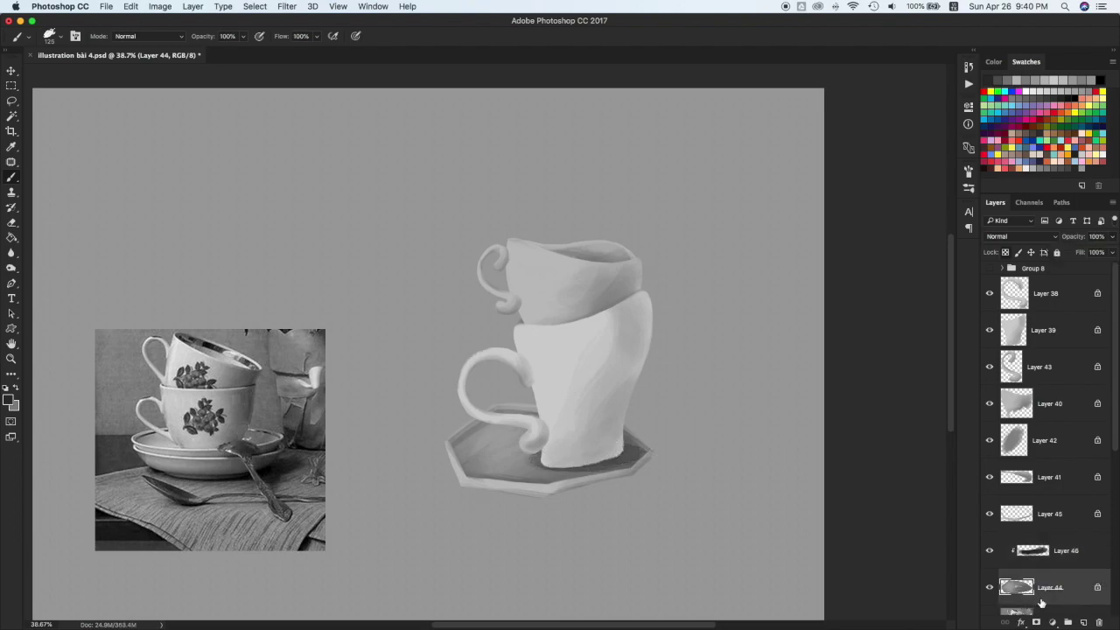
pyautogui.click(1044, 608)
pyautogui.press('super+alt+shift+n')
pyautogui.moveTo(464, 487)
pyautogui.mouseDown()
pyautogui.moveTo(544, 490)
pyautogui.moveTo(636, 474)
pyautogui.moveTo(502, 489)
pyautogui.moveTo(689, 465)
pyautogui.moveTo(664, 456)
pyautogui.moveTo(653, 460)
pyautogui.moveTo(724, 450)
pyautogui.moveTo(721, 460)
pyautogui.mouseUp()
pyautogui.press('super+z')
pyautogui.moveTo(507, 491)
pyautogui.mouseDown()
pyautogui.moveTo(544, 497)
pyautogui.moveTo(734, 458)
pyautogui.mouseUp()
pyautogui.press('e')
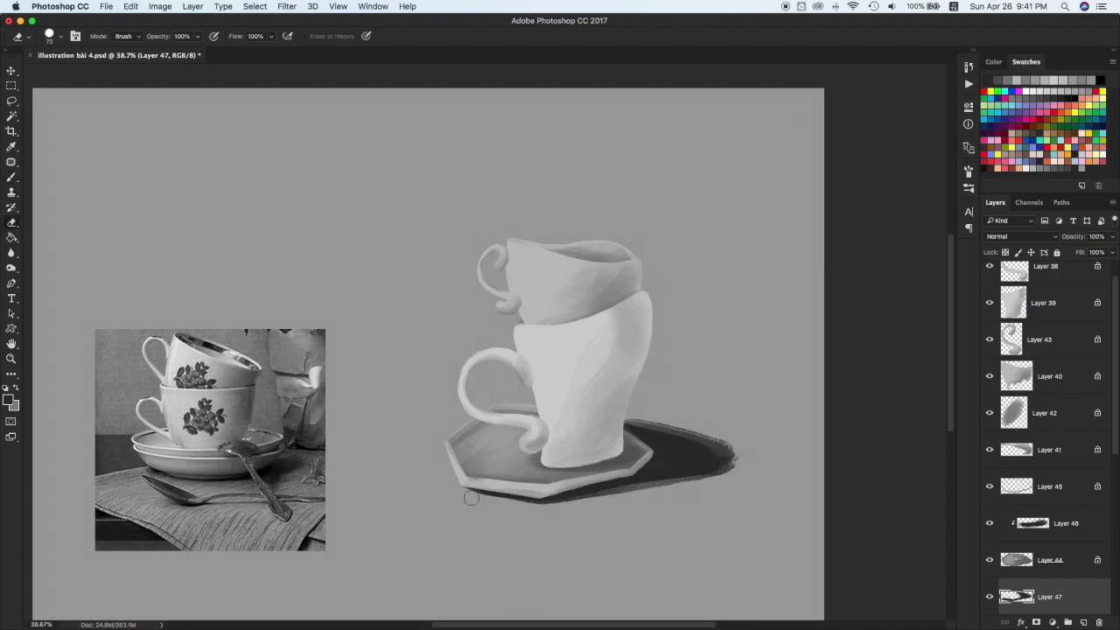
# Squash the cast shadow on Layer 47 to about 85% height, lock its transparency and blend its far end into the background grey
pyautogui.moveTo(605, 417); pyautogui.dragTo(631, 428)
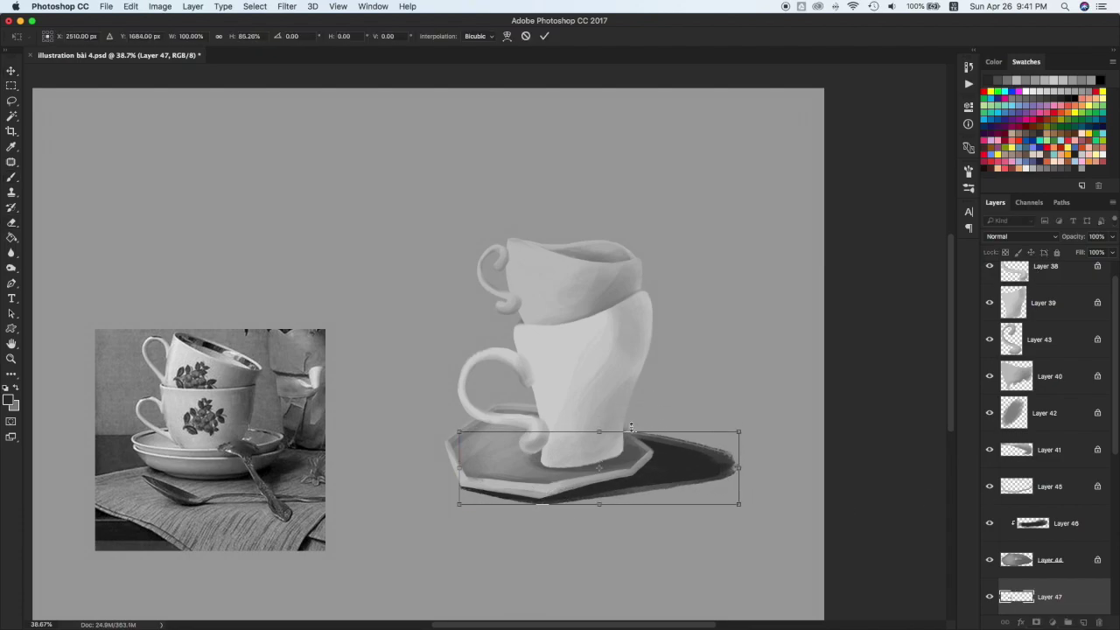
pyautogui.press('Return')
pyautogui.press('/')
pyautogui.press('i')
pyautogui.click(731, 493)
pyautogui.press('b')
pyautogui.moveTo(754, 445)
pyautogui.mouseDown()
pyautogui.moveTo(696, 450)
pyautogui.moveTo(754, 460)
pyautogui.moveTo(740, 472)
pyautogui.moveTo(725, 446)
pyautogui.moveTo(776, 432)
pyautogui.moveTo(703, 444)
pyautogui.moveTo(739, 466)
pyautogui.moveTo(711, 457)
pyautogui.moveTo(758, 458)
pyautogui.moveTo(728, 472)
pyautogui.moveTo(786, 455)
pyautogui.moveTo(726, 459)
pyautogui.moveTo(684, 442)
pyautogui.moveTo(682, 456)
pyautogui.moveTo(713, 465)
pyautogui.mouseUp()
pyautogui.keyDown('alt'); pyautogui.click(647, 463); pyautogui.keyUp('alt')
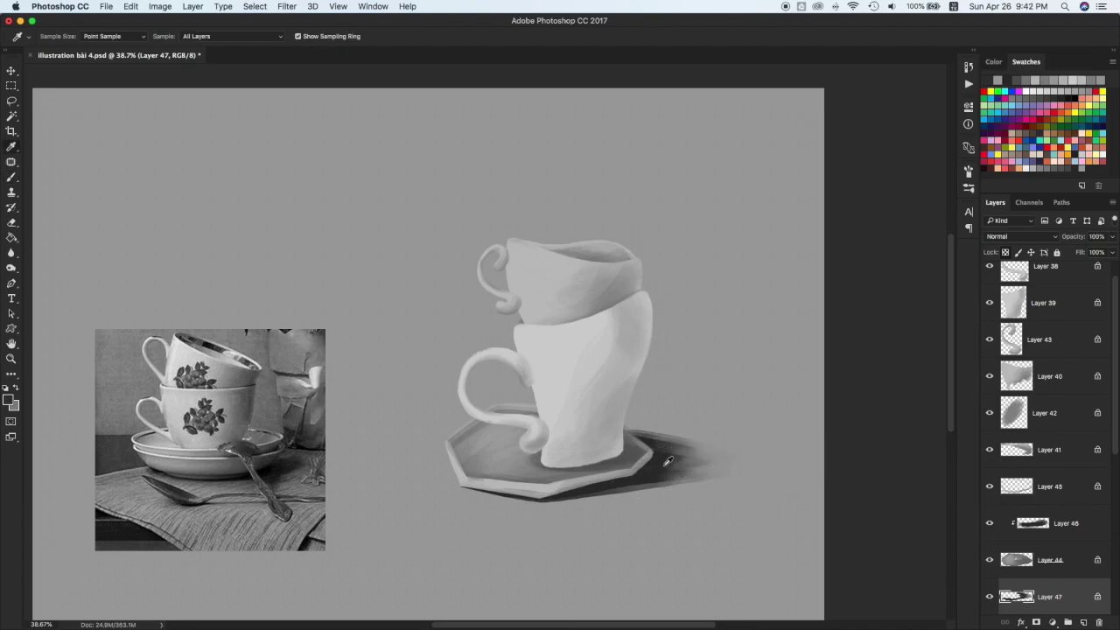
# Add a layer above all the cup layers and brush a near-white highlight along the lower cup's rim at size 15
pyautogui.press('v')
pyautogui.click(579, 352)
pyautogui.click(1034, 159)
pyautogui.click(574, 291)
pyautogui.hotkey('ctrl', 'shift', 'alt', 'n')
pyautogui.press('b')
pyautogui.moveTo(523, 326); pyautogui.dragTo(590, 312)
pyautogui.press(']')
pyautogui.press(']')
pyautogui.press(']')
pyautogui.press(']')
pyautogui.moveTo(522, 327); pyautogui.dragTo(638, 298)
pyautogui.press('super+z')
pyautogui.press('super+z')
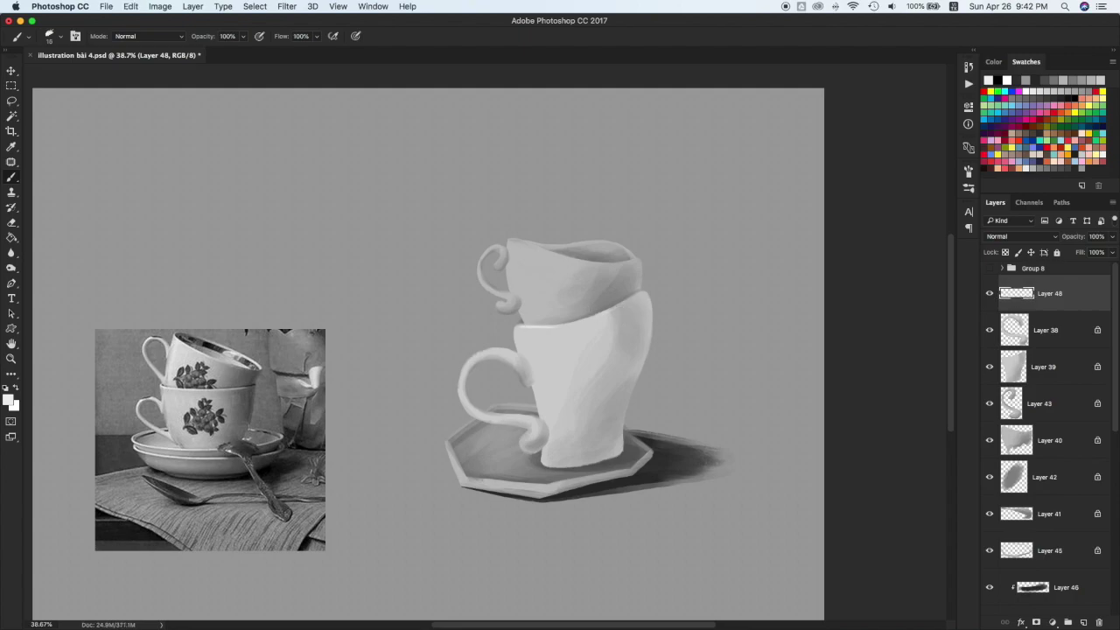
# Extend the near-white rim highlight towards the lower cup's raised right end, undoing and repainting the stroke as needed
pyautogui.moveTo(612, 310); pyautogui.dragTo(639, 297)
pyautogui.press('super+z')
pyautogui.press('super+z')
pyautogui.press('super+z')
pyautogui.moveTo(613, 309); pyautogui.dragTo(639, 297)
pyautogui.hotkey('ctrl', 'z')
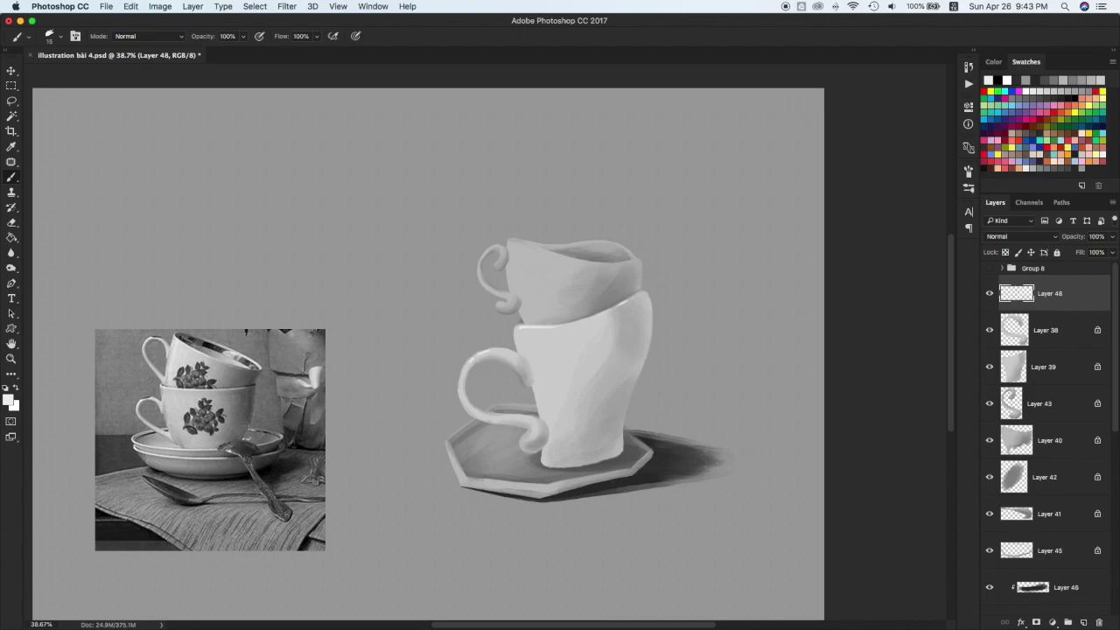
pyautogui.hotkey('ctrl', 'z')
pyautogui.press('super+z')
# Paint near-white highlights on Layer 48 along both cup handles, as glints on both cups, and along the saucer's front rim
pyautogui.moveTo(460, 391); pyautogui.dragTo(468, 412)
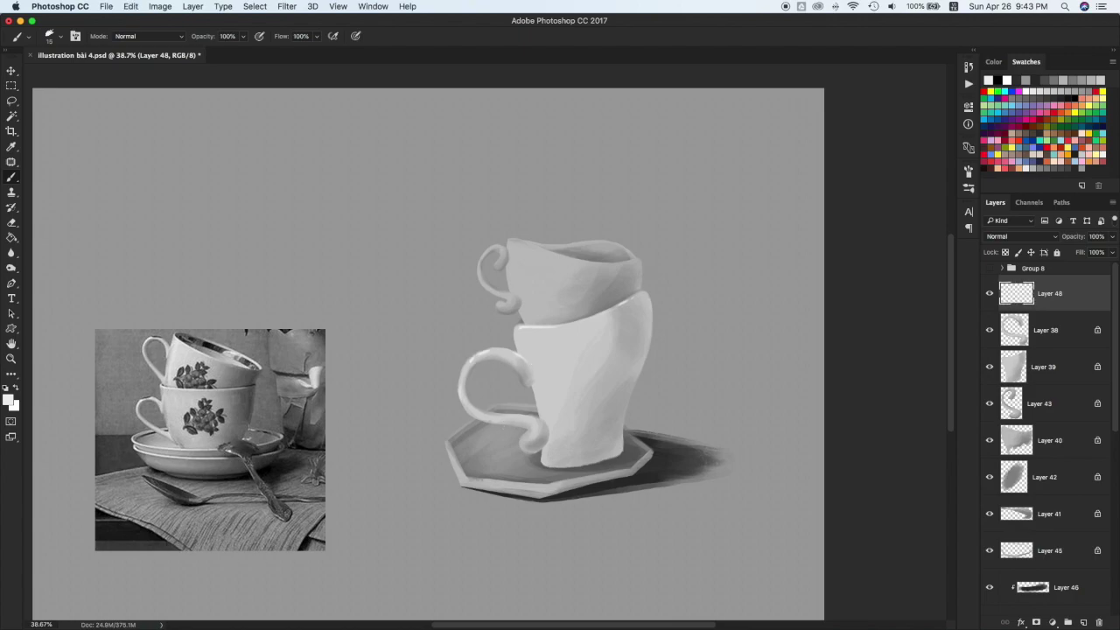
pyautogui.moveTo(491, 247); pyautogui.dragTo(478, 270)
pyautogui.press('super+z')
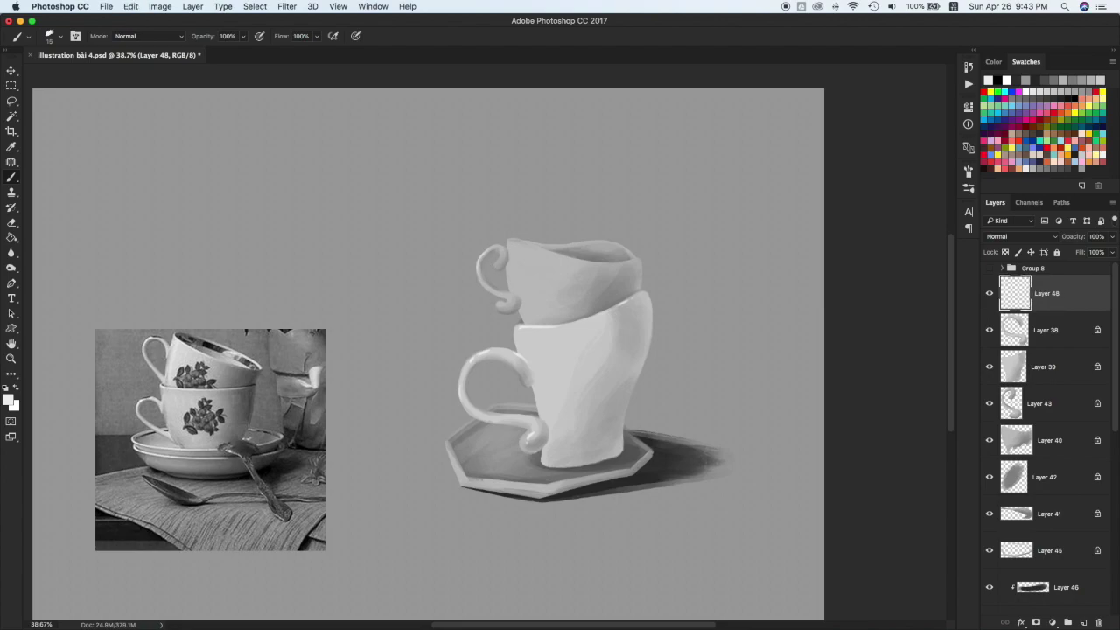
pyautogui.hotkey('ctrl', 'z')
pyautogui.hotkey('ctrl', 'z')
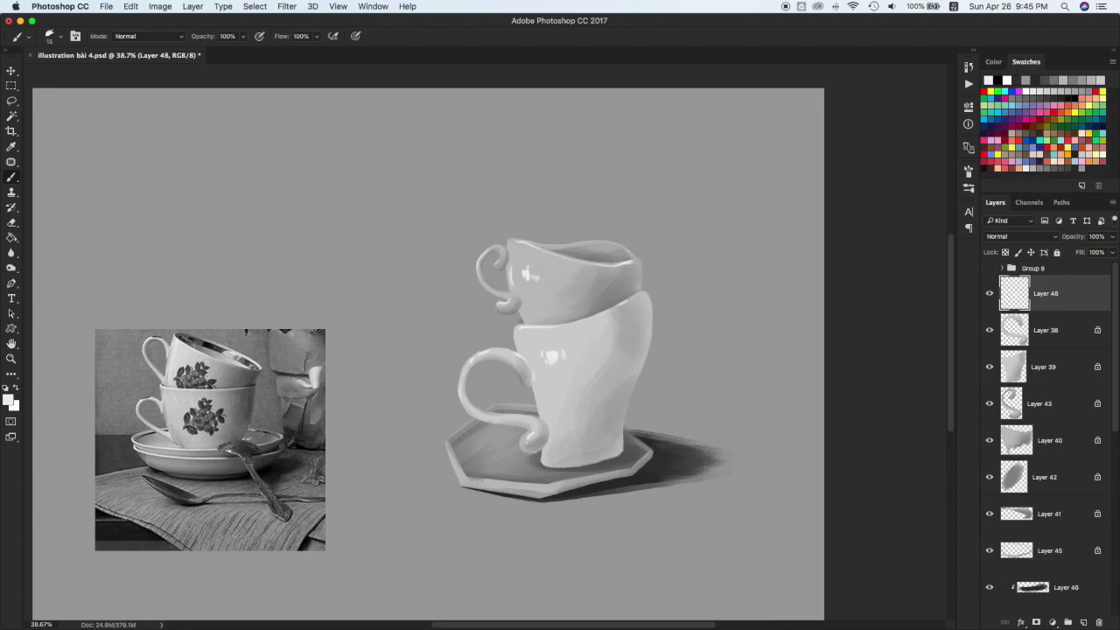
pyautogui.moveTo(471, 479); pyautogui.dragTo(535, 485)
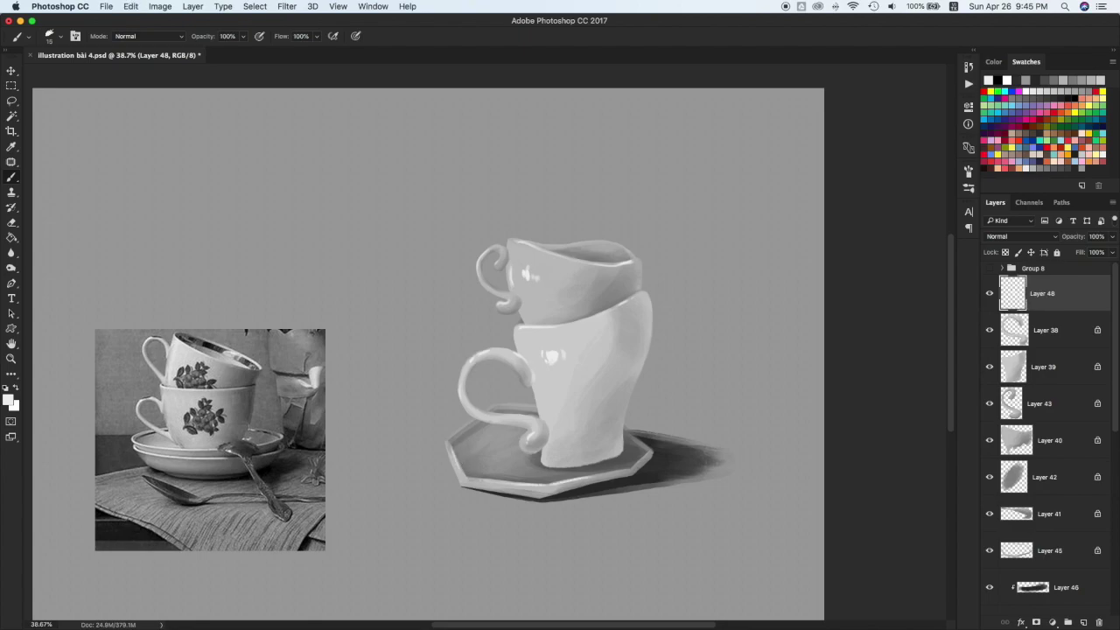
# Lighten the upper part of the lower cup's body with near-white at 30% opacity
pyautogui.keyDown('ctrl'); pyautogui.click(569, 362); pyautogui.keyUp('ctrl')
pyautogui.press('3')
pyautogui.moveTo(561, 341)
pyautogui.mouseDown()
pyautogui.moveTo(575, 330)
pyautogui.moveTo(548, 385)
pyautogui.moveTo(632, 329)
pyautogui.mouseUp()
# Select all the layers of the cup painting and group them
pyautogui.press('v')
pyautogui.press('super+alt+a')
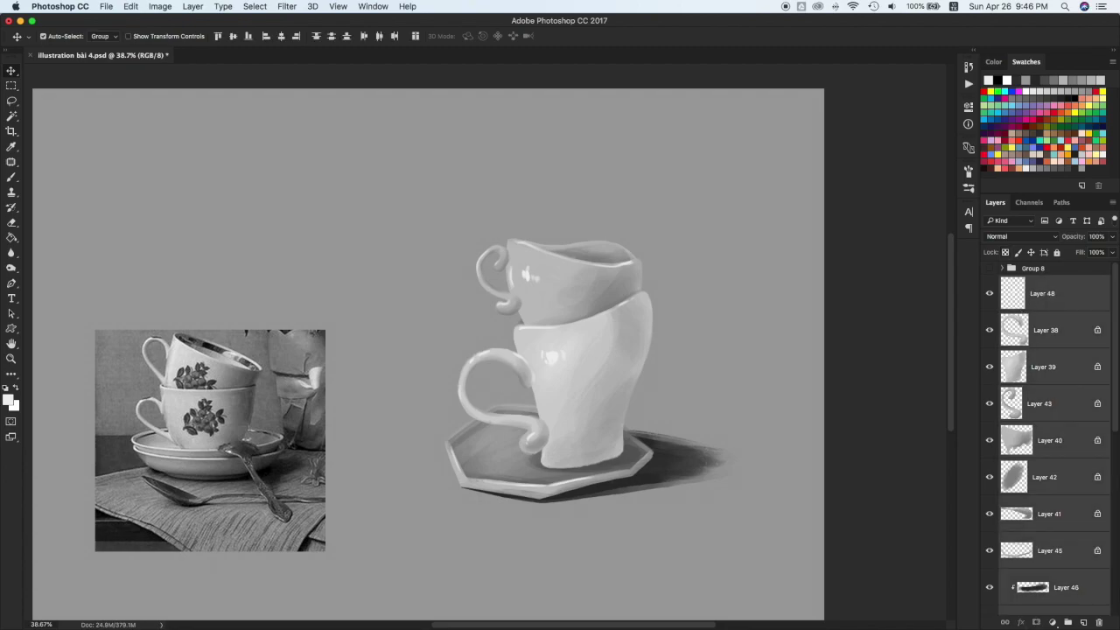
pyautogui.press('super+g')
# Move the cup painting to the lower-left area of the canvas and hide its reference photo
pyautogui.moveTo(215, 395); pyautogui.dragTo(226, 360)
pyautogui.moveTo(593, 392); pyautogui.dragTo(293, 460)
pyautogui.click(271, 385)
pyautogui.press('super+comma')
# Scale the cup group down so that it sits in the canvas's lower-left corner
pyautogui.click(523, 395)
pyautogui.scroll(-5, 536, 381)
pyautogui.scroll(3, 547, 368)
pyautogui.press('super+t')
pyautogui.moveTo(435, 342); pyautogui.dragTo(377, 359)
pyautogui.press('Return')
# Make the groups of the other finished fruit, knife, teapot and kettle paintings visible
pyautogui.click(990, 522)
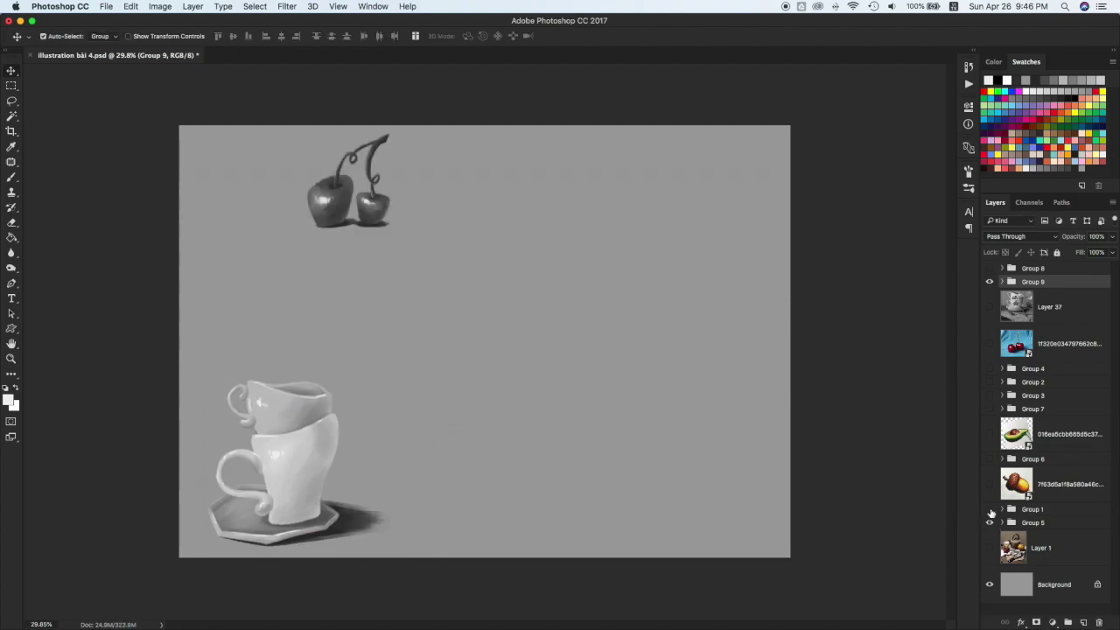
pyautogui.click(989, 509)
pyautogui.click(989, 458)
pyautogui.moveTo(989, 408); pyautogui.dragTo(991, 371)
pyautogui.click(989, 269)
# Shift the teapot to the left, then scale the cup group down slightly and reposition it beside the teapot
pyautogui.moveTo(544, 459); pyautogui.dragTo(498, 460)
pyautogui.moveTo(314, 461); pyautogui.dragTo(339, 468)
pyautogui.press('super+t')
pyautogui.moveTo(417, 386); pyautogui.dragTo(408, 396)
pyautogui.press('Return')
pyautogui.moveTo(317, 461); pyautogui.dragTo(301, 453)
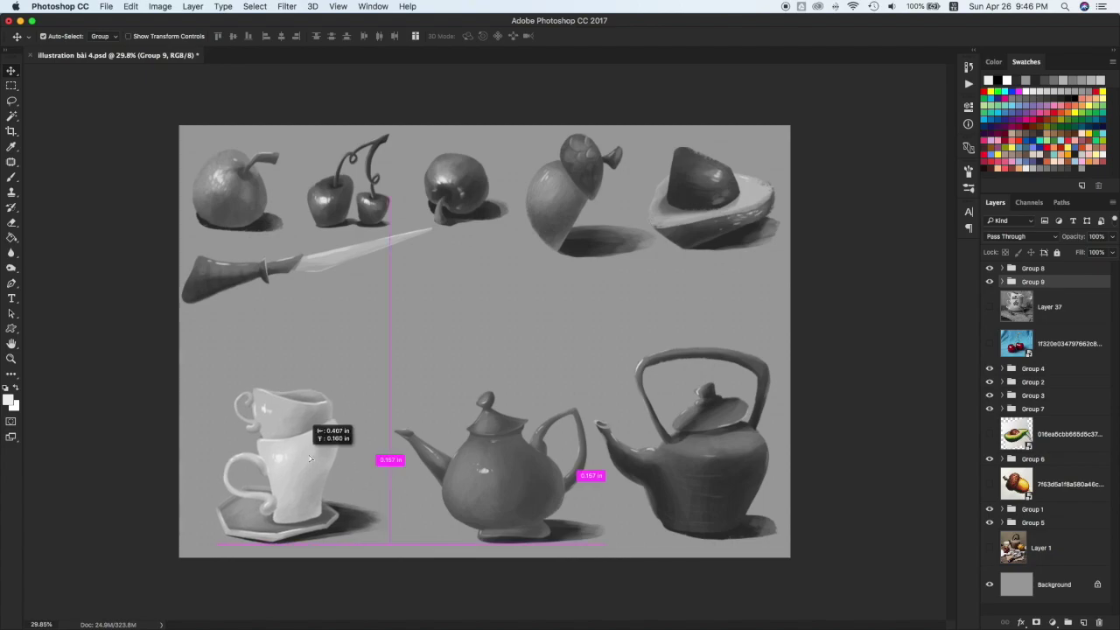
# Nudge the teapot, knife and cup groups so the objects are spaced more evenly across the canvas
pyautogui.moveTo(494, 476); pyautogui.dragTo(482, 477)
pyautogui.moveTo(256, 273)
pyautogui.mouseDown()
pyautogui.moveTo(263, 309)
pyautogui.moveTo(264, 291)
pyautogui.mouseUp()
pyautogui.moveTo(289, 451); pyautogui.dragTo(285, 451)
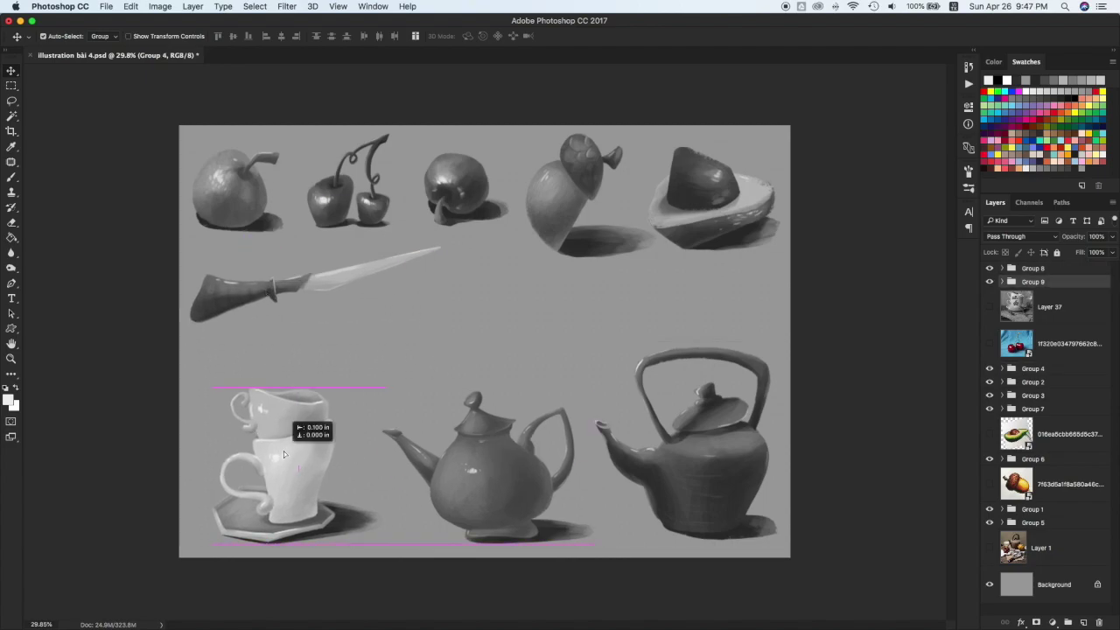
pyautogui.moveTo(490, 472); pyautogui.dragTo(473, 468)
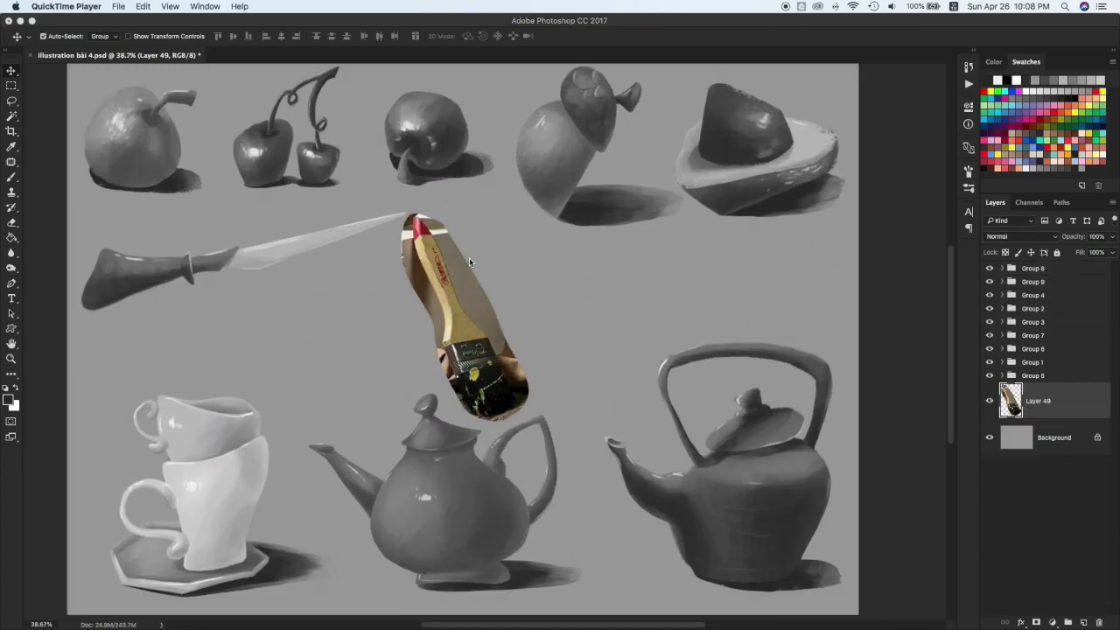
# Desaturate the paintbrush reference photo on Layer 49, add a new layer above it and choose mid grey for painting
pyautogui.click(1042, 407)
pyautogui.press('super+shift+u')
pyautogui.press('super+alt+shift+n')
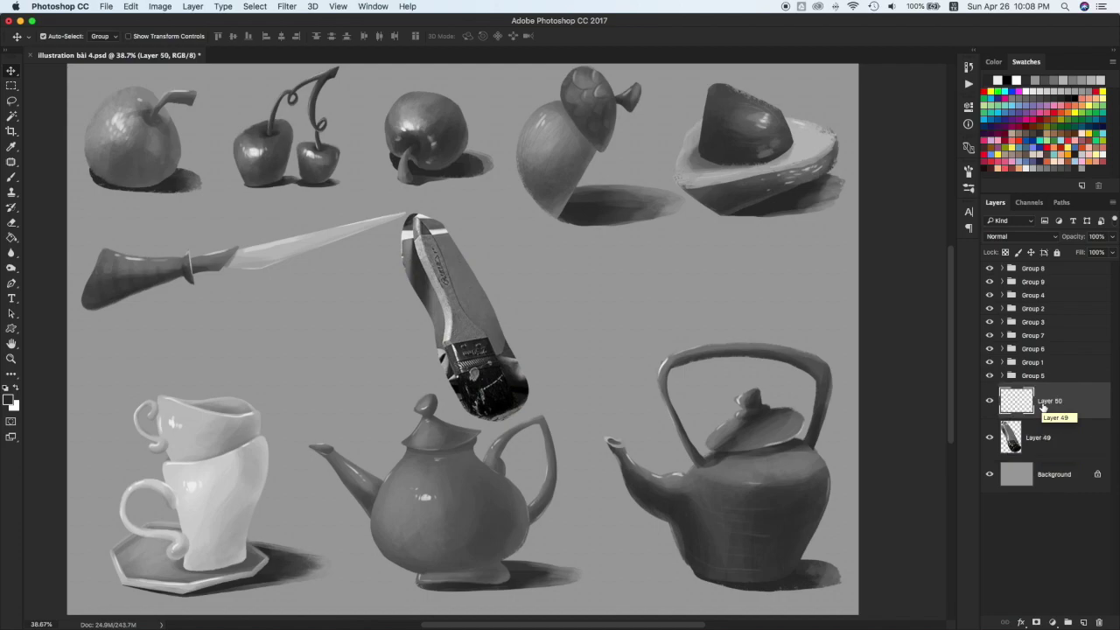
pyautogui.click(1054, 162)
pyautogui.press('b')
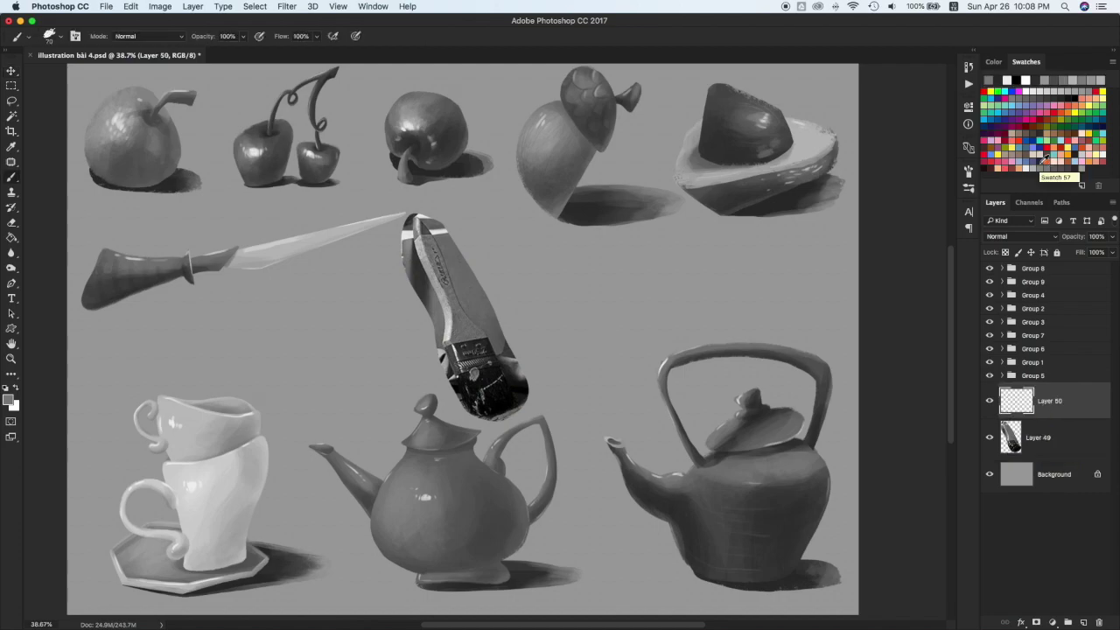
# Move the paintbrush photo to the left and bring its layer to the top of the stack
pyautogui.press('v')
pyautogui.moveTo(476, 307); pyautogui.dragTo(427, 298)
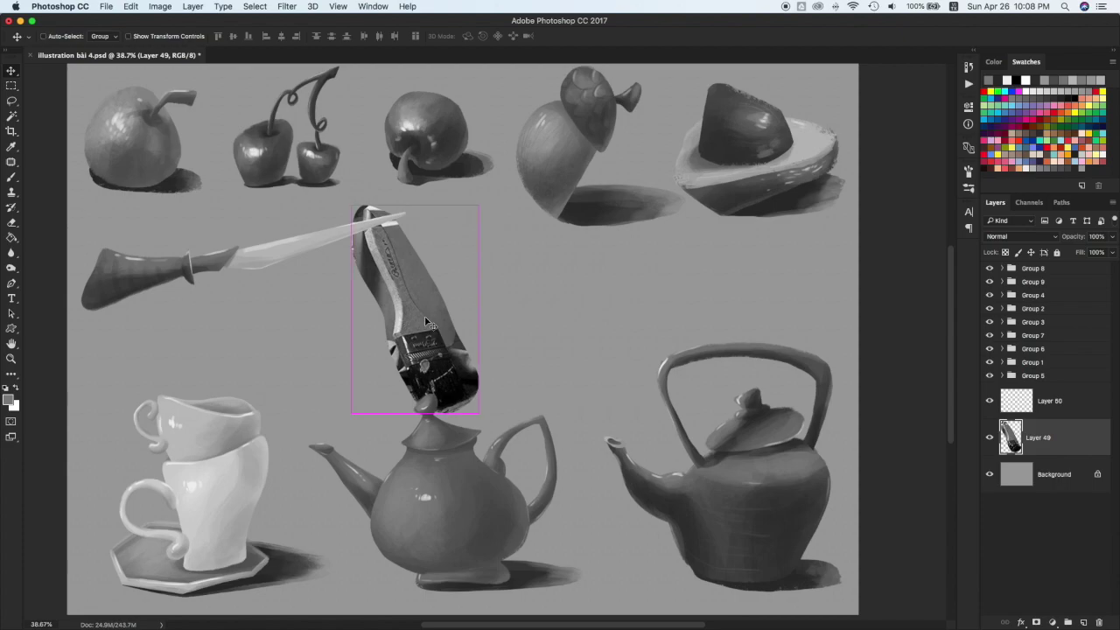
pyautogui.press('super+shift+bracketright')
# Outline the paintbrush's curved handle in mid grey with a size 50 brush on Layer 50, right of the reference photo
pyautogui.click(1045, 444)
pyautogui.press('b')
pyautogui.press('[')
pyautogui.moveTo(597, 303)
pyautogui.mouseDown()
pyautogui.moveTo(456, 324)
pyautogui.moveTo(523, 285)
pyautogui.moveTo(566, 283)
pyautogui.moveTo(485, 315)
pyautogui.moveTo(586, 294)
pyautogui.moveTo(545, 268)
pyautogui.moveTo(487, 299)
pyautogui.moveTo(572, 296)
pyautogui.moveTo(614, 308)
pyautogui.mouseUp()
pyautogui.press('super+z')
pyautogui.press('super+z')
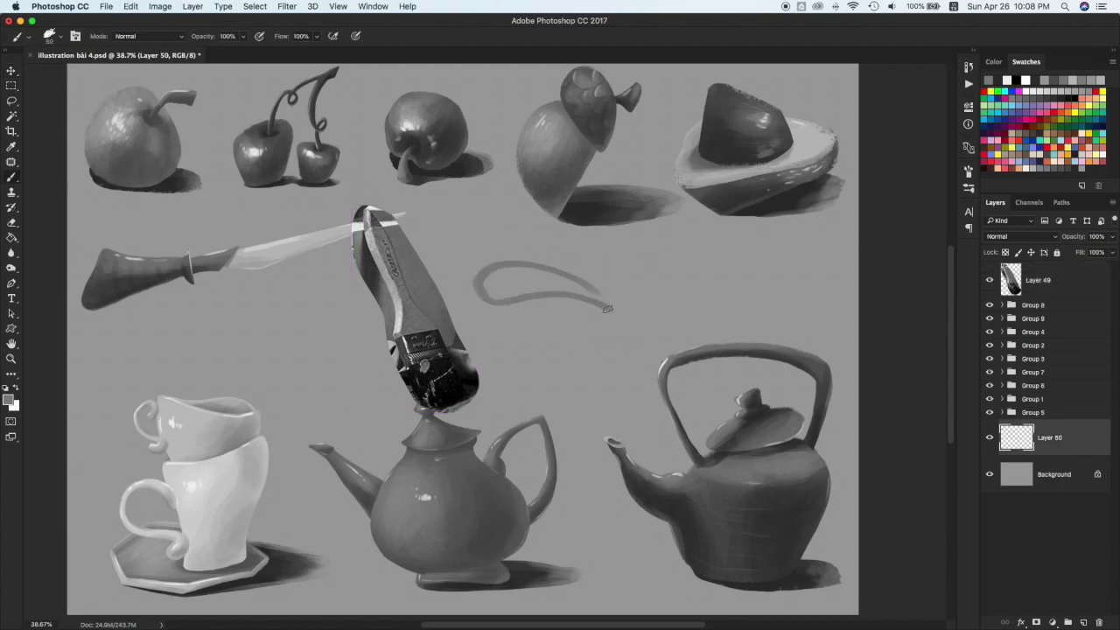
# Fill the handle outline with mid grey and brush over its shape out to the narrow end
pyautogui.press('g')
pyautogui.click(550, 278)
pyautogui.press('super+z')
pyautogui.press('b')
pyautogui.moveTo(514, 273)
pyautogui.mouseDown()
pyautogui.moveTo(491, 292)
pyautogui.moveTo(484, 284)
pyautogui.moveTo(615, 304)
pyautogui.mouseUp()
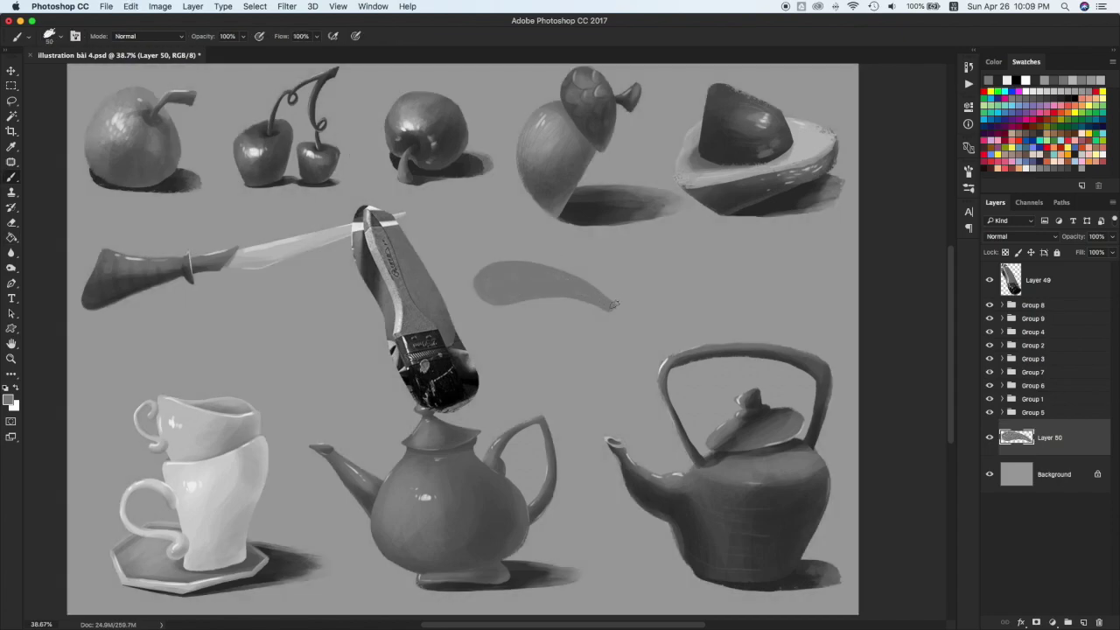
# Add an empty layer, then flare the handle's narrow end on Layer 50 and trim its edges with the Eraser
pyautogui.press('super+shift+alt+n')
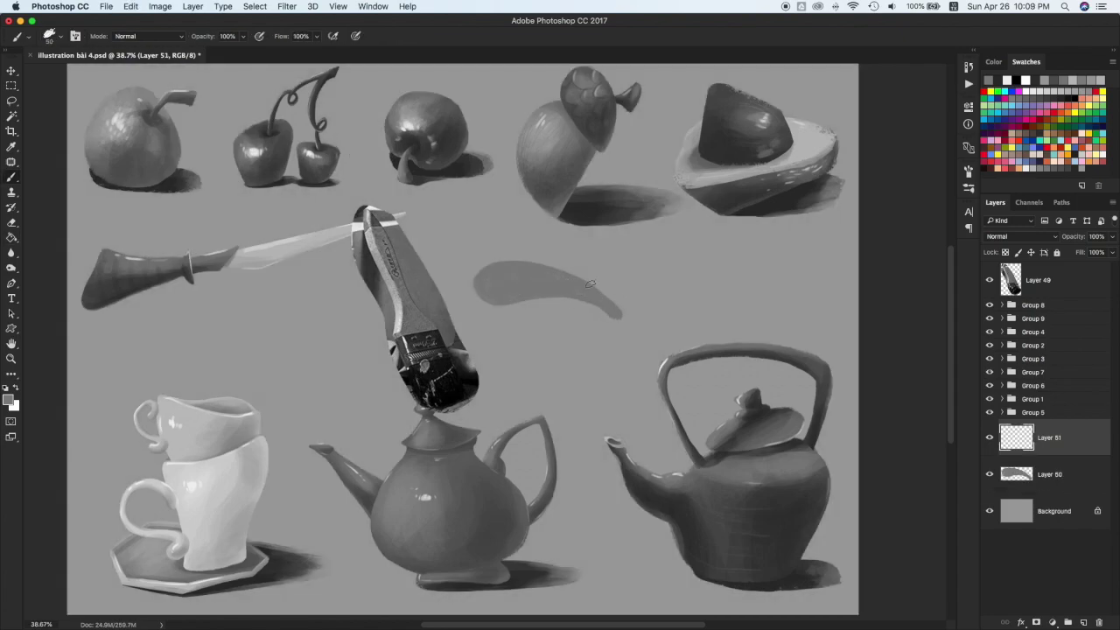
pyautogui.hotkey('alt', '[')
pyautogui.moveTo(616, 322); pyautogui.dragTo(610, 302)
pyautogui.press('e')
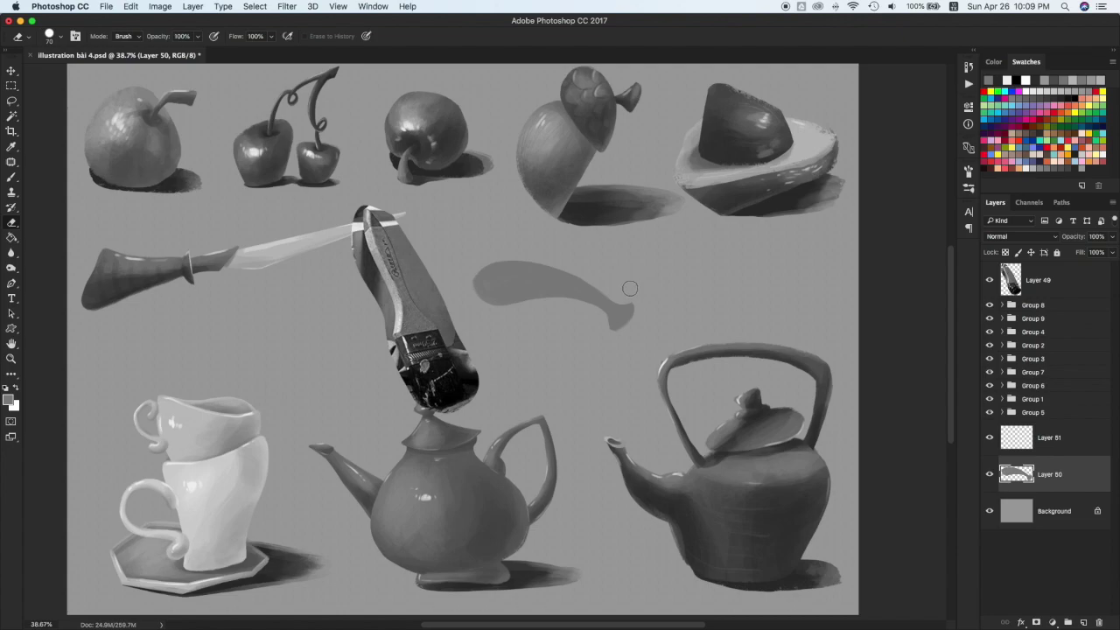
pyautogui.moveTo(598, 316); pyautogui.dragTo(654, 301)
pyautogui.press('super+z')
# Place Layer 51 below Layer 50 and paint the paintbrush's ferrule in darker grey at the handle's flared end
pyautogui.click(1061, 448)
pyautogui.moveTo(1052, 503); pyautogui.dragTo(1062, 474)
pyautogui.press('b')
pyautogui.moveTo(611, 340)
pyautogui.mouseDown()
pyautogui.moveTo(639, 332)
pyautogui.moveTo(635, 306)
pyautogui.moveTo(616, 336)
pyautogui.moveTo(646, 300)
pyautogui.moveTo(634, 306)
pyautogui.moveTo(640, 327)
pyautogui.moveTo(633, 305)
pyautogui.moveTo(635, 335)
pyautogui.moveTo(640, 324)
pyautogui.moveTo(620, 345)
pyautogui.moveTo(640, 310)
pyautogui.moveTo(601, 341)
pyautogui.moveTo(616, 353)
pyautogui.moveTo(651, 297)
pyautogui.moveTo(649, 332)
pyautogui.mouseUp()
pyautogui.press(']')
pyautogui.press('e')
pyautogui.press('super+z')
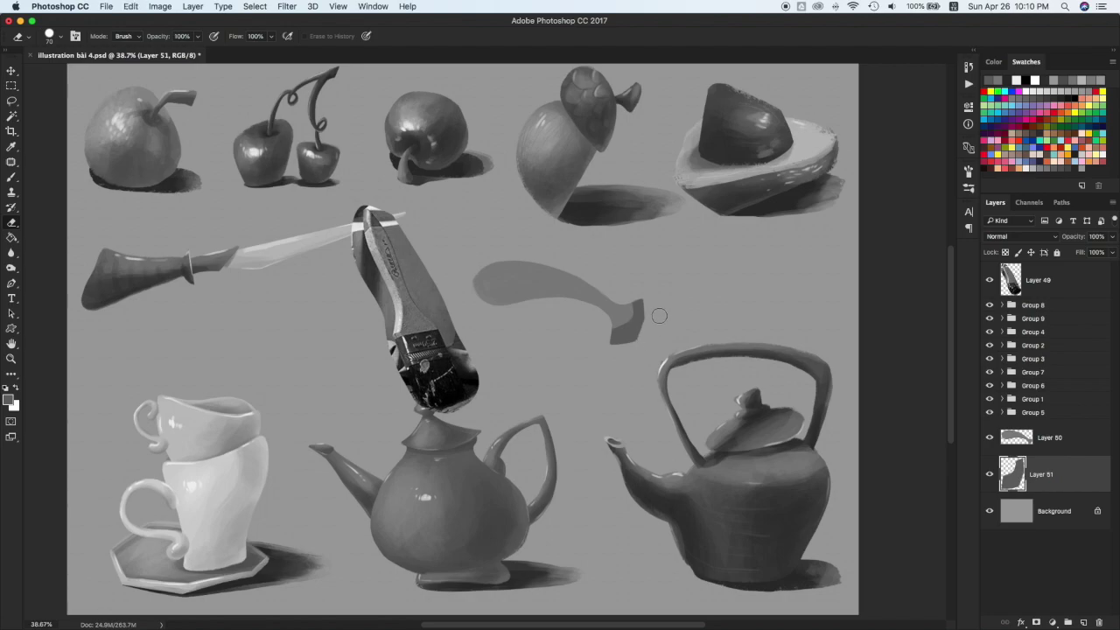
# Outline the fanned, ragged bristles in dark grey with a size 30 brush on a new layer below the ferrule
pyautogui.click(1053, 507)
pyautogui.press('Return')
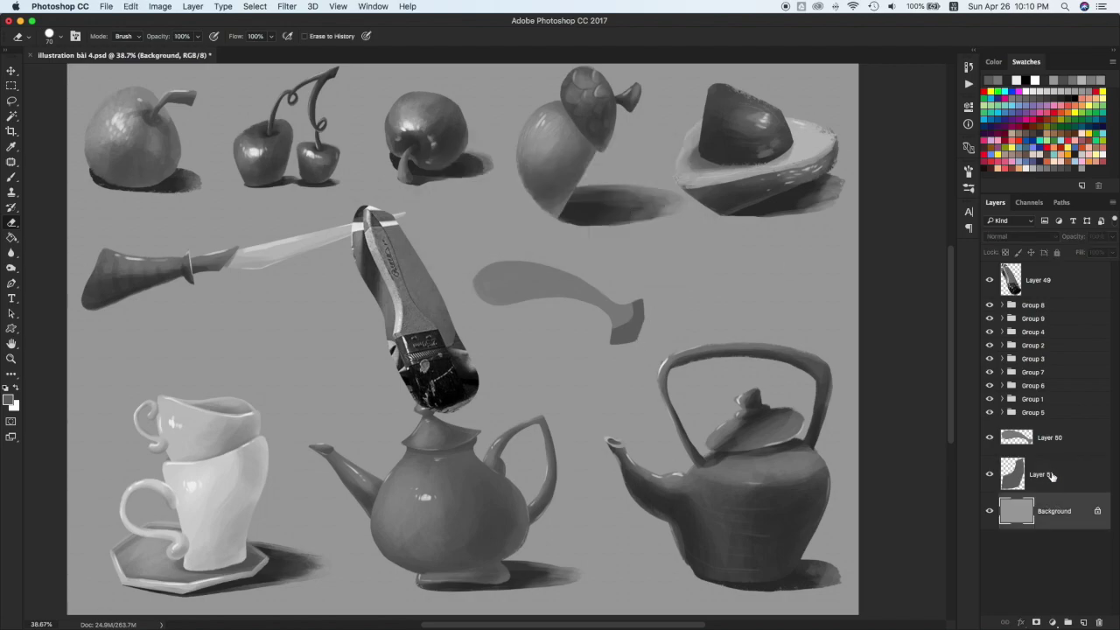
pyautogui.press('b')
pyautogui.moveTo(615, 339); pyautogui.dragTo(630, 386)
pyautogui.press('super+z')
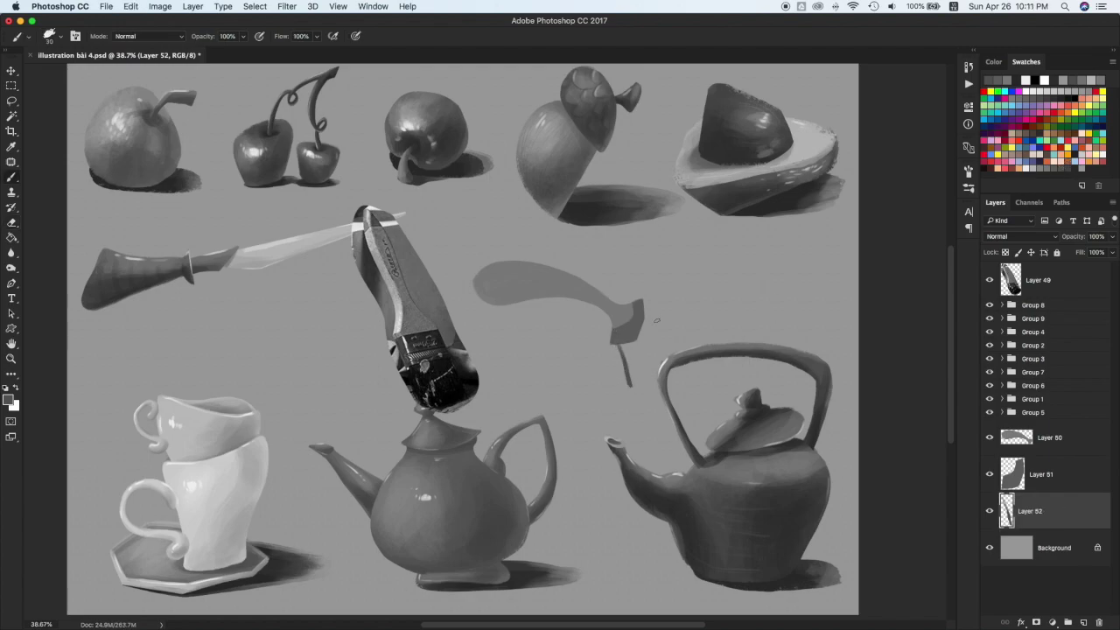
pyautogui.moveTo(642, 305); pyautogui.dragTo(712, 317)
pyautogui.moveTo(628, 384); pyautogui.dragTo(658, 382)
pyautogui.moveTo(686, 349); pyautogui.dragTo(713, 317)
# Move the three painted paintbrush layers together to the left, and fill the bristle outline on Layer 52 with dark grey
pyautogui.press('v')
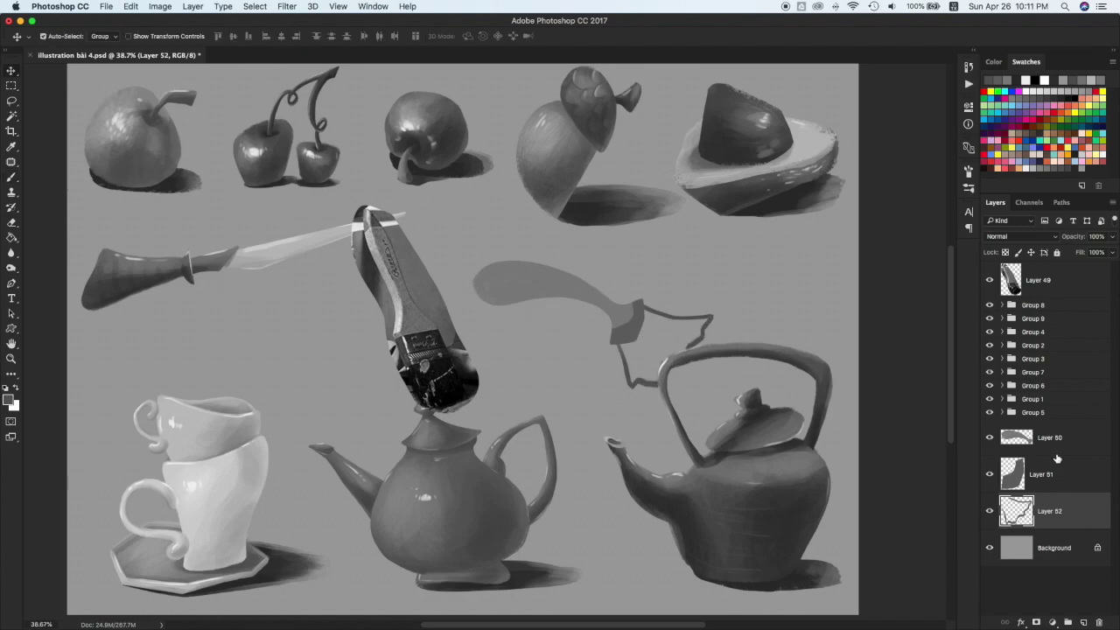
pyautogui.keyDown('shift'); pyautogui.click(1056, 441); pyautogui.keyUp('shift')
pyautogui.moveTo(632, 332); pyautogui.dragTo(587, 318)
pyautogui.click(1053, 511)
pyautogui.press('g')
pyautogui.click(621, 343)
pyautogui.press('b')
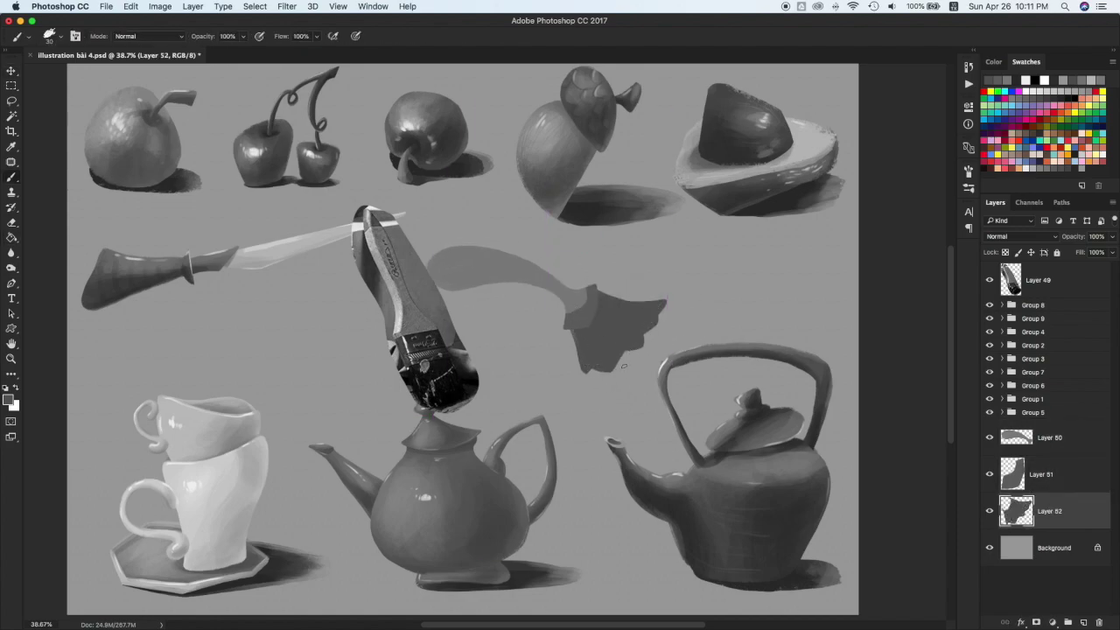
# Refine the bristles' ragged outer edge on Layer 52 with the Brush and a size 35 Eraser
pyautogui.moveTo(635, 351); pyautogui.dragTo(649, 323)
pyautogui.press('e')
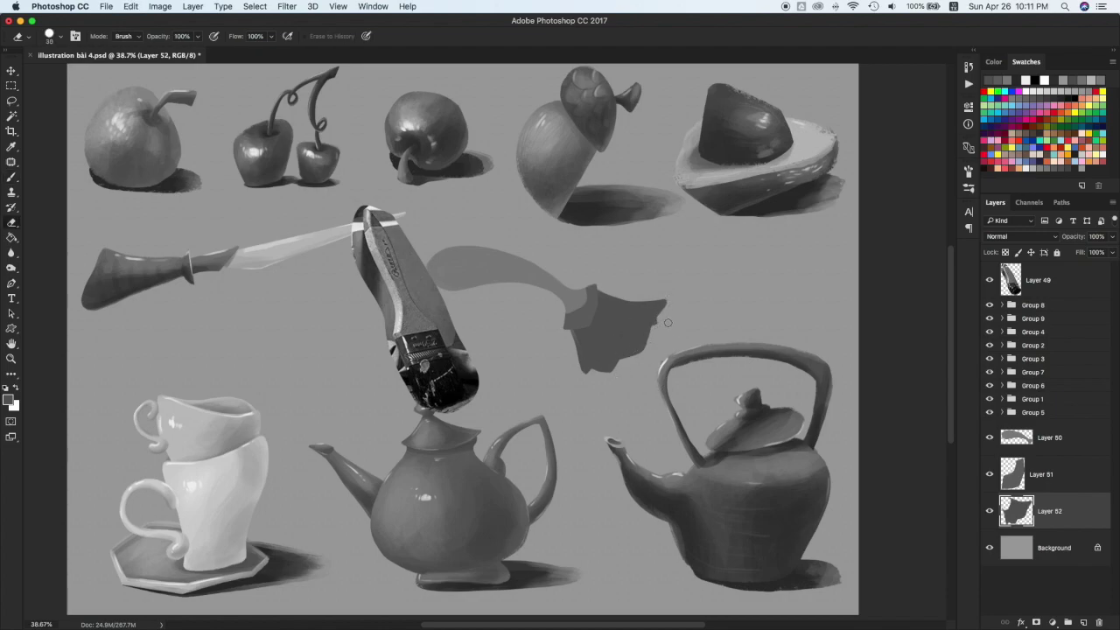
pyautogui.press('b')
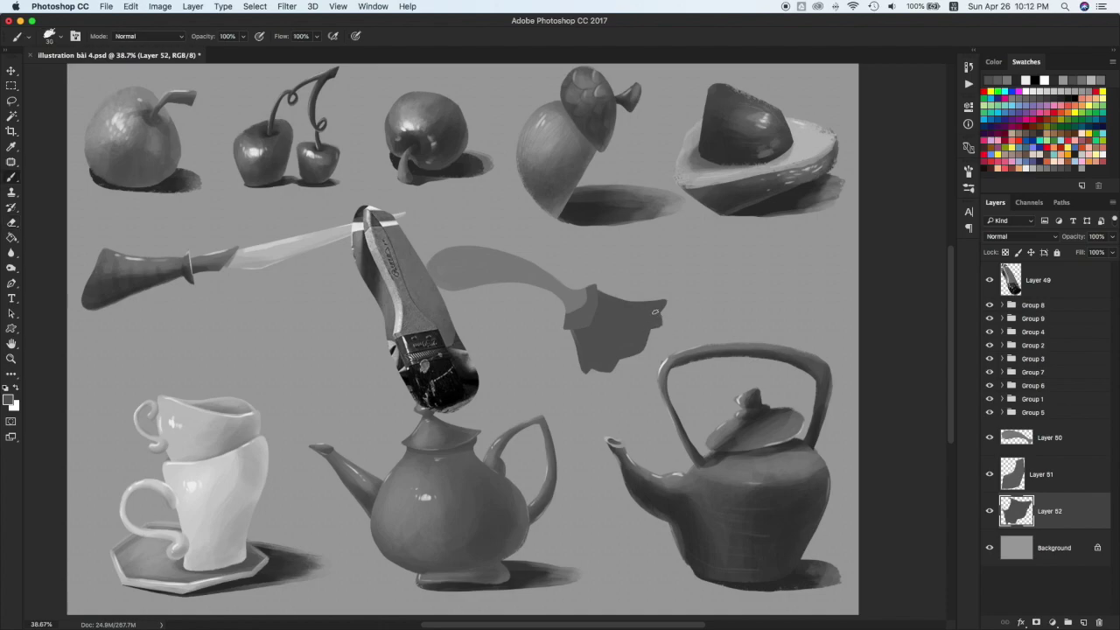
pyautogui.press('e')
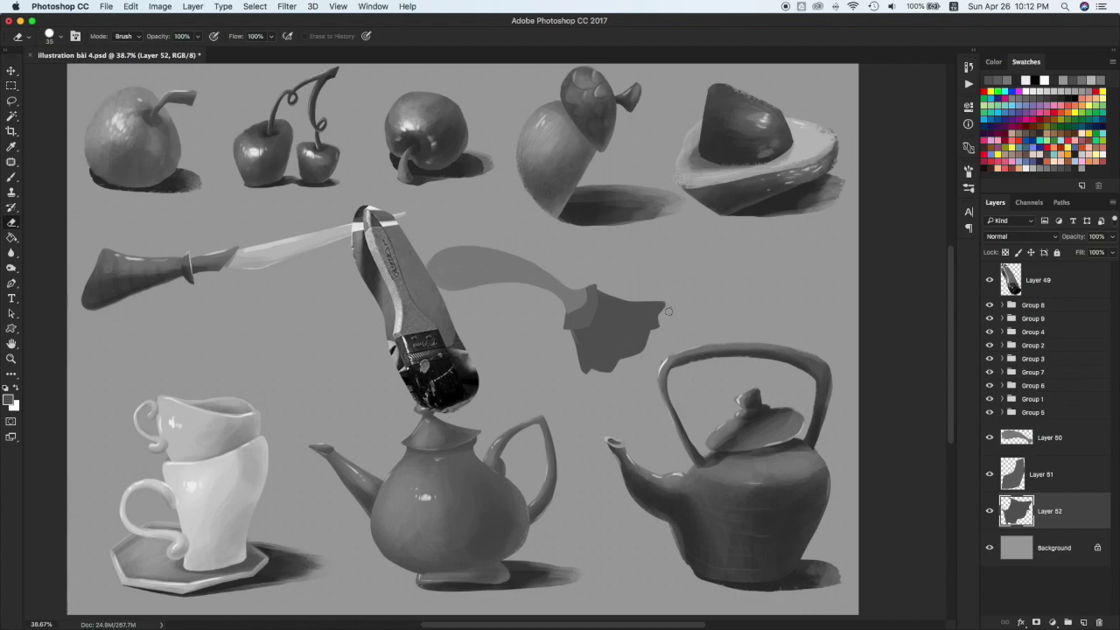
# Move the paintbrush reference photo left beneath the knife blade, and add a new layer clipped to the handle's Layer 50
pyautogui.press('v')
pyautogui.moveTo(416, 303); pyautogui.dragTo(358, 325)
pyautogui.click(460, 271)
pyautogui.press('super+alt+shift+n')
pyautogui.keyDown('alt'); pyautogui.click(1050, 456); pyautogui.keyUp('alt')
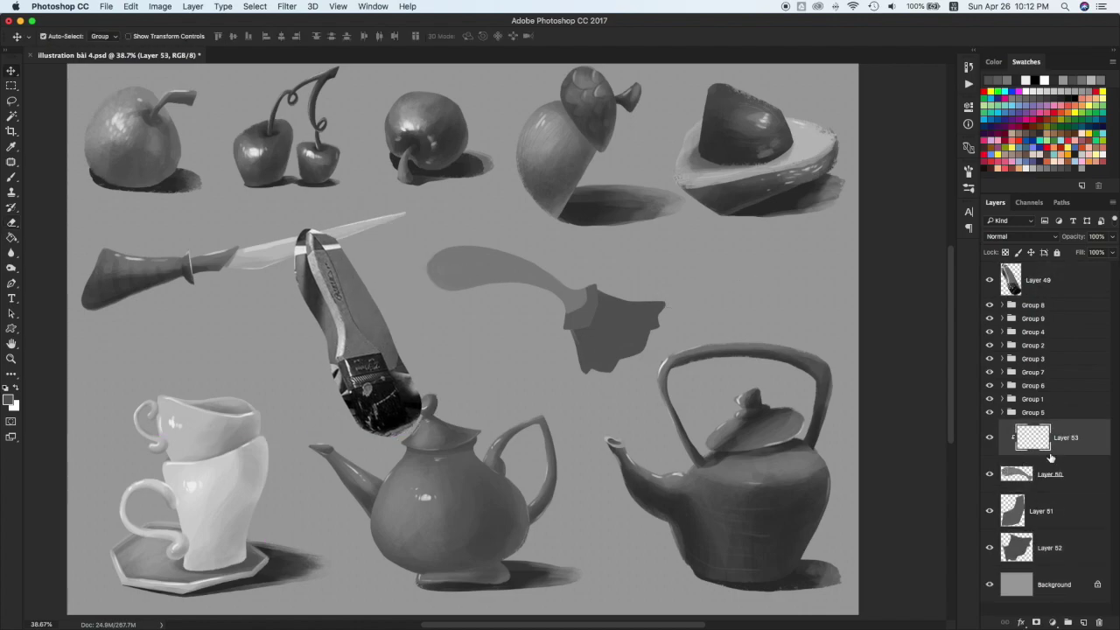
# Paint a darker grey patch over the handle's rounded end on the clipped Layer 53 and adjust its placement with Free Transform
pyautogui.press('b')
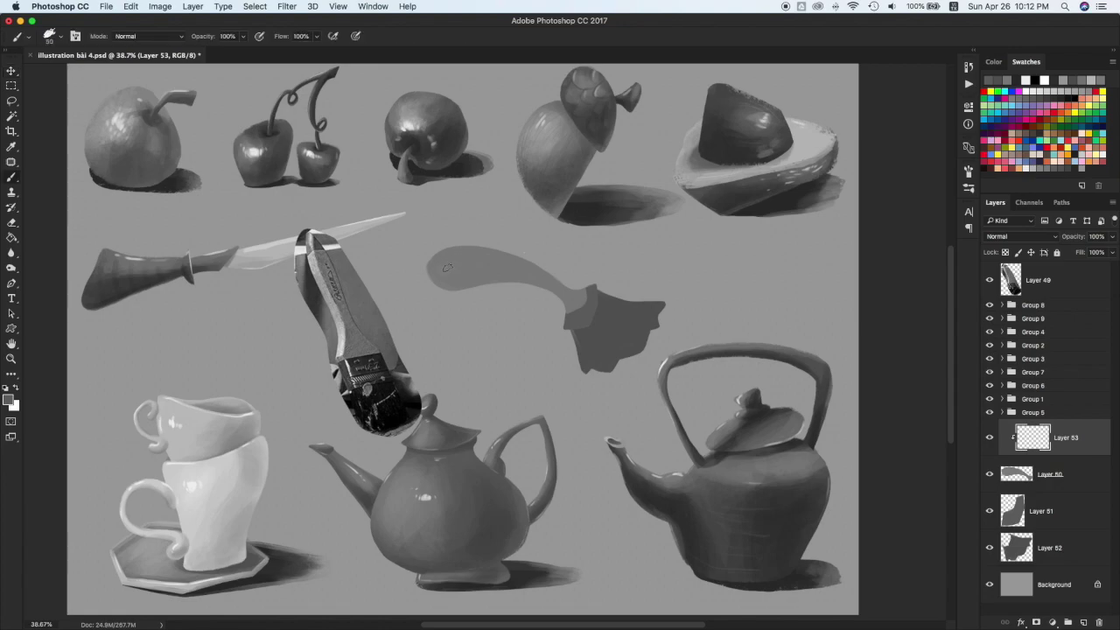
pyautogui.moveTo(444, 247)
pyautogui.mouseDown()
pyautogui.moveTo(465, 229)
pyautogui.moveTo(446, 280)
pyautogui.mouseUp()
pyautogui.press('super+z')
pyautogui.press('super+z')
pyautogui.press(']')
pyautogui.press('v')
pyautogui.moveTo(449, 261); pyautogui.dragTo(444, 262)
pyautogui.press('super+t')
pyautogui.moveTo(514, 217); pyautogui.dragTo(511, 209)
pyautogui.press('Return')
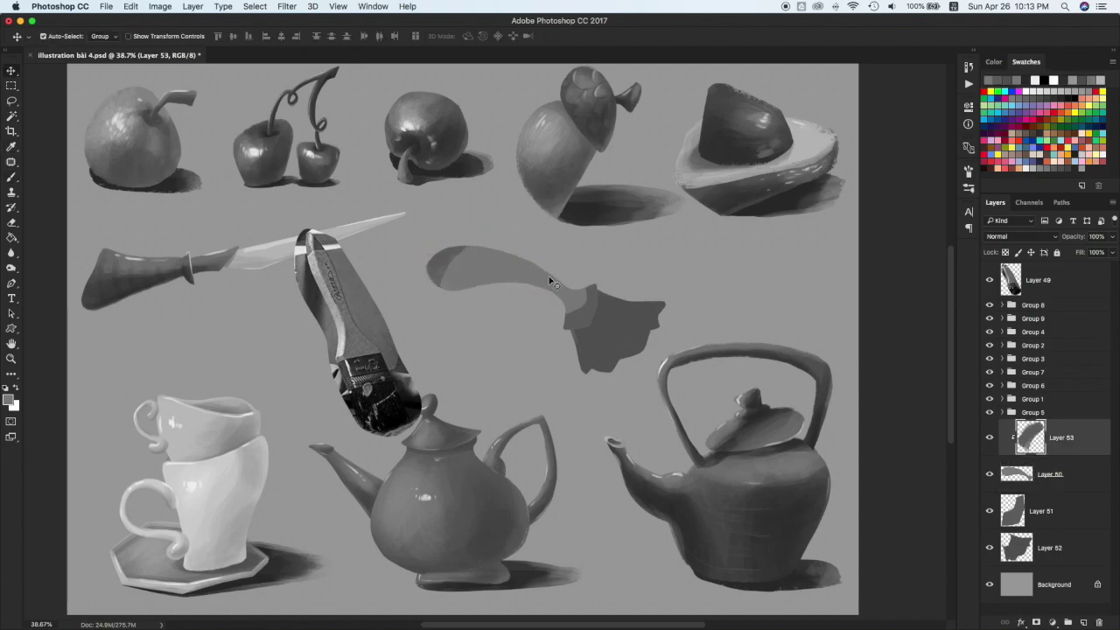
# Paint a light grey edge along the underside of the paintbrush handle on Layer 50
pyautogui.click(549, 278)
pyautogui.click(1038, 167)
pyautogui.press('b')
pyautogui.press('super+z')
pyautogui.moveTo(429, 289)
pyautogui.mouseDown()
pyautogui.moveTo(526, 286)
pyautogui.moveTo(434, 286)
pyautogui.moveTo(546, 294)
pyautogui.moveTo(523, 304)
pyautogui.moveTo(445, 293)
pyautogui.moveTo(498, 286)
pyautogui.moveTo(591, 313)
pyautogui.mouseUp()
# Lock the transparent pixels of the four paintbrush layers, from Layer 53 down to Layer 52
pyautogui.click(1069, 438)
pyautogui.keyDown('shift'); pyautogui.click(1069, 548); pyautogui.keyUp('shift')
pyautogui.press('/')
pyautogui.click(1068, 470)
pyautogui.press('super+z')
# Paint lighter grey folds fanning out across the bristles on Layer 52 with a size 60 brush
pyautogui.click(1041, 511)
pyautogui.click(1044, 163)
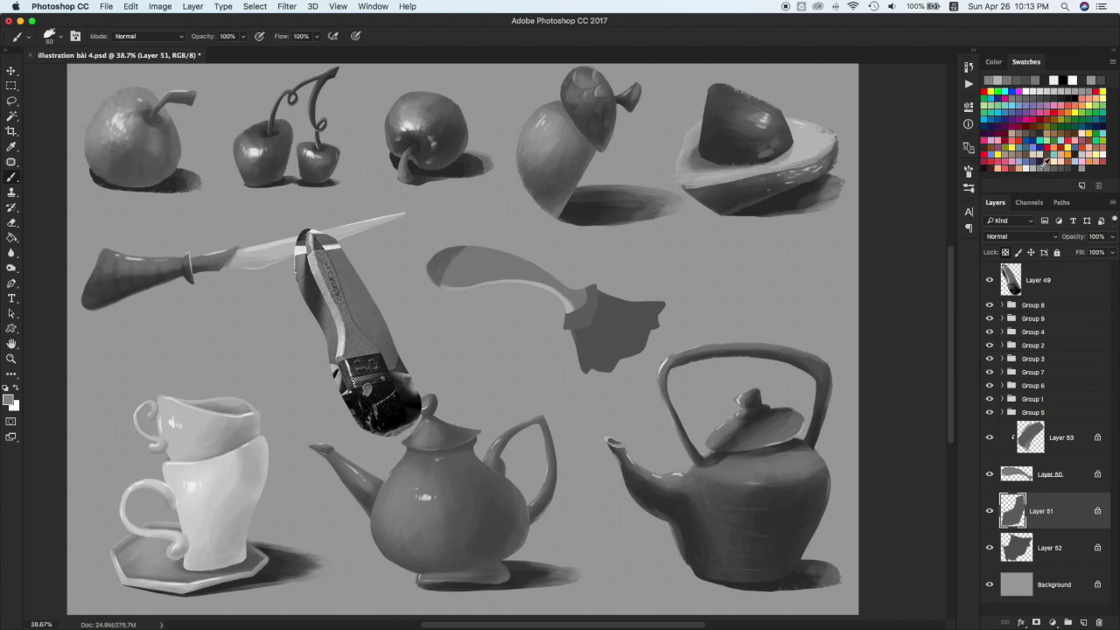
pyautogui.hotkey('alt', '[')
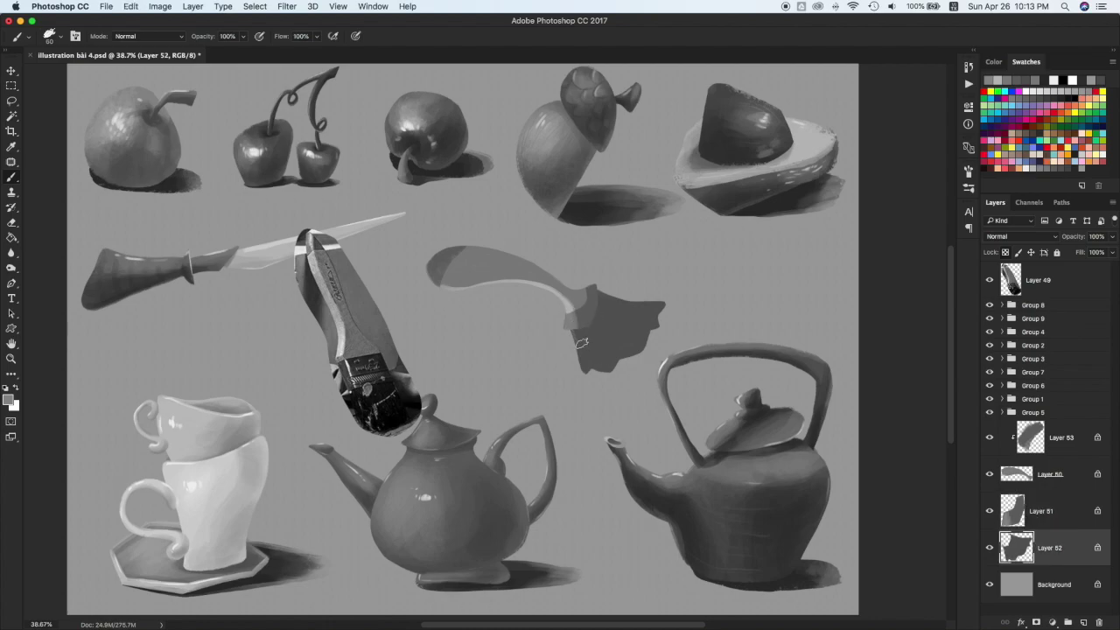
pyautogui.moveTo(584, 324)
pyautogui.mouseDown()
pyautogui.moveTo(602, 366)
pyautogui.moveTo(595, 327)
pyautogui.moveTo(651, 345)
pyautogui.moveTo(660, 317)
pyautogui.mouseUp()
pyautogui.click(1059, 446)
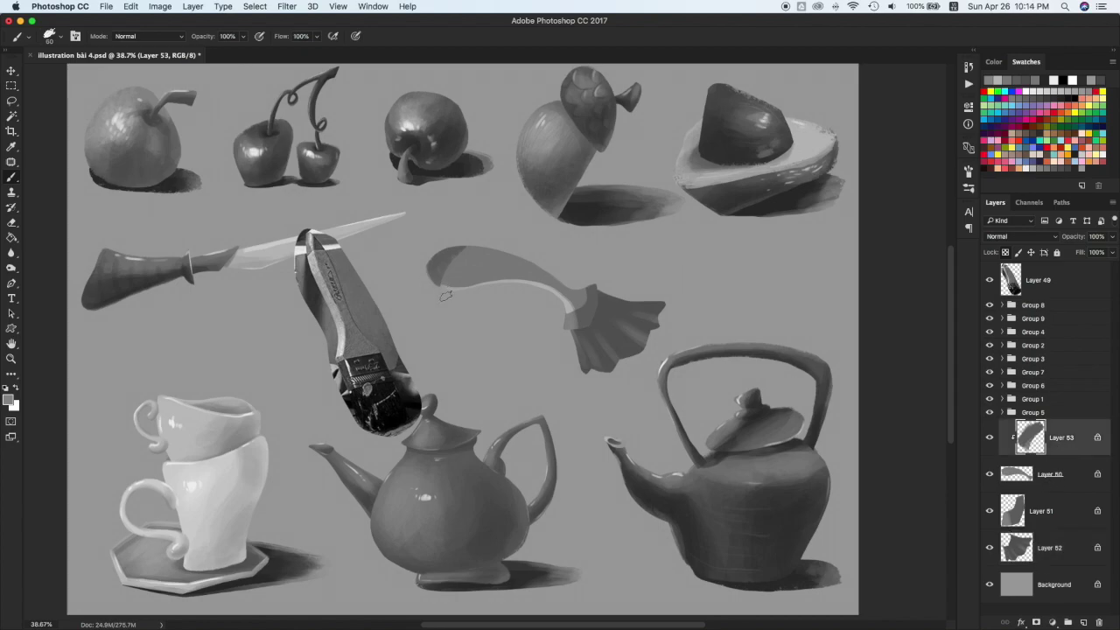
# Shade and blend the ferrule and its join with the handle using a size 125 brush at 30% opacity
pyautogui.keyDown('super'); pyautogui.click(573, 333); pyautogui.keyUp('super')
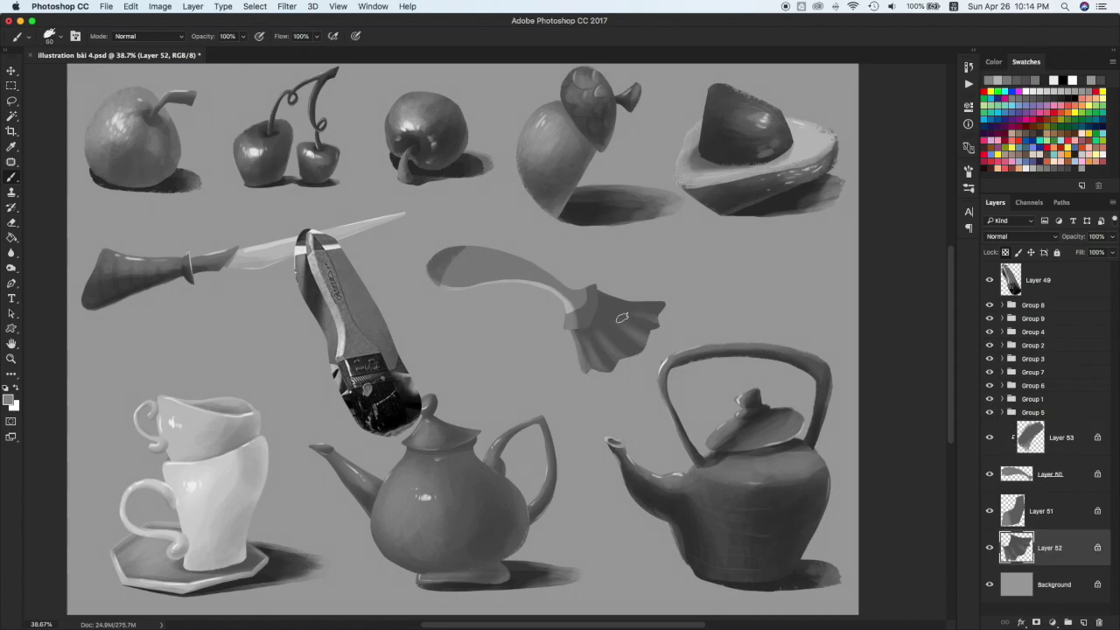
pyautogui.keyDown('super'); pyautogui.click(577, 326); pyautogui.keyUp('super')
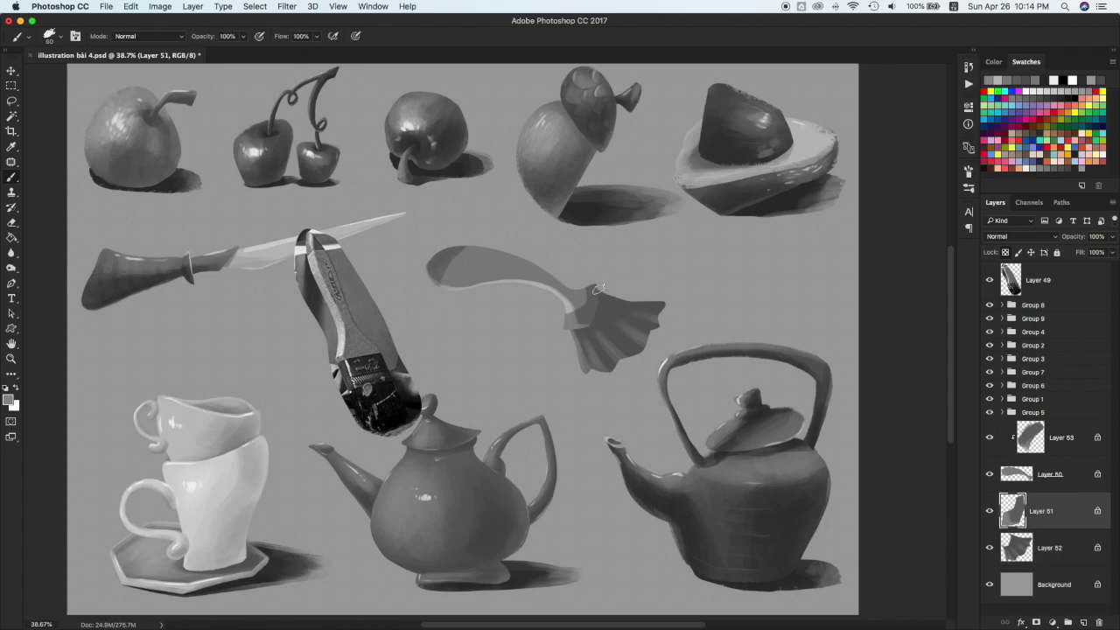
pyautogui.press(']')
pyautogui.keyDown('super'); pyautogui.click(572, 284); pyautogui.keyUp('super')
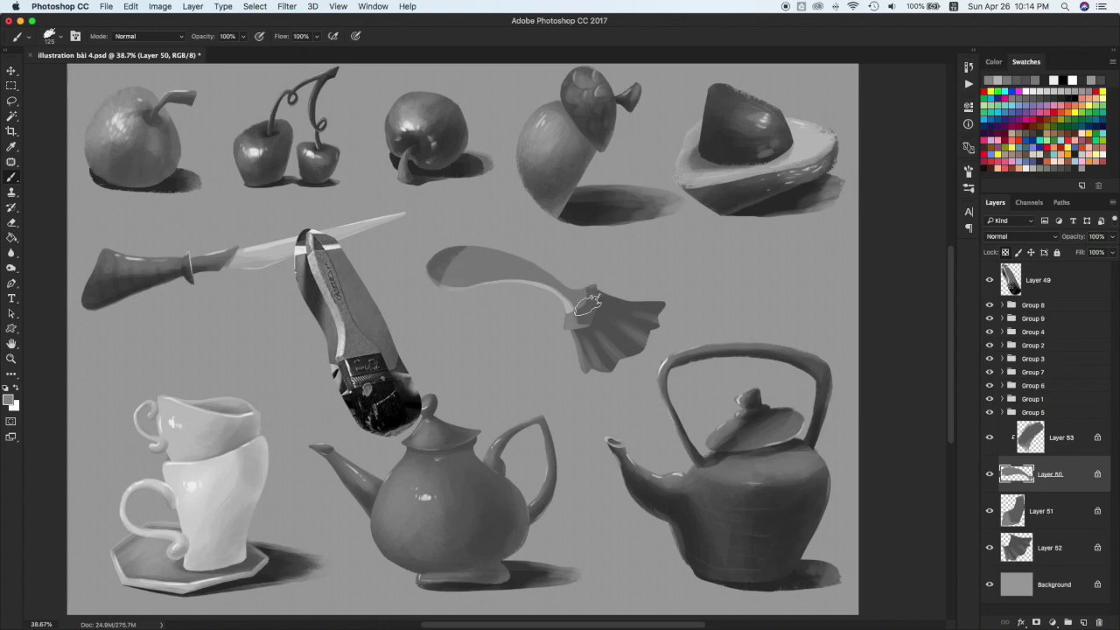
pyautogui.press('3')
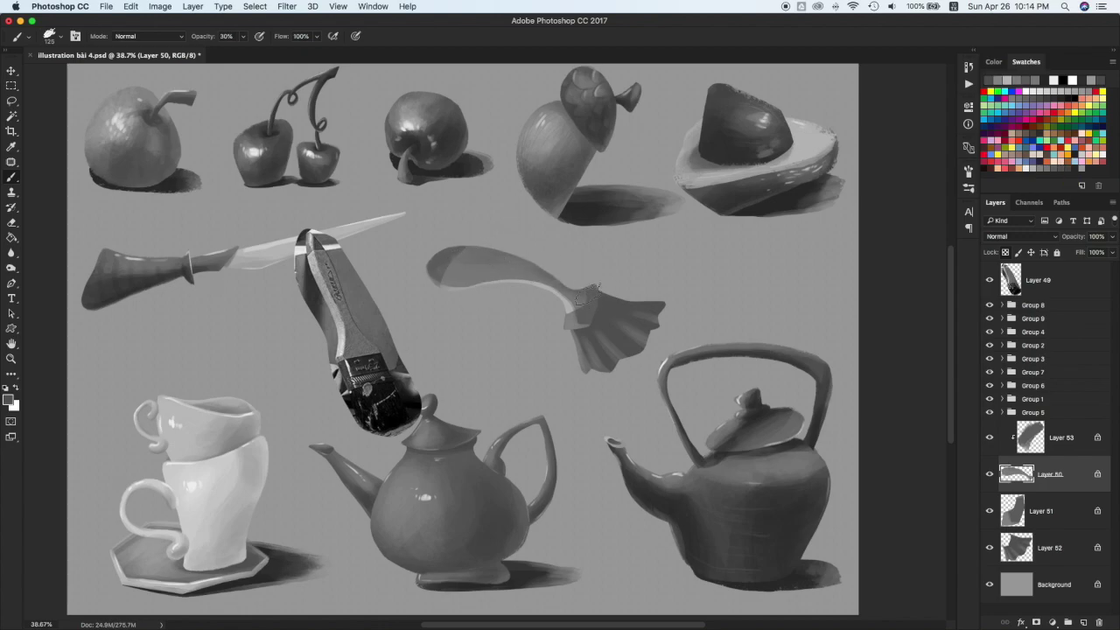
pyautogui.keyDown('super'); pyautogui.click(597, 310); pyautogui.keyUp('super')
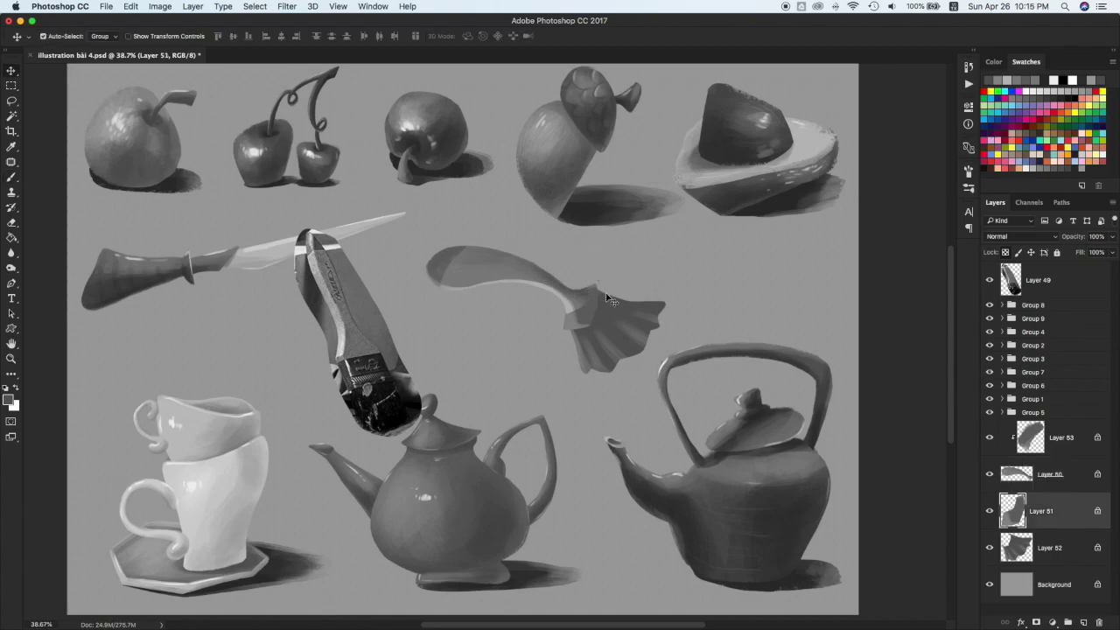
pyautogui.moveTo(600, 290); pyautogui.dragTo(593, 308)
# Deepen the shadows between the bristle folds on Layer 52 with near-black at 30% brush opacity
pyautogui.click(1054, 531)
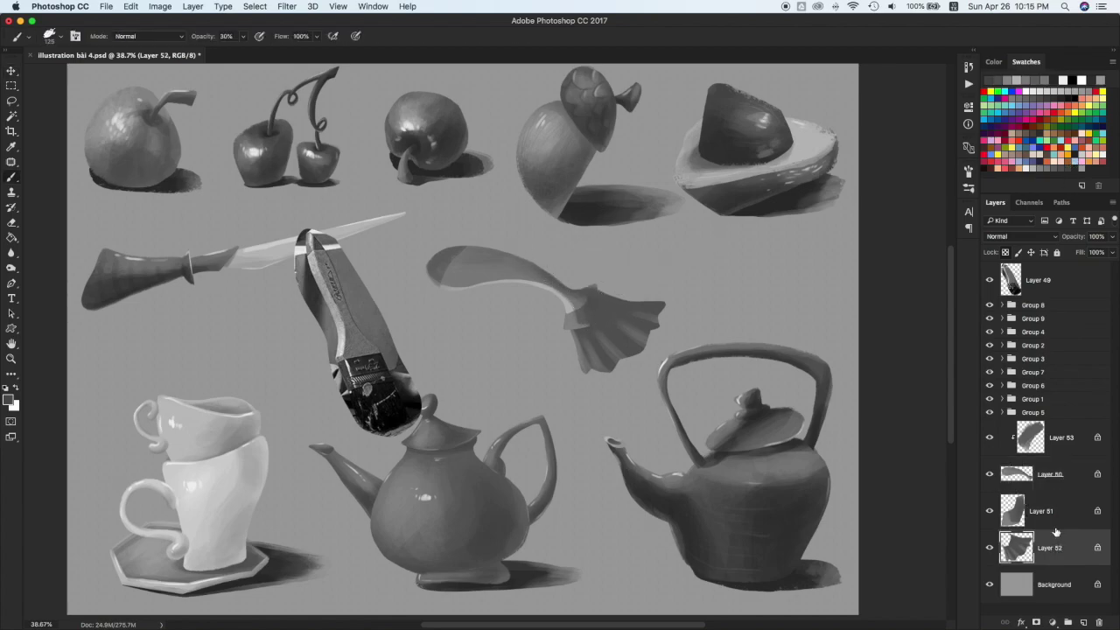
pyautogui.click(1074, 164)
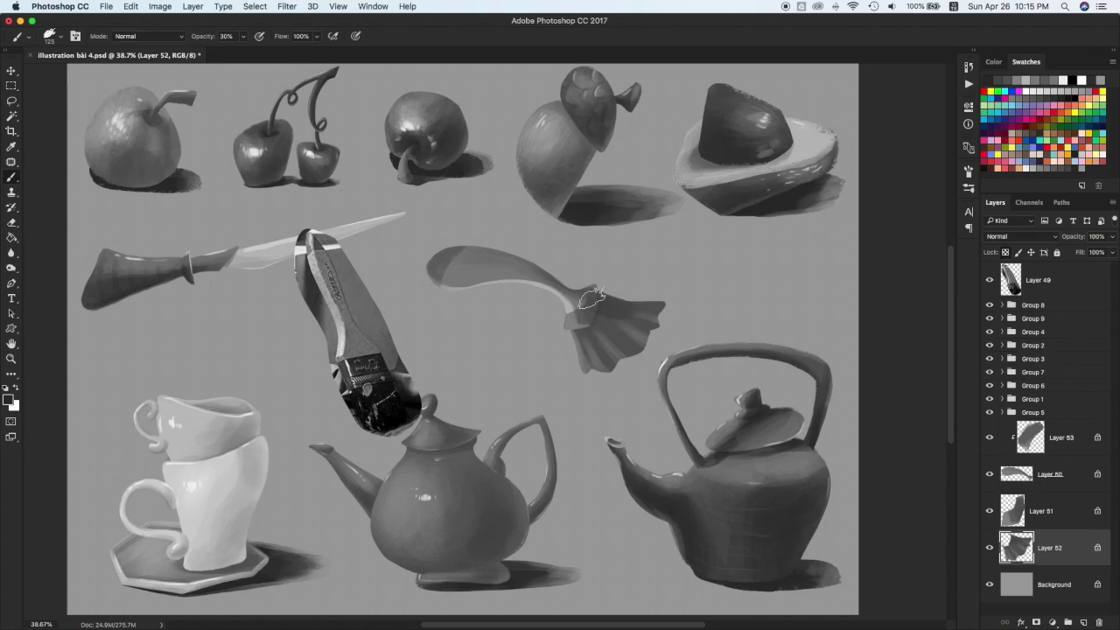
pyautogui.moveTo(587, 312)
pyautogui.mouseDown()
pyautogui.moveTo(683, 306)
pyautogui.moveTo(639, 317)
pyautogui.moveTo(663, 310)
pyautogui.mouseUp()
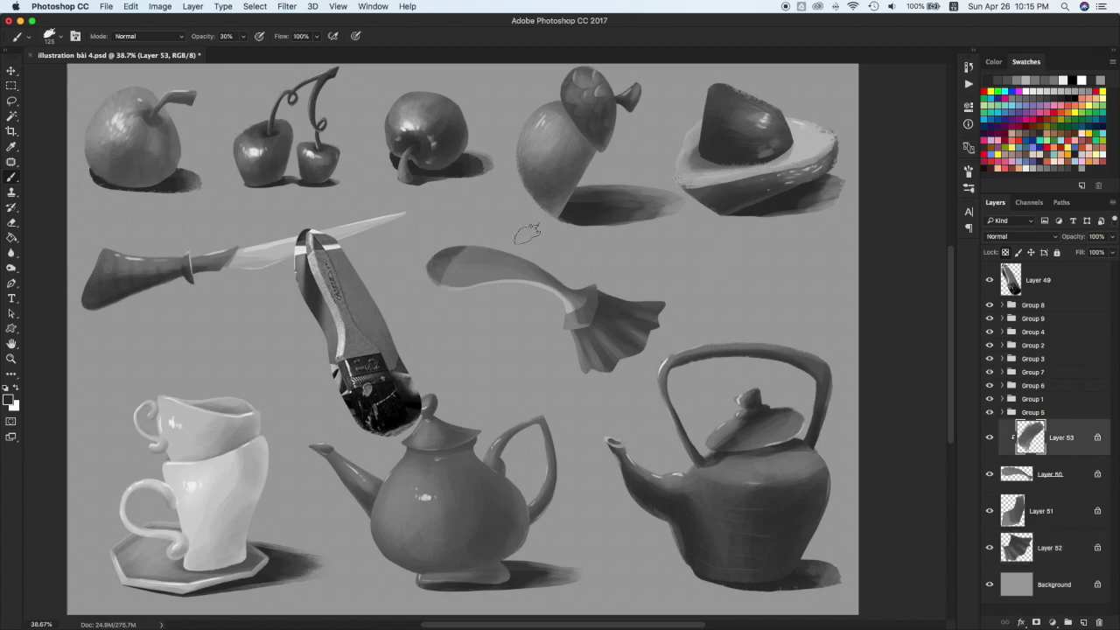
# Add near-white highlights along the handle and ferrule edges on new Layer 54, using a fine brush up to size 15 at 100% opacity
pyautogui.click(1058, 469)
pyautogui.click(1063, 80)
pyautogui.press('[')
pyautogui.press('[')
pyautogui.press('[')
pyautogui.press('[')
pyautogui.press('[')
pyautogui.press('[')
pyautogui.press('[')
pyautogui.press('[')
pyautogui.press('[')
pyautogui.press('[')
pyautogui.press('[')
pyautogui.press('[')
pyautogui.press('[')
pyautogui.press('[')
pyautogui.press('[')
pyautogui.press('0')
pyautogui.click(1068, 445)
pyautogui.press('alt+shift+super+n')
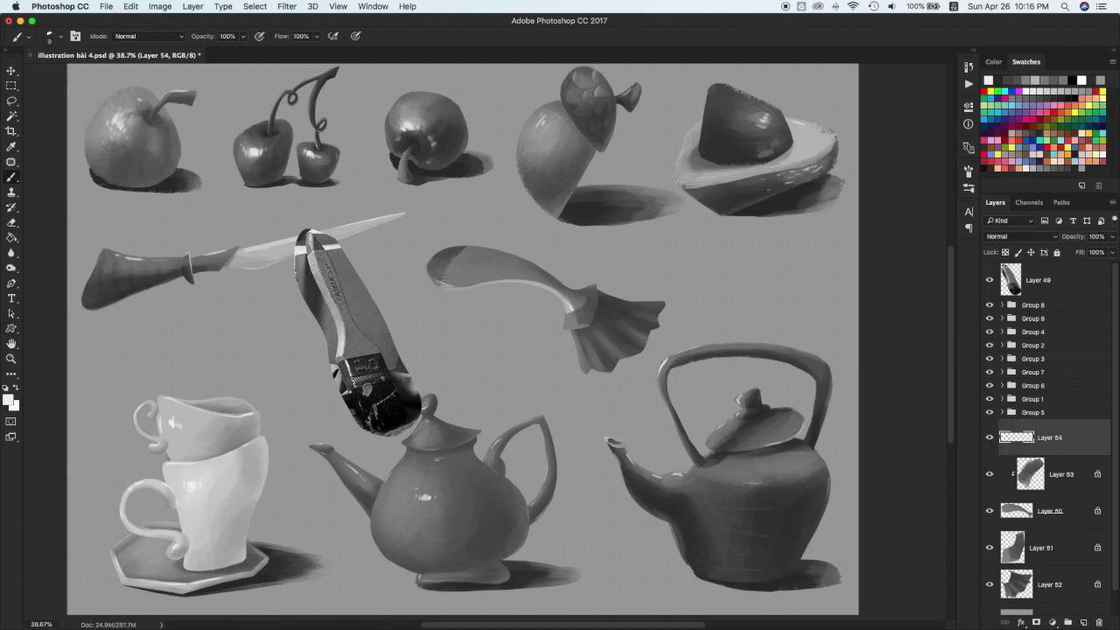
pyautogui.press(']')
pyautogui.press(']')
pyautogui.press('z')
pyautogui.press('b')
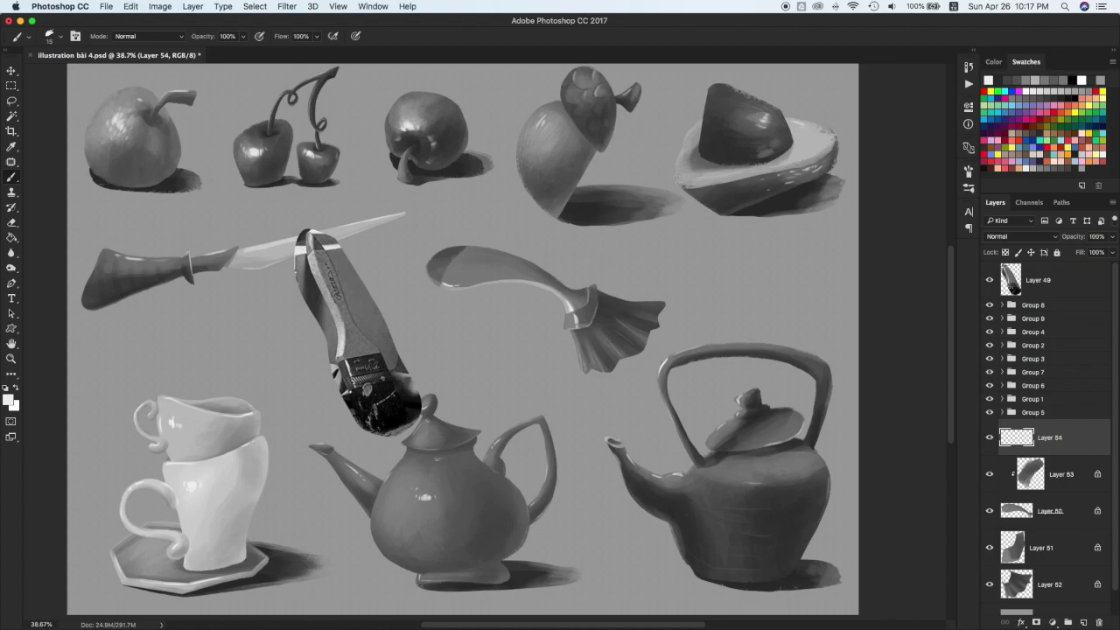
# Delete the reference photo on Layer 49 and group the five paintbrush layers, from Layer 54 down to Layer 52
pyautogui.press('v')
pyautogui.click(1049, 281)
pyautogui.press('Delete')
pyautogui.click(1059, 405)
pyautogui.keyDown('shift'); pyautogui.click(1055, 540); pyautogui.keyUp('shift')
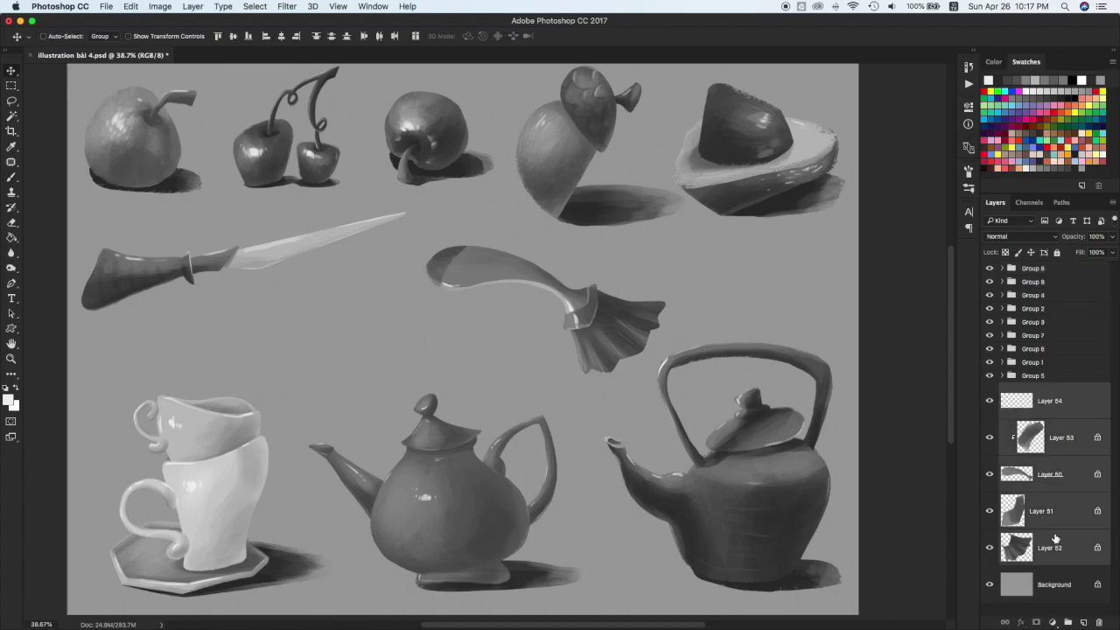
pyautogui.press('super+g')
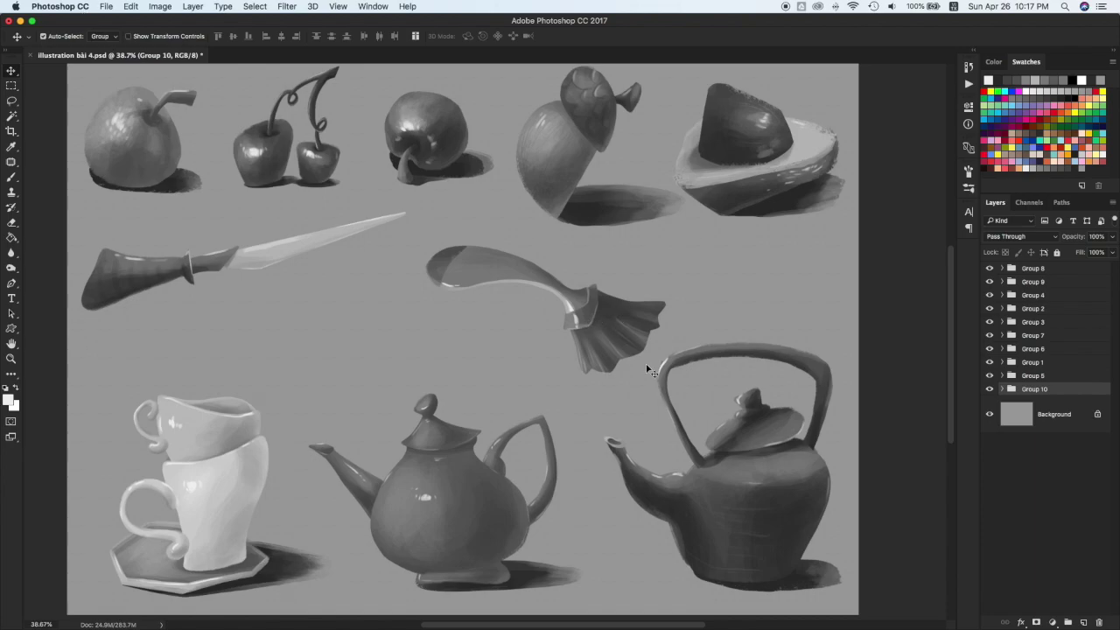